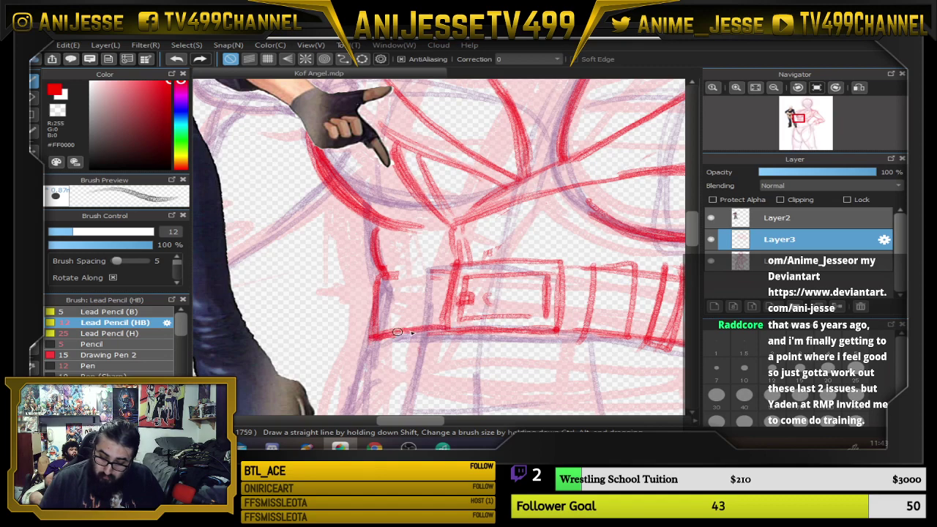
# Strengthen the sketched belt's upper edge and its end at the waist with red pencil strokes on Layer3
pyautogui.moveTo(382, 277)
pyautogui.mouseDown()
pyautogui.moveTo(459, 266)
pyautogui.moveTo(632, 268)
pyautogui.moveTo(410, 230)
pyautogui.moveTo(454, 256)
pyautogui.moveTo(546, 271)
pyautogui.mouseUp()
pyautogui.moveTo(582, 299); pyautogui.dragTo(545, 362)
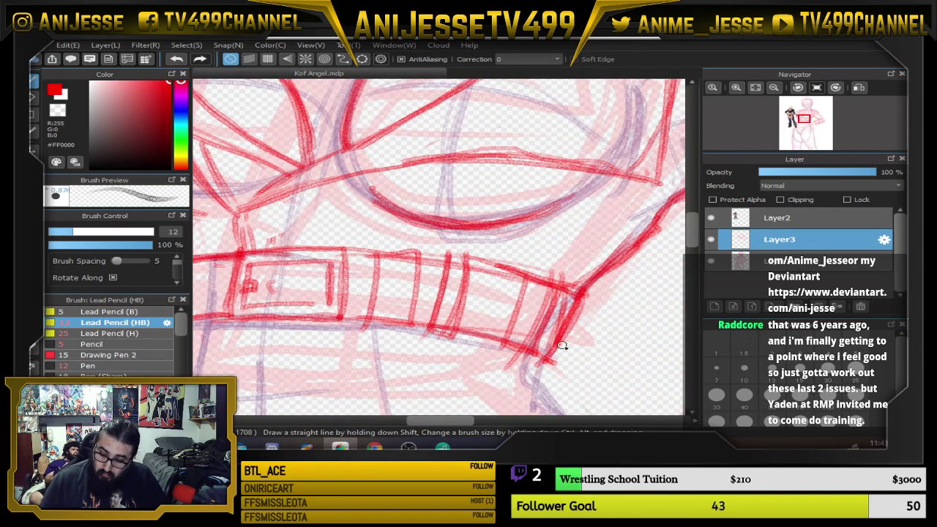
pyautogui.scroll(-3, 571, 339)
pyautogui.moveTo(542, 328); pyautogui.dragTo(401, 296)
pyautogui.scroll(-2, 500, 308)
pyautogui.scroll(5, 401, 295)
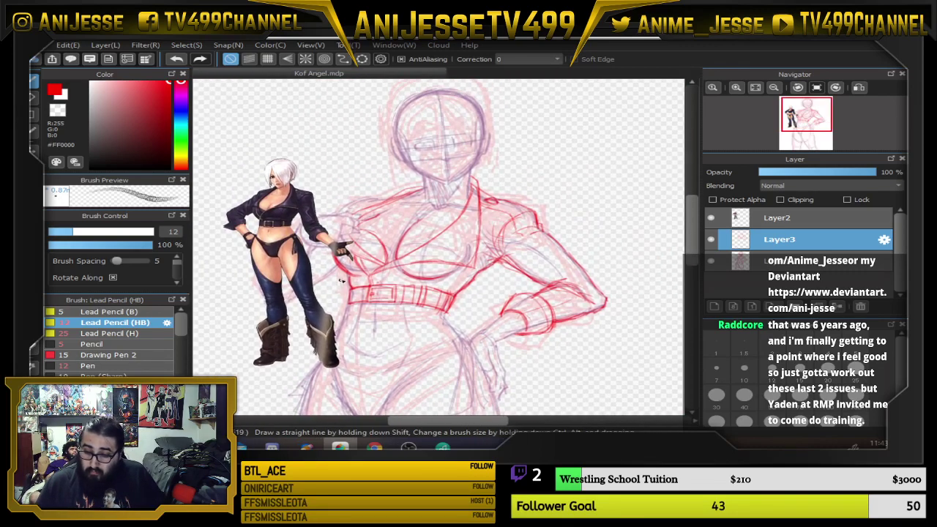
# Hide Layer2 and sketch the curved sleeve cuff around the raised arm's forearm, darkening its edges and side
pyautogui.click(711, 217)
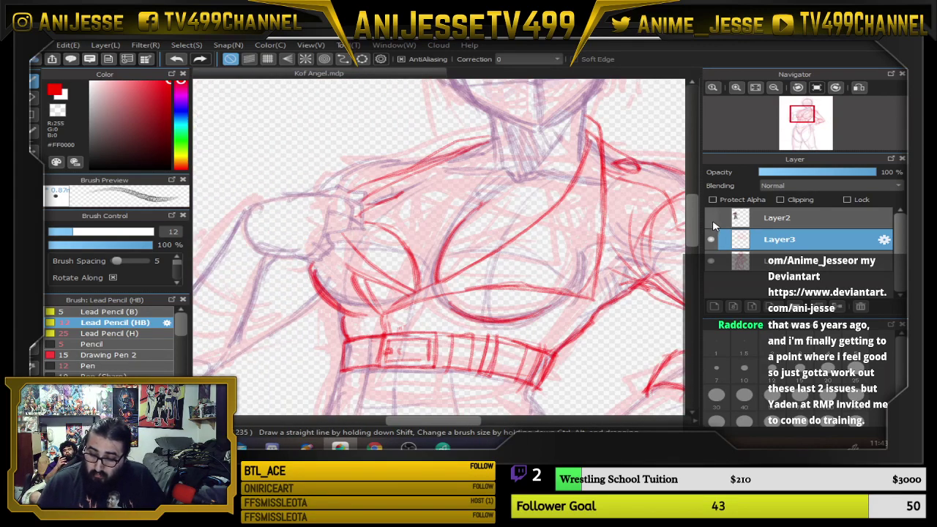
pyautogui.moveTo(375, 292); pyautogui.dragTo(402, 287)
pyautogui.moveTo(308, 307)
pyautogui.mouseDown()
pyautogui.moveTo(361, 328)
pyautogui.moveTo(314, 309)
pyautogui.moveTo(382, 317)
pyautogui.moveTo(314, 316)
pyautogui.moveTo(318, 302)
pyautogui.moveTo(301, 303)
pyautogui.moveTo(320, 297)
pyautogui.moveTo(285, 310)
pyautogui.mouseUp()
pyautogui.moveTo(320, 296)
pyautogui.mouseDown()
pyautogui.moveTo(275, 319)
pyautogui.moveTo(274, 337)
pyautogui.moveTo(325, 367)
pyautogui.mouseUp()
pyautogui.moveTo(271, 329)
pyautogui.mouseDown()
pyautogui.moveTo(284, 350)
pyautogui.moveTo(356, 361)
pyautogui.mouseUp()
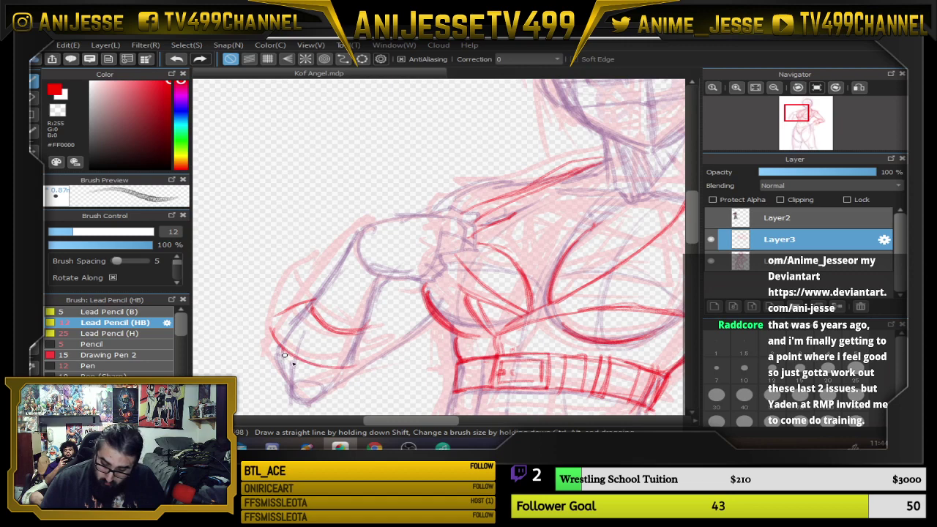
pyautogui.moveTo(284, 353)
pyautogui.mouseDown()
pyautogui.moveTo(364, 358)
pyautogui.moveTo(282, 336)
pyautogui.moveTo(312, 299)
pyautogui.moveTo(284, 329)
pyautogui.mouseUp()
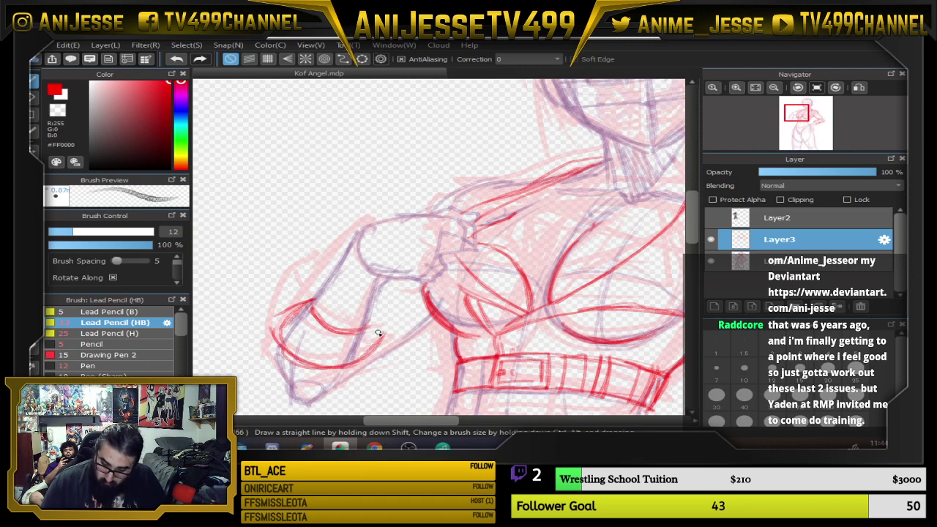
pyautogui.moveTo(372, 318); pyautogui.dragTo(378, 338)
pyautogui.moveTo(504, 296); pyautogui.dragTo(517, 242)
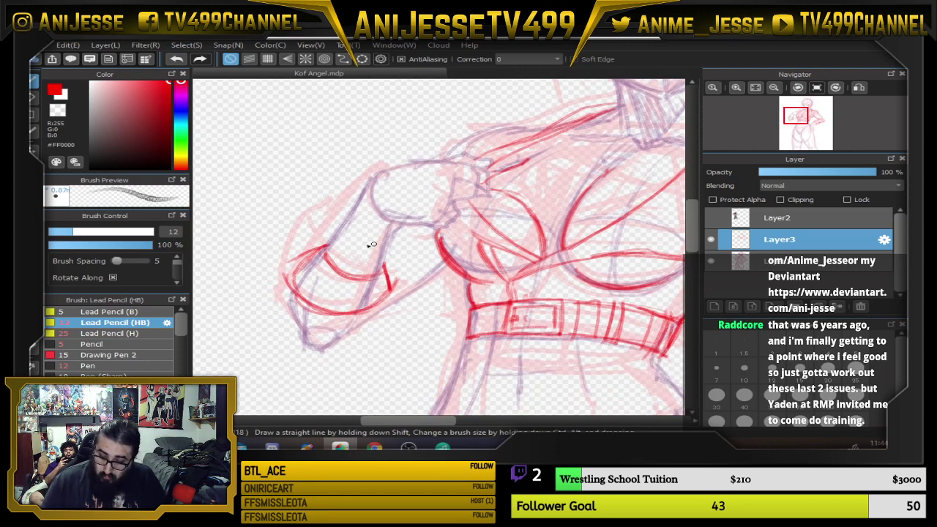
pyautogui.moveTo(300, 267)
pyautogui.mouseDown()
pyautogui.moveTo(292, 280)
pyautogui.moveTo(328, 244)
pyautogui.mouseUp()
pyautogui.moveTo(384, 260); pyautogui.dragTo(390, 291)
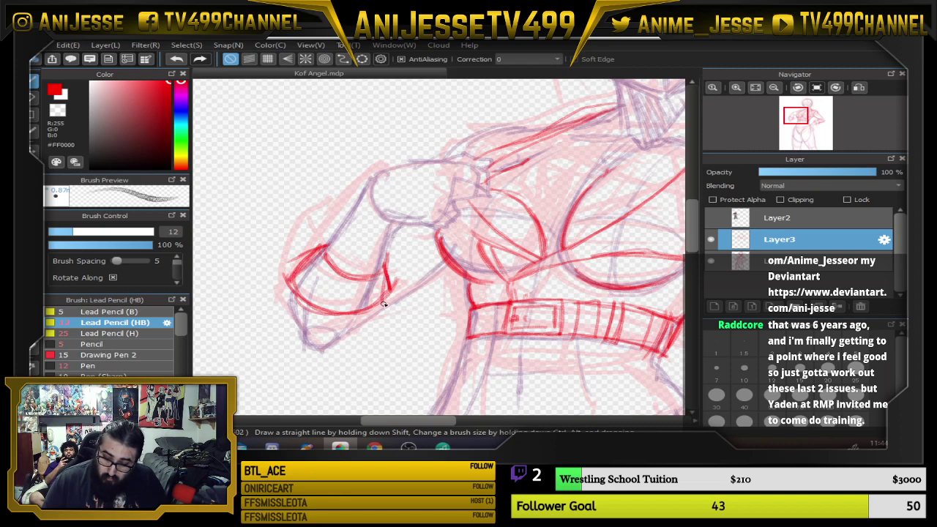
# Outline the raised arm's elbow and the underside of its upper arm, and reinforce the shoulder line in red
pyautogui.moveTo(292, 292)
pyautogui.mouseDown()
pyautogui.moveTo(301, 331)
pyautogui.moveTo(322, 353)
pyautogui.moveTo(338, 351)
pyautogui.mouseUp()
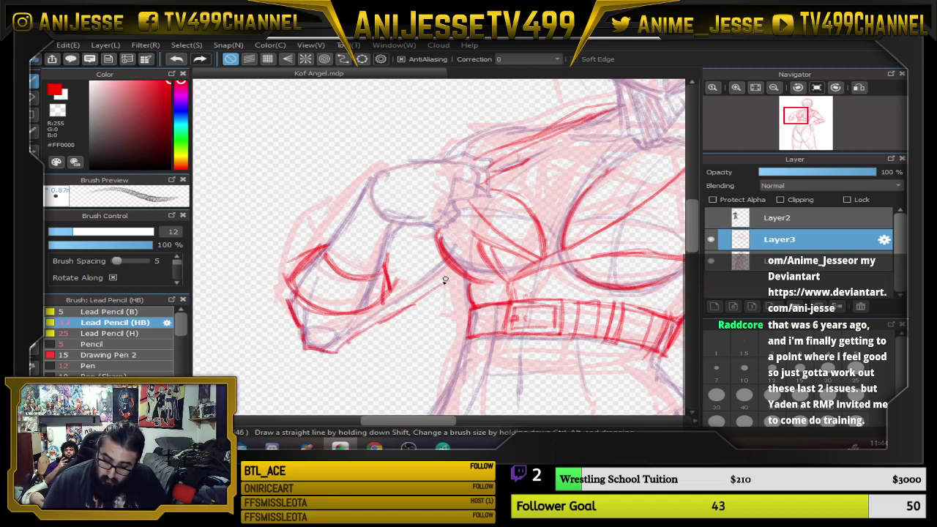
pyautogui.moveTo(407, 300); pyautogui.dragTo(379, 320)
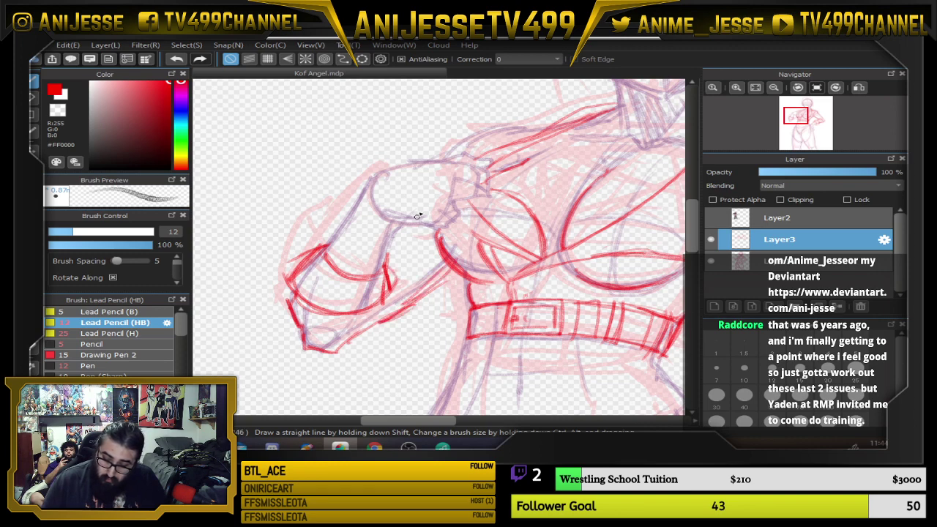
pyautogui.moveTo(573, 173); pyautogui.dragTo(462, 301)
pyautogui.moveTo(448, 244); pyautogui.dragTo(331, 293)
pyautogui.moveTo(402, 264)
pyautogui.mouseDown()
pyautogui.moveTo(431, 253)
pyautogui.moveTo(415, 255)
pyautogui.mouseUp()
pyautogui.moveTo(477, 321); pyautogui.dragTo(526, 223)
pyautogui.moveTo(346, 283)
pyautogui.mouseDown()
pyautogui.moveTo(364, 317)
pyautogui.moveTo(380, 290)
pyautogui.moveTo(313, 355)
pyautogui.mouseUp()
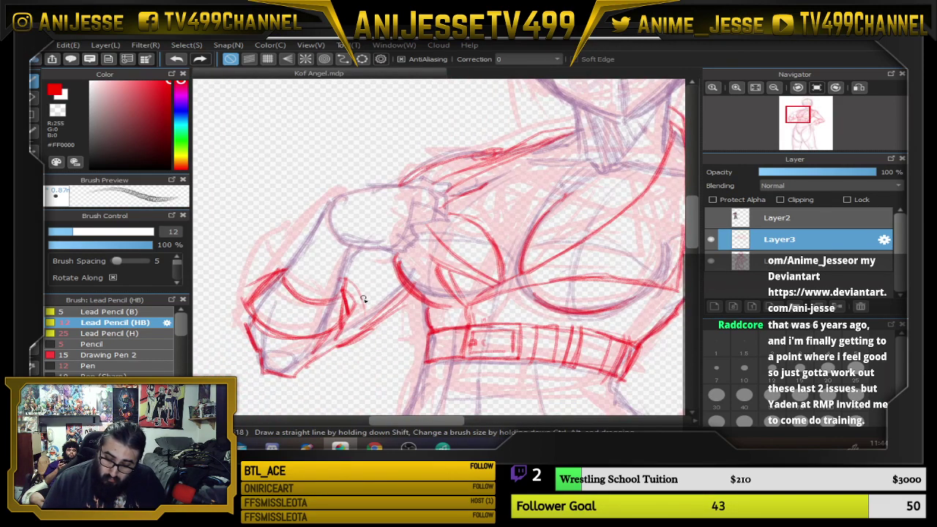
# Reinforce the upper edge and inner side of the raised arm's cuff with the Lead Pencil (HB)
pyautogui.moveTo(283, 280)
pyautogui.mouseDown()
pyautogui.moveTo(348, 294)
pyautogui.moveTo(282, 283)
pyautogui.mouseUp()
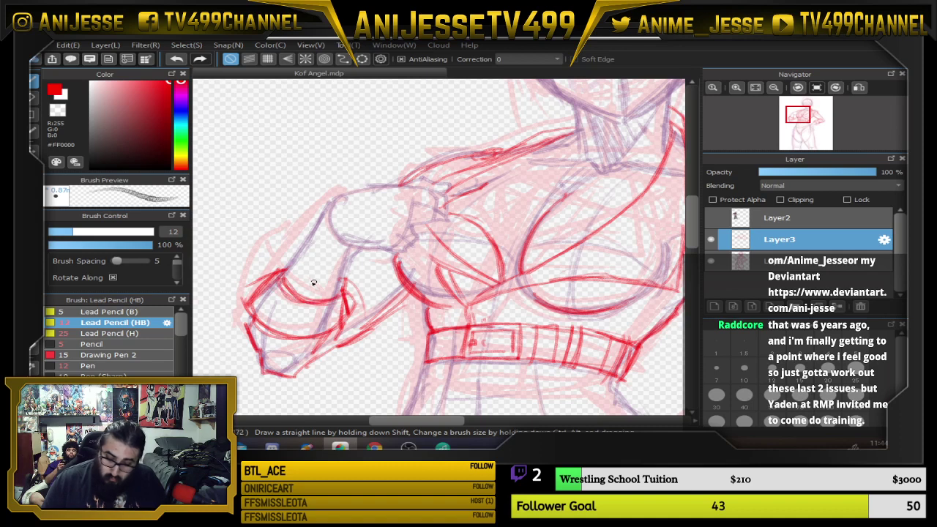
pyautogui.press('e')
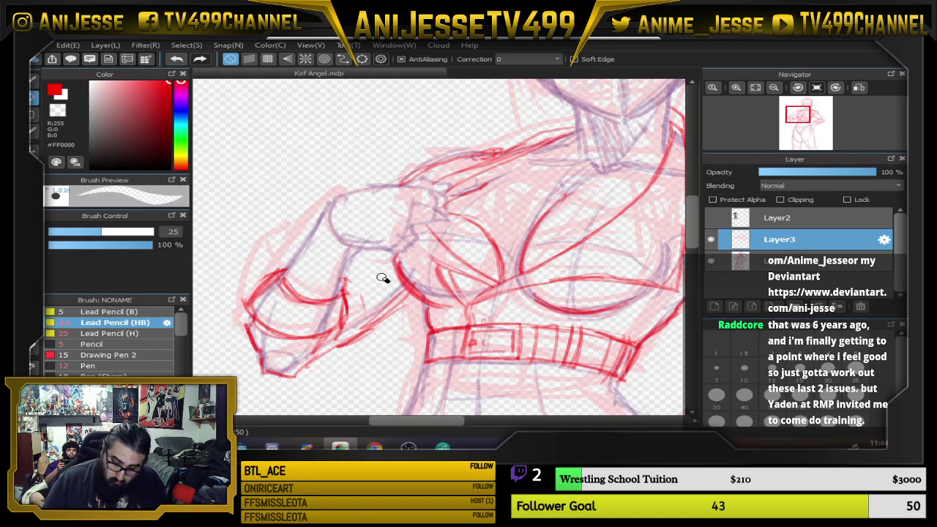
pyautogui.press('b')
pyautogui.moveTo(344, 300)
pyautogui.mouseDown()
pyautogui.moveTo(344, 326)
pyautogui.moveTo(320, 242)
pyautogui.mouseUp()
pyautogui.scroll(-3, 342, 325)
pyautogui.scroll(4, 311, 218)
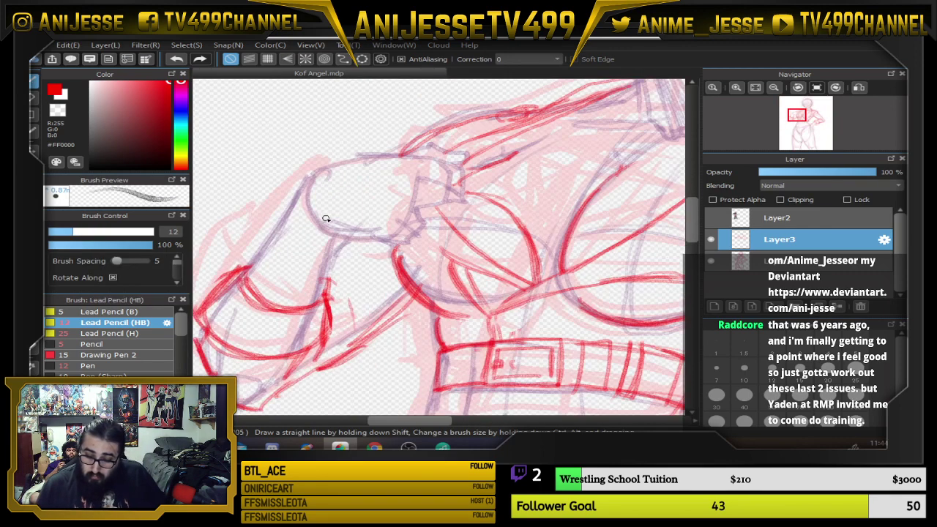
# Show Layer2 and examine the gloved hands and sleeves of the reference character up close
pyautogui.click(711, 217)
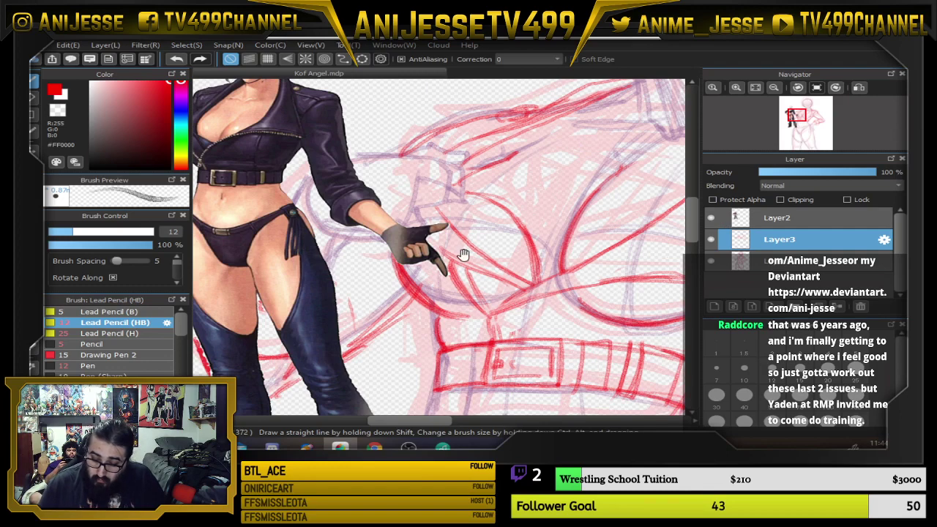
pyautogui.scroll(-3, 463, 254)
pyautogui.scroll(3, 483, 264)
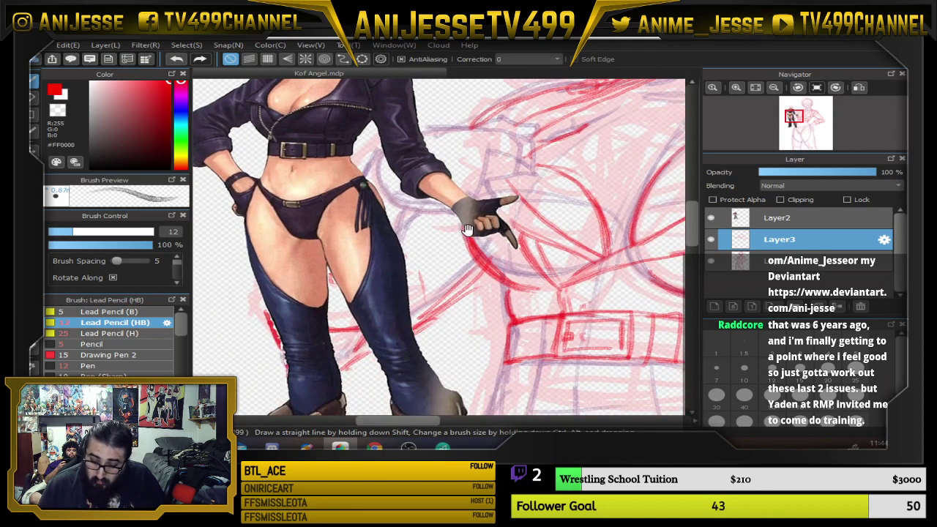
pyautogui.scroll(2, 458, 224)
pyautogui.scroll(-3, 368, 203)
pyautogui.moveTo(368, 203); pyautogui.dragTo(501, 261)
pyautogui.scroll(1, 500, 261)
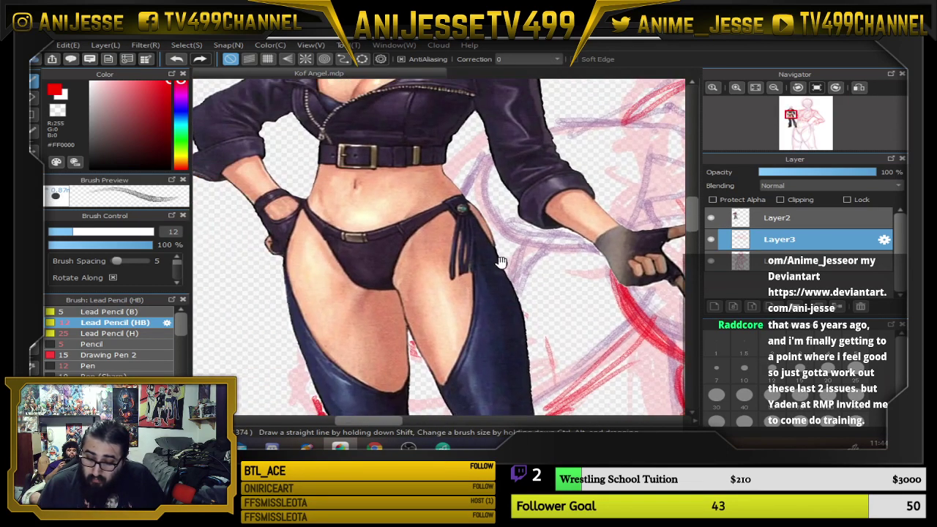
pyautogui.scroll(2, 300, 220)
pyautogui.scroll(-3, 306, 223)
pyautogui.moveTo(357, 227)
pyautogui.mouseDown()
pyautogui.moveTo(208, 191)
pyautogui.moveTo(231, 206)
pyautogui.mouseUp()
# Hide Layer2 and outline the raised fist in red, including the panel on the back of the hand
pyautogui.click(711, 218)
pyautogui.moveTo(317, 163)
pyautogui.mouseDown()
pyautogui.moveTo(383, 264)
pyautogui.moveTo(388, 316)
pyautogui.mouseUp()
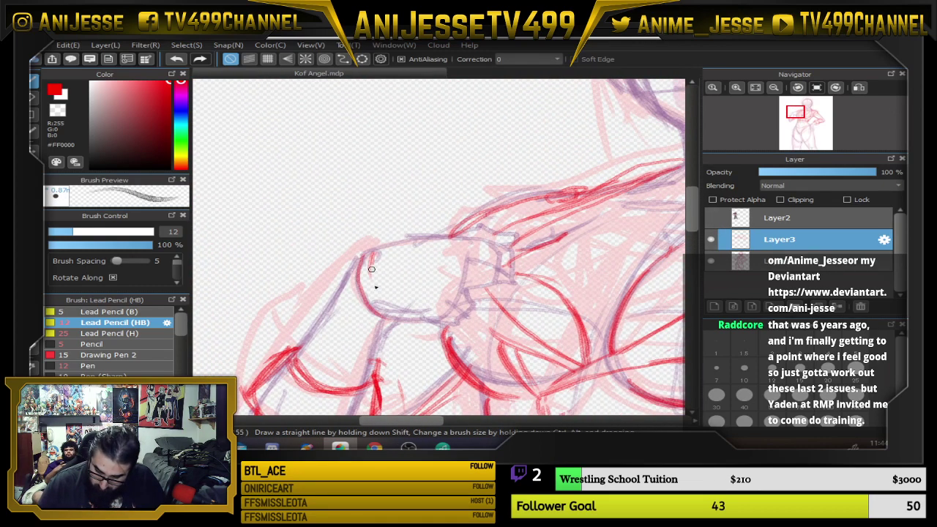
pyautogui.moveTo(371, 269)
pyautogui.mouseDown()
pyautogui.moveTo(384, 296)
pyautogui.moveTo(425, 294)
pyautogui.moveTo(426, 241)
pyautogui.moveTo(425, 295)
pyautogui.moveTo(431, 240)
pyautogui.moveTo(360, 268)
pyautogui.moveTo(370, 307)
pyautogui.moveTo(395, 319)
pyautogui.moveTo(435, 313)
pyautogui.moveTo(431, 323)
pyautogui.moveTo(443, 306)
pyautogui.moveTo(456, 314)
pyautogui.moveTo(476, 265)
pyautogui.moveTo(480, 282)
pyautogui.moveTo(469, 235)
pyautogui.moveTo(437, 236)
pyautogui.moveTo(426, 294)
pyautogui.moveTo(383, 293)
pyautogui.moveTo(361, 263)
pyautogui.moveTo(385, 314)
pyautogui.moveTo(377, 251)
pyautogui.mouseUp()
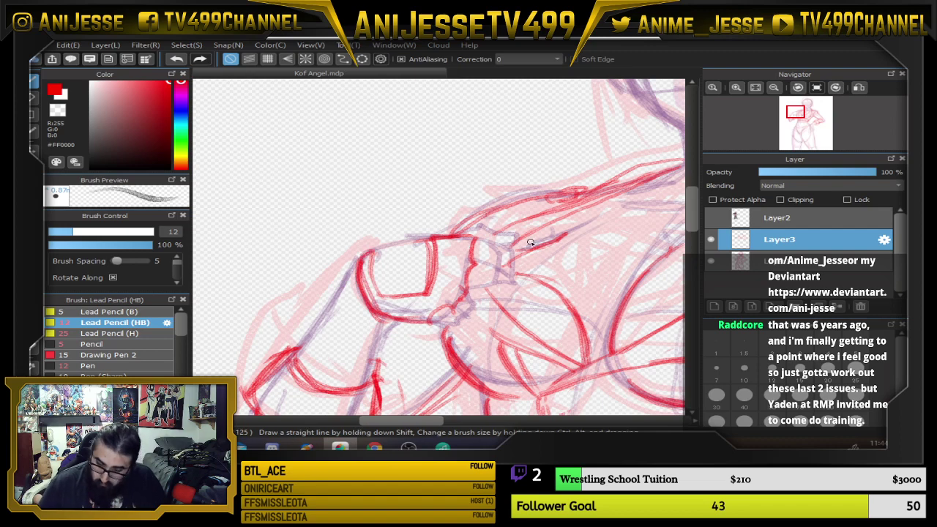
pyautogui.scroll(-2, 531, 243)
pyautogui.moveTo(519, 243); pyautogui.dragTo(388, 199)
pyautogui.scroll(-1, 450, 221)
pyautogui.moveTo(449, 221); pyautogui.dragTo(401, 194)
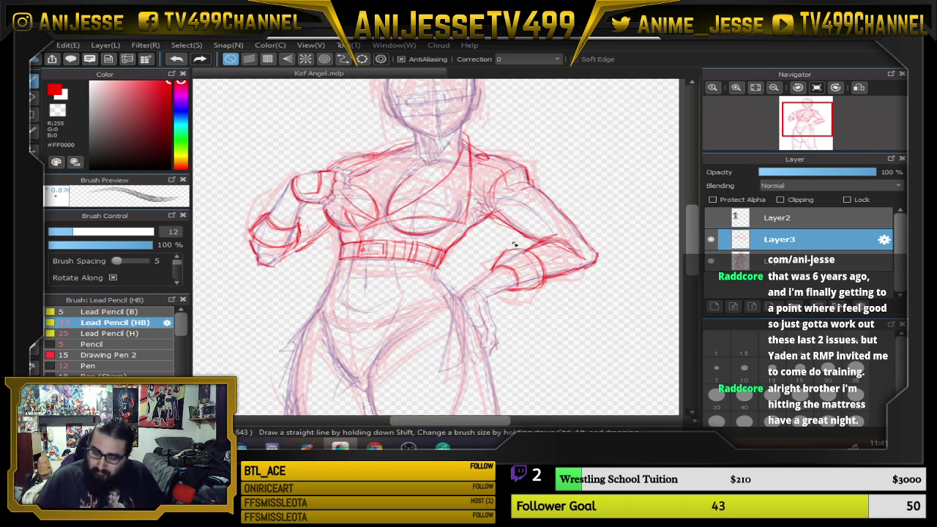
# Sketch the back, knuckles and finger edges of the hand resting on the hip in red
pyautogui.scroll(2, 492, 307)
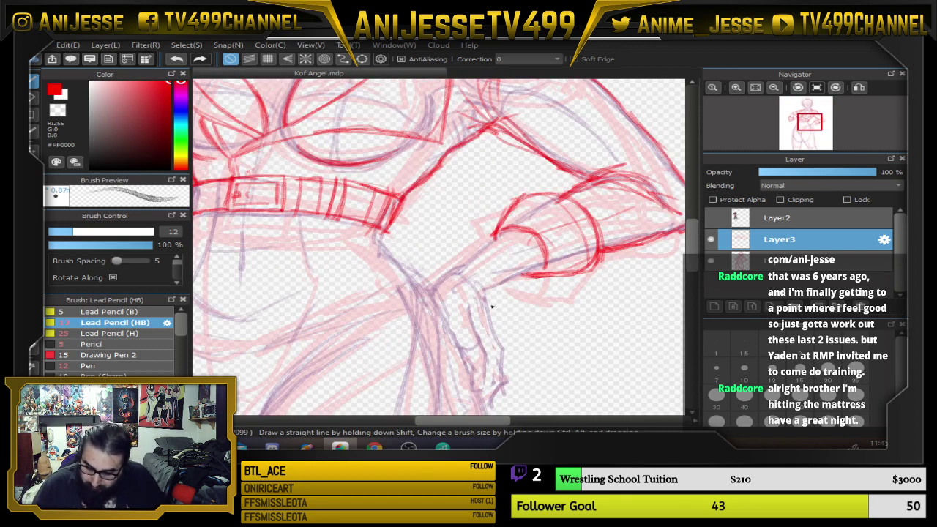
pyautogui.moveTo(452, 274)
pyautogui.mouseDown()
pyautogui.moveTo(475, 287)
pyautogui.moveTo(489, 330)
pyautogui.mouseUp()
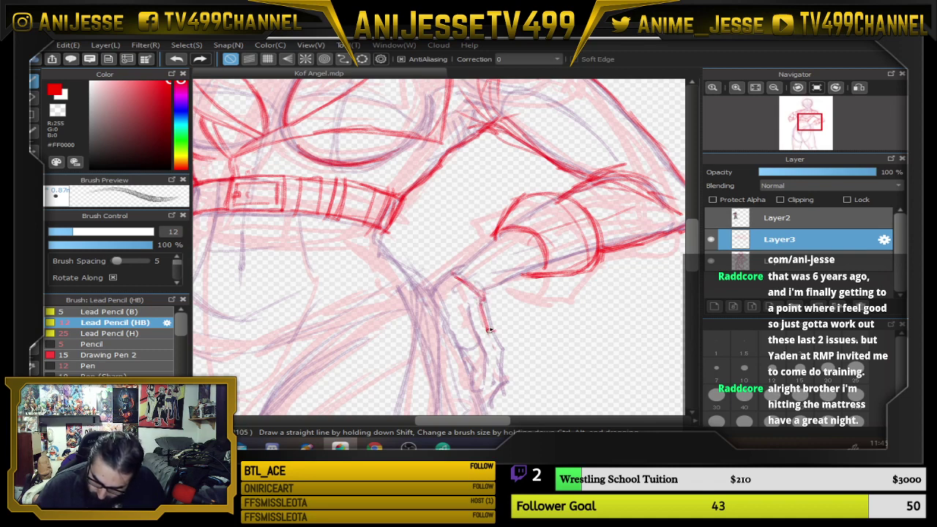
pyautogui.moveTo(454, 276); pyautogui.dragTo(425, 289)
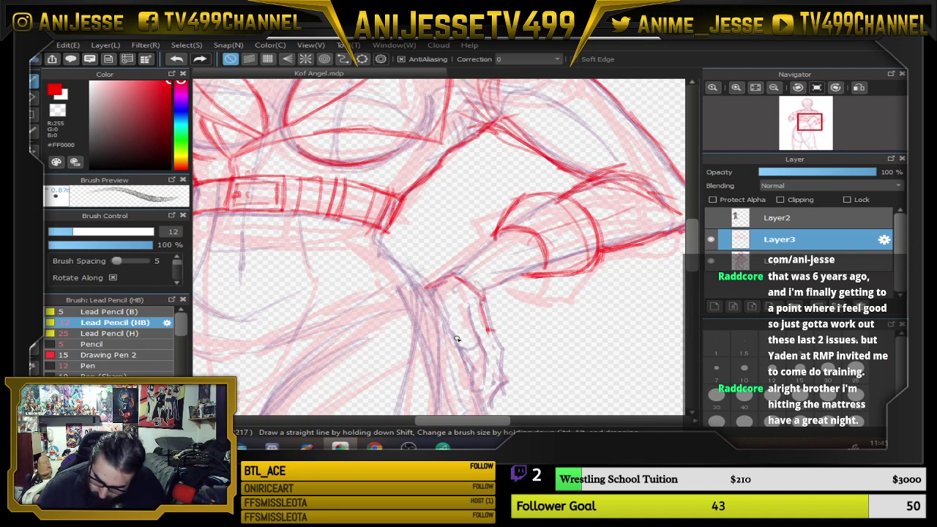
pyautogui.moveTo(457, 339); pyautogui.dragTo(473, 326)
pyautogui.moveTo(443, 296); pyautogui.dragTo(442, 319)
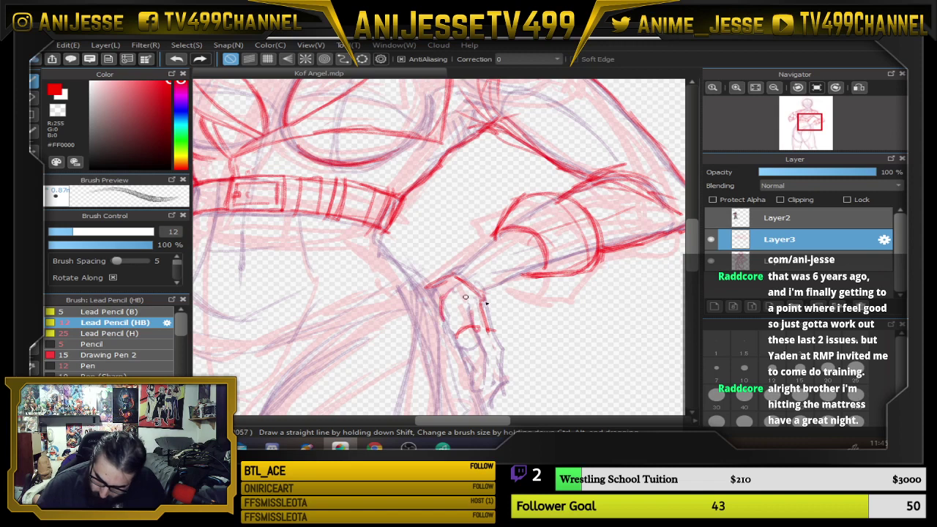
pyautogui.moveTo(505, 338)
pyautogui.mouseDown()
pyautogui.moveTo(466, 268)
pyautogui.moveTo(470, 256)
pyautogui.moveTo(440, 239)
pyautogui.moveTo(468, 256)
pyautogui.mouseUp()
pyautogui.scroll(-6, 543, 279)
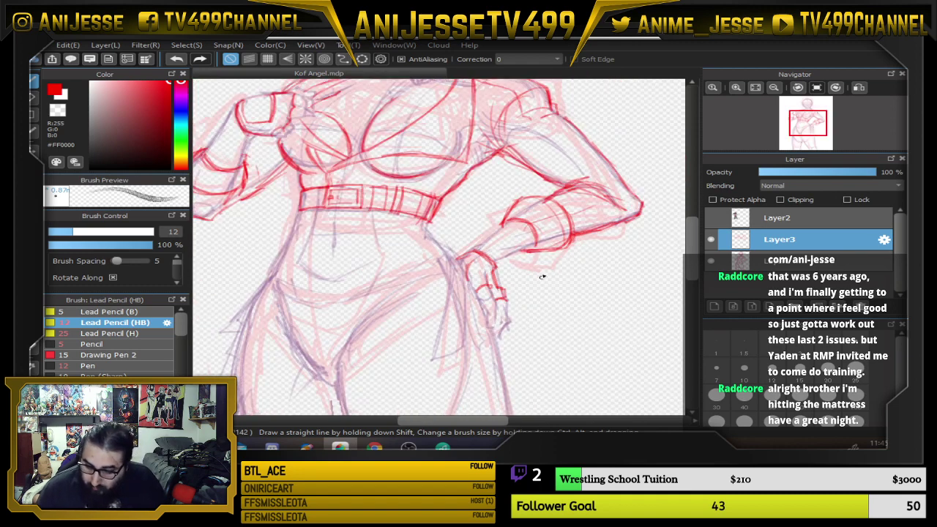
pyautogui.moveTo(487, 302); pyautogui.dragTo(483, 302)
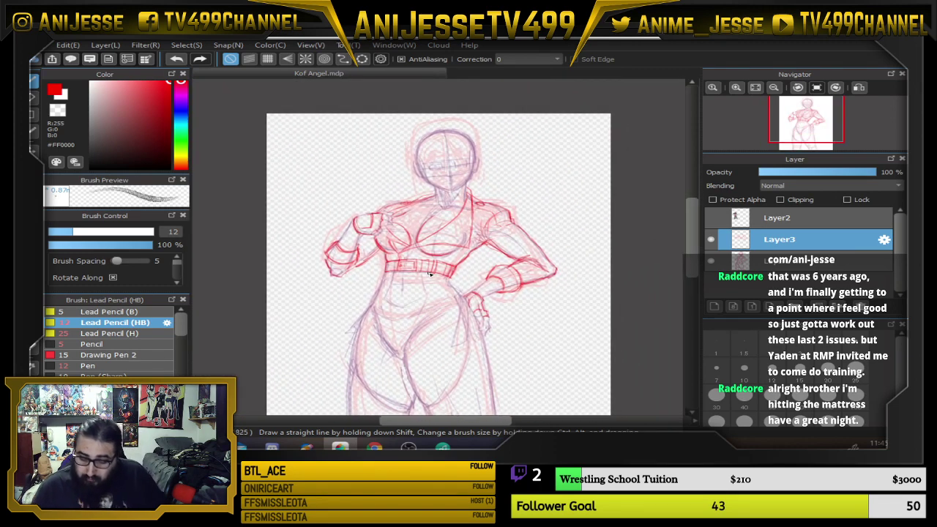
# Toggle Layer1's visibility to review the red line work on its own and against the rough sketch
pyautogui.click(711, 262)
pyautogui.click(711, 262)
pyautogui.click(711, 262)
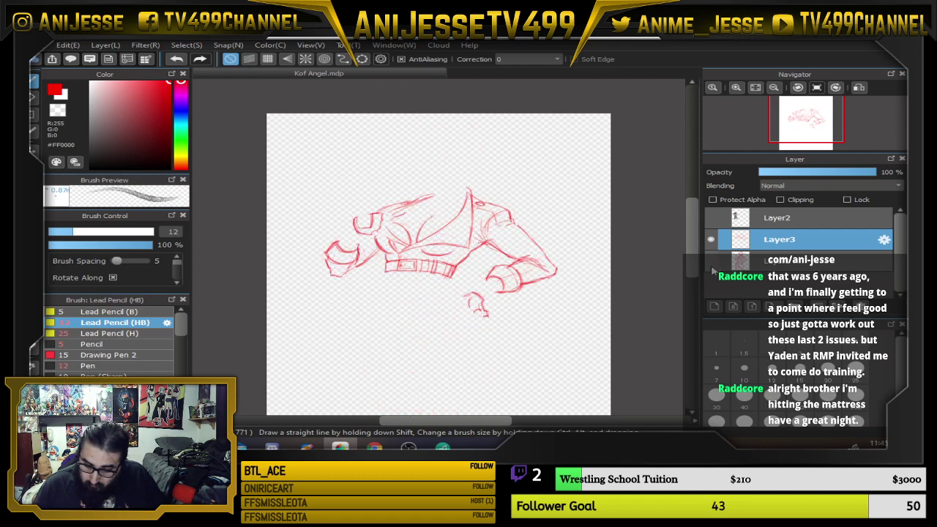
pyautogui.scroll(3, 455, 254)
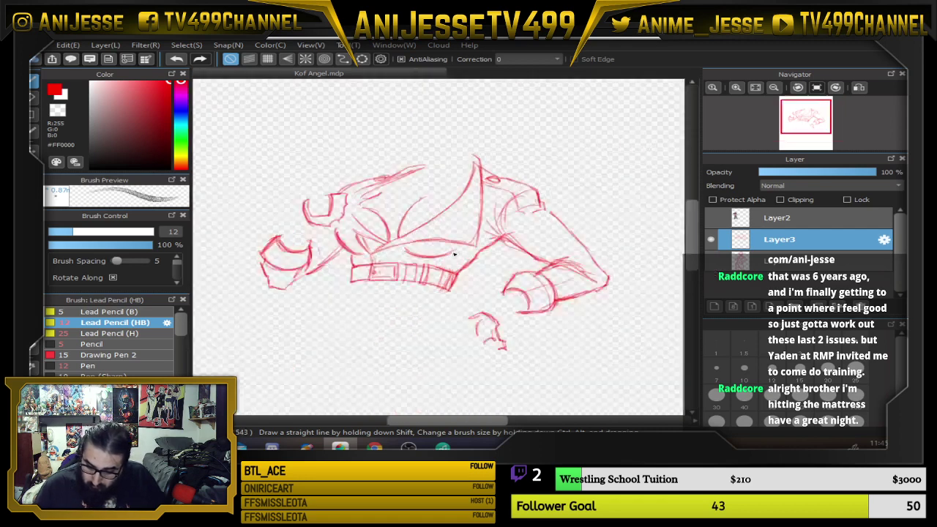
pyautogui.moveTo(351, 252)
pyautogui.mouseDown()
pyautogui.moveTo(402, 238)
pyautogui.moveTo(486, 246)
pyautogui.moveTo(460, 238)
pyautogui.mouseUp()
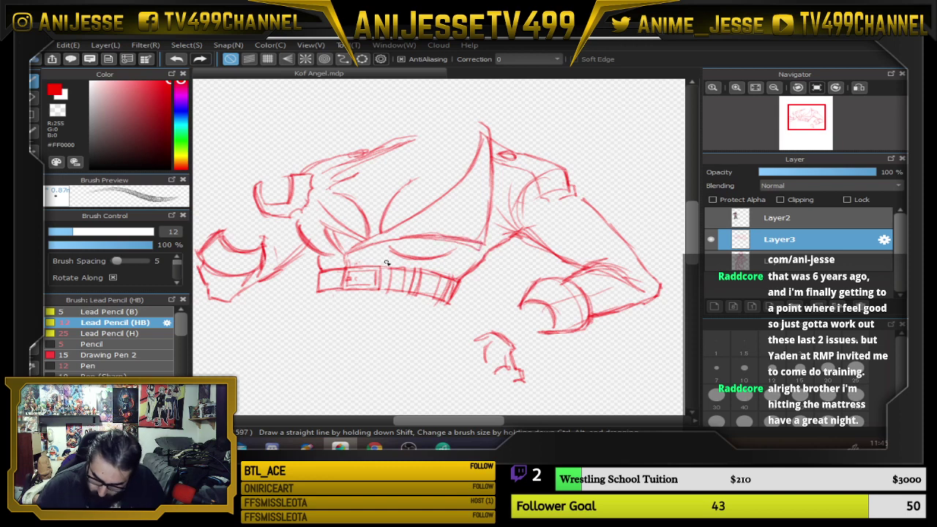
pyautogui.scroll(1, 415, 186)
pyautogui.scroll(-2, 415, 186)
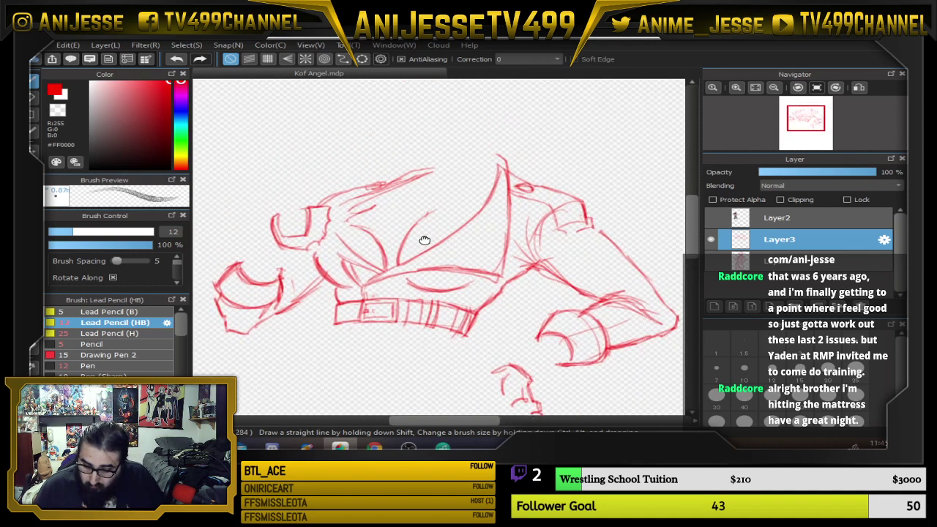
pyautogui.click(711, 261)
pyautogui.scroll(-2, 447, 302)
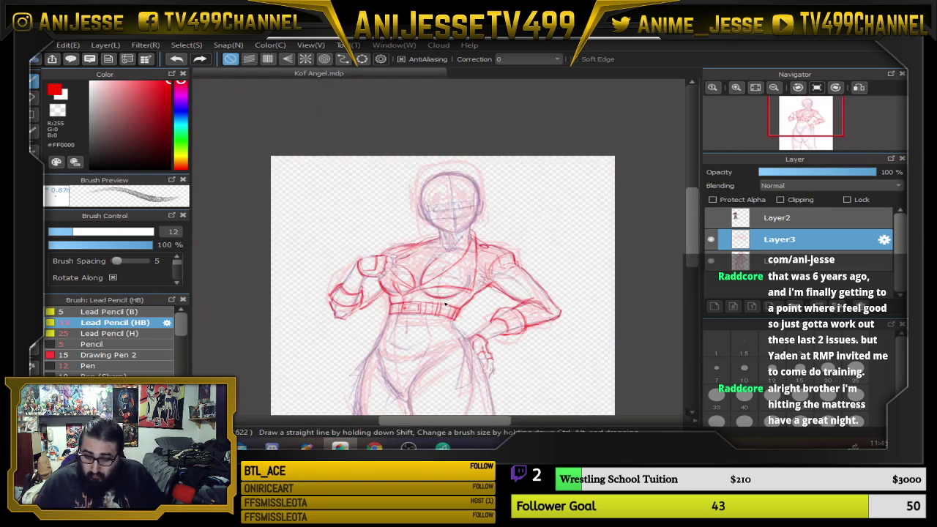
pyautogui.scroll(1, 445, 303)
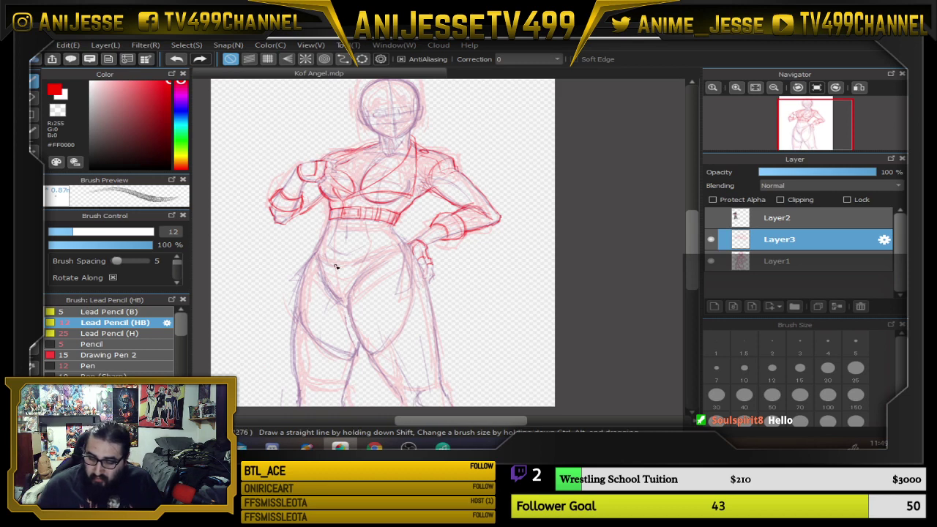
# Show Layer2, move its reference character down beside the sketched figure's hip, and reselect Layer3 with the brush
pyautogui.click(711, 218)
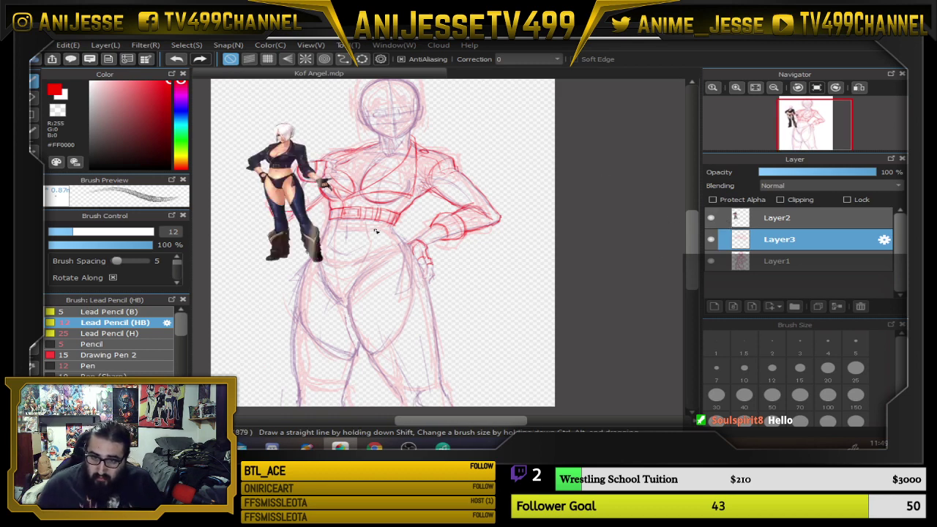
pyautogui.click(783, 215)
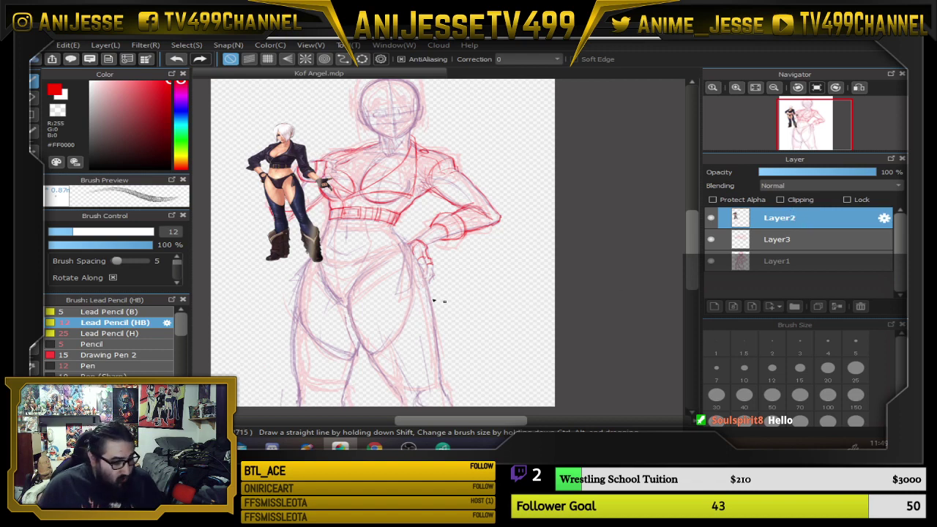
pyautogui.press('v')
pyautogui.moveTo(303, 228); pyautogui.dragTo(277, 275)
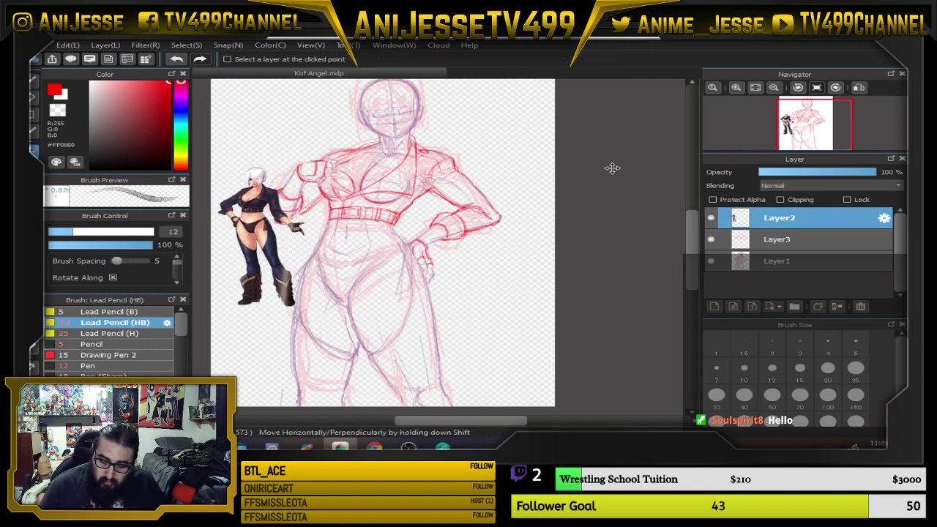
pyautogui.click(780, 239)
pyautogui.press('b')
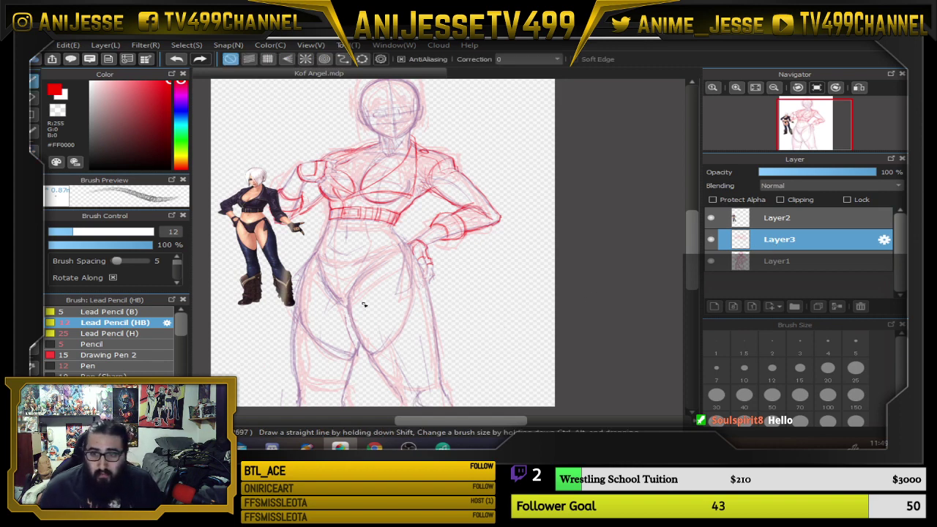
# Sketch the curved upper edge of the bikini bottom in red across the hips
pyautogui.scroll(4, 364, 304)
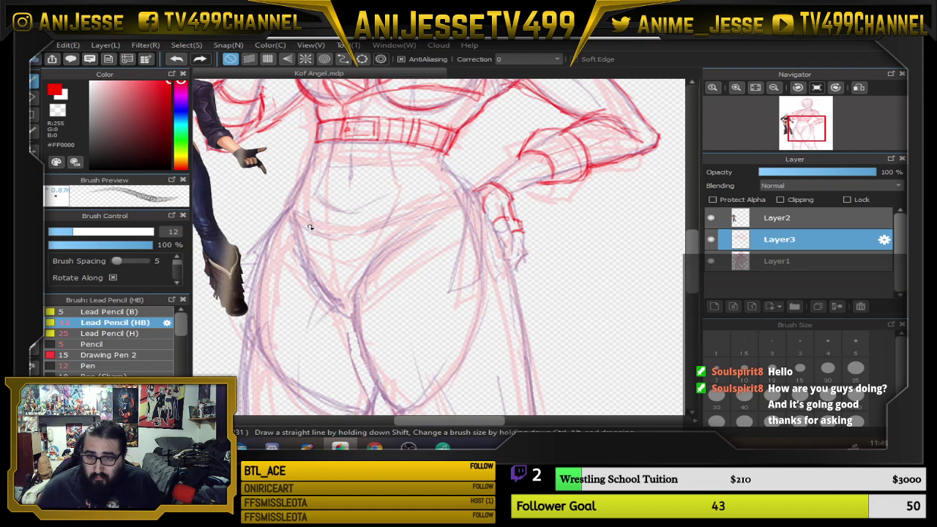
pyautogui.scroll(-2, 435, 318)
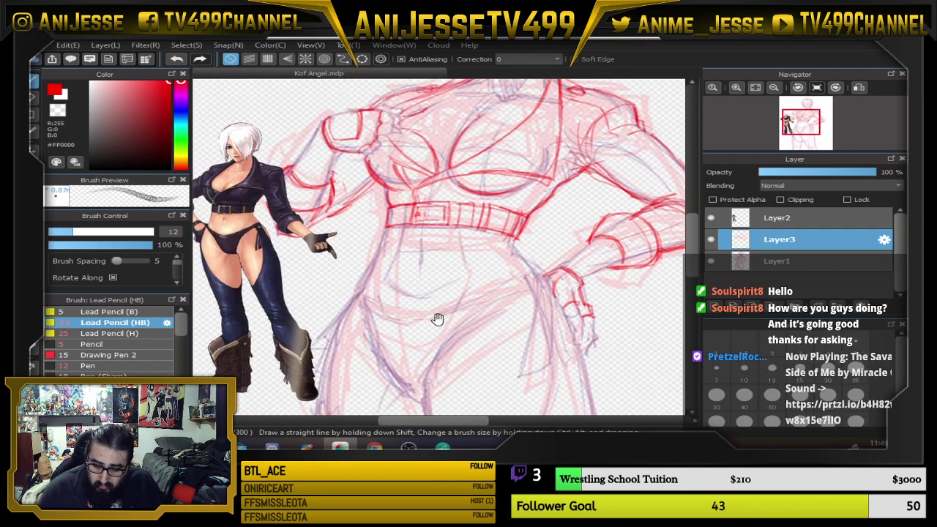
pyautogui.scroll(3, 432, 320)
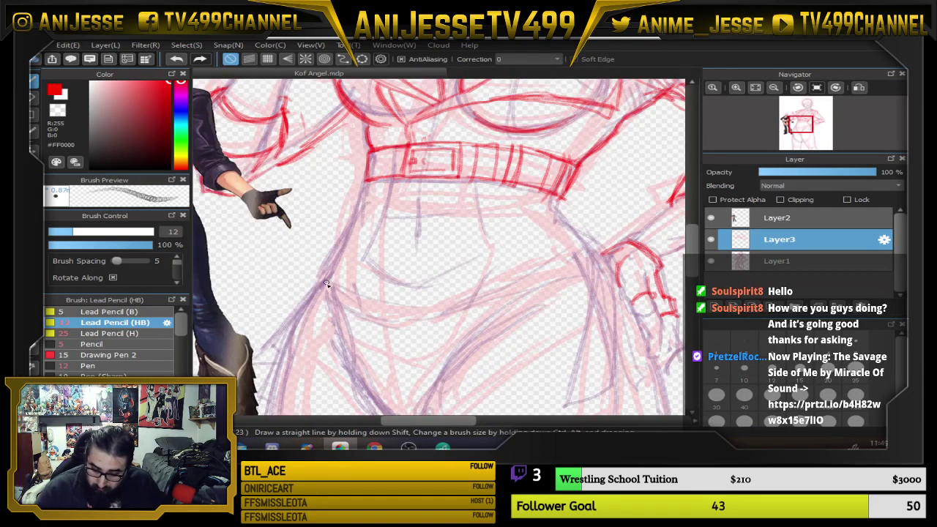
pyautogui.moveTo(326, 280)
pyautogui.mouseDown()
pyautogui.moveTo(365, 309)
pyautogui.moveTo(439, 319)
pyautogui.moveTo(591, 262)
pyautogui.mouseUp()
pyautogui.moveTo(516, 291)
pyautogui.mouseDown()
pyautogui.moveTo(609, 263)
pyautogui.moveTo(441, 316)
pyautogui.mouseUp()
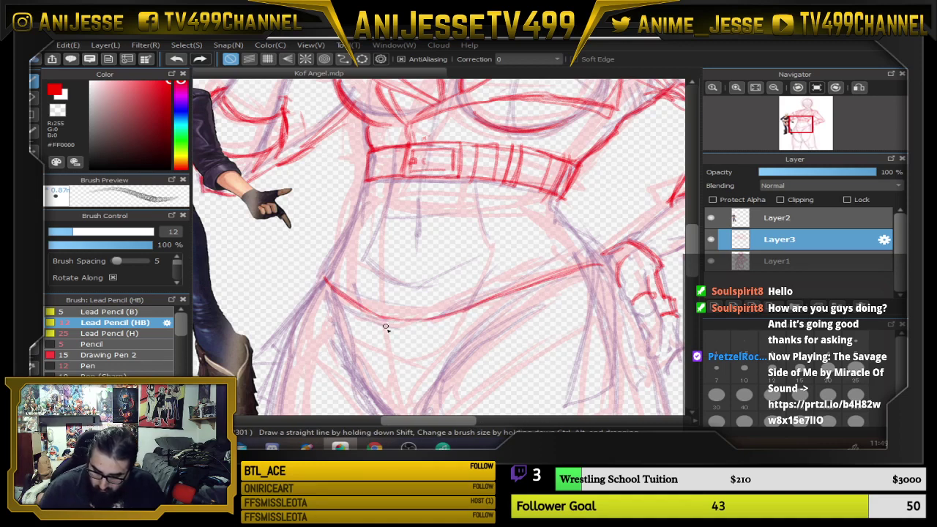
pyautogui.moveTo(314, 304)
pyautogui.mouseDown()
pyautogui.moveTo(502, 351)
pyautogui.moveTo(508, 342)
pyautogui.mouseUp()
# Outline both leg openings of the bikini bottom in red, following the reference character
pyautogui.scroll(5, 364, 298)
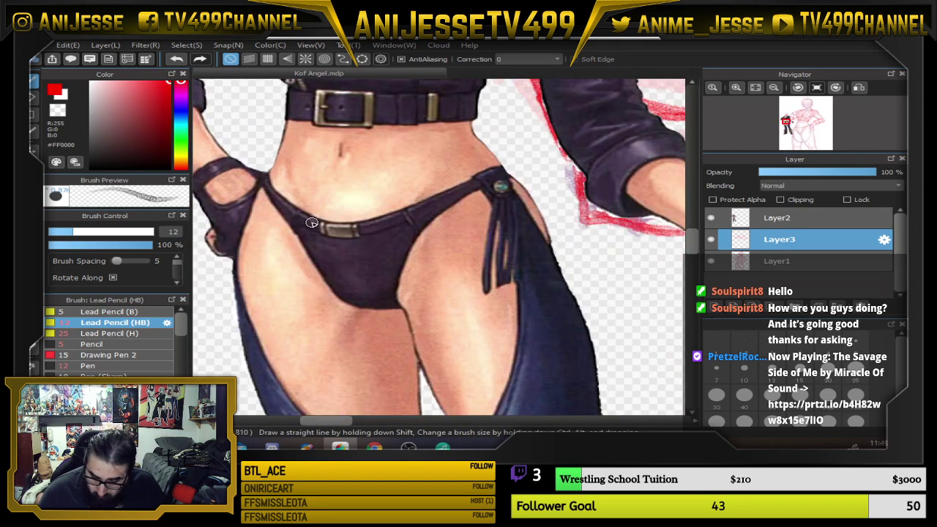
pyautogui.scroll(-1, 322, 241)
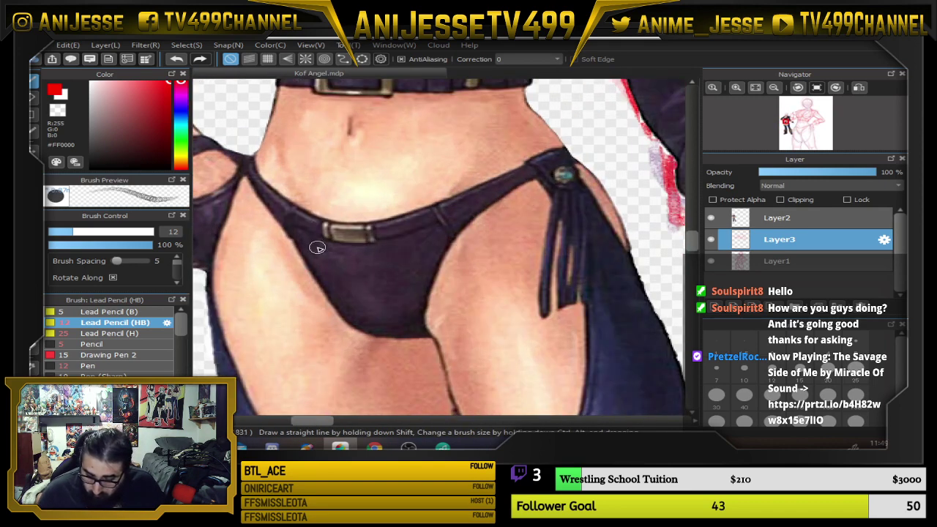
pyautogui.scroll(2, 351, 293)
pyautogui.scroll(-5, 395, 300)
pyautogui.moveTo(421, 306)
pyautogui.mouseDown()
pyautogui.moveTo(300, 180)
pyautogui.moveTo(286, 148)
pyautogui.mouseUp()
pyautogui.moveTo(484, 232); pyautogui.dragTo(388, 213)
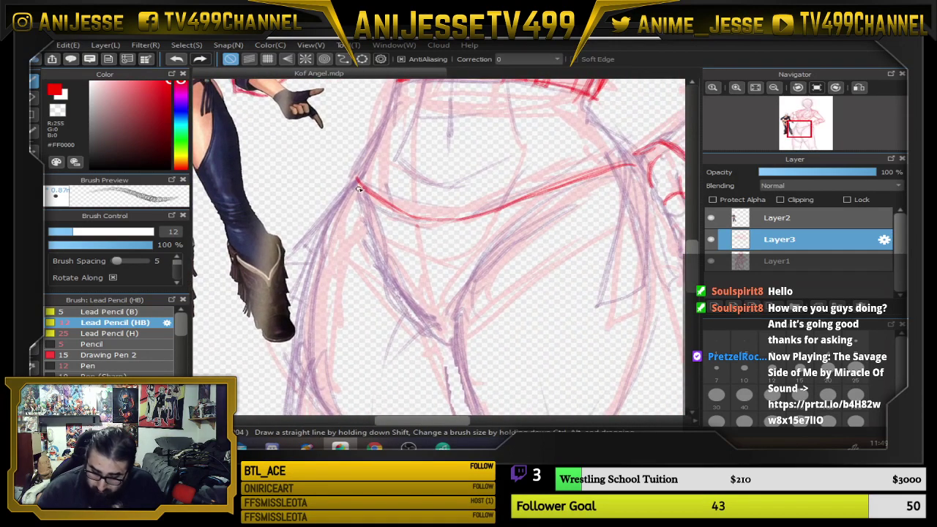
pyautogui.moveTo(351, 187); pyautogui.dragTo(386, 267)
pyautogui.moveTo(373, 232); pyautogui.dragTo(429, 324)
pyautogui.moveTo(499, 306)
pyautogui.mouseDown()
pyautogui.moveTo(481, 189)
pyautogui.moveTo(503, 221)
pyautogui.mouseUp()
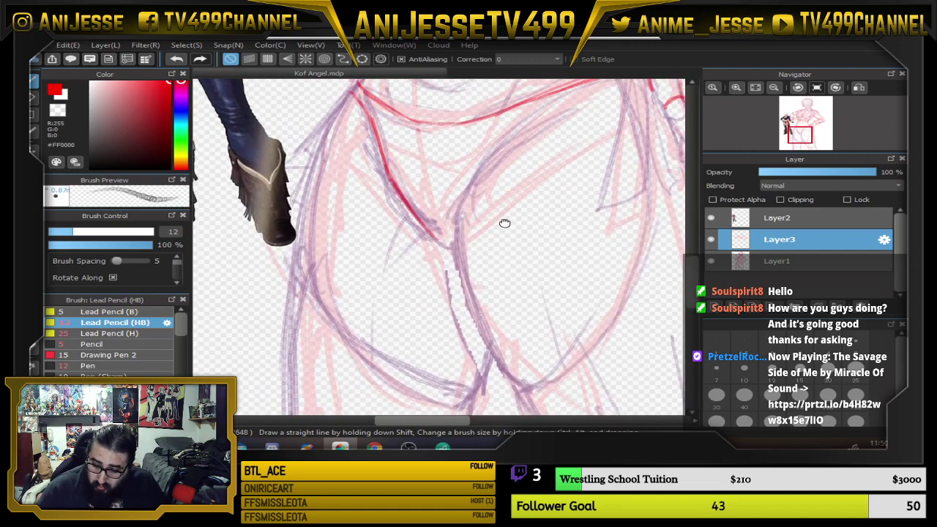
pyautogui.moveTo(415, 221)
pyautogui.mouseDown()
pyautogui.moveTo(457, 232)
pyautogui.moveTo(473, 180)
pyautogui.moveTo(570, 111)
pyautogui.moveTo(538, 200)
pyautogui.mouseUp()
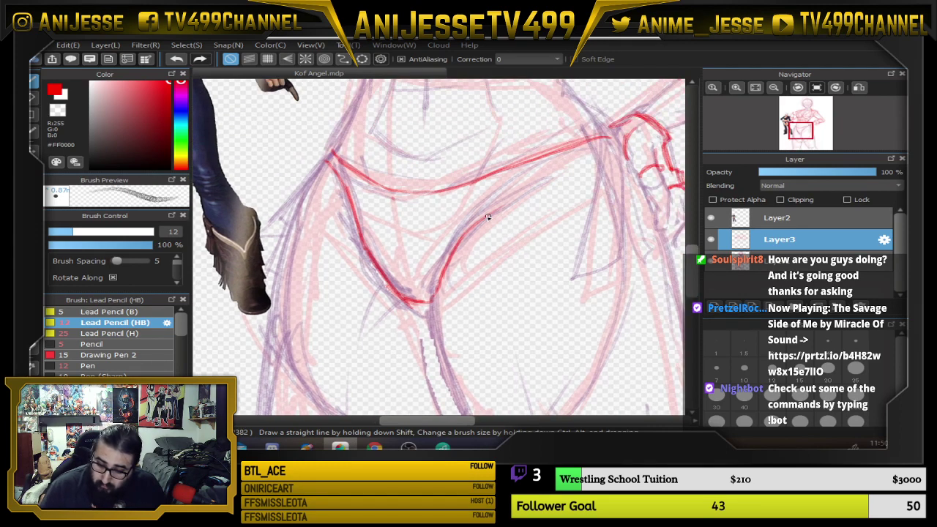
pyautogui.moveTo(476, 224); pyautogui.dragTo(585, 153)
pyautogui.moveTo(538, 181); pyautogui.dragTo(591, 152)
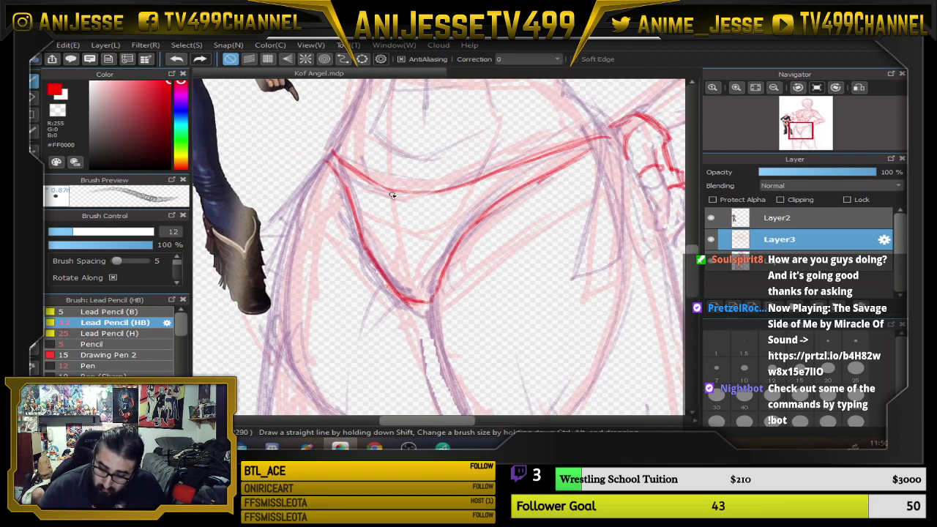
# Add the small front buckle and the seam marks along the bikini bottom's waistband
pyautogui.moveTo(393, 194)
pyautogui.mouseDown()
pyautogui.moveTo(405, 208)
pyautogui.moveTo(428, 195)
pyautogui.moveTo(464, 199)
pyautogui.moveTo(530, 170)
pyautogui.mouseUp()
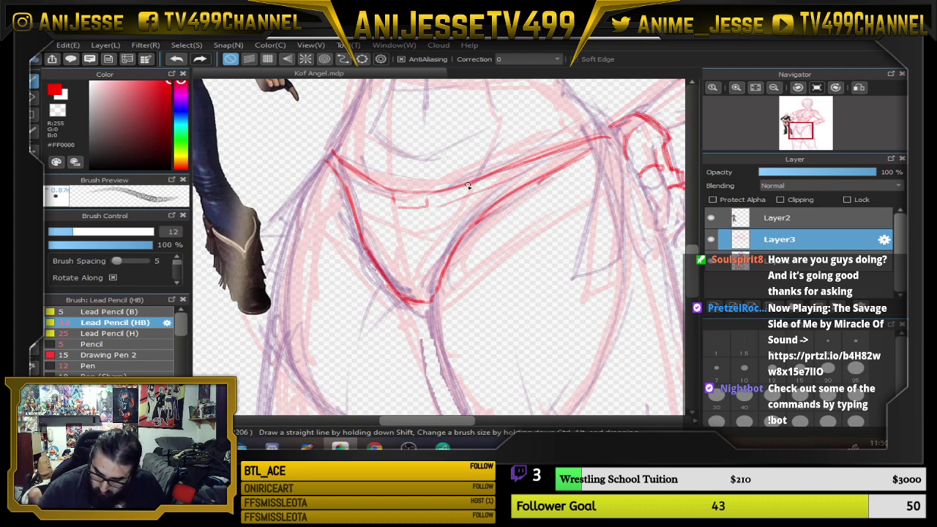
pyautogui.moveTo(472, 185); pyautogui.dragTo(483, 206)
pyautogui.moveTo(371, 179); pyautogui.dragTo(366, 210)
pyautogui.moveTo(413, 296); pyautogui.dragTo(338, 244)
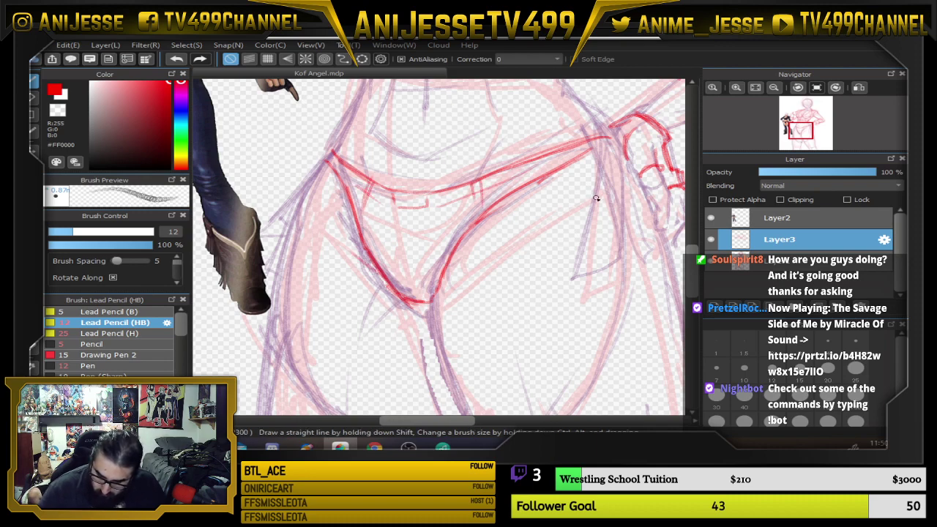
# Draw the round hip ornament and the strap ends around it beside the resting hand, following the reference
pyautogui.scroll(-2, 596, 198)
pyautogui.moveTo(588, 201); pyautogui.dragTo(480, 270)
pyautogui.scroll(4, 480, 270)
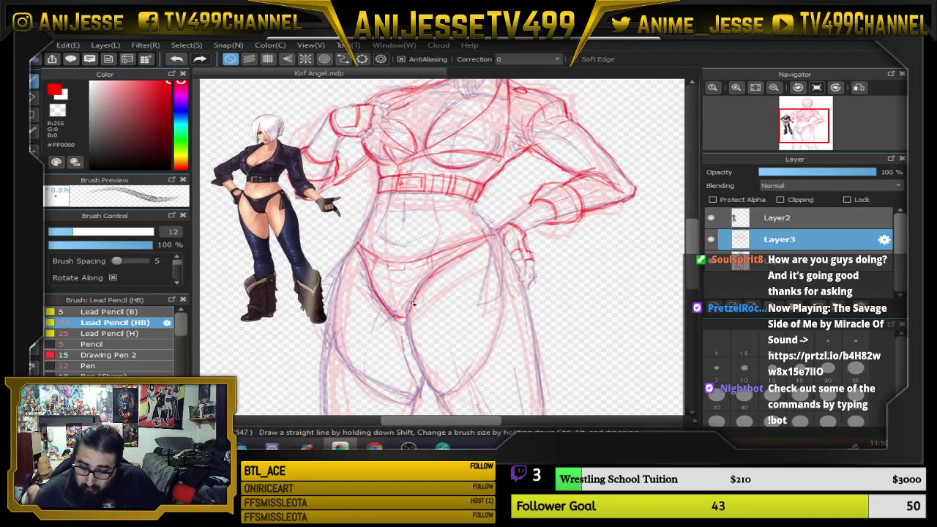
pyautogui.moveTo(366, 316); pyautogui.dragTo(415, 335)
pyautogui.moveTo(565, 283); pyautogui.dragTo(493, 314)
pyautogui.scroll(-2, 520, 205)
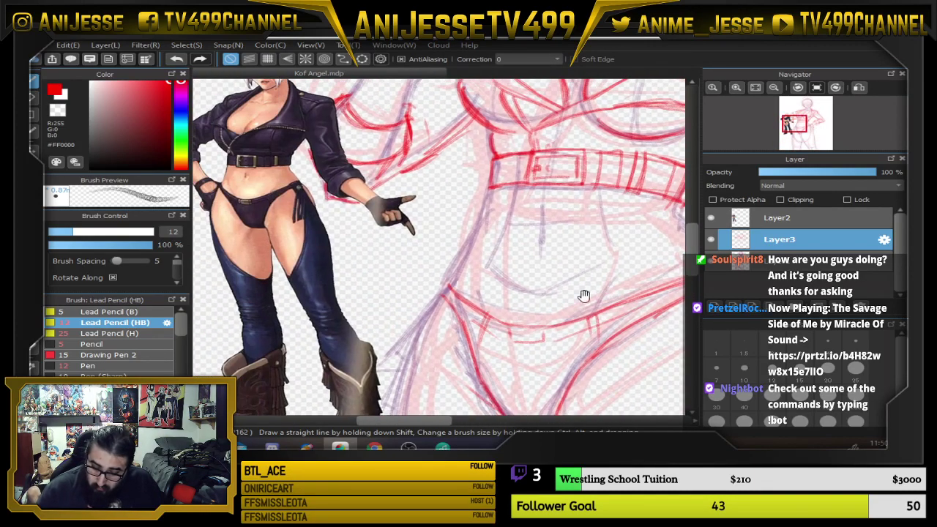
pyautogui.scroll(3, 262, 182)
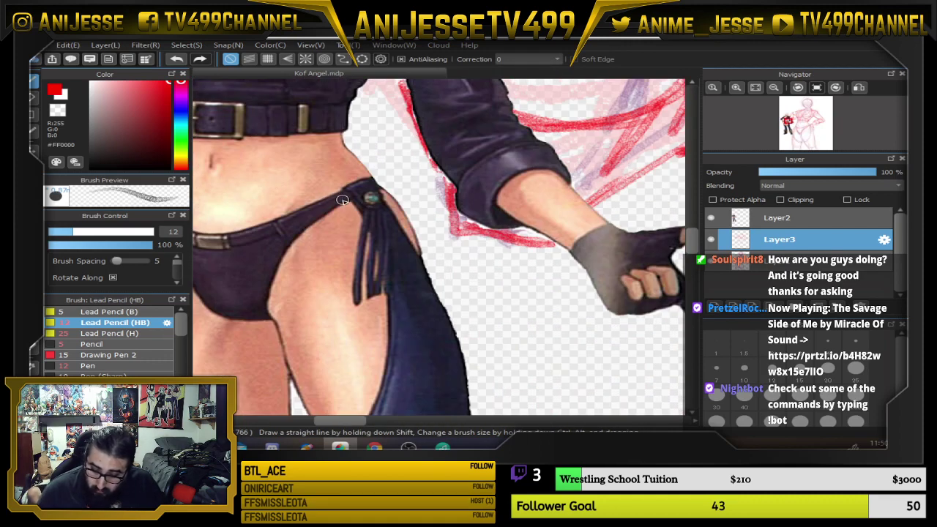
pyautogui.scroll(-2, 342, 200)
pyautogui.scroll(3, 524, 240)
pyautogui.scroll(2, 523, 239)
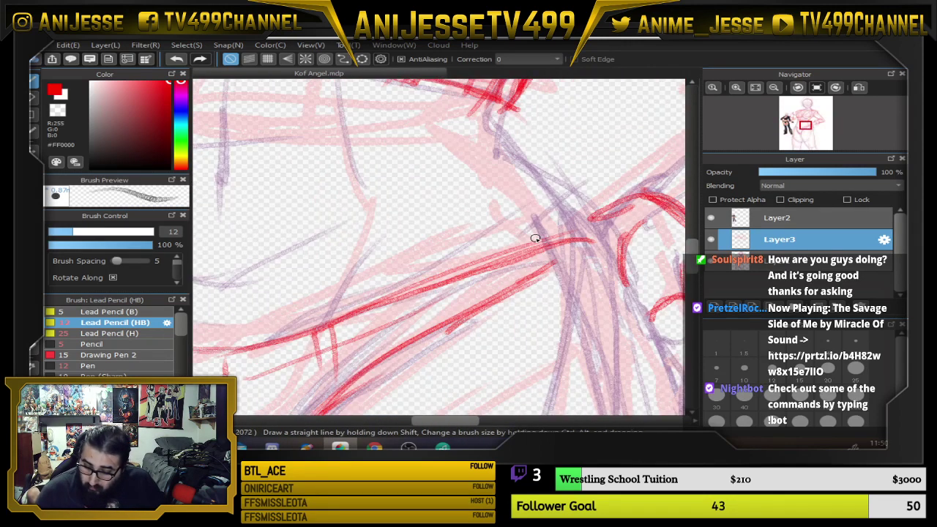
pyautogui.moveTo(609, 263); pyautogui.dragTo(602, 284)
pyautogui.moveTo(549, 238)
pyautogui.mouseDown()
pyautogui.moveTo(563, 261)
pyautogui.moveTo(552, 243)
pyautogui.moveTo(579, 228)
pyautogui.moveTo(613, 262)
pyautogui.mouseUp()
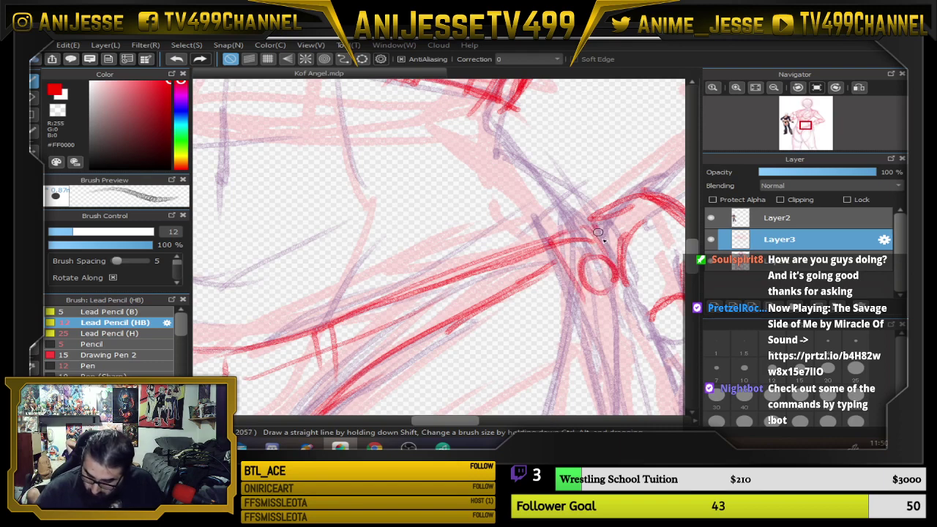
pyautogui.moveTo(598, 230); pyautogui.dragTo(622, 279)
pyautogui.moveTo(615, 286)
pyautogui.mouseDown()
pyautogui.moveTo(574, 259)
pyautogui.moveTo(433, 117)
pyautogui.mouseUp()
# Draw the curved thigh opening of the legging below the hip ornament and begin its outer and inner edges
pyautogui.moveTo(378, 91)
pyautogui.mouseDown()
pyautogui.moveTo(409, 165)
pyautogui.moveTo(445, 373)
pyautogui.mouseUp()
pyautogui.moveTo(440, 101); pyautogui.dragTo(500, 233)
pyautogui.moveTo(521, 270); pyautogui.dragTo(546, 371)
pyautogui.scroll(-2, 483, 323)
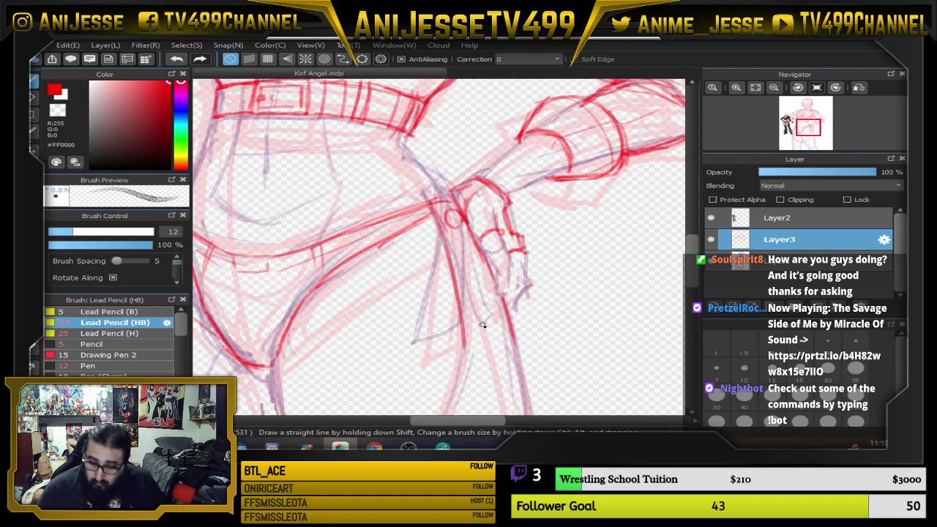
pyautogui.moveTo(468, 330); pyautogui.dragTo(521, 226)
pyautogui.moveTo(369, 317); pyautogui.dragTo(382, 208)
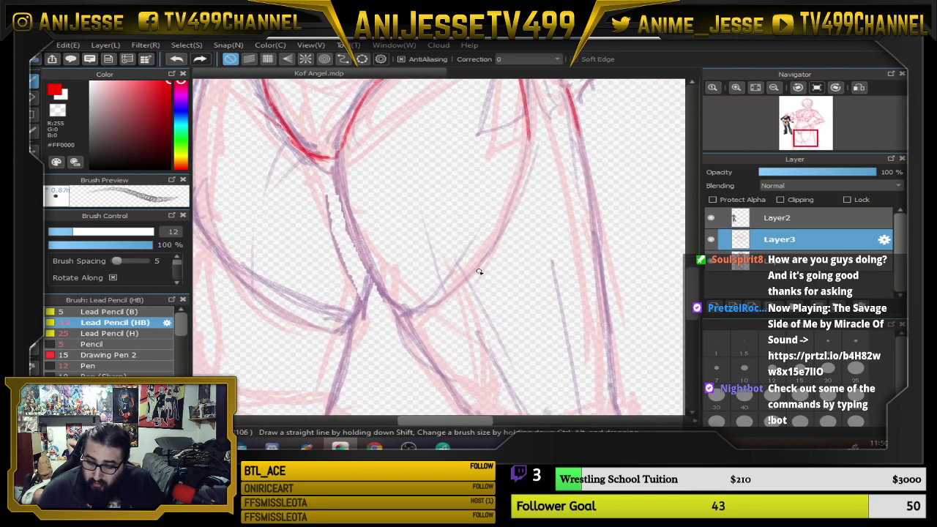
pyautogui.moveTo(525, 110)
pyautogui.mouseDown()
pyautogui.moveTo(529, 155)
pyautogui.moveTo(498, 236)
pyautogui.moveTo(436, 296)
pyautogui.moveTo(402, 313)
pyautogui.moveTo(487, 258)
pyautogui.moveTo(523, 185)
pyautogui.mouseUp()
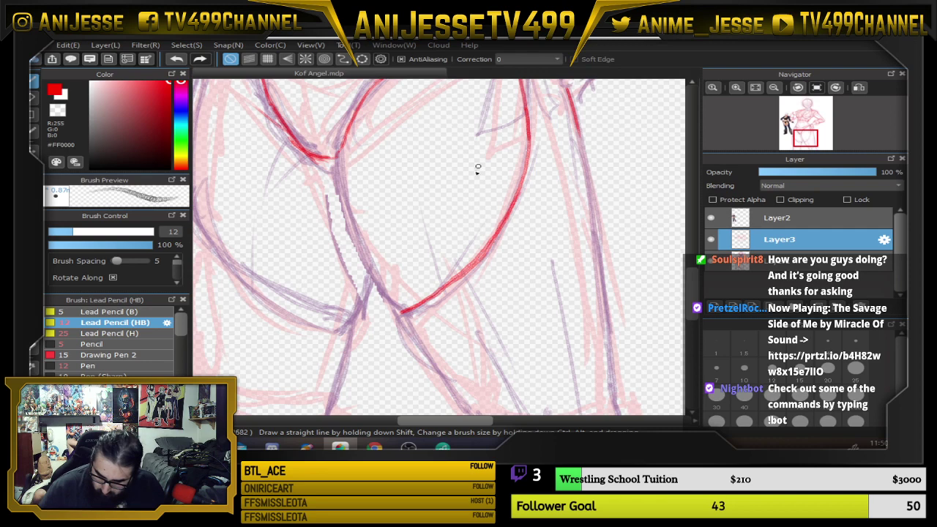
pyautogui.moveTo(403, 313)
pyautogui.mouseDown()
pyautogui.moveTo(423, 366)
pyautogui.moveTo(441, 381)
pyautogui.moveTo(503, 309)
pyautogui.moveTo(532, 302)
pyautogui.mouseUp()
# Draw the curved legging opening around the opposite thigh in red, reinforcing it toward the inner thigh
pyautogui.moveTo(426, 250); pyautogui.dragTo(452, 357)
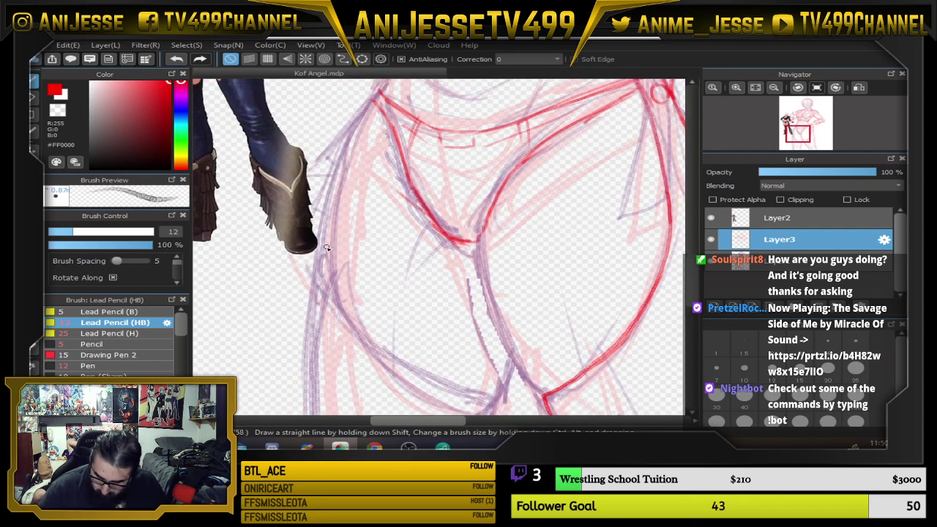
pyautogui.moveTo(414, 367); pyautogui.dragTo(352, 298)
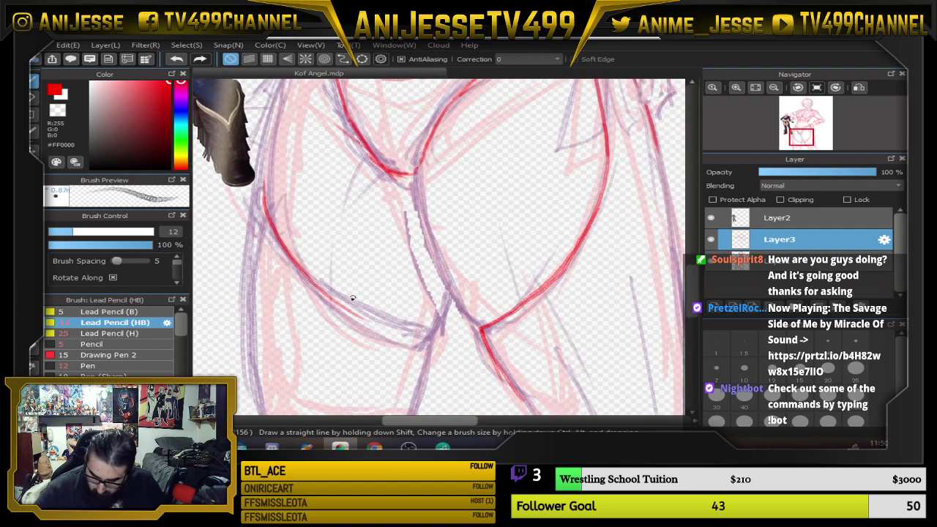
pyautogui.moveTo(289, 257)
pyautogui.mouseDown()
pyautogui.moveTo(330, 300)
pyautogui.moveTo(443, 342)
pyautogui.mouseUp()
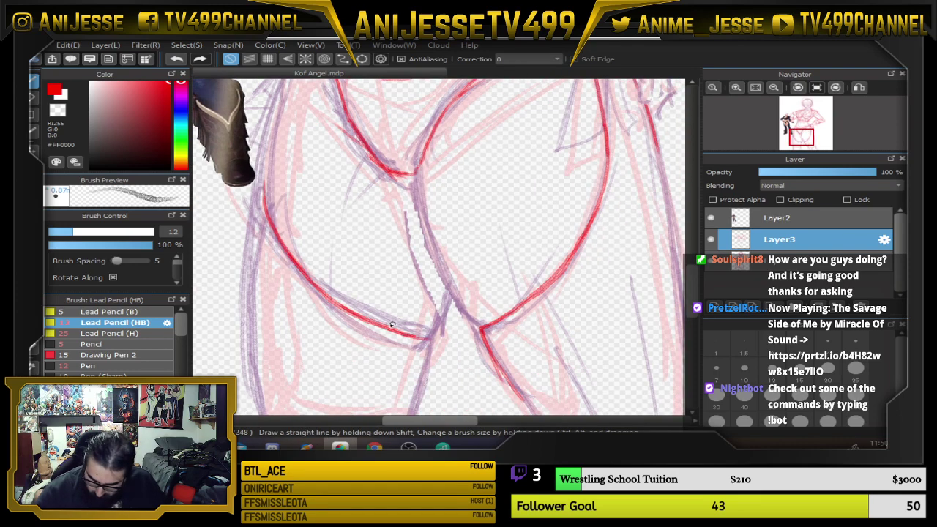
pyautogui.moveTo(369, 321); pyautogui.dragTo(431, 335)
pyautogui.moveTo(510, 374); pyautogui.dragTo(496, 241)
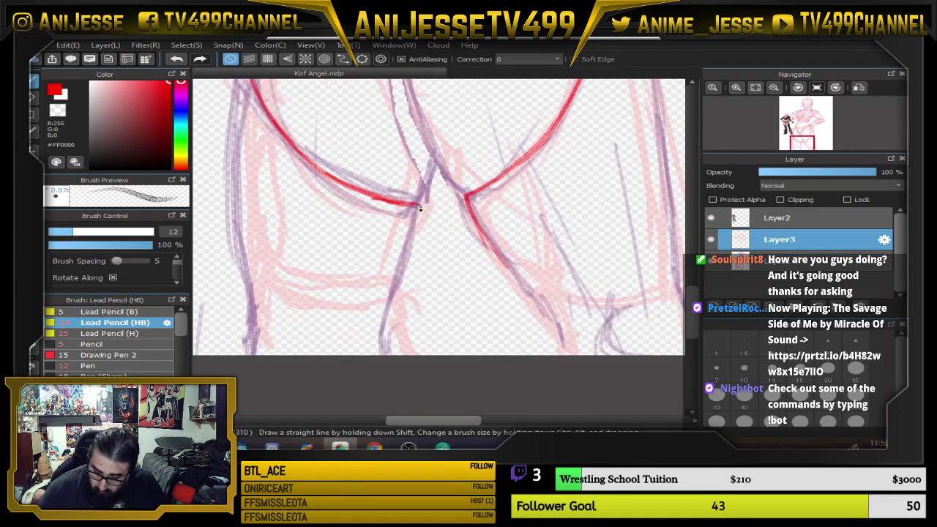
# Trace the inner contours of both legs in red from the thigh openings down toward the canvas edge
pyautogui.moveTo(418, 208); pyautogui.dragTo(380, 355)
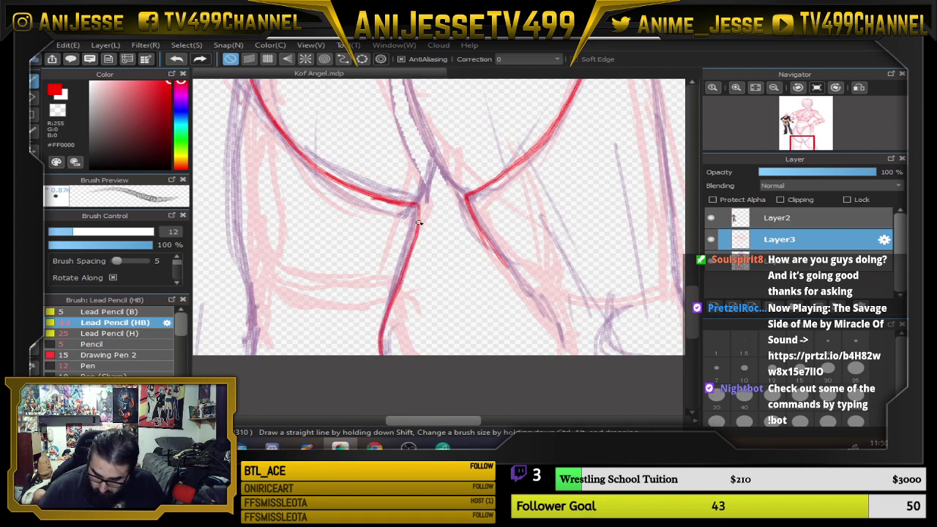
pyautogui.moveTo(418, 205); pyautogui.dragTo(397, 282)
pyautogui.moveTo(573, 277); pyautogui.dragTo(489, 234)
pyautogui.moveTo(384, 156); pyautogui.dragTo(428, 223)
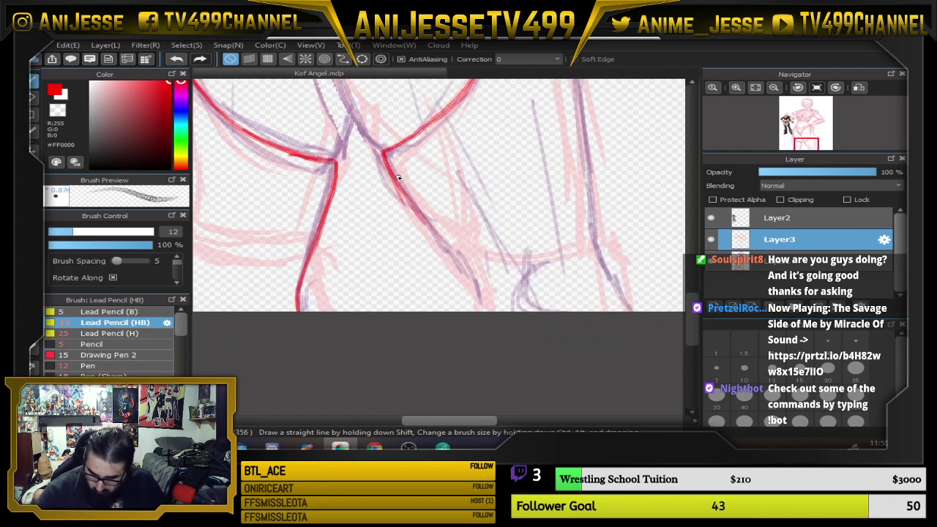
pyautogui.moveTo(398, 177); pyautogui.dragTo(415, 221)
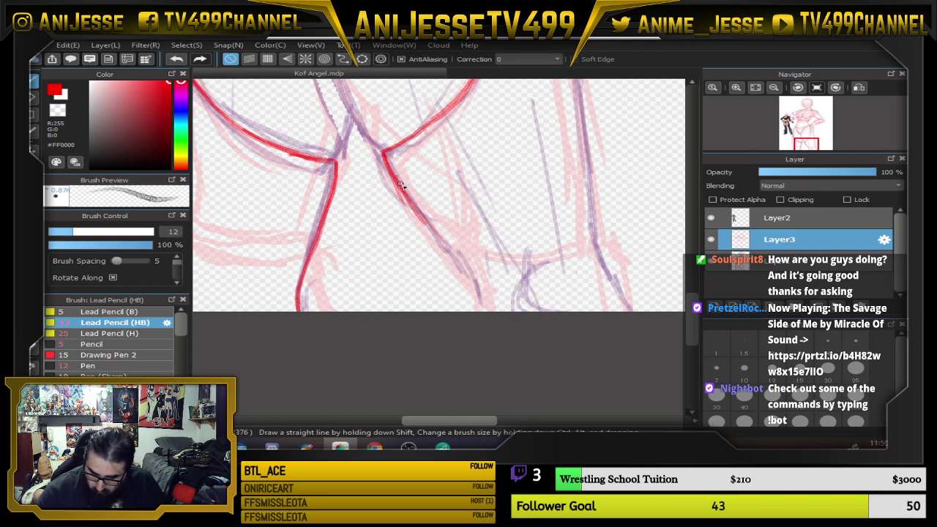
pyautogui.moveTo(401, 185)
pyautogui.mouseDown()
pyautogui.moveTo(493, 313)
pyautogui.moveTo(527, 314)
pyautogui.mouseUp()
# Sketch the knee contours and fold marks of both legs along the lower canvas edge
pyautogui.moveTo(528, 282)
pyautogui.mouseDown()
pyautogui.moveTo(523, 310)
pyautogui.moveTo(596, 298)
pyautogui.mouseUp()
pyautogui.moveTo(569, 252); pyautogui.dragTo(599, 313)
pyautogui.moveTo(506, 264); pyautogui.dragTo(653, 262)
pyautogui.moveTo(313, 309)
pyautogui.mouseDown()
pyautogui.moveTo(326, 271)
pyautogui.moveTo(307, 309)
pyautogui.mouseUp()
pyautogui.moveTo(325, 253)
pyautogui.mouseDown()
pyautogui.moveTo(317, 280)
pyautogui.moveTo(365, 314)
pyautogui.mouseUp()
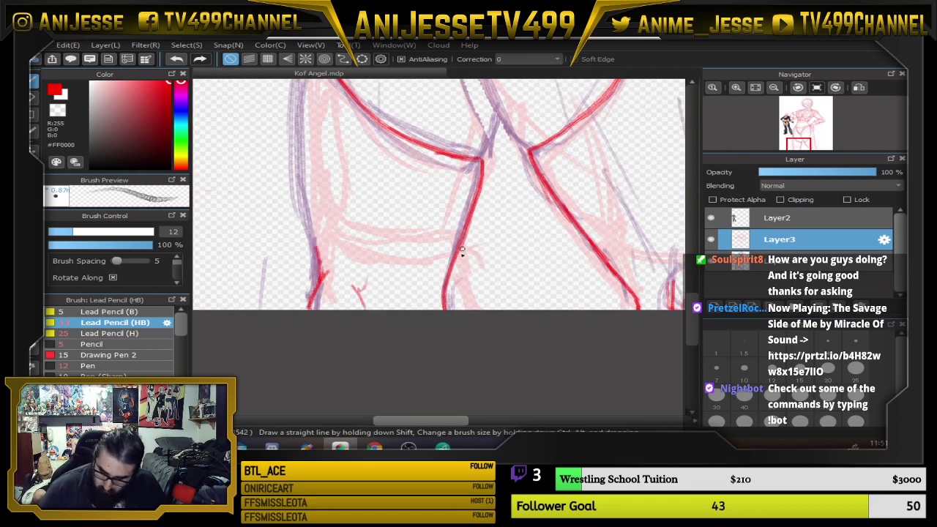
pyautogui.moveTo(425, 148); pyautogui.dragTo(412, 265)
pyautogui.moveTo(594, 238); pyautogui.dragTo(521, 316)
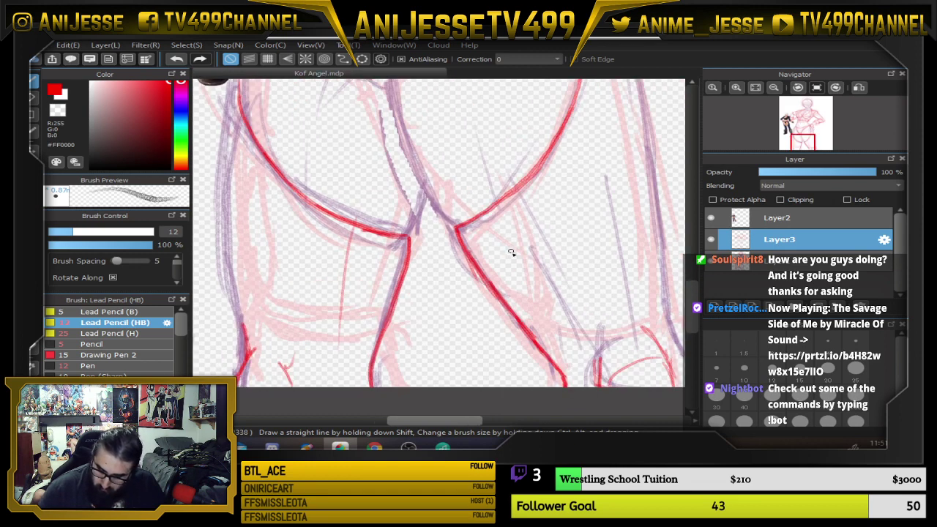
# Draw the outer contour of the leg below the resting hand in red, down to the knee
pyautogui.moveTo(497, 214)
pyautogui.mouseDown()
pyautogui.moveTo(546, 313)
pyautogui.moveTo(515, 334)
pyautogui.moveTo(455, 347)
pyautogui.mouseUp()
pyautogui.scroll(-3, 543, 341)
pyautogui.scroll(5, 454, 347)
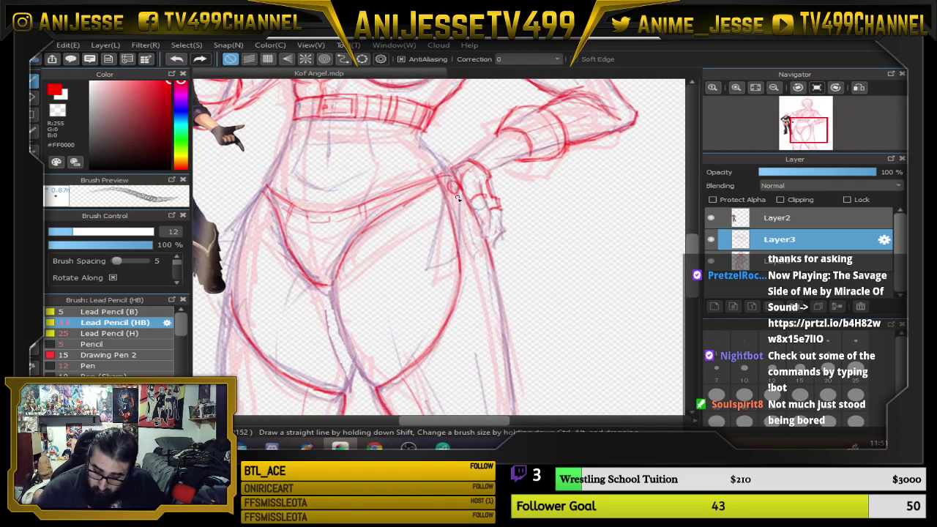
pyautogui.moveTo(484, 237)
pyautogui.mouseDown()
pyautogui.moveTo(470, 159)
pyautogui.moveTo(511, 390)
pyautogui.mouseUp()
pyautogui.moveTo(528, 356)
pyautogui.mouseDown()
pyautogui.moveTo(514, 281)
pyautogui.moveTo(510, 337)
pyautogui.mouseUp()
pyautogui.moveTo(496, 205)
pyautogui.mouseDown()
pyautogui.moveTo(512, 286)
pyautogui.moveTo(620, 315)
pyautogui.mouseUp()
# Draw the outer hip and leg contour on the raised-fist side and join it to the thigh opening
pyautogui.moveTo(368, 334); pyautogui.dragTo(372, 320)
pyautogui.moveTo(357, 148); pyautogui.dragTo(334, 223)
pyautogui.moveTo(355, 144); pyautogui.dragTo(319, 284)
pyautogui.moveTo(333, 205); pyautogui.dragTo(322, 319)
pyautogui.moveTo(327, 232); pyautogui.dragTo(319, 344)
pyautogui.moveTo(323, 293); pyautogui.dragTo(332, 414)
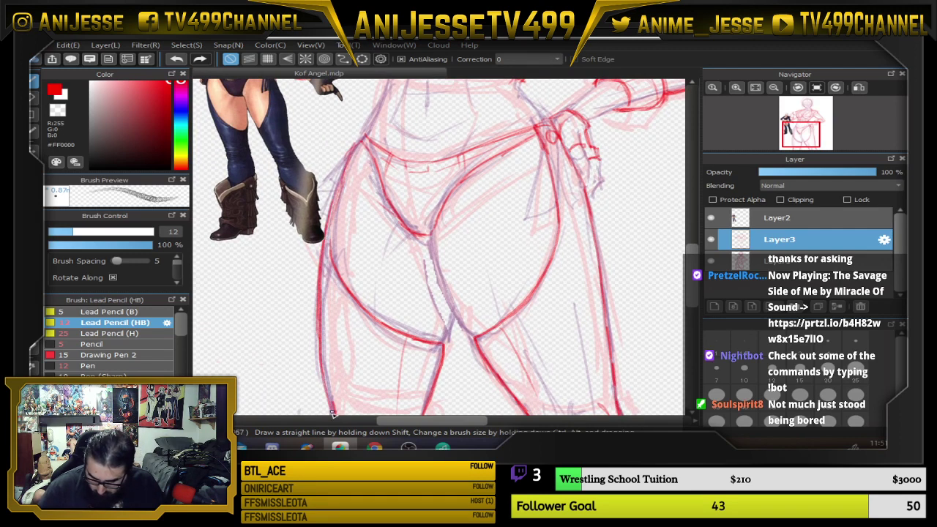
pyautogui.moveTo(328, 232); pyautogui.dragTo(347, 290)
pyautogui.moveTo(341, 180); pyautogui.dragTo(331, 246)
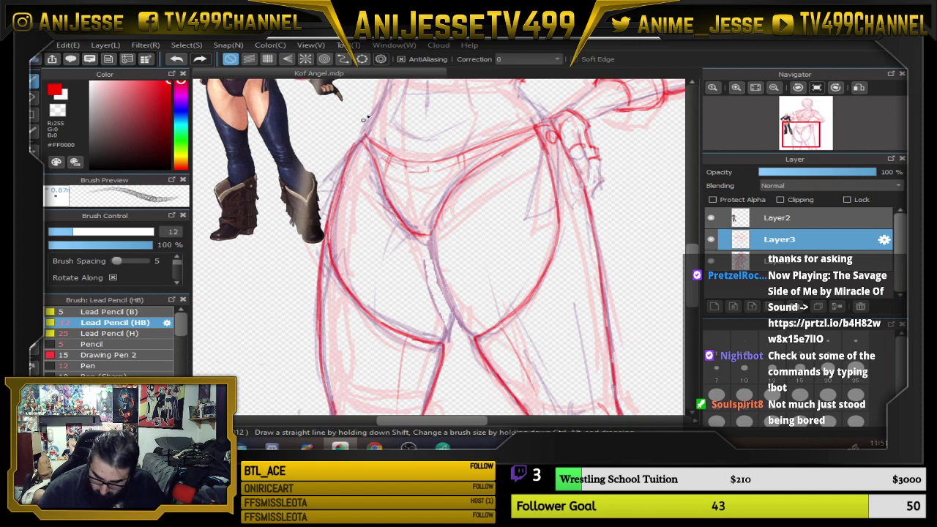
# Hide Layer1 to review the whole red line work without the rough sketch
pyautogui.scroll(-5, 609, 194)
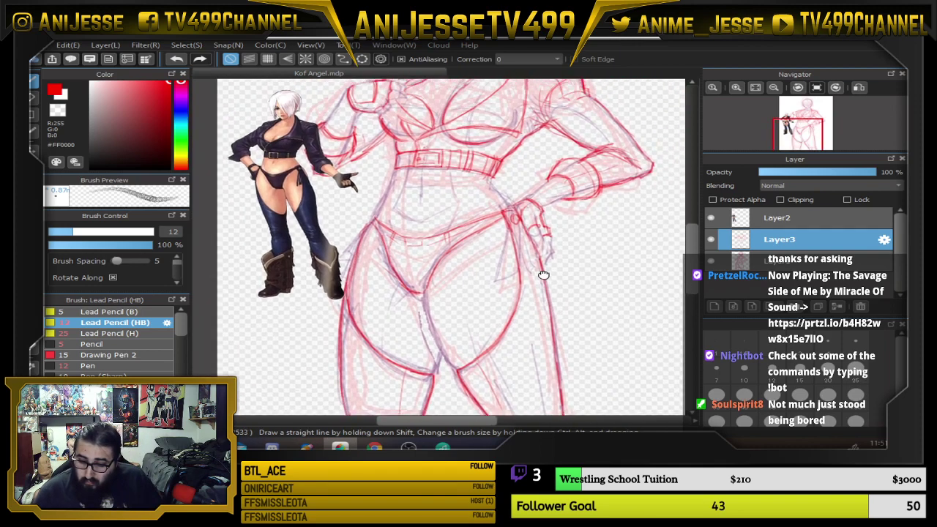
pyautogui.moveTo(477, 269); pyautogui.dragTo(426, 271)
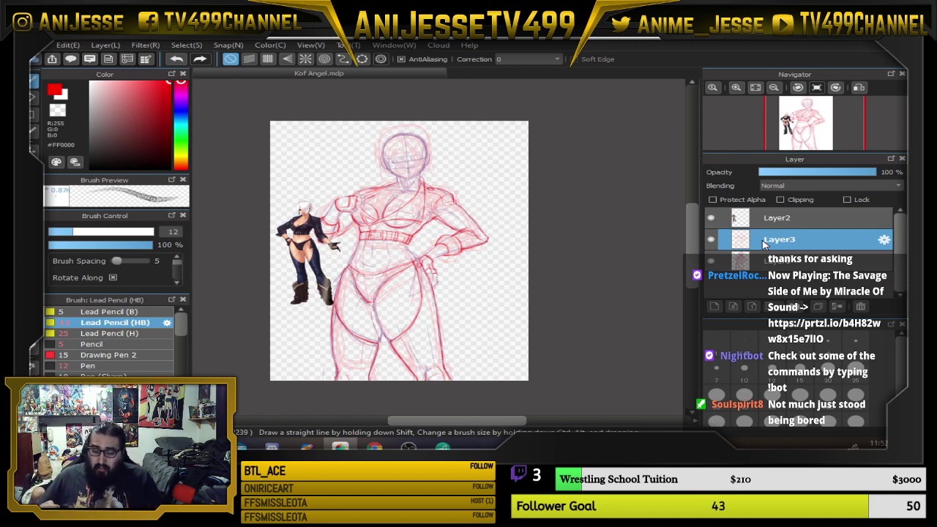
pyautogui.click(717, 263)
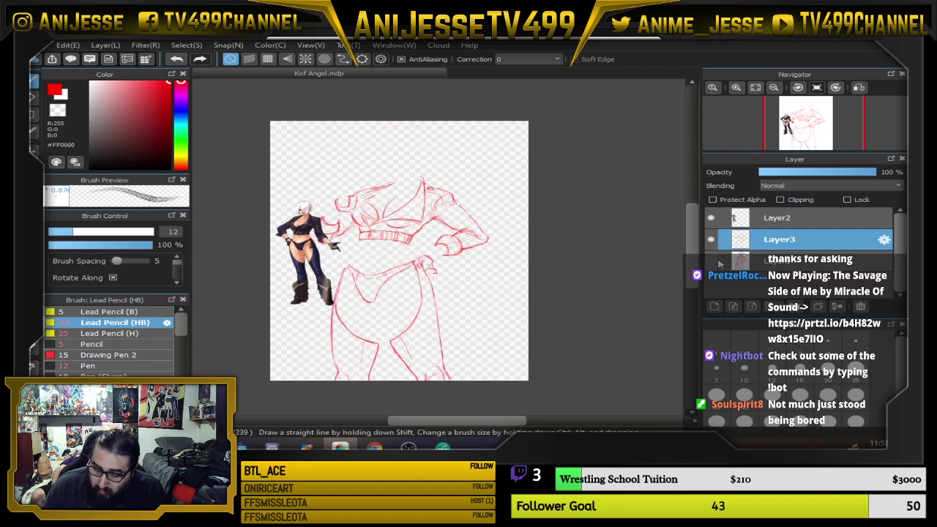
# Show Layer1 again and inspect the hip clasp and hanging straps on the reference figure
pyautogui.click(717, 263)
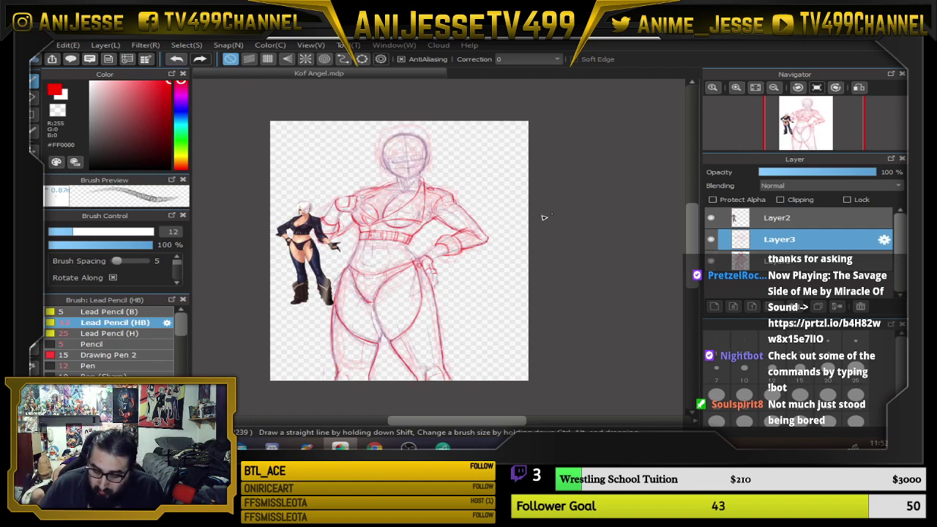
pyautogui.scroll(3, 410, 267)
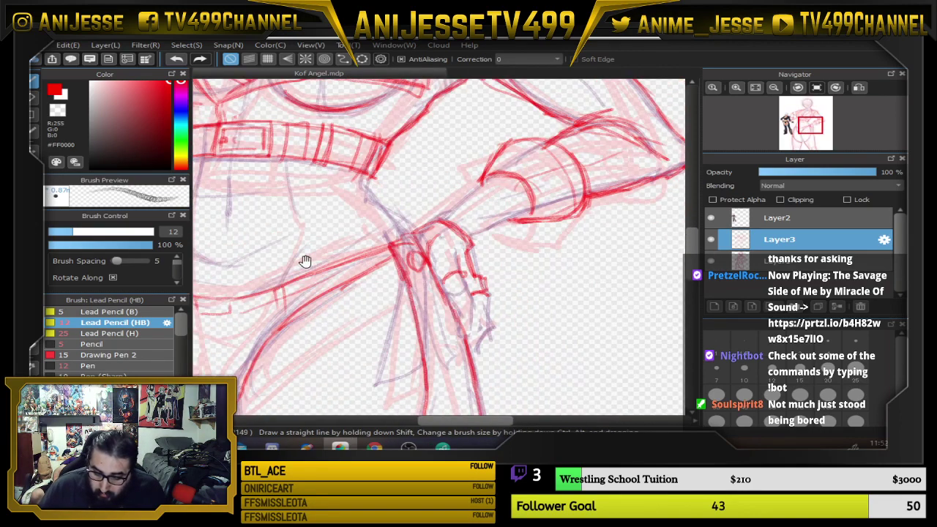
pyautogui.moveTo(305, 261); pyautogui.dragTo(615, 228)
pyautogui.moveTo(316, 154); pyautogui.dragTo(377, 233)
pyautogui.scroll(5, 375, 233)
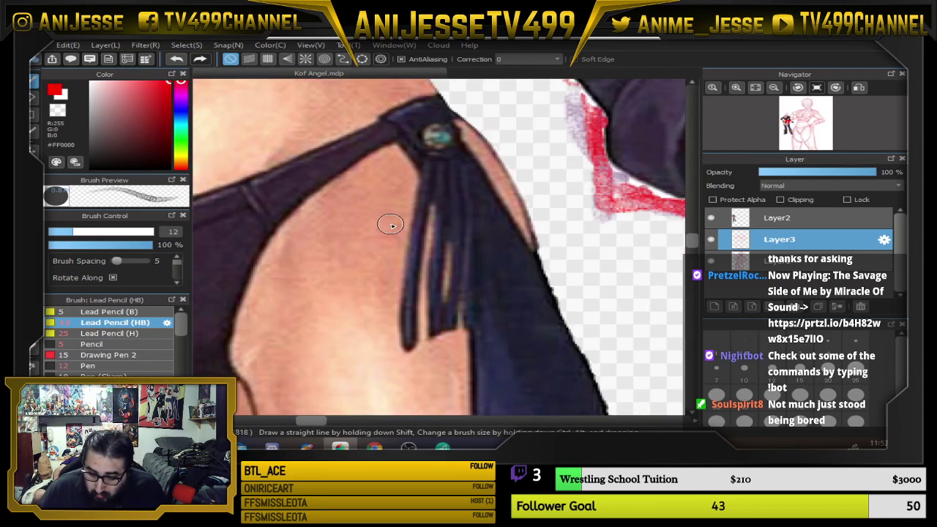
pyautogui.scroll(-5, 392, 225)
# Draw the straps hanging from the hip clasp beside the resting hand in red, with several narrow strands fanning over the thigh
pyautogui.moveTo(497, 247); pyautogui.dragTo(372, 217)
pyautogui.scroll(2, 461, 234)
pyautogui.scroll(-3, 476, 235)
pyautogui.scroll(4, 452, 237)
pyautogui.moveTo(436, 220)
pyautogui.mouseDown()
pyautogui.moveTo(453, 259)
pyautogui.moveTo(480, 264)
pyautogui.moveTo(485, 246)
pyautogui.moveTo(438, 298)
pyautogui.moveTo(459, 217)
pyautogui.mouseUp()
pyautogui.moveTo(483, 150); pyautogui.dragTo(445, 278)
pyautogui.moveTo(480, 162)
pyautogui.mouseDown()
pyautogui.moveTo(446, 273)
pyautogui.moveTo(456, 276)
pyautogui.moveTo(498, 151)
pyautogui.moveTo(471, 265)
pyautogui.moveTo(489, 274)
pyautogui.mouseUp()
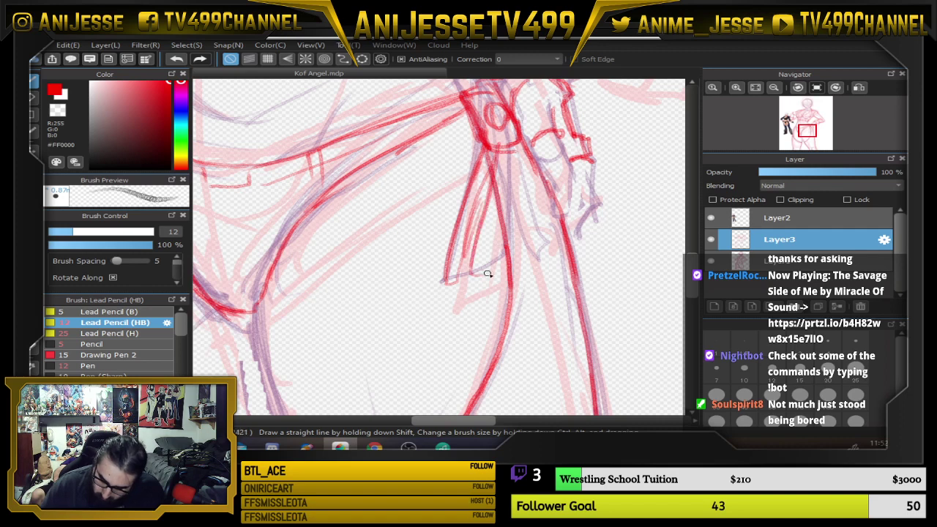
pyautogui.moveTo(507, 137); pyautogui.dragTo(480, 277)
pyautogui.moveTo(510, 173)
pyautogui.mouseDown()
pyautogui.moveTo(512, 235)
pyautogui.moveTo(497, 284)
pyautogui.moveTo(520, 216)
pyautogui.moveTo(523, 152)
pyautogui.mouseUp()
pyautogui.moveTo(523, 152); pyautogui.dragTo(537, 262)
pyautogui.moveTo(524, 208)
pyautogui.mouseDown()
pyautogui.moveTo(549, 270)
pyautogui.moveTo(530, 141)
pyautogui.moveTo(548, 268)
pyautogui.mouseUp()
pyautogui.scroll(-5, 542, 209)
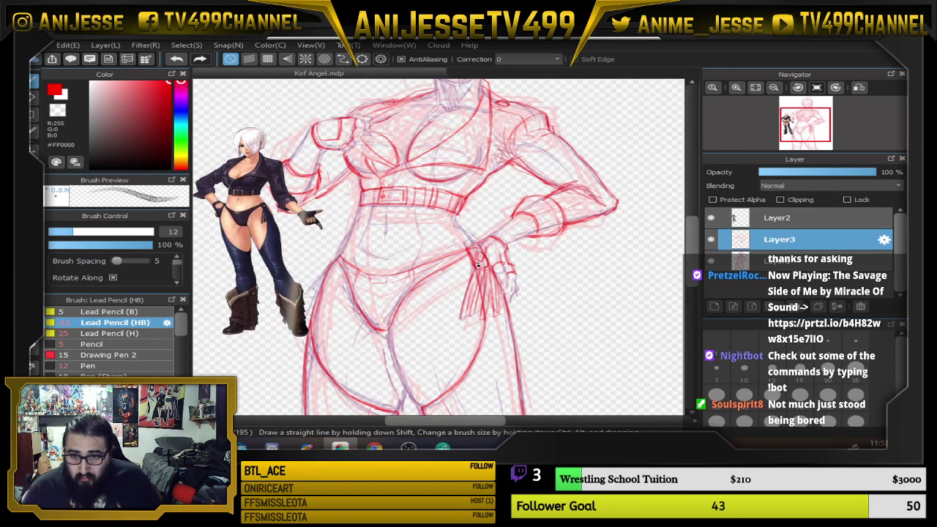
# Darken the round button on the hip clasp in red, following the reference figure's clasp
pyautogui.scroll(6, 477, 265)
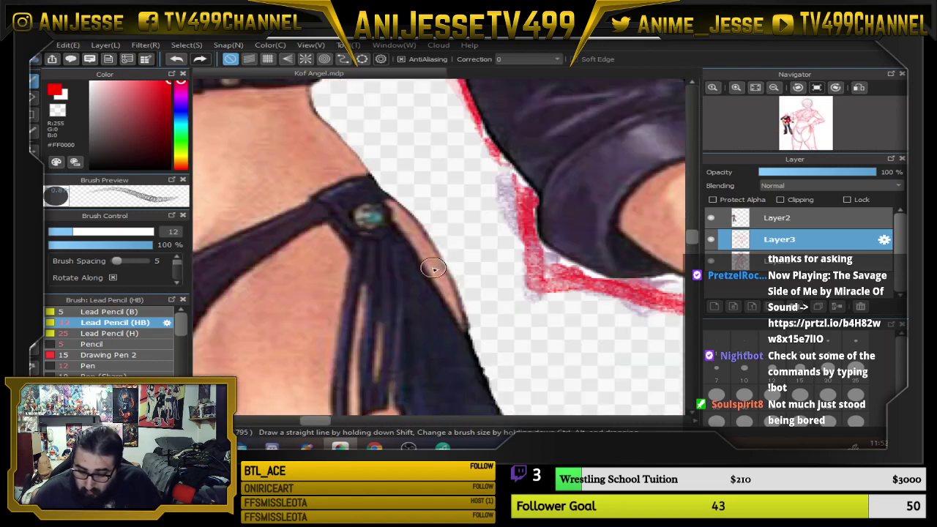
pyautogui.scroll(-4, 433, 269)
pyautogui.scroll(5, 466, 291)
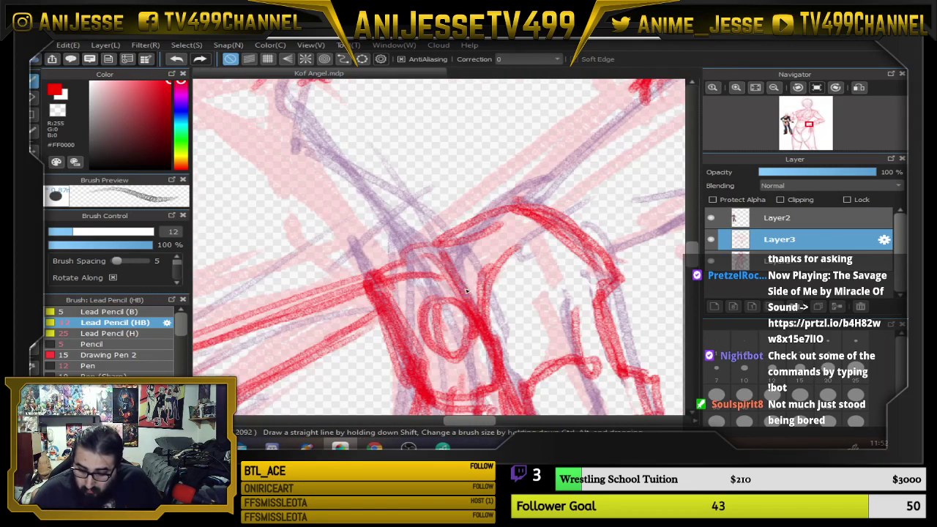
pyautogui.moveTo(451, 319)
pyautogui.mouseDown()
pyautogui.moveTo(475, 333)
pyautogui.moveTo(461, 351)
pyautogui.moveTo(439, 314)
pyautogui.moveTo(510, 320)
pyautogui.mouseUp()
pyautogui.scroll(-3, 535, 326)
pyautogui.scroll(-1, 414, 342)
pyautogui.moveTo(415, 341); pyautogui.dragTo(435, 277)
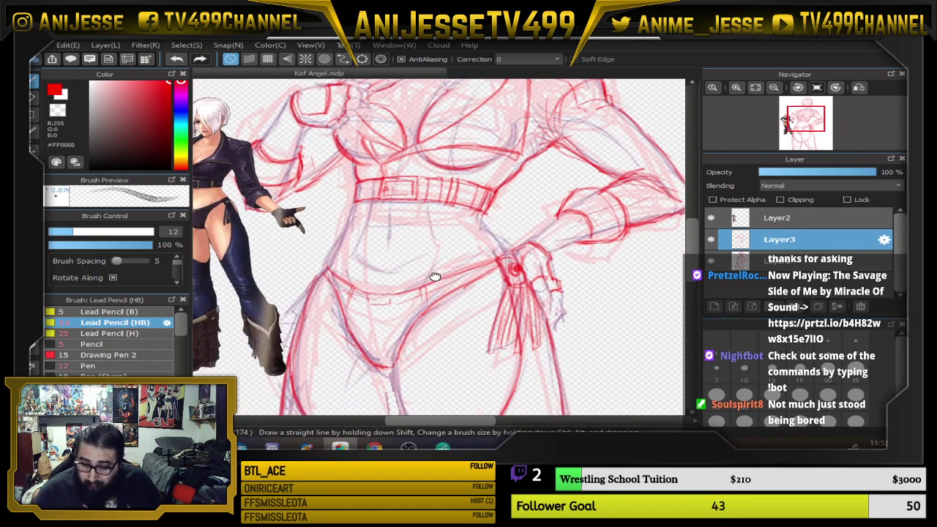
# Reinforce the red edges of the bottoms where the two leg curves meet at the crotch
pyautogui.scroll(-2, 435, 276)
pyautogui.scroll(3, 439, 269)
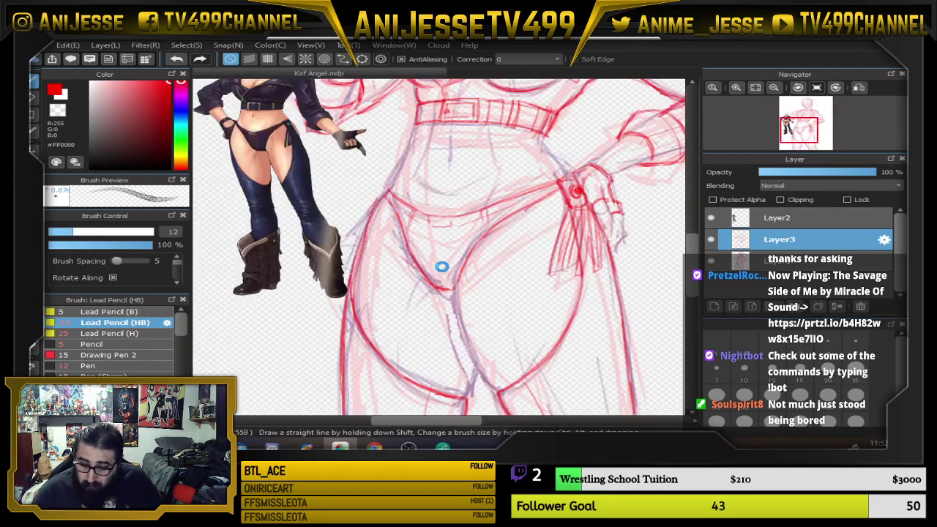
pyautogui.scroll(3, 442, 266)
pyautogui.moveTo(359, 219); pyautogui.dragTo(447, 328)
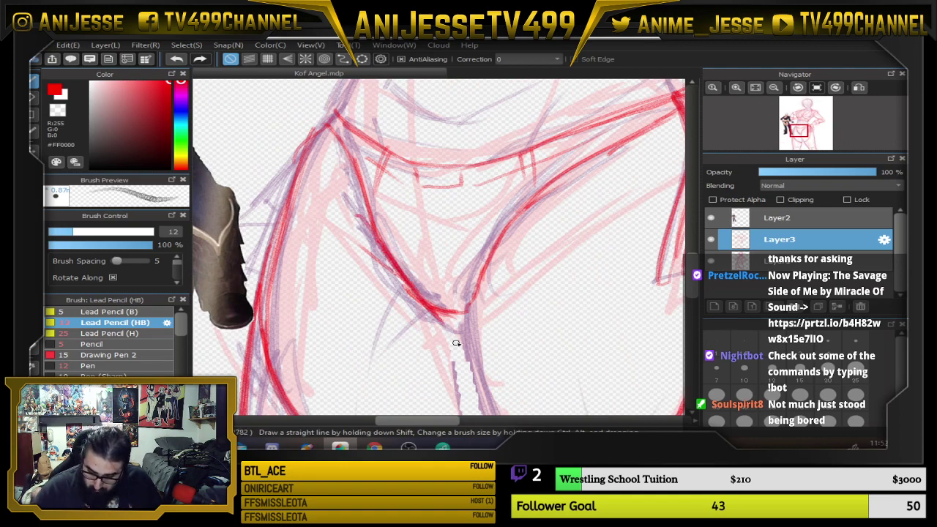
pyautogui.moveTo(516, 331); pyautogui.dragTo(505, 182)
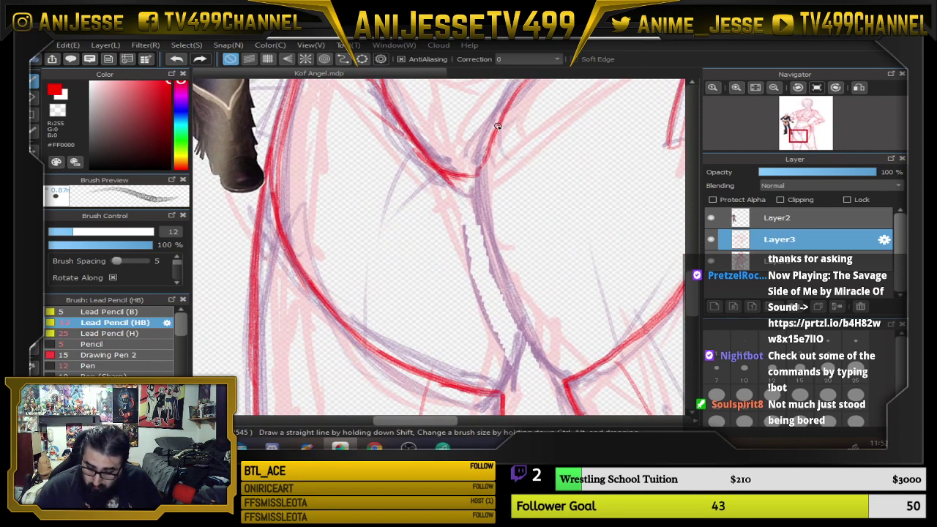
pyautogui.moveTo(497, 126); pyautogui.dragTo(534, 344)
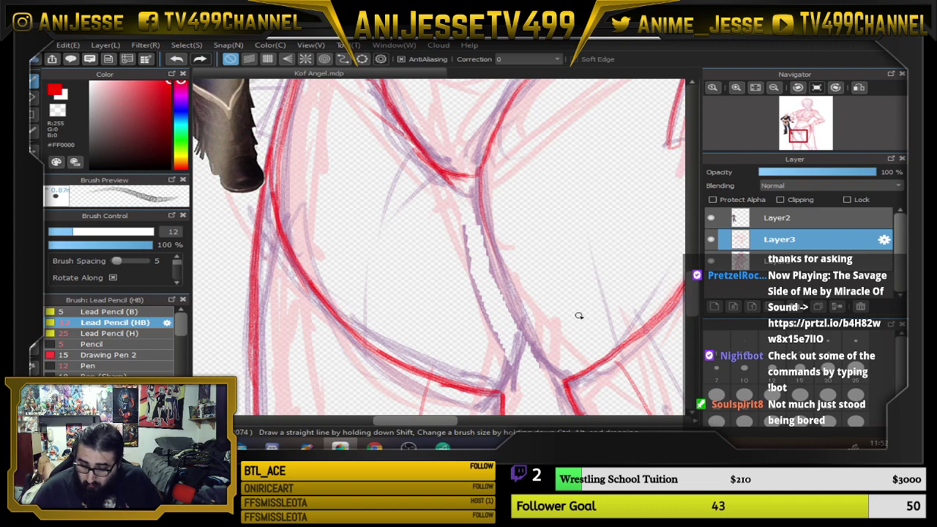
pyautogui.scroll(-3, 578, 315)
pyautogui.scroll(3, 515, 239)
pyautogui.moveTo(494, 252); pyautogui.dragTo(540, 281)
pyautogui.scroll(-5, 540, 280)
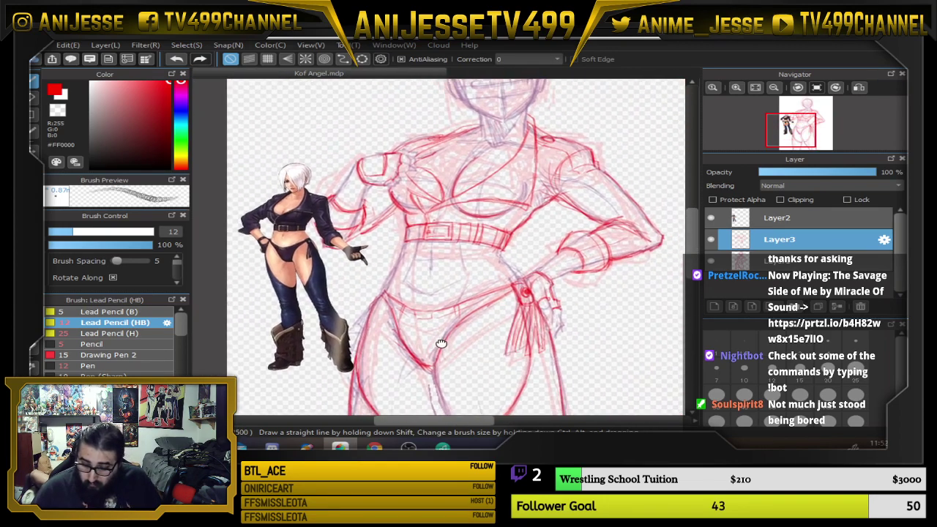
# Move the reference image on Layer2 up into the empty upper corner of the canvas, beside the character's head
pyautogui.moveTo(516, 298); pyautogui.dragTo(505, 242)
pyautogui.scroll(4, 505, 241)
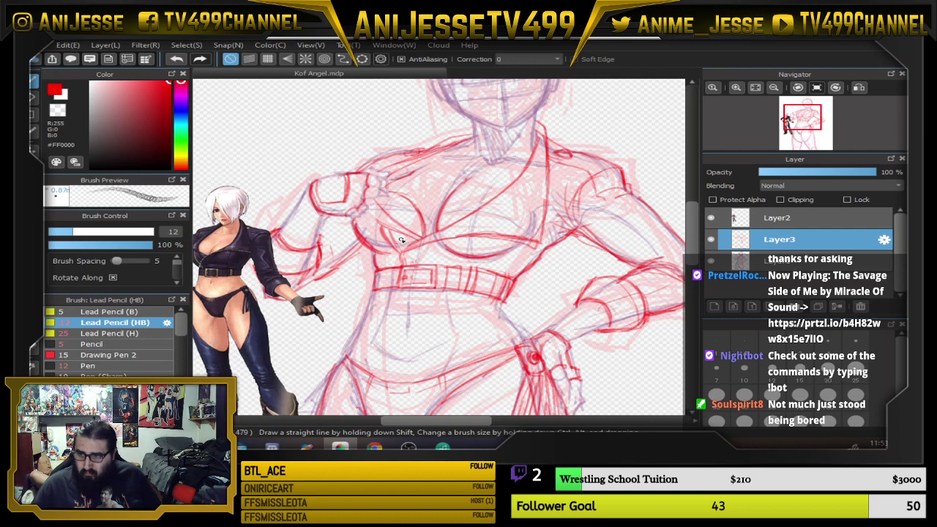
pyautogui.scroll(-2, 406, 224)
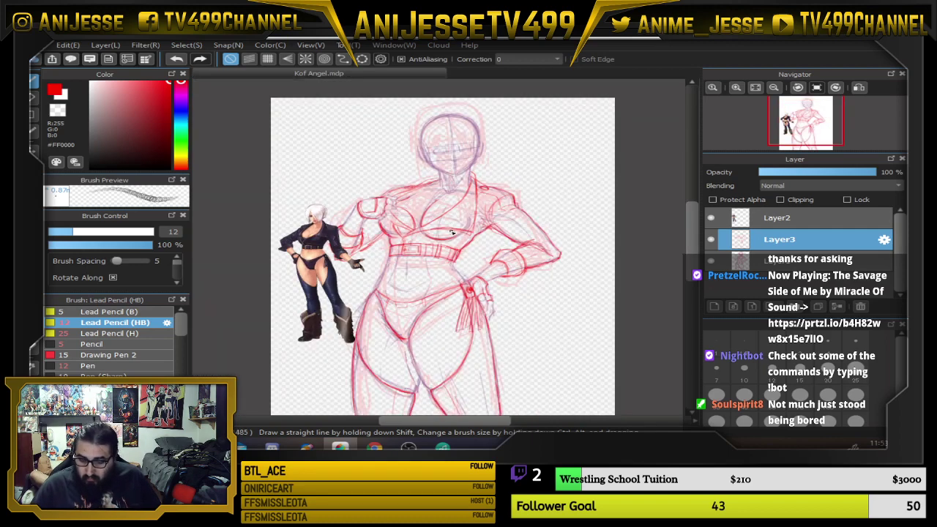
pyautogui.scroll(1, 401, 211)
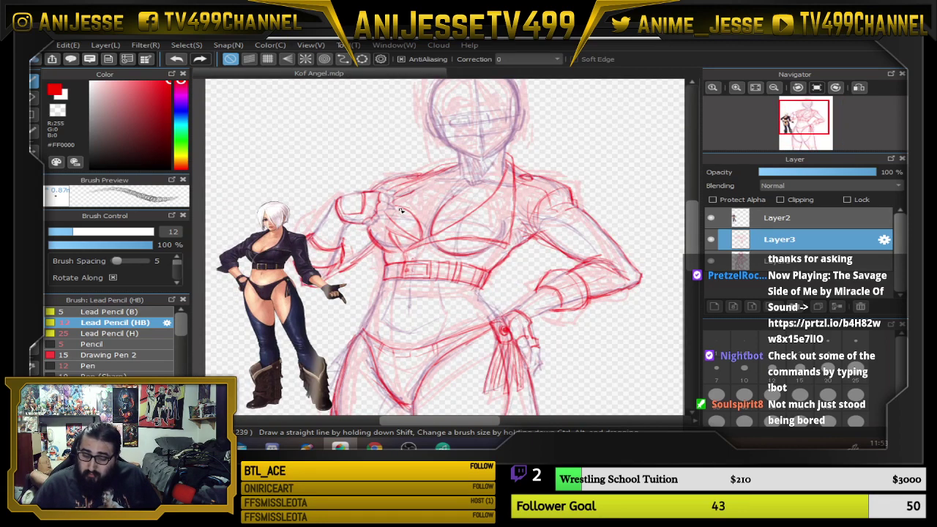
pyautogui.scroll(-1, 401, 211)
pyautogui.click(787, 220)
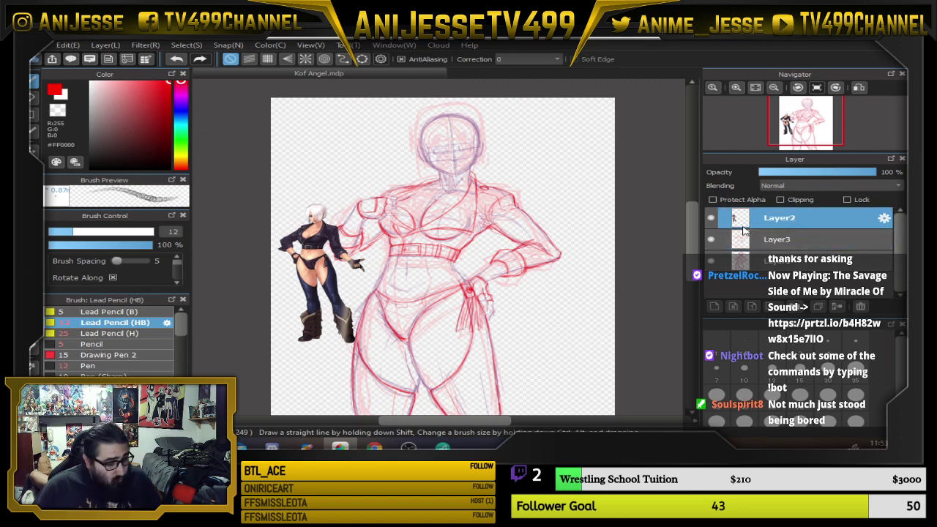
pyautogui.press('v')
pyautogui.moveTo(324, 276); pyautogui.dragTo(317, 172)
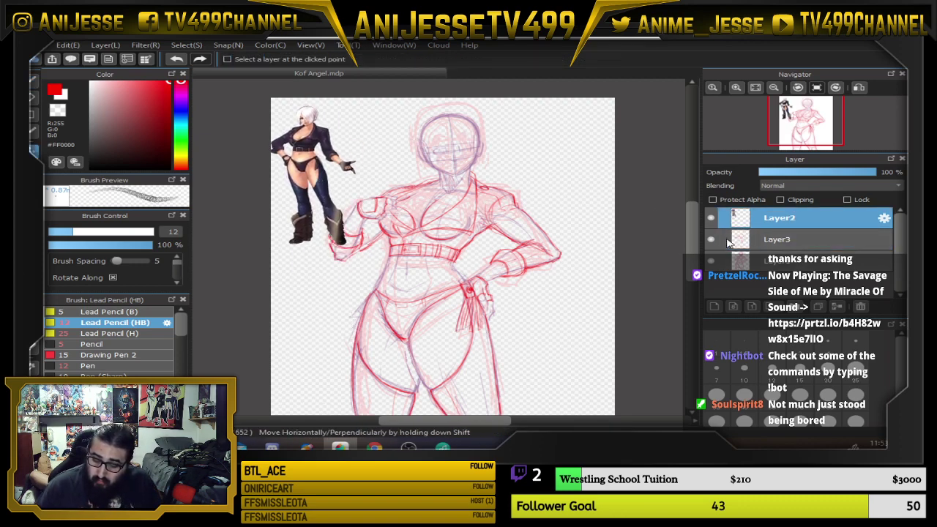
# Make Layer3 active again and set the pencil colour to blue #1F00A3
pyautogui.click(793, 242)
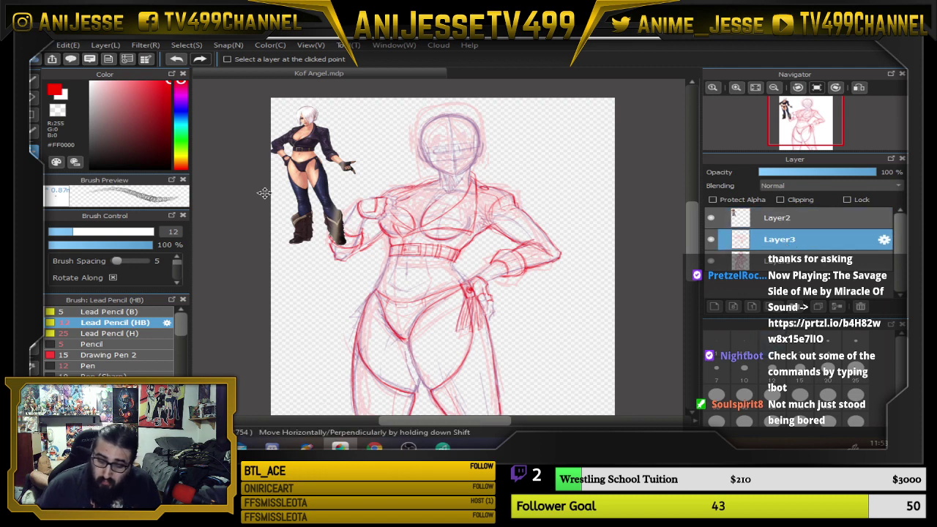
pyautogui.moveTo(184, 110)
pyautogui.mouseDown()
pyautogui.moveTo(183, 94)
pyautogui.moveTo(183, 109)
pyautogui.moveTo(170, 104)
pyautogui.moveTo(168, 112)
pyautogui.mouseUp()
pyautogui.click(182, 107)
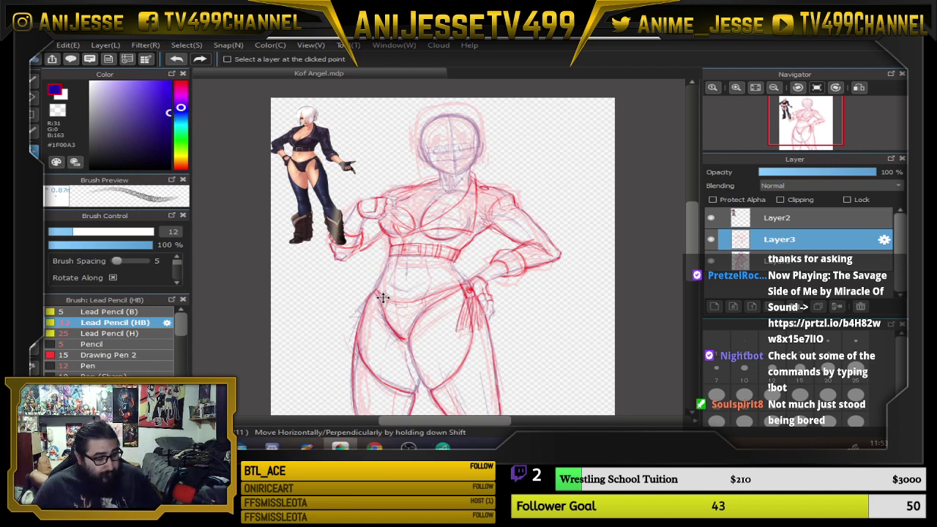
pyautogui.press('b')
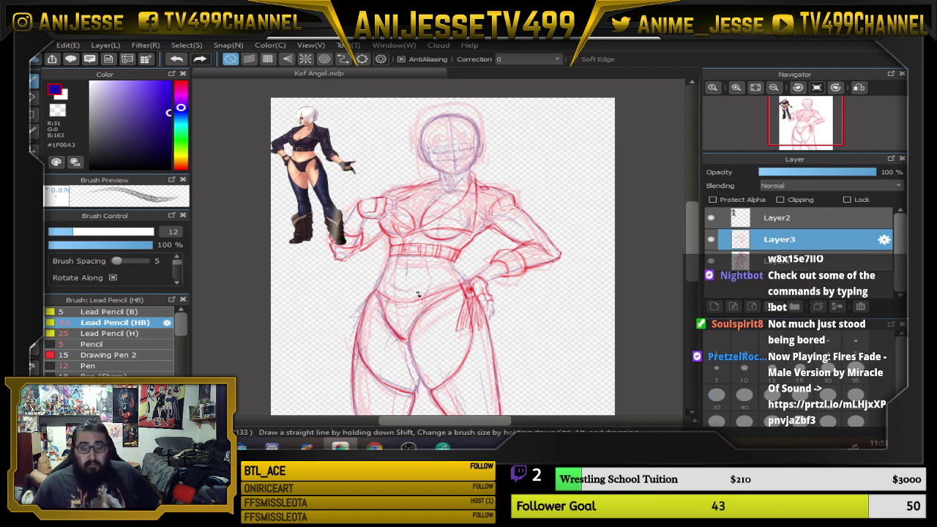
# Draw the waist contours in blue on both sides of the torso, from the belt down to the bottoms
pyautogui.scroll(3, 423, 251)
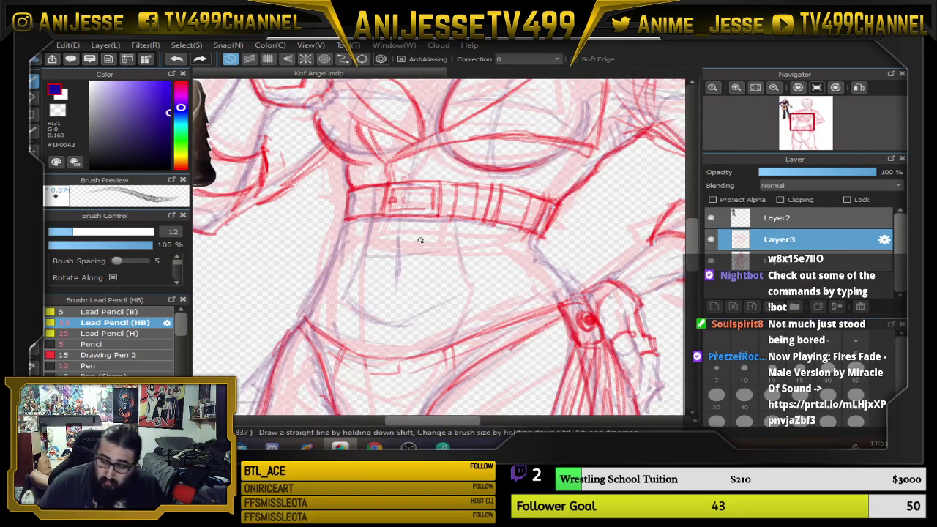
pyautogui.moveTo(400, 259); pyautogui.dragTo(534, 336)
pyautogui.moveTo(479, 244); pyautogui.dragTo(393, 130)
pyautogui.moveTo(367, 300); pyautogui.dragTo(464, 136)
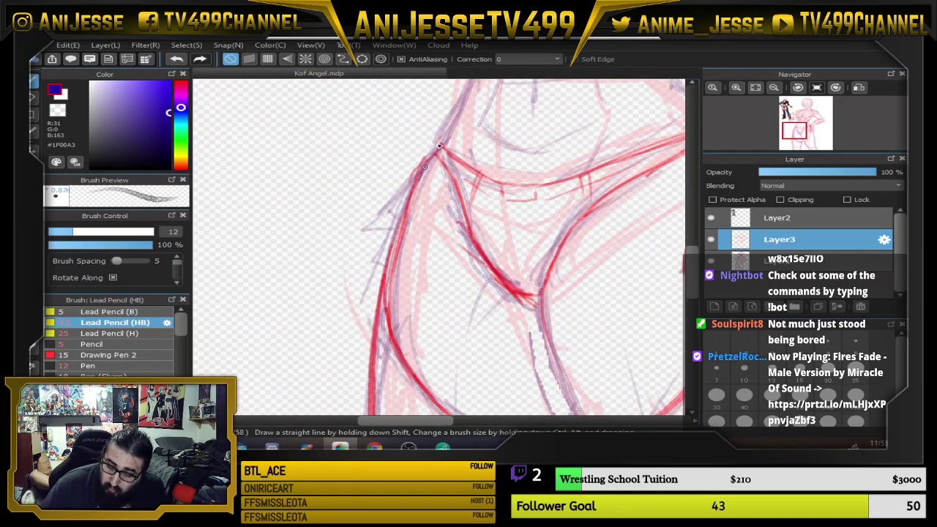
pyautogui.moveTo(461, 96)
pyautogui.mouseDown()
pyautogui.moveTo(373, 249)
pyautogui.moveTo(407, 208)
pyautogui.moveTo(402, 233)
pyautogui.mouseUp()
pyautogui.moveTo(631, 180); pyautogui.dragTo(534, 205)
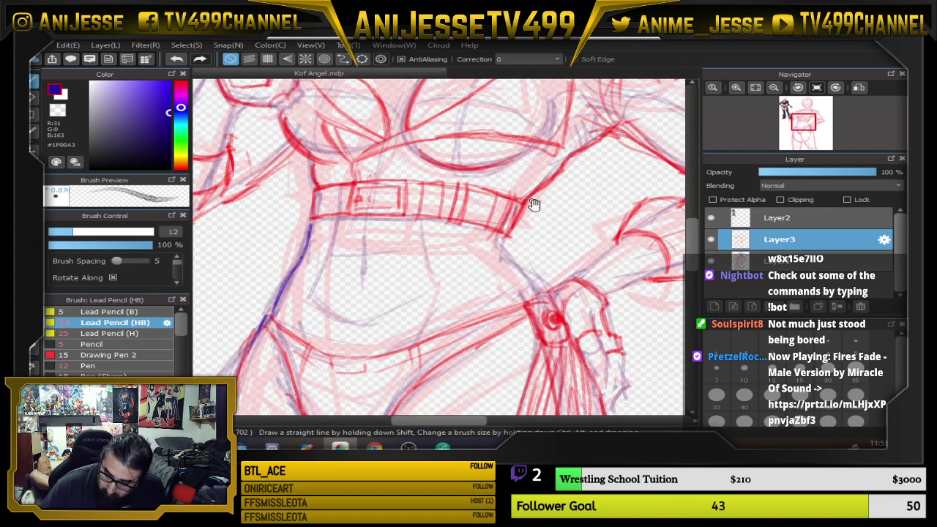
pyautogui.moveTo(509, 244)
pyautogui.mouseDown()
pyautogui.moveTo(541, 298)
pyautogui.moveTo(506, 239)
pyautogui.mouseUp()
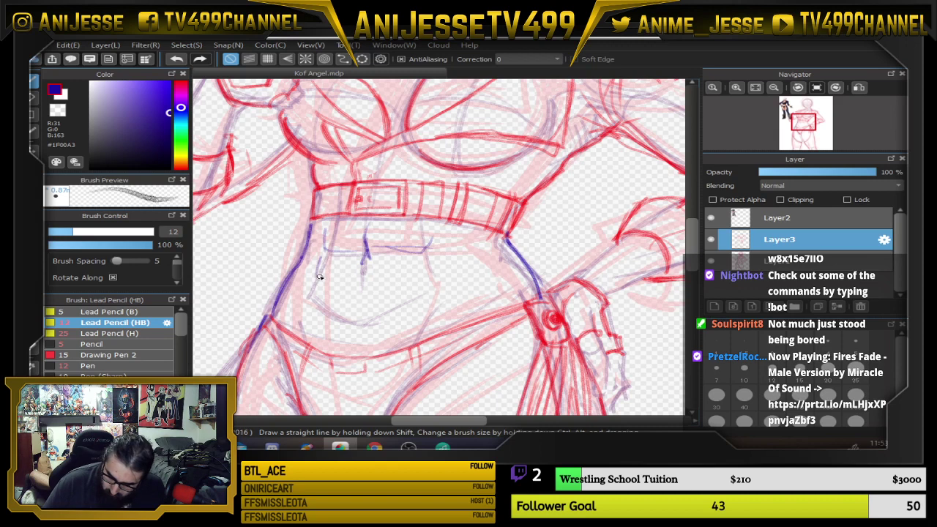
# Sketch the abdominal muscle lines below the belt in blue
pyautogui.moveTo(314, 341); pyautogui.dragTo(304, 307)
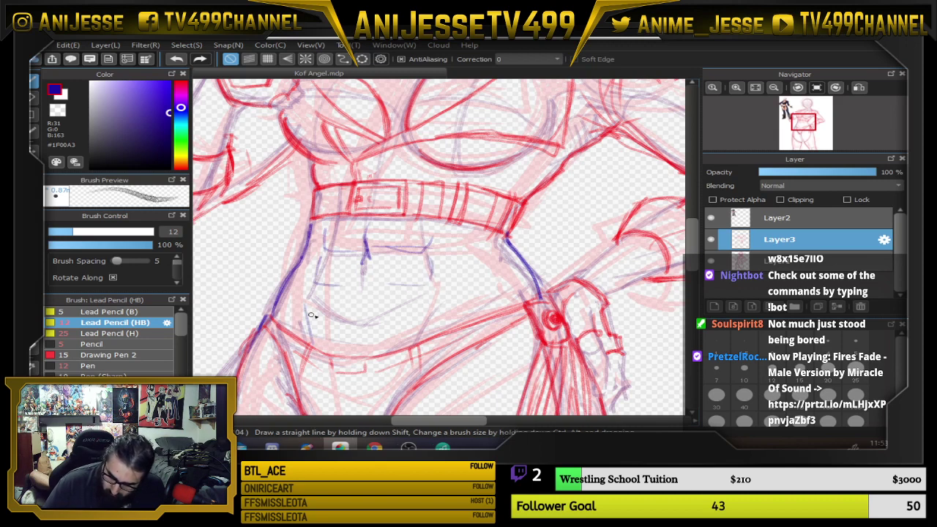
pyautogui.moveTo(428, 339); pyautogui.dragTo(440, 315)
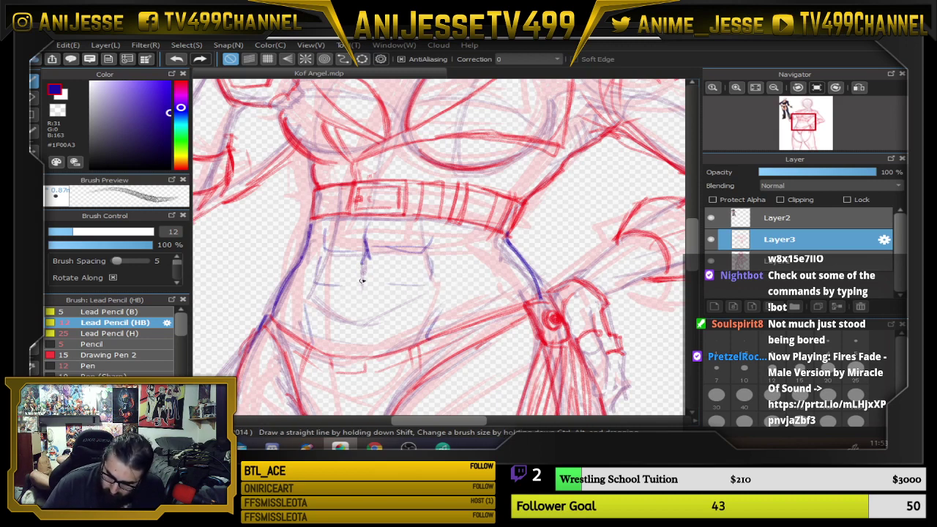
pyautogui.moveTo(326, 226)
pyautogui.mouseDown()
pyautogui.moveTo(337, 254)
pyautogui.moveTo(330, 220)
pyautogui.mouseUp()
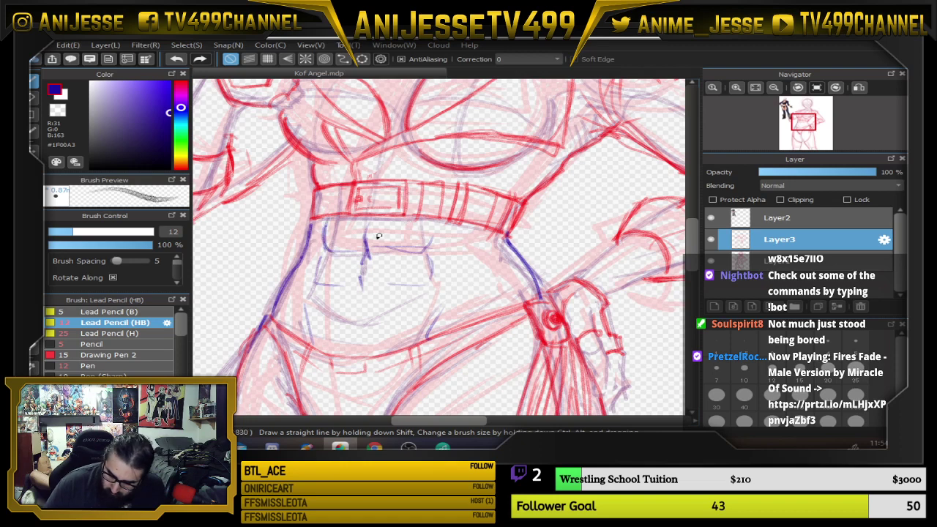
pyautogui.moveTo(322, 256)
pyautogui.mouseDown()
pyautogui.moveTo(346, 277)
pyautogui.moveTo(323, 279)
pyautogui.moveTo(419, 262)
pyautogui.moveTo(397, 286)
pyautogui.moveTo(428, 283)
pyautogui.mouseUp()
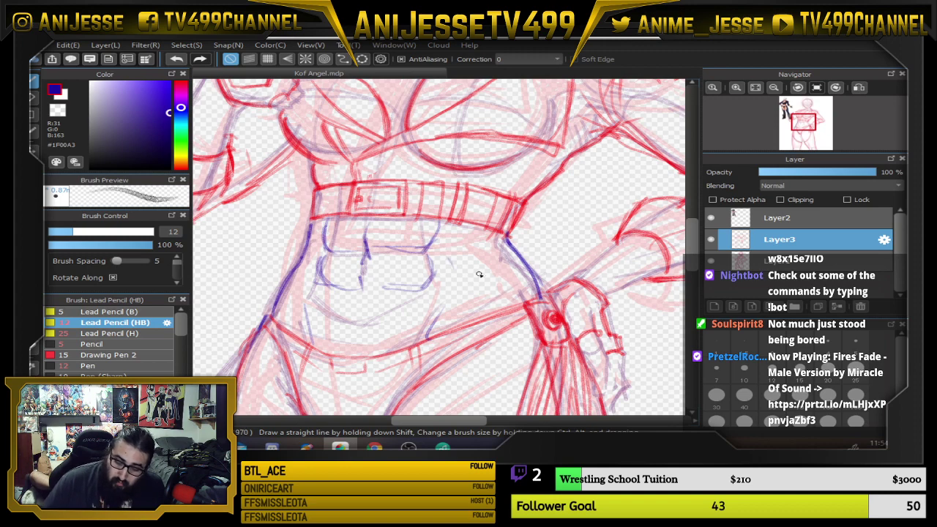
# Draw the inner thigh contour in blue from the crotch down to the edges of the leg garments
pyautogui.scroll(-3, 450, 297)
pyautogui.moveTo(455, 275); pyautogui.dragTo(394, 199)
pyautogui.scroll(1, 400, 299)
pyautogui.moveTo(411, 332); pyautogui.dragTo(406, 257)
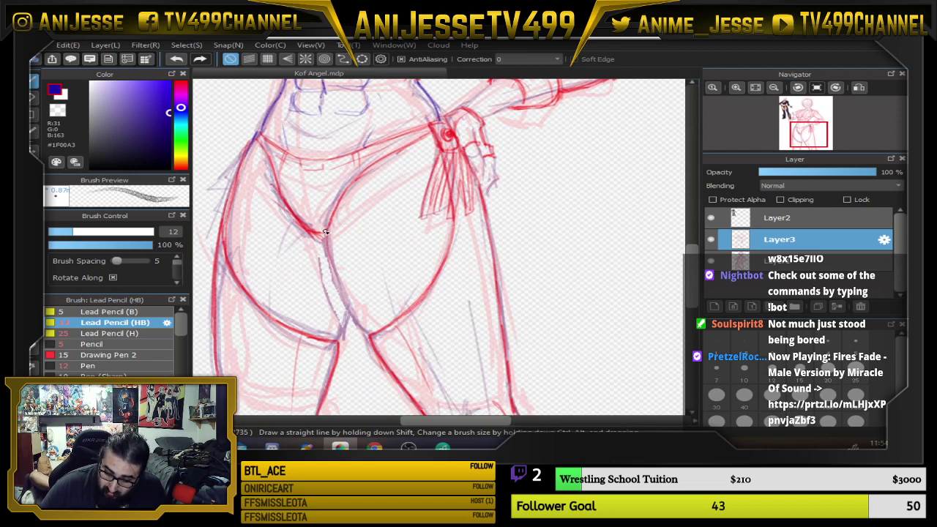
pyautogui.moveTo(326, 233)
pyautogui.mouseDown()
pyautogui.moveTo(331, 274)
pyautogui.moveTo(365, 331)
pyautogui.moveTo(345, 303)
pyautogui.moveTo(328, 231)
pyautogui.moveTo(370, 316)
pyautogui.moveTo(335, 314)
pyautogui.moveTo(334, 342)
pyautogui.moveTo(347, 308)
pyautogui.moveTo(334, 344)
pyautogui.mouseUp()
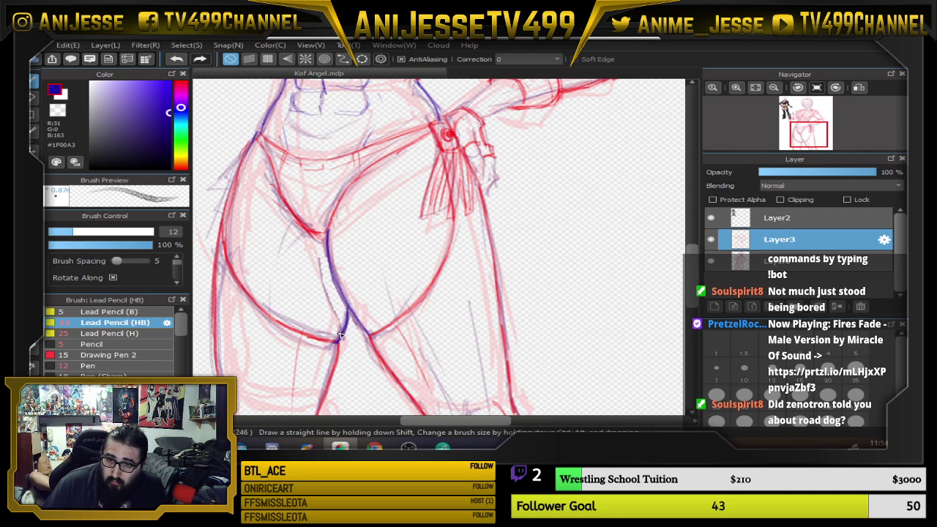
# Sketch short blue muscle marks on the inner thigh of the leg below the resting hand, undoing the first stroke and redrawing it
pyautogui.moveTo(380, 266); pyautogui.dragTo(396, 321)
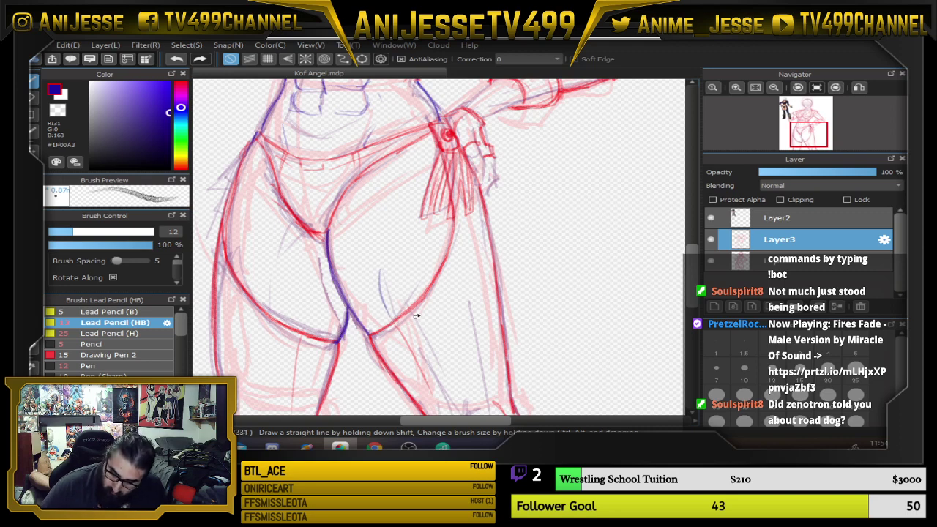
pyautogui.hotkey('ctrl', 'z')
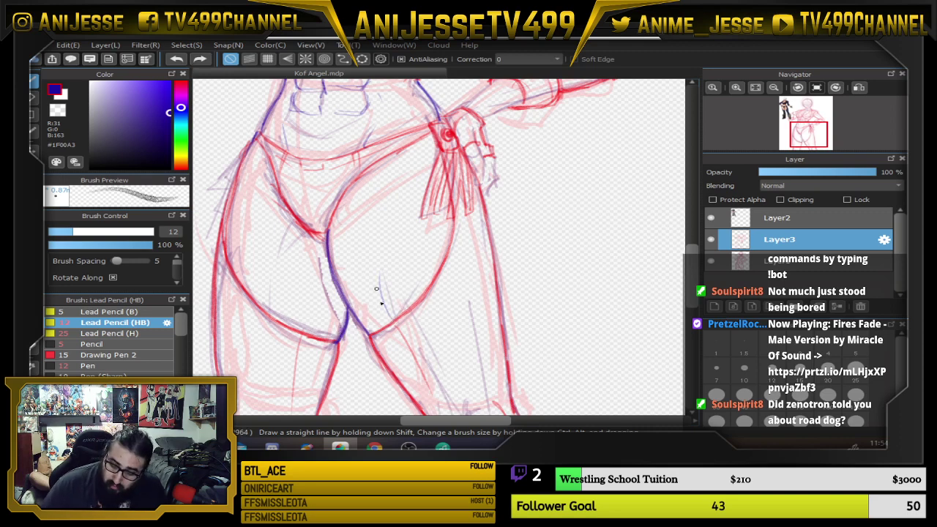
pyautogui.moveTo(351, 271); pyautogui.dragTo(381, 319)
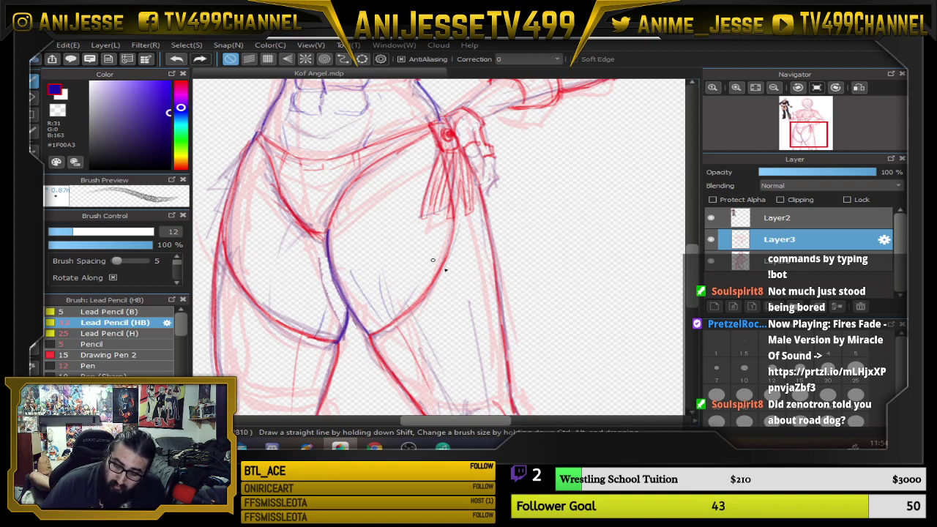
pyautogui.moveTo(454, 264); pyautogui.dragTo(489, 272)
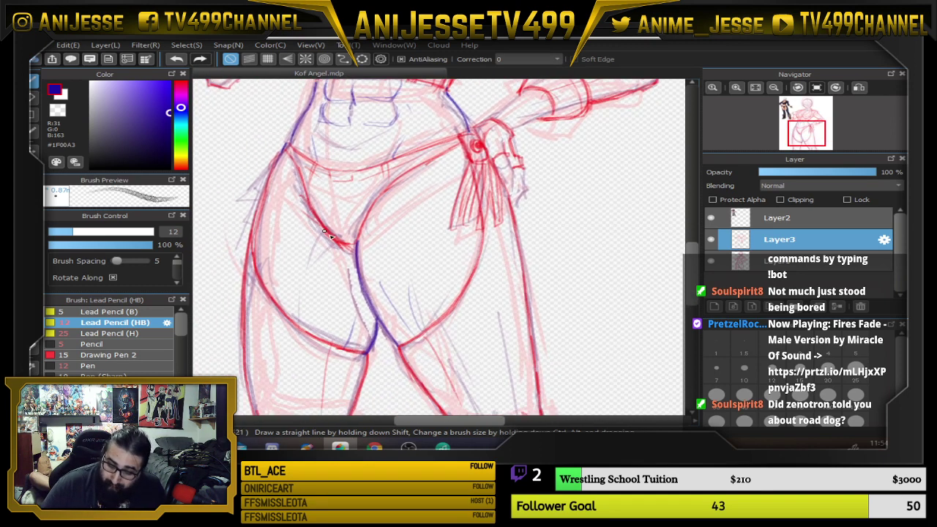
# Draw a blue contour along the groin edge of the bottoms, on the side opposite the resting hand
pyautogui.moveTo(324, 231); pyautogui.dragTo(303, 198)
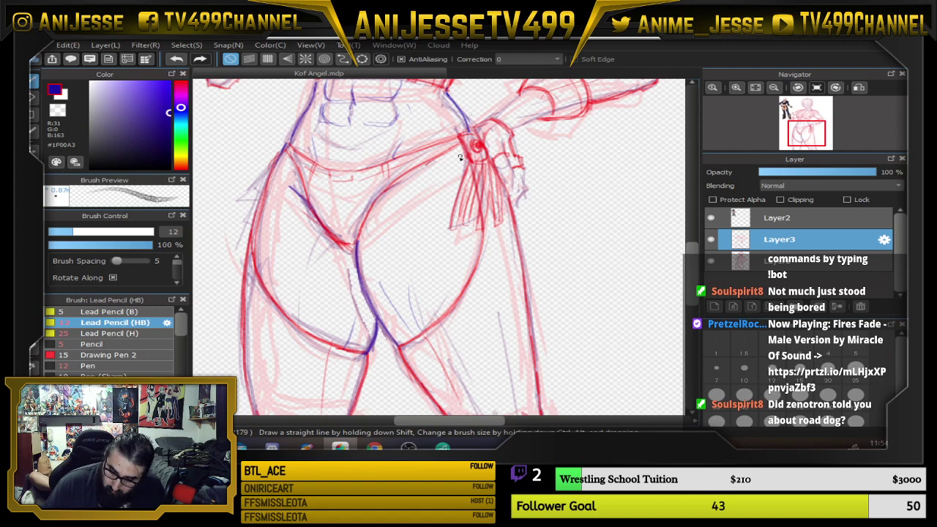
pyautogui.scroll(-5, 502, 176)
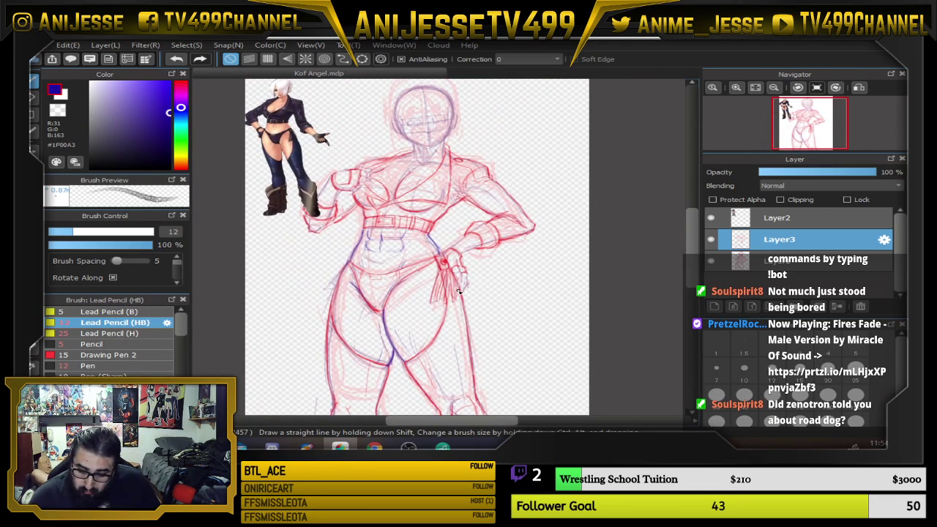
# Hide the reference image layer and draw both blue contours of the bare forearm between the sleeve cuff and the resting hand
pyautogui.scroll(5, 487, 214)
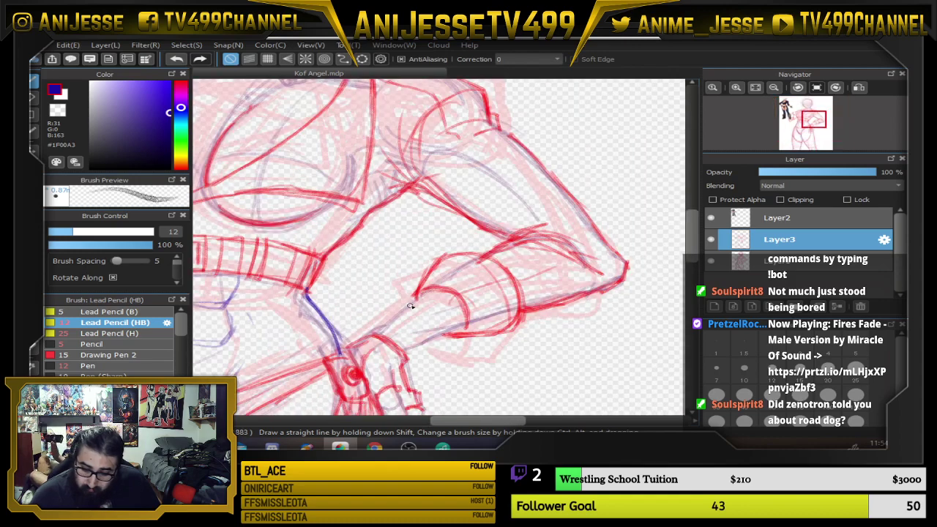
pyautogui.press('Left')
pyautogui.press('Left')
pyautogui.press('Left')
pyautogui.press('Left')
pyautogui.click(711, 218)
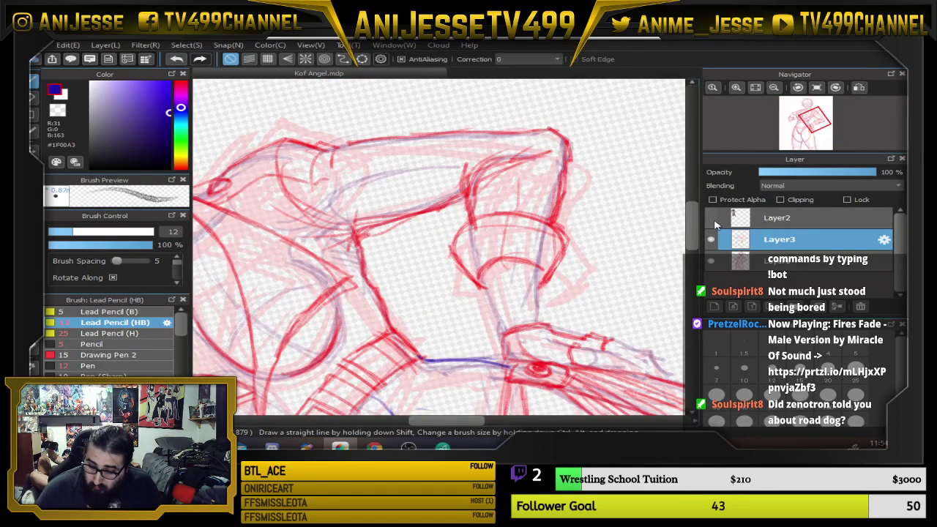
pyautogui.moveTo(584, 333); pyautogui.dragTo(495, 248)
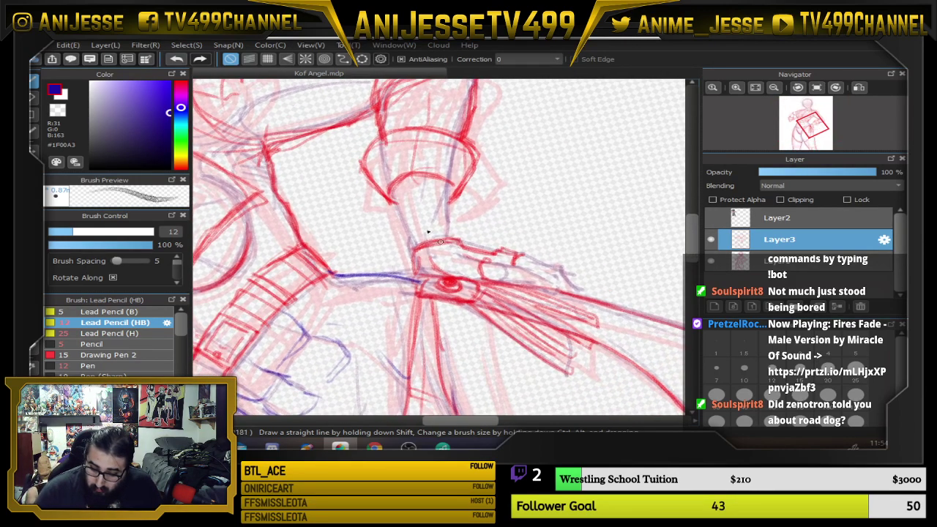
pyautogui.moveTo(393, 193); pyautogui.dragTo(411, 243)
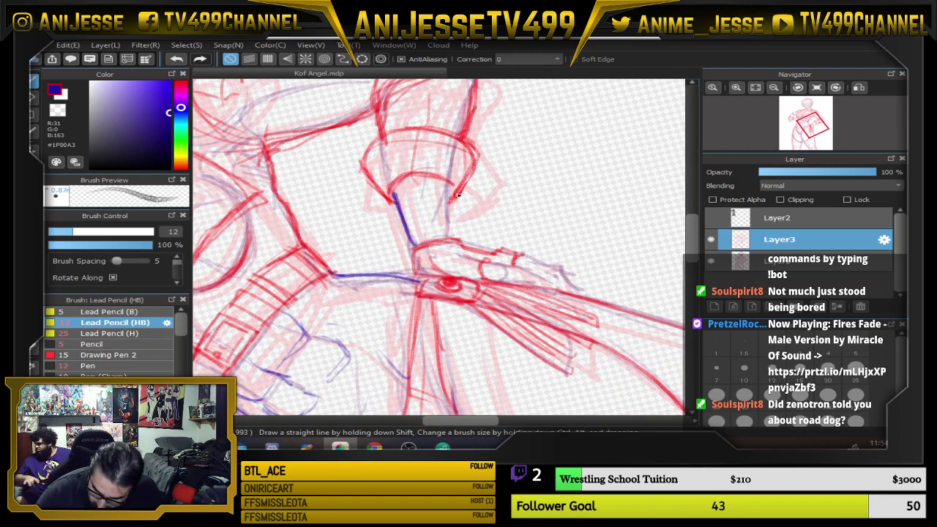
pyautogui.moveTo(451, 183); pyautogui.dragTo(455, 241)
pyautogui.moveTo(403, 206); pyautogui.dragTo(413, 248)
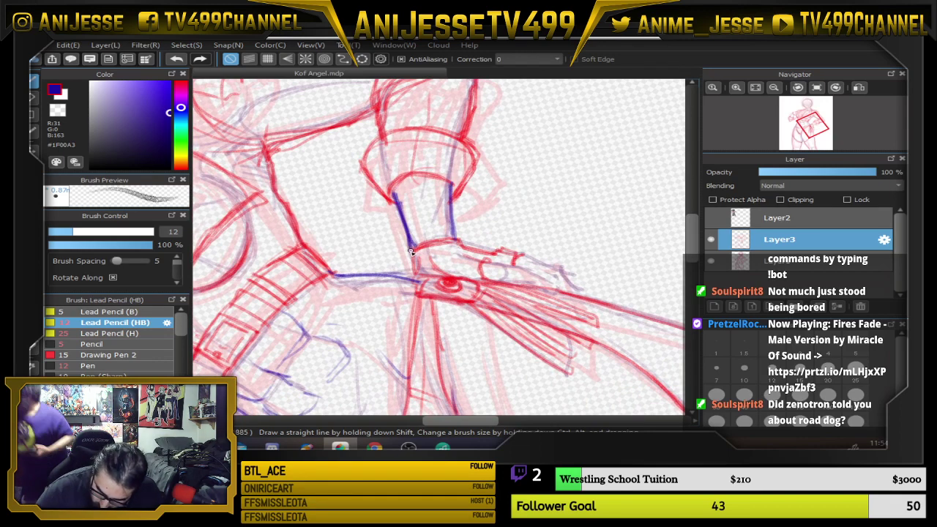
pyautogui.press('Down')
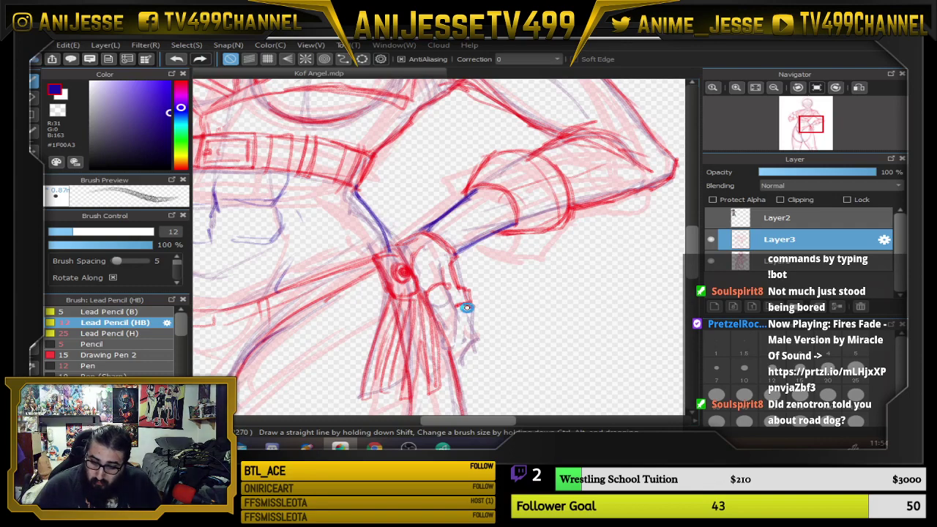
# Draw the bare fingers of the hand resting on the hip in blue, extending from the glove openings
pyautogui.moveTo(466, 307); pyautogui.dragTo(560, 183)
pyautogui.scroll(4, 457, 276)
pyautogui.moveTo(393, 126)
pyautogui.mouseDown()
pyautogui.moveTo(399, 154)
pyautogui.moveTo(434, 209)
pyautogui.moveTo(441, 279)
pyautogui.moveTo(453, 286)
pyautogui.moveTo(465, 281)
pyautogui.moveTo(498, 192)
pyautogui.mouseUp()
pyautogui.moveTo(451, 195); pyautogui.dragTo(500, 191)
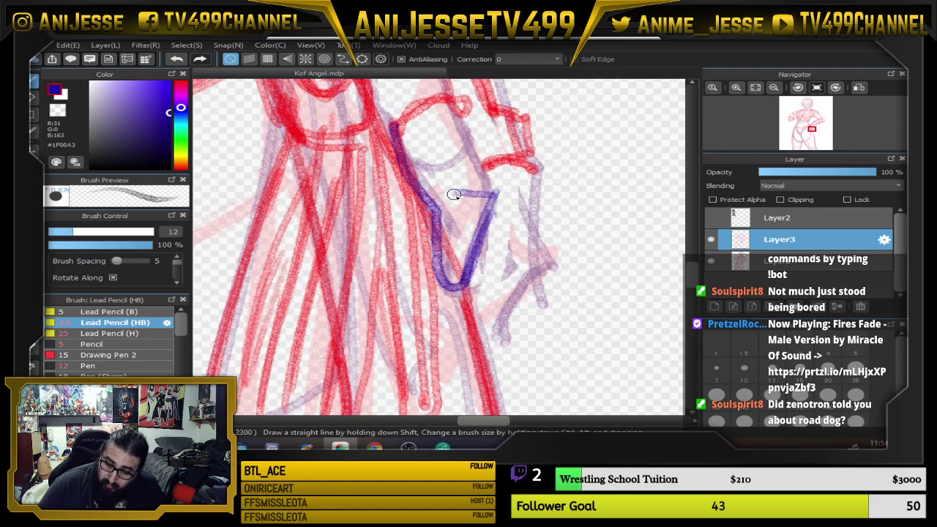
pyautogui.moveTo(461, 110)
pyautogui.mouseDown()
pyautogui.moveTo(498, 173)
pyautogui.moveTo(479, 251)
pyautogui.mouseUp()
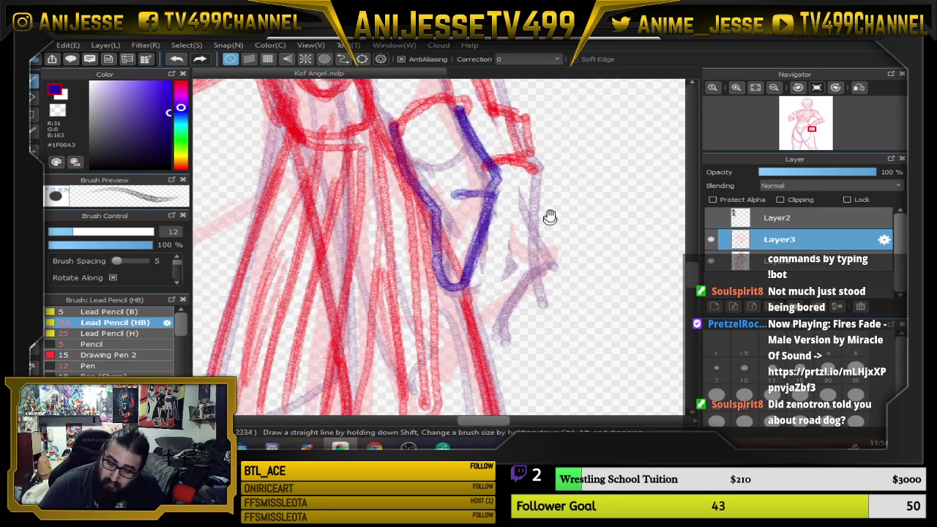
pyautogui.moveTo(550, 217)
pyautogui.mouseDown()
pyautogui.moveTo(530, 257)
pyautogui.moveTo(497, 221)
pyautogui.mouseUp()
pyautogui.scroll(3, 477, 209)
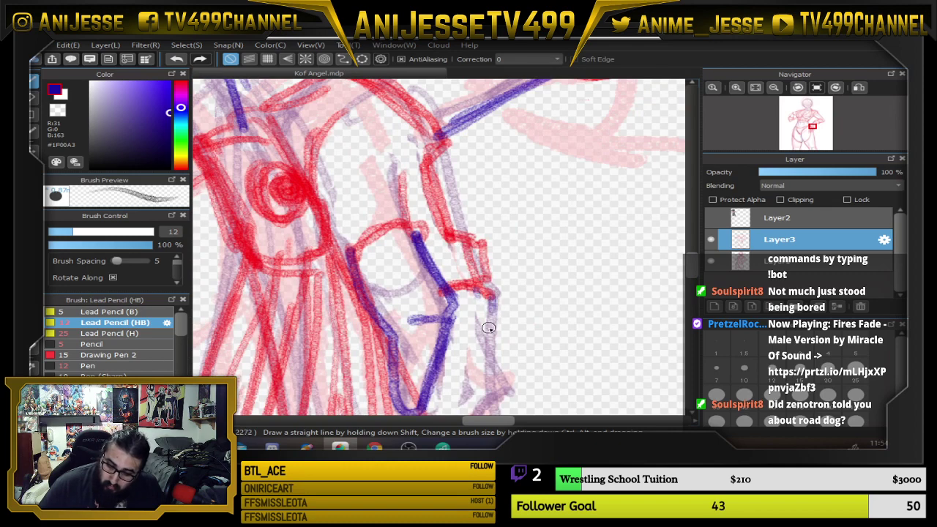
pyautogui.scroll(-3, 489, 315)
pyautogui.moveTo(483, 232)
pyautogui.mouseDown()
pyautogui.moveTo(488, 276)
pyautogui.moveTo(451, 359)
pyautogui.moveTo(448, 372)
pyautogui.moveTo(458, 341)
pyautogui.moveTo(452, 387)
pyautogui.moveTo(495, 208)
pyautogui.moveTo(487, 285)
pyautogui.mouseUp()
# Strengthen the central abdominal line in blue just below the belt
pyautogui.scroll(-5, 493, 201)
pyautogui.scroll(-3, 487, 284)
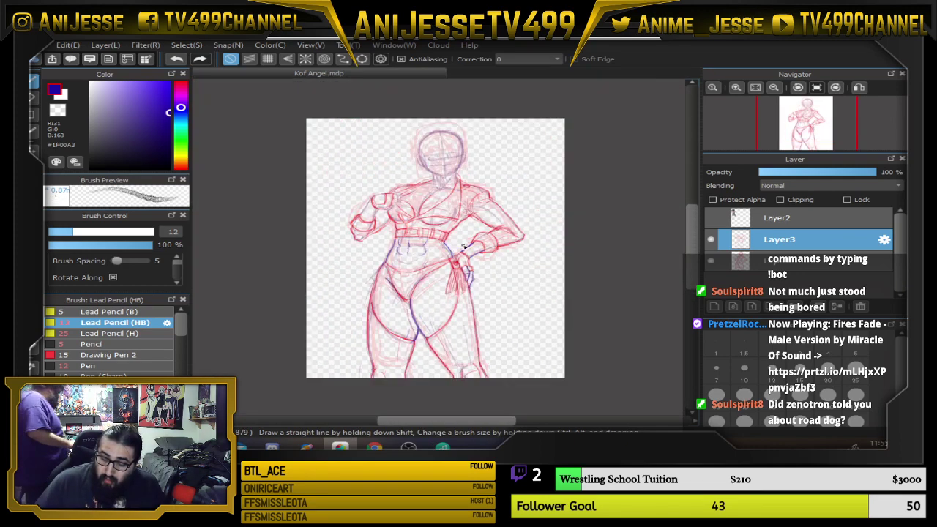
pyautogui.scroll(5, 491, 251)
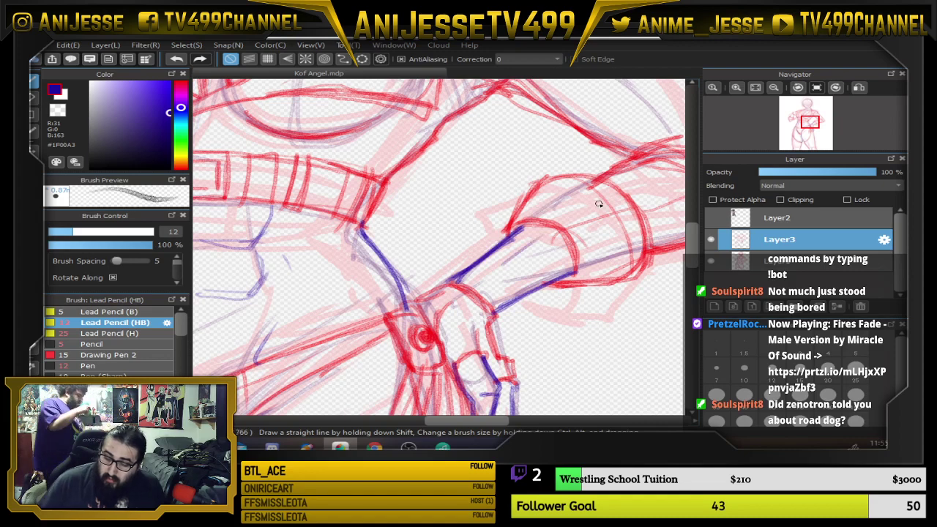
pyautogui.scroll(-4, 598, 203)
pyautogui.moveTo(526, 281); pyautogui.dragTo(525, 285)
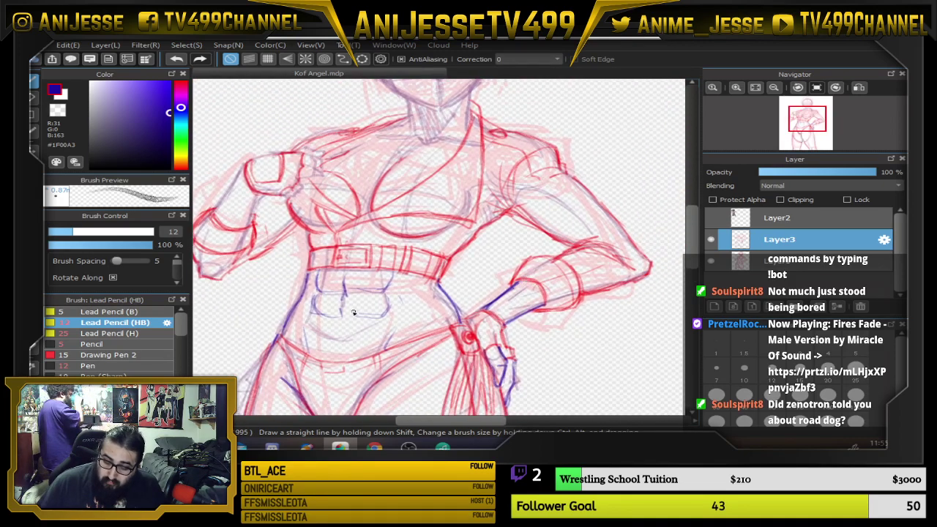
pyautogui.scroll(2, 355, 311)
pyautogui.moveTo(333, 273)
pyautogui.mouseDown()
pyautogui.moveTo(332, 288)
pyautogui.moveTo(335, 281)
pyautogui.mouseUp()
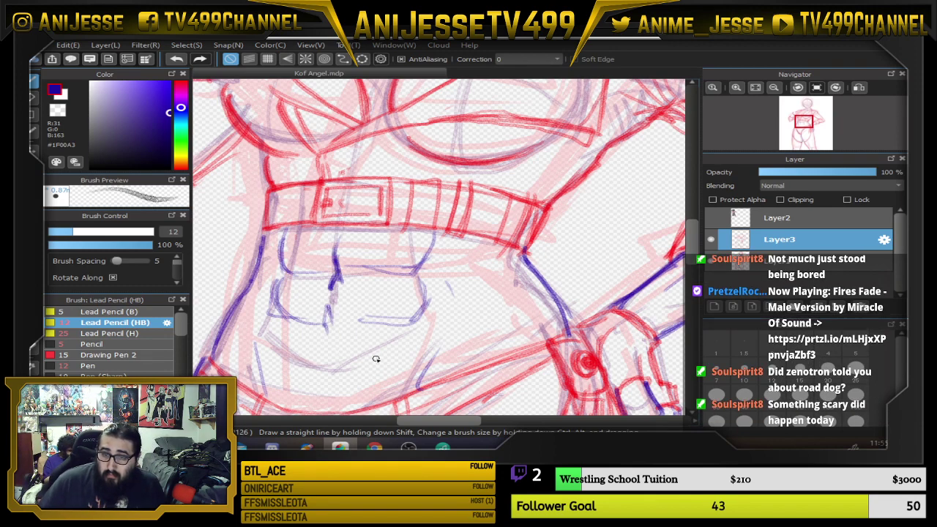
pyautogui.scroll(-4, 400, 340)
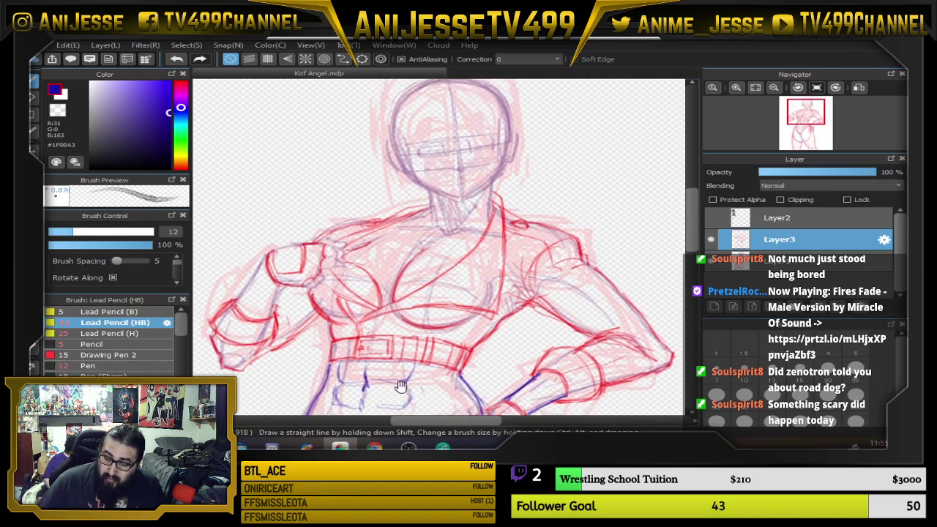
# Draw the exposed breast curve in blue and a short chest line beside the raised hand
pyautogui.scroll(5, 395, 276)
pyautogui.moveTo(374, 341)
pyautogui.mouseDown()
pyautogui.moveTo(407, 248)
pyautogui.moveTo(471, 188)
pyautogui.moveTo(430, 219)
pyautogui.moveTo(374, 338)
pyautogui.moveTo(462, 183)
pyautogui.mouseUp()
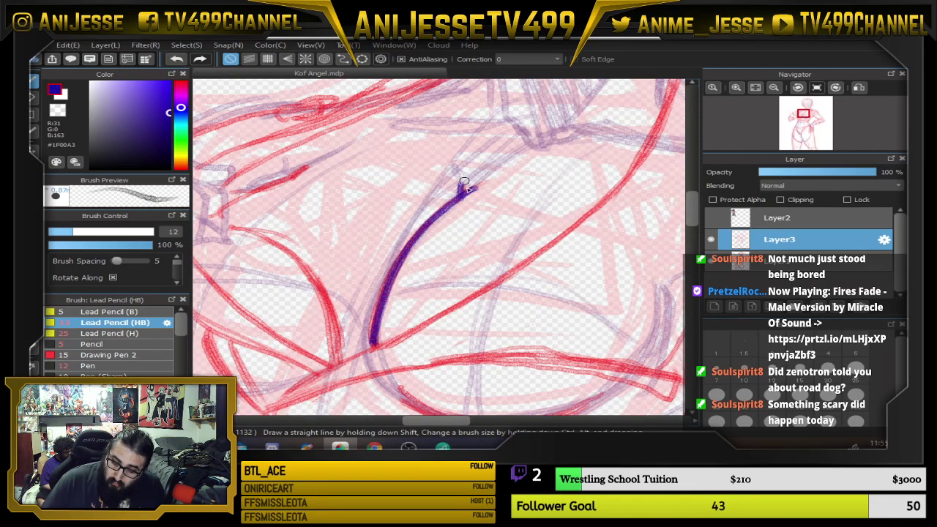
pyautogui.moveTo(421, 268); pyautogui.dragTo(527, 258)
pyautogui.moveTo(329, 197)
pyautogui.mouseDown()
pyautogui.moveTo(403, 160)
pyautogui.moveTo(340, 187)
pyautogui.mouseUp()
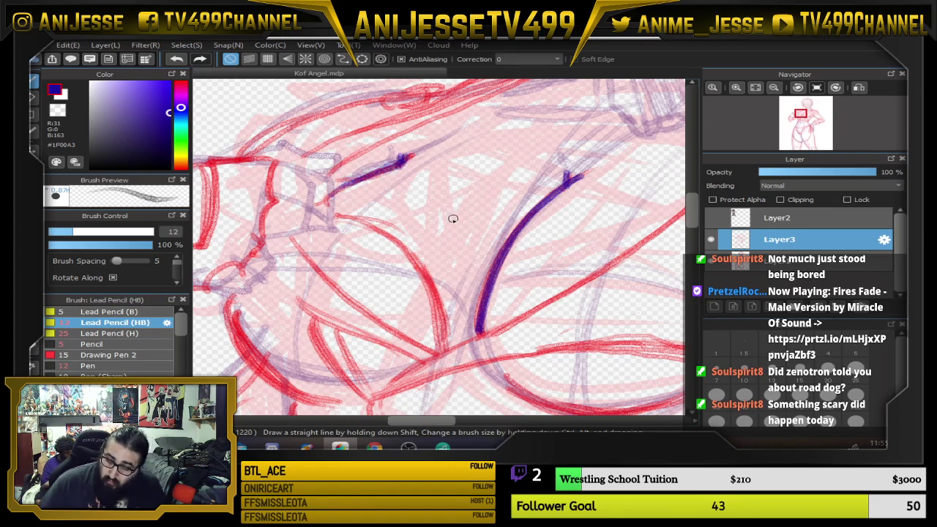
# Draw both side contours of the neck in blue from the jaw down, with a short shading mark under the chin
pyautogui.scroll(-2, 453, 219)
pyautogui.moveTo(494, 220); pyautogui.dragTo(383, 297)
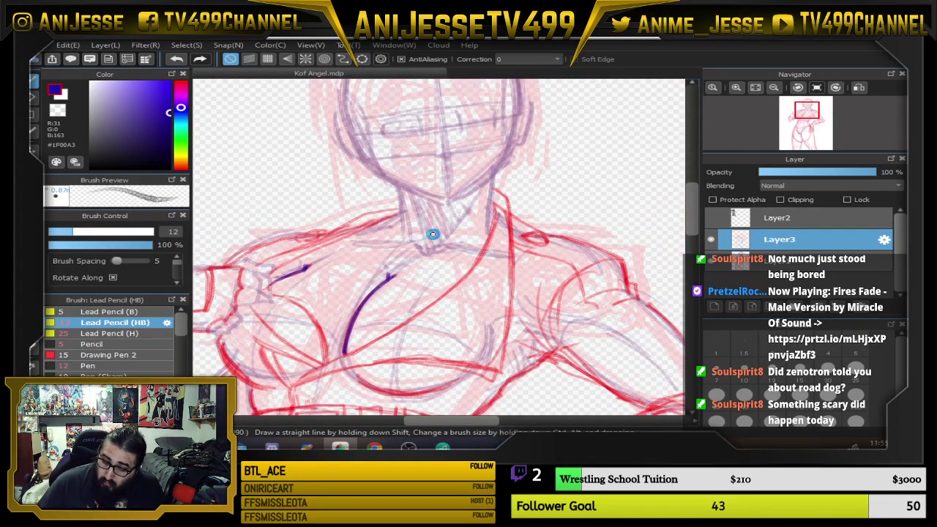
pyautogui.scroll(2, 433, 234)
pyautogui.moveTo(364, 144); pyautogui.dragTo(377, 242)
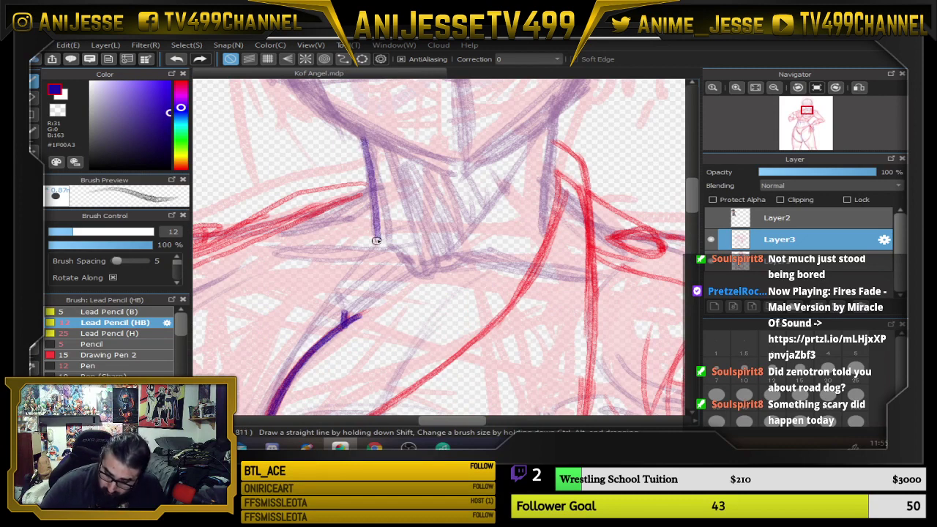
pyautogui.moveTo(416, 178); pyautogui.dragTo(436, 199)
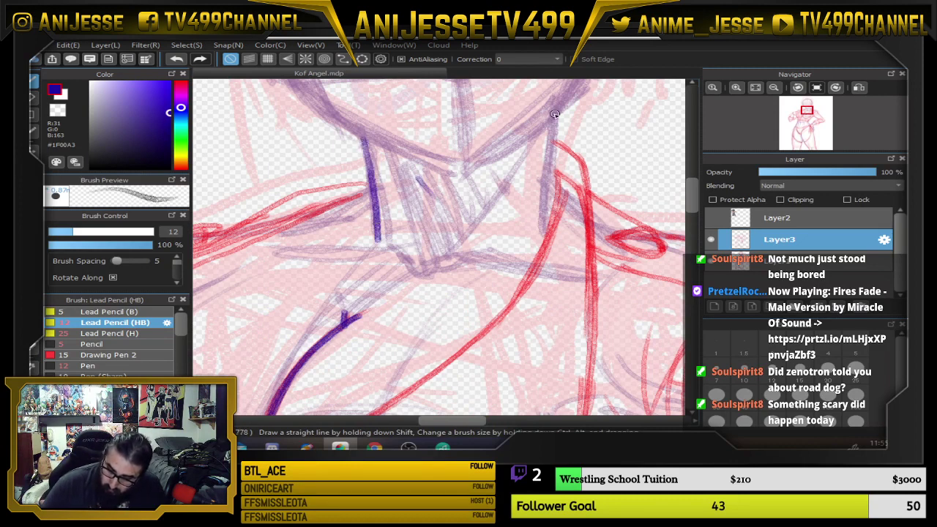
pyautogui.moveTo(555, 114)
pyautogui.mouseDown()
pyautogui.moveTo(547, 226)
pyautogui.moveTo(554, 126)
pyautogui.mouseUp()
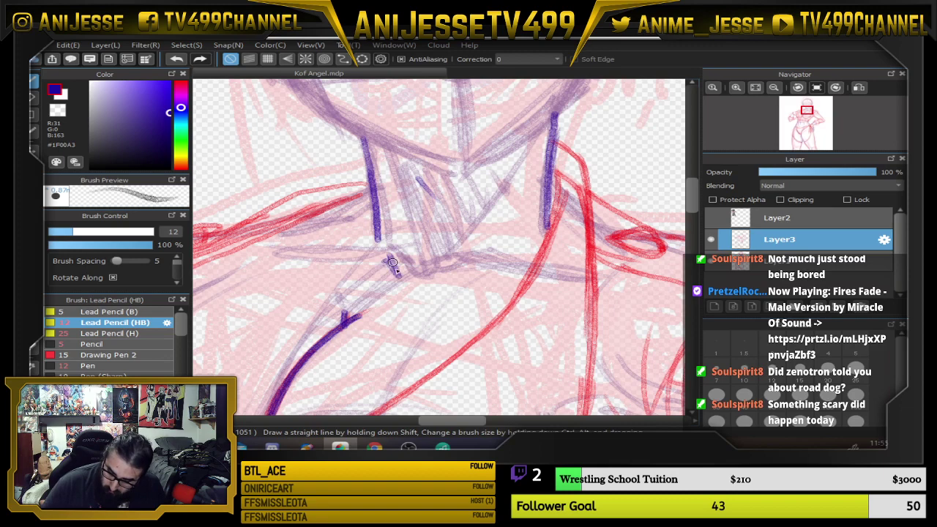
# Draw the collarbones and throat notch in blue, and add the neck muscle lines running up toward the jaw
pyautogui.moveTo(392, 262)
pyautogui.mouseDown()
pyautogui.moveTo(433, 274)
pyautogui.moveTo(462, 260)
pyautogui.moveTo(535, 253)
pyautogui.mouseUp()
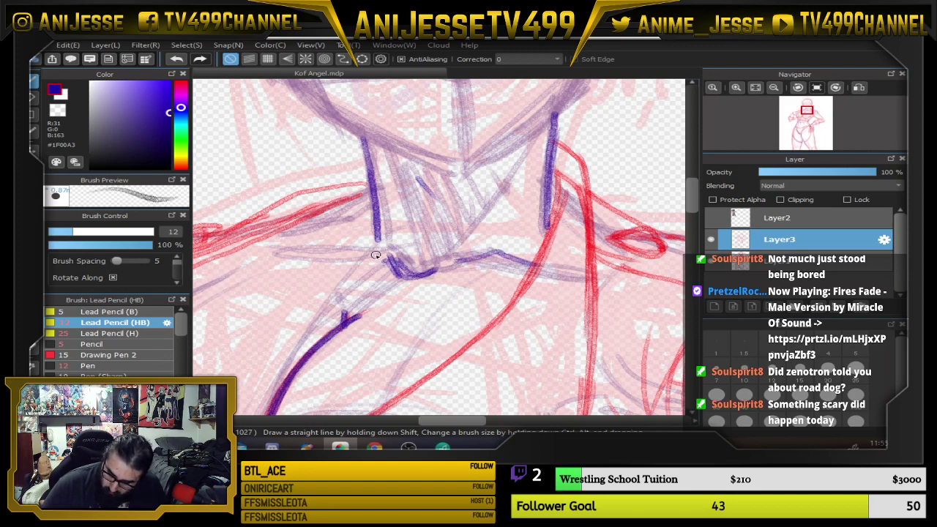
pyautogui.moveTo(376, 255); pyautogui.dragTo(258, 247)
pyautogui.scroll(3, 513, 308)
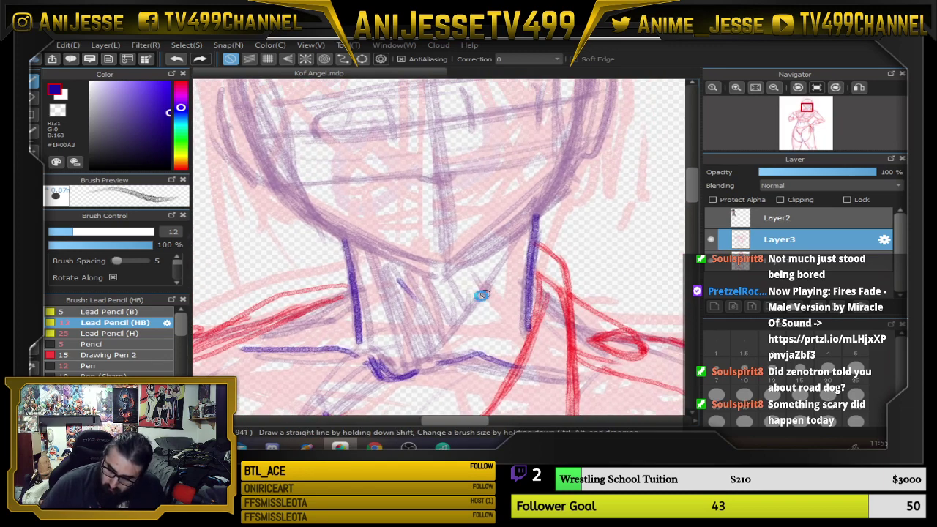
pyautogui.moveTo(380, 314); pyautogui.dragTo(376, 347)
pyautogui.moveTo(437, 365); pyautogui.dragTo(505, 274)
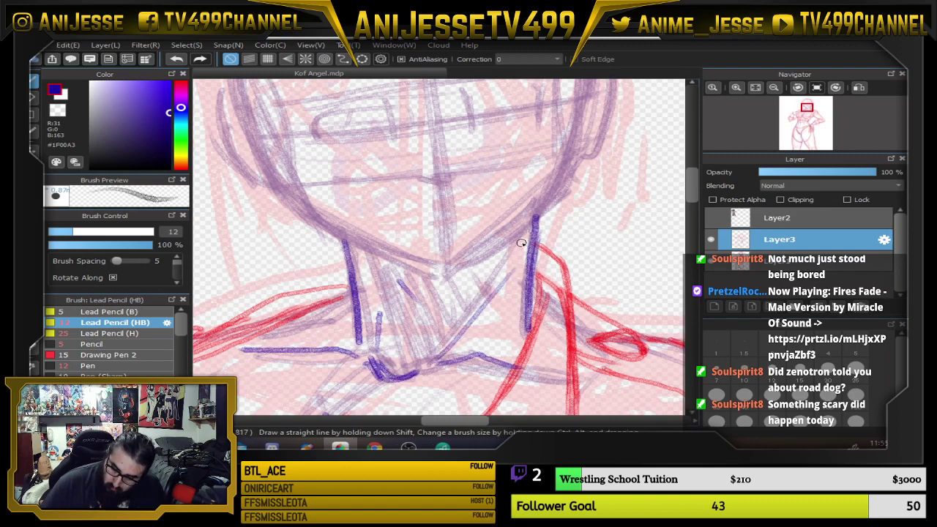
pyautogui.moveTo(520, 243)
pyautogui.mouseDown()
pyautogui.moveTo(407, 373)
pyautogui.moveTo(431, 177)
pyautogui.mouseUp()
# Draw both blue contours of the raised arm's bare forearm between the glove and the sleeve cuff
pyautogui.scroll(-4, 370, 361)
pyautogui.scroll(4, 280, 229)
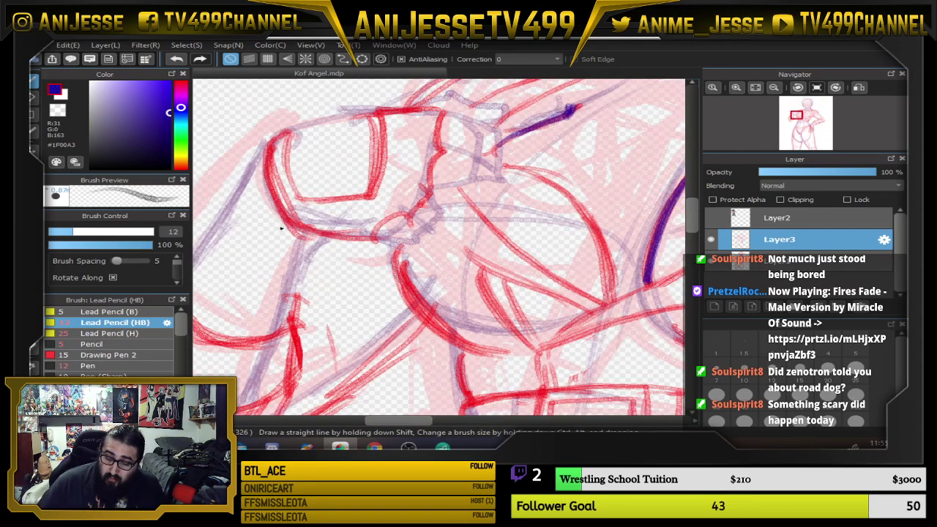
pyautogui.moveTo(312, 236)
pyautogui.mouseDown()
pyautogui.moveTo(273, 238)
pyautogui.moveTo(288, 329)
pyautogui.mouseUp()
pyautogui.moveTo(369, 250); pyautogui.dragTo(463, 268)
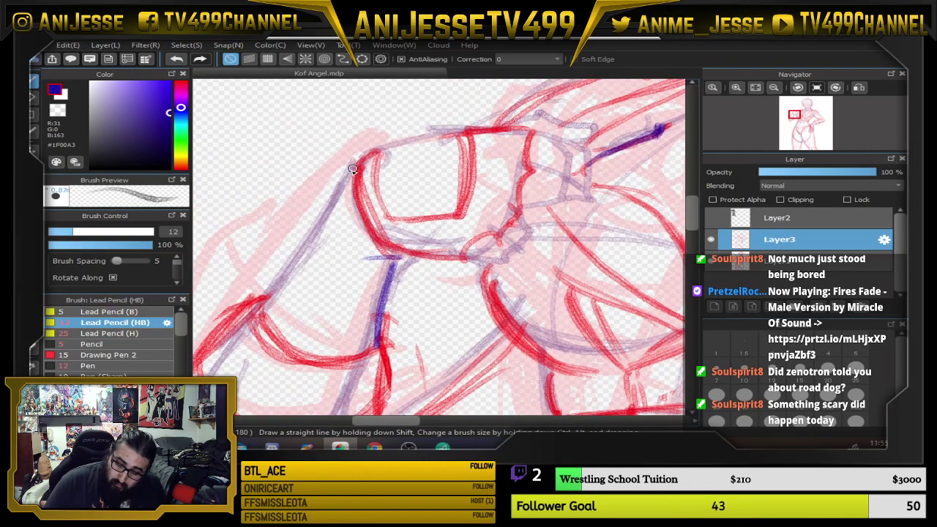
pyautogui.moveTo(353, 169); pyautogui.dragTo(265, 304)
# Draw the curled bare fingers of the raised hand in blue below the glove's edge
pyautogui.moveTo(533, 197); pyautogui.dragTo(388, 256)
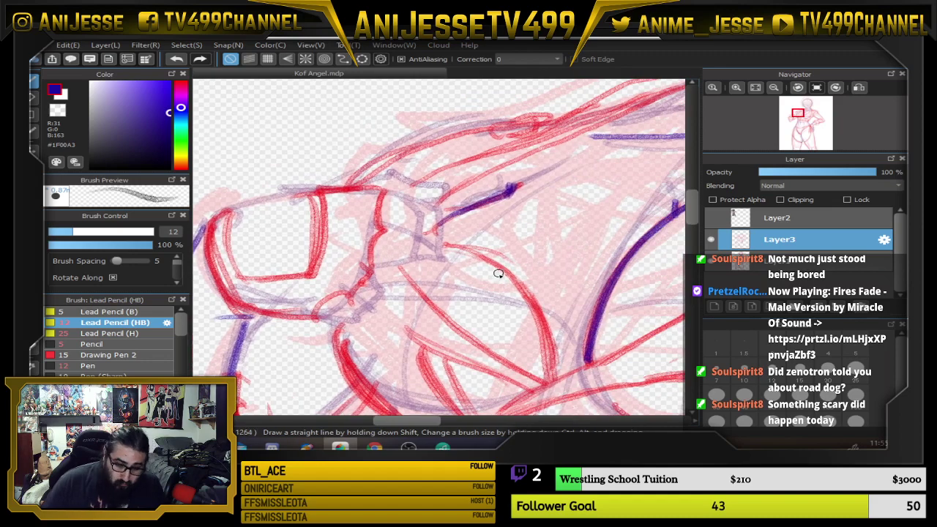
pyautogui.press('Right')
pyautogui.press('Right')
pyautogui.press('Right')
pyautogui.press('Right')
pyautogui.moveTo(300, 203)
pyautogui.mouseDown()
pyautogui.moveTo(305, 233)
pyautogui.moveTo(366, 235)
pyautogui.moveTo(382, 207)
pyautogui.moveTo(431, 252)
pyautogui.mouseUp()
pyautogui.moveTo(387, 212)
pyautogui.mouseDown()
pyautogui.moveTo(404, 242)
pyautogui.moveTo(393, 238)
pyautogui.moveTo(391, 253)
pyautogui.moveTo(422, 248)
pyautogui.moveTo(431, 202)
pyautogui.mouseUp()
pyautogui.moveTo(426, 248)
pyautogui.mouseDown()
pyautogui.moveTo(452, 232)
pyautogui.moveTo(476, 185)
pyautogui.moveTo(455, 231)
pyautogui.mouseUp()
pyautogui.moveTo(388, 211); pyautogui.dragTo(395, 237)
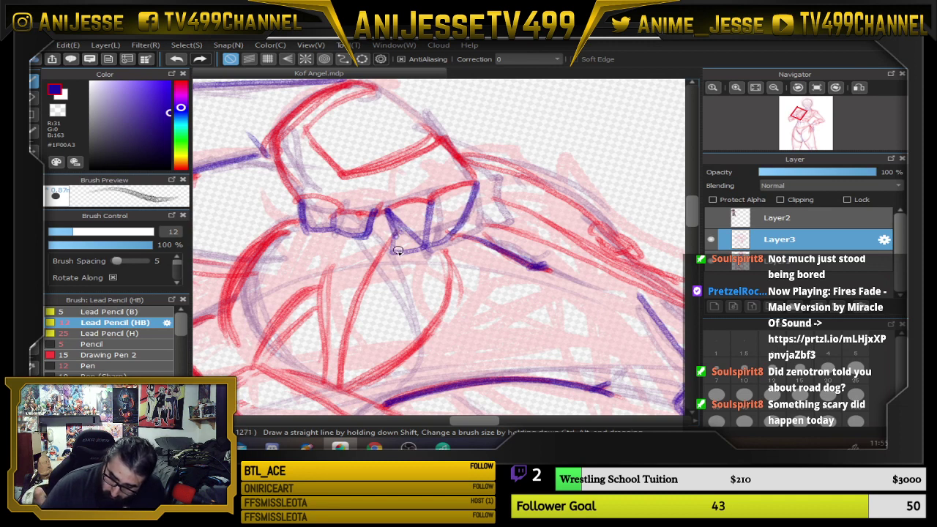
pyautogui.moveTo(381, 269)
pyautogui.mouseDown()
pyautogui.moveTo(398, 268)
pyautogui.moveTo(430, 213)
pyautogui.mouseUp()
pyautogui.moveTo(430, 213)
pyautogui.mouseDown()
pyautogui.moveTo(385, 270)
pyautogui.moveTo(430, 256)
pyautogui.moveTo(475, 190)
pyautogui.mouseUp()
pyautogui.press('Down')
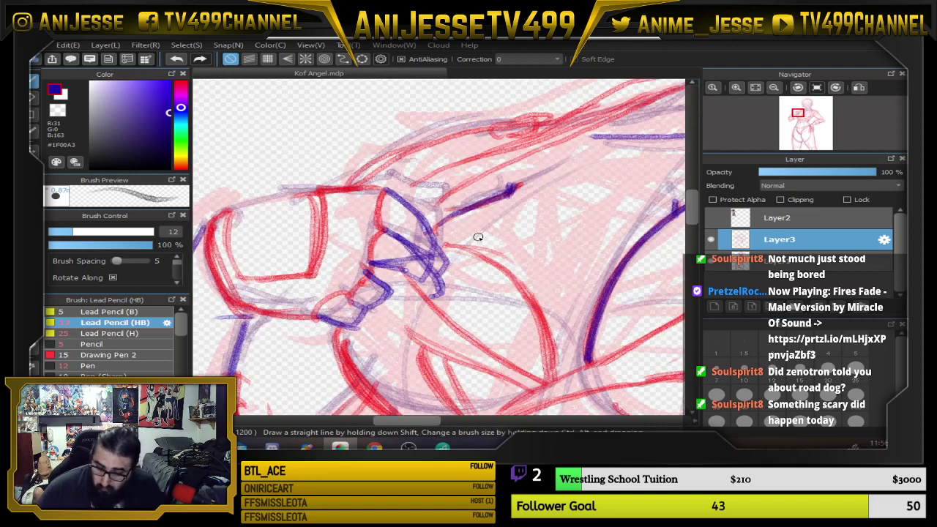
pyautogui.scroll(-3, 469, 239)
pyautogui.scroll(3, 433, 209)
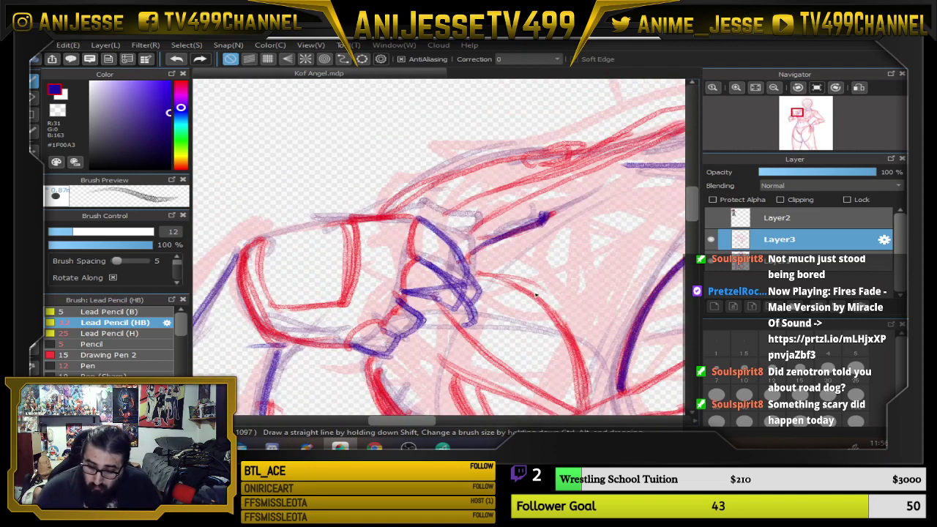
pyautogui.moveTo(402, 214)
pyautogui.mouseDown()
pyautogui.moveTo(465, 216)
pyautogui.moveTo(468, 243)
pyautogui.moveTo(481, 217)
pyautogui.moveTo(418, 210)
pyautogui.moveTo(359, 220)
pyautogui.mouseUp()
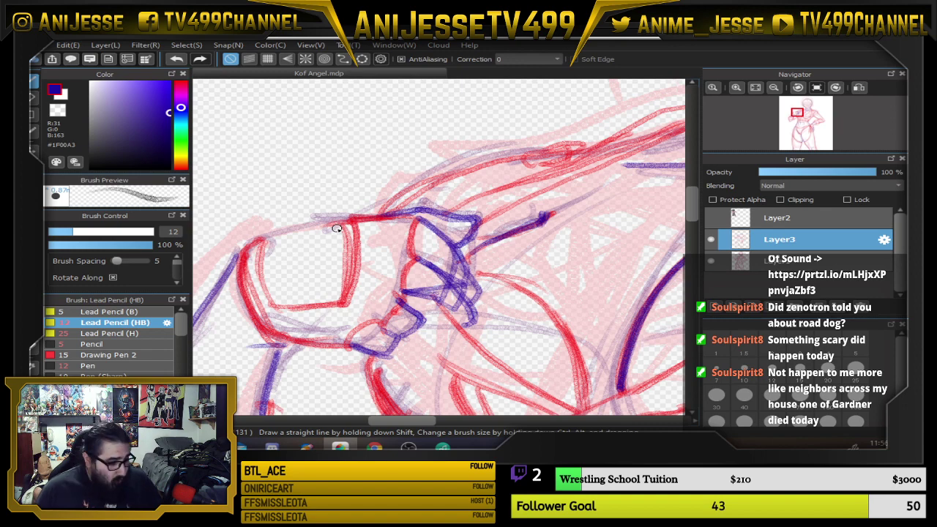
pyautogui.hotkey('ctrl', 'z')
# Draw the raised hand's outermost finger in blue beside the chest line, and outline the back of the hand along the glove opening
pyautogui.press('Right')
pyautogui.press('Right')
pyautogui.press('Right')
pyautogui.press('Right')
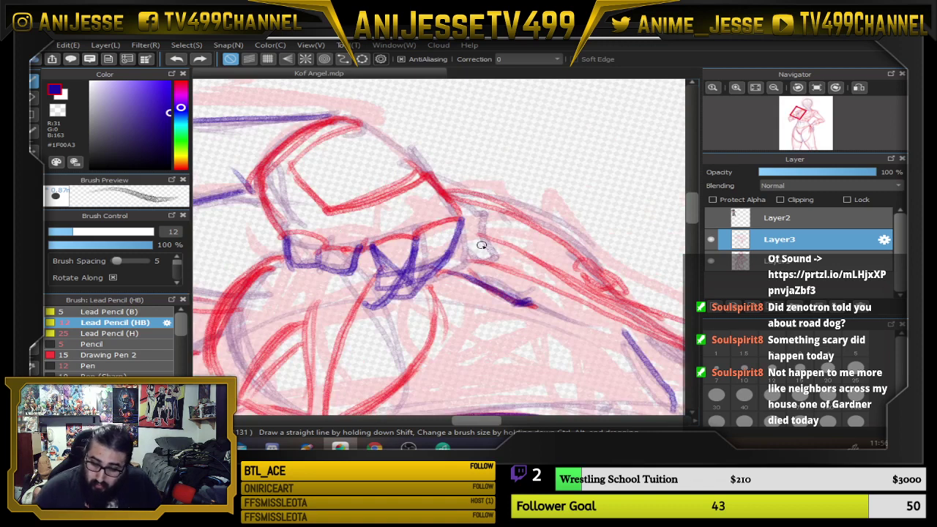
pyautogui.moveTo(447, 261); pyautogui.dragTo(474, 282)
pyautogui.moveTo(478, 241)
pyautogui.mouseDown()
pyautogui.moveTo(473, 281)
pyautogui.moveTo(464, 214)
pyautogui.mouseUp()
pyautogui.moveTo(444, 191); pyautogui.dragTo(466, 217)
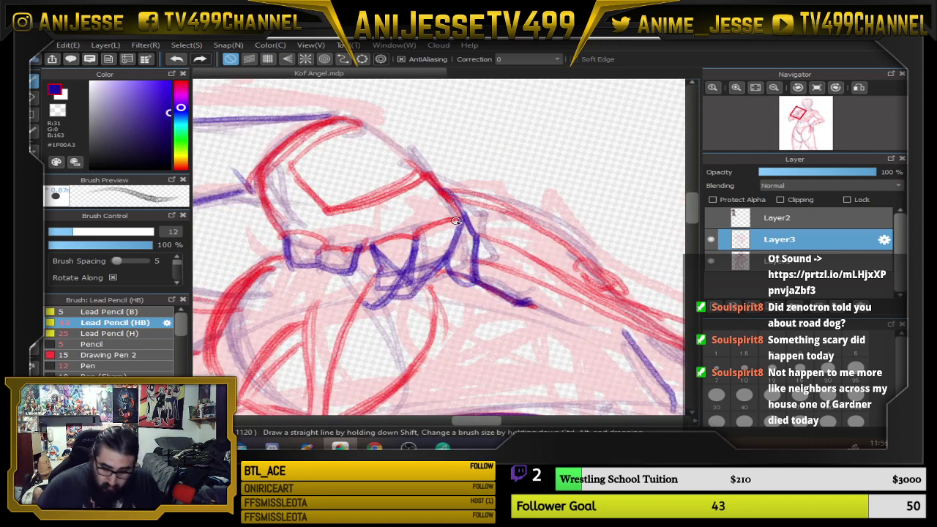
pyautogui.moveTo(366, 129)
pyautogui.mouseDown()
pyautogui.moveTo(426, 179)
pyautogui.moveTo(354, 129)
pyautogui.mouseUp()
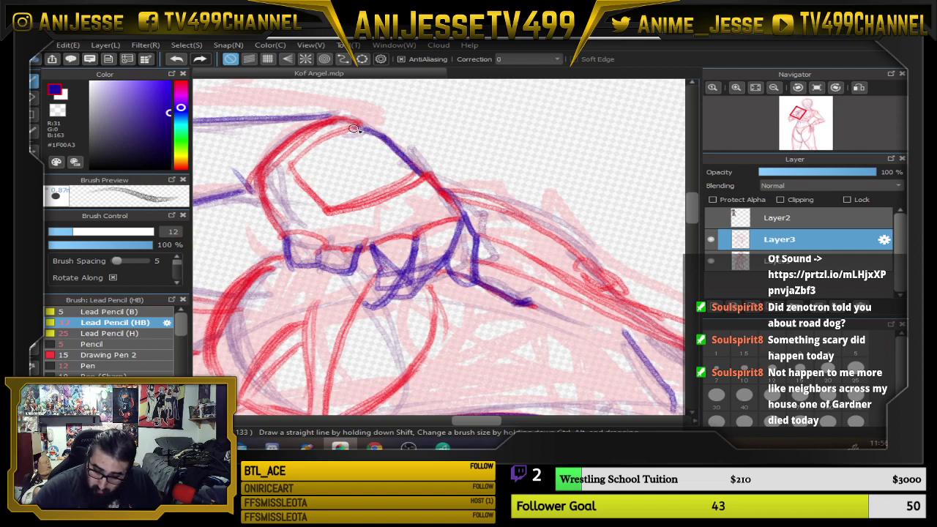
# Draw the face's visible eye in blue over the rough head guides, with its lid outline and iris
pyautogui.press('Up')
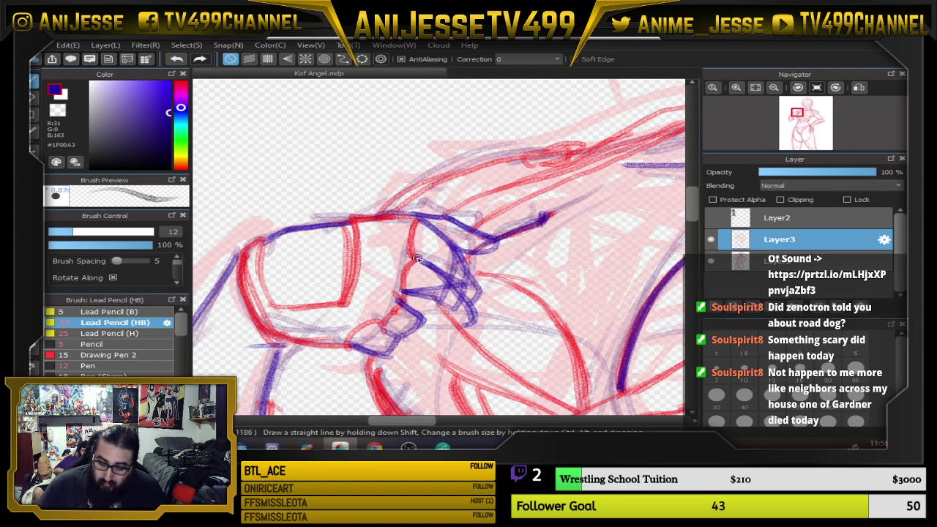
pyautogui.scroll(-2, 376, 296)
pyautogui.press('space')
pyautogui.moveTo(353, 307); pyautogui.dragTo(378, 225)
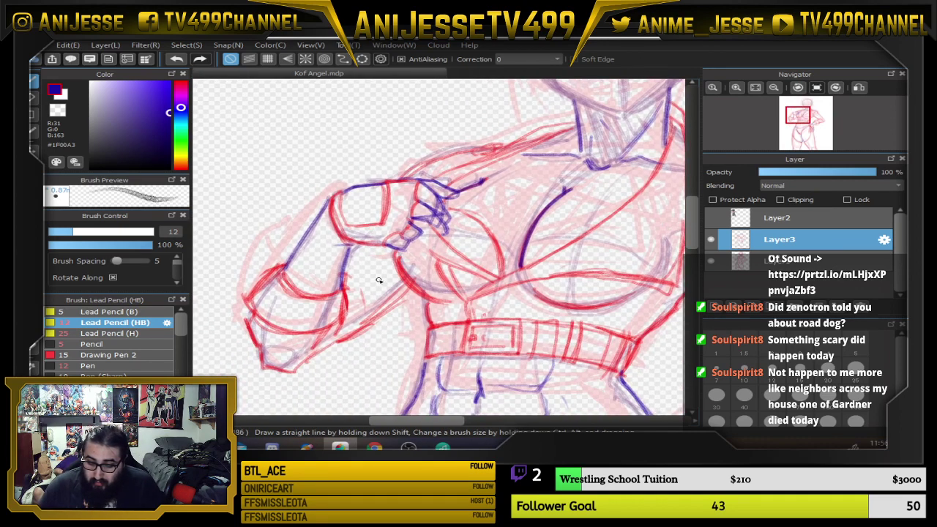
pyautogui.scroll(-2, 378, 280)
pyautogui.press('space')
pyautogui.moveTo(432, 236); pyautogui.dragTo(348, 126)
pyautogui.scroll(-2, 348, 126)
pyautogui.scroll(5, 411, 255)
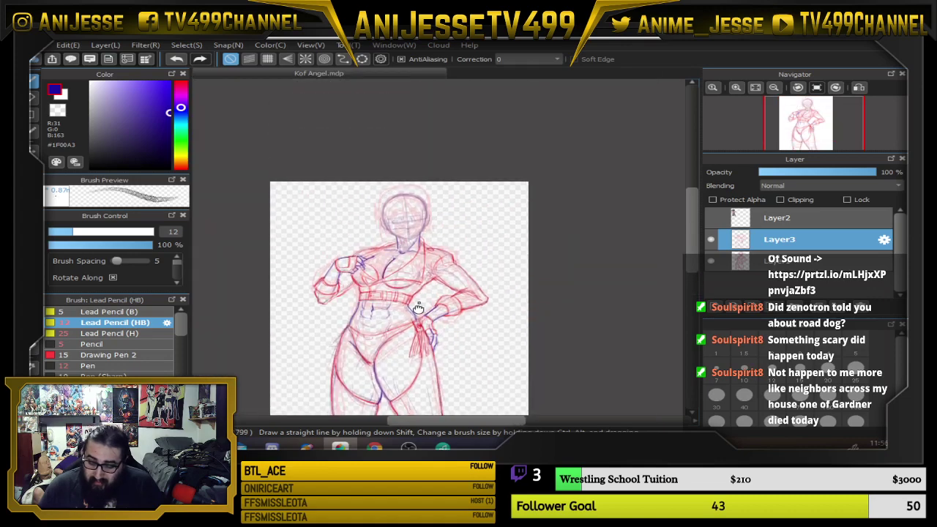
pyautogui.scroll(3, 411, 255)
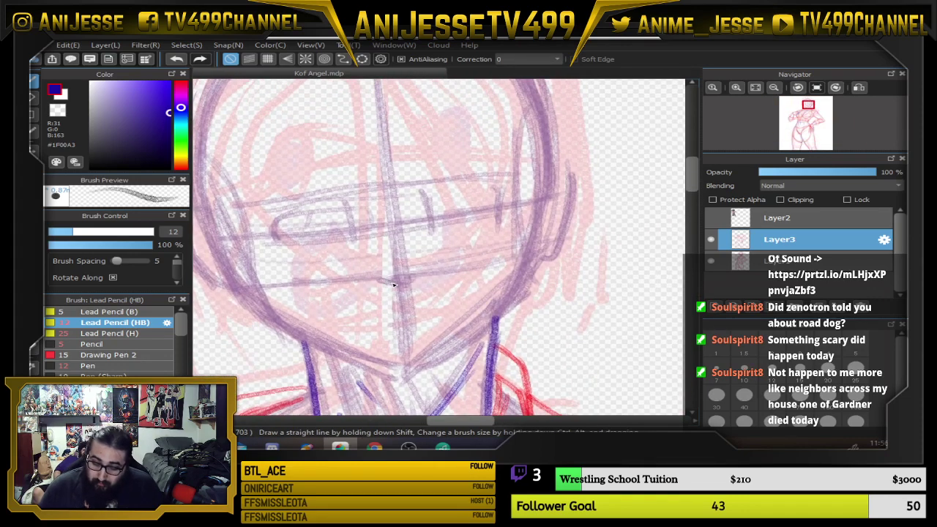
pyautogui.moveTo(279, 231)
pyautogui.mouseDown()
pyautogui.moveTo(273, 220)
pyautogui.moveTo(318, 210)
pyautogui.moveTo(341, 215)
pyautogui.moveTo(309, 211)
pyautogui.moveTo(355, 222)
pyautogui.moveTo(293, 233)
pyautogui.moveTo(313, 233)
pyautogui.moveTo(304, 240)
pyautogui.moveTo(355, 226)
pyautogui.mouseUp()
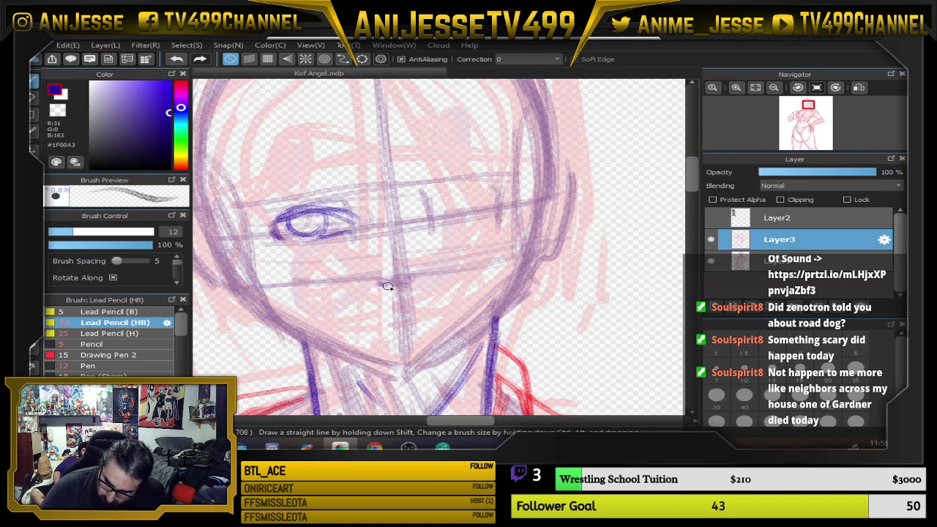
# Mark both nostrils in blue and draw a slightly smiling mouth line below them, redoing the first mouth stroke
pyautogui.moveTo(408, 282); pyautogui.dragTo(418, 276)
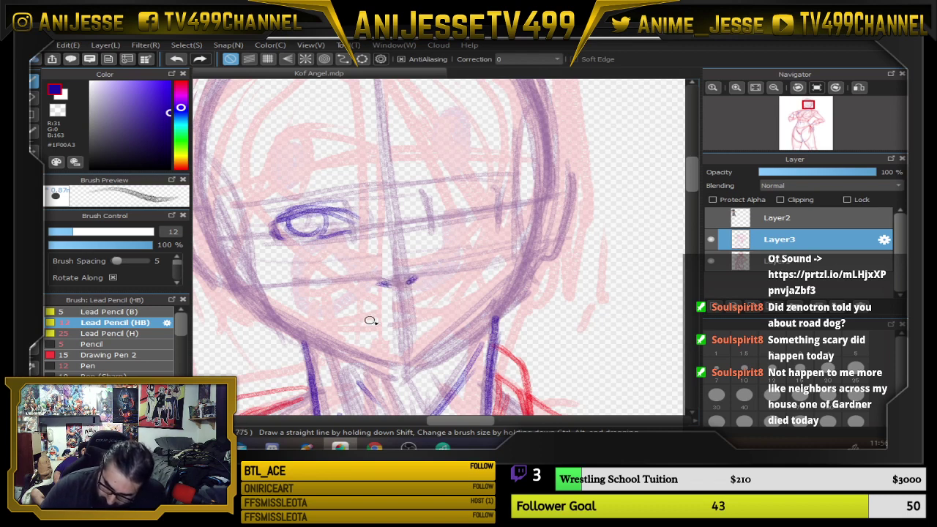
pyautogui.moveTo(371, 315)
pyautogui.mouseDown()
pyautogui.moveTo(401, 321)
pyautogui.moveTo(439, 308)
pyautogui.mouseUp()
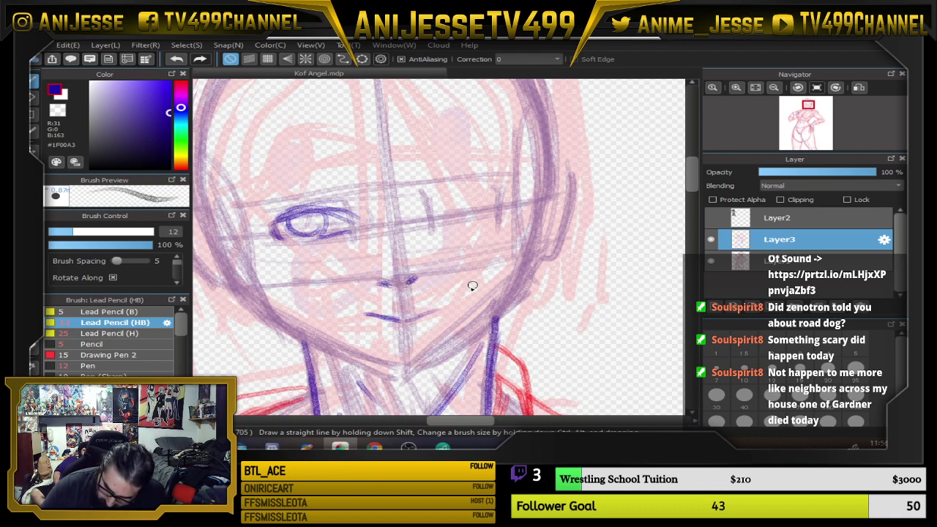
pyautogui.hotkey('ctrl', 'z')
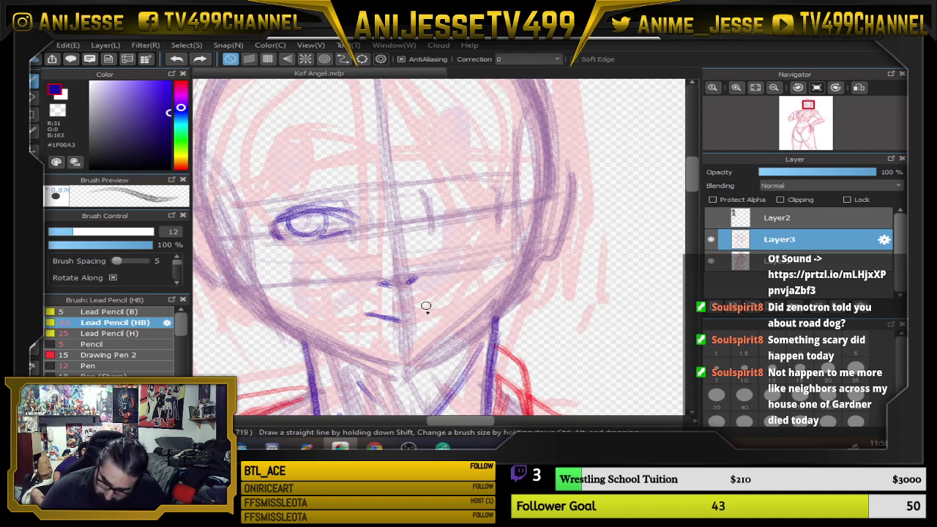
pyautogui.moveTo(357, 315)
pyautogui.mouseDown()
pyautogui.moveTo(406, 317)
pyautogui.moveTo(445, 305)
pyautogui.mouseUp()
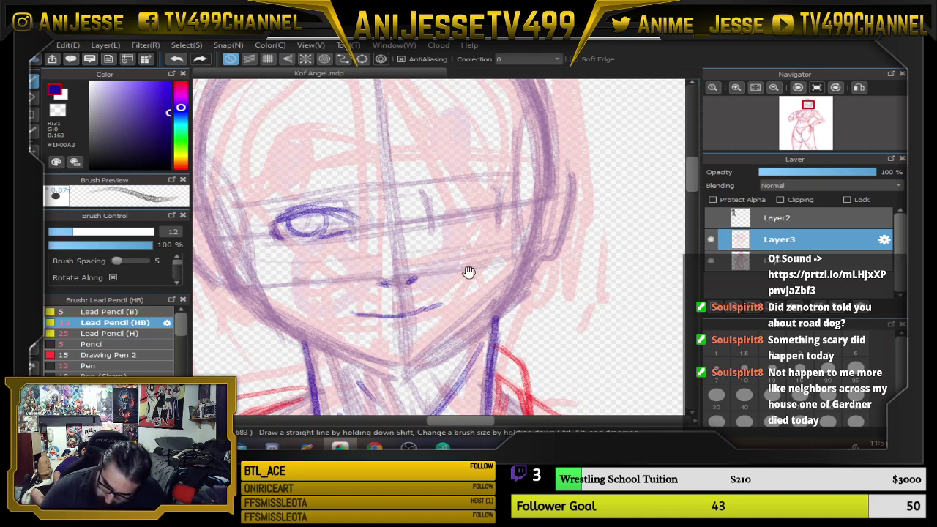
# Draw the arched eyebrow in blue above the finished eye
pyautogui.moveTo(469, 271); pyautogui.dragTo(504, 320)
pyautogui.moveTo(287, 240)
pyautogui.mouseDown()
pyautogui.moveTo(311, 232)
pyautogui.moveTo(381, 236)
pyautogui.moveTo(289, 247)
pyautogui.mouseUp()
pyautogui.scroll(-3, 446, 246)
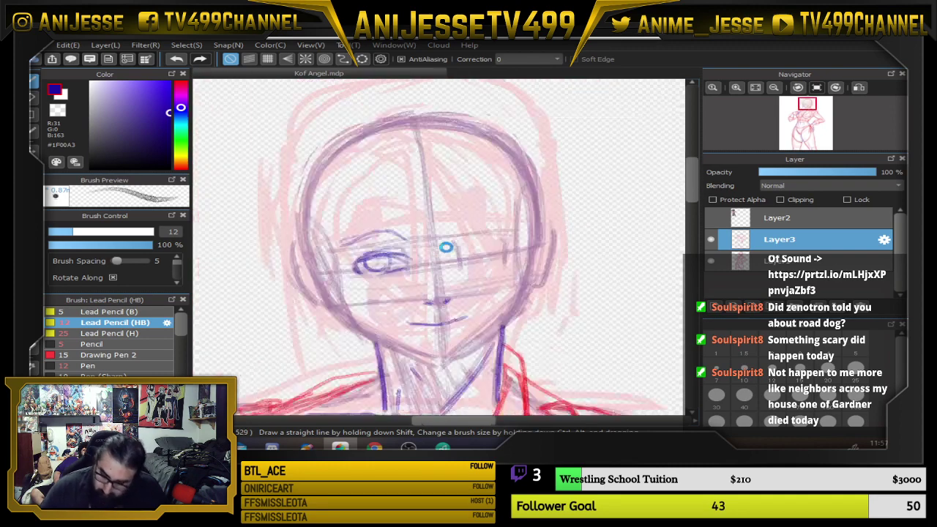
# Make the character reference on Layer2 visible and examine its face
pyautogui.moveTo(398, 287); pyautogui.dragTo(584, 295)
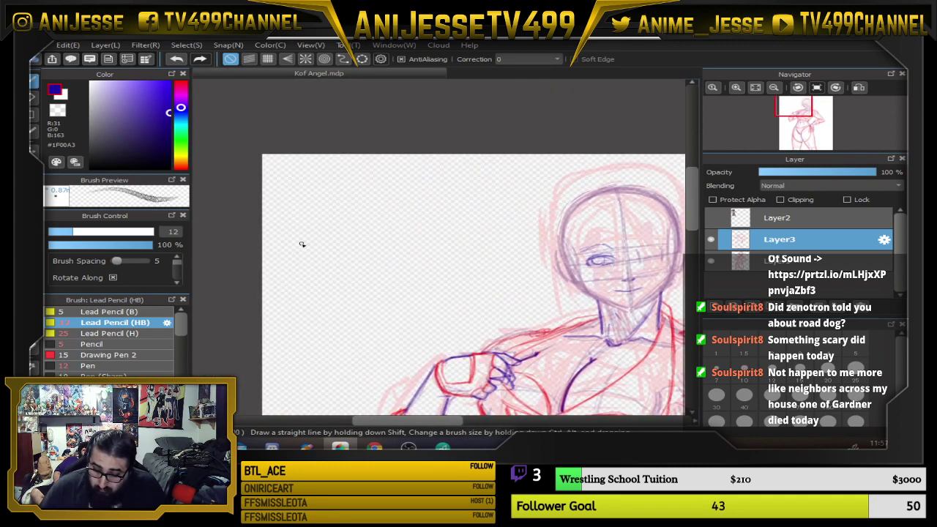
pyautogui.click(711, 217)
pyautogui.scroll(3, 333, 221)
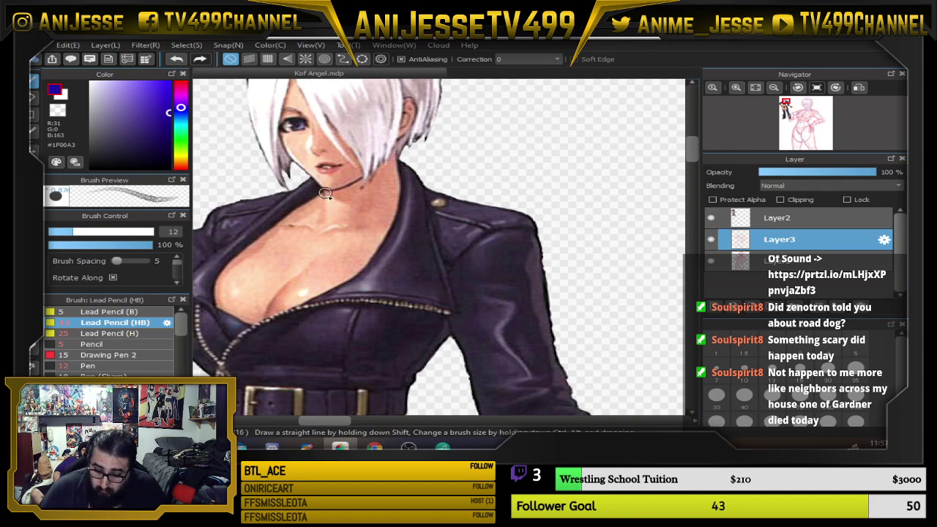
pyautogui.scroll(-5, 364, 231)
pyautogui.moveTo(498, 254); pyautogui.dragTo(303, 226)
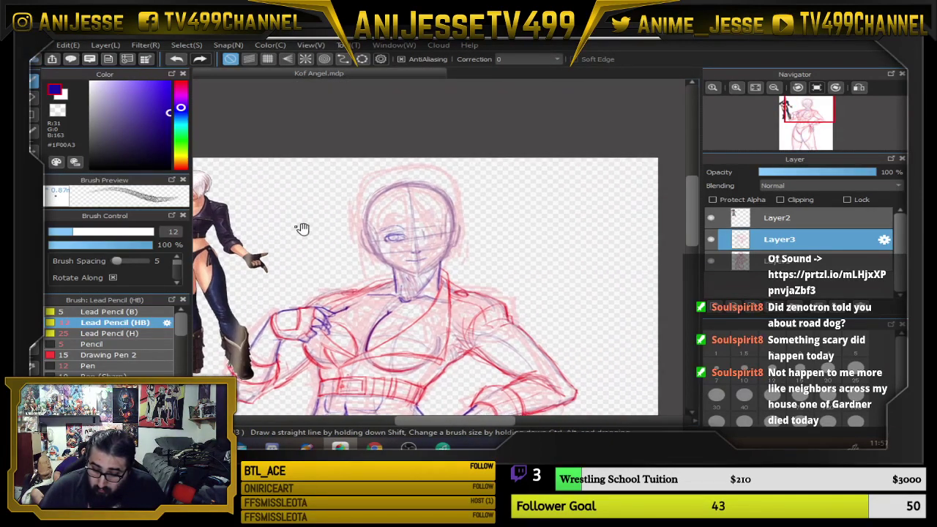
# Thicken the eye's lash line and outer corner in blue, undoing the trial iris strokes, and shape the lips around the mouth line
pyautogui.scroll(4, 401, 242)
pyautogui.moveTo(442, 209)
pyautogui.mouseDown()
pyautogui.moveTo(461, 230)
pyautogui.moveTo(459, 213)
pyautogui.moveTo(468, 209)
pyautogui.mouseUp()
pyautogui.hotkey('ctrl', 'z')
pyautogui.hotkey('ctrl', 'z')
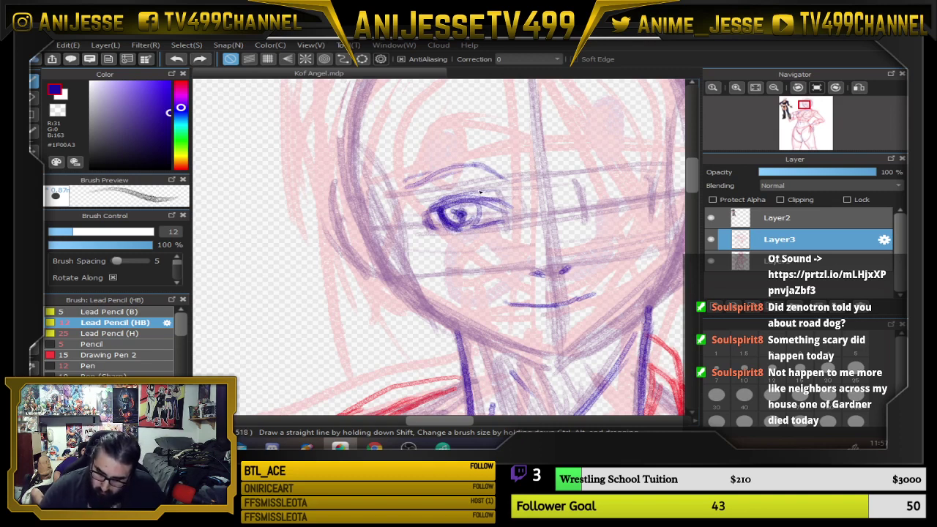
pyautogui.moveTo(497, 205)
pyautogui.mouseDown()
pyautogui.moveTo(512, 207)
pyautogui.moveTo(448, 208)
pyautogui.moveTo(465, 199)
pyautogui.moveTo(414, 213)
pyautogui.moveTo(426, 223)
pyautogui.moveTo(419, 213)
pyautogui.mouseUp()
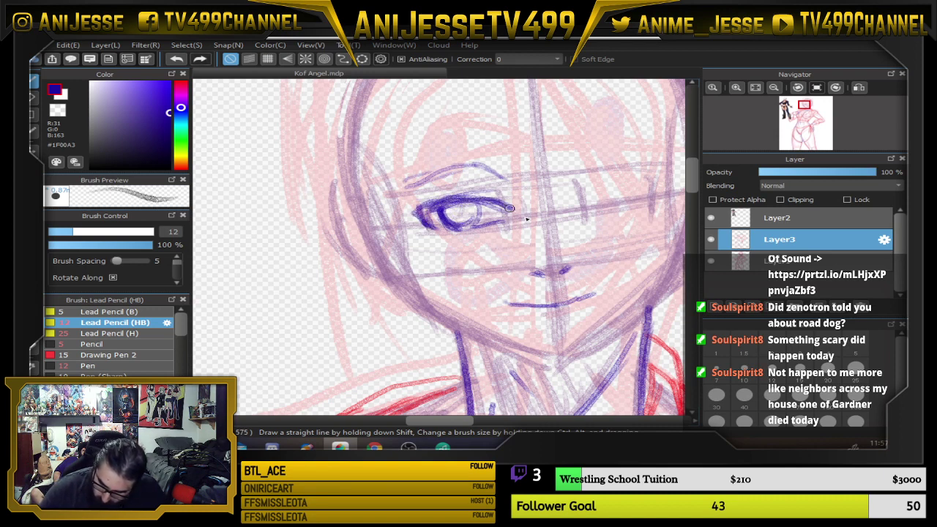
pyautogui.moveTo(512, 305)
pyautogui.mouseDown()
pyautogui.moveTo(565, 311)
pyautogui.moveTo(560, 300)
pyautogui.moveTo(555, 316)
pyautogui.moveTo(591, 296)
pyautogui.moveTo(536, 292)
pyautogui.mouseUp()
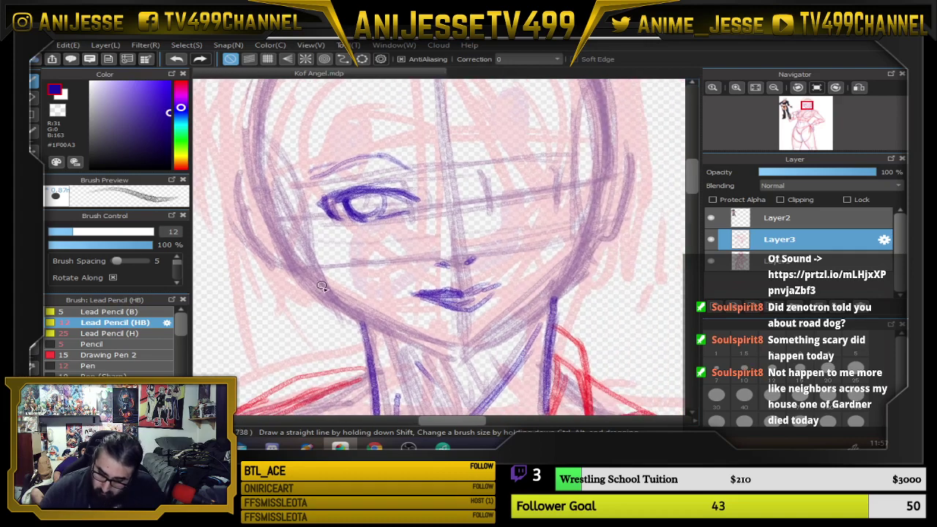
# Trace the jawline in blue from both cheeks down to the chin
pyautogui.moveTo(314, 268)
pyautogui.mouseDown()
pyautogui.moveTo(367, 327)
pyautogui.moveTo(327, 279)
pyautogui.moveTo(369, 316)
pyautogui.moveTo(439, 339)
pyautogui.mouseUp()
pyautogui.moveTo(351, 312); pyautogui.dragTo(458, 344)
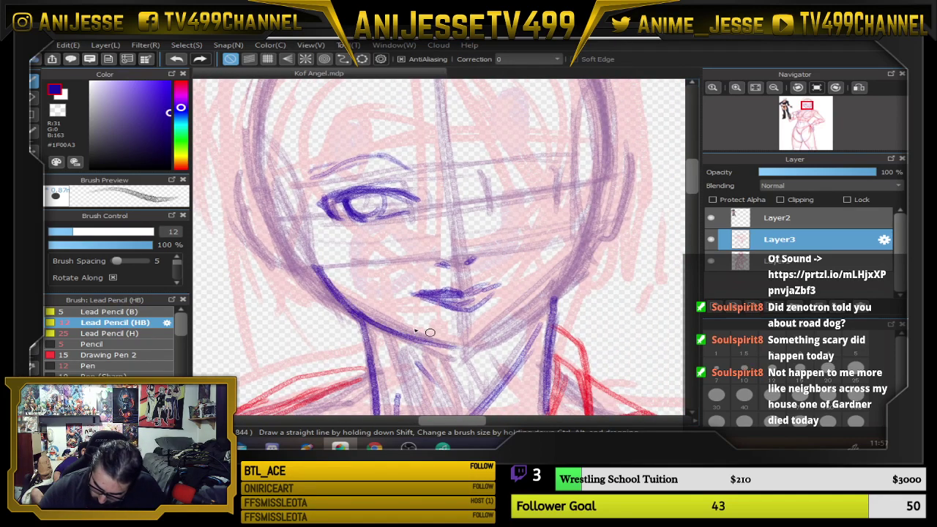
pyautogui.moveTo(396, 326)
pyautogui.mouseDown()
pyautogui.moveTo(469, 344)
pyautogui.moveTo(544, 300)
pyautogui.mouseUp()
pyautogui.moveTo(483, 344); pyautogui.dragTo(531, 319)
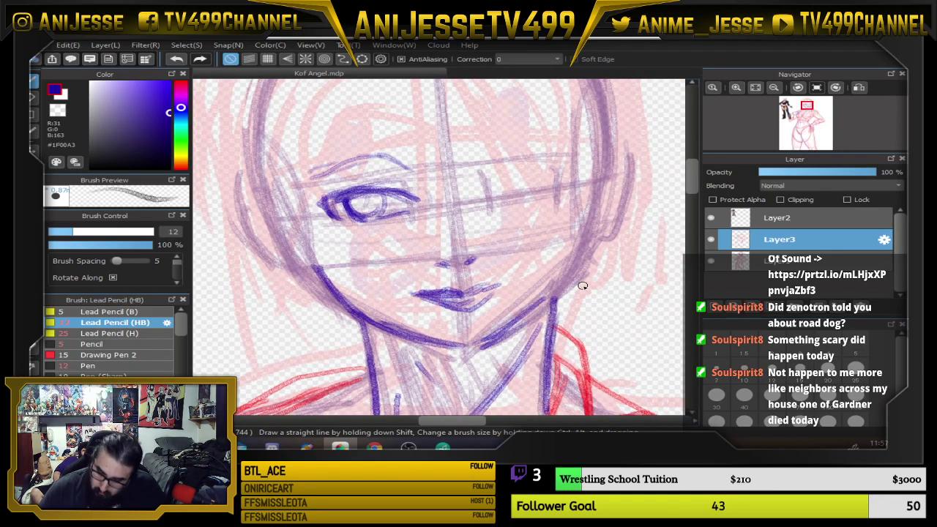
# Review the whole sketch and examine the hairstyle on the character reference
pyautogui.scroll(-2, 556, 289)
pyautogui.moveTo(540, 286)
pyautogui.mouseDown()
pyautogui.moveTo(468, 274)
pyautogui.moveTo(464, 287)
pyautogui.mouseUp()
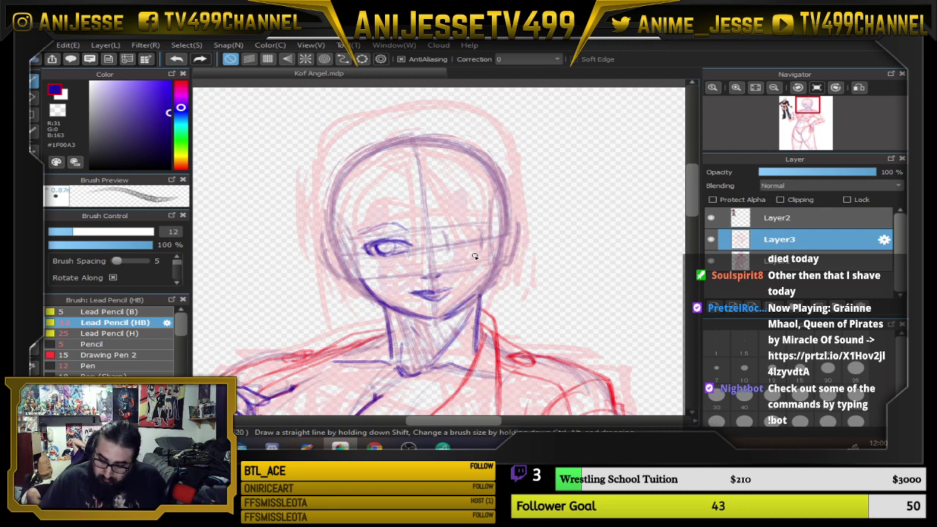
pyautogui.scroll(-3, 475, 256)
pyautogui.moveTo(462, 320); pyautogui.dragTo(508, 227)
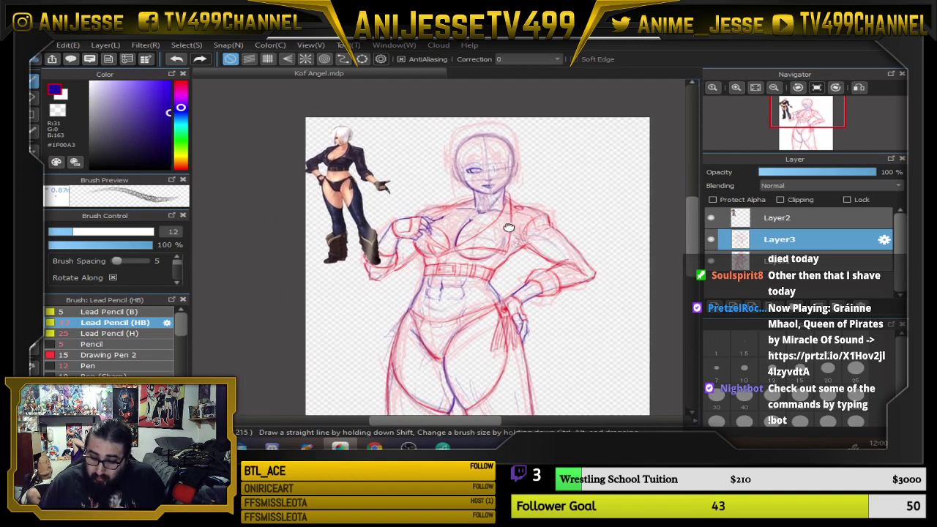
pyautogui.scroll(3, 508, 228)
pyautogui.scroll(4, 487, 289)
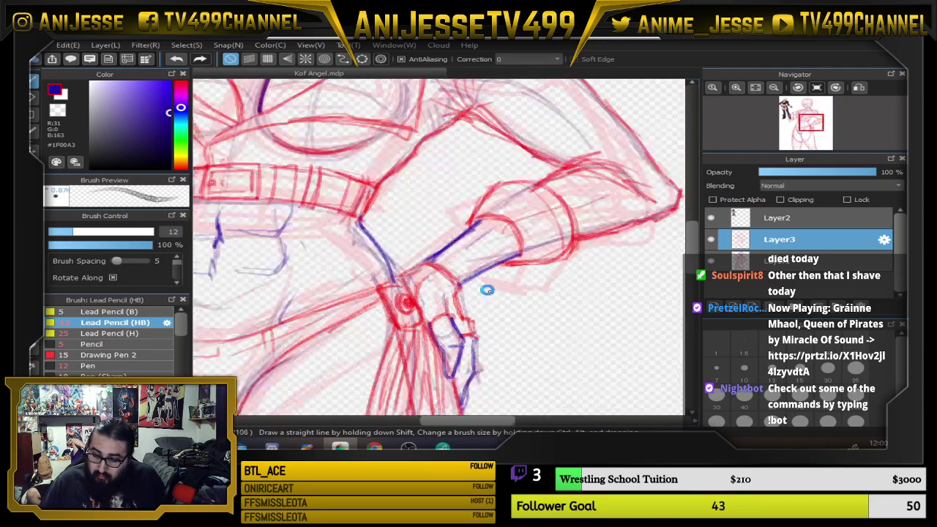
pyautogui.scroll(1, 487, 290)
pyautogui.scroll(-3, 346, 254)
pyautogui.moveTo(336, 272); pyautogui.dragTo(453, 309)
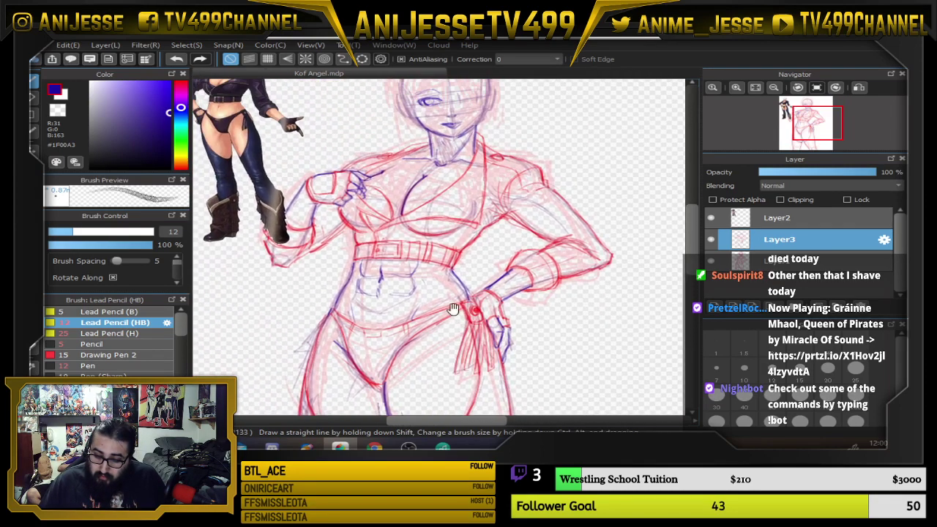
pyautogui.scroll(-4, 399, 316)
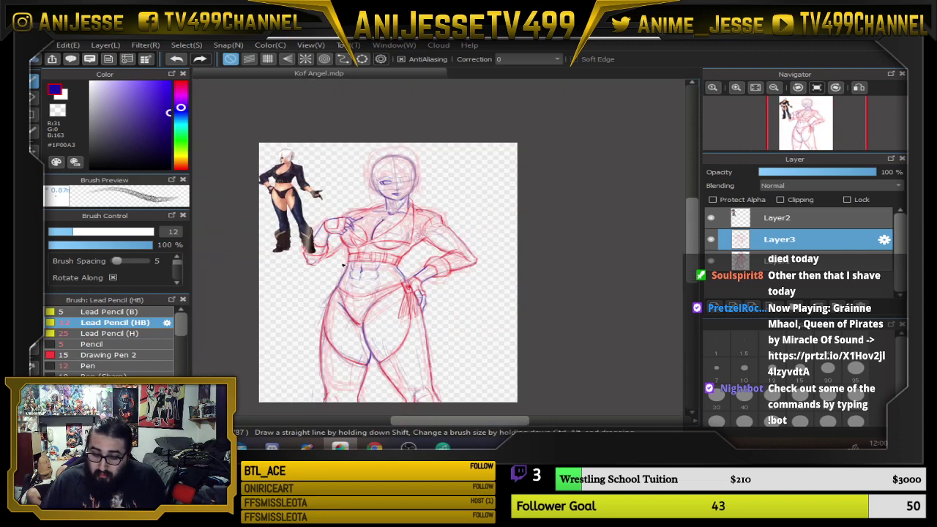
pyautogui.scroll(5, 271, 191)
pyautogui.moveTo(281, 172); pyautogui.dragTo(308, 322)
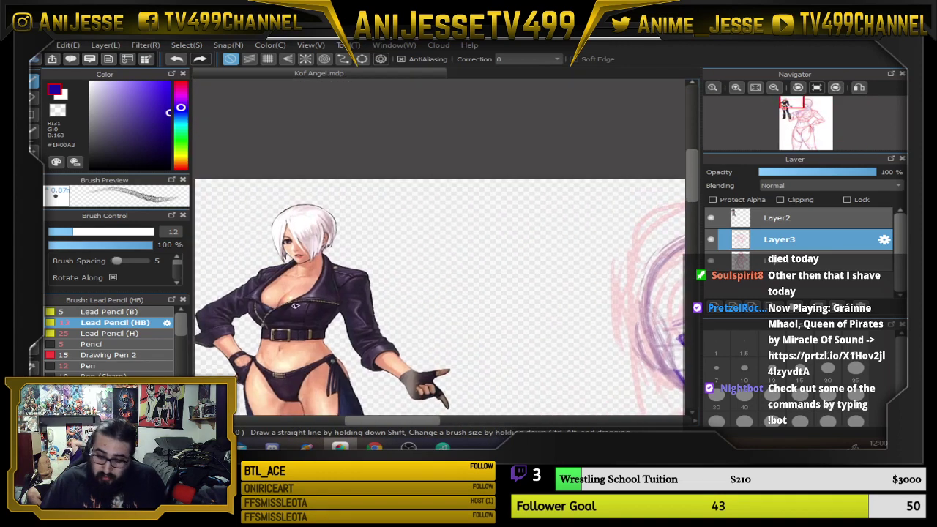
pyautogui.scroll(4, 296, 260)
pyautogui.moveTo(319, 241); pyautogui.dragTo(316, 321)
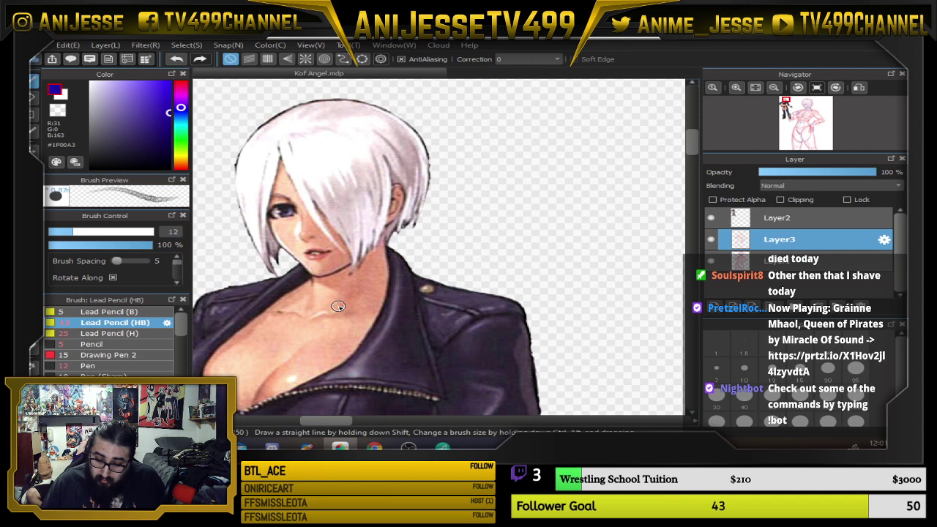
pyautogui.scroll(-4, 338, 306)
pyautogui.moveTo(412, 305); pyautogui.dragTo(244, 241)
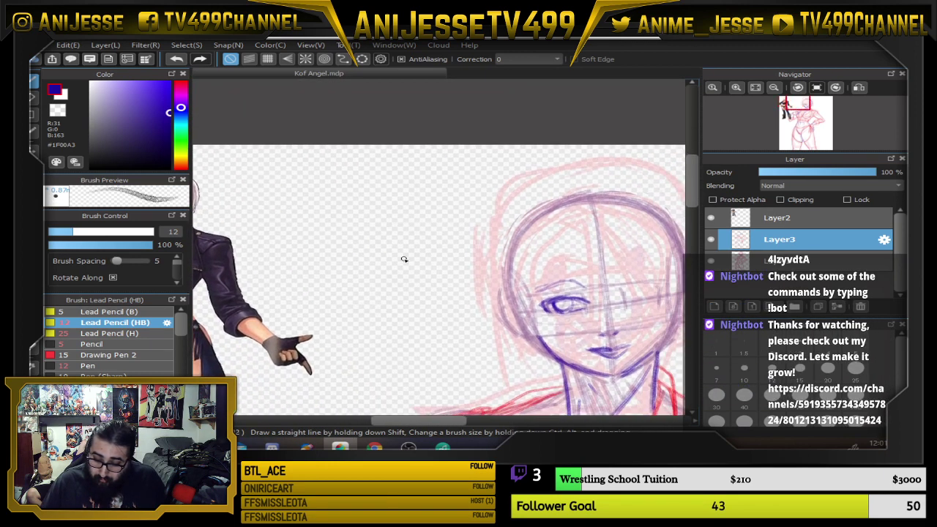
# Move the character reference on Layer2 next to the sketched head
pyautogui.click(766, 219)
pyautogui.press('v')
pyautogui.moveTo(329, 356); pyautogui.dragTo(537, 421)
pyautogui.moveTo(603, 336); pyautogui.dragTo(480, 251)
# On Layer3, draw long blue fringe strands from the hair parting across the covered eye down to the jaw
pyautogui.click(800, 240)
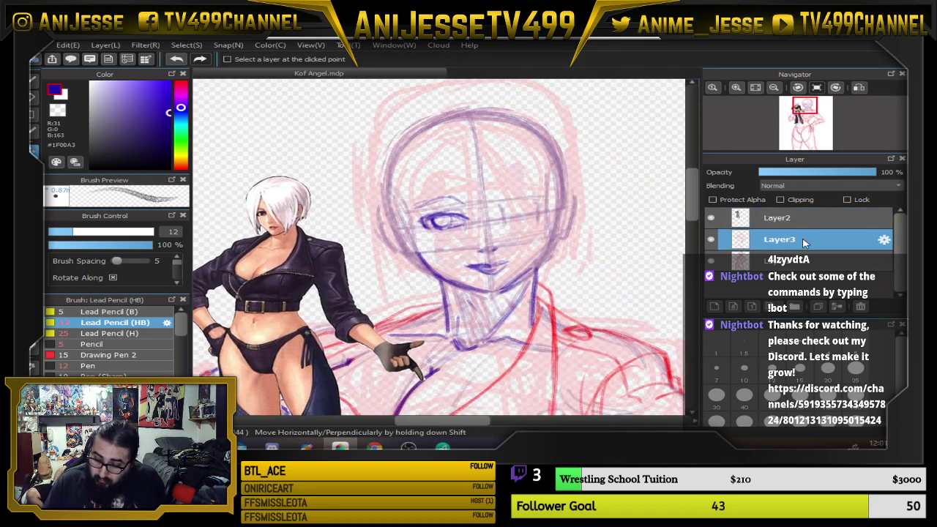
pyautogui.press('b')
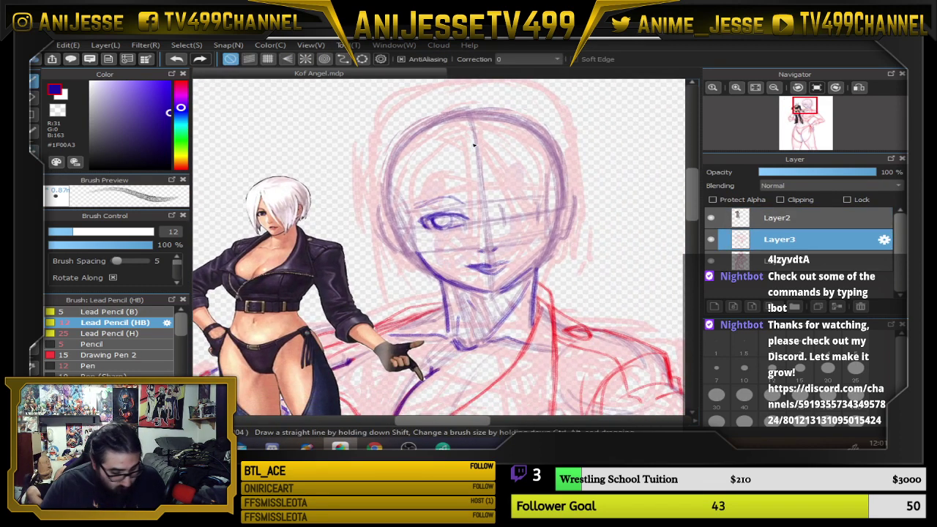
pyautogui.moveTo(478, 139); pyautogui.dragTo(503, 212)
pyautogui.moveTo(478, 158); pyautogui.dragTo(521, 250)
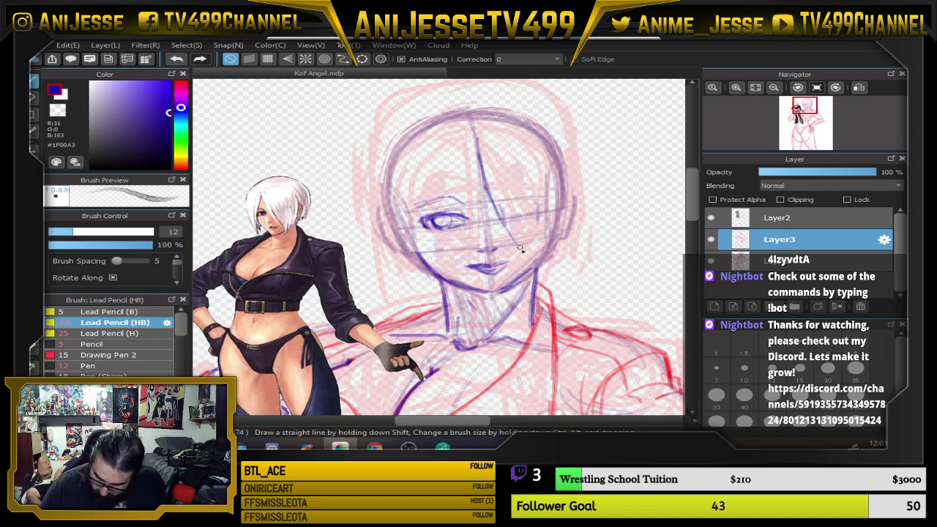
pyautogui.moveTo(497, 171); pyautogui.dragTo(518, 238)
pyautogui.moveTo(500, 154); pyautogui.dragTo(526, 219)
pyautogui.moveTo(503, 166); pyautogui.dragTo(540, 250)
pyautogui.moveTo(524, 214); pyautogui.dragTo(539, 284)
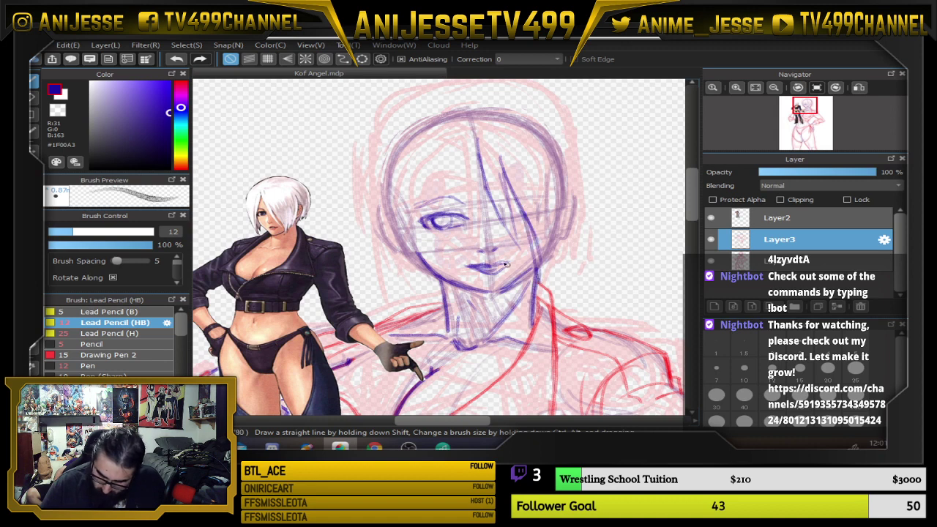
# Draw the hair strand in blue from the parting down past the outer corner of the visible eye to the jaw
pyautogui.moveTo(469, 117); pyautogui.dragTo(448, 183)
pyautogui.moveTo(461, 142); pyautogui.dragTo(422, 234)
pyautogui.moveTo(432, 180); pyautogui.dragTo(421, 271)
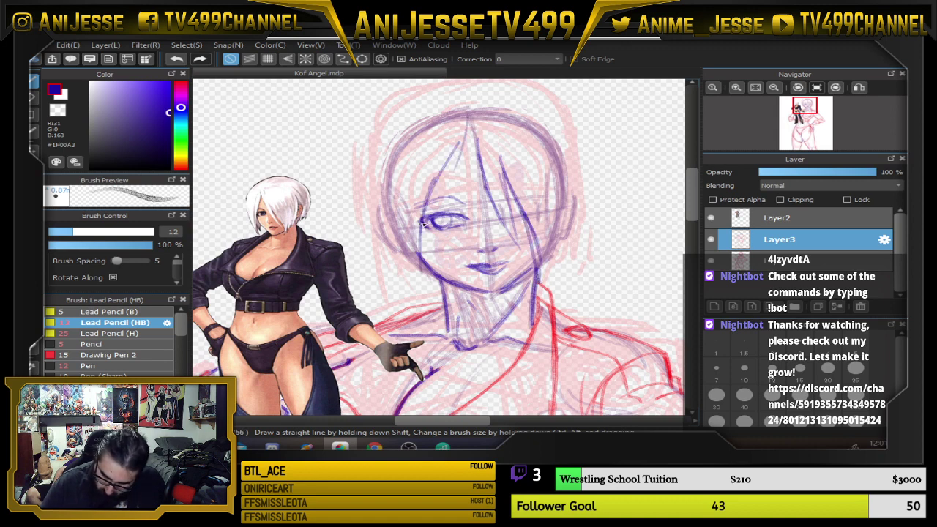
pyautogui.moveTo(425, 224); pyautogui.dragTo(423, 285)
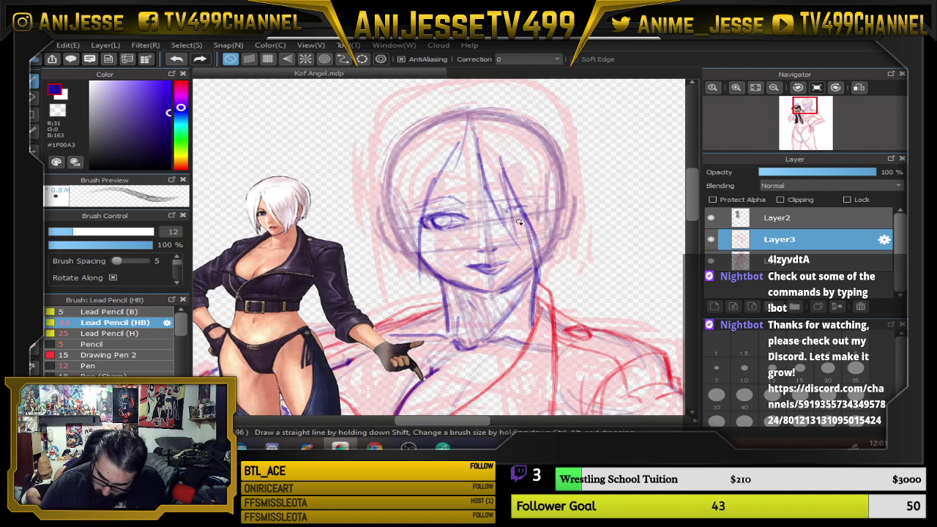
# Darken the fringe strands over the covered eye, and outline the ear on that side of the head in blue
pyautogui.moveTo(502, 171); pyautogui.dragTo(533, 255)
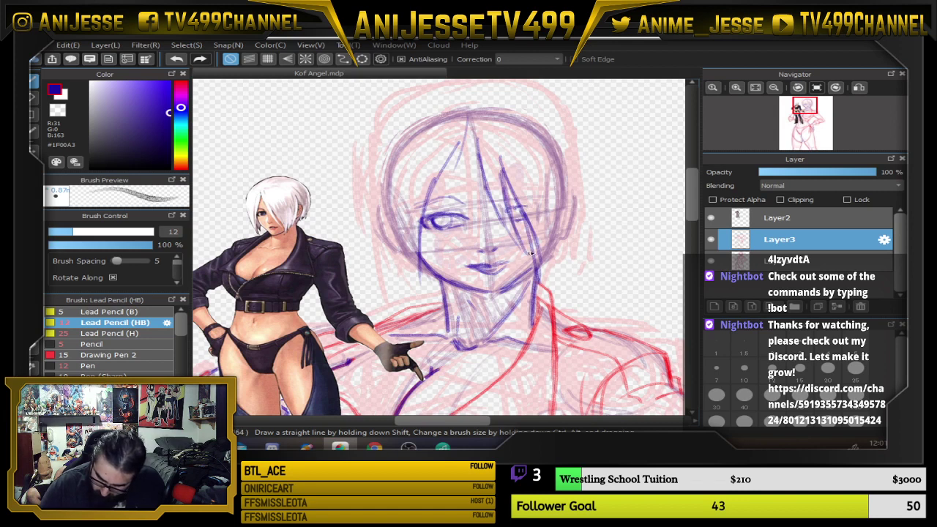
pyautogui.moveTo(503, 189); pyautogui.dragTo(526, 249)
pyautogui.moveTo(476, 166); pyautogui.dragTo(530, 258)
pyautogui.moveTo(505, 195); pyautogui.dragTo(533, 244)
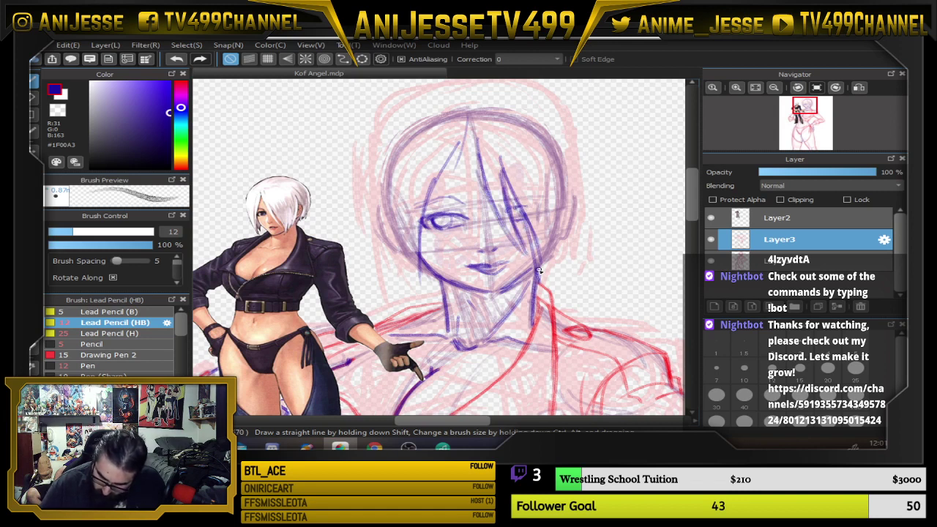
pyautogui.moveTo(565, 197)
pyautogui.mouseDown()
pyautogui.moveTo(576, 222)
pyautogui.moveTo(559, 244)
pyautogui.moveTo(577, 200)
pyautogui.moveTo(554, 173)
pyautogui.mouseUp()
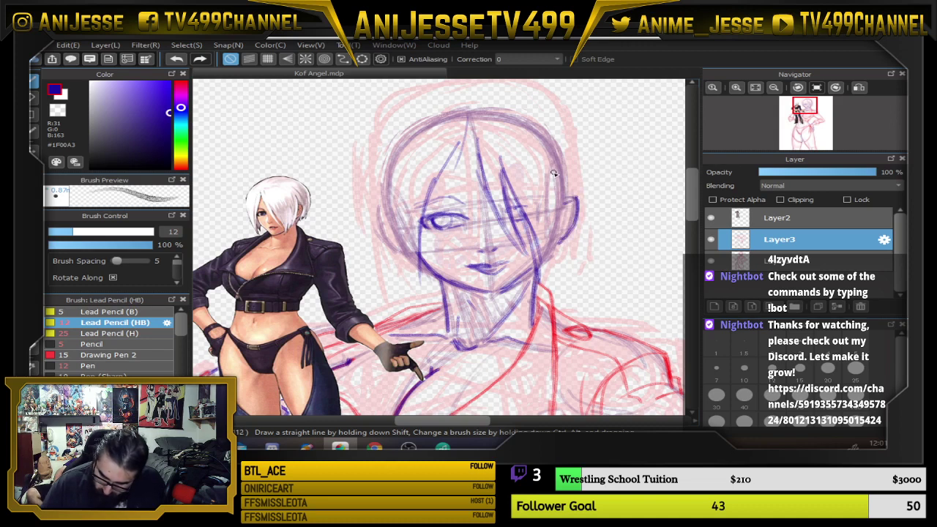
# Draw the outer hair outline in blue on the visible-eye side, ending in jagged tips beside the jaw
pyautogui.moveTo(379, 171); pyautogui.dragTo(387, 237)
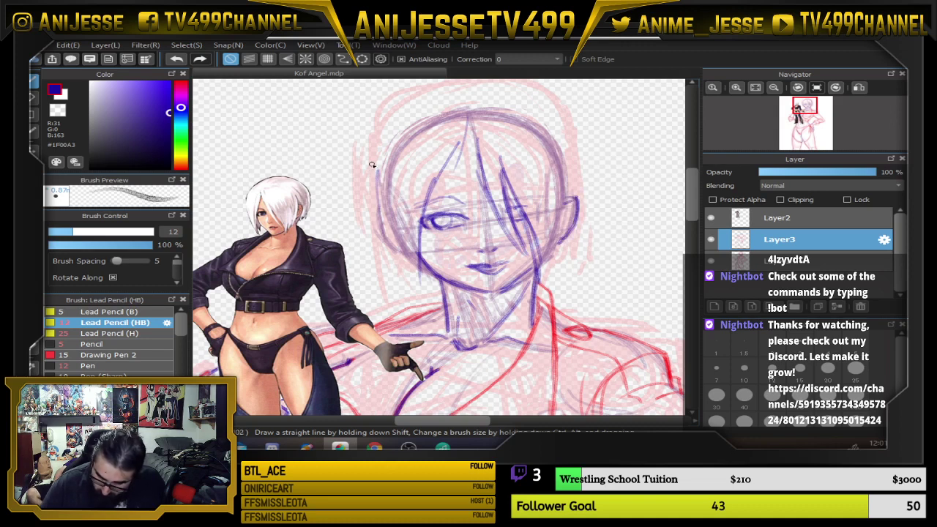
pyautogui.moveTo(372, 165)
pyautogui.mouseDown()
pyautogui.moveTo(387, 238)
pyautogui.moveTo(378, 223)
pyautogui.moveTo(376, 213)
pyautogui.moveTo(410, 290)
pyautogui.moveTo(432, 283)
pyautogui.mouseUp()
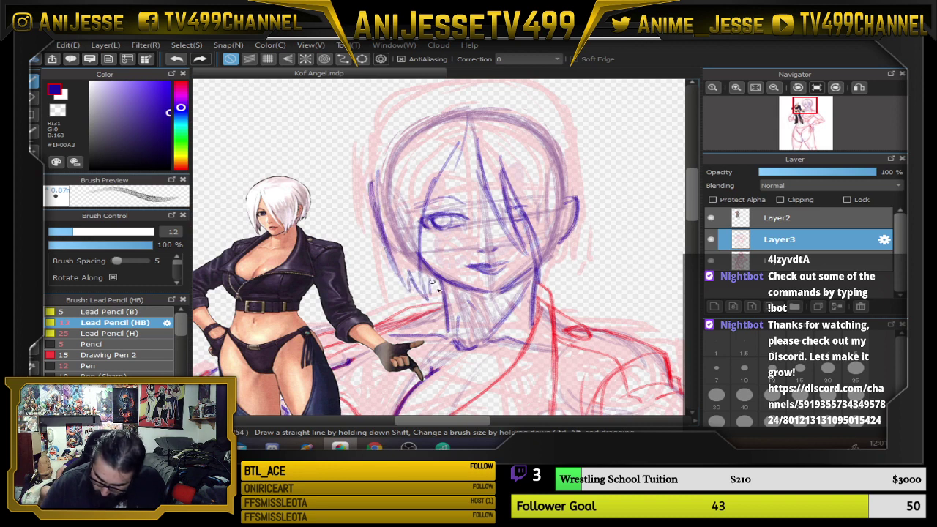
pyautogui.moveTo(377, 155)
pyautogui.mouseDown()
pyautogui.moveTo(386, 219)
pyautogui.moveTo(385, 128)
pyautogui.mouseUp()
pyautogui.moveTo(380, 202); pyautogui.dragTo(387, 141)
# Draw the outer hair contour in blue above the skull, curving over both sides of the crown down to the ear
pyautogui.moveTo(467, 110); pyautogui.dragTo(452, 175)
pyautogui.moveTo(364, 279); pyautogui.dragTo(376, 194)
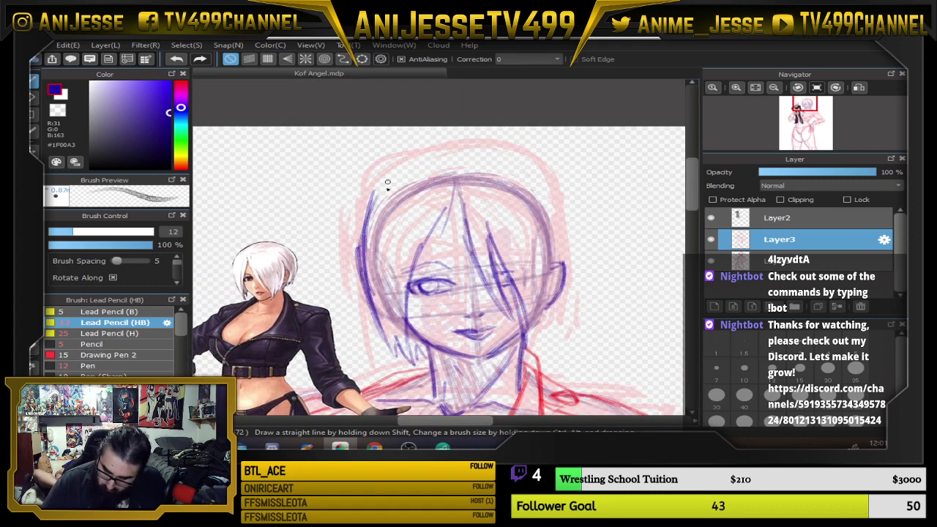
pyautogui.moveTo(364, 242); pyautogui.dragTo(422, 167)
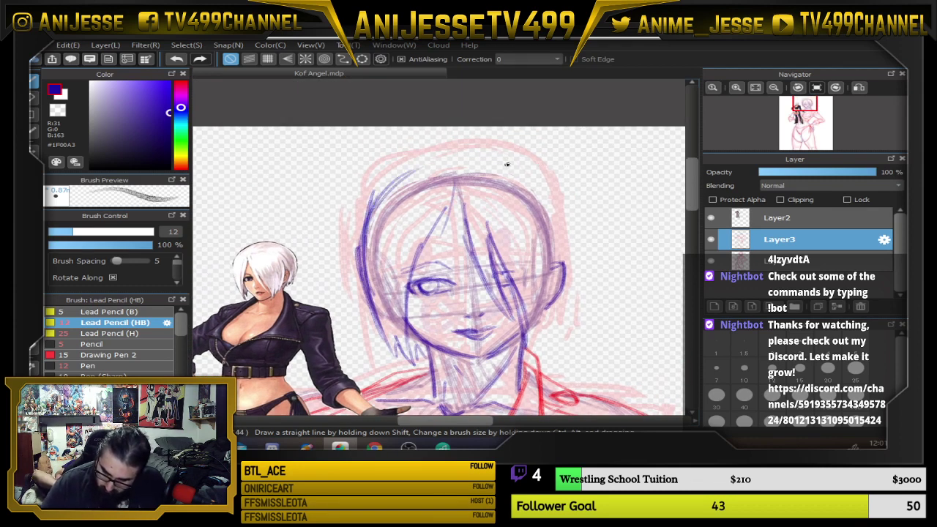
pyautogui.moveTo(495, 164)
pyautogui.mouseDown()
pyautogui.moveTo(555, 204)
pyautogui.moveTo(515, 162)
pyautogui.moveTo(556, 211)
pyautogui.moveTo(550, 194)
pyautogui.moveTo(564, 246)
pyautogui.mouseUp()
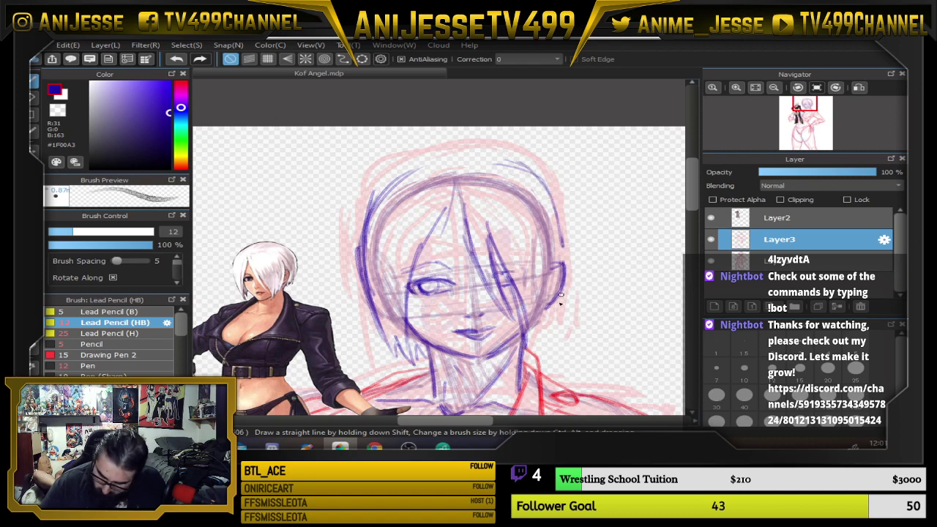
# Draw blue hair locks over the ear on the covered-eye side, ending in pointed tips near the jaw
pyautogui.moveTo(546, 222)
pyautogui.mouseDown()
pyautogui.moveTo(546, 295)
pyautogui.moveTo(535, 299)
pyautogui.mouseUp()
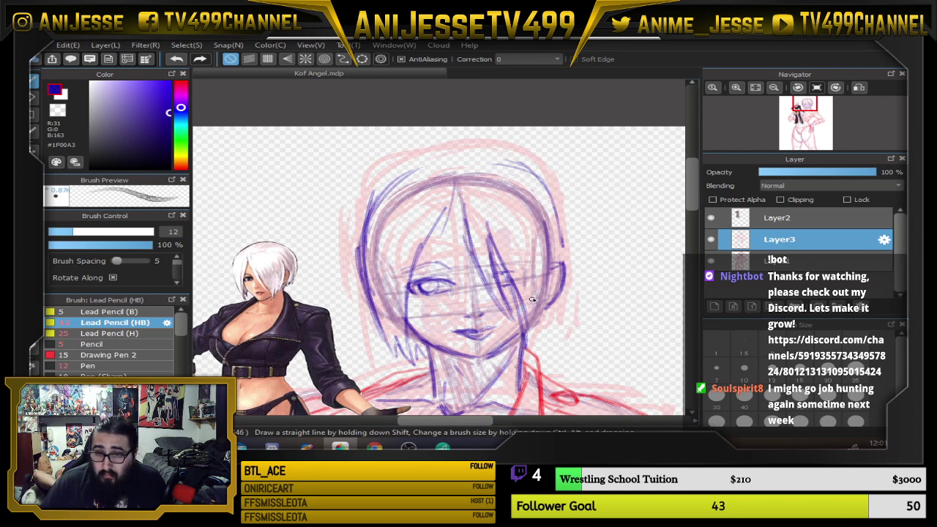
pyautogui.moveTo(546, 245); pyautogui.dragTo(536, 338)
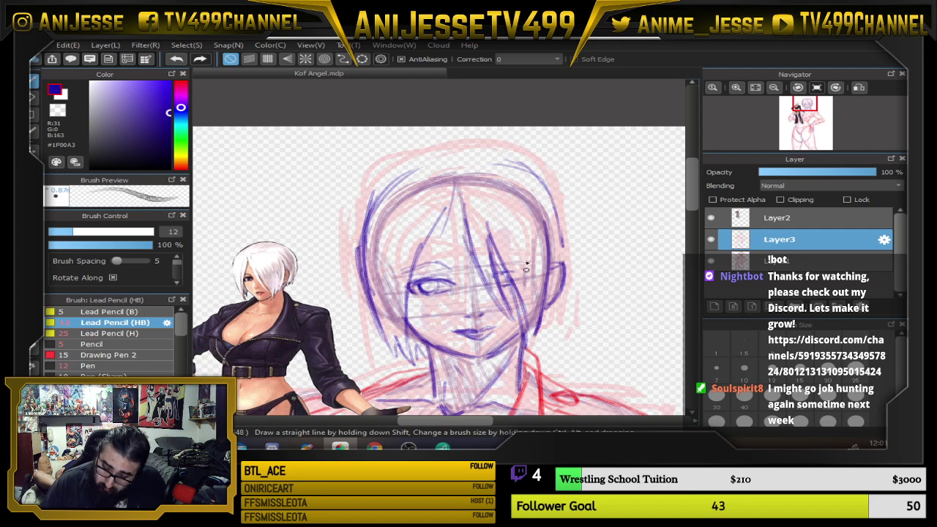
pyautogui.moveTo(526, 268); pyautogui.dragTo(536, 326)
# Close the blue hair outline over the crown and darken the strand from the parting toward the visible eye
pyautogui.moveTo(521, 217)
pyautogui.mouseDown()
pyautogui.moveTo(560, 308)
pyautogui.moveTo(566, 287)
pyautogui.moveTo(560, 312)
pyautogui.moveTo(560, 207)
pyautogui.moveTo(544, 180)
pyautogui.moveTo(468, 161)
pyautogui.moveTo(398, 184)
pyautogui.moveTo(458, 166)
pyautogui.moveTo(509, 169)
pyautogui.moveTo(543, 188)
pyautogui.moveTo(566, 261)
pyautogui.moveTo(553, 200)
pyautogui.moveTo(497, 163)
pyautogui.mouseUp()
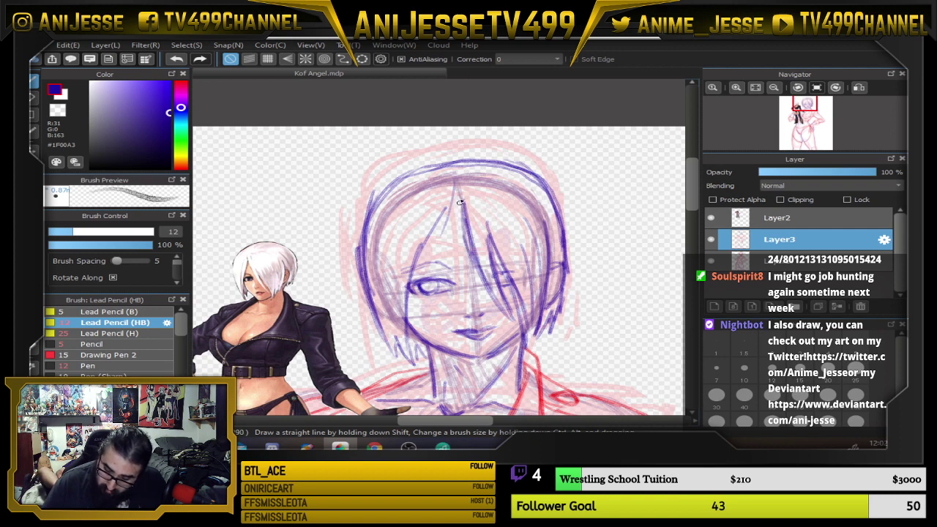
pyautogui.moveTo(454, 210)
pyautogui.mouseDown()
pyautogui.moveTo(430, 269)
pyautogui.moveTo(416, 279)
pyautogui.moveTo(408, 363)
pyautogui.moveTo(421, 370)
pyautogui.moveTo(370, 295)
pyautogui.mouseUp()
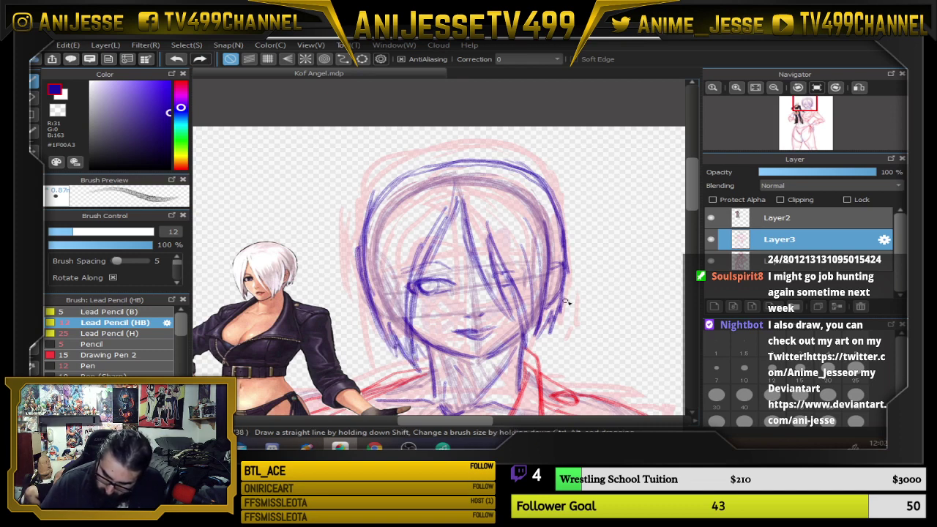
pyautogui.moveTo(559, 308)
pyautogui.mouseDown()
pyautogui.moveTo(538, 336)
pyautogui.moveTo(524, 336)
pyautogui.mouseUp()
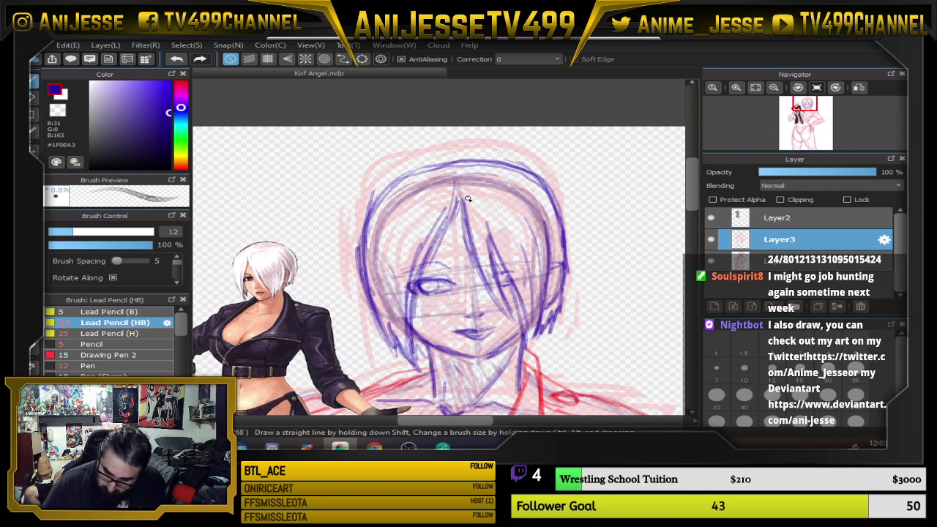
# Erase stray lines around the parting and fringe, and redraw the blue fringe strands across the covered eye
pyautogui.press('e')
pyautogui.moveTo(464, 187); pyautogui.dragTo(415, 265)
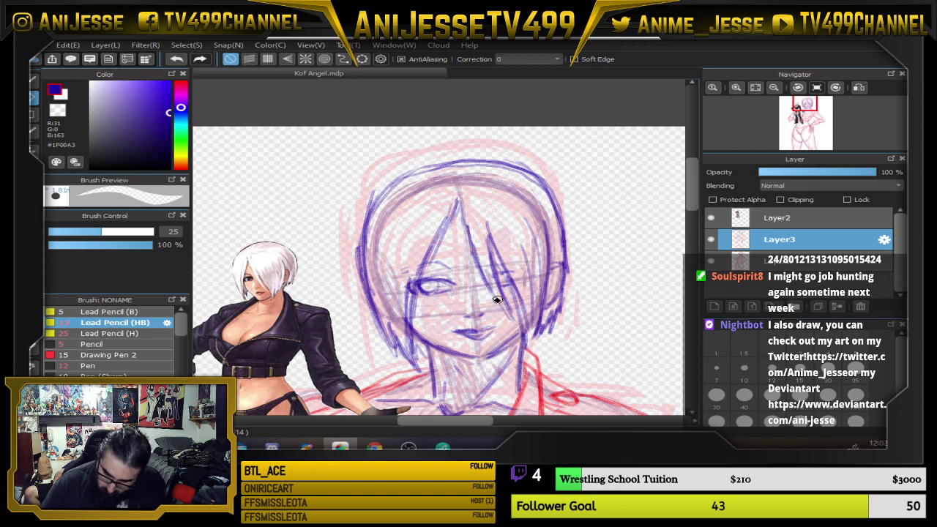
pyautogui.press('b')
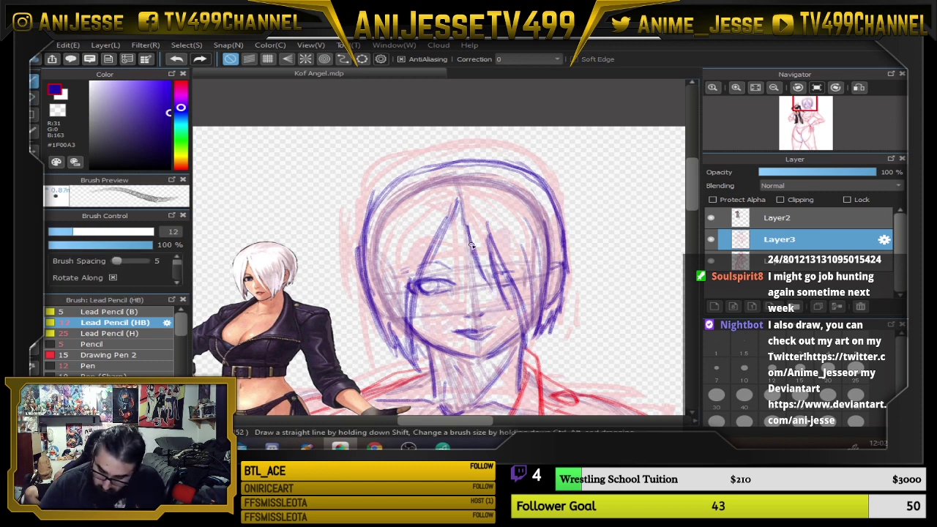
pyautogui.moveTo(471, 245); pyautogui.dragTo(511, 306)
pyautogui.moveTo(477, 263); pyautogui.dragTo(515, 311)
pyautogui.moveTo(483, 222)
pyautogui.mouseDown()
pyautogui.moveTo(517, 295)
pyautogui.moveTo(505, 283)
pyautogui.moveTo(516, 281)
pyautogui.moveTo(510, 296)
pyautogui.moveTo(524, 297)
pyautogui.moveTo(531, 344)
pyautogui.moveTo(523, 265)
pyautogui.mouseUp()
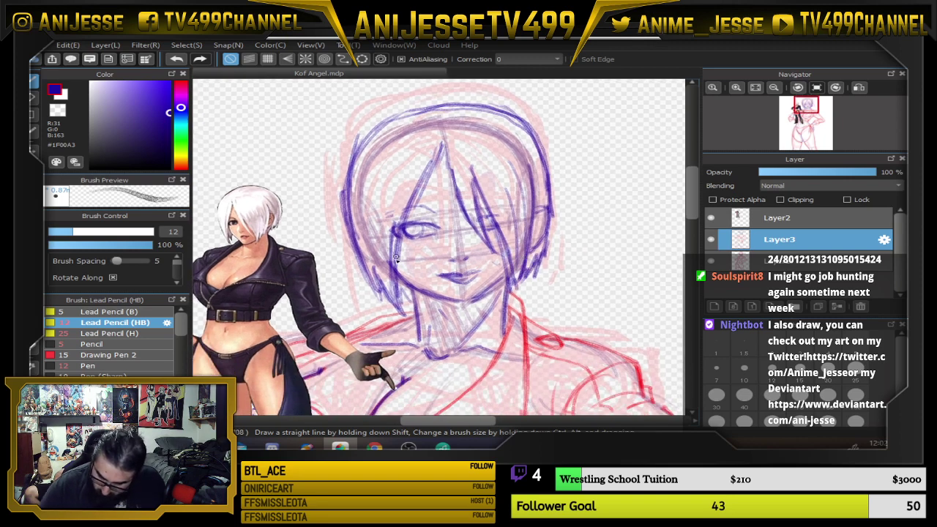
pyautogui.moveTo(396, 255); pyautogui.dragTo(414, 288)
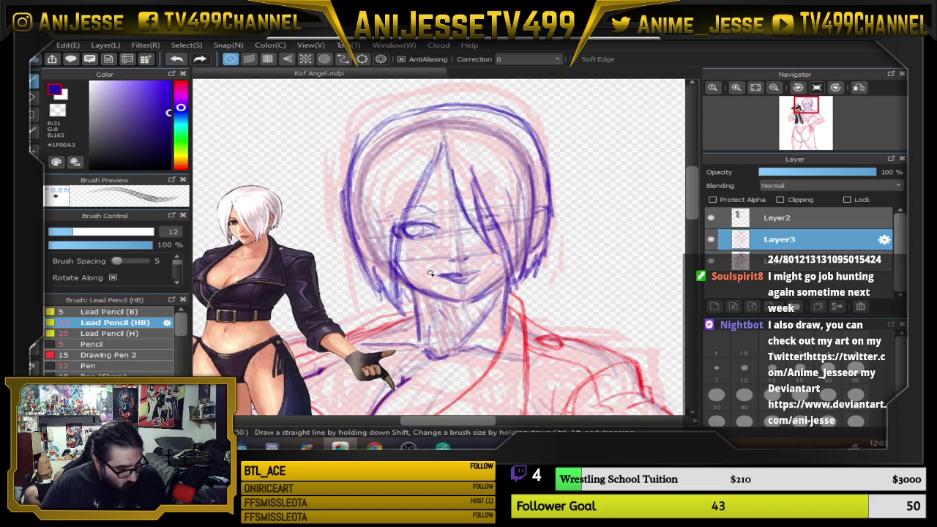
pyautogui.hotkey('ctrl', 'z')
pyautogui.press('e')
pyautogui.moveTo(415, 284)
pyautogui.mouseDown()
pyautogui.moveTo(402, 275)
pyautogui.moveTo(416, 299)
pyautogui.mouseUp()
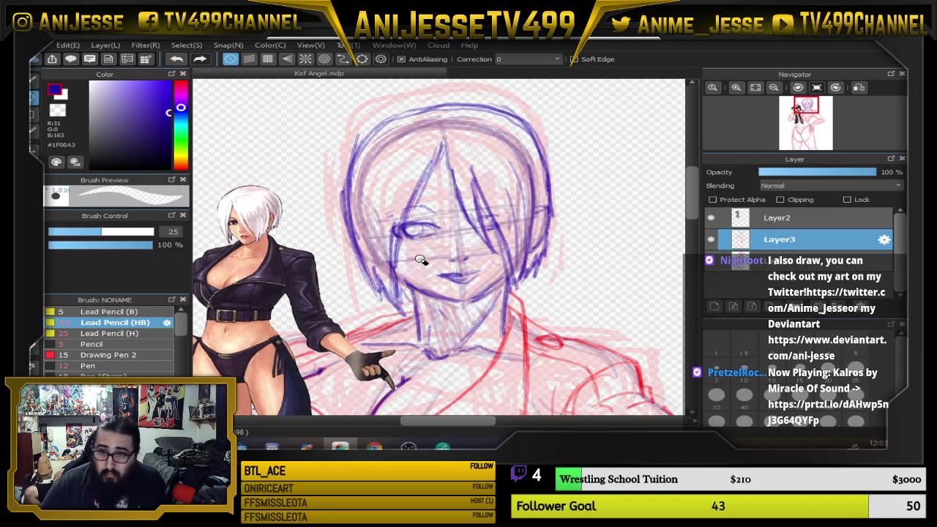
pyautogui.press('b')
pyautogui.moveTo(398, 269)
pyautogui.mouseDown()
pyautogui.moveTo(421, 290)
pyautogui.moveTo(414, 287)
pyautogui.moveTo(428, 315)
pyautogui.mouseUp()
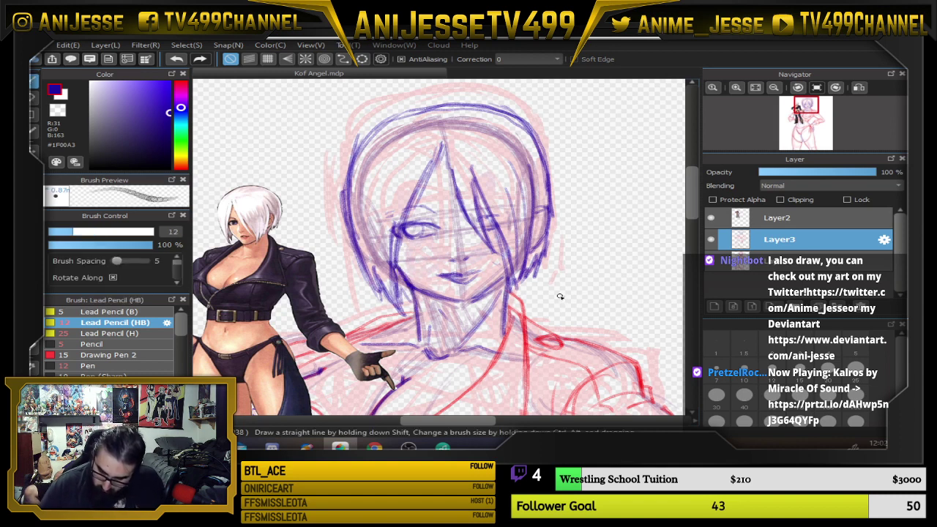
pyautogui.hotkey('ctrl', 'z')
pyautogui.hotkey('ctrl', 'z')
# Add pointed blue hair tips beside the jaw on the visible-eye side and light strands along the outer hair
pyautogui.moveTo(401, 280); pyautogui.dragTo(414, 302)
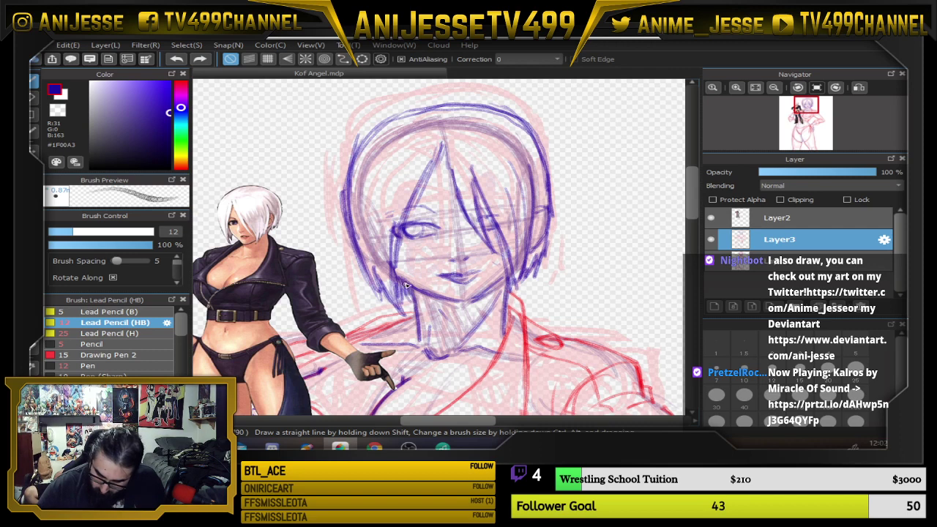
pyautogui.moveTo(397, 266); pyautogui.dragTo(409, 284)
pyautogui.moveTo(379, 154)
pyautogui.mouseDown()
pyautogui.moveTo(364, 205)
pyautogui.moveTo(371, 257)
pyautogui.mouseUp()
pyautogui.moveTo(361, 248); pyautogui.dragTo(407, 132)
pyautogui.moveTo(483, 130); pyautogui.dragTo(524, 180)
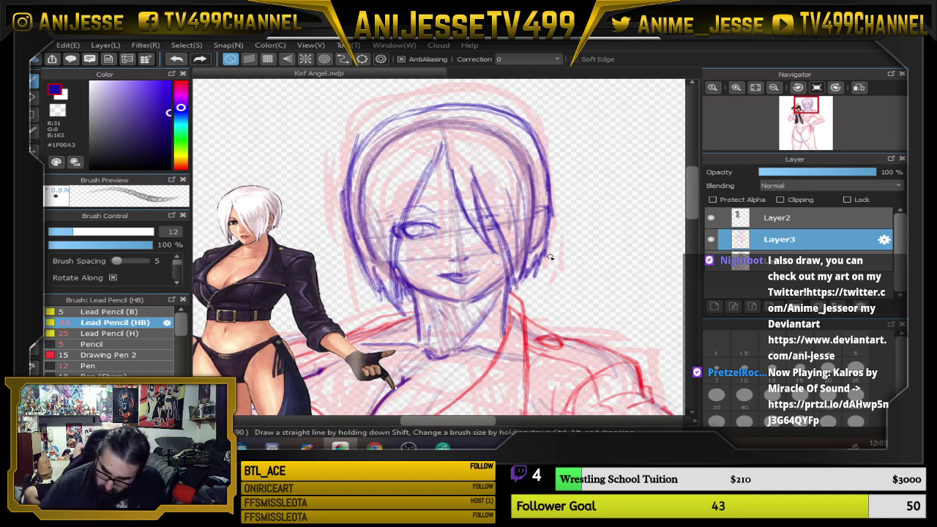
# Move the character reference on Layer2 to the canvas's upper corner away from the figure, and hide that layer
pyautogui.scroll(-2, 550, 257)
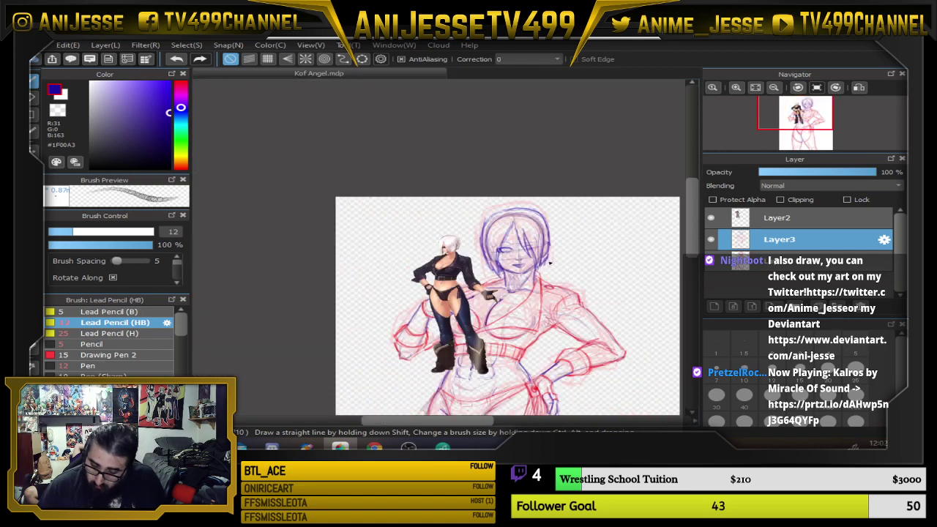
pyautogui.moveTo(543, 259); pyautogui.dragTo(454, 192)
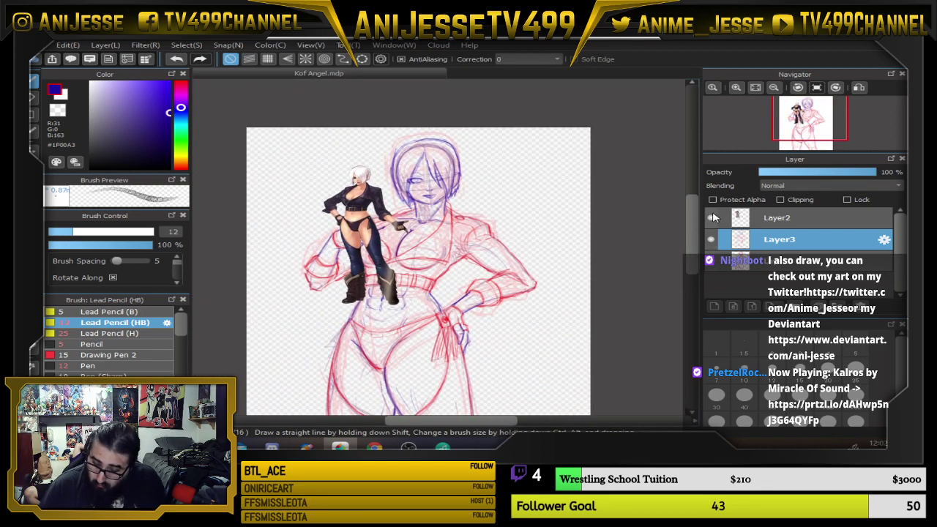
pyautogui.click(819, 218)
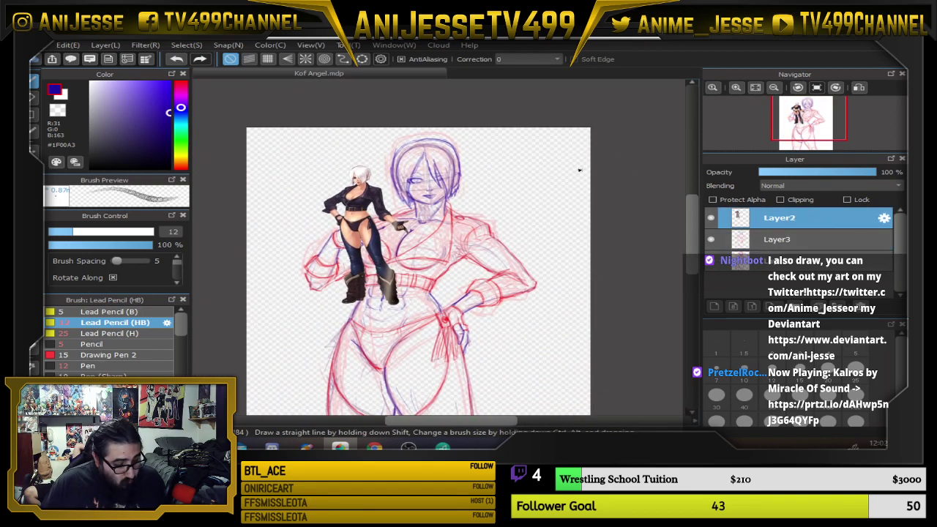
pyautogui.press('v')
pyautogui.moveTo(368, 247); pyautogui.dragTo(302, 210)
pyautogui.click(711, 217)
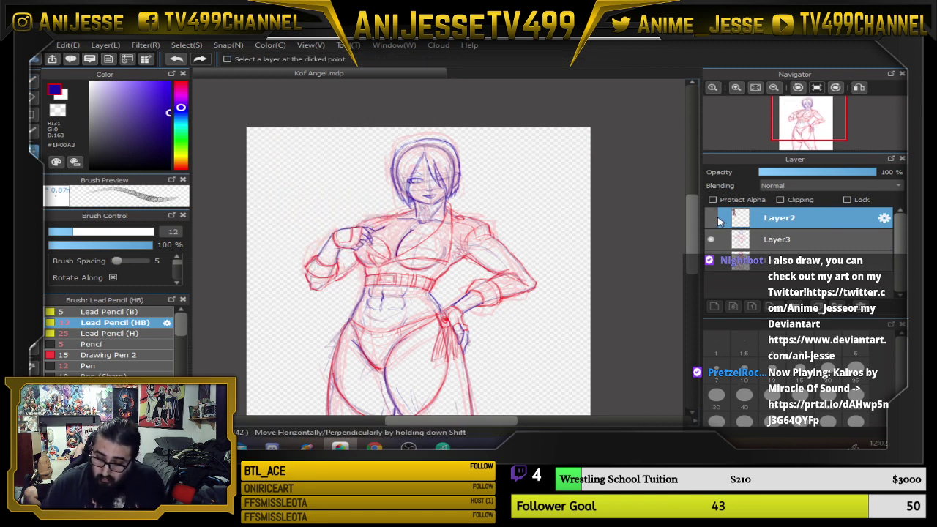
# Put the rough sketch on Layer1 into a new folder below Layer3, hide the folder, and make Layer3 active
pyautogui.click(801, 243)
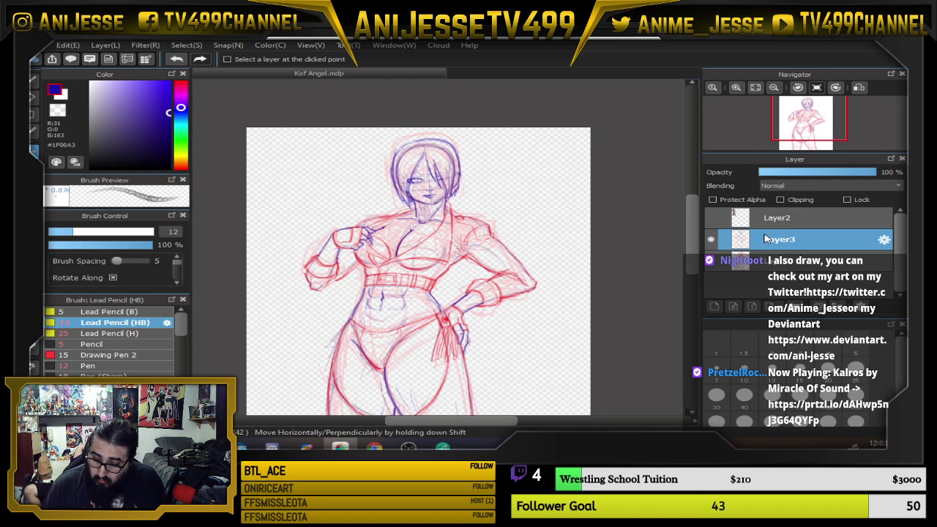
pyautogui.doubleClick(713, 240)
pyautogui.click(713, 239)
pyautogui.click(712, 241)
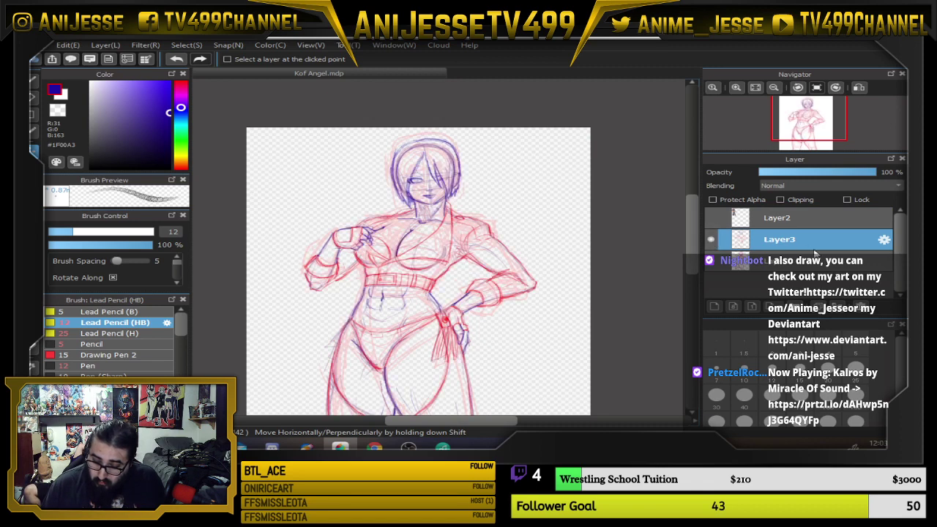
pyautogui.click(816, 258)
pyautogui.click(797, 306)
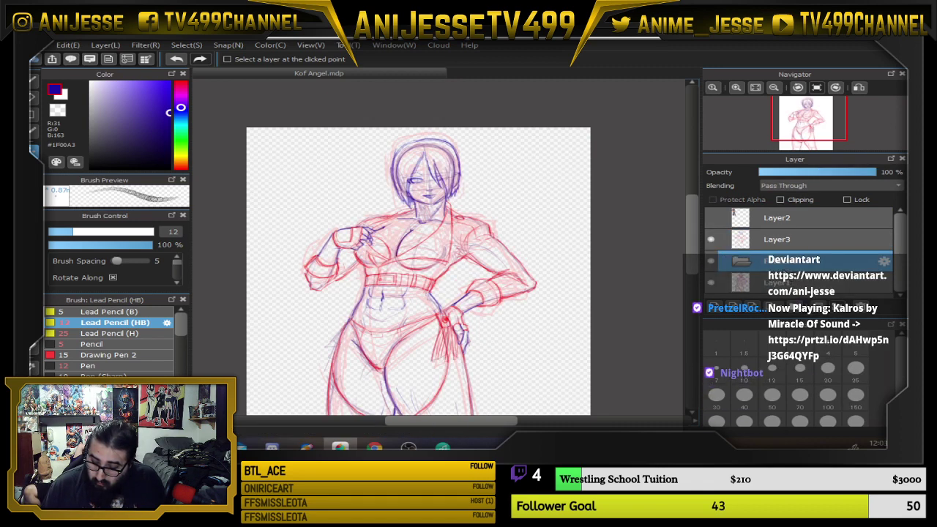
pyautogui.moveTo(777, 287); pyautogui.dragTo(776, 261)
pyautogui.click(744, 261)
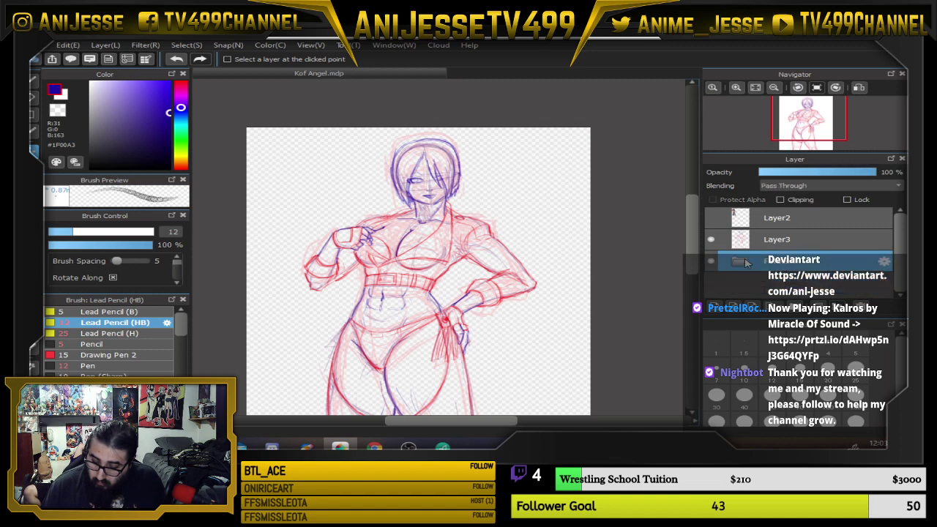
pyautogui.click(712, 261)
pyautogui.click(814, 239)
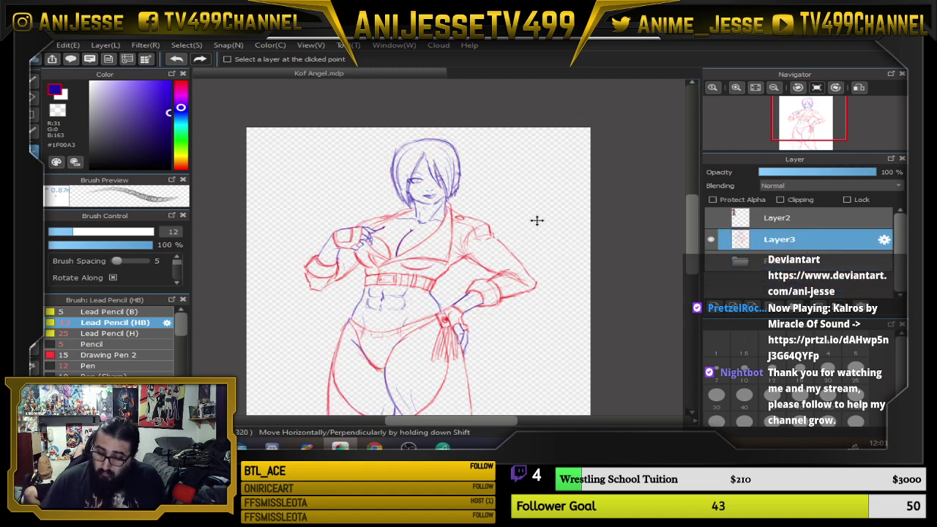
# Lower the opacity of Layer3 to 38%
pyautogui.scroll(-2, 444, 245)
pyautogui.moveTo(445, 245); pyautogui.dragTo(404, 214)
pyautogui.scroll(2, 398, 223)
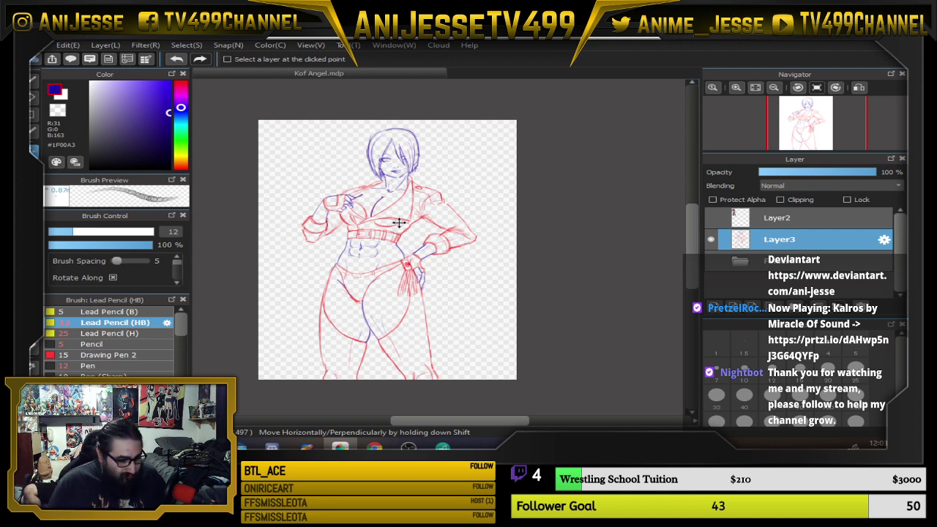
pyautogui.press('b')
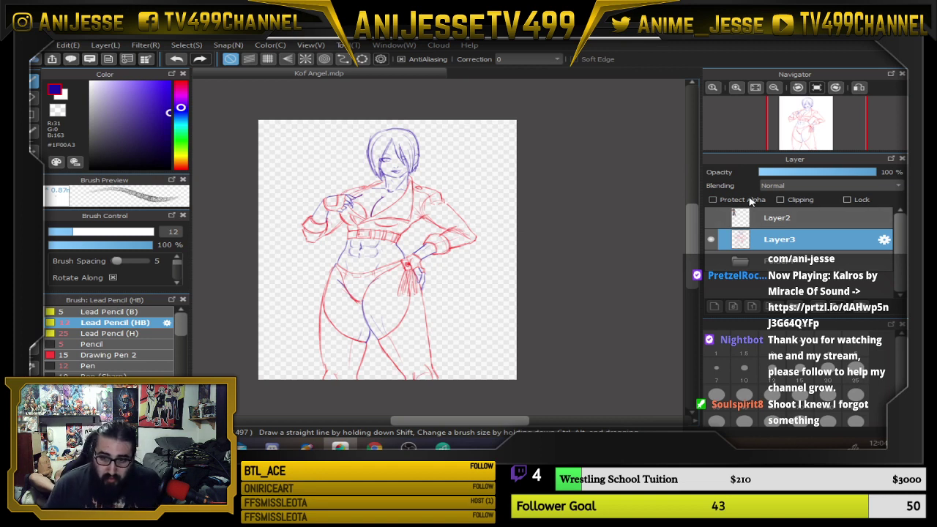
pyautogui.click(803, 172)
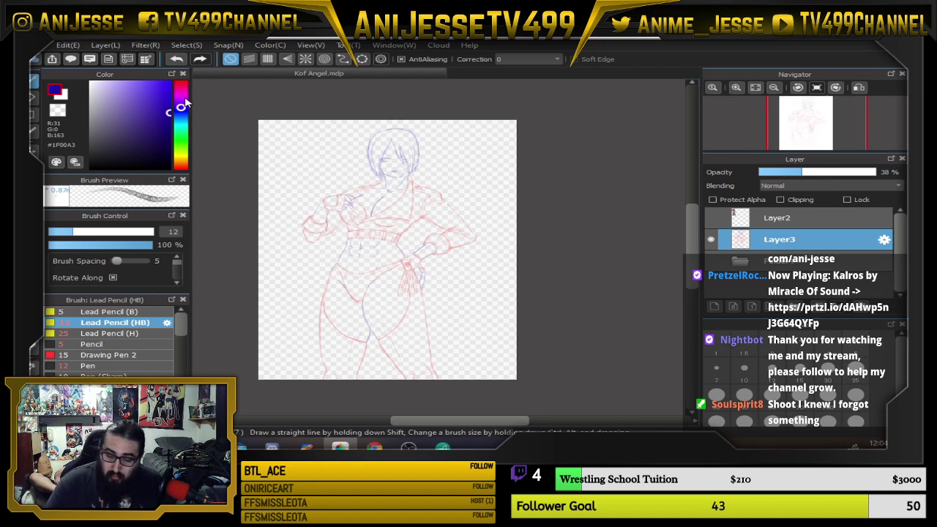
# Restore Layer3 to 100% opacity and set the drawing colour to bright magenta, #FB00FF
pyautogui.moveTo(183, 109)
pyautogui.mouseDown()
pyautogui.moveTo(183, 95)
pyautogui.moveTo(169, 129)
pyautogui.mouseUp()
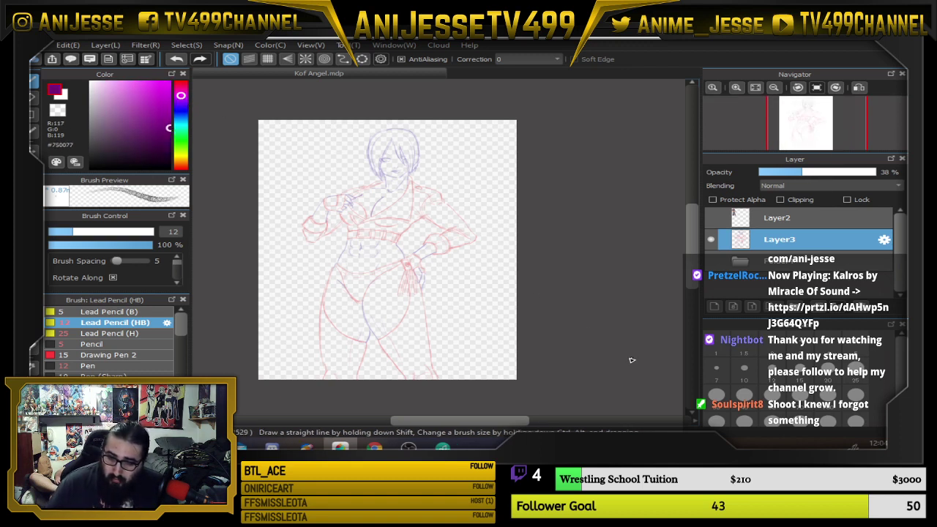
pyautogui.click(829, 220)
pyautogui.click(825, 236)
pyautogui.moveTo(835, 173); pyautogui.dragTo(882, 173)
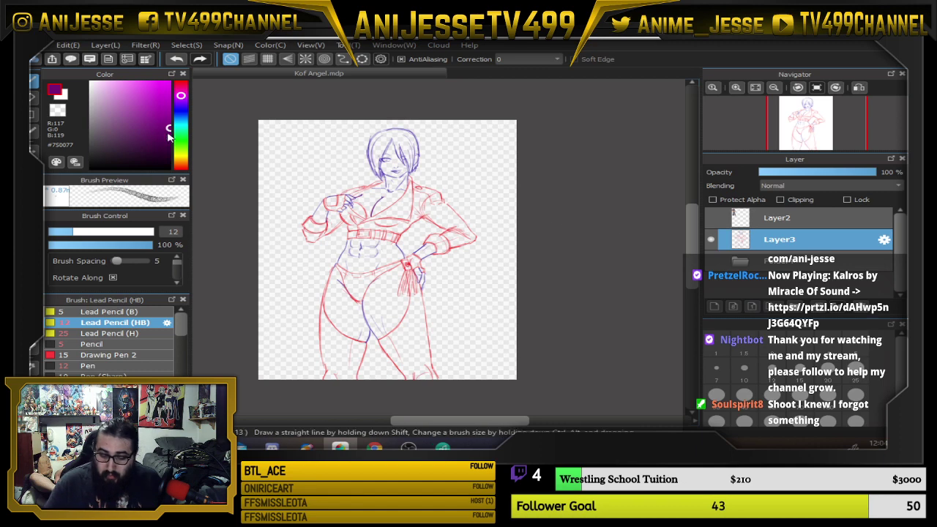
pyautogui.moveTo(167, 132); pyautogui.dragTo(169, 82)
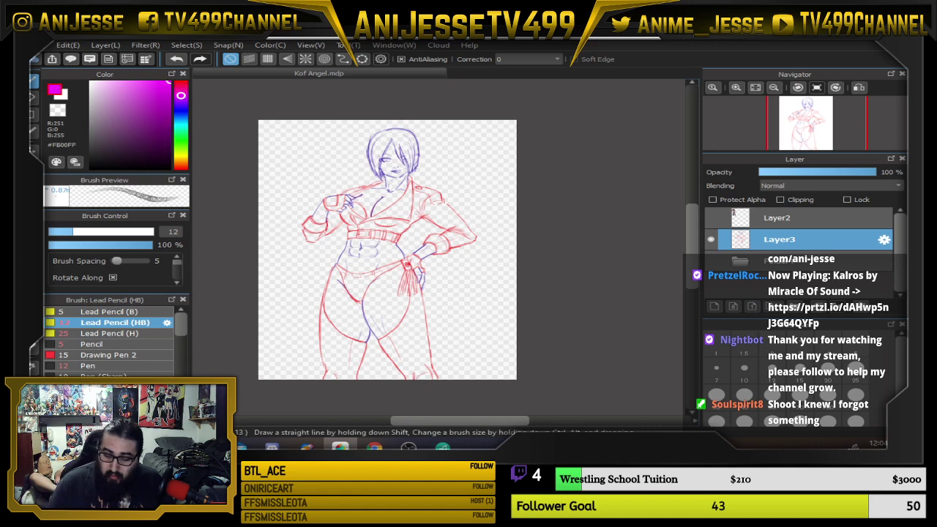
# Select Layer3's line art, recolour it with a magenta rectangle fill across the whole canvas, and clear the selection
pyautogui.keyDown('ctrl'); pyautogui.click(744, 240); pyautogui.keyUp('ctrl')
pyautogui.click(33, 148)
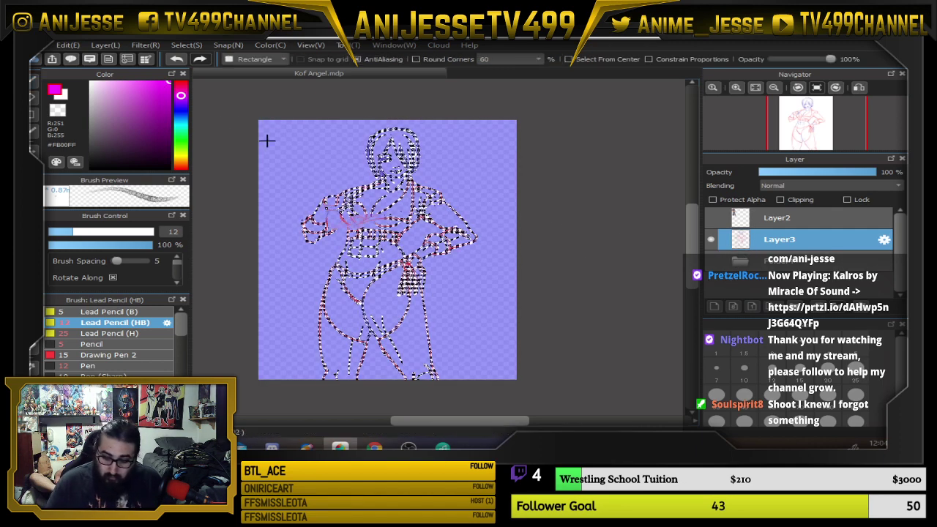
pyautogui.moveTo(230, 95)
pyautogui.mouseDown()
pyautogui.moveTo(312, 389)
pyautogui.moveTo(565, 398)
pyautogui.moveTo(585, 387)
pyautogui.mouseUp()
pyautogui.hotkey('ctrl', 'd')
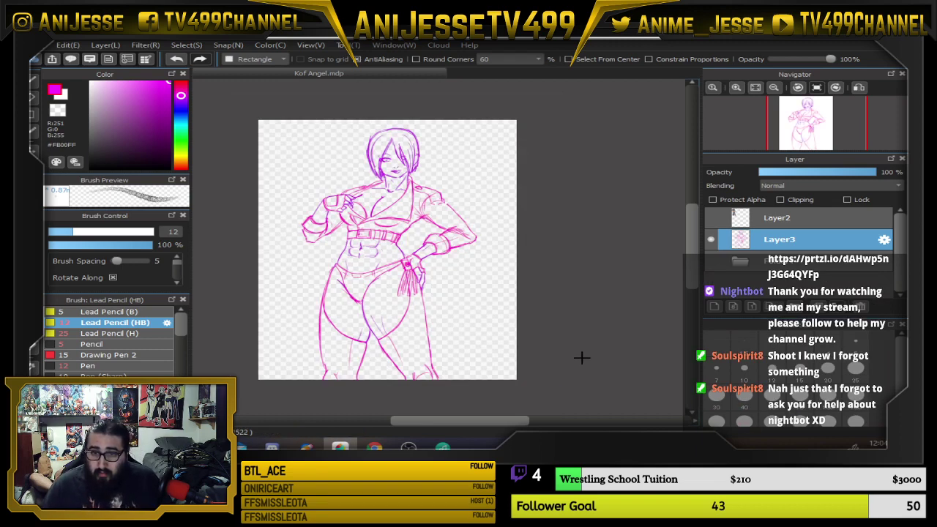
pyautogui.scroll(3, 444, 203)
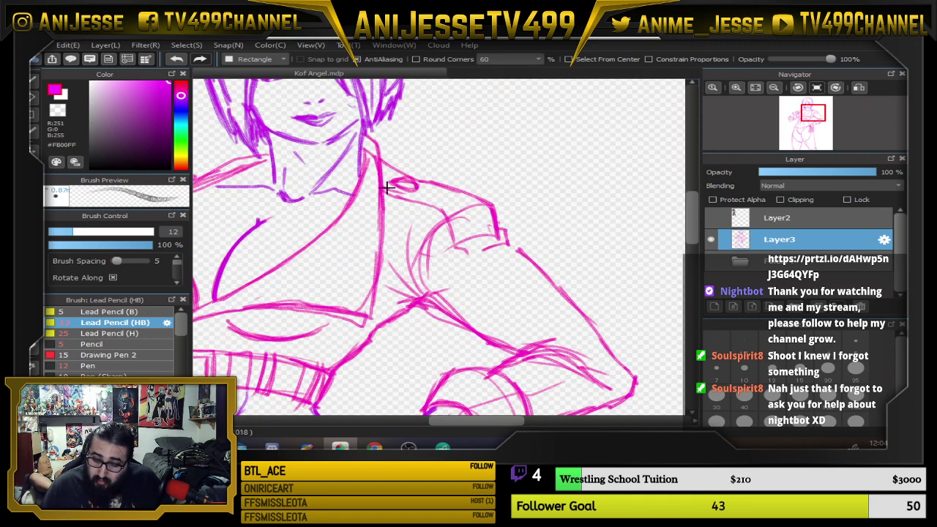
pyautogui.scroll(-5, 375, 190)
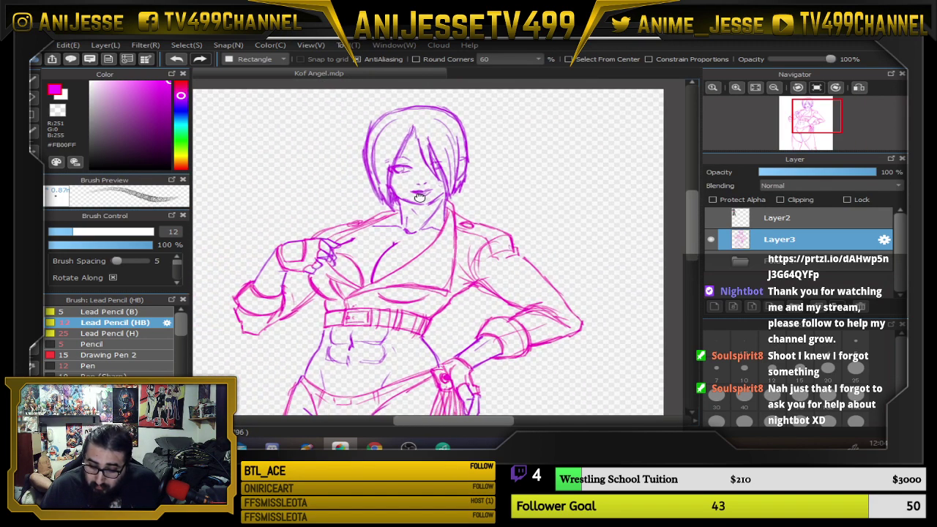
pyautogui.scroll(-2, 421, 213)
pyautogui.scroll(4, 421, 213)
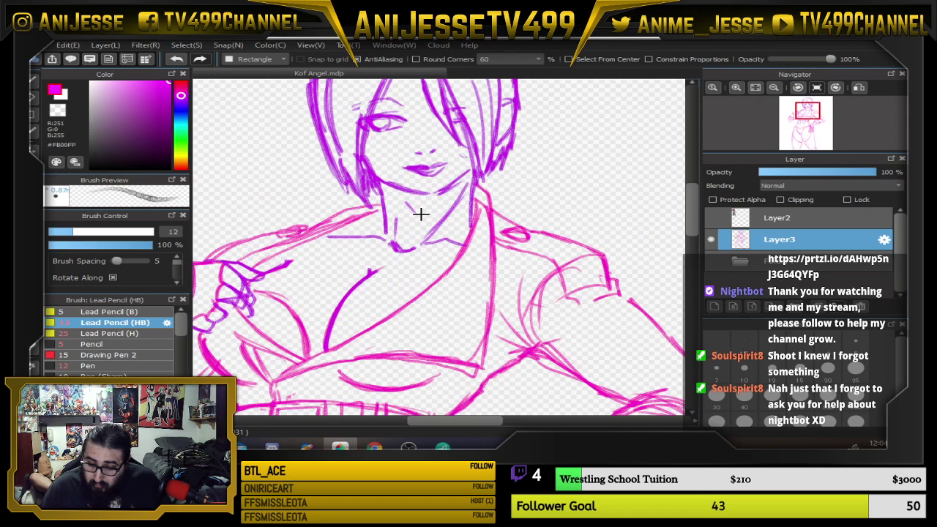
pyautogui.scroll(-3, 421, 213)
pyautogui.scroll(1, 395, 190)
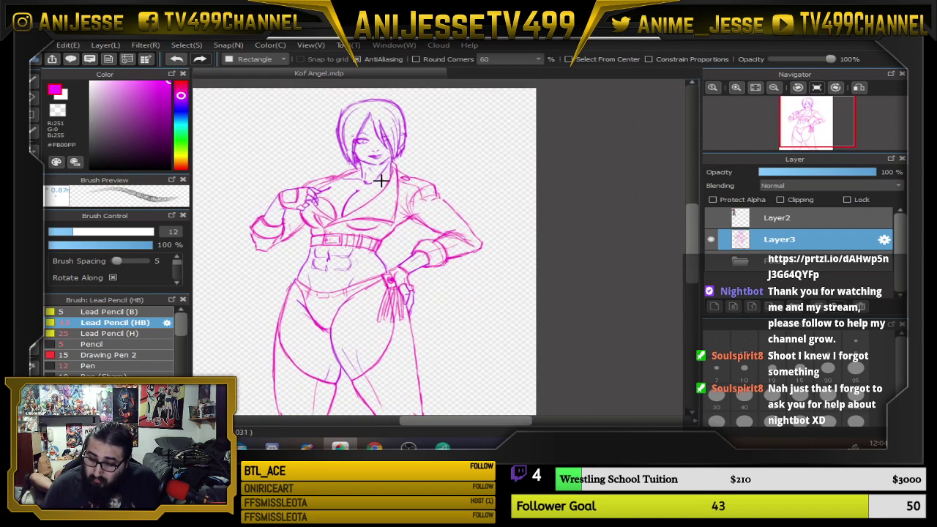
# Lower Layer3's opacity to 47% and add a new empty layer, Layer5, directly above it
pyautogui.click(813, 178)
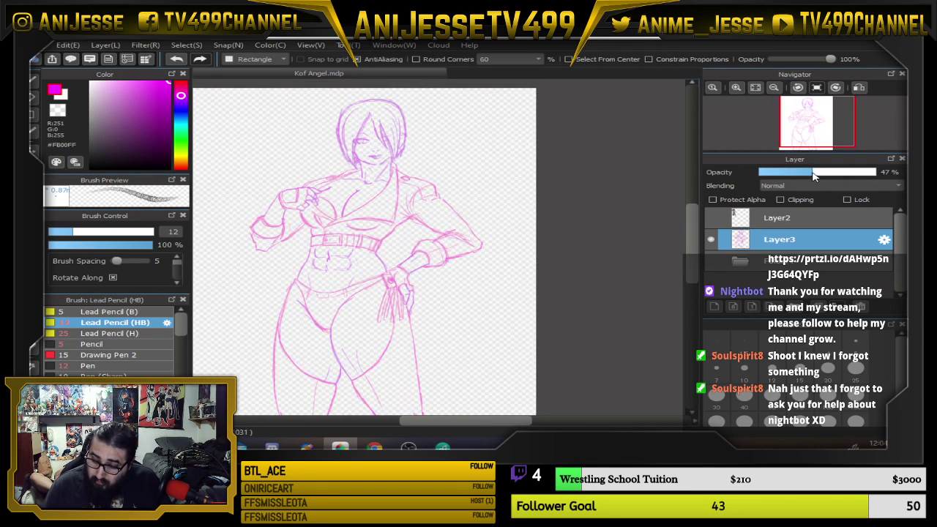
pyautogui.click(713, 307)
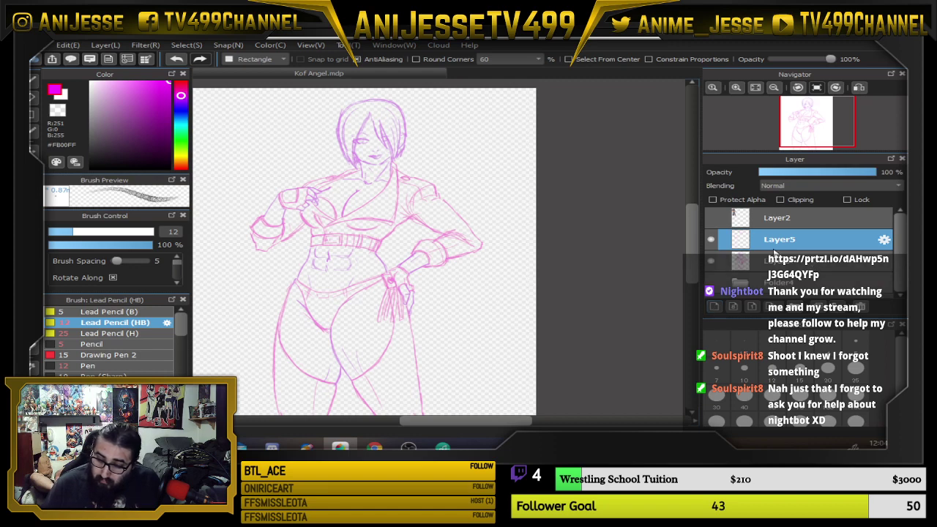
# Set the drawing colour to dark blue, #220099, and switch to the Lead Pencil (B) brush for freehand drawing
pyautogui.click(181, 107)
pyautogui.click(168, 116)
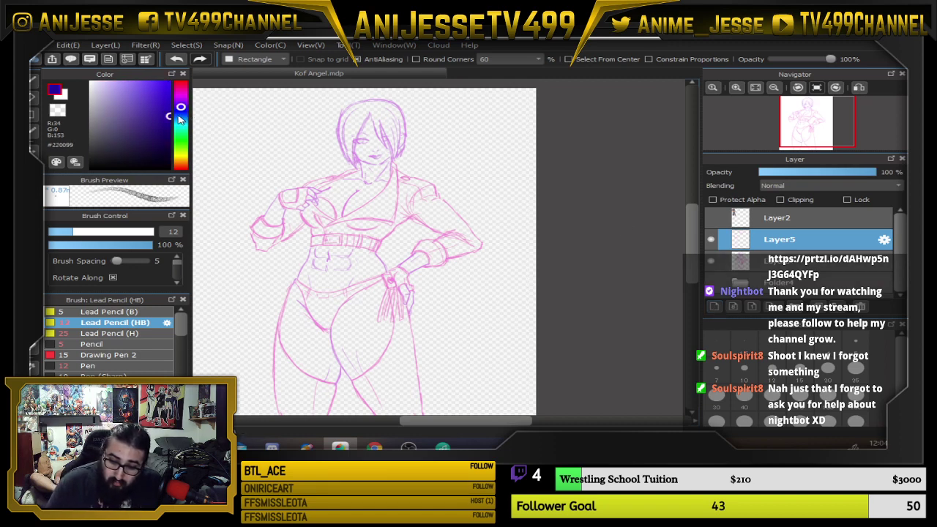
pyautogui.click(144, 312)
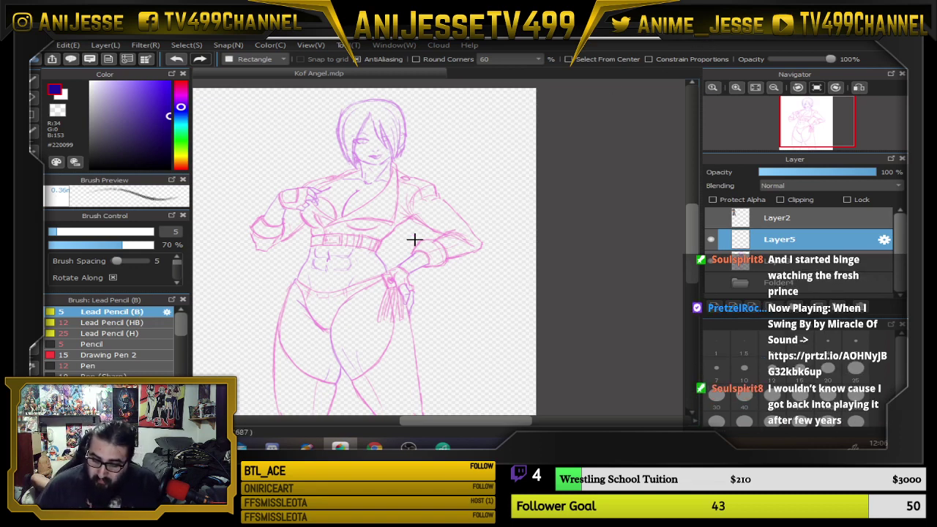
pyautogui.press('b')
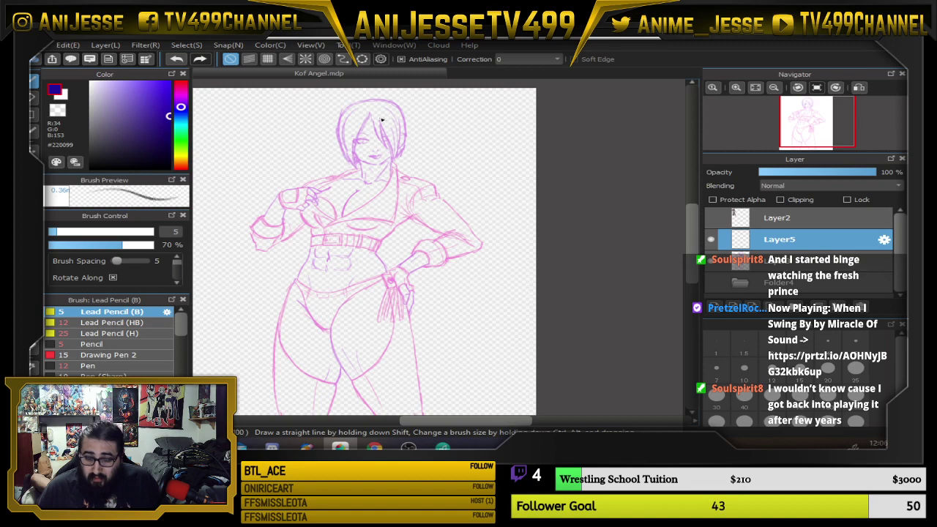
# Reduce the pencil size to 4 and trace the upper lip, mouth parting line and lower lip over the faded sketch on Layer5
pyautogui.moveTo(362, 139); pyautogui.dragTo(388, 177)
pyautogui.scroll(4, 388, 178)
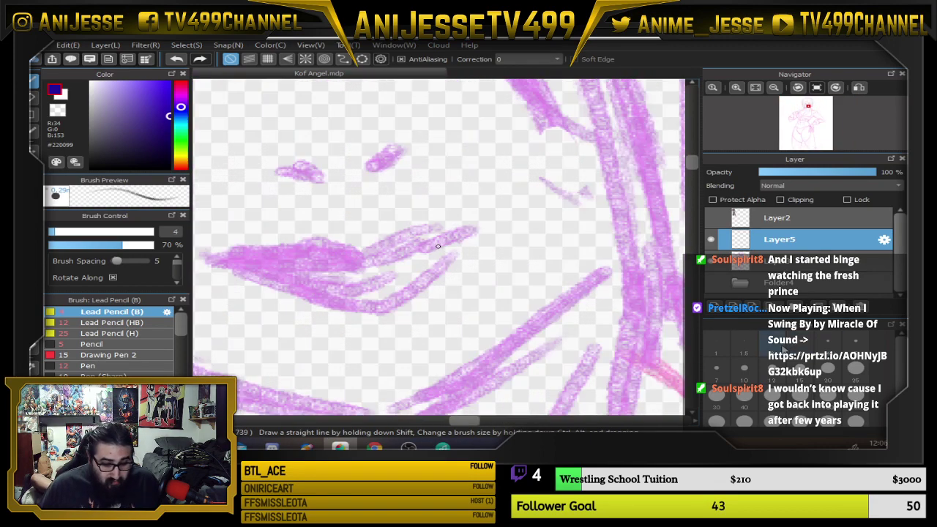
pyautogui.scroll(1, 392, 199)
pyautogui.moveTo(313, 103); pyautogui.dragTo(355, 172)
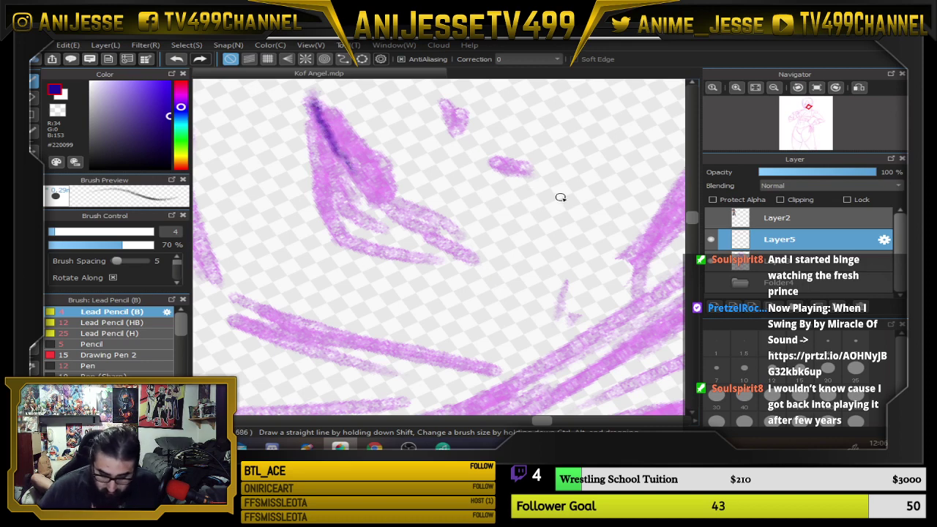
pyautogui.press('Up')
pyautogui.moveTo(218, 260)
pyautogui.mouseDown()
pyautogui.moveTo(368, 268)
pyautogui.moveTo(486, 222)
pyautogui.moveTo(423, 249)
pyautogui.mouseUp()
pyautogui.moveTo(313, 283)
pyautogui.mouseDown()
pyautogui.moveTo(358, 284)
pyautogui.moveTo(411, 266)
pyautogui.mouseUp()
pyautogui.moveTo(239, 267)
pyautogui.mouseDown()
pyautogui.moveTo(306, 305)
pyautogui.moveTo(332, 287)
pyautogui.moveTo(378, 313)
pyautogui.moveTo(393, 293)
pyautogui.moveTo(429, 290)
pyautogui.moveTo(455, 251)
pyautogui.moveTo(226, 264)
pyautogui.moveTo(440, 229)
pyautogui.mouseUp()
pyautogui.moveTo(461, 231); pyautogui.dragTo(507, 217)
pyautogui.scroll(-4, 236, 249)
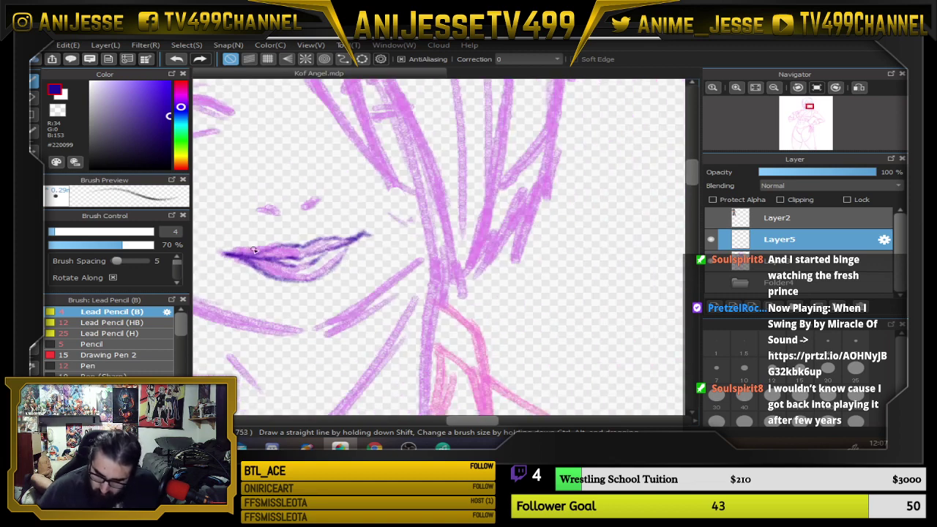
# Refine the mouth corner and close the lower lip's outline, undoing the stray stroke
pyautogui.moveTo(265, 265); pyautogui.dragTo(335, 284)
pyautogui.scroll(3, 388, 270)
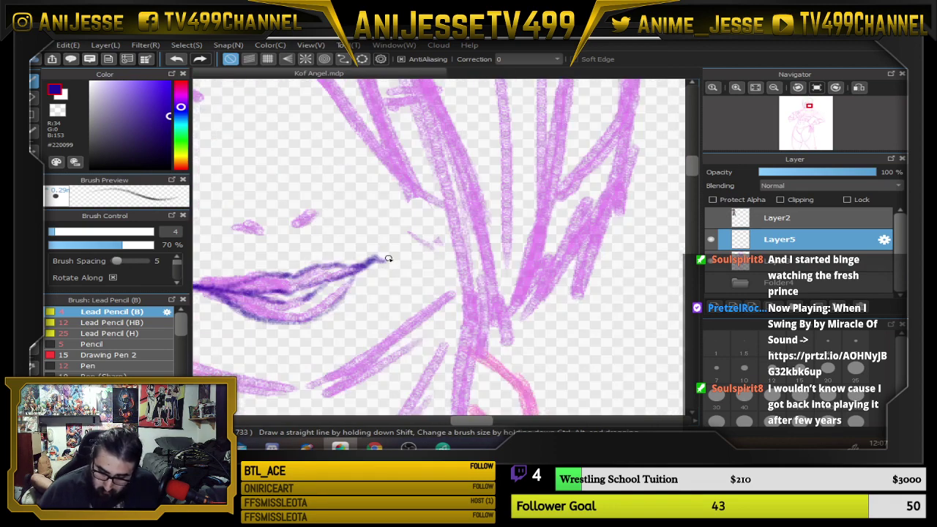
pyautogui.hotkey('ctrl', 'z')
pyautogui.moveTo(380, 262)
pyautogui.mouseDown()
pyautogui.moveTo(343, 267)
pyautogui.moveTo(366, 265)
pyautogui.mouseUp()
pyautogui.moveTo(281, 267); pyautogui.dragTo(373, 282)
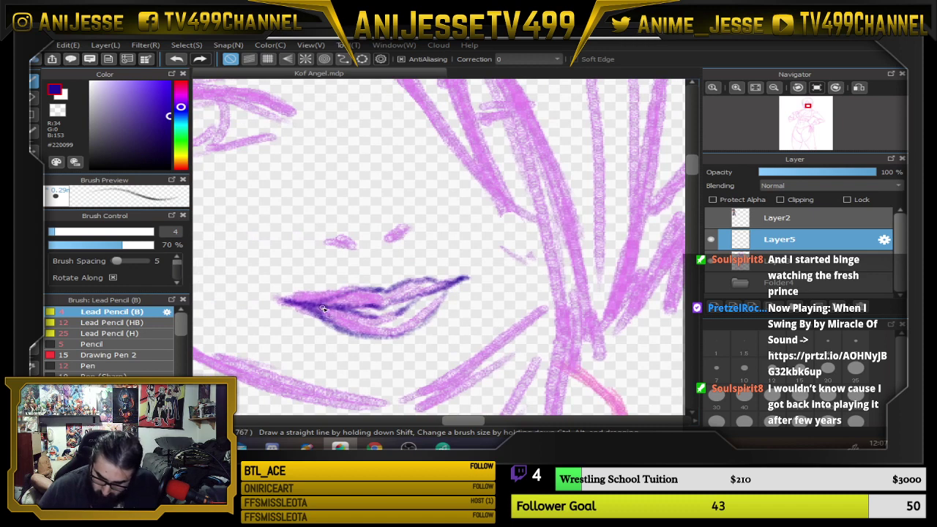
pyautogui.moveTo(324, 308); pyautogui.dragTo(355, 333)
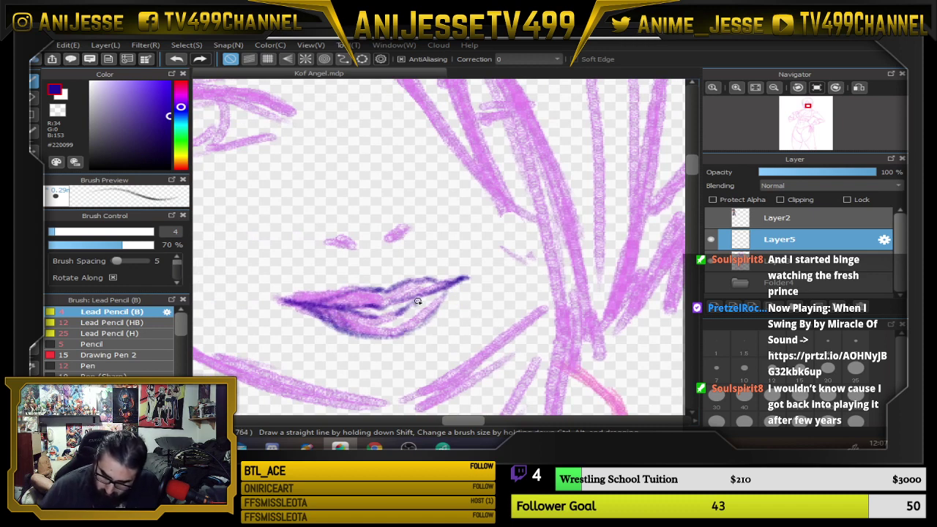
pyautogui.moveTo(411, 329)
pyautogui.mouseDown()
pyautogui.moveTo(456, 284)
pyautogui.moveTo(422, 320)
pyautogui.mouseUp()
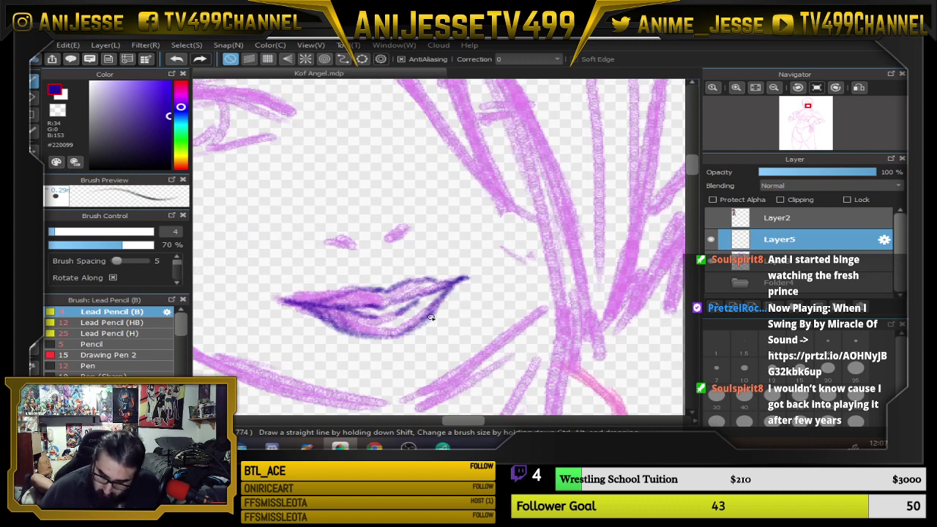
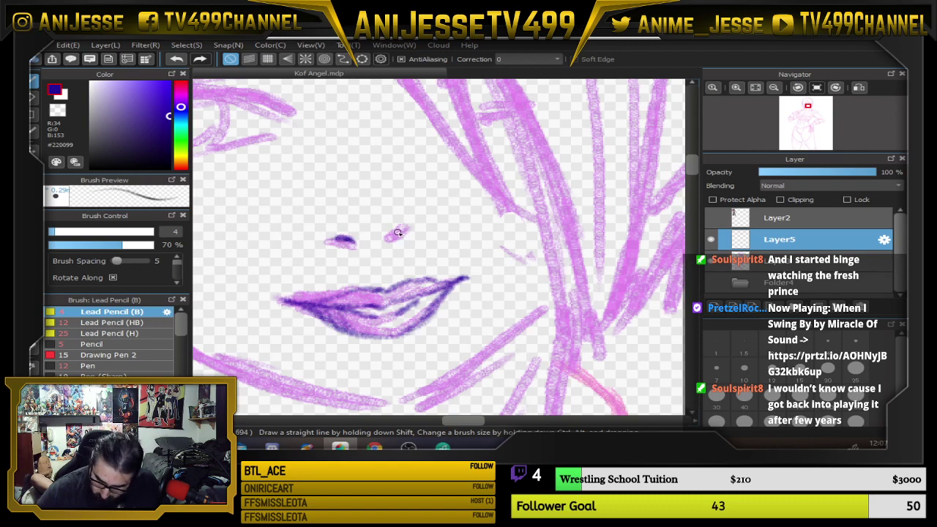
# Trace the nose with nostrils, underside and short bridge lines, plus a short line beside the visible eye's inner corner
pyautogui.moveTo(410, 224); pyautogui.dragTo(380, 177)
pyautogui.moveTo(435, 157); pyautogui.dragTo(429, 245)
pyautogui.moveTo(368, 204); pyautogui.dragTo(384, 168)
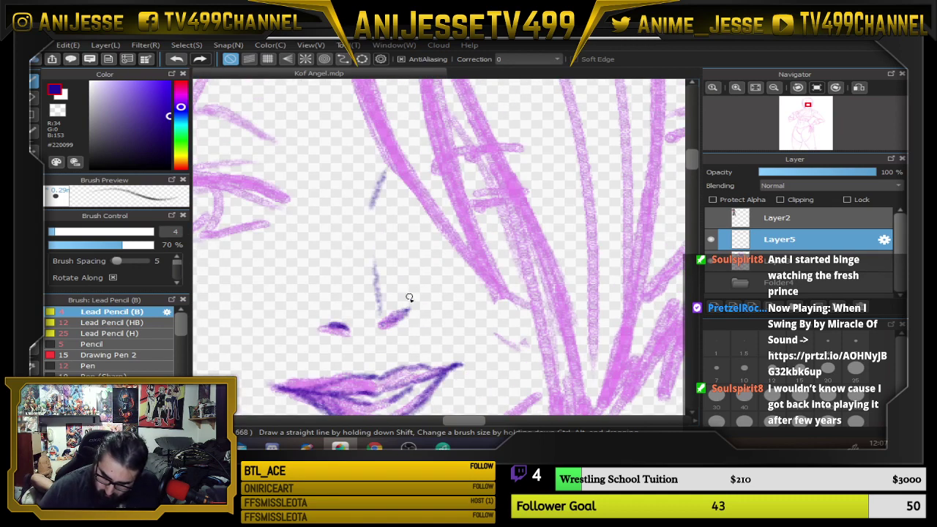
pyautogui.moveTo(377, 293); pyautogui.dragTo(377, 331)
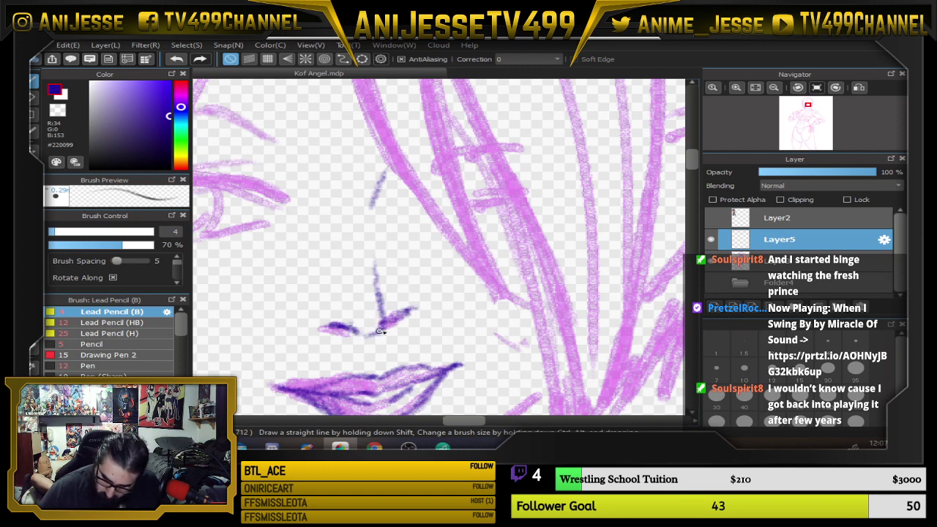
pyautogui.scroll(-3, 414, 310)
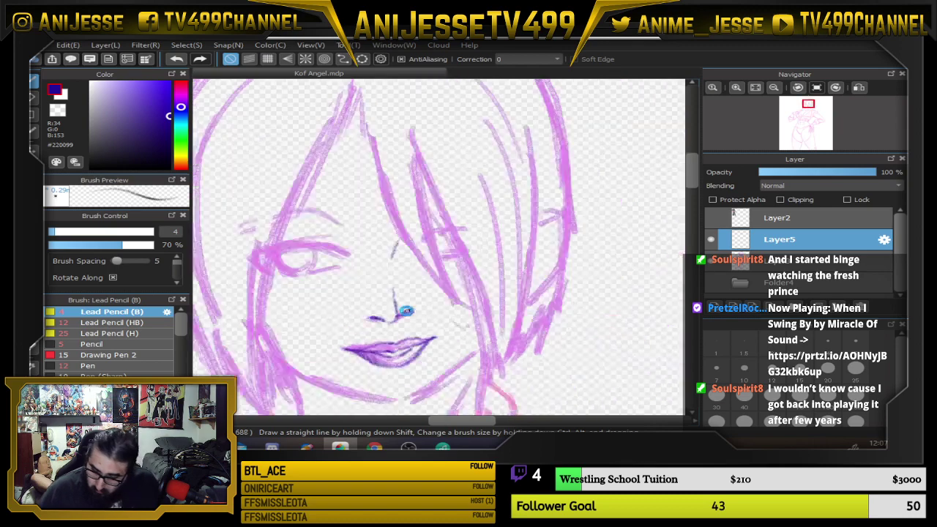
pyautogui.moveTo(435, 322); pyautogui.dragTo(406, 278)
pyautogui.scroll(2, 362, 256)
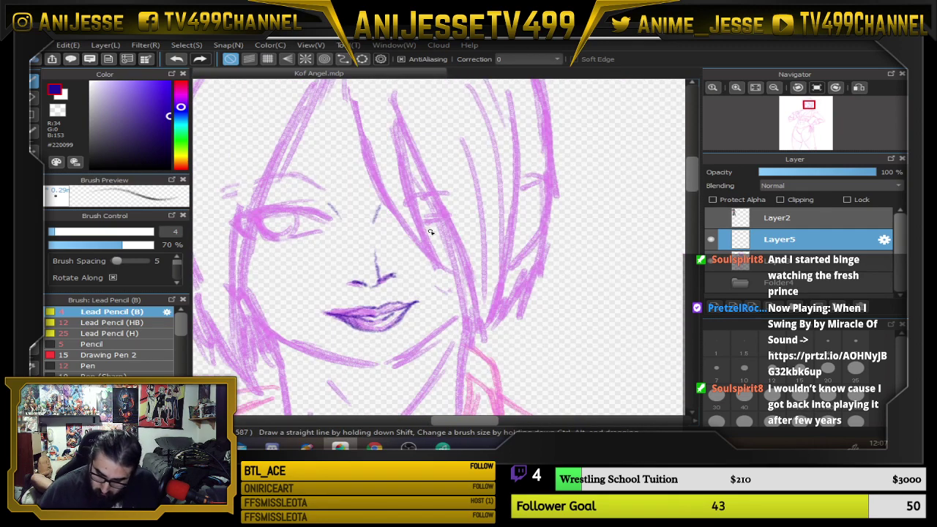
# Show the reference image on Layer2 and examine the character's face and hair against the sketch
pyautogui.scroll(-4, 432, 232)
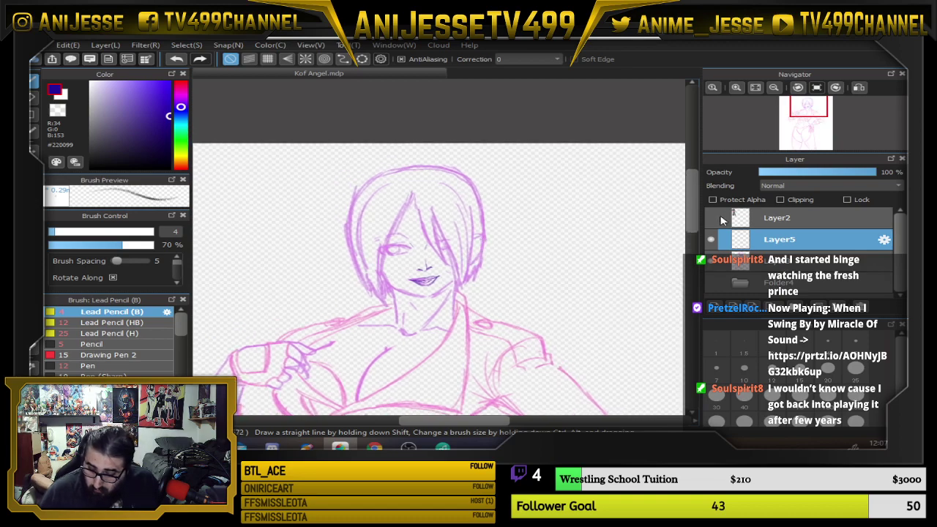
pyautogui.click(711, 218)
pyautogui.scroll(-3, 476, 255)
pyautogui.scroll(5, 287, 231)
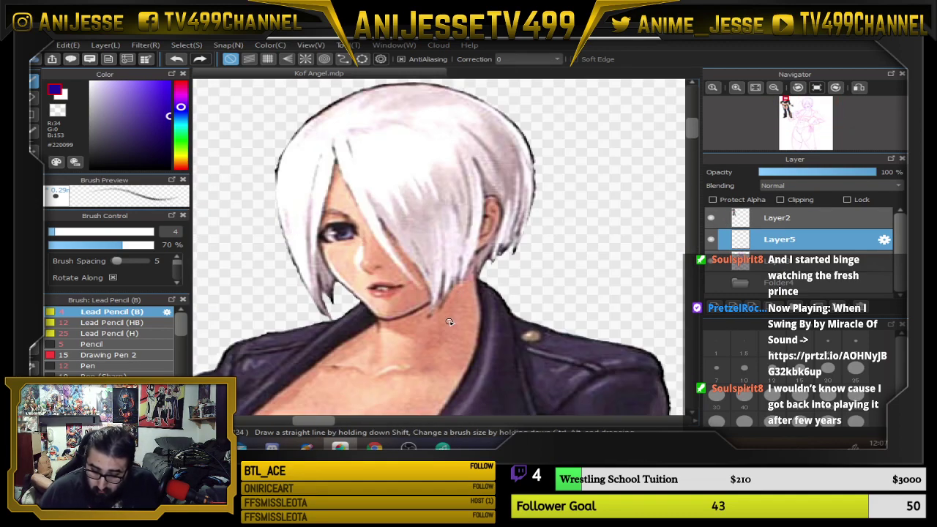
pyautogui.scroll(-5, 449, 322)
pyautogui.scroll(2, 314, 216)
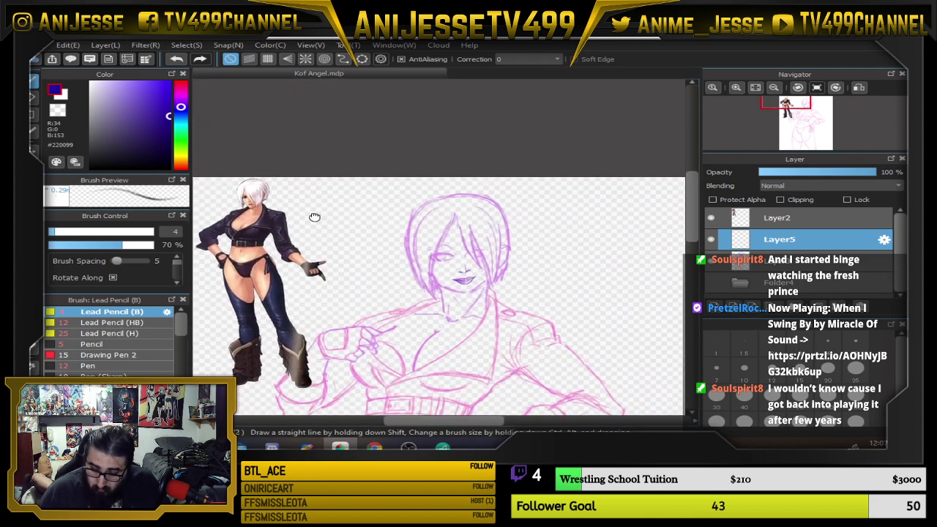
pyautogui.scroll(4, 241, 207)
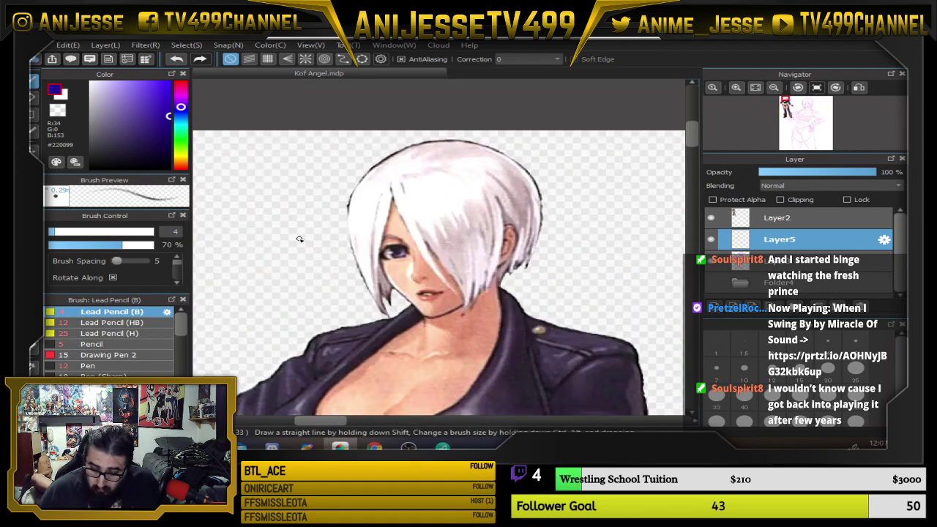
pyautogui.scroll(-5, 300, 239)
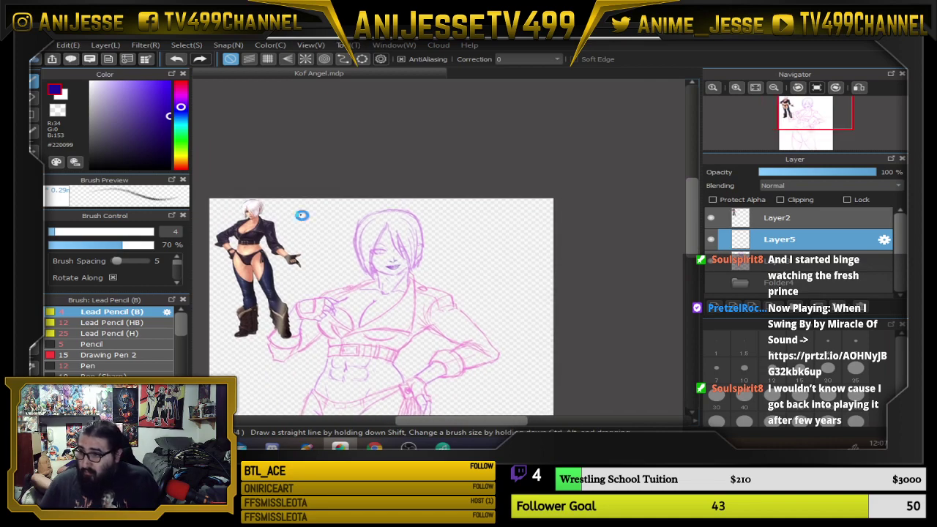
pyautogui.scroll(6, 366, 227)
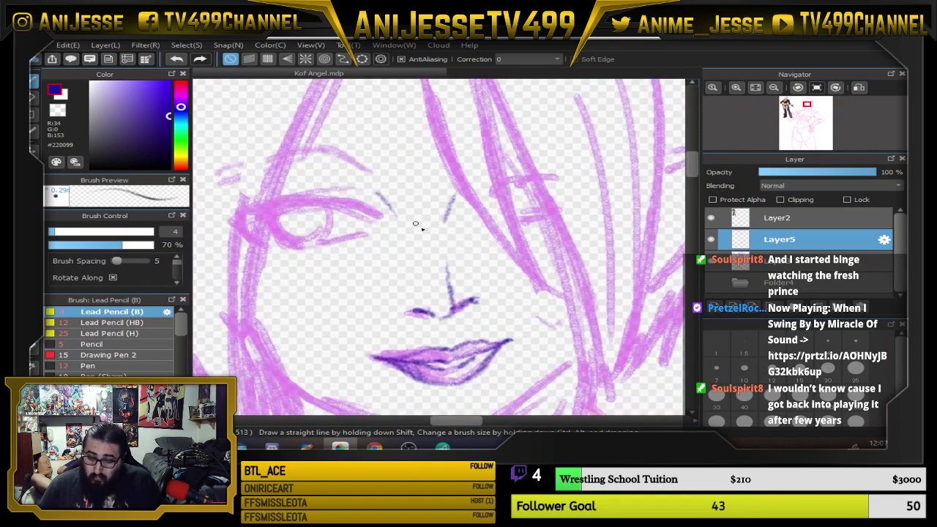
# Set the pencil size to 5, lower Layer3's opacity to 40%, and make Layer5 active again
pyautogui.moveTo(402, 330); pyautogui.dragTo(347, 259)
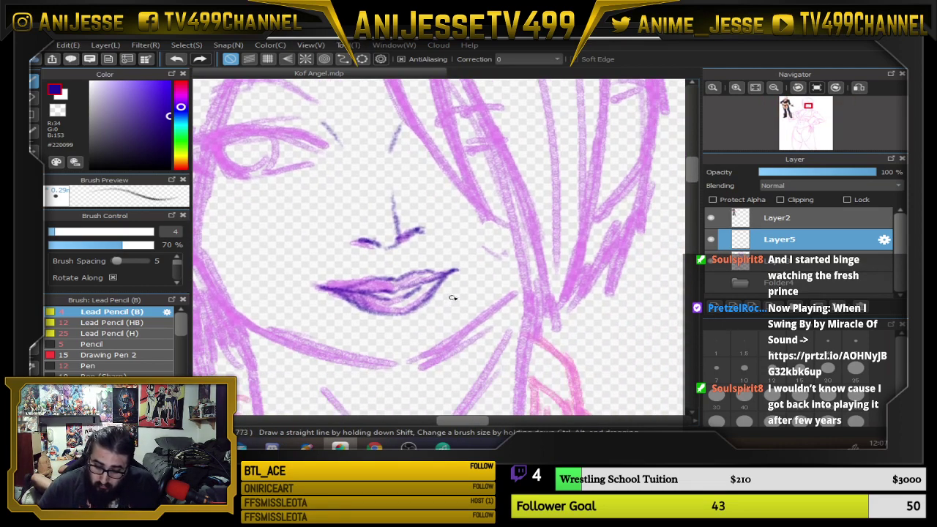
pyautogui.click(847, 346)
pyautogui.moveTo(423, 338); pyautogui.dragTo(458, 320)
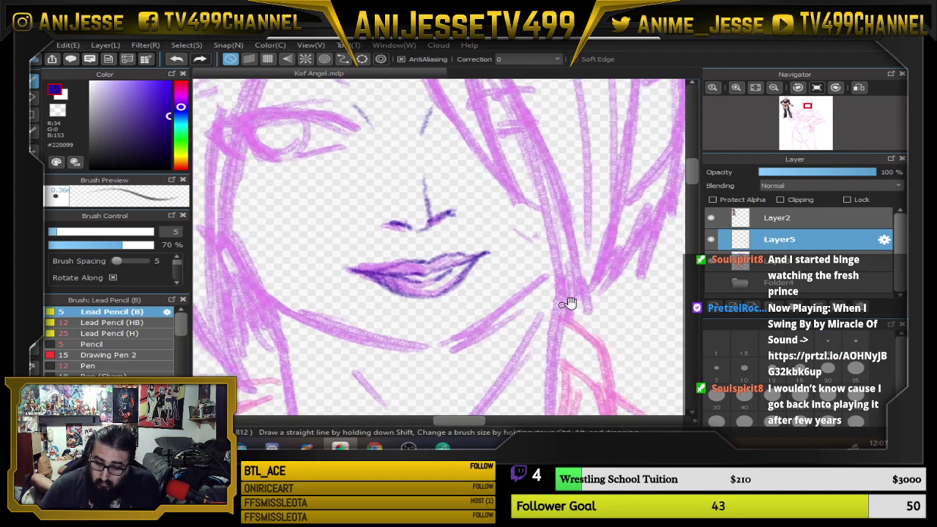
pyautogui.click(809, 263)
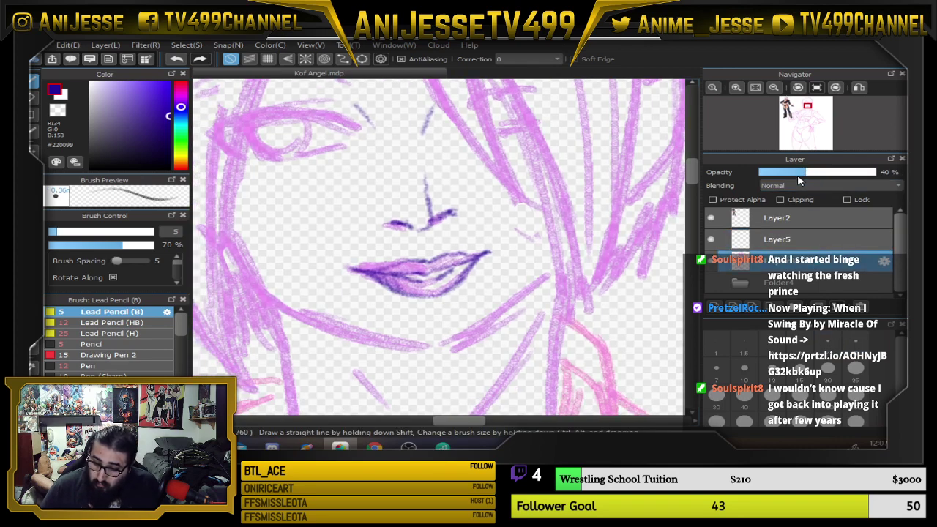
pyautogui.click(771, 246)
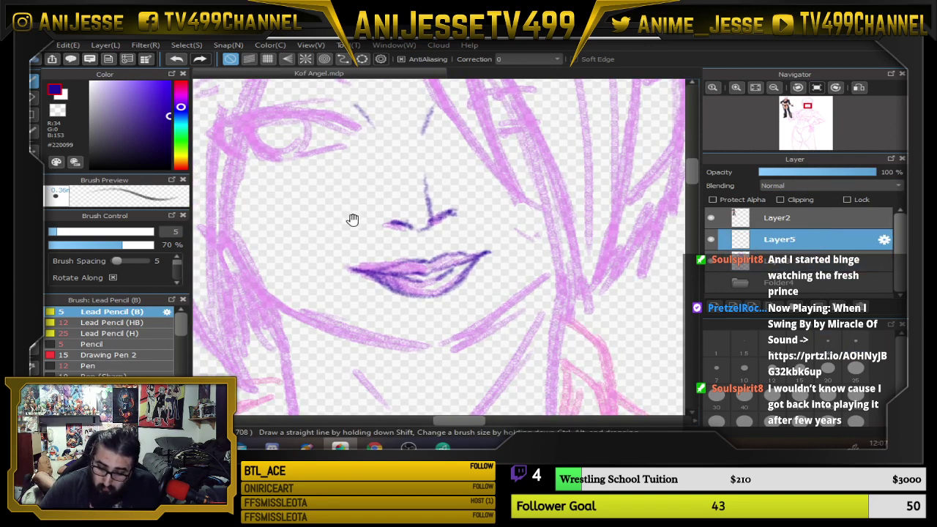
# Trace the visible eye's upper lash line, eyelid crease and lower edge in dark blue on Layer5
pyautogui.moveTo(353, 220); pyautogui.dragTo(401, 328)
pyautogui.scroll(1, 390, 250)
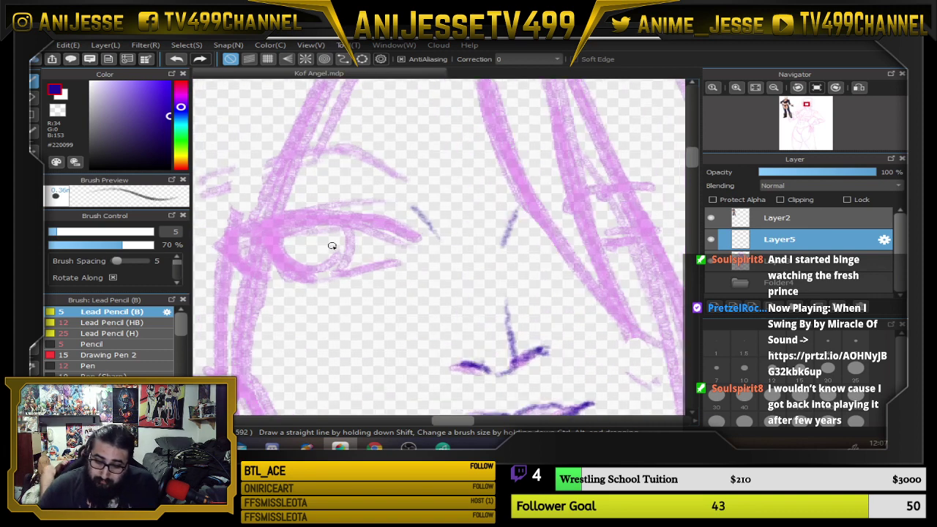
pyautogui.moveTo(265, 232)
pyautogui.mouseDown()
pyautogui.moveTo(359, 214)
pyautogui.moveTo(317, 213)
pyautogui.moveTo(285, 220)
pyautogui.moveTo(379, 217)
pyautogui.moveTo(304, 218)
pyautogui.moveTo(376, 216)
pyautogui.moveTo(344, 213)
pyautogui.moveTo(390, 228)
pyautogui.moveTo(380, 212)
pyautogui.moveTo(300, 218)
pyautogui.moveTo(372, 206)
pyautogui.moveTo(280, 211)
pyautogui.moveTo(356, 210)
pyautogui.mouseUp()
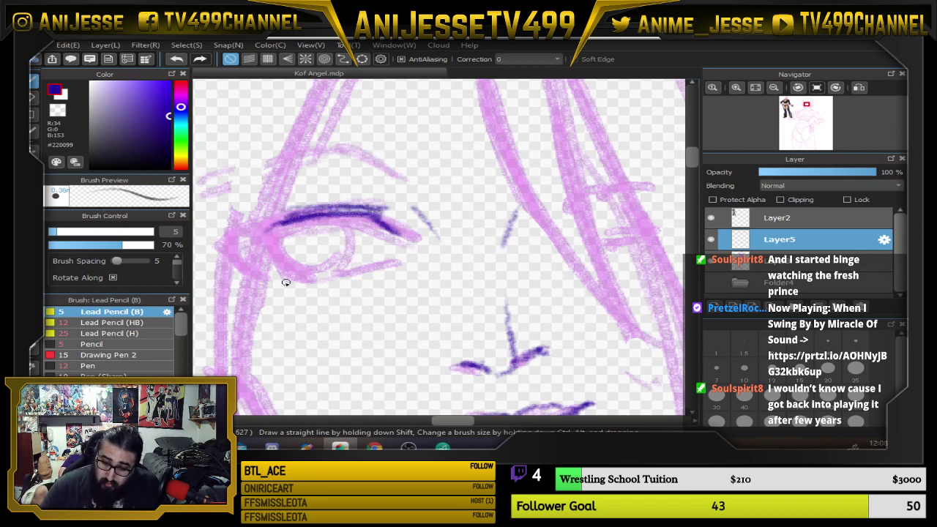
pyautogui.moveTo(285, 282); pyautogui.dragTo(373, 268)
# Draw the eye's iris and pupil with shading along the iris's outer side, and thicken the upper lash line
pyautogui.moveTo(274, 240)
pyautogui.mouseDown()
pyautogui.moveTo(272, 270)
pyautogui.moveTo(300, 284)
pyautogui.mouseUp()
pyautogui.moveTo(351, 218)
pyautogui.mouseDown()
pyautogui.moveTo(339, 270)
pyautogui.moveTo(353, 259)
pyautogui.moveTo(345, 218)
pyautogui.moveTo(349, 268)
pyautogui.moveTo(333, 211)
pyautogui.moveTo(333, 279)
pyautogui.mouseUp()
pyautogui.moveTo(304, 240)
pyautogui.mouseDown()
pyautogui.moveTo(312, 262)
pyautogui.moveTo(317, 219)
pyautogui.moveTo(320, 239)
pyautogui.moveTo(342, 248)
pyautogui.moveTo(309, 244)
pyautogui.mouseUp()
pyautogui.moveTo(284, 279)
pyautogui.mouseDown()
pyautogui.moveTo(281, 230)
pyautogui.moveTo(301, 243)
pyautogui.moveTo(301, 226)
pyautogui.moveTo(323, 252)
pyautogui.moveTo(306, 223)
pyautogui.moveTo(319, 224)
pyautogui.moveTo(311, 240)
pyautogui.moveTo(322, 249)
pyautogui.moveTo(332, 240)
pyautogui.moveTo(300, 252)
pyautogui.moveTo(297, 275)
pyautogui.moveTo(324, 251)
pyautogui.mouseUp()
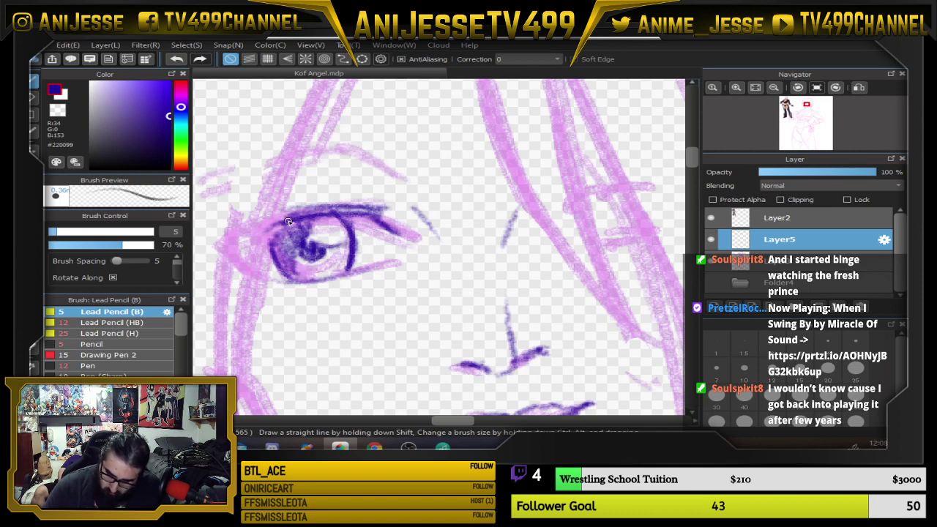
pyautogui.moveTo(288, 221); pyautogui.dragTo(407, 214)
pyautogui.moveTo(319, 214)
pyautogui.mouseDown()
pyautogui.moveTo(384, 225)
pyautogui.moveTo(384, 237)
pyautogui.moveTo(393, 235)
pyautogui.moveTo(376, 219)
pyautogui.moveTo(403, 226)
pyautogui.moveTo(385, 214)
pyautogui.moveTo(283, 213)
pyautogui.moveTo(366, 216)
pyautogui.moveTo(249, 239)
pyautogui.mouseUp()
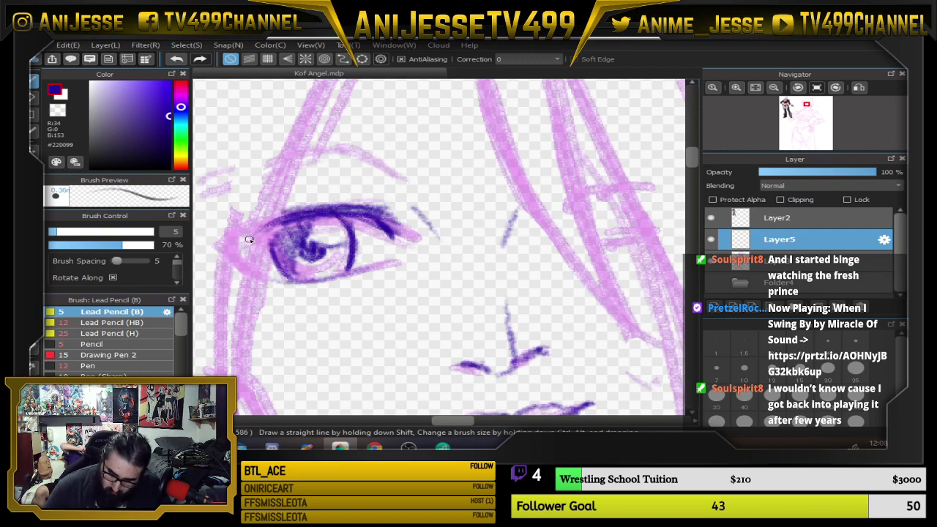
# Erase the eye's dark blue line art on Layer5, including the short stroke beside its inner corner
pyautogui.scroll(-4, 249, 239)
pyautogui.scroll(4, 287, 239)
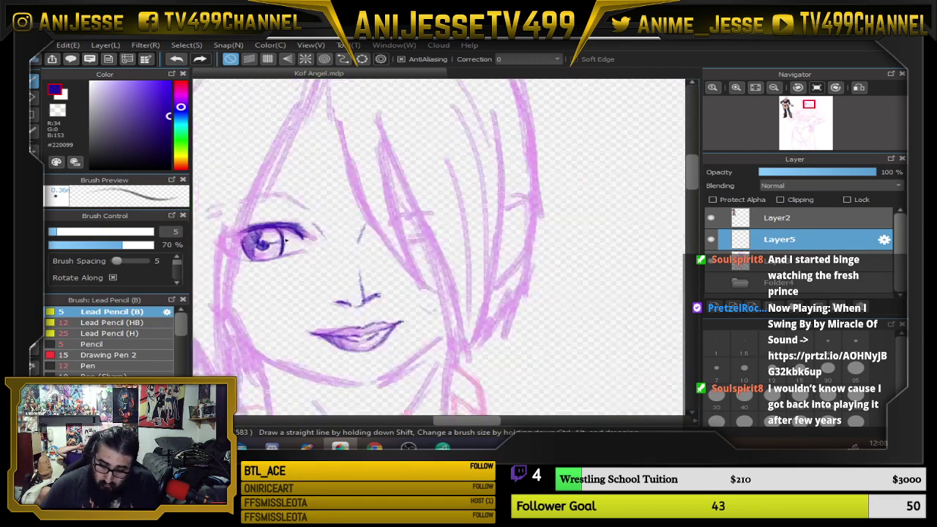
pyautogui.scroll(-3, 350, 268)
pyautogui.scroll(3, 350, 268)
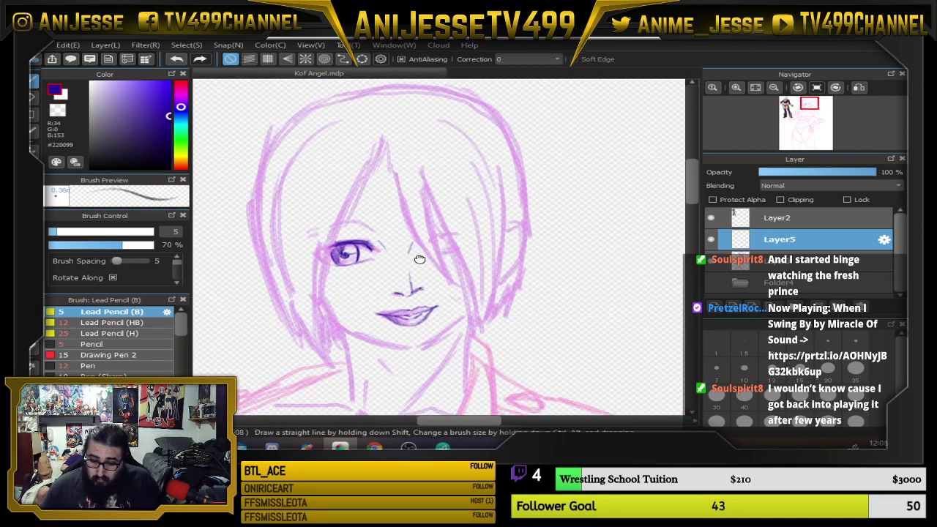
pyautogui.scroll(1, 378, 252)
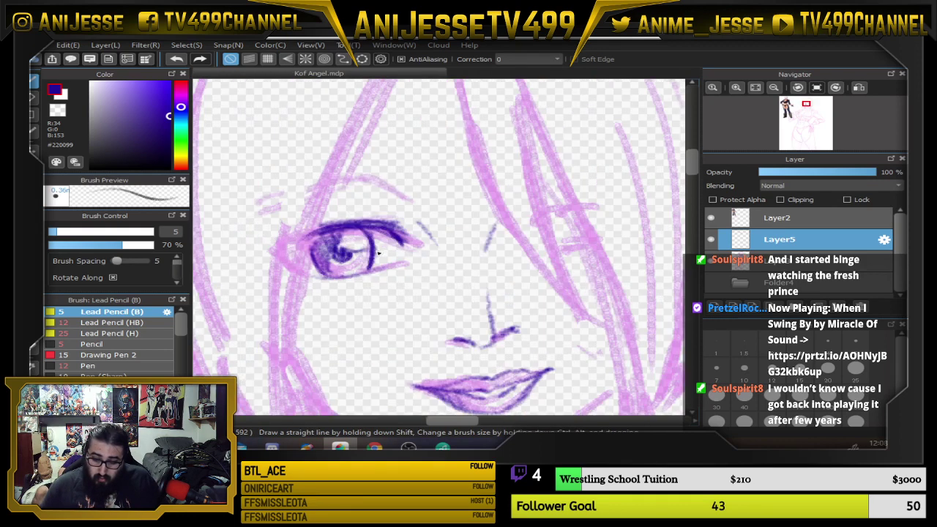
pyautogui.press('e')
pyautogui.moveTo(344, 246)
pyautogui.mouseDown()
pyautogui.moveTo(333, 281)
pyautogui.moveTo(353, 275)
pyautogui.moveTo(373, 239)
pyautogui.moveTo(405, 266)
pyautogui.moveTo(437, 241)
pyautogui.mouseUp()
pyautogui.press('b')
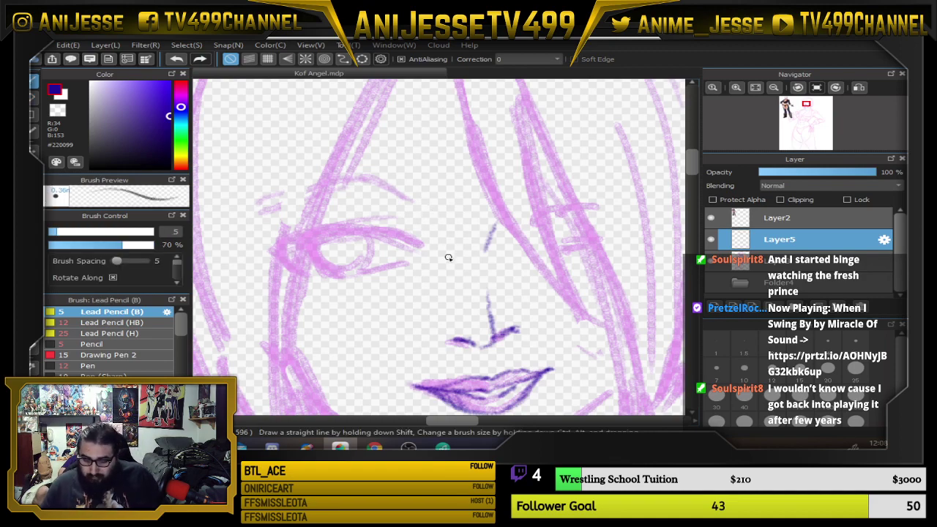
# Trace the jawline in dark blue from the cheek below the visible eye, around the chin and up the opposite side
pyautogui.scroll(-2, 447, 262)
pyautogui.moveTo(427, 235); pyautogui.dragTo(338, 194)
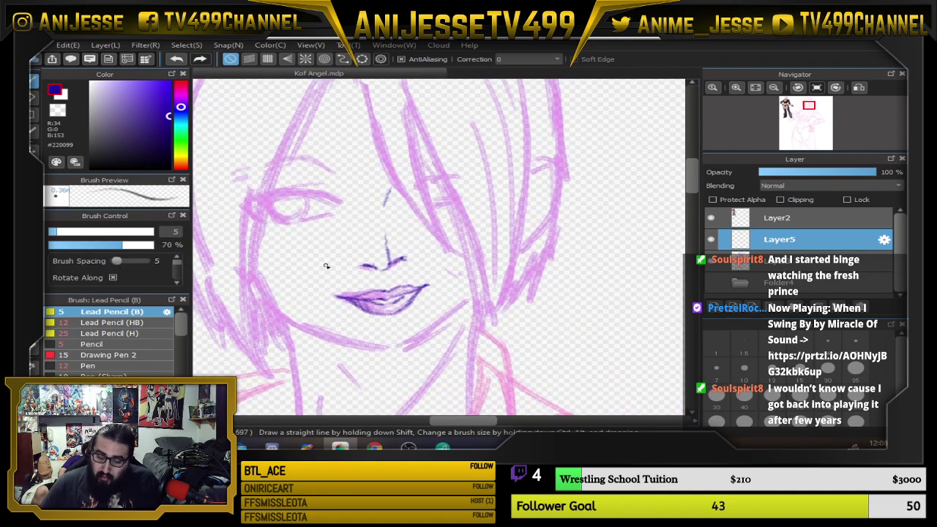
pyautogui.scroll(2, 325, 260)
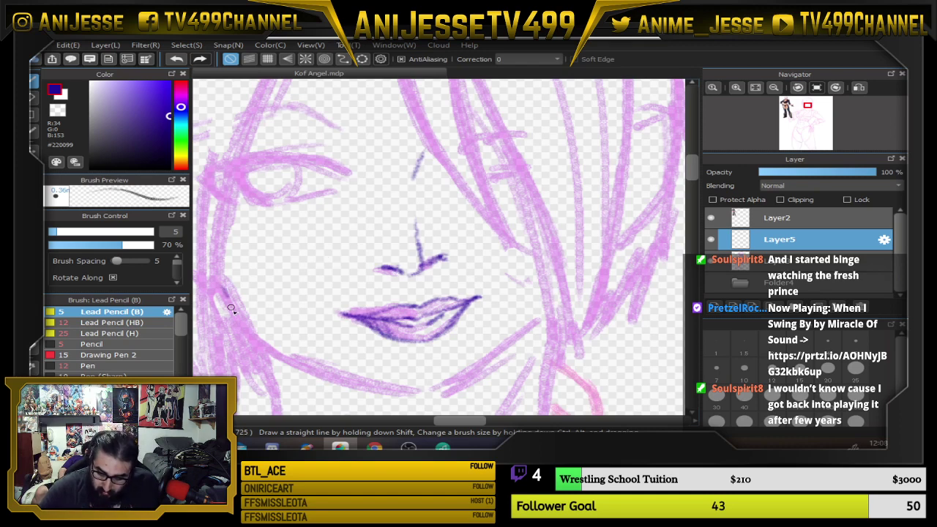
pyautogui.moveTo(227, 290)
pyautogui.mouseDown()
pyautogui.moveTo(262, 350)
pyautogui.moveTo(228, 294)
pyautogui.moveTo(281, 358)
pyautogui.moveTo(251, 331)
pyautogui.moveTo(285, 357)
pyautogui.mouseUp()
pyautogui.moveTo(461, 308); pyautogui.dragTo(446, 269)
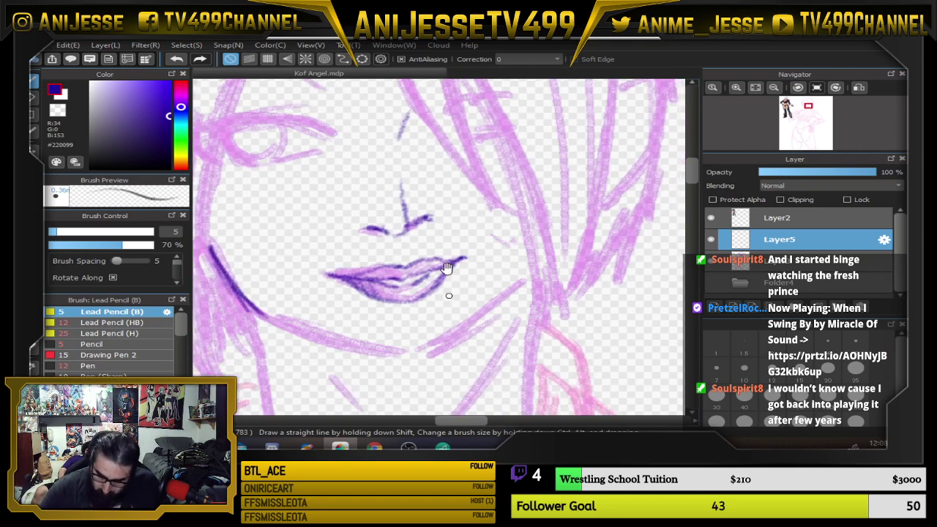
pyautogui.moveTo(232, 277)
pyautogui.mouseDown()
pyautogui.moveTo(270, 315)
pyautogui.moveTo(259, 299)
pyautogui.moveTo(382, 344)
pyautogui.moveTo(297, 327)
pyautogui.moveTo(403, 357)
pyautogui.moveTo(349, 339)
pyautogui.moveTo(437, 345)
pyautogui.mouseUp()
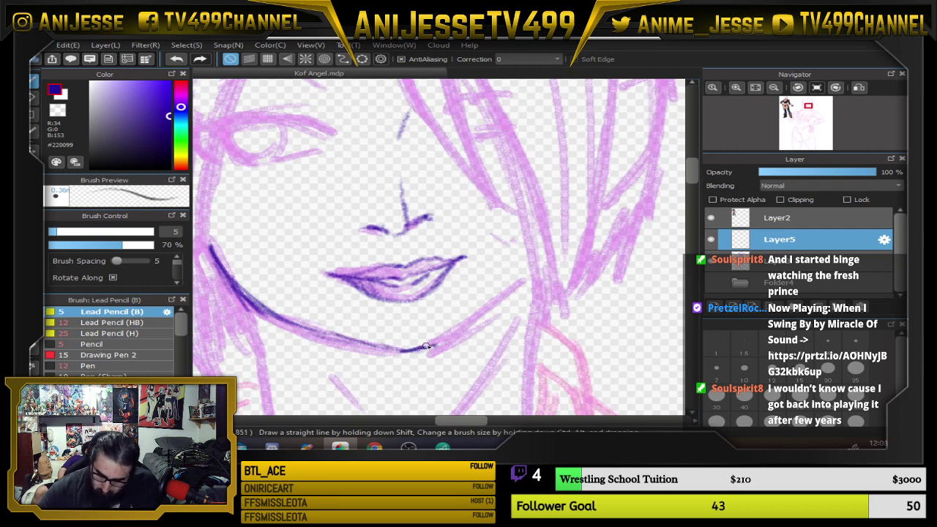
pyautogui.moveTo(517, 278); pyautogui.dragTo(548, 178)
pyautogui.moveTo(467, 245); pyautogui.dragTo(551, 188)
# Draw the neck line below the visible eye's side of the jaw and reinforce the jawline toward the chin
pyautogui.moveTo(268, 204)
pyautogui.mouseDown()
pyautogui.moveTo(293, 230)
pyautogui.moveTo(290, 219)
pyautogui.moveTo(311, 375)
pyautogui.moveTo(297, 270)
pyautogui.mouseUp()
pyautogui.press('e')
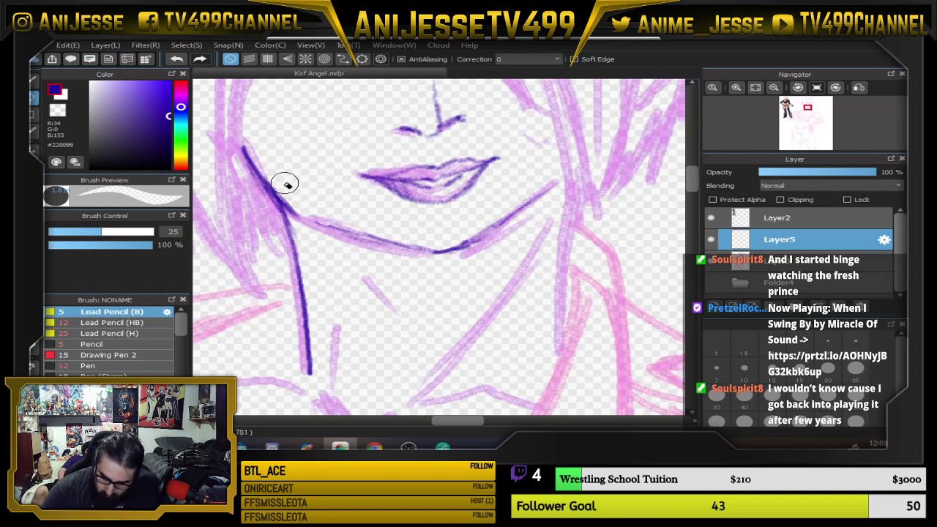
pyautogui.press('b')
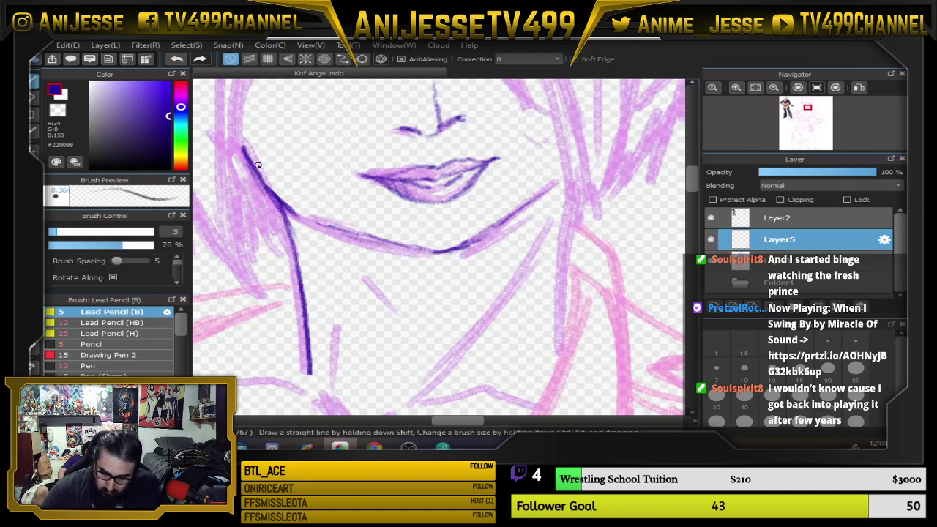
pyautogui.moveTo(256, 163)
pyautogui.mouseDown()
pyautogui.moveTo(292, 211)
pyautogui.moveTo(259, 172)
pyautogui.moveTo(322, 227)
pyautogui.moveTo(464, 251)
pyautogui.mouseUp()
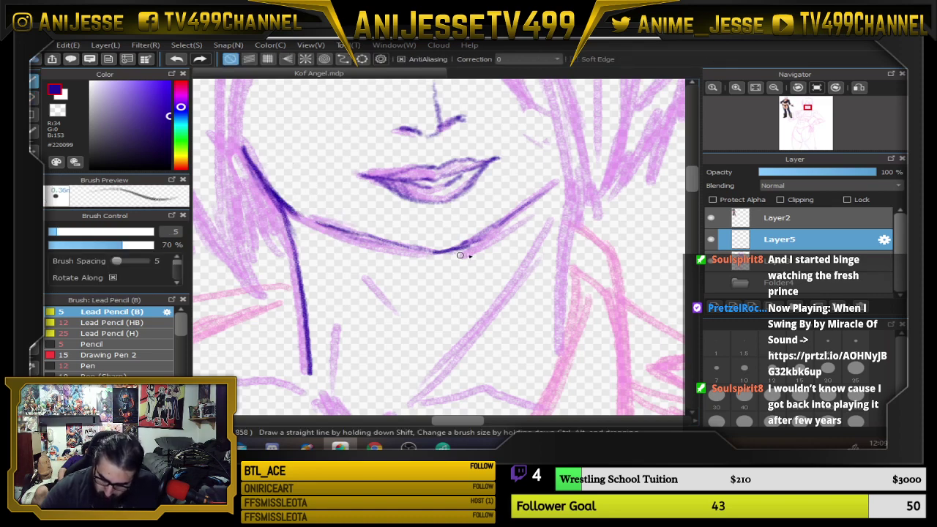
# Draw the neck line on the hair-covered side of the face and extend the jawline up past it
pyautogui.scroll(5, 537, 308)
pyautogui.moveTo(321, 369); pyautogui.dragTo(367, 369)
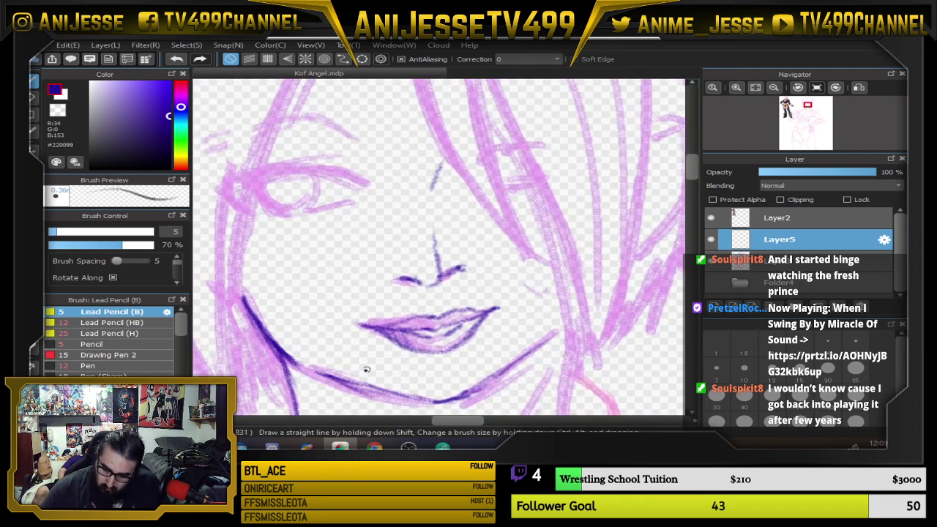
pyautogui.moveTo(287, 365); pyautogui.dragTo(237, 283)
pyautogui.moveTo(563, 272)
pyautogui.mouseDown()
pyautogui.moveTo(494, 163)
pyautogui.moveTo(513, 296)
pyautogui.mouseUp()
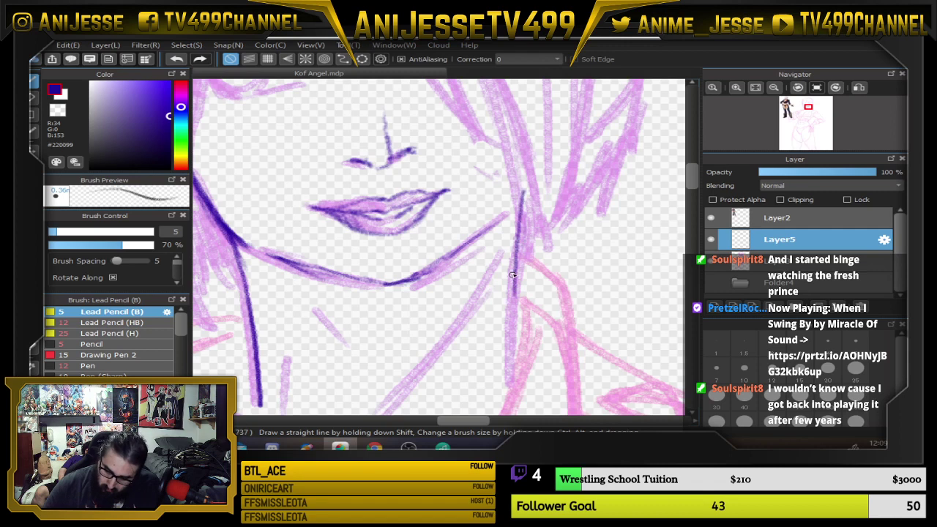
pyautogui.moveTo(520, 217)
pyautogui.mouseDown()
pyautogui.moveTo(510, 368)
pyautogui.moveTo(502, 218)
pyautogui.moveTo(538, 174)
pyautogui.moveTo(493, 236)
pyautogui.mouseUp()
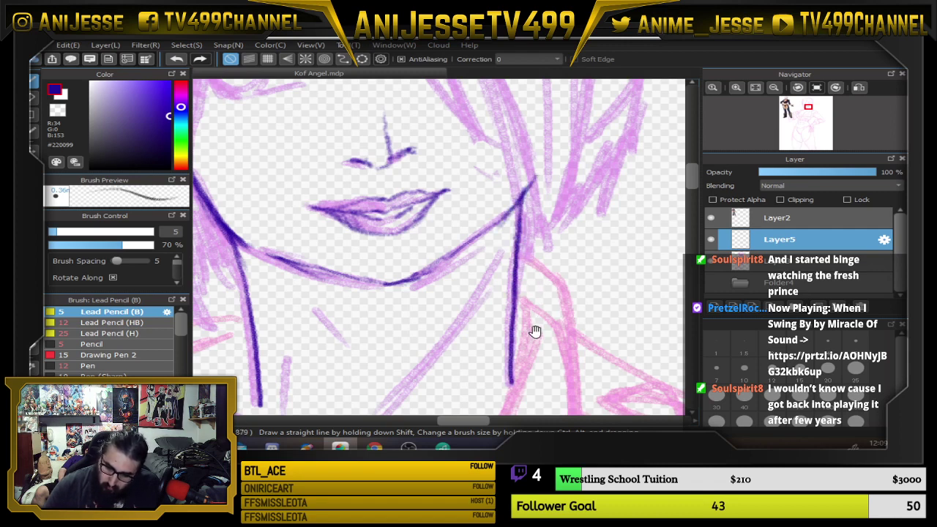
# Trace both collarbones, the hollow at the base of the throat and the inner neck muscle lines
pyautogui.moveTo(536, 332); pyautogui.dragTo(568, 243)
pyautogui.moveTo(341, 221); pyautogui.dragTo(358, 246)
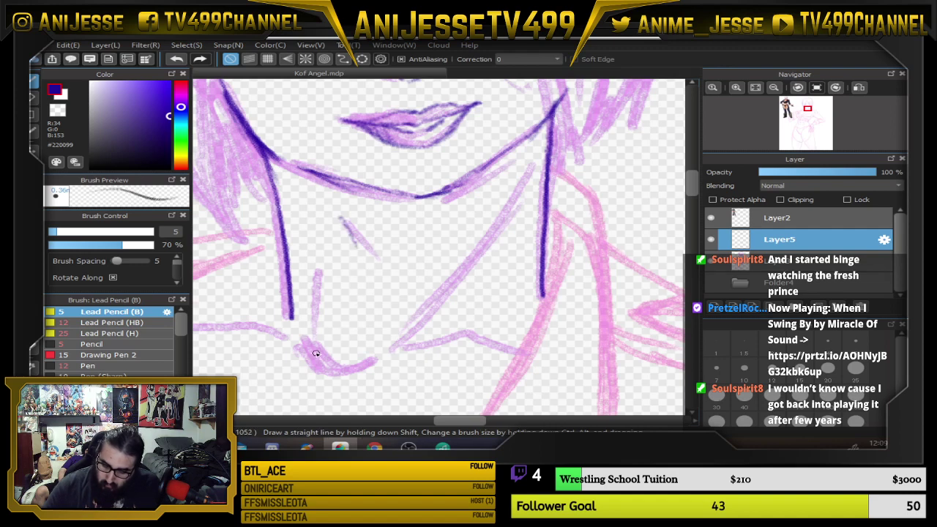
pyautogui.moveTo(315, 354)
pyautogui.mouseDown()
pyautogui.moveTo(333, 370)
pyautogui.moveTo(317, 355)
pyautogui.moveTo(367, 364)
pyautogui.moveTo(431, 342)
pyautogui.moveTo(520, 350)
pyautogui.moveTo(441, 341)
pyautogui.moveTo(394, 354)
pyautogui.moveTo(480, 352)
pyautogui.mouseUp()
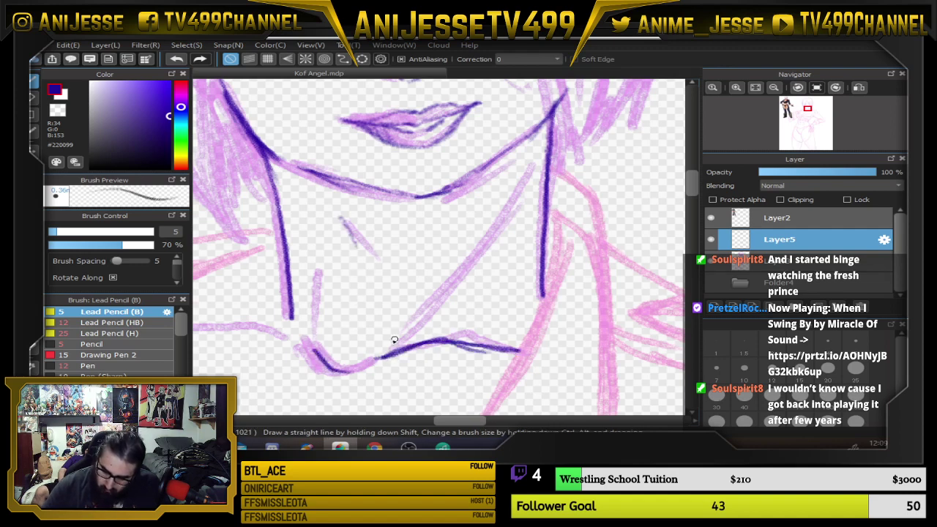
pyautogui.moveTo(399, 337)
pyautogui.mouseDown()
pyautogui.moveTo(514, 178)
pyautogui.moveTo(398, 344)
pyautogui.moveTo(553, 280)
pyautogui.mouseUp()
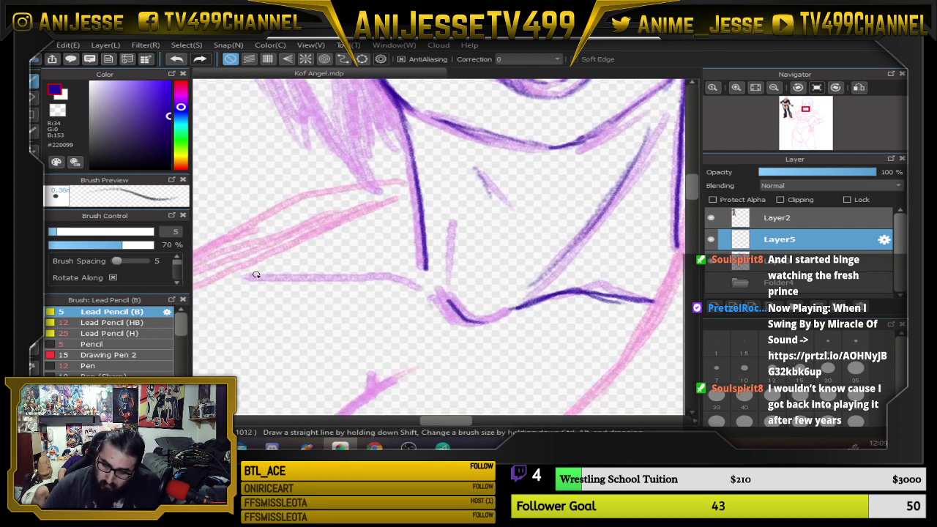
pyautogui.moveTo(259, 276)
pyautogui.mouseDown()
pyautogui.moveTo(414, 280)
pyautogui.moveTo(437, 290)
pyautogui.moveTo(281, 276)
pyautogui.mouseUp()
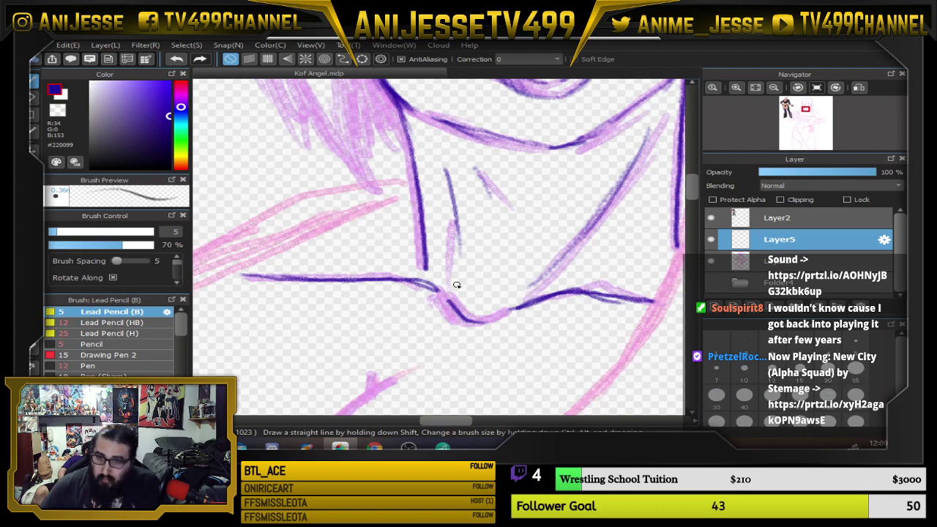
# Erase the lips' dark blue line art and the nose's bridge line on Layer5 with the size 25 eraser
pyautogui.scroll(-5, 448, 186)
pyautogui.scroll(-4, 404, 293)
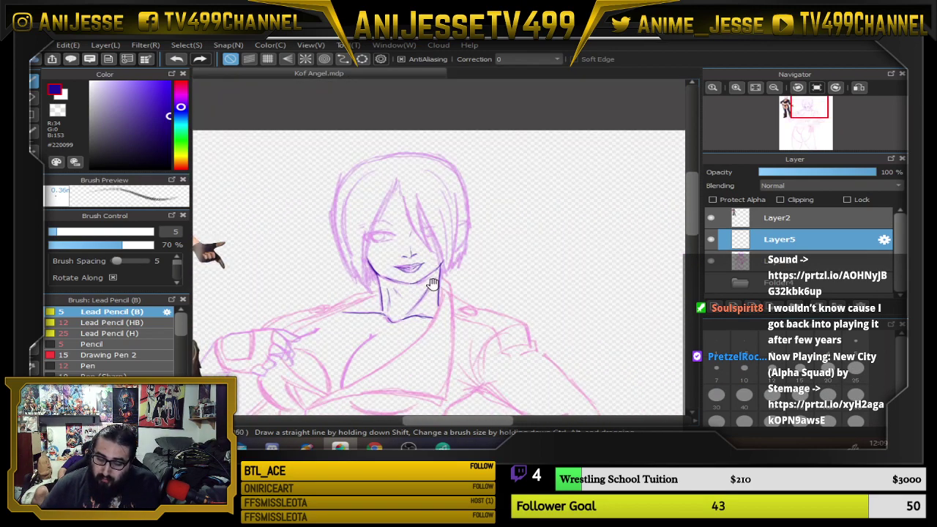
pyautogui.scroll(3, 404, 289)
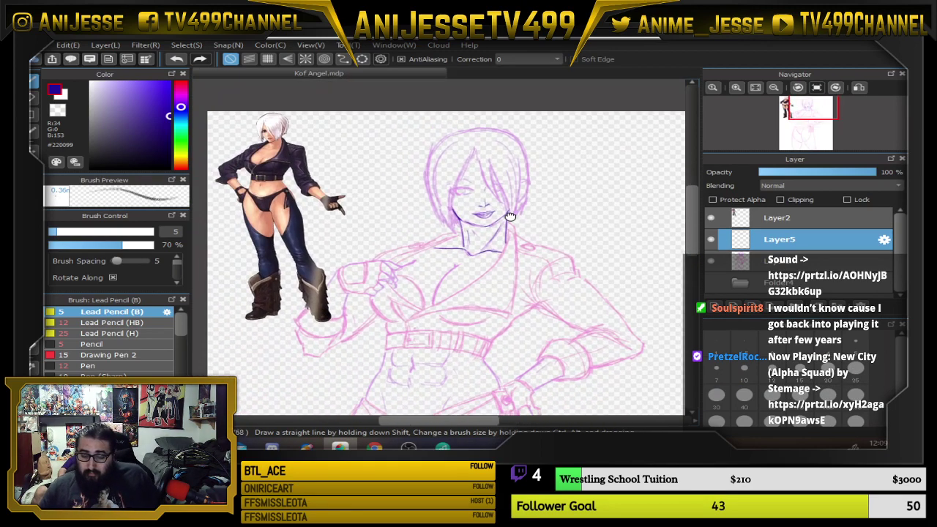
pyautogui.scroll(5, 436, 235)
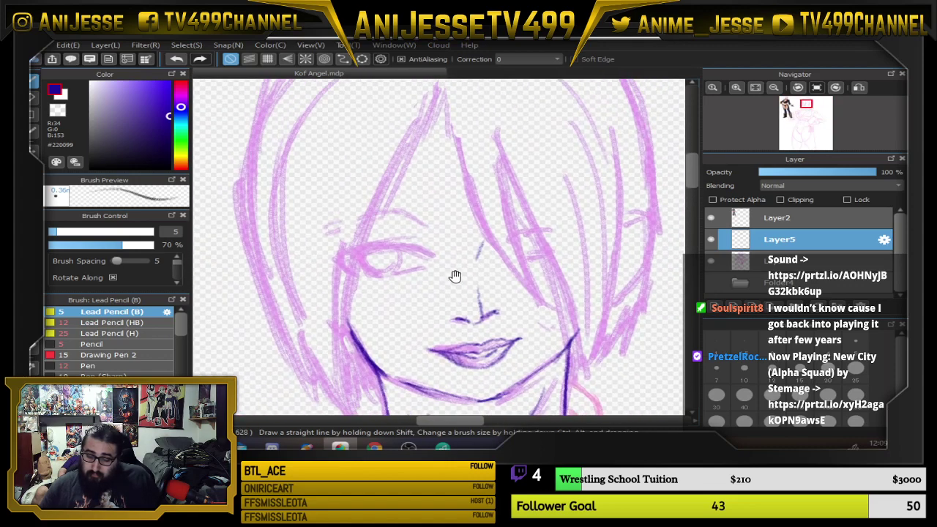
pyautogui.scroll(-2, 382, 189)
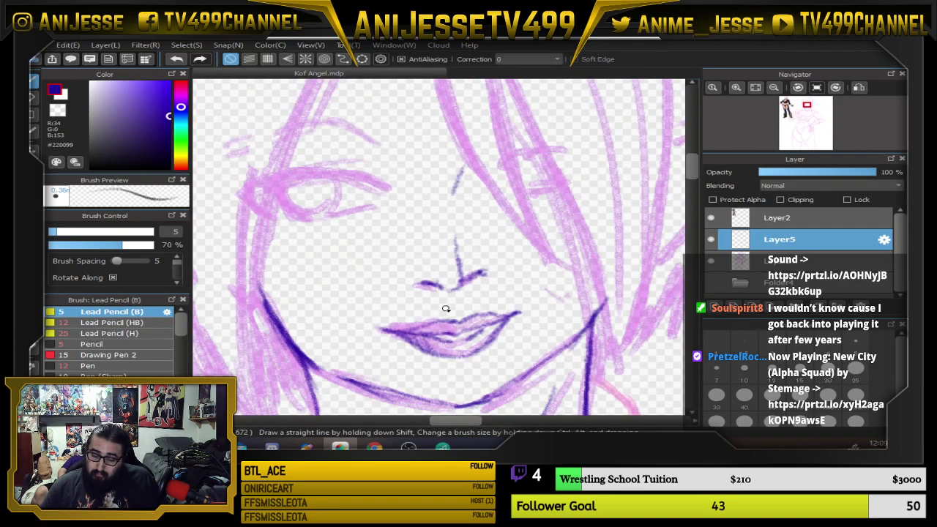
pyautogui.press('e')
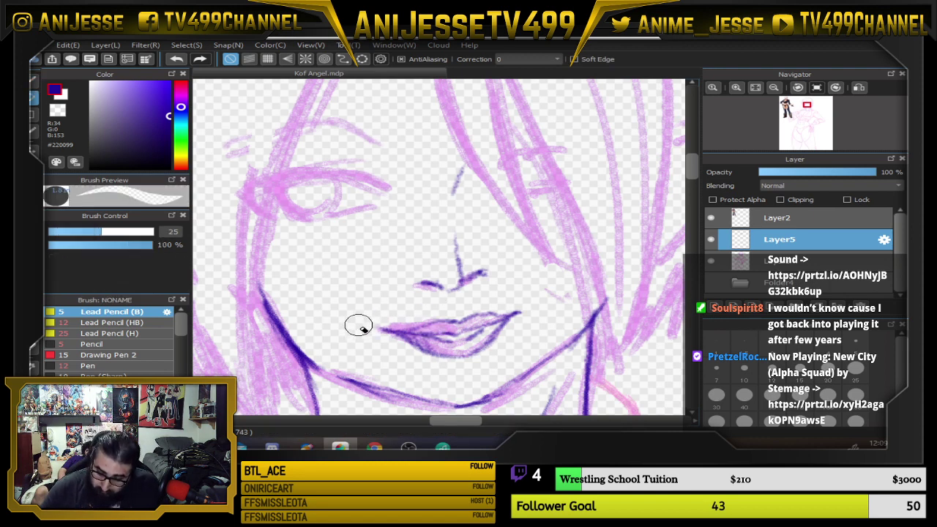
pyautogui.moveTo(356, 325)
pyautogui.mouseDown()
pyautogui.moveTo(422, 355)
pyautogui.moveTo(448, 351)
pyautogui.moveTo(451, 318)
pyautogui.moveTo(495, 344)
pyautogui.moveTo(504, 303)
pyautogui.mouseUp()
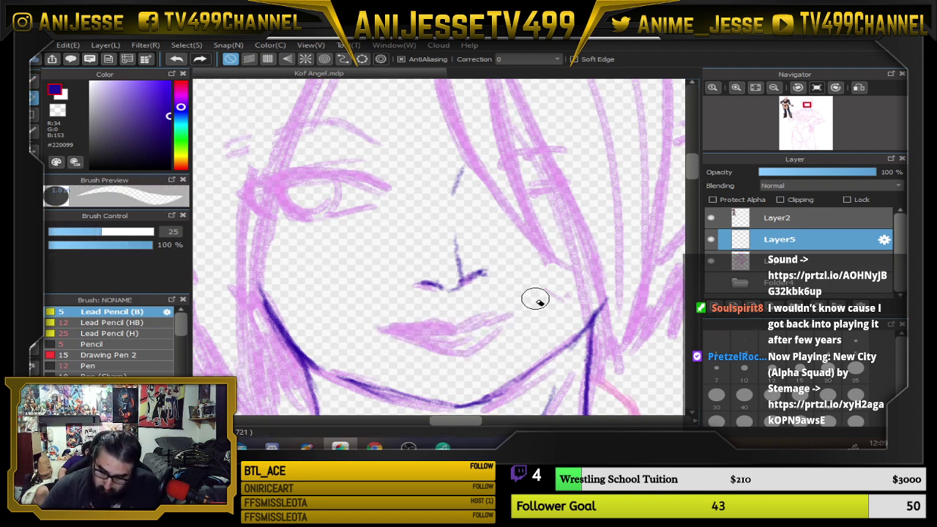
pyautogui.moveTo(448, 246); pyautogui.dragTo(457, 267)
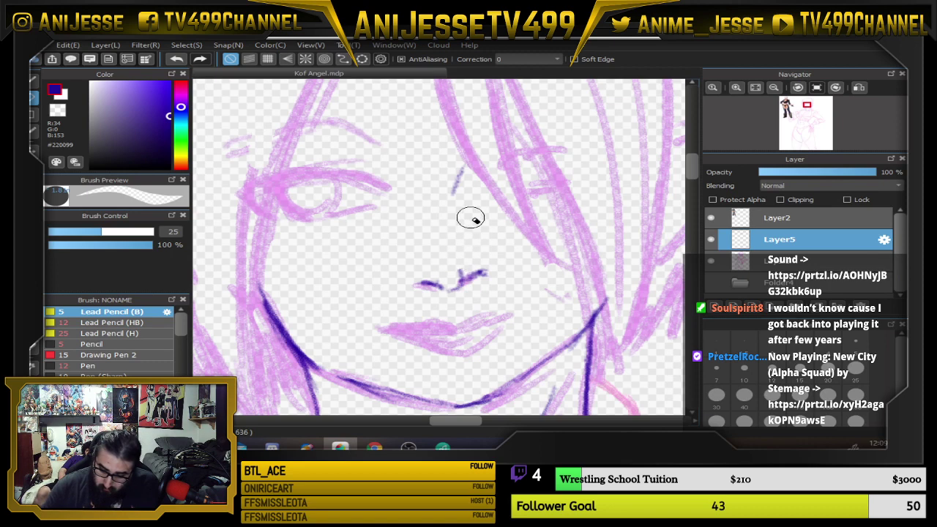
# Redraw the nose's bridge line down to the nostril with the size 5 pencil, undoing the first attempt
pyautogui.press('v')
pyautogui.press('b')
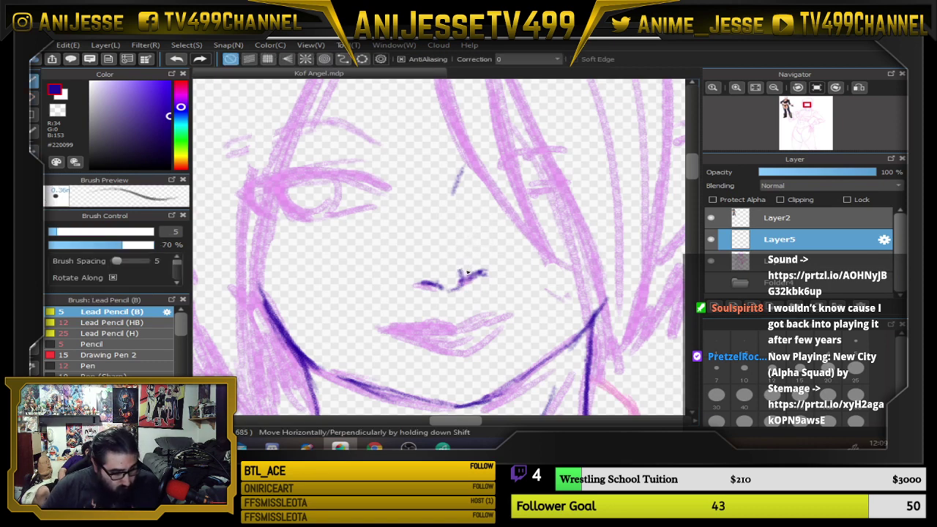
pyautogui.moveTo(464, 275)
pyautogui.mouseDown()
pyautogui.moveTo(460, 236)
pyautogui.moveTo(462, 273)
pyautogui.mouseUp()
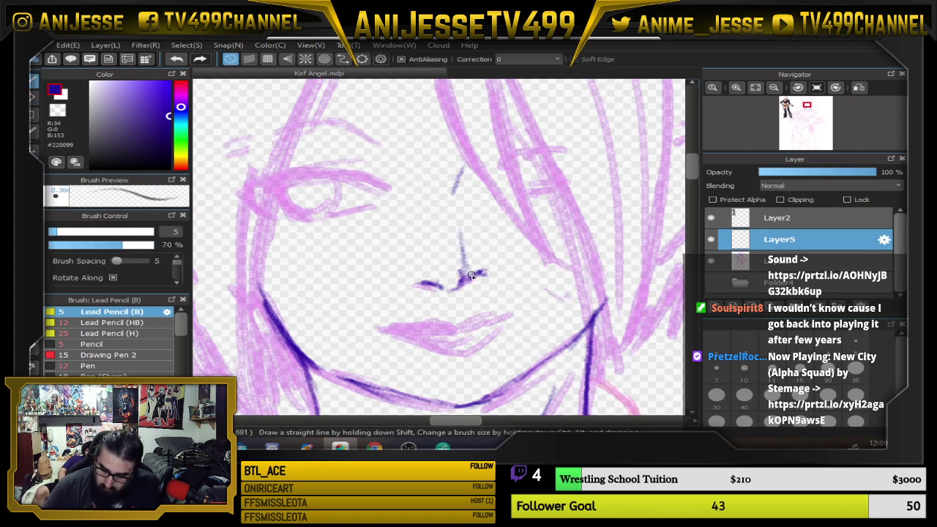
pyautogui.hotkey('ctrl', 'z')
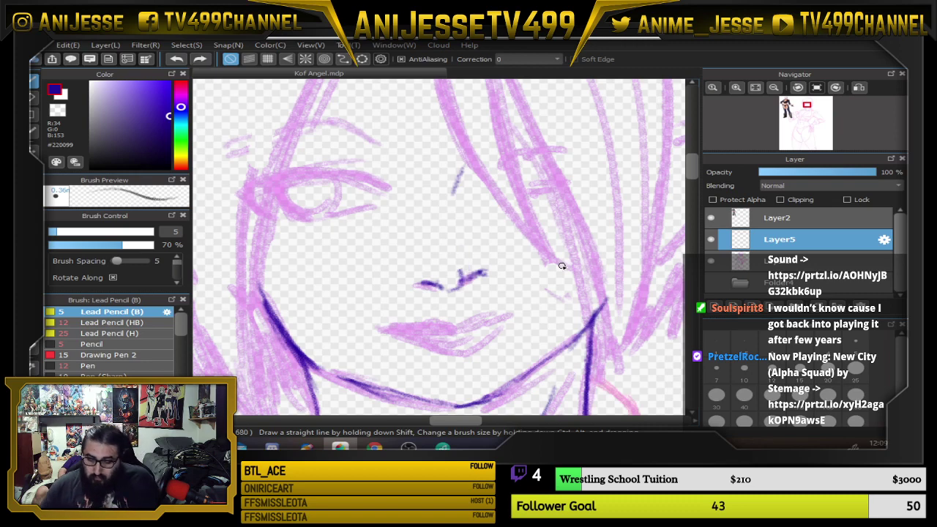
pyautogui.scroll(-4, 561, 265)
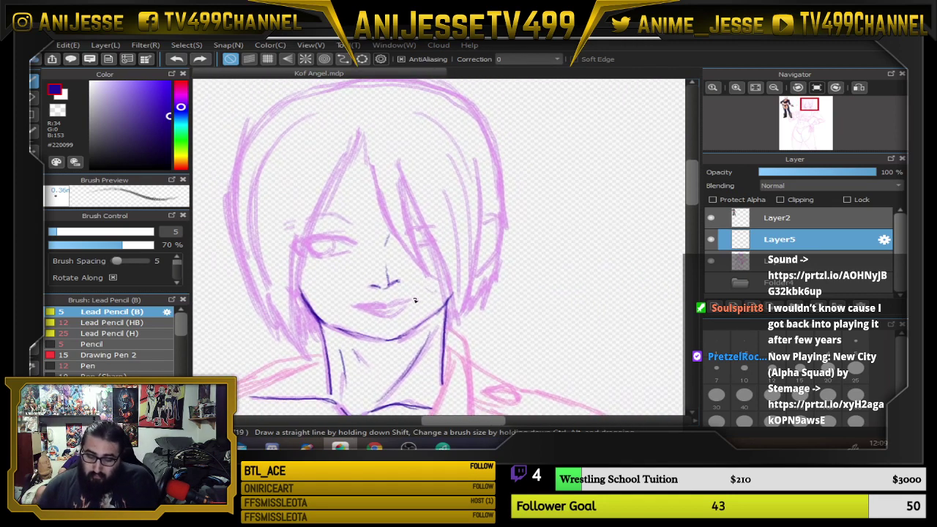
# Draw the parting line of the mouth from corner to corner and a curved inner line for the lower lip
pyautogui.scroll(4, 414, 300)
pyautogui.scroll(-1, 390, 300)
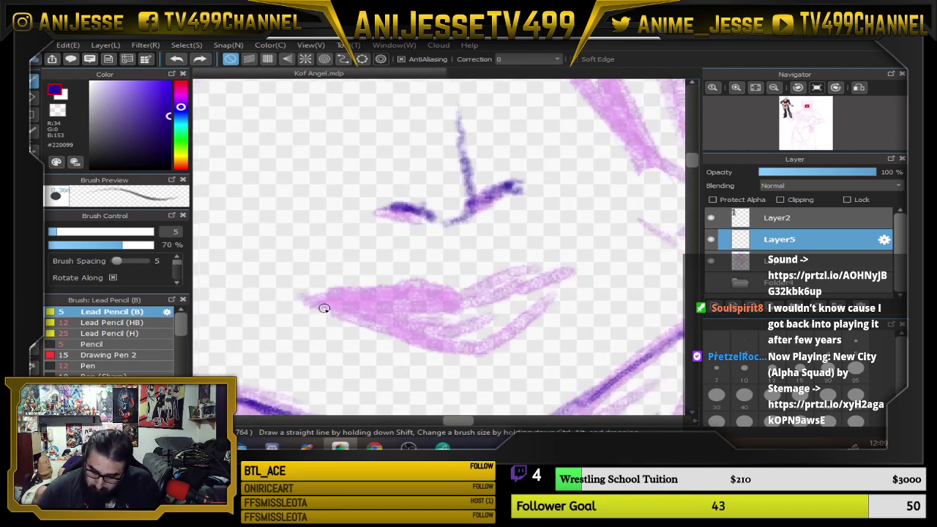
pyautogui.moveTo(322, 305)
pyautogui.mouseDown()
pyautogui.moveTo(447, 306)
pyautogui.moveTo(582, 277)
pyautogui.moveTo(505, 300)
pyautogui.moveTo(460, 326)
pyautogui.moveTo(316, 303)
pyautogui.mouseUp()
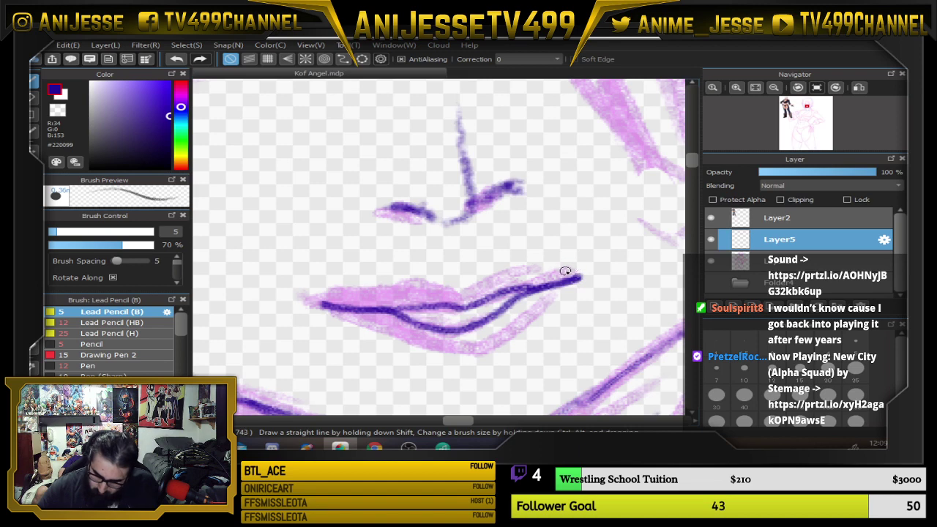
# Trim both ends of the mouth's parting line with the eraser and redraw it thicker out to the corners
pyautogui.scroll(-3, 567, 263)
pyautogui.moveTo(591, 263); pyautogui.dragTo(440, 259)
pyautogui.scroll(3, 504, 296)
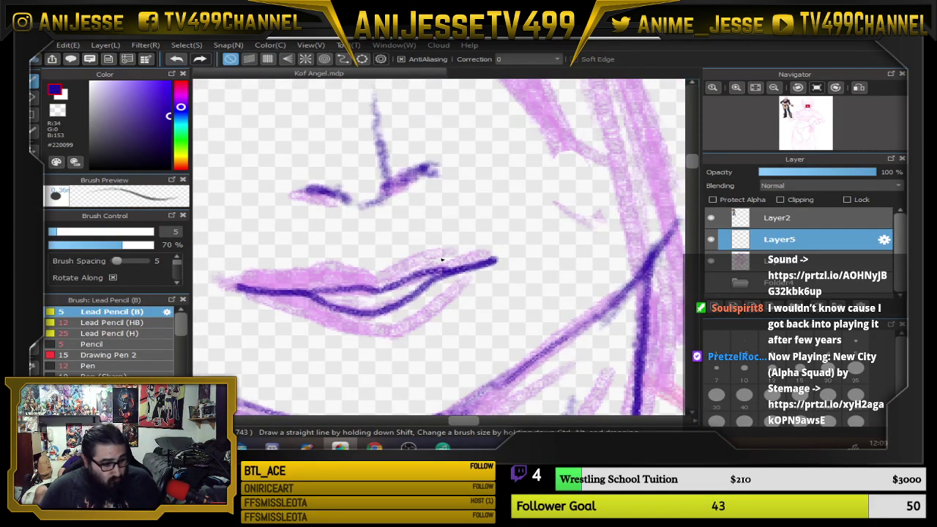
pyautogui.press('e')
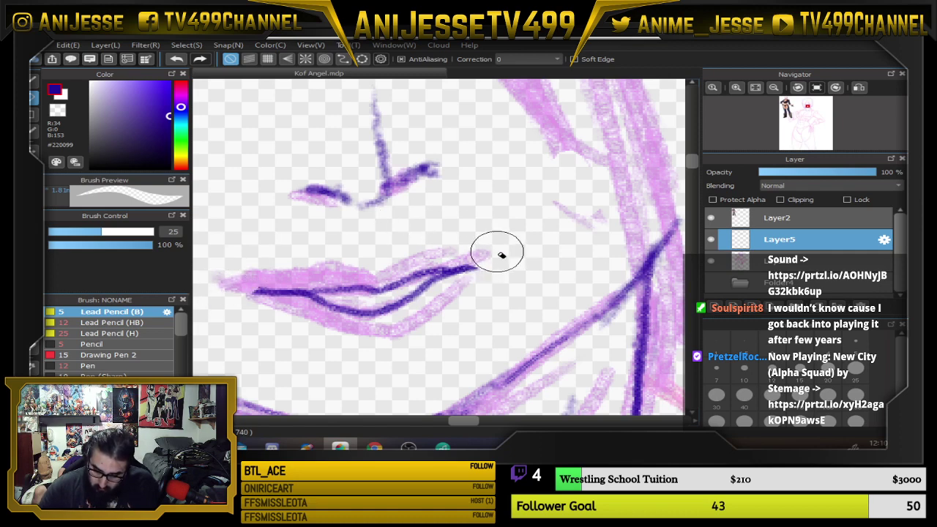
pyautogui.press('b')
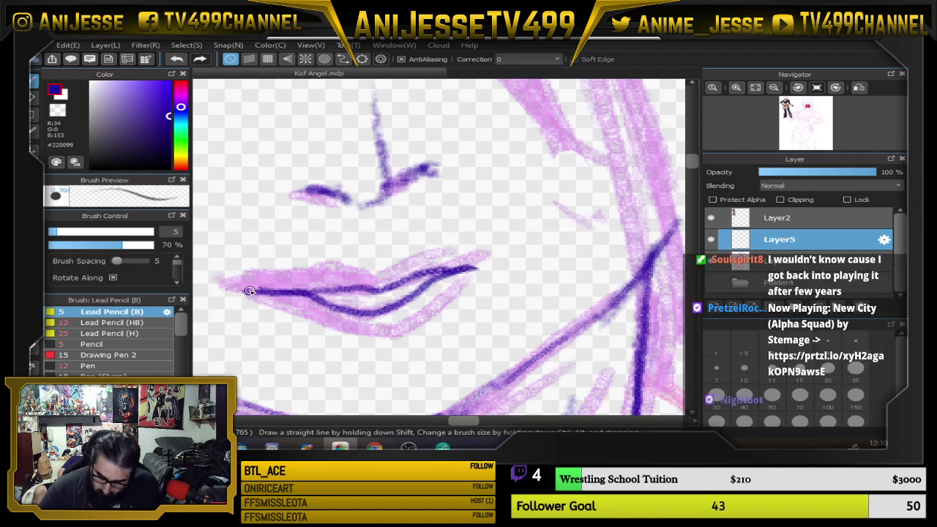
pyautogui.moveTo(249, 291)
pyautogui.mouseDown()
pyautogui.moveTo(349, 289)
pyautogui.moveTo(497, 262)
pyautogui.mouseUp()
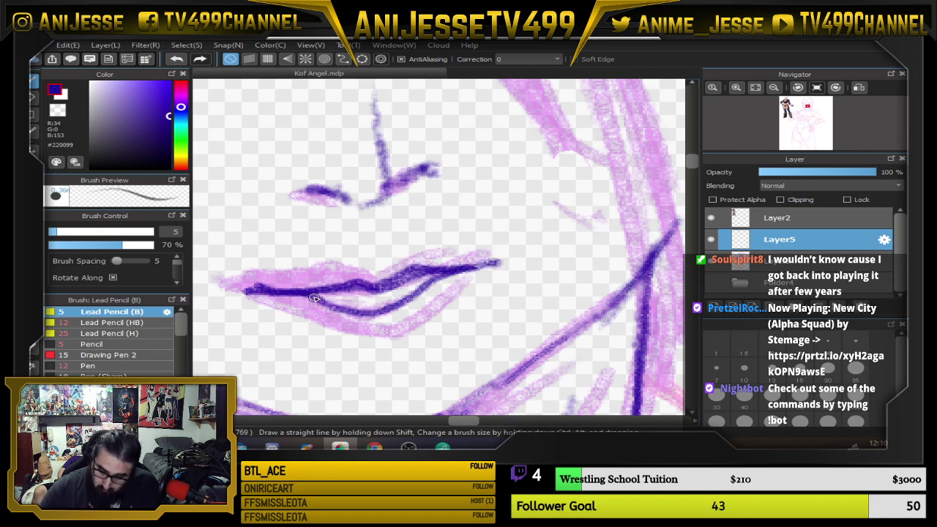
# Darken the lower lip's inner curve and add short dark blue accents beneath the lower lip and above the upper lip's center
pyautogui.moveTo(313, 297)
pyautogui.mouseDown()
pyautogui.moveTo(406, 306)
pyautogui.moveTo(440, 277)
pyautogui.moveTo(314, 298)
pyautogui.mouseUp()
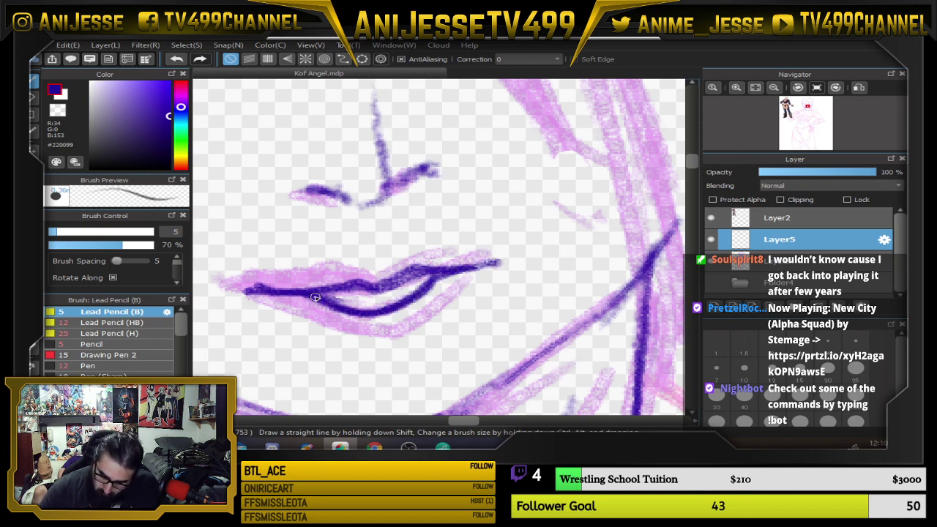
pyautogui.moveTo(342, 334)
pyautogui.mouseDown()
pyautogui.moveTo(404, 328)
pyautogui.moveTo(408, 303)
pyautogui.moveTo(406, 332)
pyautogui.mouseUp()
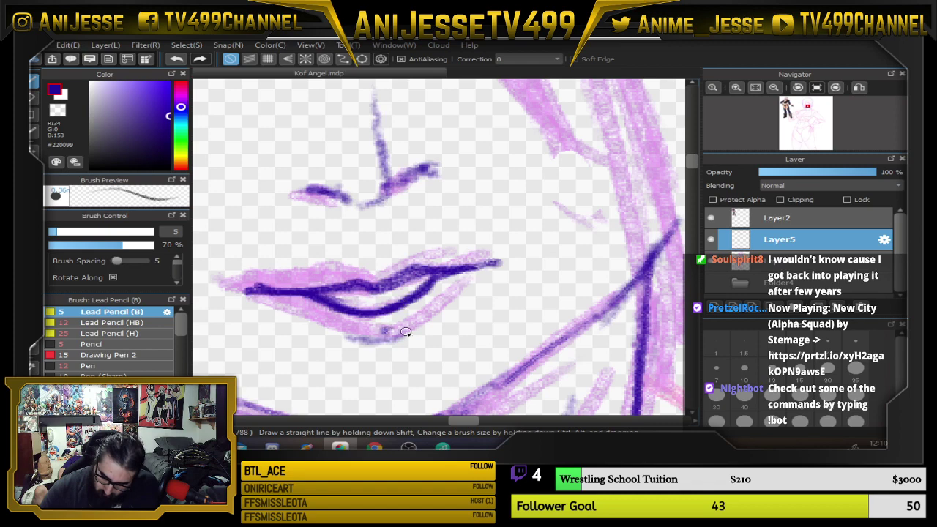
pyautogui.moveTo(364, 261); pyautogui.dragTo(385, 260)
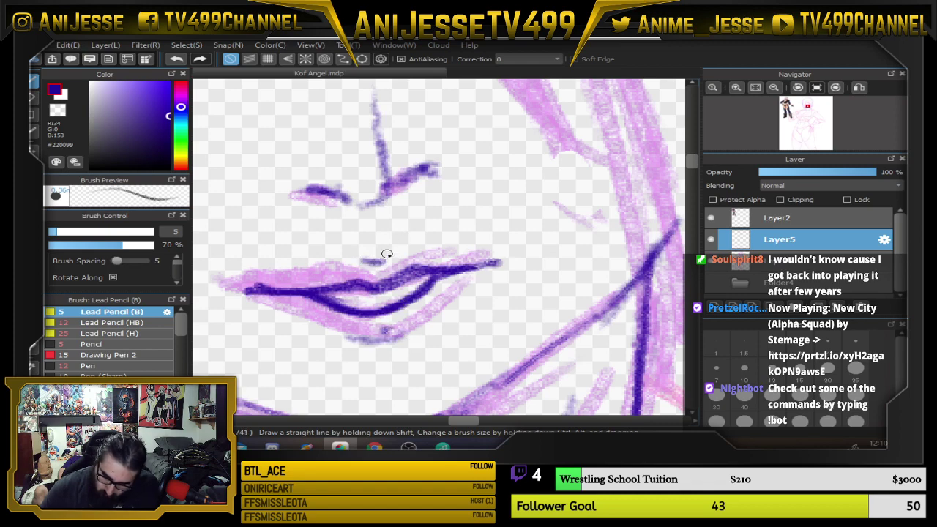
# Trim the mouth corner on the hair-covered side with the size 25 eraser and redraw it angled slightly upward with the size 5 pencil
pyautogui.scroll(-3, 386, 254)
pyautogui.scroll(2, 380, 232)
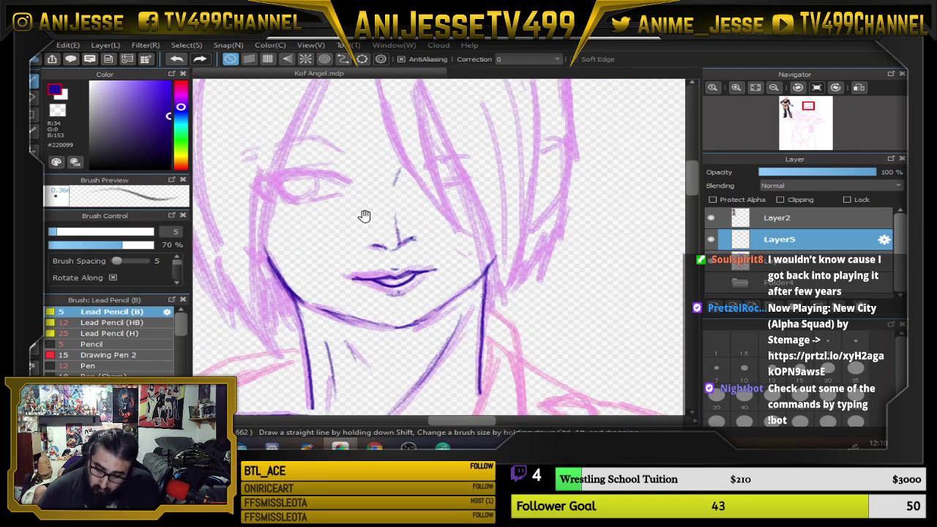
pyautogui.moveTo(364, 213); pyautogui.dragTo(359, 263)
pyautogui.scroll(3, 374, 292)
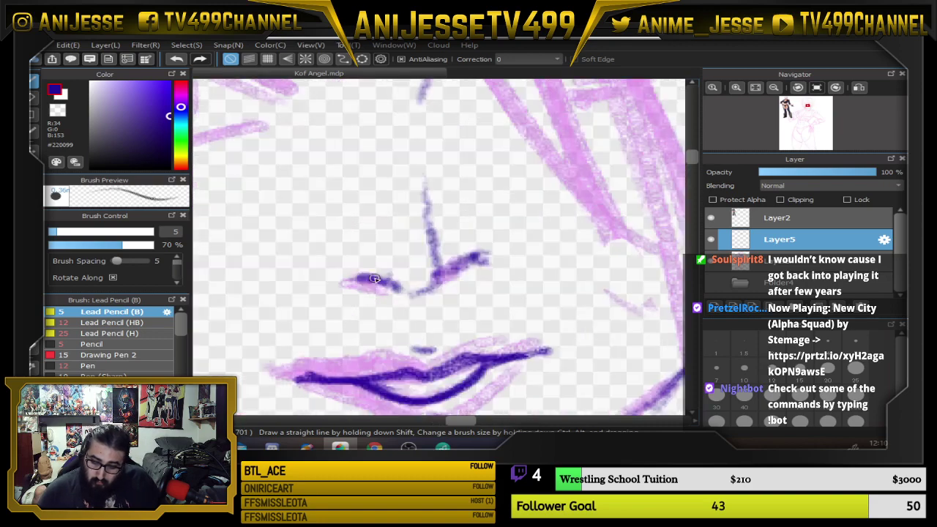
pyautogui.press('e')
pyautogui.moveTo(567, 351); pyautogui.dragTo(524, 369)
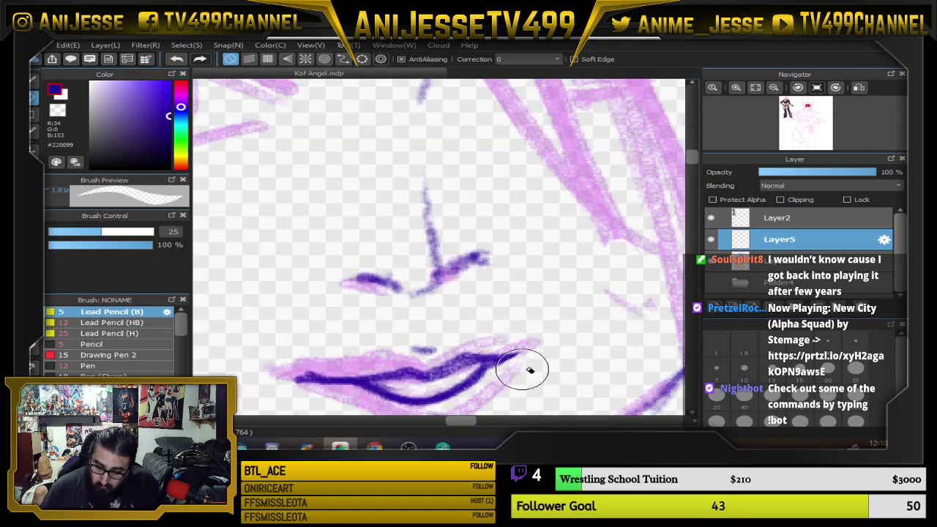
pyautogui.press('b')
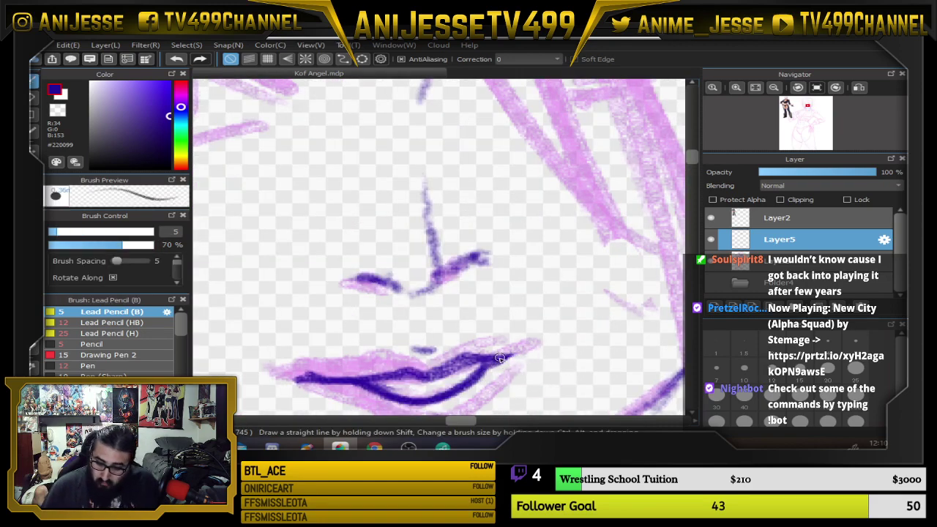
pyautogui.moveTo(517, 354); pyautogui.dragTo(535, 348)
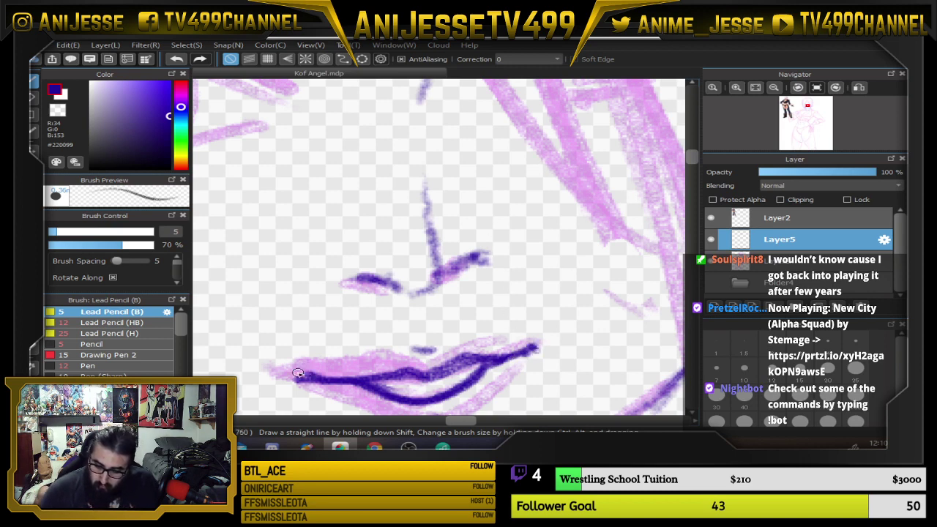
# Strengthen the jaw line from the visible-eye side of the face down to the chin
pyautogui.scroll(-3, 298, 373)
pyautogui.scroll(-5, 430, 215)
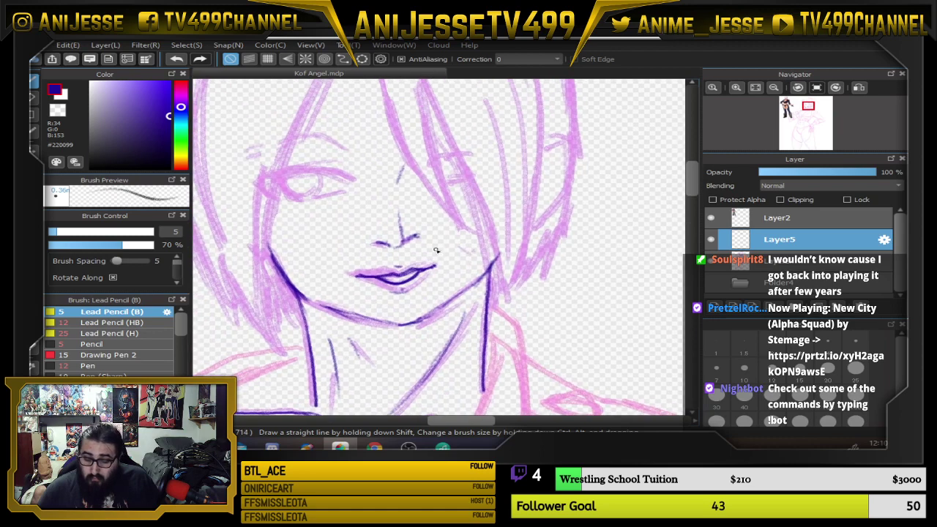
pyautogui.moveTo(500, 327); pyautogui.dragTo(521, 309)
pyautogui.scroll(4, 497, 315)
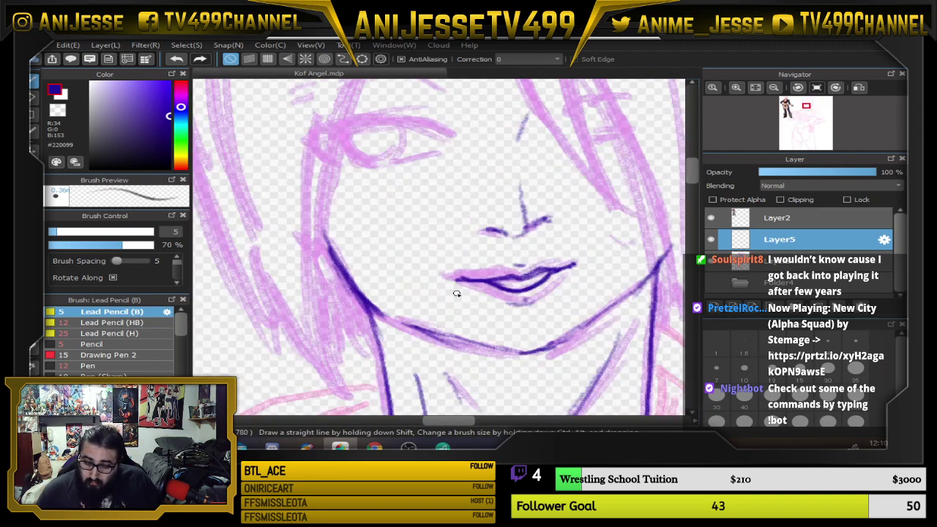
pyautogui.moveTo(331, 244)
pyautogui.mouseDown()
pyautogui.moveTo(394, 319)
pyautogui.moveTo(545, 351)
pyautogui.mouseUp()
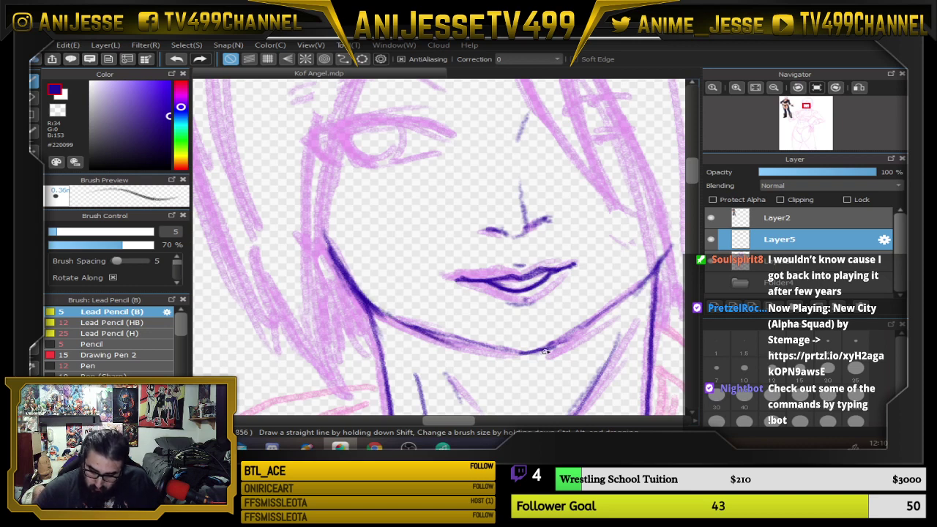
# Erase the thick overlap where the jaw meets the neck on the visible-eye side, and redraw the jaw curve and upper neck line
pyautogui.moveTo(605, 352); pyautogui.dragTo(505, 341)
pyautogui.press('e')
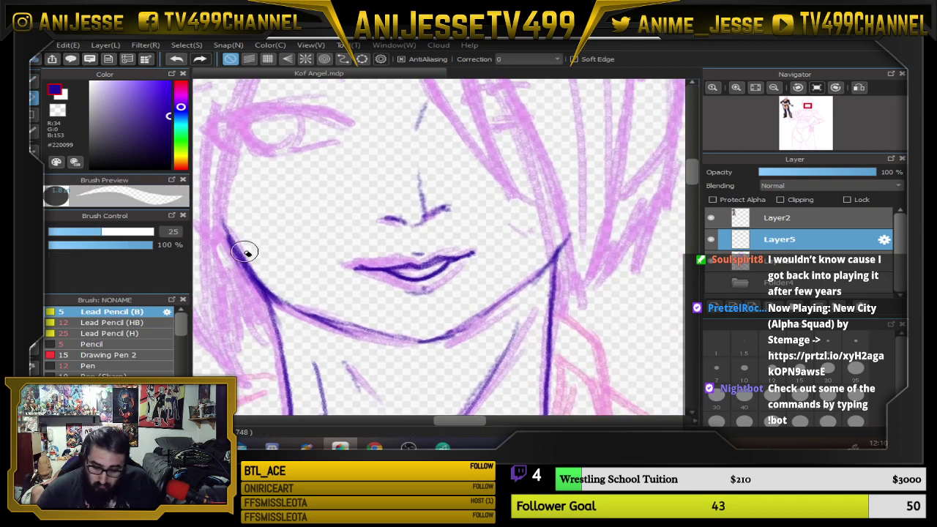
pyautogui.moveTo(256, 308)
pyautogui.mouseDown()
pyautogui.moveTo(210, 219)
pyautogui.moveTo(277, 307)
pyautogui.moveTo(214, 210)
pyautogui.moveTo(325, 295)
pyautogui.moveTo(358, 285)
pyautogui.moveTo(349, 294)
pyautogui.moveTo(267, 293)
pyautogui.mouseUp()
pyautogui.press('b')
pyautogui.moveTo(225, 234)
pyautogui.mouseDown()
pyautogui.moveTo(297, 310)
pyautogui.moveTo(239, 249)
pyautogui.moveTo(336, 333)
pyautogui.mouseUp()
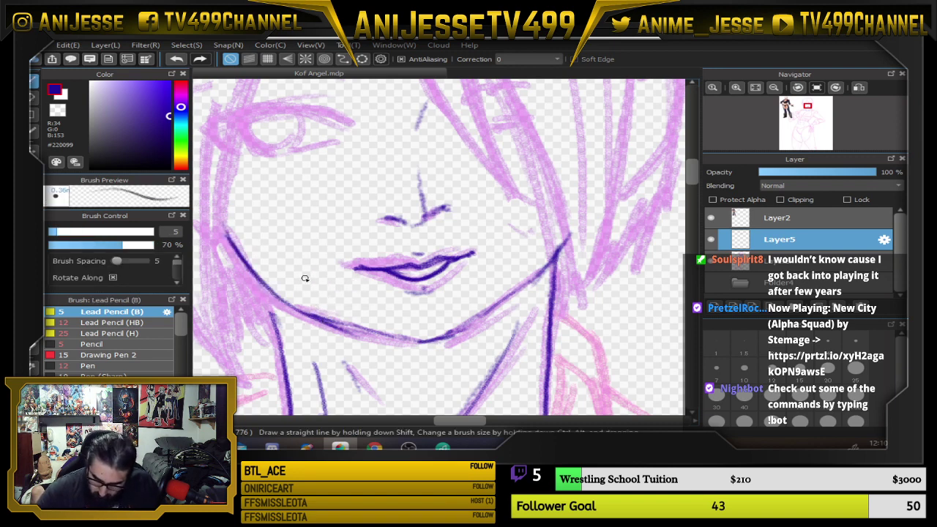
pyautogui.moveTo(272, 296); pyautogui.dragTo(287, 363)
# Try to draw the visible eye's thick upper lash line, iris and pupil in dark blue over the sketch
pyautogui.scroll(-3, 460, 235)
pyautogui.moveTo(475, 229)
pyautogui.mouseDown()
pyautogui.moveTo(471, 272)
pyautogui.moveTo(524, 203)
pyautogui.moveTo(439, 285)
pyautogui.moveTo(449, 276)
pyautogui.mouseUp()
pyautogui.scroll(-2, 472, 271)
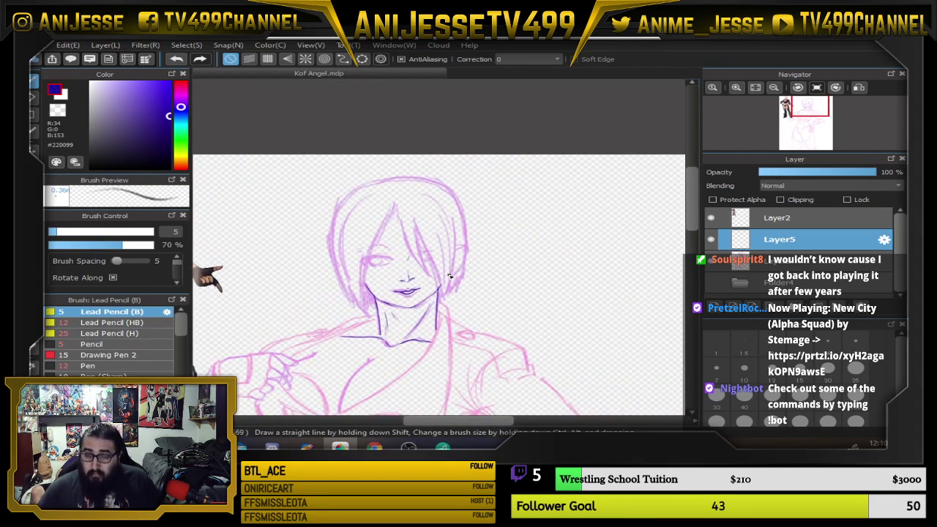
pyautogui.scroll(3, 403, 277)
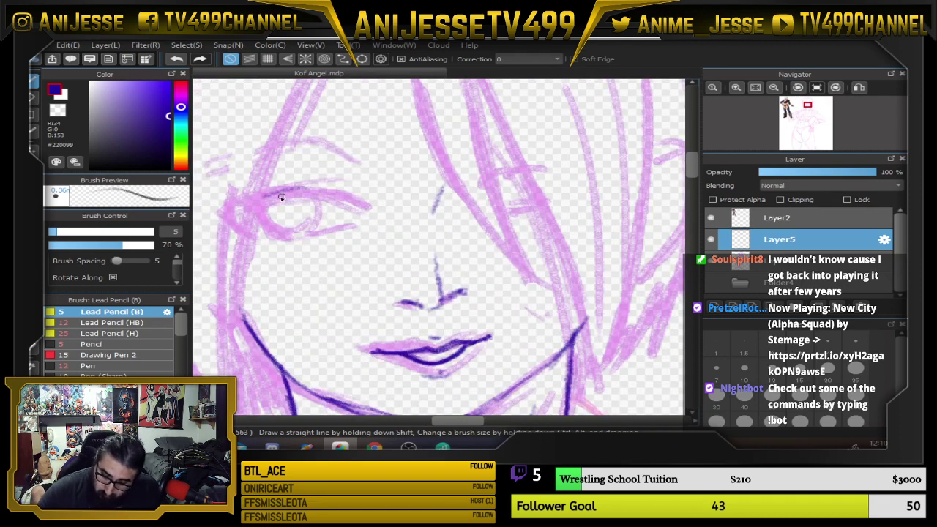
pyautogui.moveTo(282, 197)
pyautogui.mouseDown()
pyautogui.moveTo(344, 202)
pyautogui.moveTo(323, 194)
pyautogui.moveTo(355, 210)
pyautogui.moveTo(301, 188)
pyautogui.moveTo(257, 210)
pyautogui.moveTo(252, 233)
pyautogui.moveTo(316, 233)
pyautogui.moveTo(273, 237)
pyautogui.moveTo(292, 222)
pyautogui.moveTo(261, 208)
pyautogui.moveTo(304, 227)
pyautogui.moveTo(311, 195)
pyautogui.moveTo(311, 225)
pyautogui.moveTo(289, 232)
pyautogui.moveTo(317, 209)
pyautogui.moveTo(299, 190)
pyautogui.moveTo(349, 197)
pyautogui.moveTo(356, 209)
pyautogui.moveTo(317, 191)
pyautogui.moveTo(280, 191)
pyautogui.moveTo(343, 190)
pyautogui.moveTo(267, 202)
pyautogui.moveTo(293, 216)
pyautogui.moveTo(296, 206)
pyautogui.moveTo(279, 205)
pyautogui.moveTo(288, 211)
pyautogui.moveTo(288, 195)
pyautogui.moveTo(317, 210)
pyautogui.mouseUp()
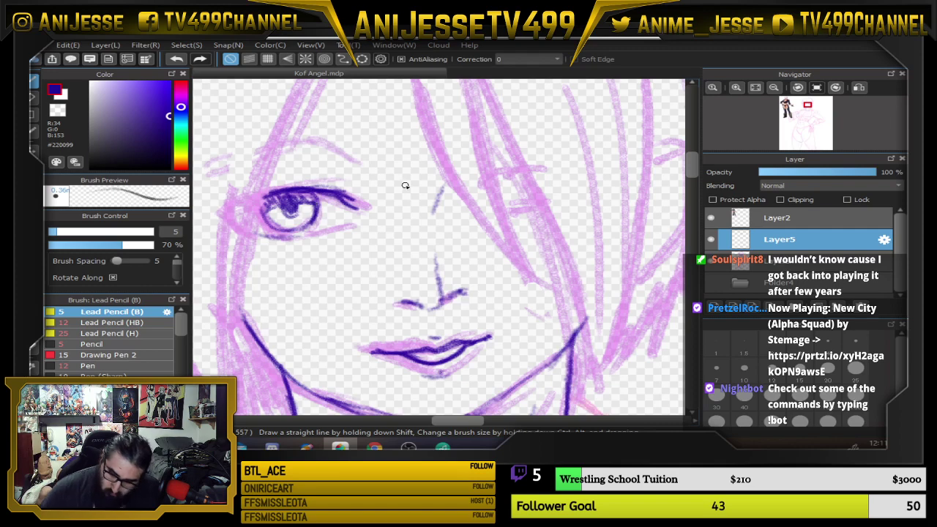
# Undo all the dark blue strokes of the visible eye
pyautogui.scroll(-3, 404, 184)
pyautogui.scroll(1, 347, 237)
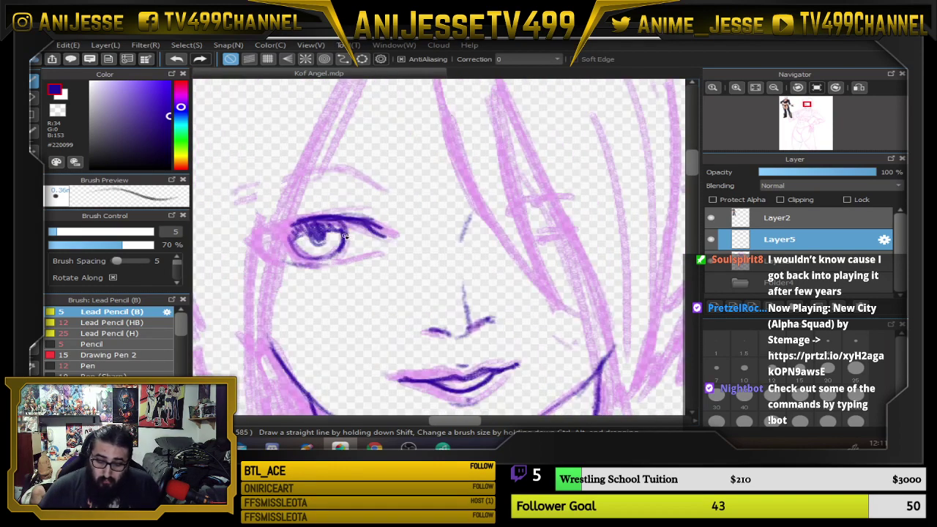
pyautogui.hotkey('ctrl', 'z')
pyautogui.hotkey('ctrl', 'z')
pyautogui.hotkey('ctrl', 'z')
pyautogui.hotkey('ctrl', 'z')
pyautogui.hotkey('ctrl', 'z')
pyautogui.hotkey('ctrl', 'z')
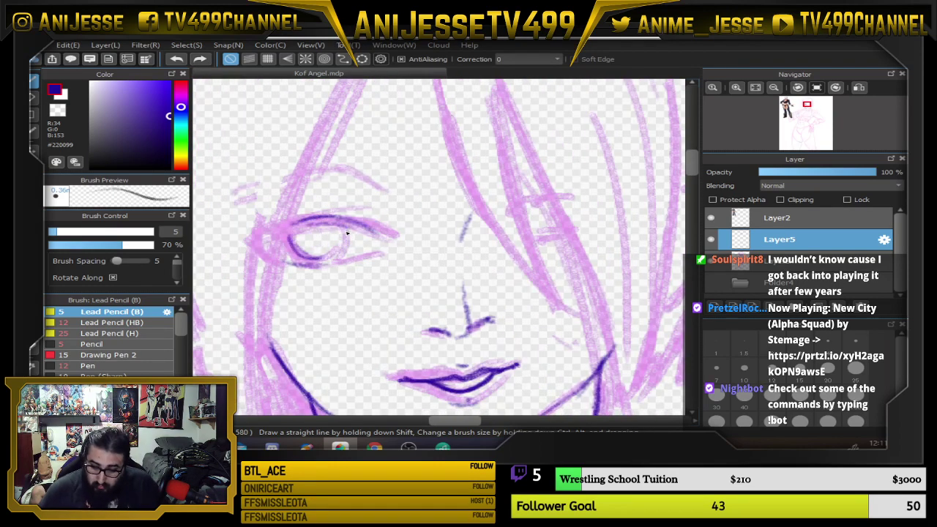
pyautogui.hotkey('ctrl', 'z')
pyautogui.hotkey('ctrl', 'z')
# Thicken the jaw line through the chin and at the hair-covered side, and check the face in a mirrored view
pyautogui.scroll(-3, 347, 234)
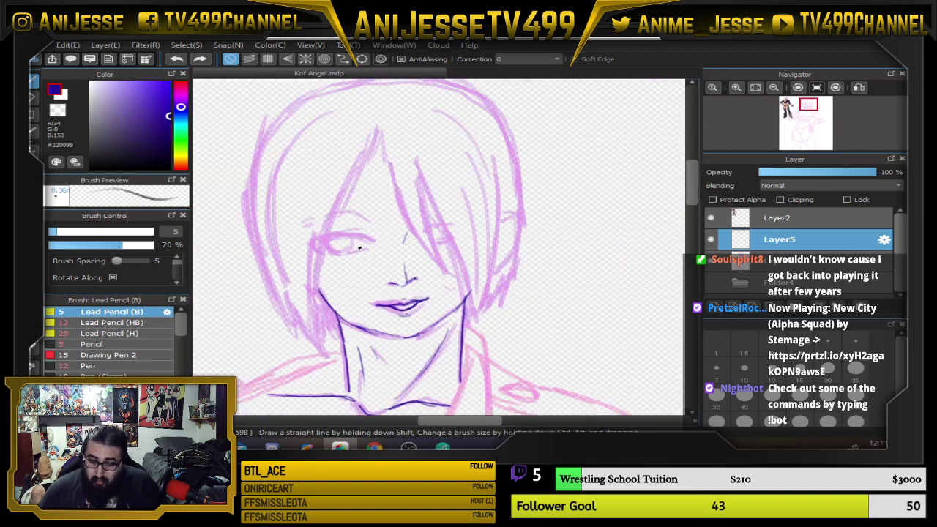
pyautogui.moveTo(393, 293)
pyautogui.mouseDown()
pyautogui.moveTo(371, 203)
pyautogui.moveTo(410, 290)
pyautogui.moveTo(376, 222)
pyautogui.mouseUp()
pyautogui.scroll(1, 363, 246)
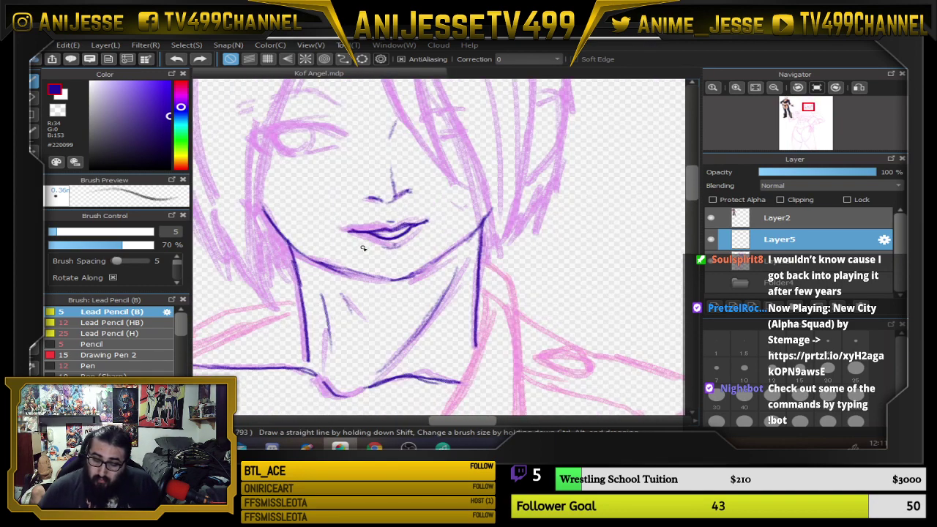
pyautogui.moveTo(281, 236)
pyautogui.mouseDown()
pyautogui.moveTo(339, 266)
pyautogui.moveTo(416, 285)
pyautogui.mouseUp()
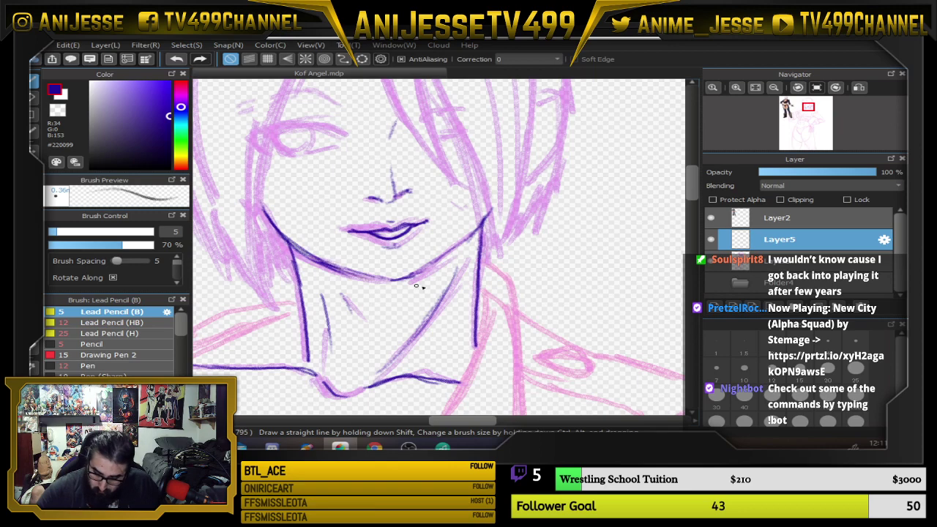
pyautogui.moveTo(488, 212); pyautogui.dragTo(473, 231)
pyautogui.press('h')
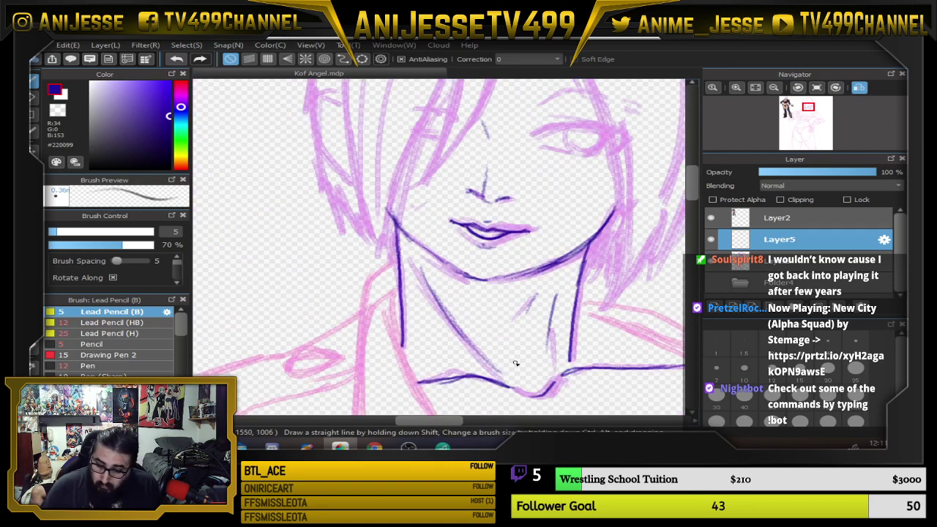
pyautogui.press('h')
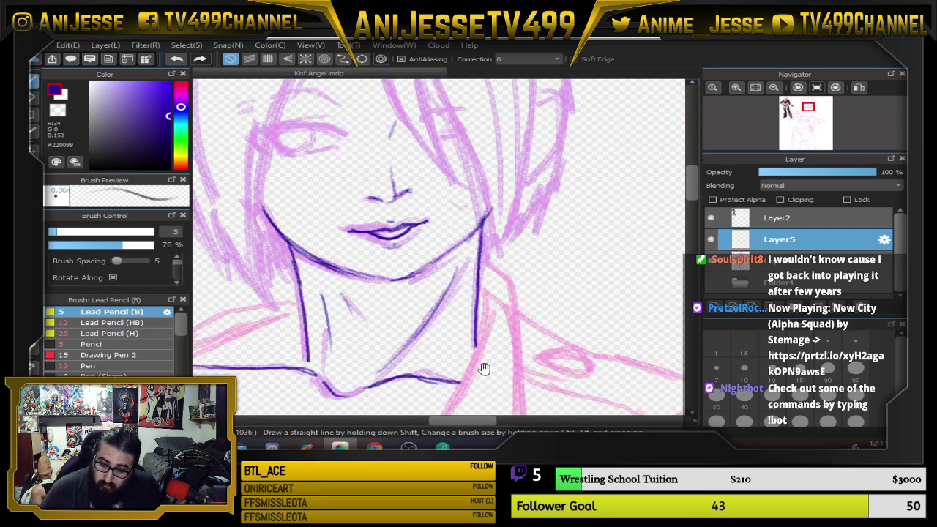
# Darken the collarbone line at the notch at the base of the neck
pyautogui.moveTo(483, 368); pyautogui.dragTo(543, 270)
pyautogui.moveTo(379, 286); pyautogui.dragTo(400, 299)
pyautogui.scroll(-3, 541, 185)
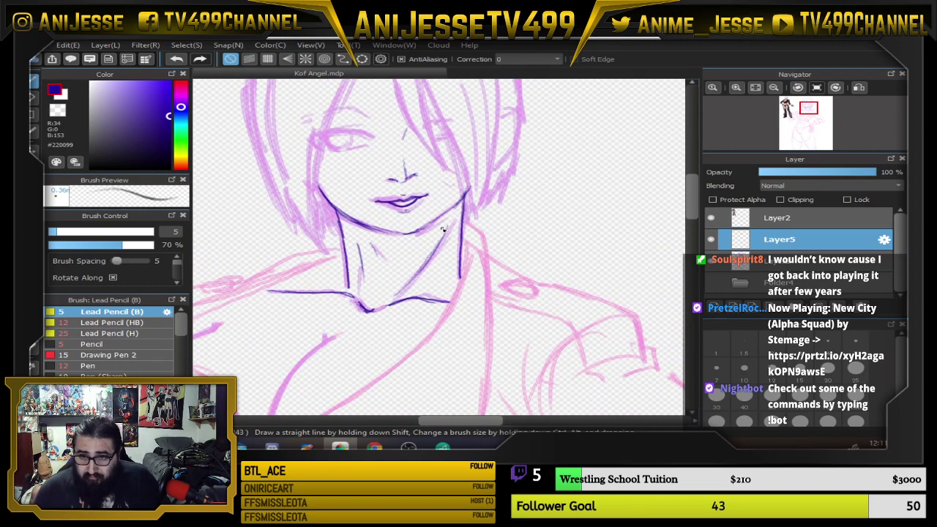
# Hide the character reference on Layer2
pyautogui.scroll(-2, 442, 229)
pyautogui.moveTo(439, 239); pyautogui.dragTo(470, 252)
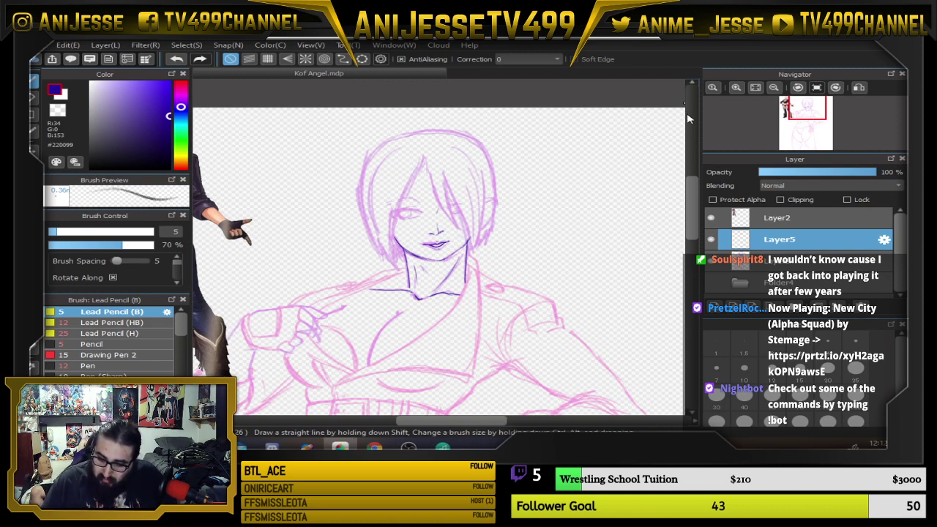
pyautogui.moveTo(692, 214); pyautogui.dragTo(691, 212)
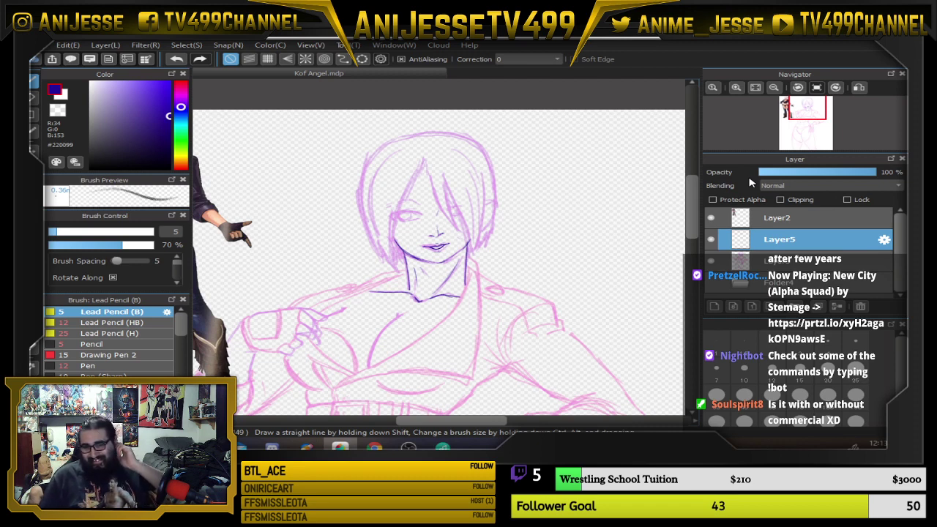
pyautogui.click(711, 218)
# Rotate the canvas around the raised hand and outline the hand's outer edge and first curled finger on Layer5, undoing a stray stroke
pyautogui.scroll(3, 271, 351)
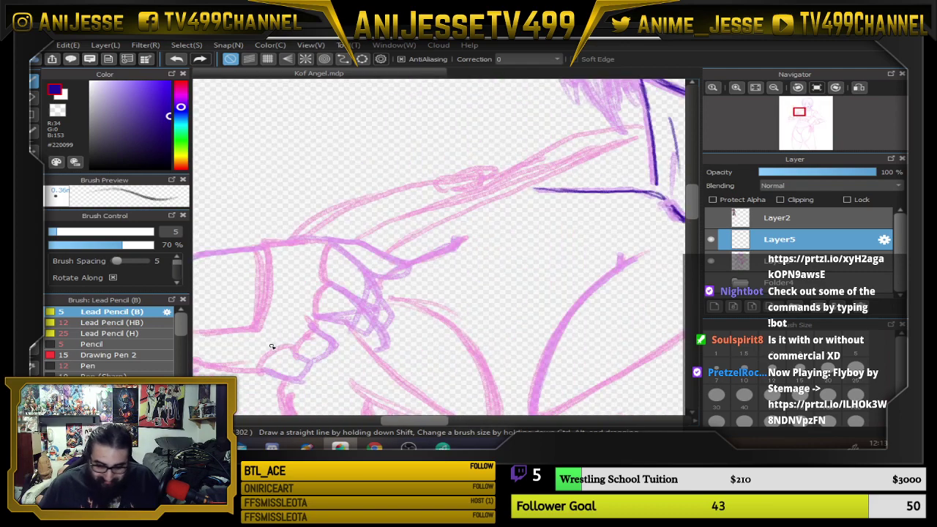
pyautogui.press('Right')
pyautogui.press('Right')
pyautogui.press('Right')
pyautogui.moveTo(295, 303); pyautogui.dragTo(407, 363)
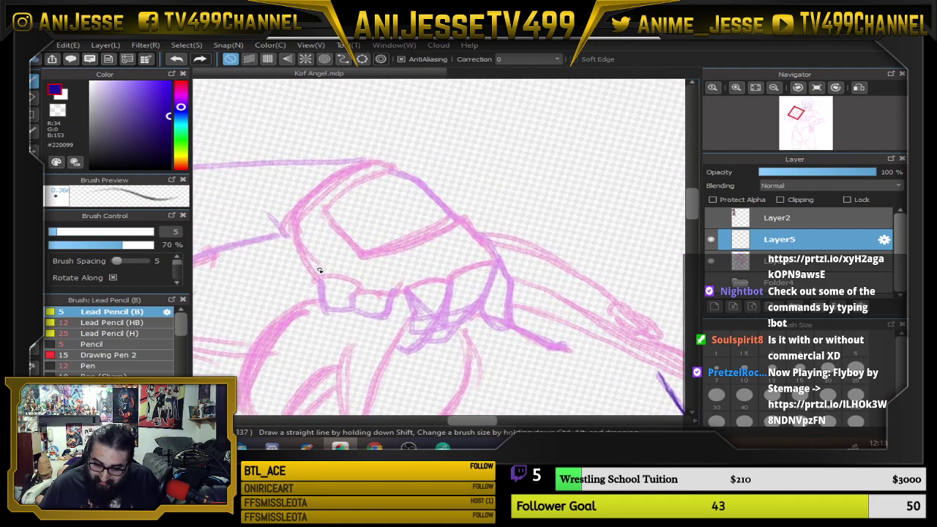
pyautogui.scroll(2, 319, 271)
pyautogui.moveTo(284, 216)
pyautogui.mouseDown()
pyautogui.moveTo(302, 260)
pyautogui.moveTo(290, 222)
pyautogui.moveTo(330, 288)
pyautogui.moveTo(334, 332)
pyautogui.moveTo(374, 329)
pyautogui.moveTo(332, 320)
pyautogui.moveTo(368, 326)
pyautogui.moveTo(376, 278)
pyautogui.mouseUp()
pyautogui.hotkey('ctrl', 'z')
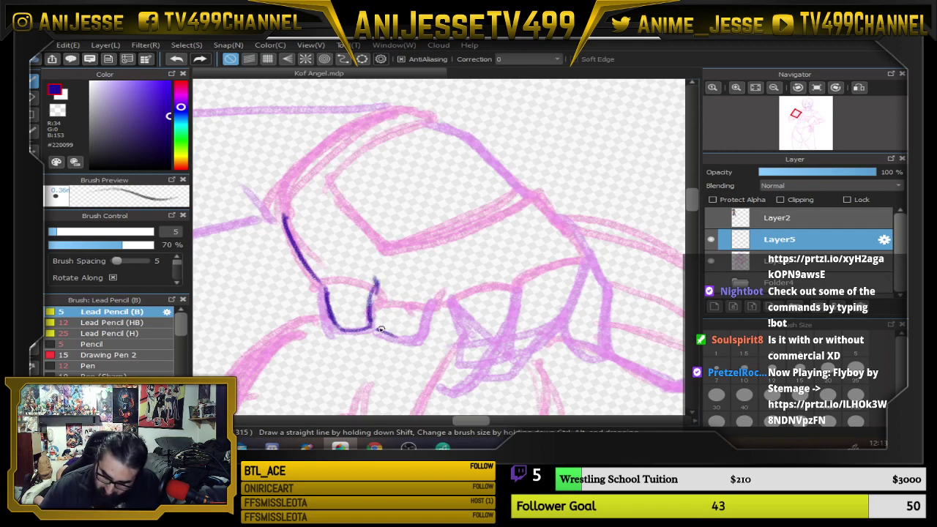
# Outline the second curled finger, close both fingers along the knuckles and add a side line to the first finger
pyautogui.moveTo(378, 329)
pyautogui.mouseDown()
pyautogui.moveTo(416, 334)
pyautogui.moveTo(423, 299)
pyautogui.moveTo(437, 285)
pyautogui.moveTo(456, 302)
pyautogui.mouseUp()
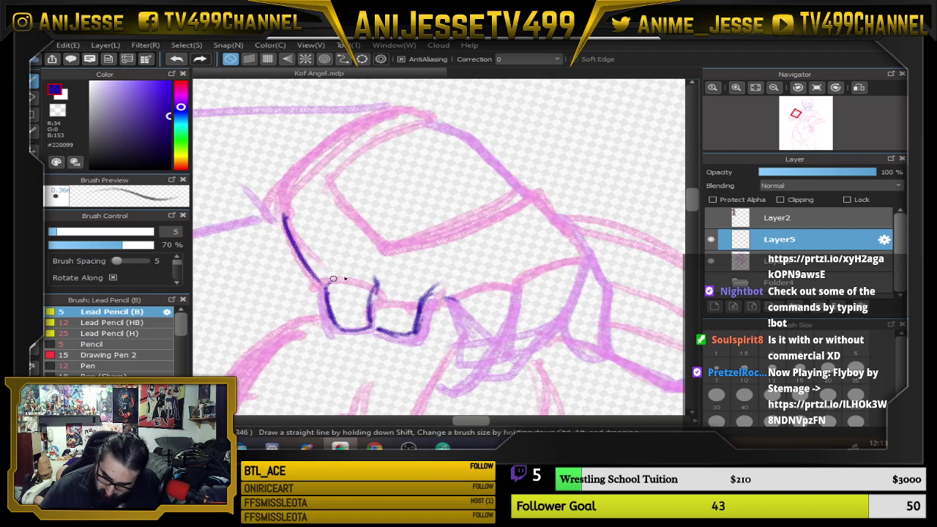
pyautogui.moveTo(334, 279)
pyautogui.mouseDown()
pyautogui.moveTo(408, 284)
pyautogui.moveTo(432, 290)
pyautogui.mouseUp()
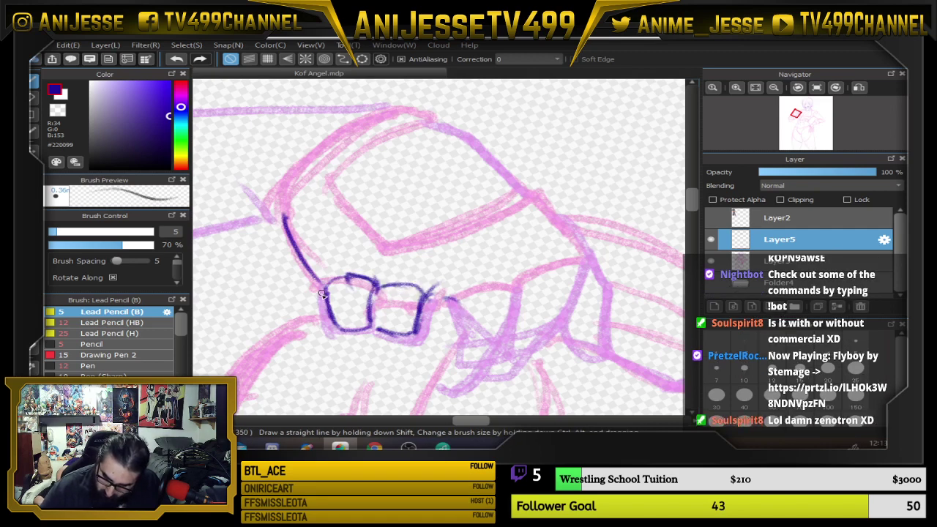
pyautogui.moveTo(322, 293)
pyautogui.mouseDown()
pyautogui.moveTo(329, 316)
pyautogui.moveTo(375, 322)
pyautogui.mouseUp()
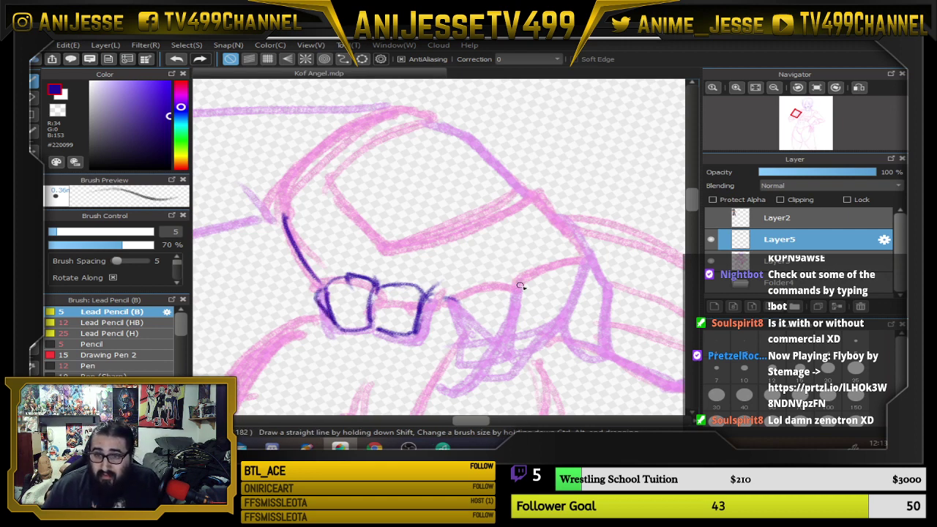
# Outline the third and fourth curled fingers of the raised hand on Layer5, following the sketch beside the first two
pyautogui.moveTo(533, 306); pyautogui.dragTo(481, 269)
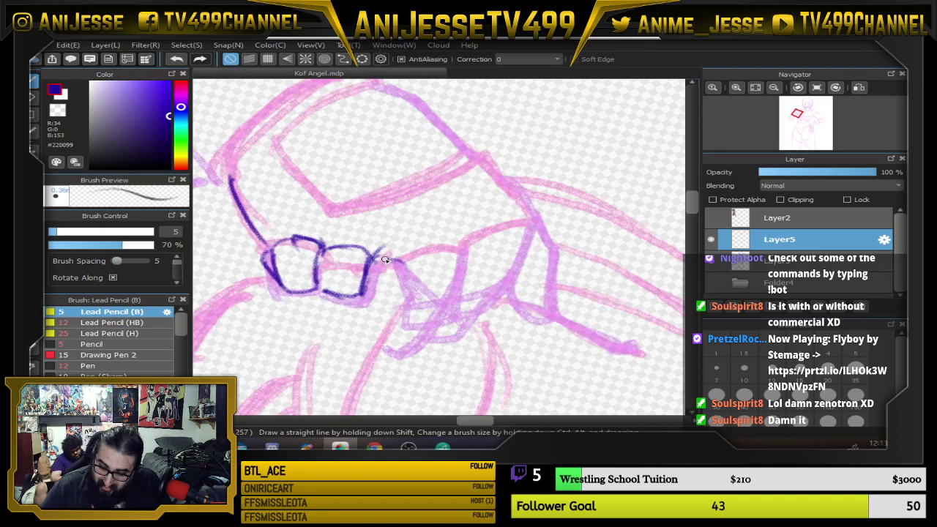
pyautogui.moveTo(399, 278)
pyautogui.mouseDown()
pyautogui.moveTo(430, 307)
pyautogui.moveTo(459, 292)
pyautogui.mouseUp()
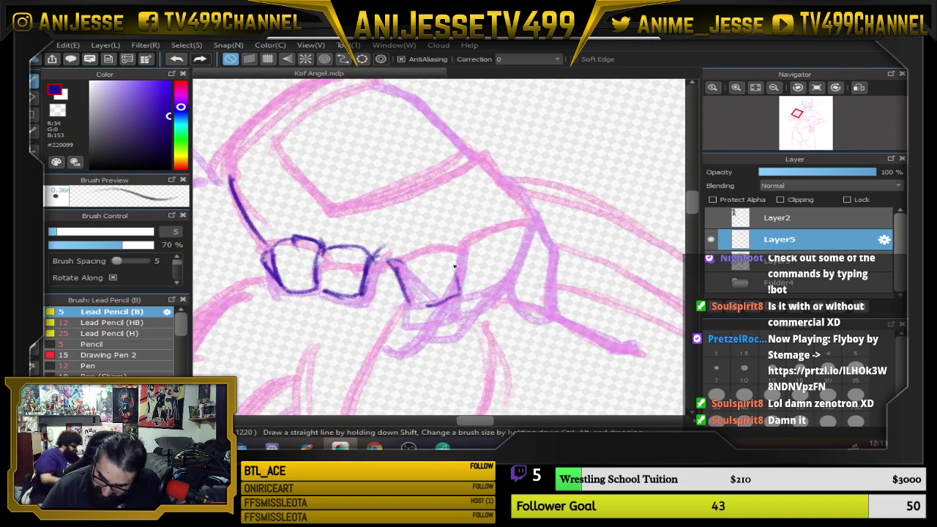
pyautogui.moveTo(455, 247)
pyautogui.mouseDown()
pyautogui.moveTo(457, 281)
pyautogui.moveTo(452, 238)
pyautogui.mouseUp()
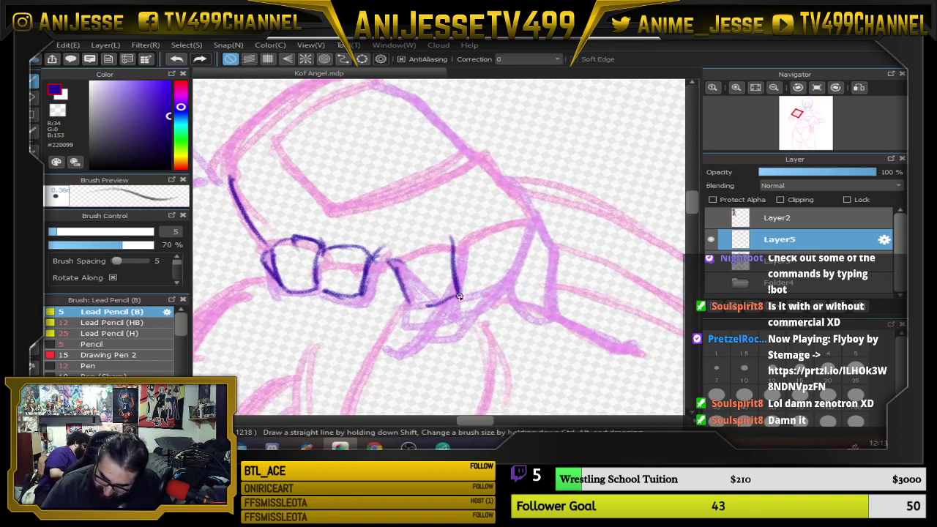
pyautogui.moveTo(459, 295)
pyautogui.mouseDown()
pyautogui.moveTo(421, 305)
pyautogui.moveTo(503, 291)
pyautogui.mouseUp()
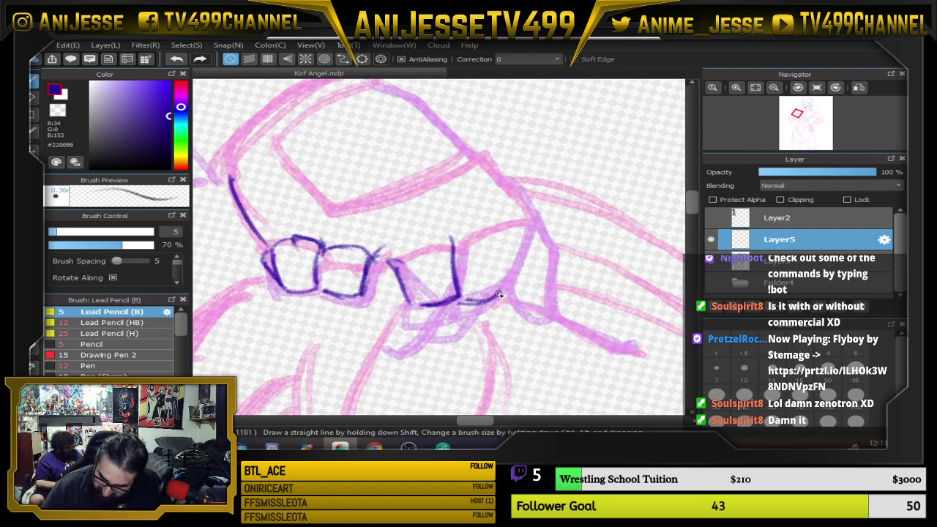
pyautogui.moveTo(521, 235)
pyautogui.mouseDown()
pyautogui.moveTo(499, 289)
pyautogui.moveTo(524, 224)
pyautogui.mouseUp()
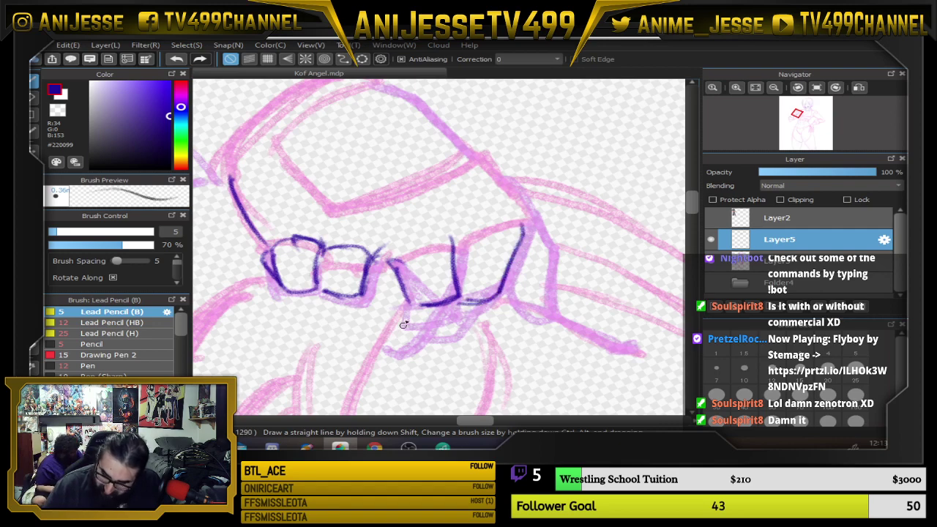
# Straighten the canvas, draw the thumb lines beside the two larger fingers and close those fingers along the knuckles
pyautogui.press('Up')
pyautogui.moveTo(506, 264)
pyautogui.mouseDown()
pyautogui.moveTo(528, 301)
pyautogui.moveTo(520, 327)
pyautogui.mouseUp()
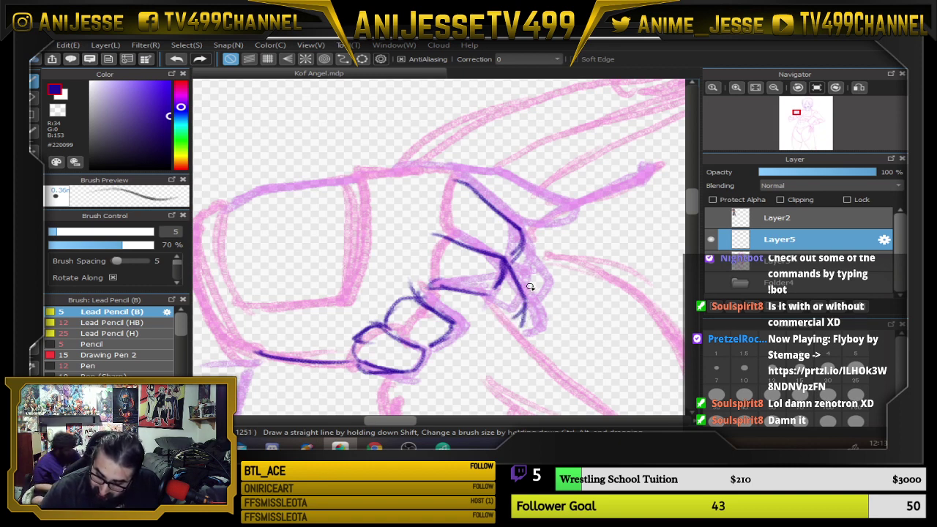
pyautogui.moveTo(525, 237); pyautogui.dragTo(524, 297)
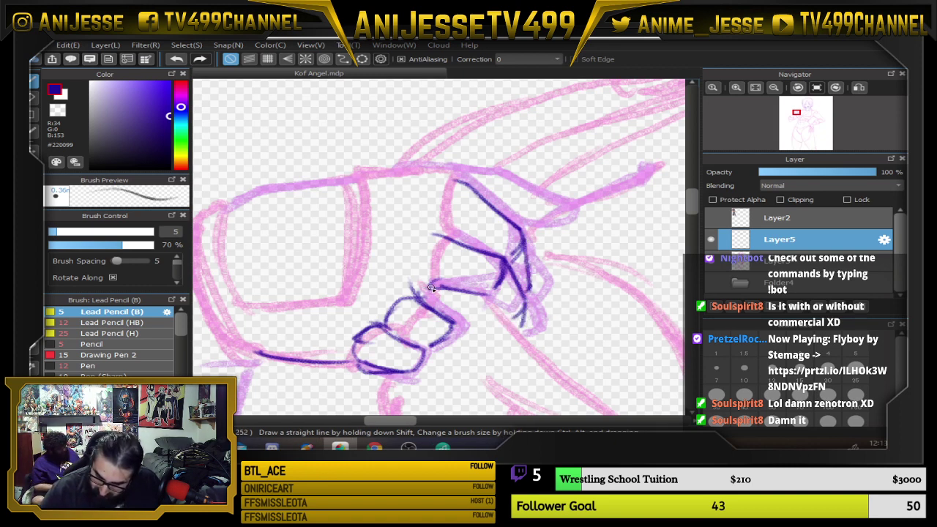
pyautogui.moveTo(436, 279); pyautogui.dragTo(431, 292)
pyautogui.moveTo(461, 244)
pyautogui.mouseDown()
pyautogui.moveTo(444, 287)
pyautogui.moveTo(454, 241)
pyautogui.moveTo(444, 211)
pyautogui.moveTo(448, 232)
pyautogui.moveTo(461, 183)
pyautogui.moveTo(454, 238)
pyautogui.mouseUp()
pyautogui.moveTo(426, 286); pyautogui.dragTo(417, 296)
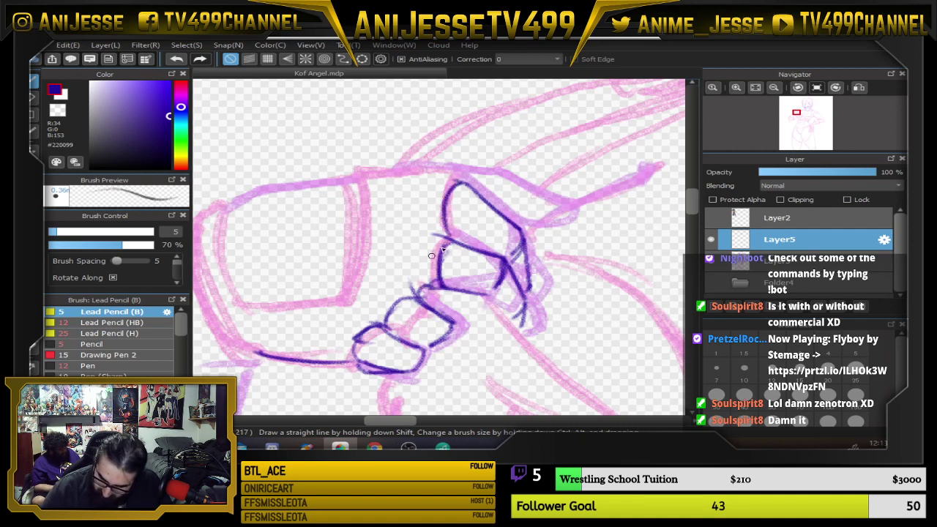
# Erase the line along the hand's lower outer edge up to the smallest finger
pyautogui.moveTo(488, 287); pyautogui.dragTo(546, 243)
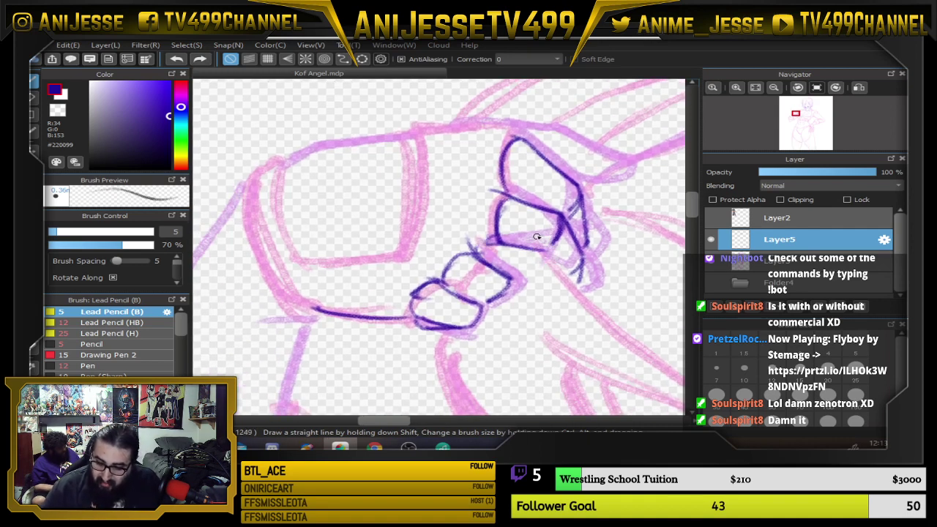
pyautogui.scroll(-3, 533, 241)
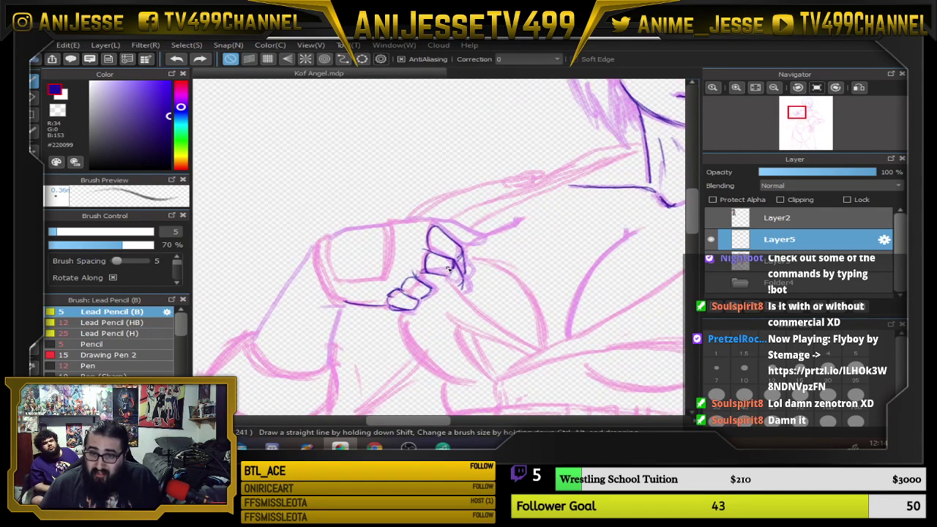
pyautogui.scroll(2, 449, 269)
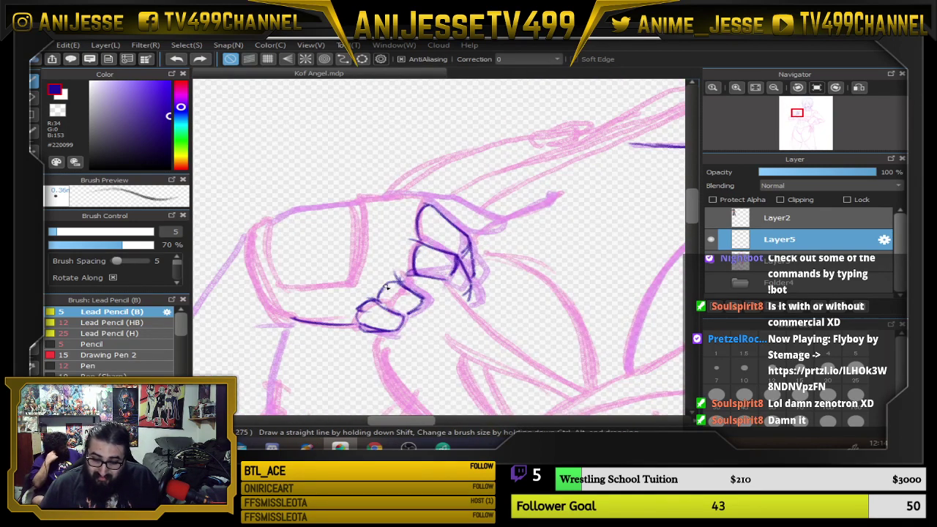
pyautogui.press('w')
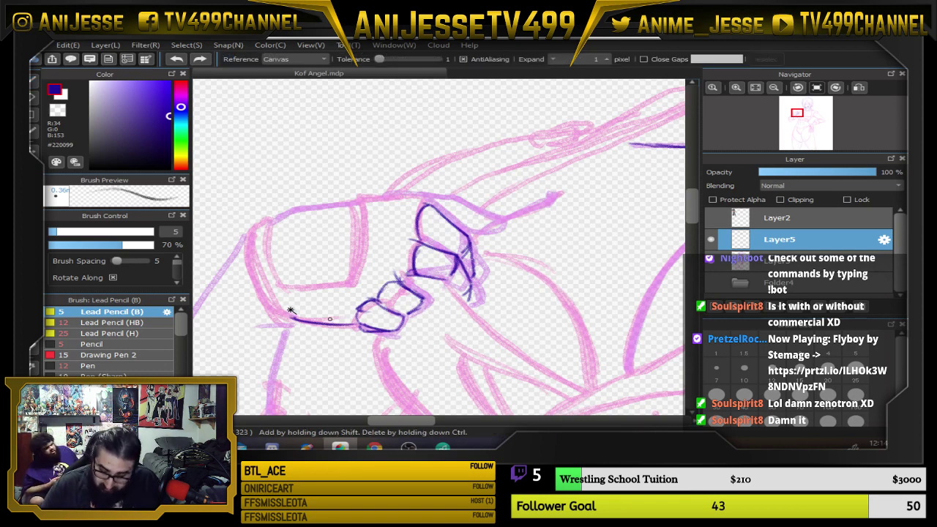
pyautogui.click(293, 310)
pyautogui.hotkey('ctrl', 'd')
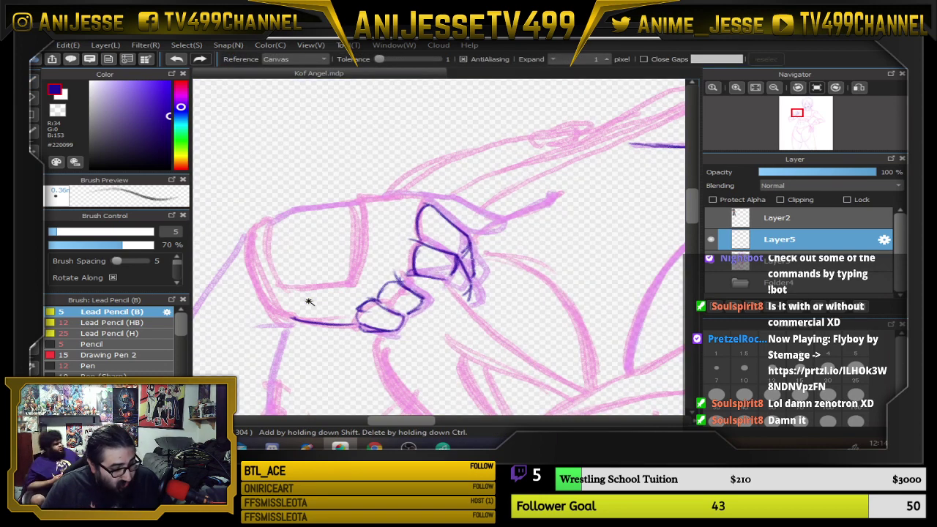
pyautogui.press('e')
pyautogui.moveTo(297, 310); pyautogui.dragTo(342, 317)
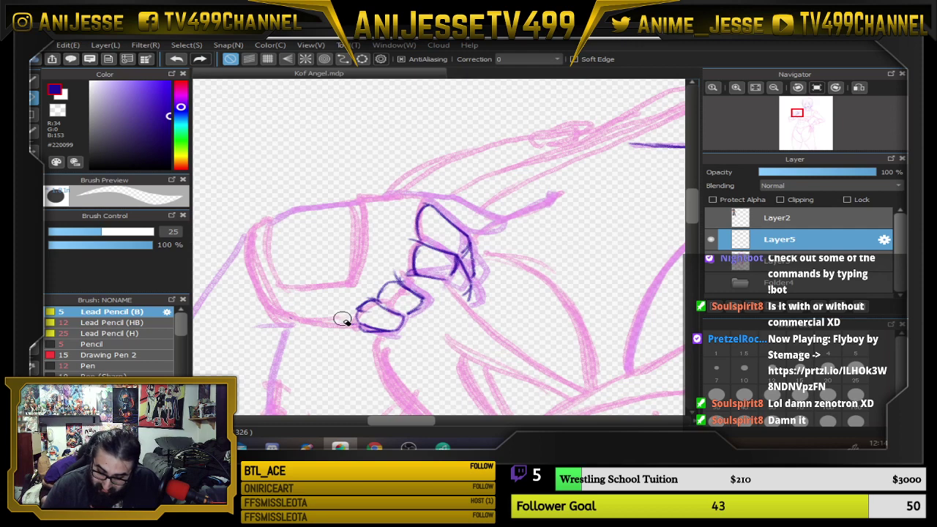
# Lasso the two smaller fingers, rotate and shrink them slightly, move them against the larger fingers and deselect
pyautogui.press('m')
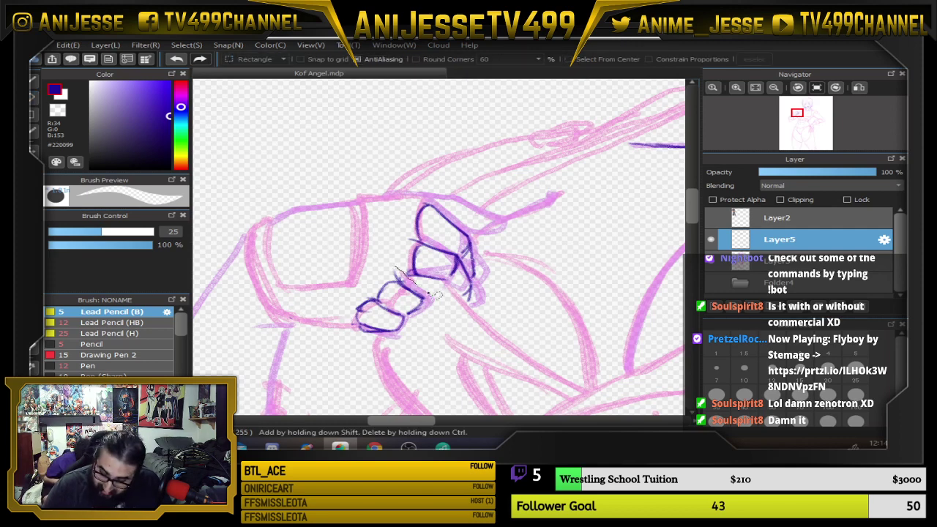
pyautogui.moveTo(397, 267)
pyautogui.mouseDown()
pyautogui.moveTo(359, 360)
pyautogui.moveTo(413, 260)
pyautogui.mouseUp()
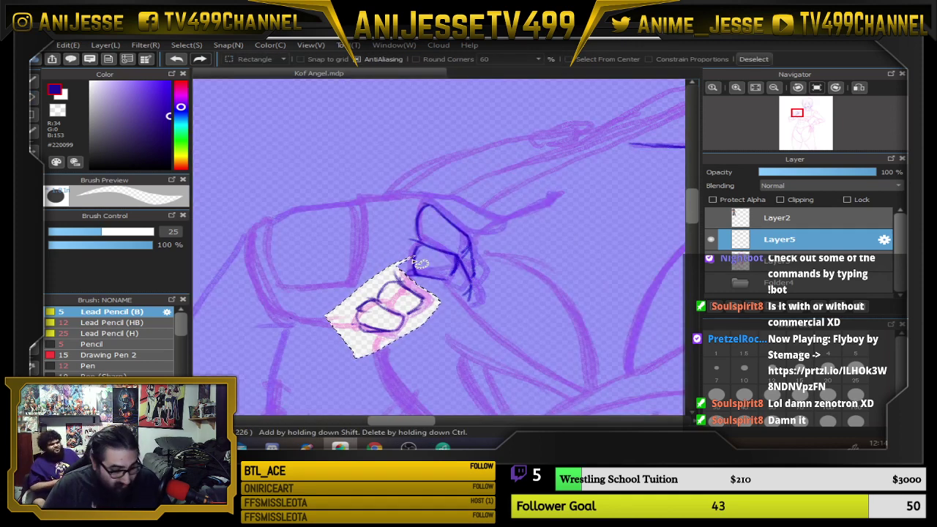
pyautogui.hotkey('ctrl', 't')
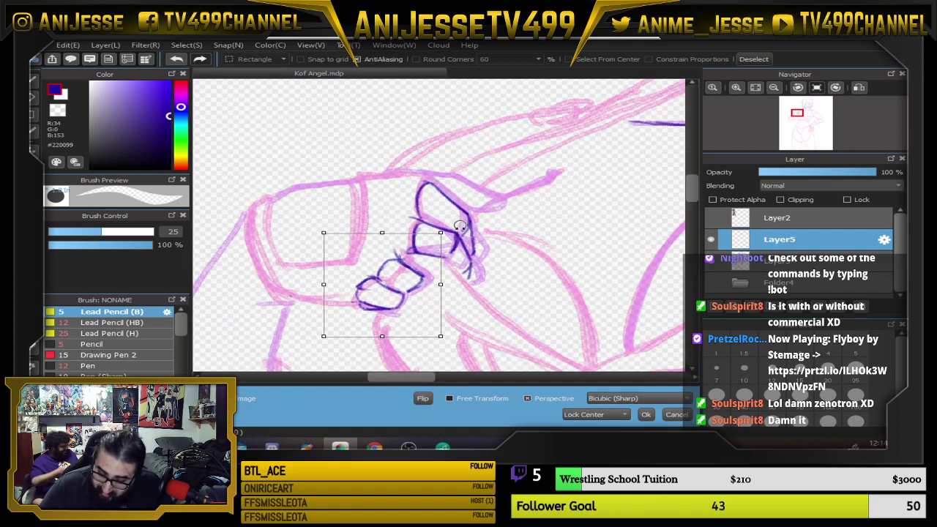
pyautogui.moveTo(461, 227); pyautogui.dragTo(449, 215)
pyautogui.moveTo(418, 293); pyautogui.dragTo(432, 290)
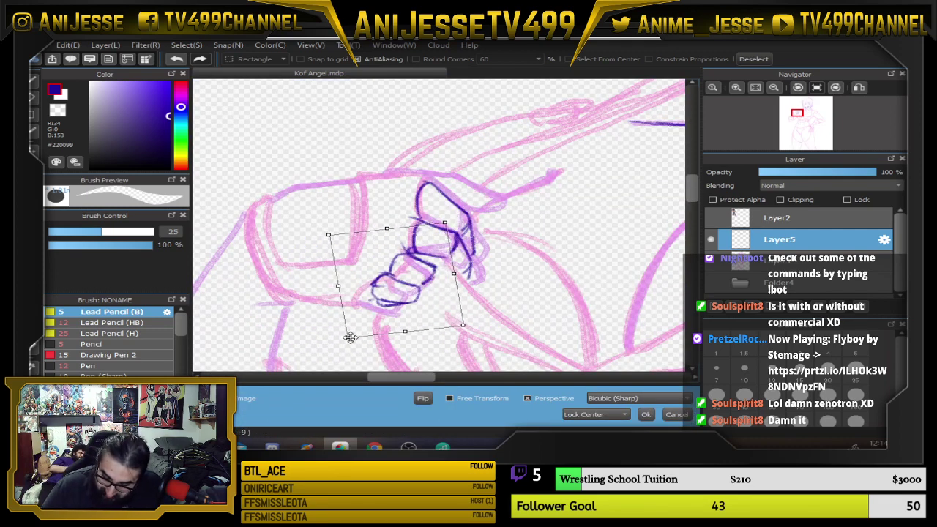
pyautogui.moveTo(352, 337); pyautogui.dragTo(351, 331)
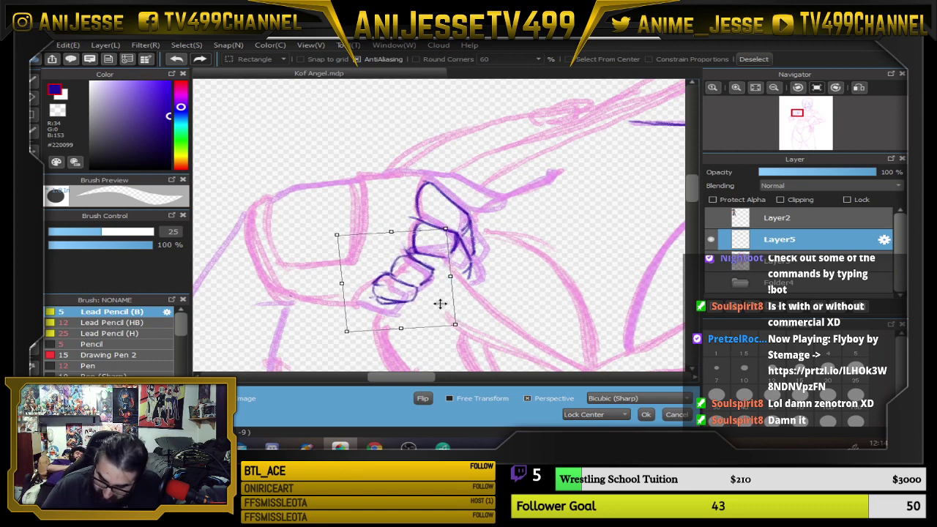
pyautogui.moveTo(441, 303); pyautogui.dragTo(442, 299)
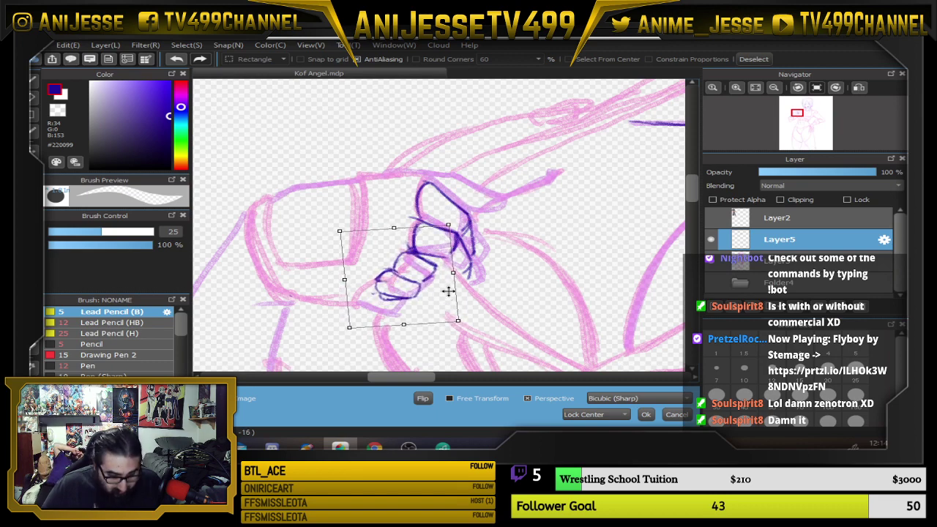
pyautogui.press('Return')
pyautogui.hotkey('ctrl', 'd')
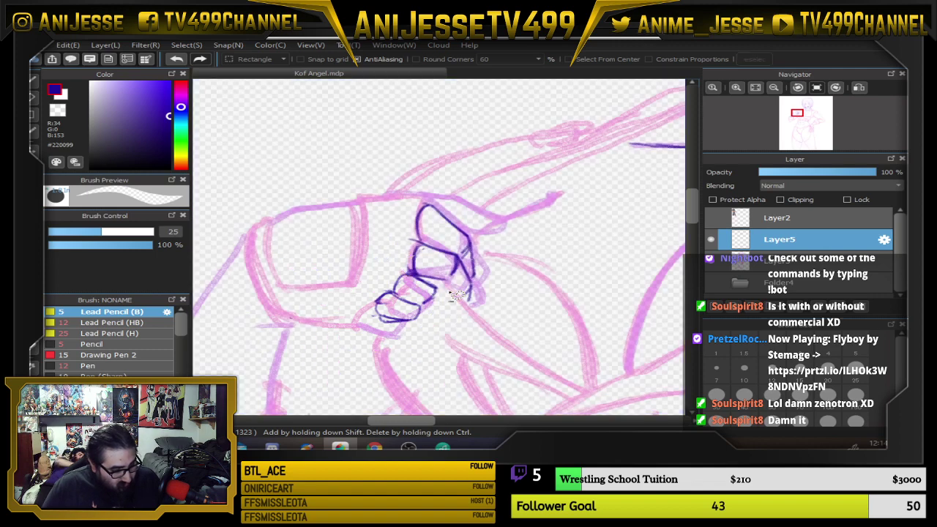
# Rotate the canvas and redraw the hand's lower outer edge with the Lead Pencil (B) in repeated strokes up to the smallest finger
pyautogui.press('b')
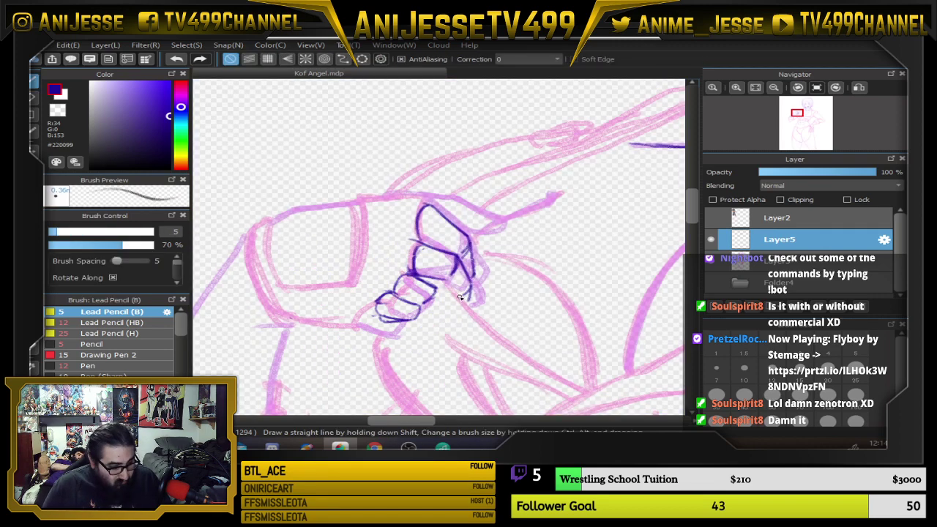
pyautogui.press('Right')
pyautogui.press('Right')
pyautogui.press('Right')
pyautogui.press('Right')
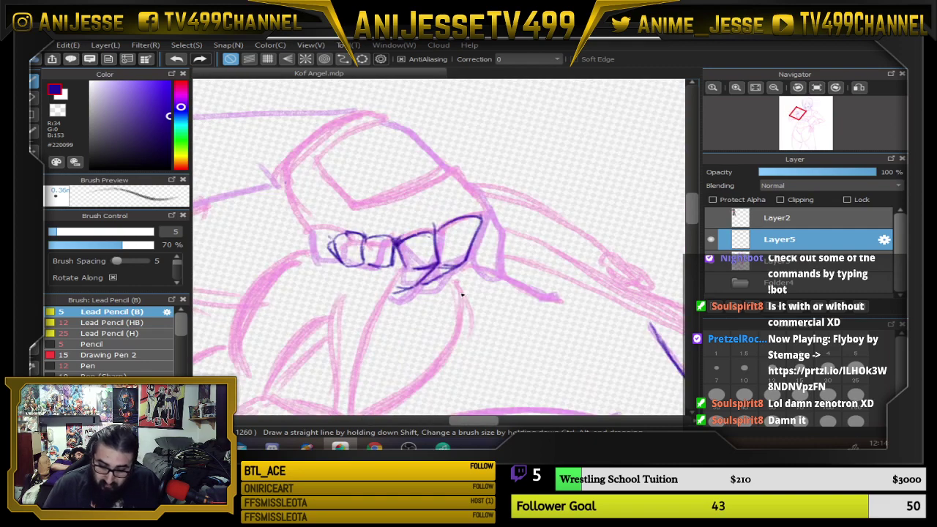
pyautogui.moveTo(286, 183); pyautogui.dragTo(326, 234)
pyautogui.moveTo(291, 189); pyautogui.dragTo(329, 243)
pyautogui.moveTo(300, 208); pyautogui.dragTo(334, 244)
pyautogui.moveTo(286, 180); pyautogui.dragTo(338, 249)
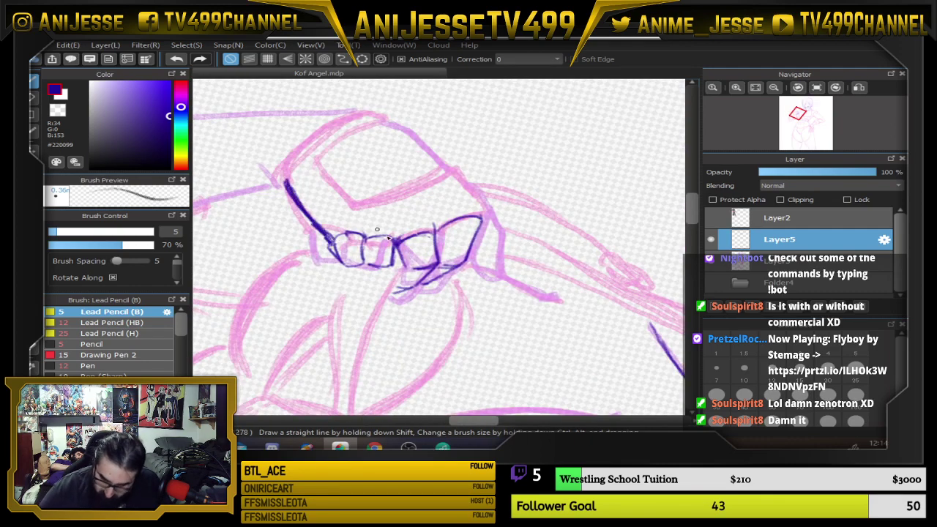
# Straighten the canvas, outline the back edge of the hand and draw the rectangular panel on the back of the glove
pyautogui.press('Up')
pyautogui.moveTo(292, 318)
pyautogui.mouseDown()
pyautogui.moveTo(254, 229)
pyautogui.moveTo(292, 317)
pyautogui.mouseUp()
pyautogui.moveTo(255, 247)
pyautogui.mouseDown()
pyautogui.moveTo(266, 221)
pyautogui.moveTo(274, 223)
pyautogui.moveTo(271, 253)
pyautogui.mouseUp()
pyautogui.moveTo(268, 221)
pyautogui.mouseDown()
pyautogui.moveTo(284, 286)
pyautogui.moveTo(363, 278)
pyautogui.moveTo(351, 206)
pyautogui.moveTo(359, 288)
pyautogui.mouseUp()
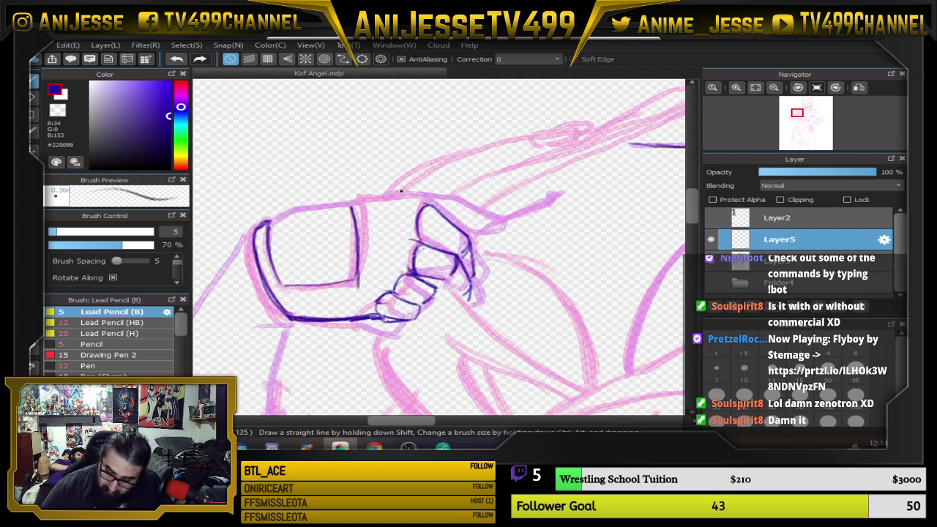
pyautogui.moveTo(353, 201)
pyautogui.mouseDown()
pyautogui.moveTo(421, 196)
pyautogui.moveTo(436, 209)
pyautogui.moveTo(414, 194)
pyautogui.moveTo(351, 199)
pyautogui.mouseUp()
# Erase all dark blue line art of the raised hand on Layer5, enlarging the eraser to 50
pyautogui.scroll(-3, 494, 267)
pyautogui.moveTo(495, 266); pyautogui.dragTo(456, 280)
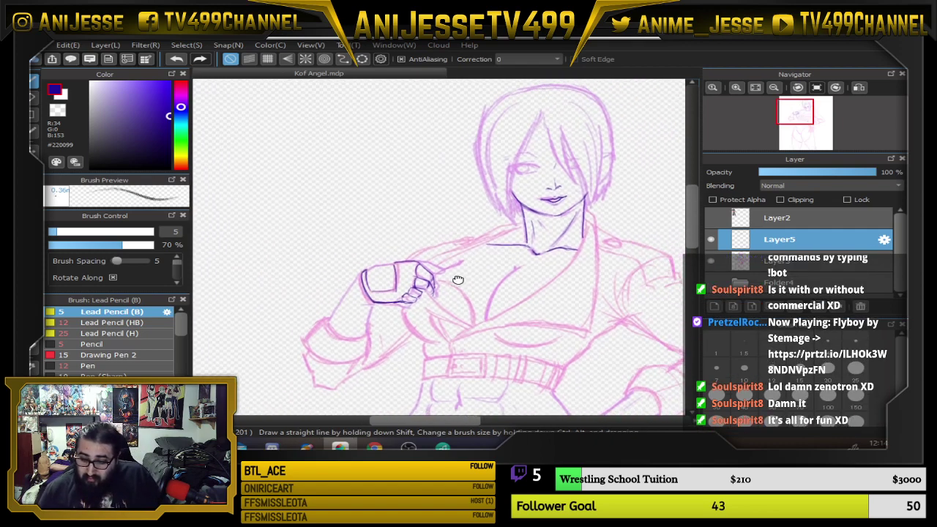
pyautogui.scroll(2, 435, 286)
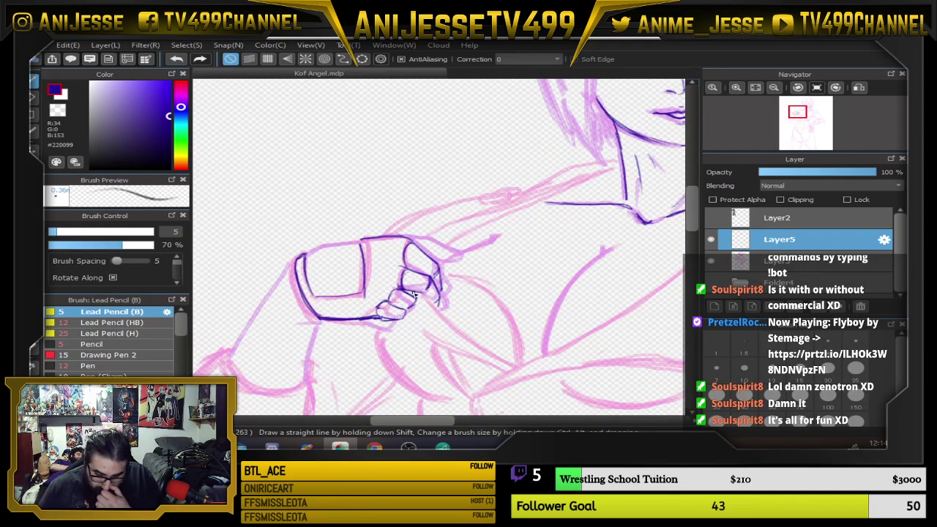
pyautogui.press('e')
pyautogui.moveTo(293, 249); pyautogui.dragTo(328, 330)
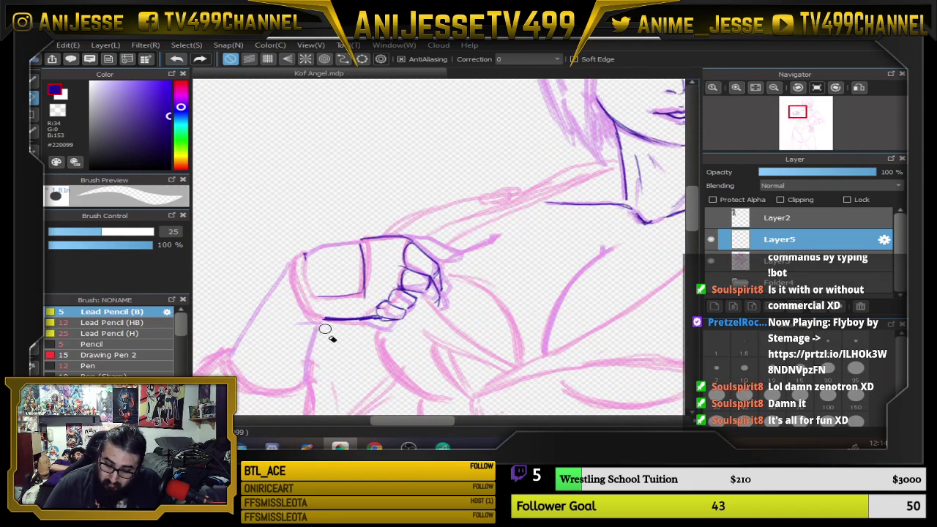
pyautogui.click(773, 398)
pyautogui.moveTo(355, 298)
pyautogui.mouseDown()
pyautogui.moveTo(320, 298)
pyautogui.moveTo(333, 332)
pyautogui.moveTo(347, 313)
pyautogui.mouseUp()
pyautogui.moveTo(346, 241)
pyautogui.mouseDown()
pyautogui.moveTo(375, 344)
pyautogui.moveTo(394, 325)
pyautogui.moveTo(417, 258)
pyautogui.moveTo(440, 286)
pyautogui.mouseUp()
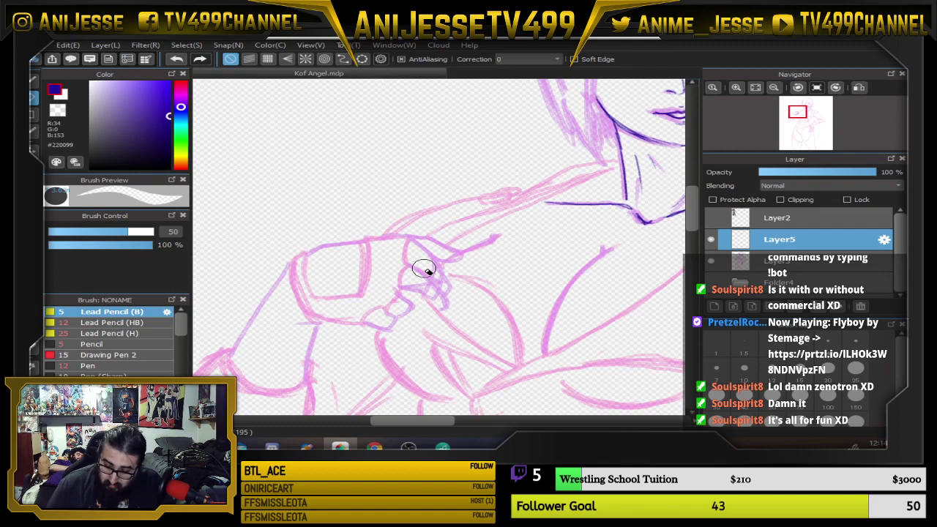
# Ink the long fringe strand's inner edge from the hair parting down across the face on a rotated canvas, undoing a first attempt
pyautogui.press('b')
pyautogui.scroll(-2, 499, 271)
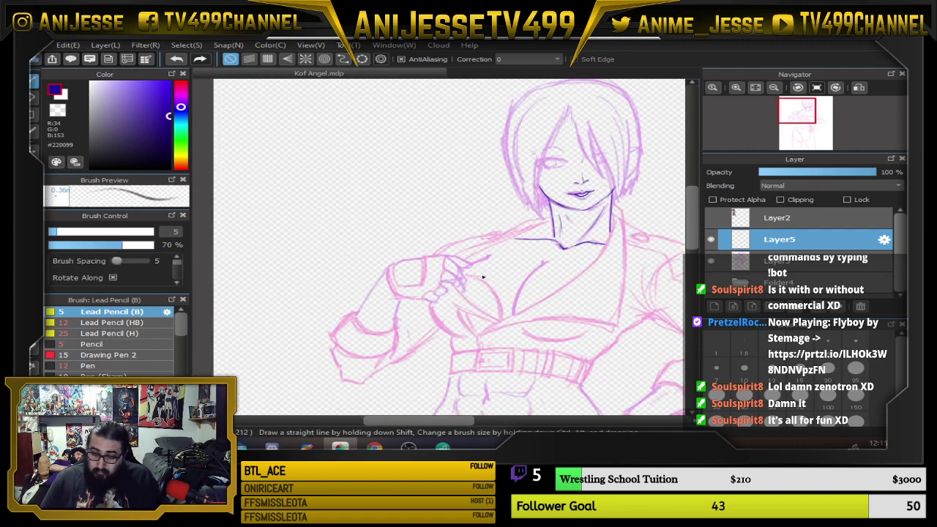
pyautogui.moveTo(481, 278)
pyautogui.mouseDown()
pyautogui.moveTo(390, 231)
pyautogui.moveTo(369, 265)
pyautogui.mouseUp()
pyautogui.scroll(2, 456, 214)
pyautogui.moveTo(455, 214); pyautogui.dragTo(372, 307)
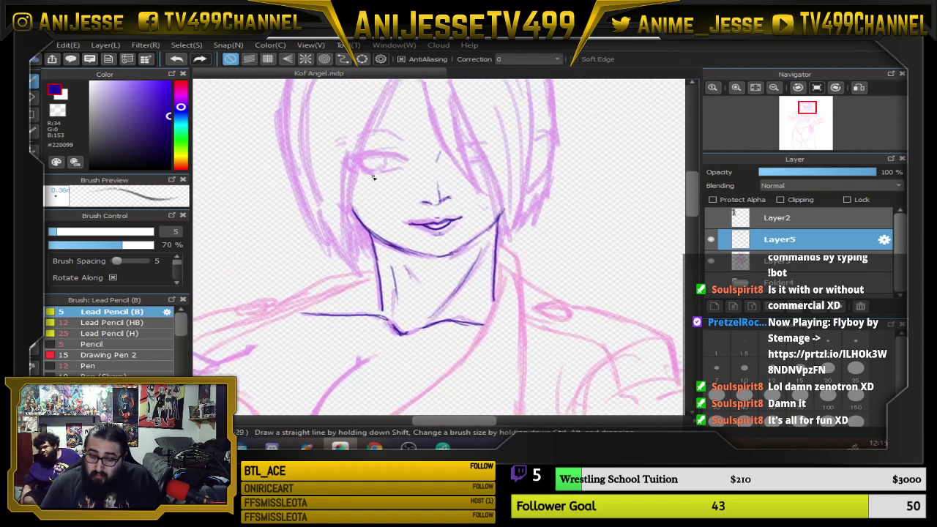
pyautogui.scroll(2, 376, 173)
pyautogui.moveTo(376, 173); pyautogui.dragTo(348, 300)
pyautogui.hotkey('ctrl', '-')
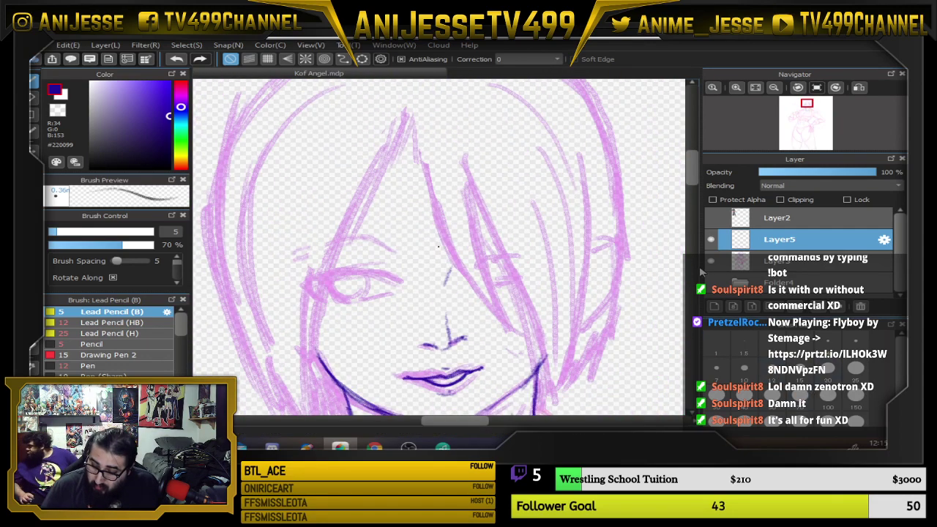
pyautogui.moveTo(408, 113); pyautogui.dragTo(450, 243)
pyautogui.hotkey('ctrl', 'z')
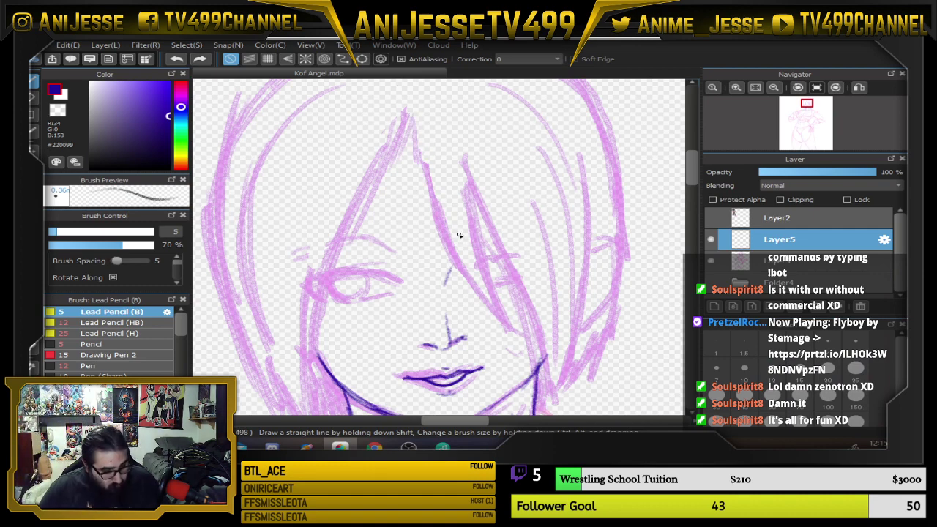
pyautogui.press('Right')
pyautogui.press('Right')
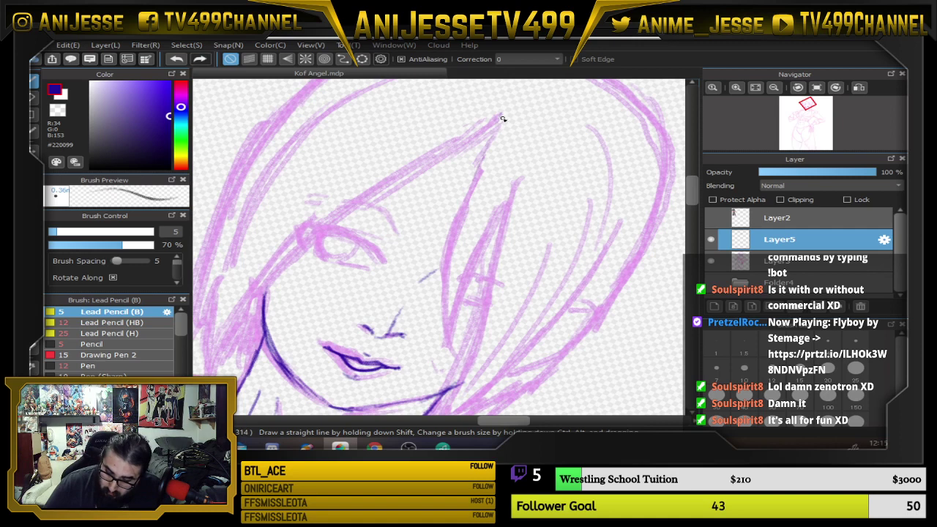
pyautogui.moveTo(503, 117)
pyautogui.mouseDown()
pyautogui.moveTo(463, 218)
pyautogui.moveTo(466, 208)
pyautogui.moveTo(453, 288)
pyautogui.mouseUp()
pyautogui.moveTo(463, 233); pyautogui.dragTo(454, 329)
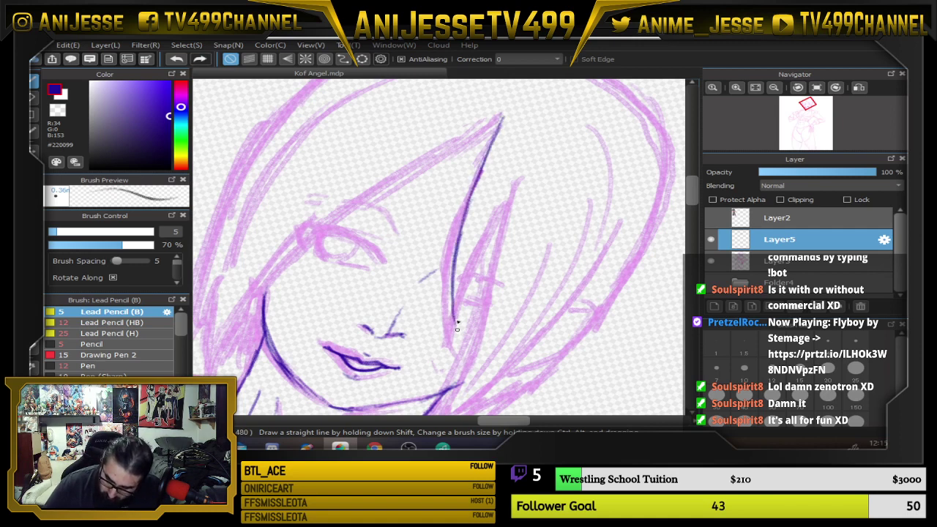
# Ink the long fringe strand's second edge from mid-forehead down to the jaw and extend its inner edge with Lead Pencil (B)
pyautogui.moveTo(456, 260); pyautogui.dragTo(456, 337)
pyautogui.moveTo(502, 212); pyautogui.dragTo(480, 319)
pyautogui.moveTo(491, 258); pyautogui.dragTo(465, 369)
pyautogui.moveTo(476, 322); pyautogui.dragTo(460, 384)
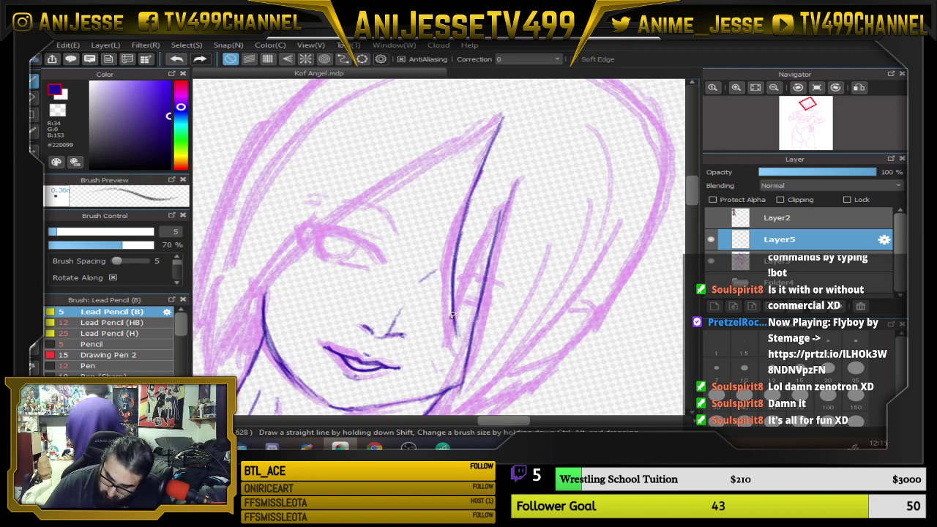
pyautogui.moveTo(452, 298)
pyautogui.mouseDown()
pyautogui.moveTo(468, 353)
pyautogui.moveTo(464, 293)
pyautogui.mouseUp()
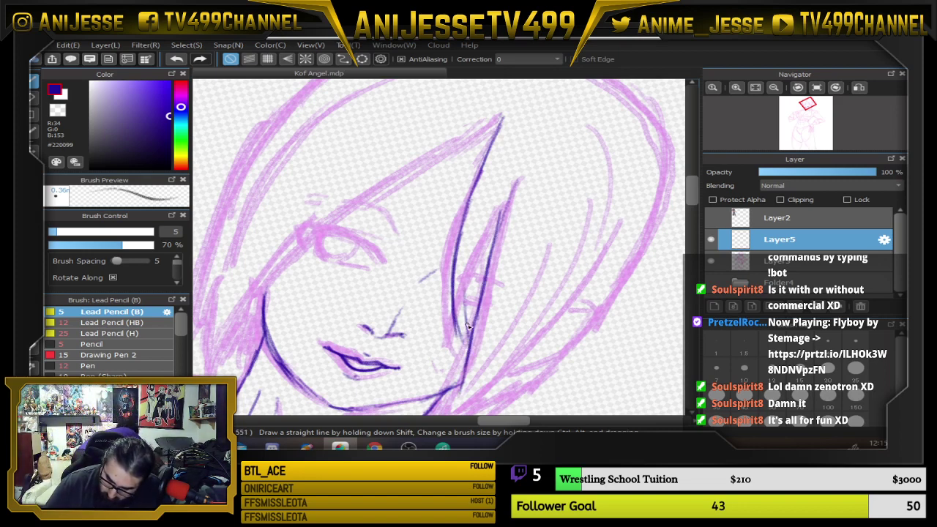
# Add curved inner strokes along the gap in the long fringe strand and straighten the canvas
pyautogui.moveTo(468, 327); pyautogui.dragTo(479, 246)
pyautogui.moveTo(467, 322); pyautogui.dragTo(489, 226)
pyautogui.moveTo(466, 303)
pyautogui.mouseDown()
pyautogui.moveTo(492, 226)
pyautogui.moveTo(462, 157)
pyautogui.mouseUp()
pyautogui.press('Up')
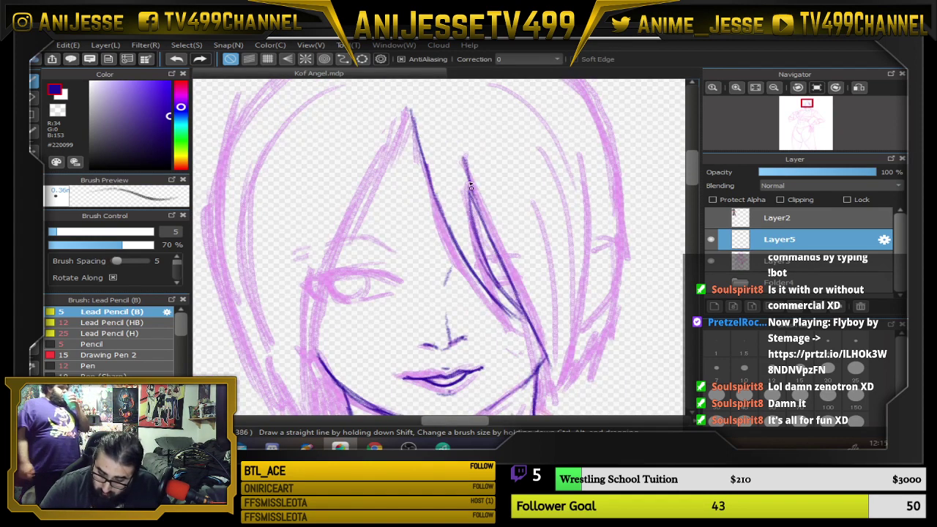
# Extend the fringe strand to a pointed tip below the jaw and ink the long lock edge in front of the ear
pyautogui.moveTo(560, 282)
pyautogui.mouseDown()
pyautogui.moveTo(601, 308)
pyautogui.moveTo(519, 259)
pyautogui.mouseUp()
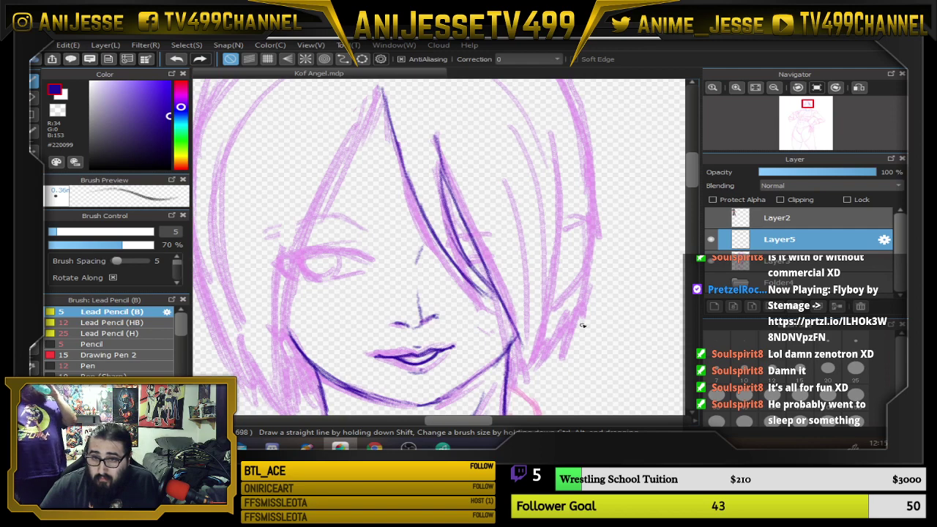
pyautogui.moveTo(589, 320); pyautogui.dragTo(582, 309)
pyautogui.moveTo(502, 300); pyautogui.dragTo(520, 362)
pyautogui.moveTo(532, 291); pyautogui.dragTo(521, 357)
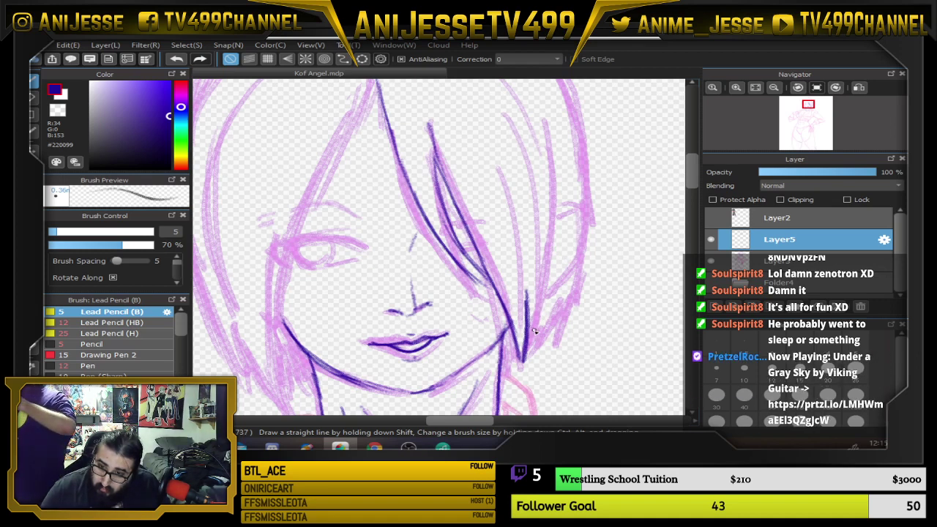
pyautogui.moveTo(539, 289); pyautogui.dragTo(533, 341)
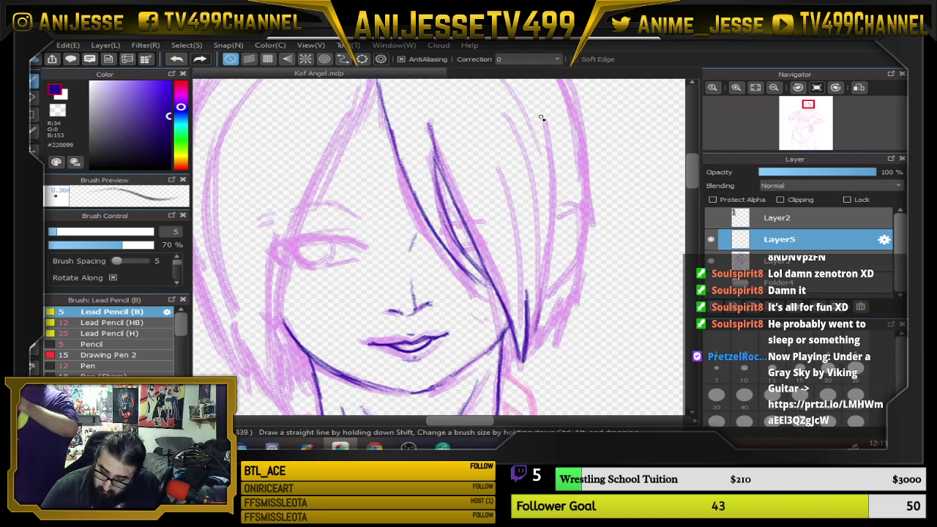
pyautogui.moveTo(543, 116)
pyautogui.mouseDown()
pyautogui.moveTo(546, 269)
pyautogui.moveTo(540, 305)
pyautogui.moveTo(533, 332)
pyautogui.mouseUp()
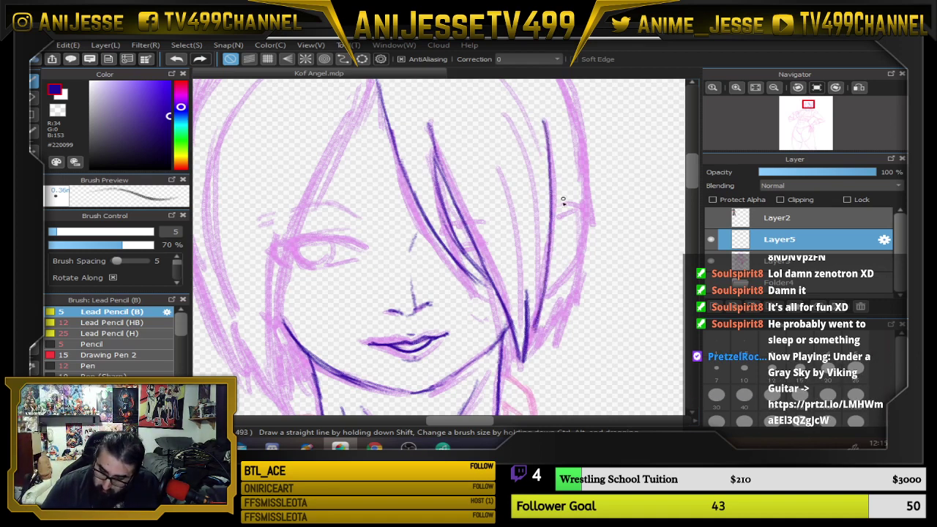
# Outline the ear beside the long lock and draw its inner folds
pyautogui.moveTo(554, 215)
pyautogui.mouseDown()
pyautogui.moveTo(573, 206)
pyautogui.moveTo(583, 250)
pyautogui.moveTo(551, 292)
pyautogui.mouseUp()
pyautogui.moveTo(557, 214)
pyautogui.mouseDown()
pyautogui.moveTo(576, 214)
pyautogui.moveTo(560, 233)
pyautogui.moveTo(558, 274)
pyautogui.mouseUp()
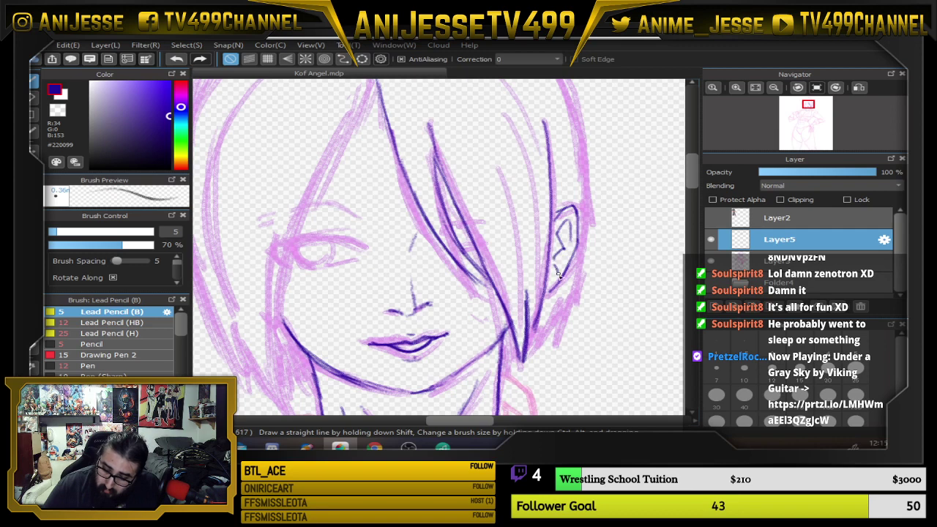
pyautogui.moveTo(563, 226)
pyautogui.mouseDown()
pyautogui.moveTo(571, 256)
pyautogui.moveTo(564, 191)
pyautogui.moveTo(573, 199)
pyautogui.mouseUp()
# Draw the partly hidden eye in the gap between the fringe strands and check the whole head
pyautogui.moveTo(594, 326); pyautogui.dragTo(610, 335)
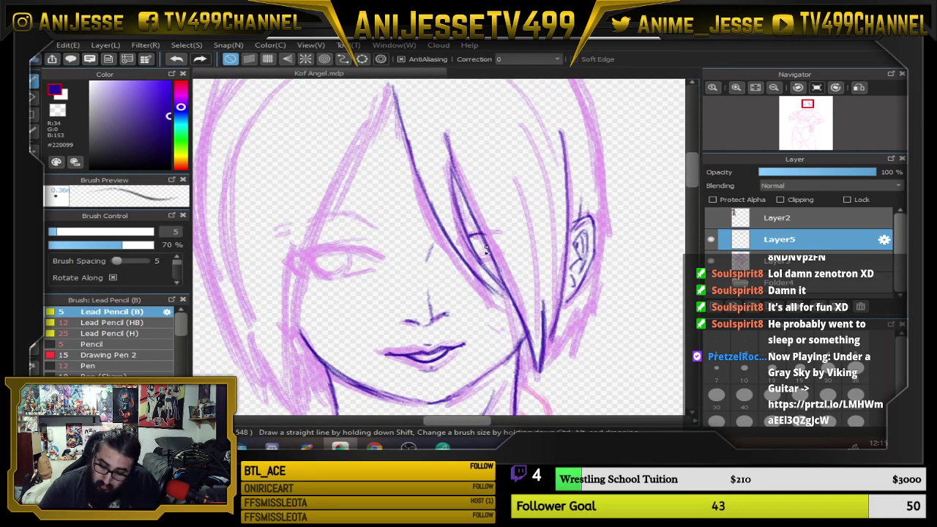
pyautogui.moveTo(486, 249)
pyautogui.mouseDown()
pyautogui.moveTo(475, 252)
pyautogui.moveTo(489, 241)
pyautogui.mouseUp()
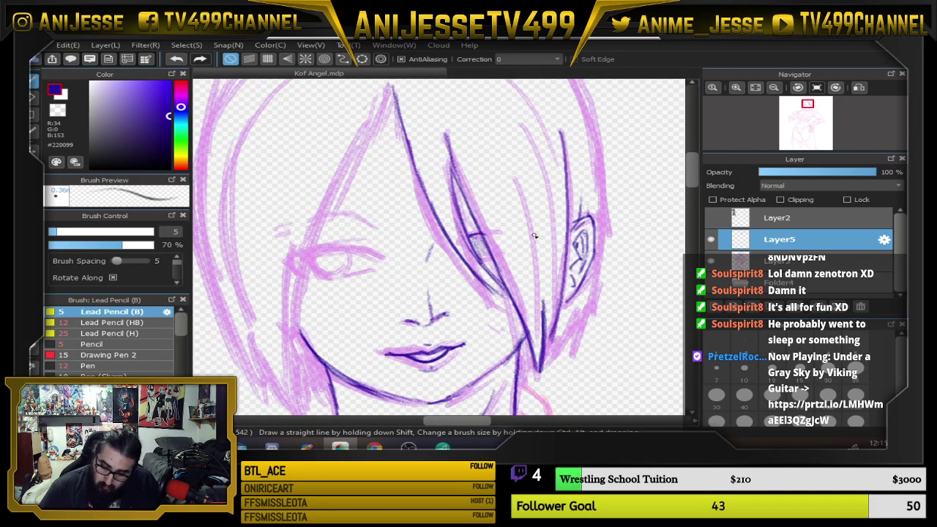
pyautogui.scroll(-3, 535, 236)
pyautogui.moveTo(564, 242); pyautogui.dragTo(495, 243)
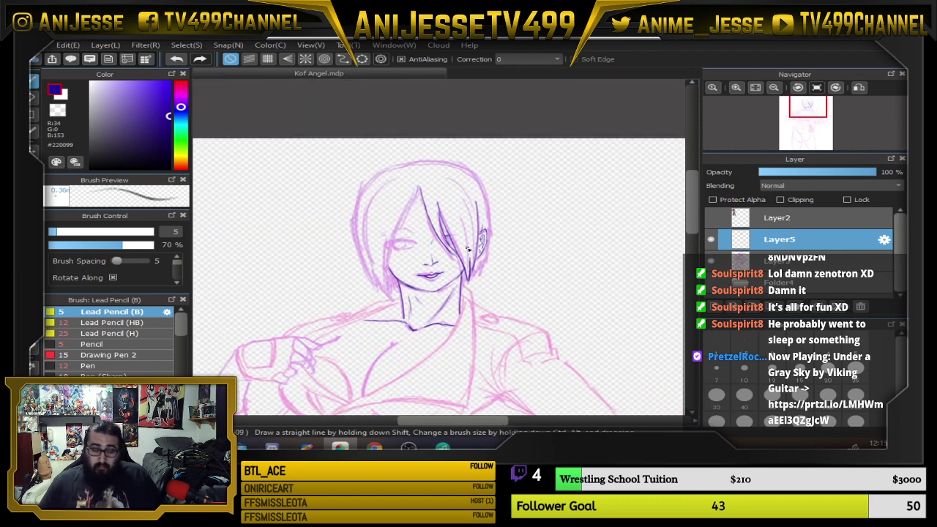
pyautogui.scroll(3, 455, 240)
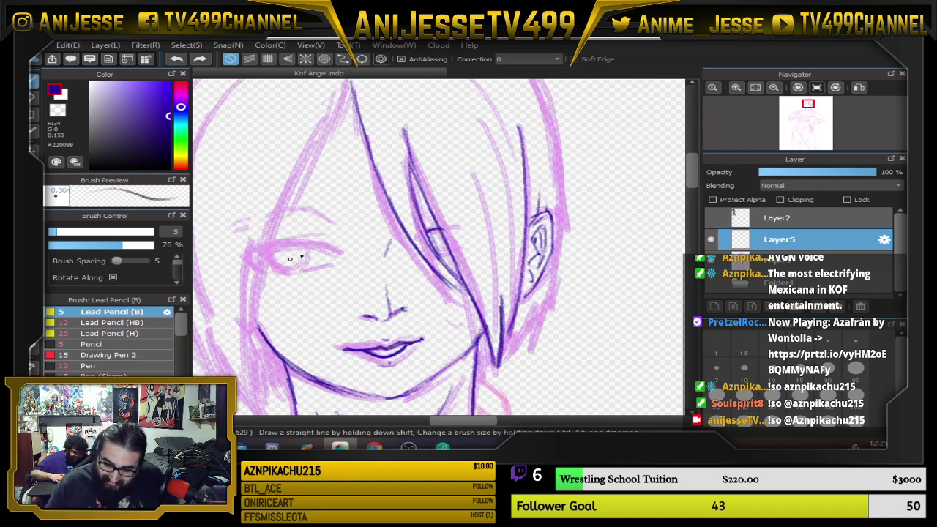
# Ink the opposite fringe edge from the hair parting down across the visible eye to the jaw
pyautogui.scroll(3, 371, 130)
pyautogui.moveTo(338, 180); pyautogui.dragTo(283, 284)
pyautogui.moveTo(371, 306); pyautogui.dragTo(431, 181)
pyautogui.moveTo(355, 121); pyautogui.dragTo(305, 290)
pyautogui.moveTo(312, 232)
pyautogui.mouseDown()
pyautogui.moveTo(302, 314)
pyautogui.moveTo(311, 390)
pyautogui.mouseUp()
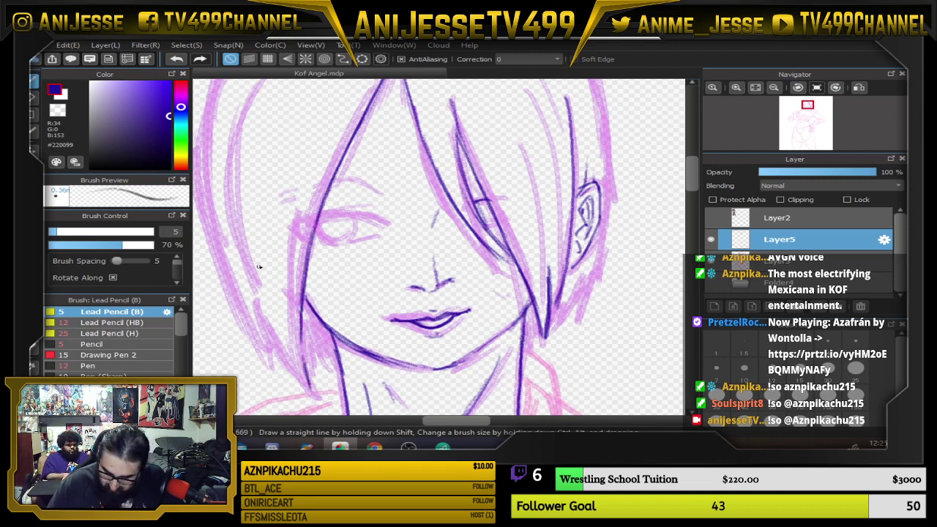
# Ink the side hair's lower tip and long inner strand line opposite the ear, adding jagged hair ends beside the neck
pyautogui.moveTo(262, 315)
pyautogui.mouseDown()
pyautogui.moveTo(312, 389)
pyautogui.moveTo(303, 381)
pyautogui.mouseUp()
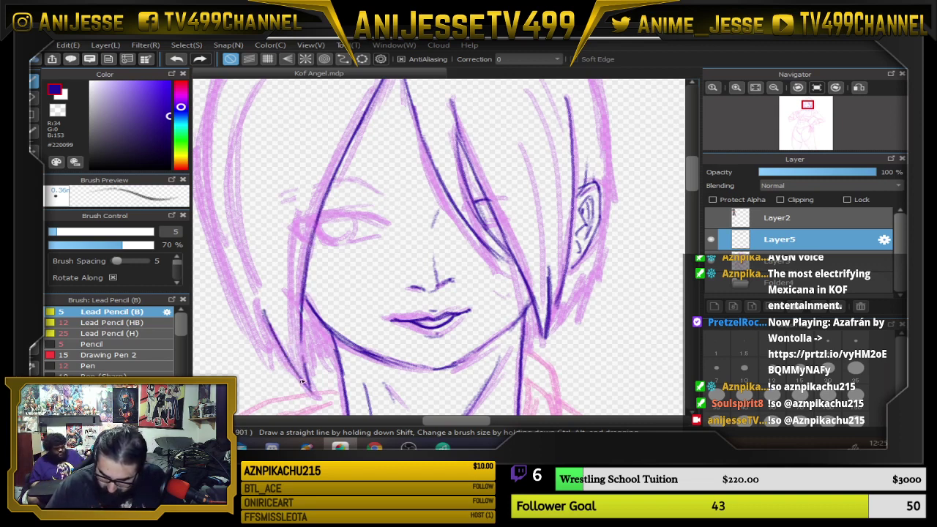
pyautogui.scroll(3, 242, 270)
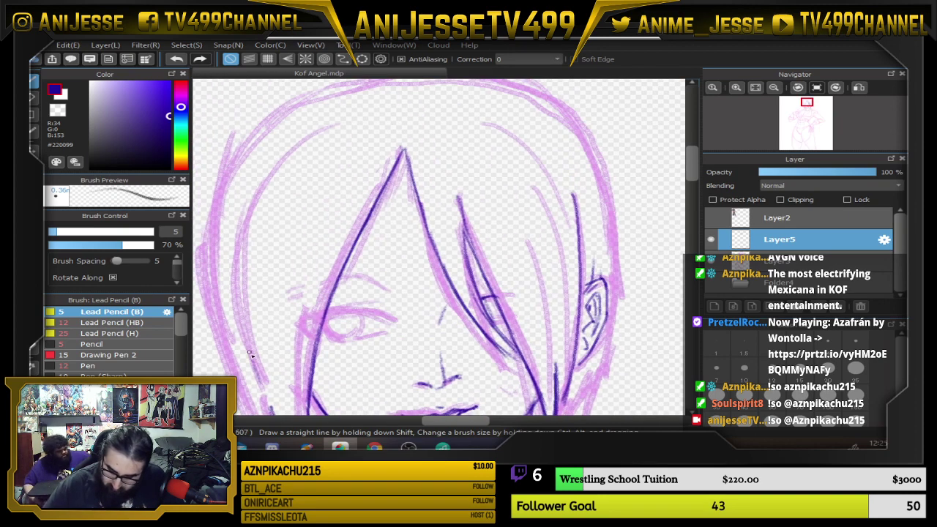
pyautogui.moveTo(242, 293); pyautogui.dragTo(259, 379)
pyautogui.moveTo(237, 287); pyautogui.dragTo(244, 201)
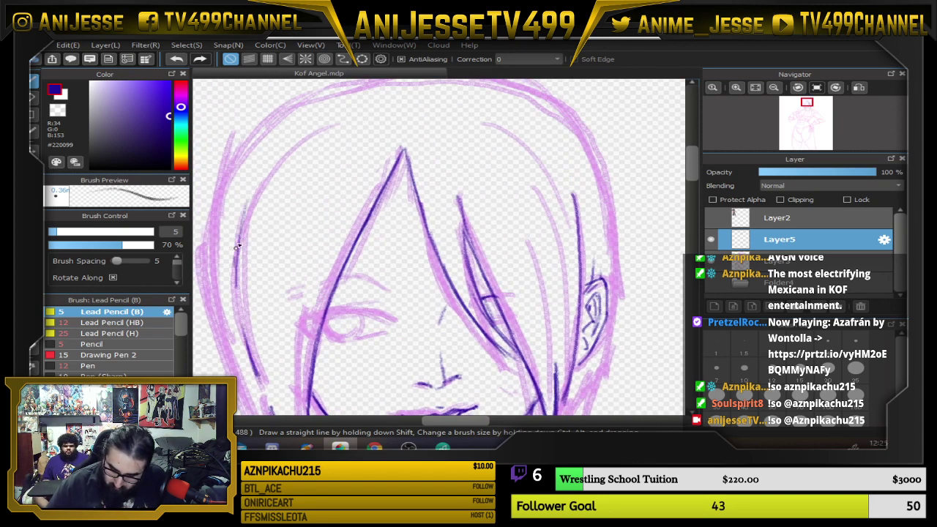
pyautogui.moveTo(235, 260); pyautogui.dragTo(265, 172)
pyautogui.moveTo(448, 273); pyautogui.dragTo(417, 147)
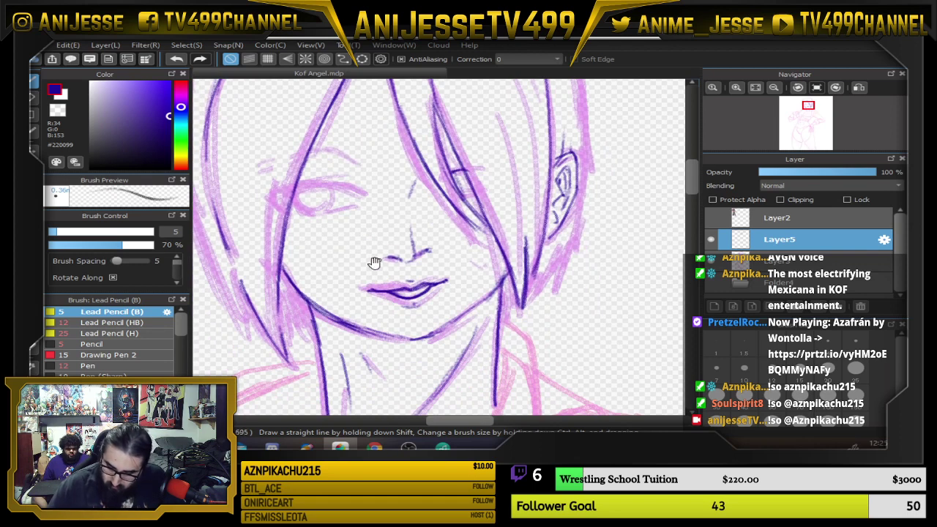
pyautogui.moveTo(287, 355)
pyautogui.mouseDown()
pyautogui.moveTo(295, 318)
pyautogui.moveTo(306, 347)
pyautogui.moveTo(311, 328)
pyautogui.moveTo(323, 344)
pyautogui.mouseUp()
# Ink the lower outer contour of the side hair opposite the ear, from eye level down to the pointed tips
pyautogui.moveTo(438, 247); pyautogui.dragTo(536, 280)
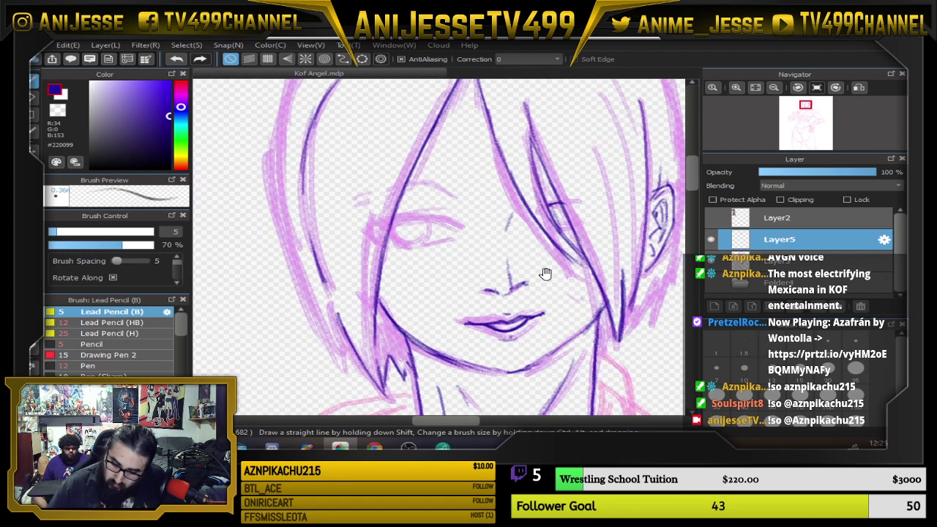
pyautogui.moveTo(289, 205); pyautogui.dragTo(301, 272)
pyautogui.moveTo(293, 235); pyautogui.dragTo(324, 334)
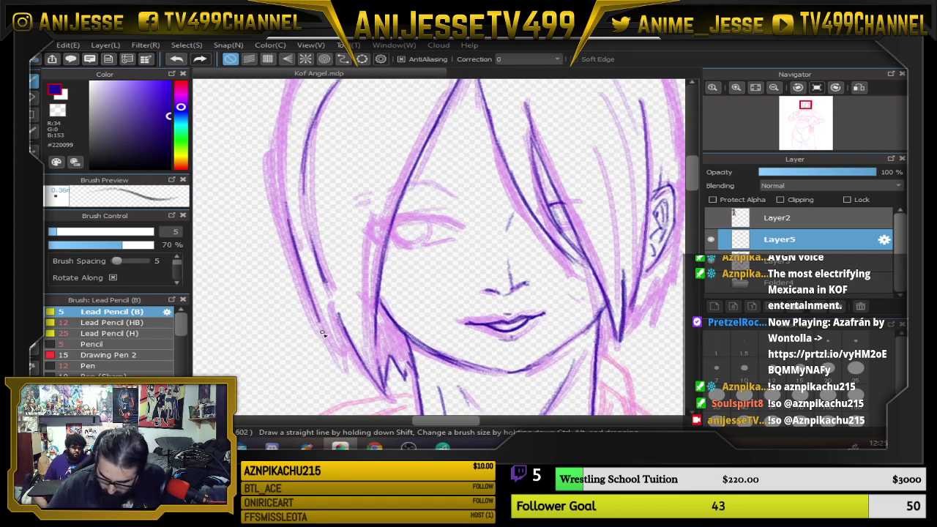
pyautogui.moveTo(301, 278); pyautogui.dragTo(333, 349)
pyautogui.moveTo(311, 298)
pyautogui.mouseDown()
pyautogui.moveTo(344, 366)
pyautogui.moveTo(339, 318)
pyautogui.mouseUp()
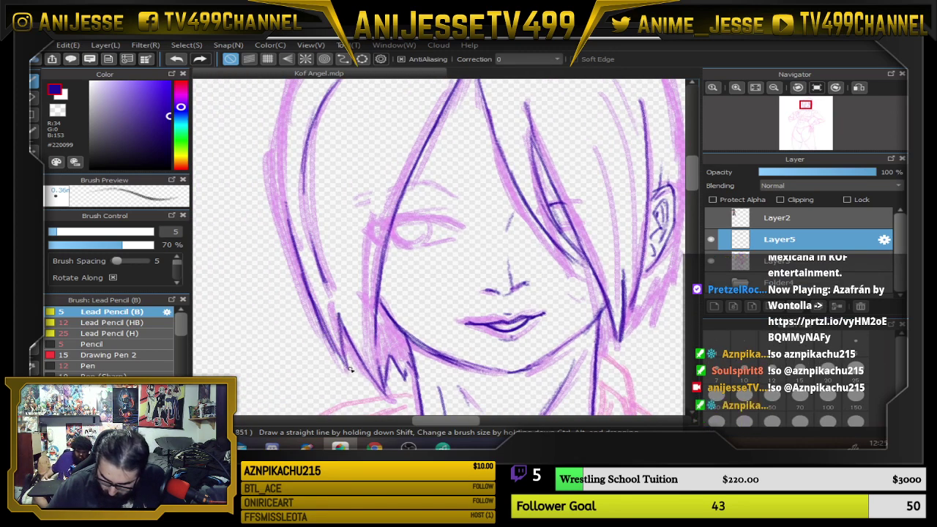
# Ink the upper outer hair contour opposite the ear up toward the crown, reinforcing the curve with repeated strokes
pyautogui.moveTo(497, 231)
pyautogui.mouseDown()
pyautogui.moveTo(434, 169)
pyautogui.moveTo(481, 250)
pyautogui.mouseUp()
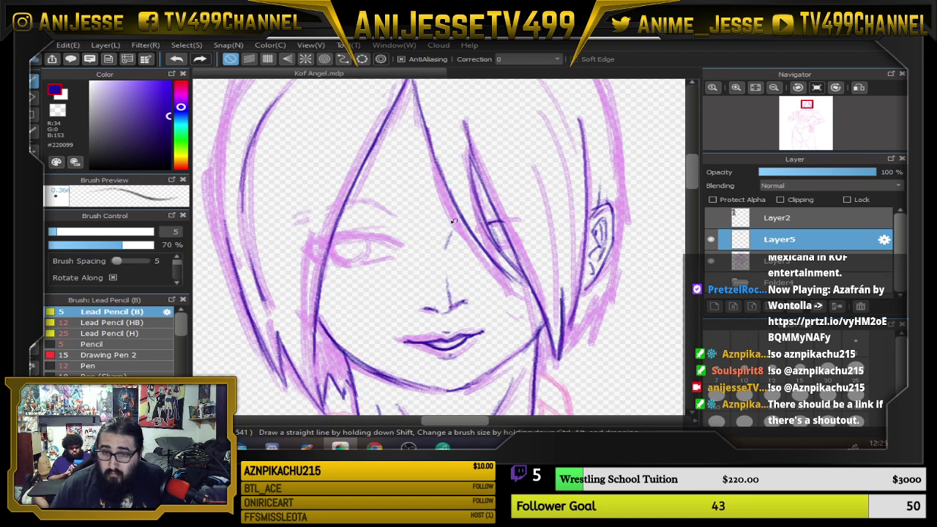
pyautogui.moveTo(233, 258); pyautogui.dragTo(223, 194)
pyautogui.moveTo(229, 242); pyautogui.dragTo(221, 138)
pyautogui.moveTo(325, 155); pyautogui.dragTo(340, 269)
pyautogui.moveTo(241, 324)
pyautogui.mouseDown()
pyautogui.moveTo(252, 228)
pyautogui.moveTo(305, 156)
pyautogui.moveTo(250, 229)
pyautogui.moveTo(237, 280)
pyautogui.moveTo(241, 337)
pyautogui.mouseUp()
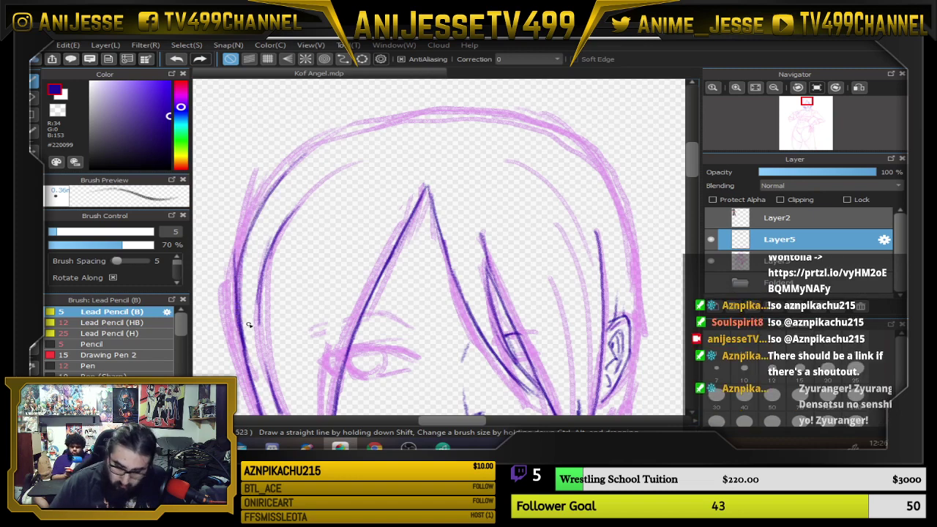
pyautogui.press('e')
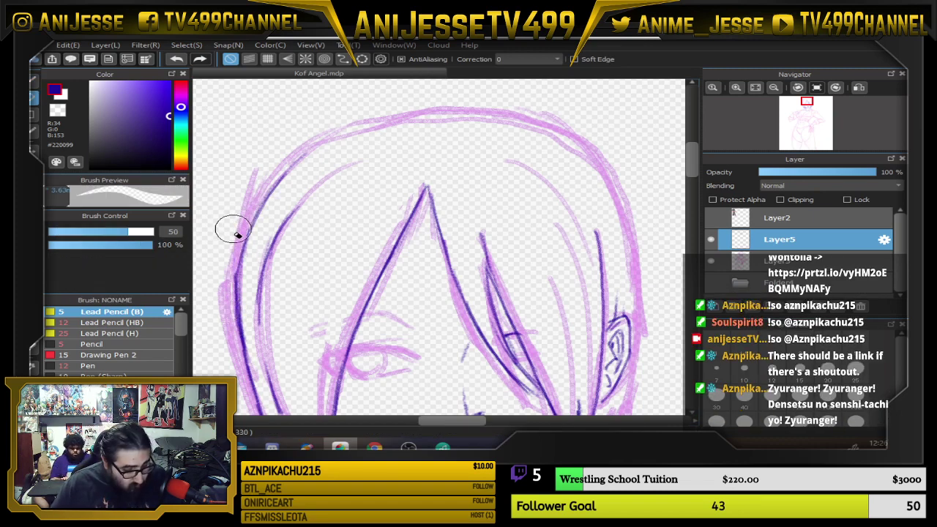
pyautogui.press('b')
pyautogui.moveTo(243, 333)
pyautogui.mouseDown()
pyautogui.moveTo(240, 274)
pyautogui.moveTo(259, 210)
pyautogui.moveTo(342, 135)
pyautogui.mouseUp()
pyautogui.moveTo(282, 181)
pyautogui.mouseDown()
pyautogui.moveTo(240, 287)
pyautogui.moveTo(243, 316)
pyautogui.mouseUp()
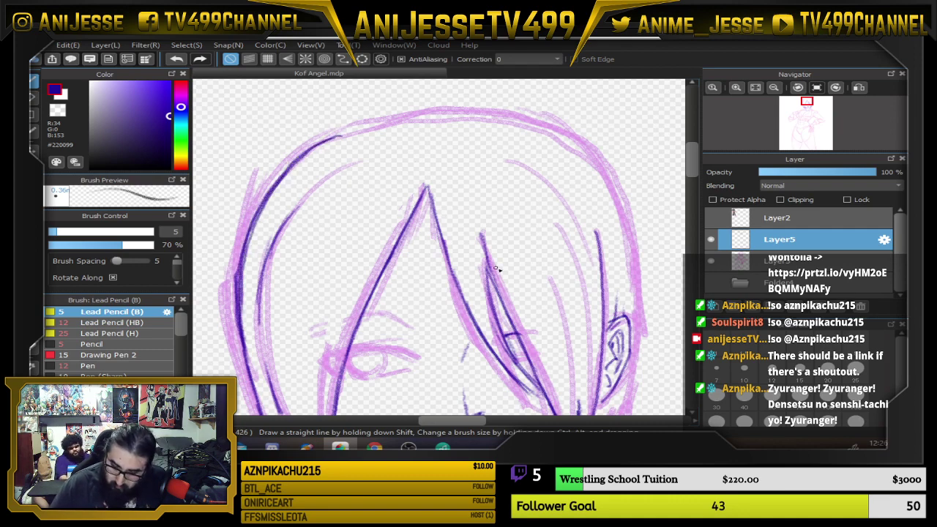
# Bring the uninked outer hair edge beside the ear into view
pyautogui.moveTo(512, 310)
pyautogui.mouseDown()
pyautogui.moveTo(470, 182)
pyautogui.moveTo(505, 155)
pyautogui.mouseUp()
pyautogui.moveTo(582, 210); pyautogui.dragTo(494, 252)
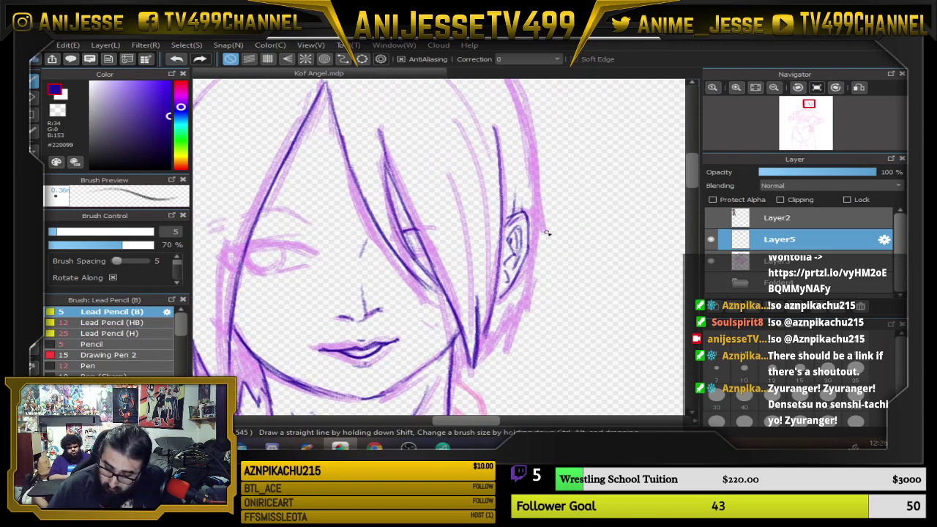
# Trace the outer edge of the hair past the ear in dark blue with Lead Pencil (B), following the purple sketch
pyautogui.moveTo(543, 315); pyautogui.dragTo(575, 248)
pyautogui.moveTo(551, 280); pyautogui.dragTo(501, 257)
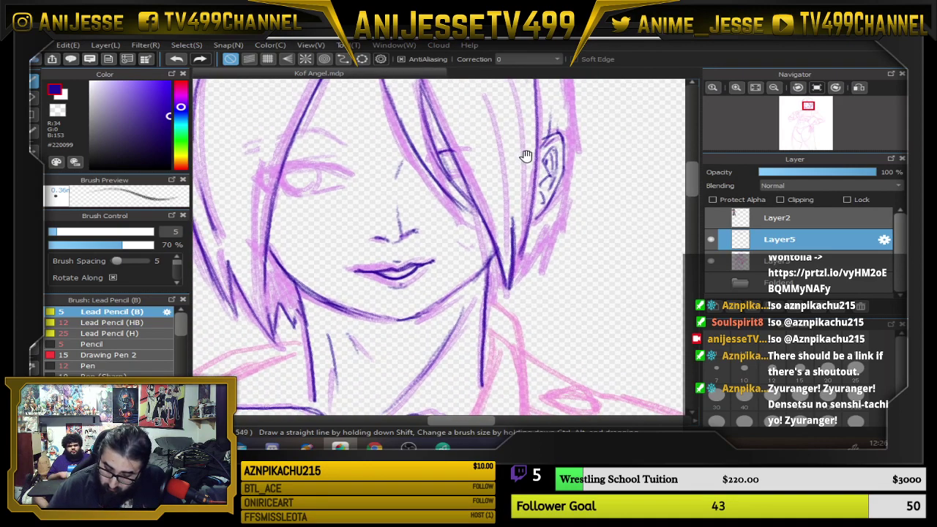
pyautogui.moveTo(526, 156)
pyautogui.mouseDown()
pyautogui.moveTo(550, 182)
pyautogui.moveTo(533, 232)
pyautogui.moveTo(521, 214)
pyautogui.mouseUp()
pyautogui.moveTo(526, 234); pyautogui.dragTo(516, 201)
pyautogui.moveTo(491, 166); pyautogui.dragTo(479, 154)
pyautogui.moveTo(250, 118)
pyautogui.mouseDown()
pyautogui.moveTo(363, 97)
pyautogui.moveTo(463, 93)
pyautogui.moveTo(260, 114)
pyautogui.mouseUp()
pyautogui.moveTo(437, 94)
pyautogui.mouseDown()
pyautogui.moveTo(470, 104)
pyautogui.moveTo(466, 95)
pyautogui.moveTo(509, 119)
pyautogui.moveTo(439, 94)
pyautogui.moveTo(505, 117)
pyautogui.moveTo(529, 146)
pyautogui.moveTo(553, 209)
pyautogui.moveTo(560, 311)
pyautogui.mouseUp()
pyautogui.moveTo(561, 257)
pyautogui.mouseDown()
pyautogui.moveTo(559, 350)
pyautogui.moveTo(553, 205)
pyautogui.moveTo(520, 139)
pyautogui.moveTo(457, 96)
pyautogui.moveTo(341, 107)
pyautogui.moveTo(564, 245)
pyautogui.moveTo(537, 134)
pyautogui.mouseUp()
pyautogui.moveTo(519, 190); pyautogui.dragTo(512, 264)
pyautogui.moveTo(517, 214); pyautogui.dragTo(503, 282)
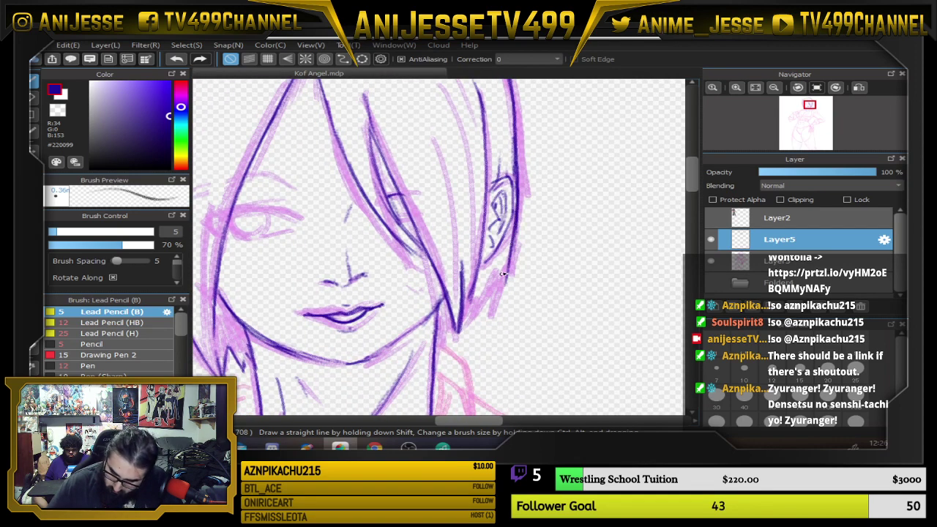
# Draw the jagged pointed hair tips below the ear, connecting them to the strand beside the cheek
pyautogui.moveTo(516, 228)
pyautogui.mouseDown()
pyautogui.moveTo(500, 296)
pyautogui.moveTo(495, 267)
pyautogui.moveTo(478, 316)
pyautogui.moveTo(475, 309)
pyautogui.moveTo(464, 331)
pyautogui.moveTo(444, 326)
pyautogui.moveTo(452, 312)
pyautogui.moveTo(440, 335)
pyautogui.mouseUp()
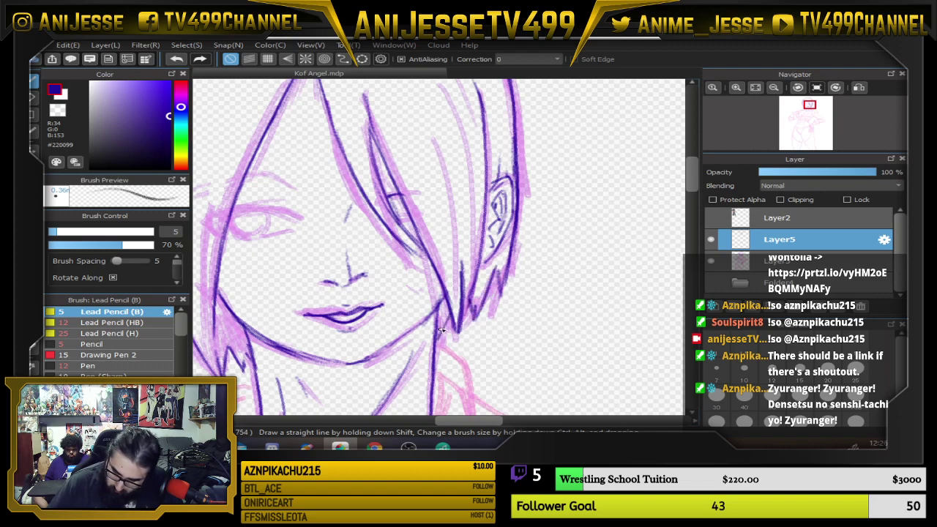
pyautogui.scroll(-1, 479, 261)
pyautogui.moveTo(480, 260); pyautogui.dragTo(484, 312)
pyautogui.press('h')
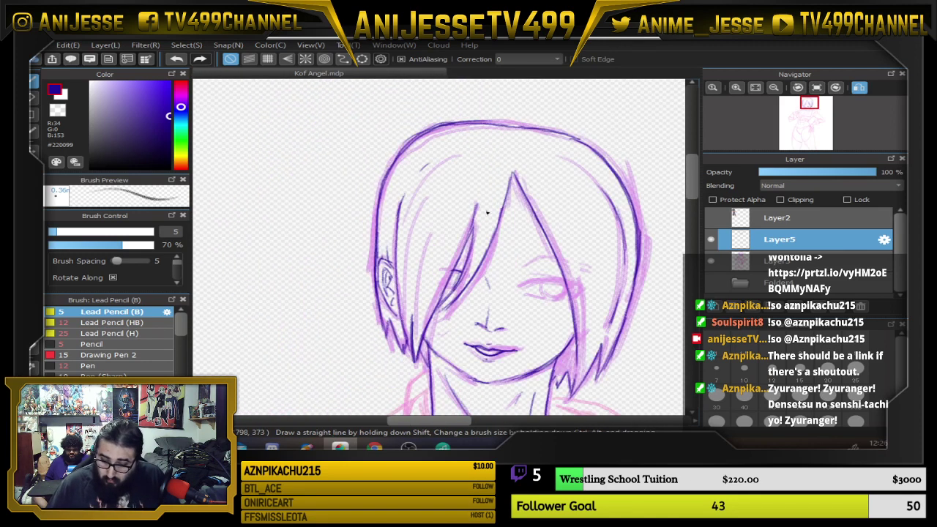
pyautogui.press('h')
pyautogui.scroll(-2, 481, 226)
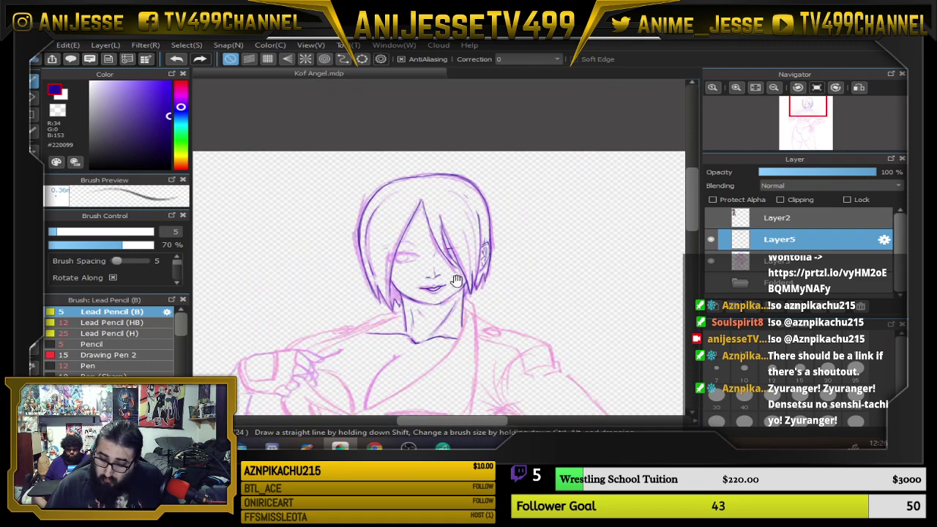
# Erase the dark blue mouth lines, keeping the purple lip sketch underneath
pyautogui.moveTo(456, 281); pyautogui.dragTo(407, 273)
pyautogui.scroll(3, 403, 267)
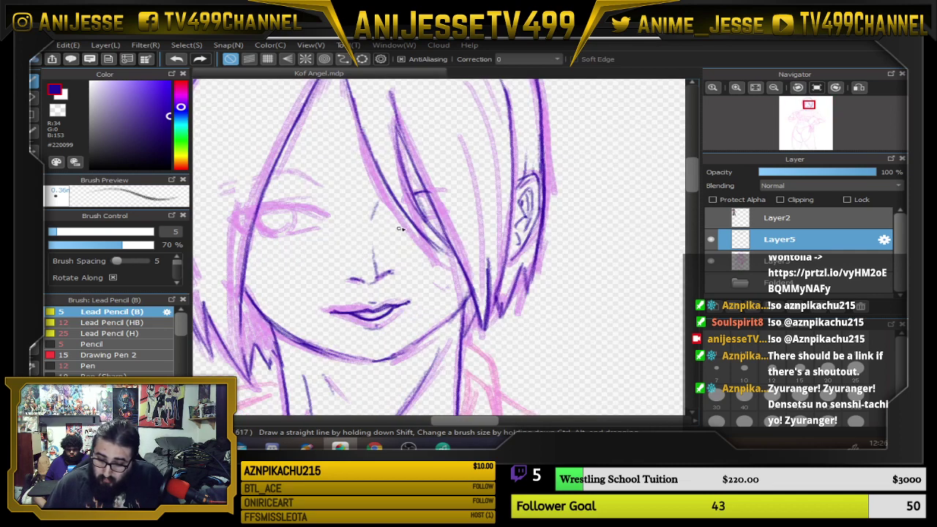
pyautogui.press('e')
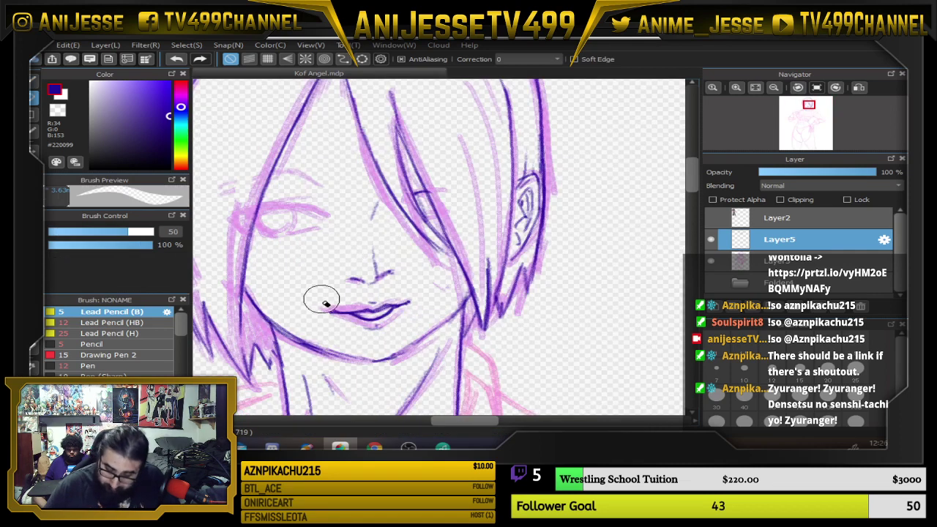
pyautogui.moveTo(314, 297)
pyautogui.mouseDown()
pyautogui.moveTo(352, 318)
pyautogui.moveTo(412, 305)
pyautogui.moveTo(429, 288)
pyautogui.mouseUp()
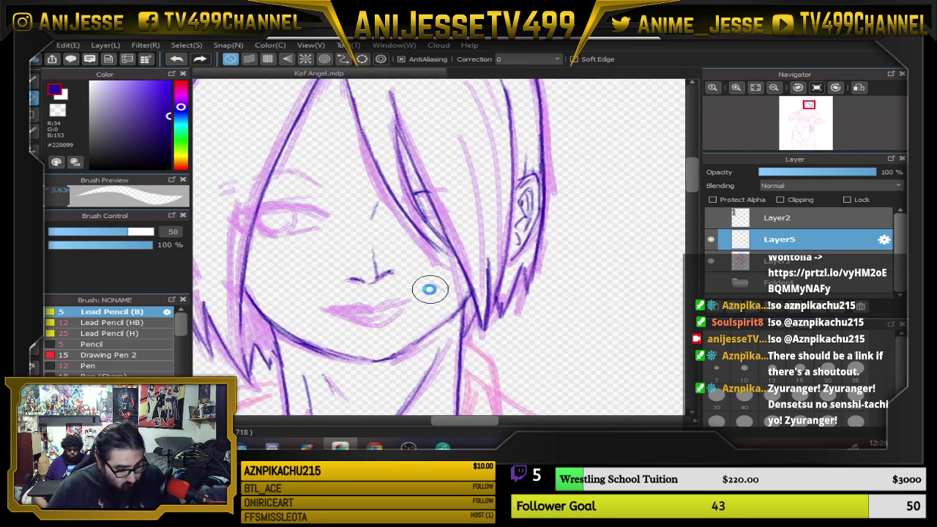
# Add a short vertical pencil line rising from the nostril on the nose's left side
pyautogui.press('b')
pyautogui.scroll(3, 336, 269)
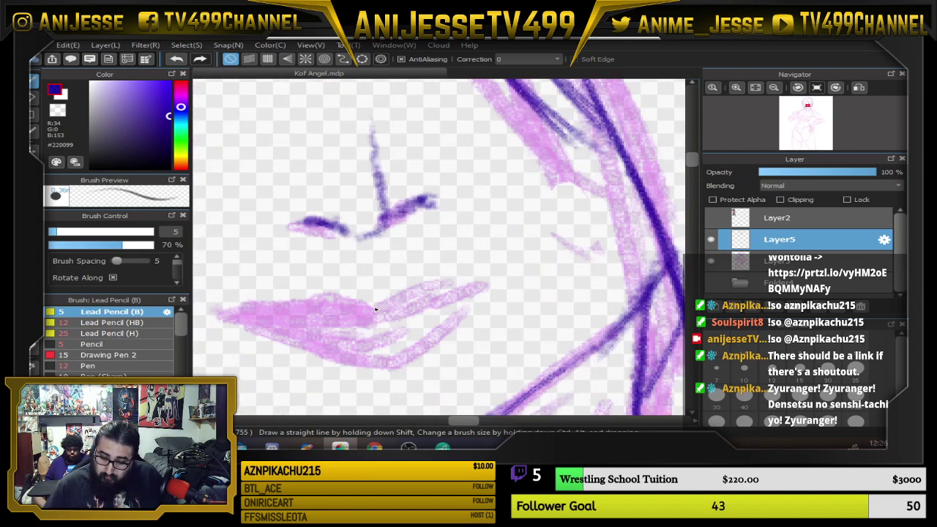
pyautogui.moveTo(333, 176)
pyautogui.mouseDown()
pyautogui.moveTo(334, 224)
pyautogui.moveTo(337, 203)
pyautogui.moveTo(360, 235)
pyautogui.moveTo(376, 231)
pyautogui.mouseUp()
pyautogui.hotkey('ctrl', 'z')
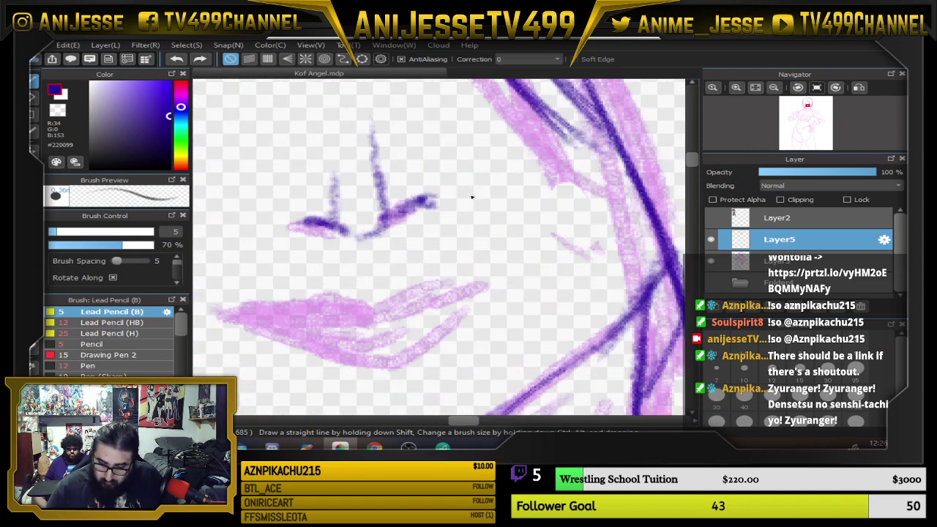
# Ink the parting line between the lips from corner to corner, undoing the stray mark on the upper lip
pyautogui.moveTo(480, 288); pyautogui.dragTo(500, 247)
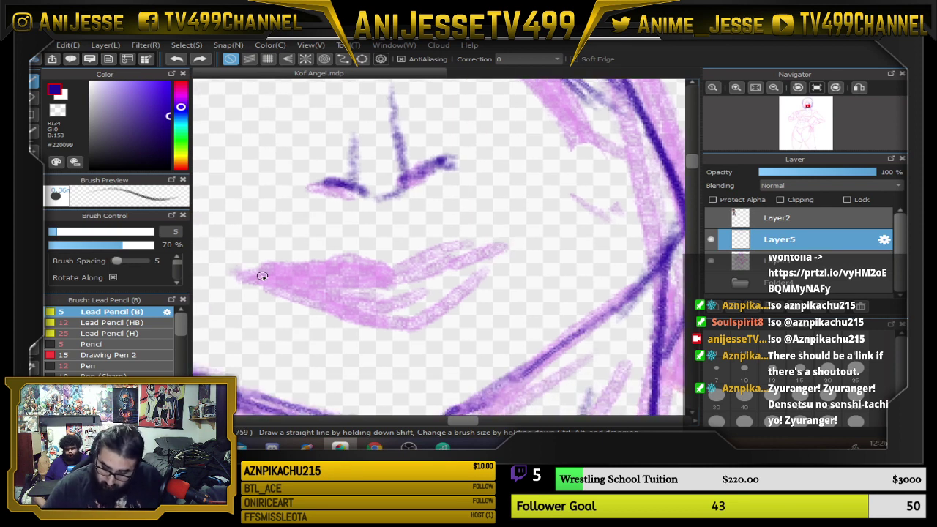
pyautogui.moveTo(262, 276)
pyautogui.mouseDown()
pyautogui.moveTo(394, 280)
pyautogui.moveTo(300, 278)
pyautogui.moveTo(386, 277)
pyautogui.moveTo(508, 245)
pyautogui.moveTo(442, 227)
pyautogui.moveTo(424, 261)
pyautogui.moveTo(393, 280)
pyautogui.moveTo(505, 243)
pyautogui.moveTo(387, 280)
pyautogui.moveTo(438, 261)
pyautogui.moveTo(407, 277)
pyautogui.moveTo(395, 256)
pyautogui.mouseUp()
pyautogui.hotkey('ctrl', 'z')
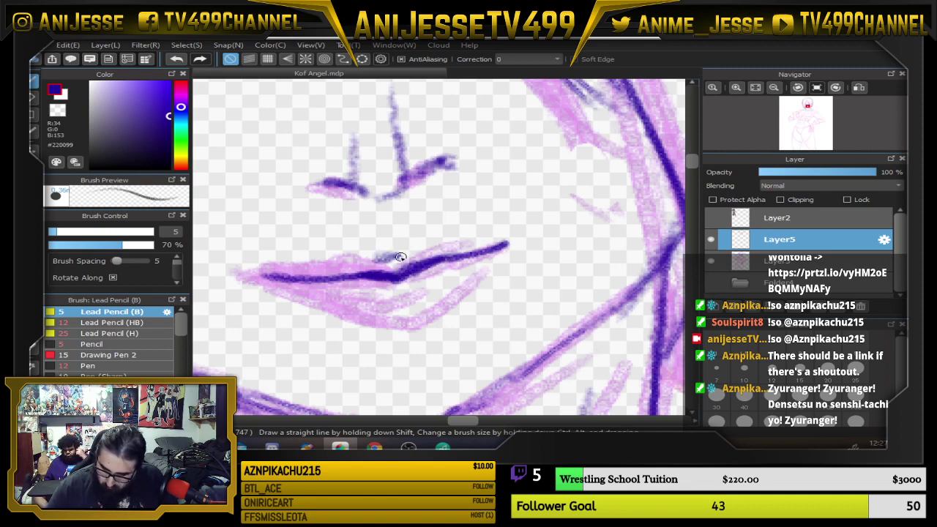
pyautogui.press('e')
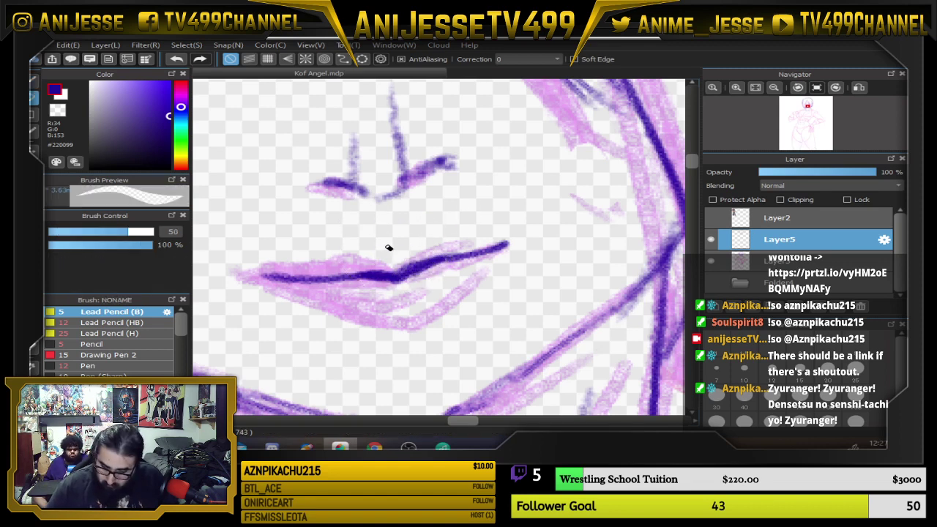
pyautogui.press('b')
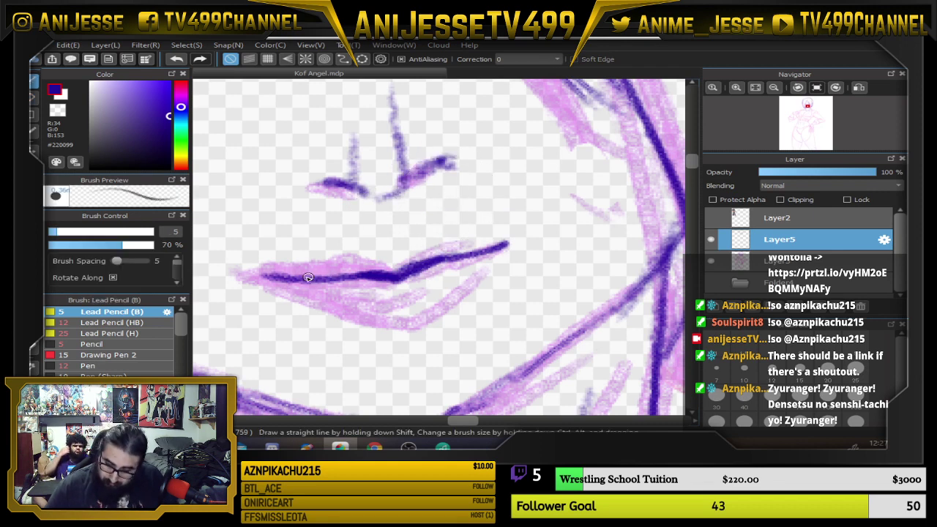
# Draw the curved line of the lower lip beneath the parting line and darken the corner of the mouth
pyautogui.moveTo(280, 279); pyautogui.dragTo(381, 303)
pyautogui.moveTo(327, 282)
pyautogui.mouseDown()
pyautogui.moveTo(408, 298)
pyautogui.moveTo(447, 278)
pyautogui.mouseUp()
pyautogui.moveTo(486, 251)
pyautogui.mouseDown()
pyautogui.moveTo(395, 299)
pyautogui.moveTo(322, 285)
pyautogui.mouseUp()
pyautogui.moveTo(438, 278); pyautogui.dragTo(474, 250)
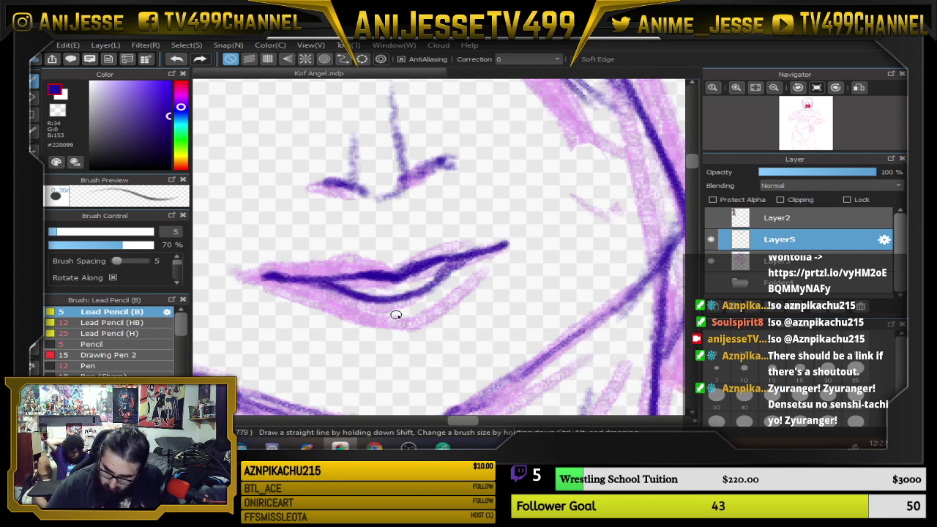
# Add short accent strokes under the lower lip and at the centre above the upper lip
pyautogui.moveTo(388, 327); pyautogui.dragTo(414, 321)
pyautogui.moveTo(382, 255); pyautogui.dragTo(396, 253)
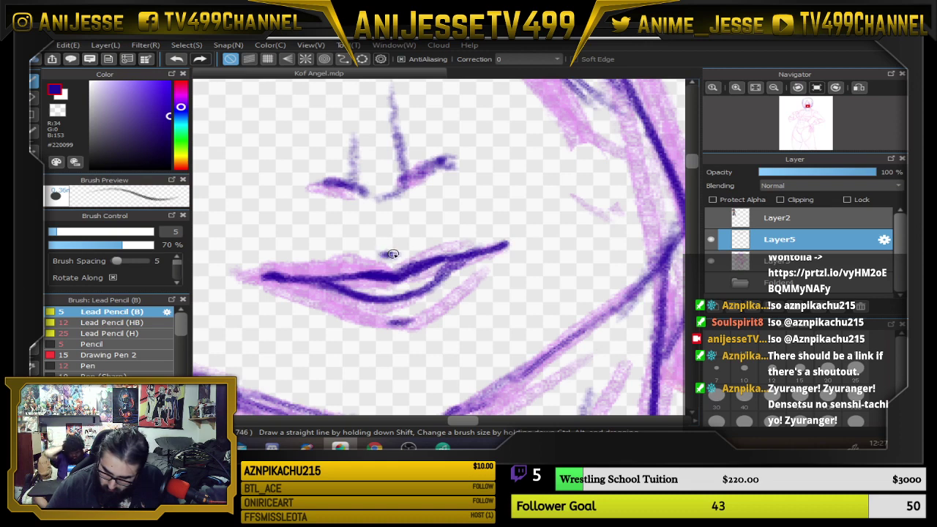
pyautogui.moveTo(389, 323); pyautogui.dragTo(412, 325)
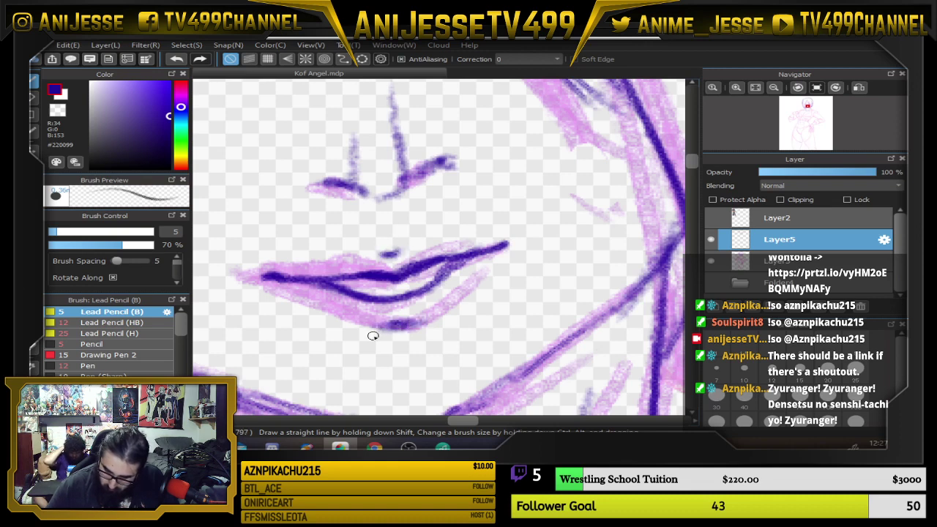
pyautogui.scroll(-3, 373, 335)
pyautogui.scroll(-4, 385, 265)
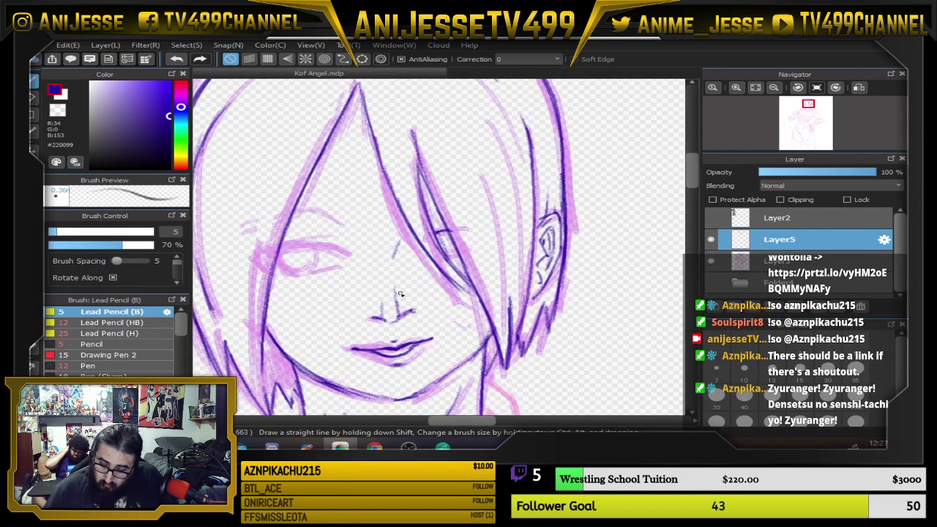
pyautogui.moveTo(458, 263); pyautogui.dragTo(450, 279)
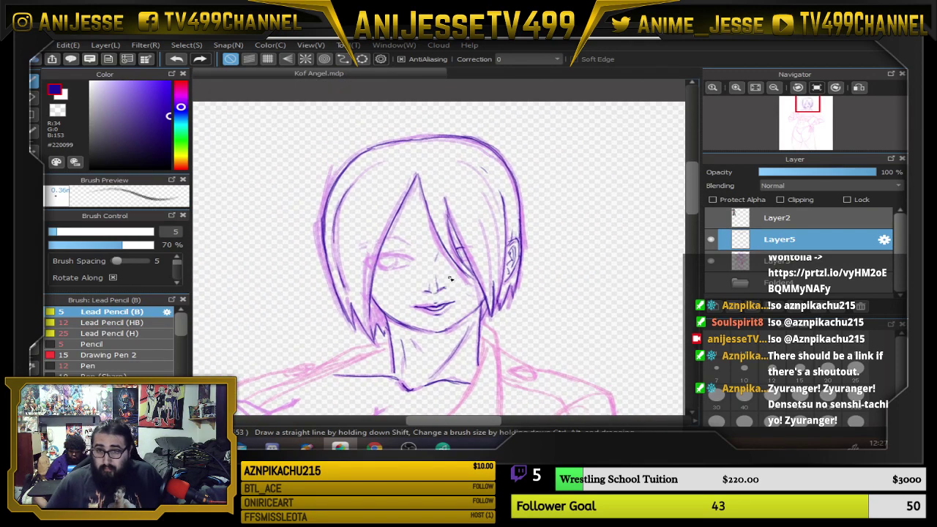
# Refine the hair outline along the top of the head, erasing and redrawing a short section at the crown
pyautogui.scroll(2, 415, 270)
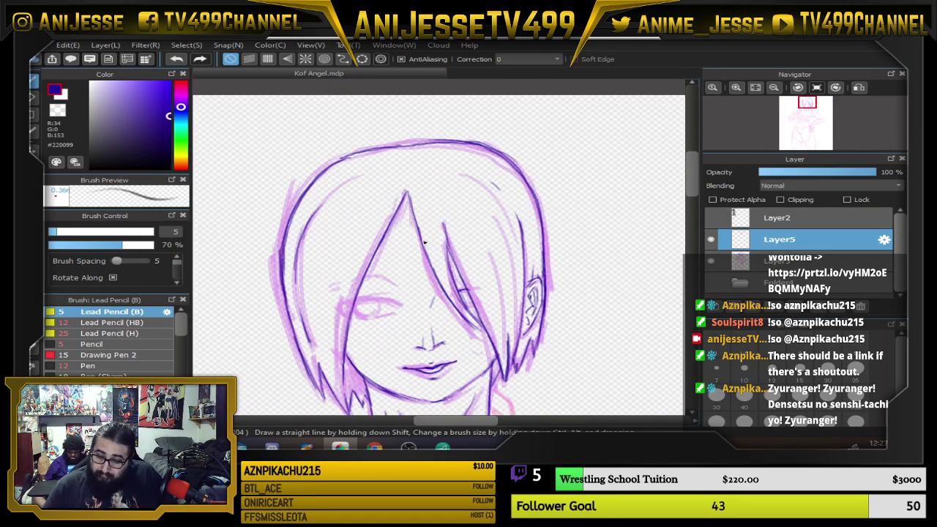
pyautogui.moveTo(478, 147)
pyautogui.mouseDown()
pyautogui.moveTo(530, 197)
pyautogui.moveTo(495, 151)
pyautogui.moveTo(543, 219)
pyautogui.mouseUp()
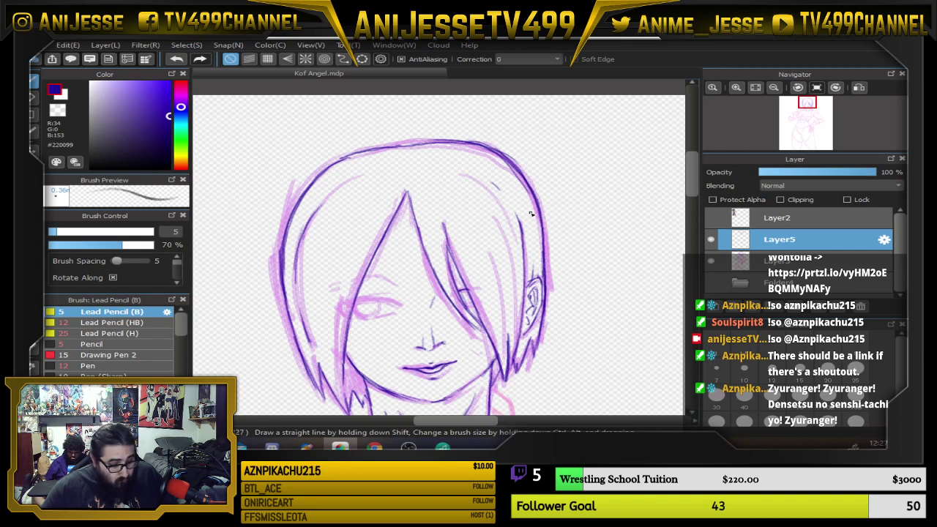
pyautogui.press('e')
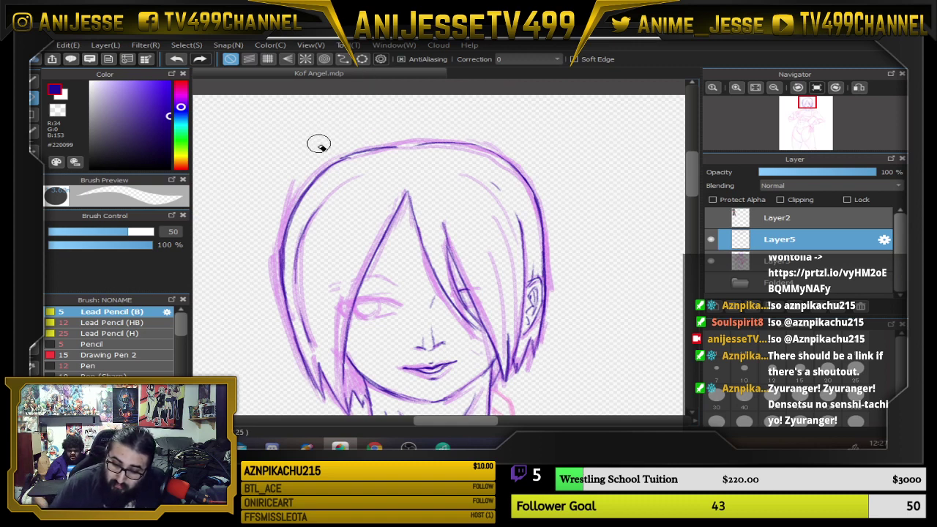
pyautogui.press('b')
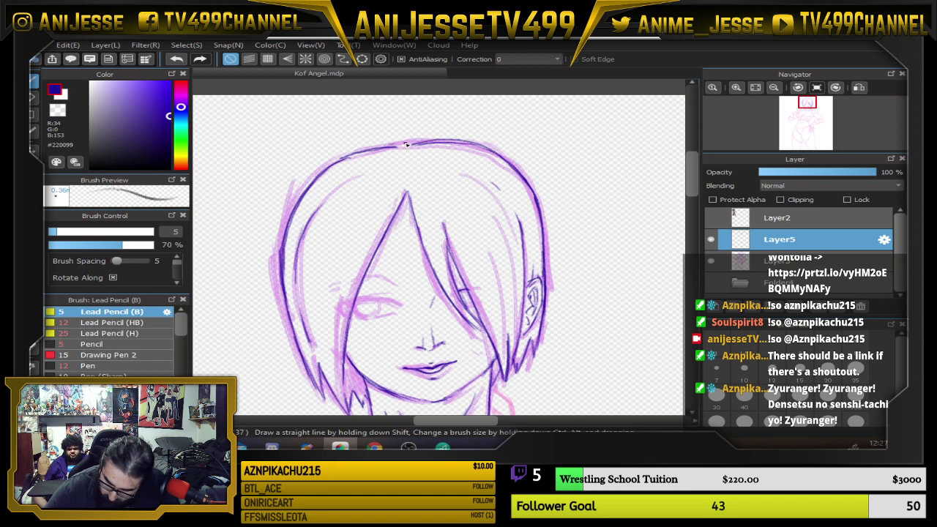
pyautogui.scroll(-2, 431, 225)
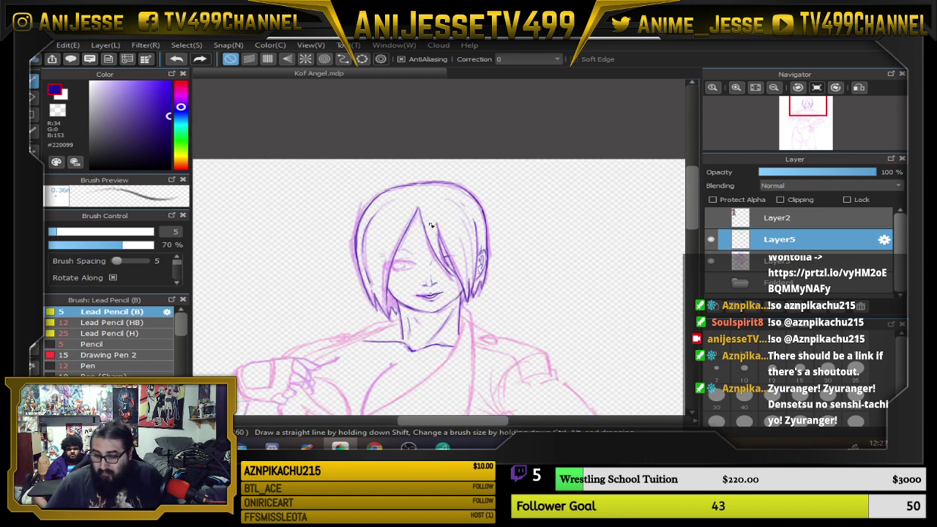
# Ink the upper eyelid of the uncovered eye over the purple sketch, working with the canvas rotated, and rough in the lower lid
pyautogui.scroll(1, 467, 286)
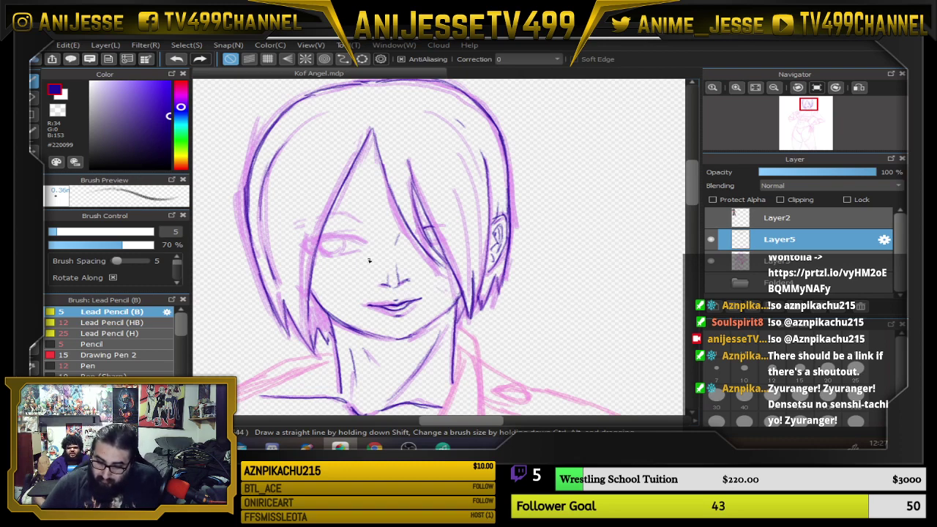
pyautogui.scroll(2, 369, 260)
pyautogui.scroll(2, 344, 247)
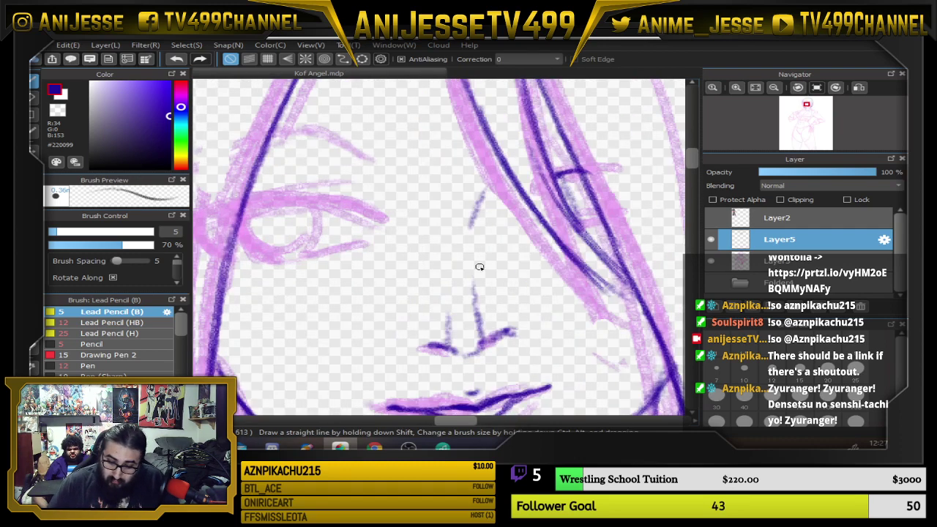
pyautogui.press('Down')
pyautogui.press('Down')
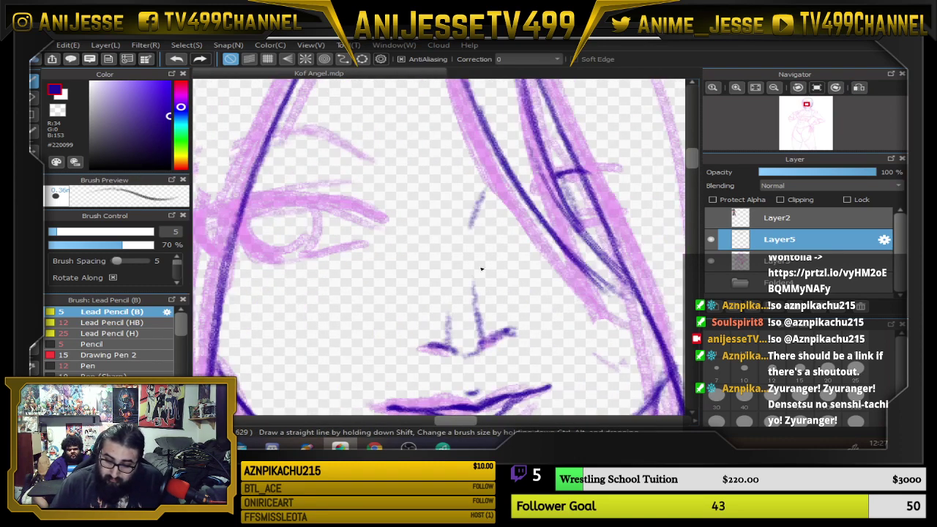
pyautogui.press('Left')
pyautogui.press('Left')
pyautogui.press('Left')
pyautogui.press('Left')
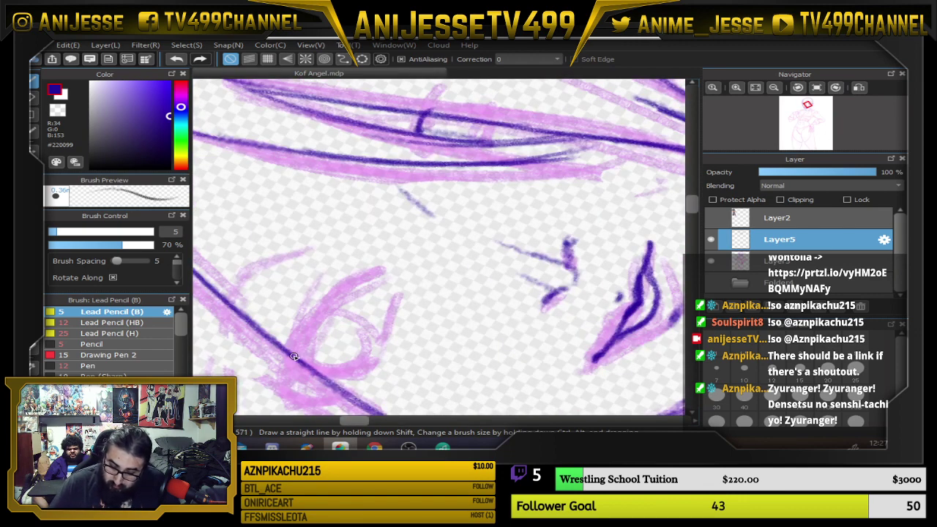
pyautogui.moveTo(293, 355)
pyautogui.mouseDown()
pyautogui.moveTo(383, 264)
pyautogui.moveTo(303, 334)
pyautogui.moveTo(373, 275)
pyautogui.mouseUp()
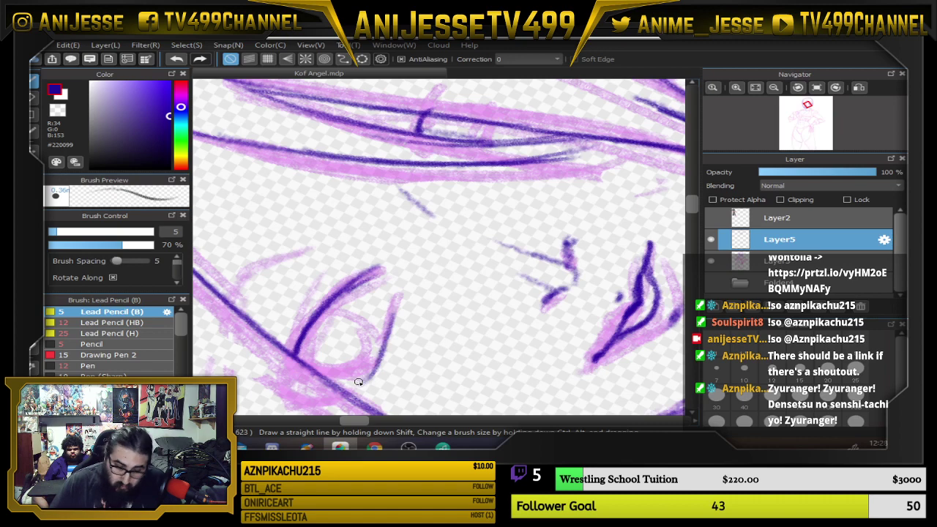
pyautogui.hotkey('ctrl', 'Right')
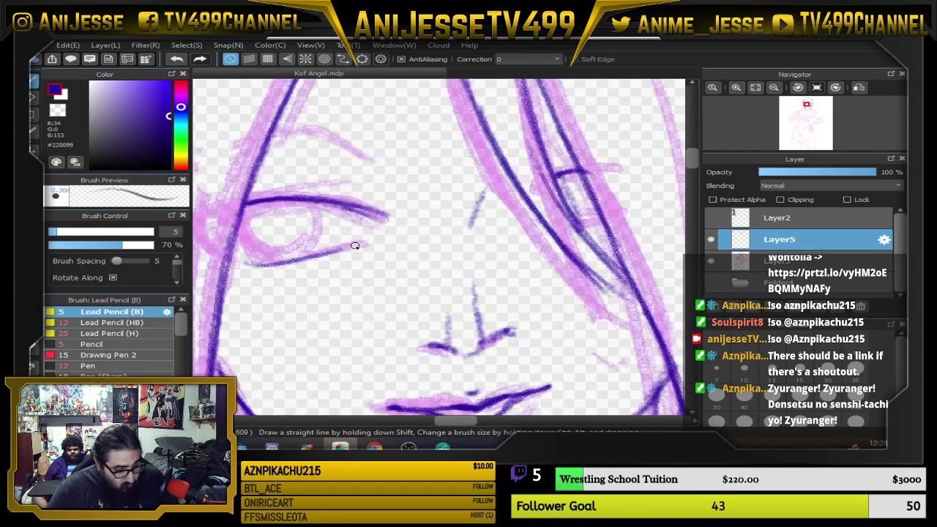
# Undo the lower eyelid stroke and outline both sides of the iris
pyautogui.hotkey('ctrl', 'z')
pyautogui.hotkey('ctrl', 'z')
pyautogui.moveTo(241, 235)
pyautogui.mouseDown()
pyautogui.moveTo(270, 261)
pyautogui.moveTo(280, 257)
pyautogui.mouseUp()
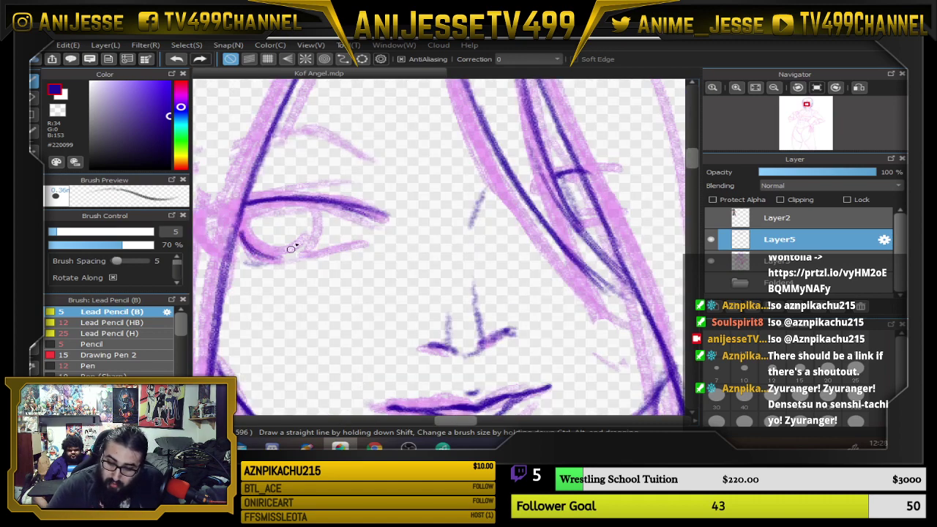
pyautogui.moveTo(314, 208); pyautogui.dragTo(306, 251)
pyautogui.moveTo(310, 206); pyautogui.dragTo(306, 251)
# Thicken the upper eyelid with extra lash-line strokes and draw a small curved pupil mark inside the iris
pyautogui.moveTo(245, 205)
pyautogui.mouseDown()
pyautogui.moveTo(351, 199)
pyautogui.moveTo(267, 195)
pyautogui.moveTo(353, 192)
pyautogui.moveTo(278, 186)
pyautogui.moveTo(351, 198)
pyautogui.moveTo(237, 204)
pyautogui.moveTo(364, 195)
pyautogui.mouseUp()
pyautogui.moveTo(307, 194); pyautogui.dragTo(355, 210)
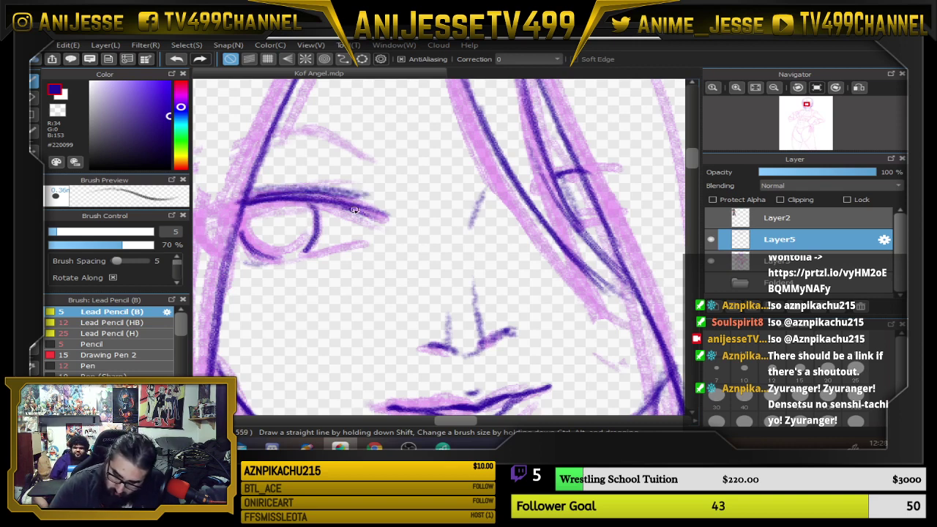
pyautogui.moveTo(265, 220)
pyautogui.mouseDown()
pyautogui.moveTo(285, 236)
pyautogui.moveTo(281, 213)
pyautogui.mouseUp()
# Draw the lower eyelid line and add a short stroke at the inner corner of the eye
pyautogui.moveTo(253, 263); pyautogui.dragTo(341, 252)
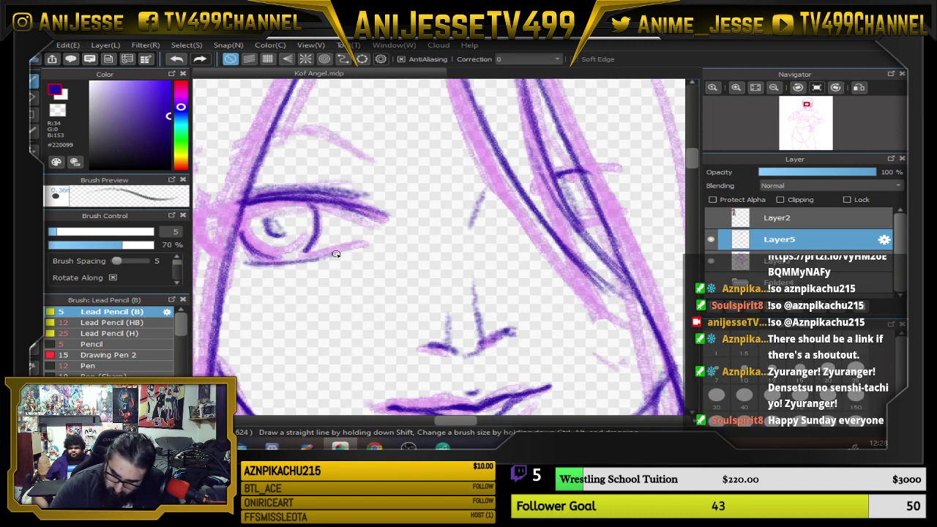
pyautogui.moveTo(357, 212); pyautogui.dragTo(363, 227)
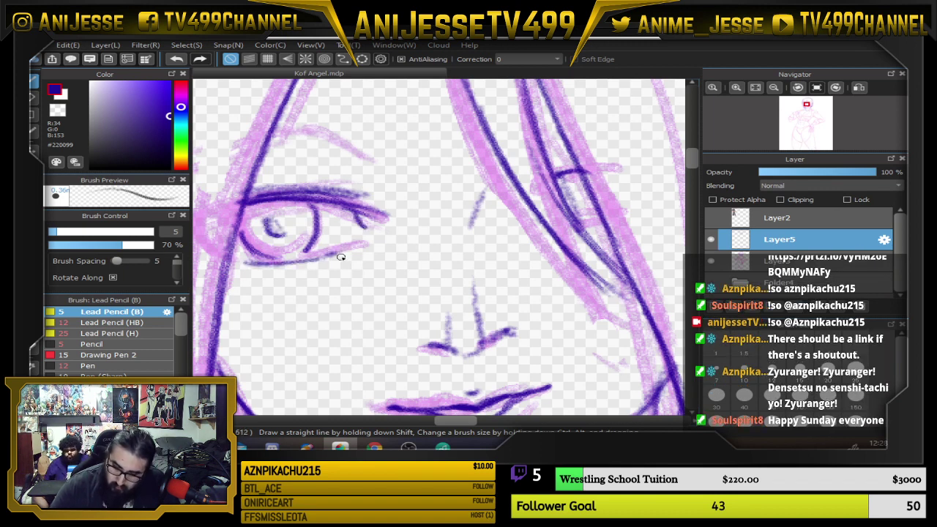
pyautogui.moveTo(249, 263); pyautogui.dragTo(240, 253)
pyautogui.moveTo(311, 240)
pyautogui.mouseDown()
pyautogui.moveTo(297, 236)
pyautogui.moveTo(312, 294)
pyautogui.mouseUp()
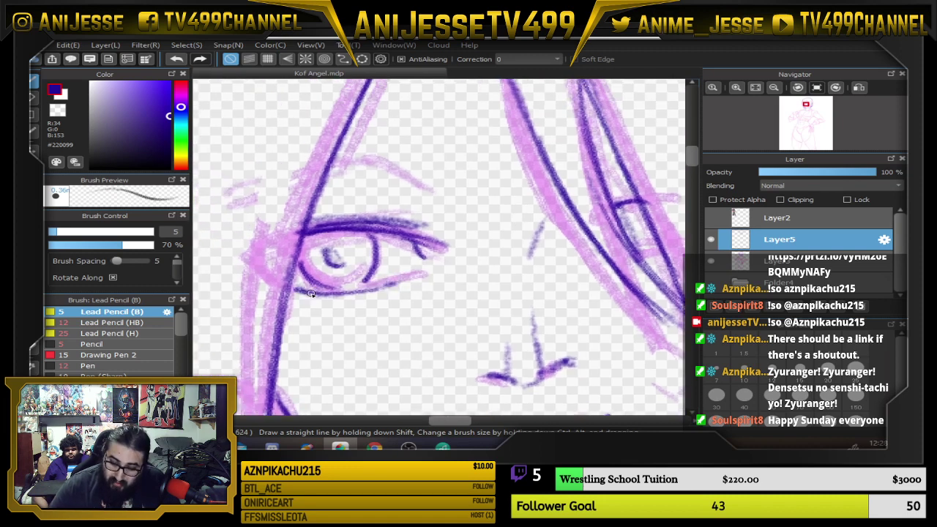
# Shade the upper part of the iris and ink the arched eyebrow above the uncovered eye
pyautogui.moveTo(346, 252)
pyautogui.mouseDown()
pyautogui.moveTo(323, 254)
pyautogui.moveTo(336, 259)
pyautogui.moveTo(310, 279)
pyautogui.moveTo(315, 236)
pyautogui.moveTo(336, 251)
pyautogui.moveTo(343, 239)
pyautogui.moveTo(366, 244)
pyautogui.mouseUp()
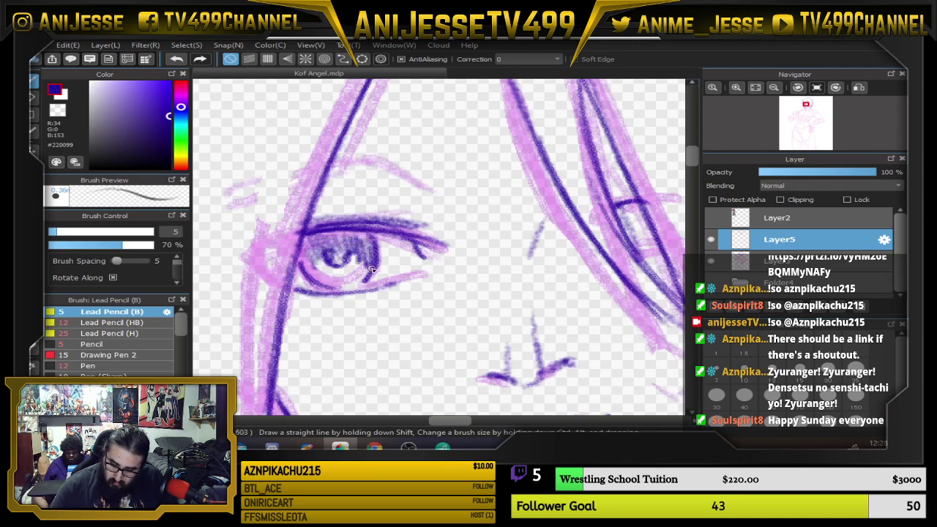
pyautogui.moveTo(489, 164); pyautogui.dragTo(463, 224)
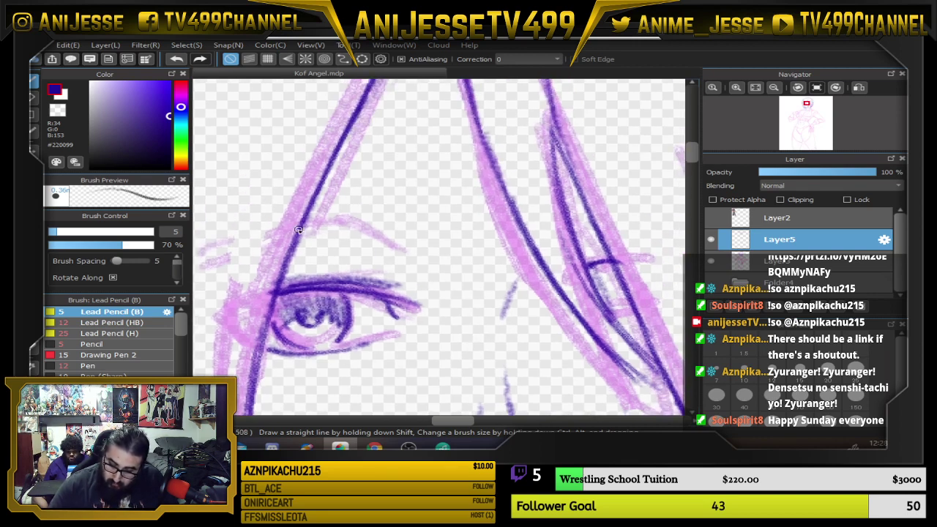
pyautogui.moveTo(293, 233)
pyautogui.mouseDown()
pyautogui.moveTo(345, 216)
pyautogui.moveTo(407, 251)
pyautogui.moveTo(386, 233)
pyautogui.moveTo(306, 218)
pyautogui.moveTo(336, 211)
pyautogui.moveTo(396, 240)
pyautogui.moveTo(434, 305)
pyautogui.mouseUp()
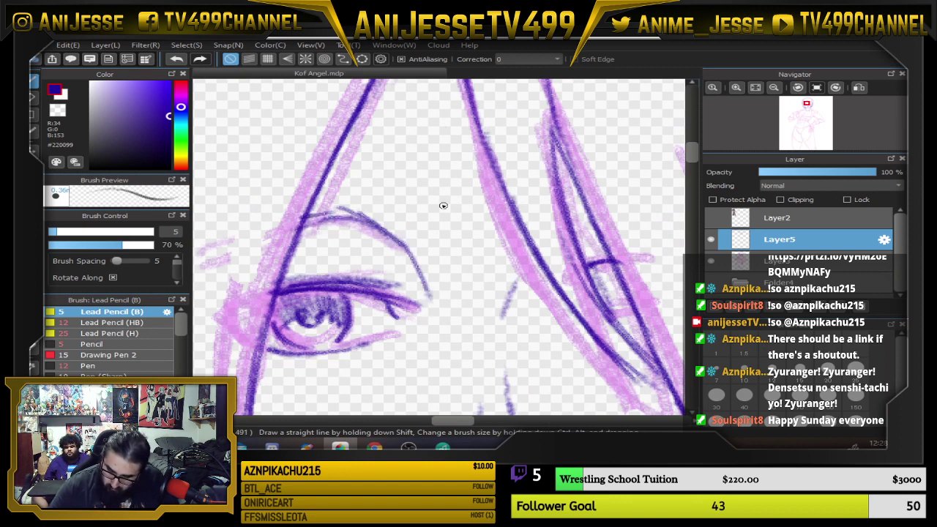
# Draw the eyelid crease above the lash line and a short stroke outside the hair strand at the eye's outer corner
pyautogui.scroll(-3, 561, 223)
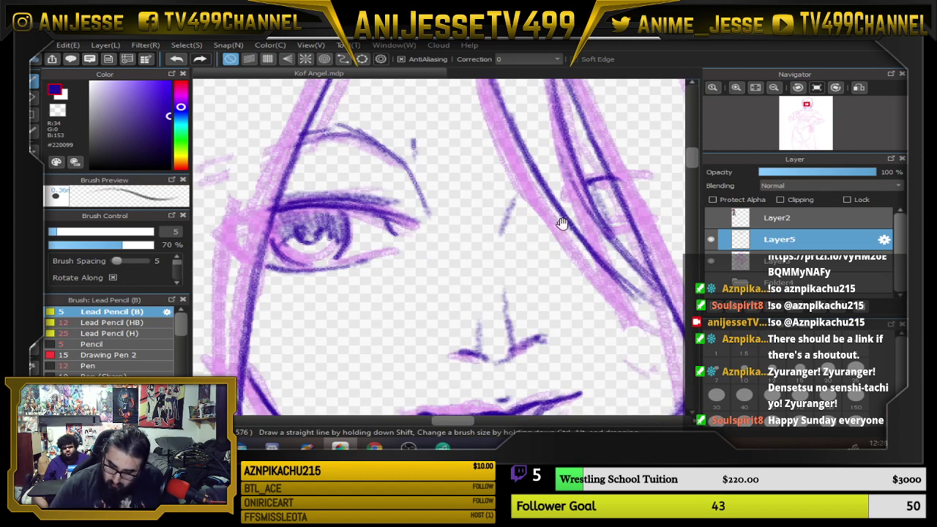
pyautogui.moveTo(297, 175); pyautogui.dragTo(376, 184)
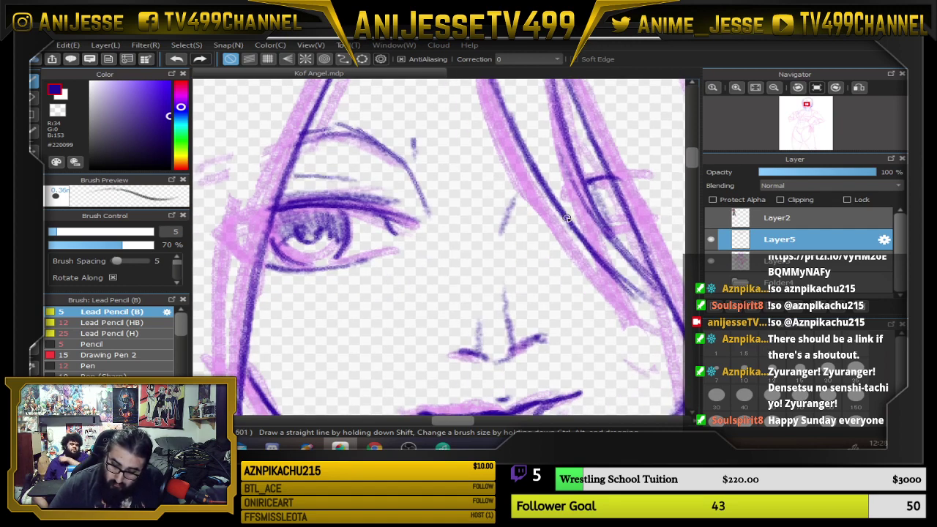
pyautogui.scroll(-3, 567, 218)
pyautogui.moveTo(568, 218); pyautogui.dragTo(459, 241)
pyautogui.scroll(1, 410, 253)
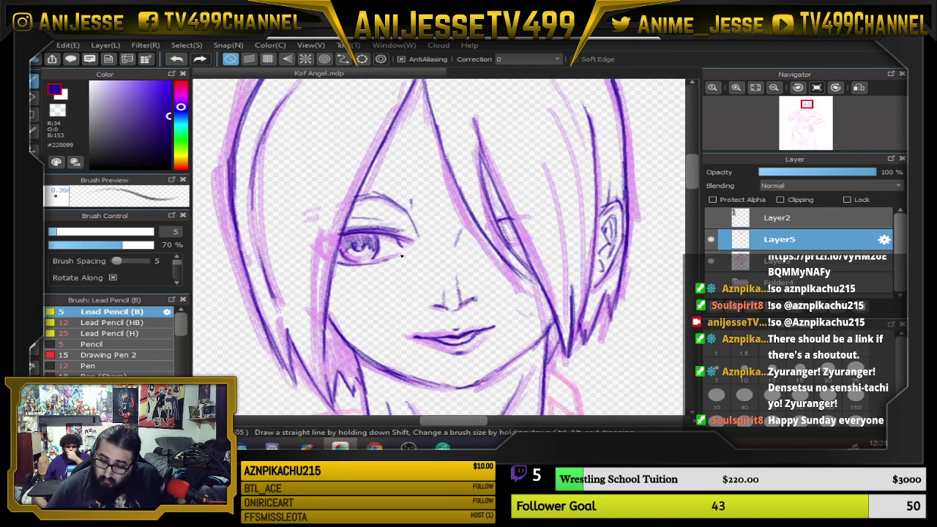
pyautogui.scroll(2, 401, 256)
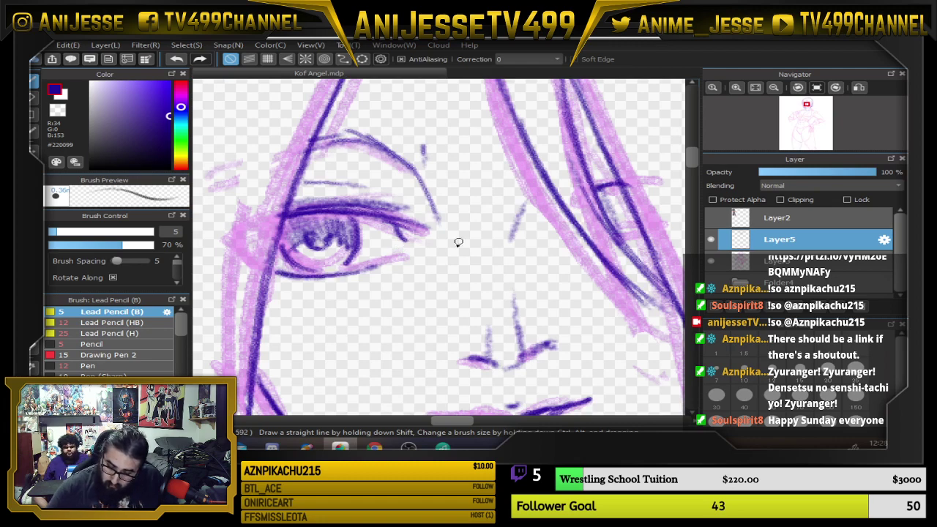
pyautogui.moveTo(222, 230); pyautogui.dragTo(253, 258)
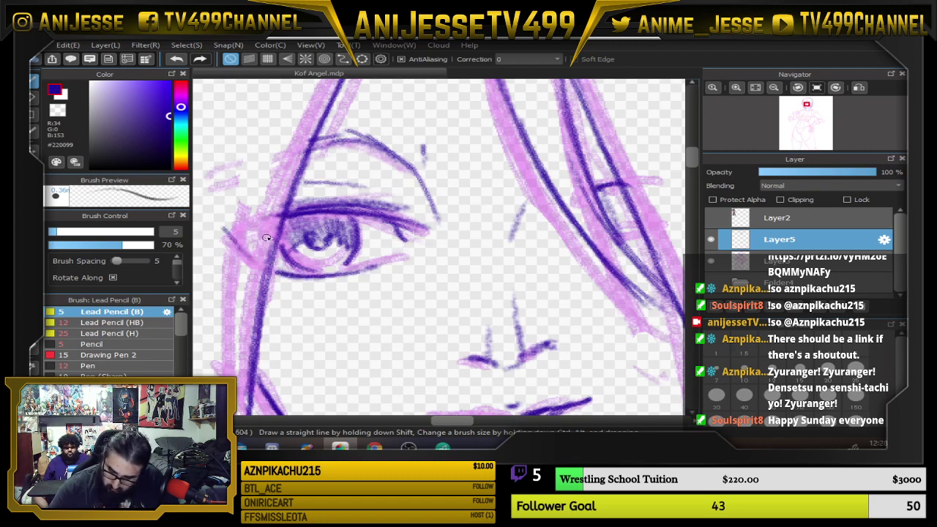
# Ink the parts of the covered eye seen between the hair strands, adding its eyebrow and extending its upper lid line
pyautogui.scroll(-2, 440, 167)
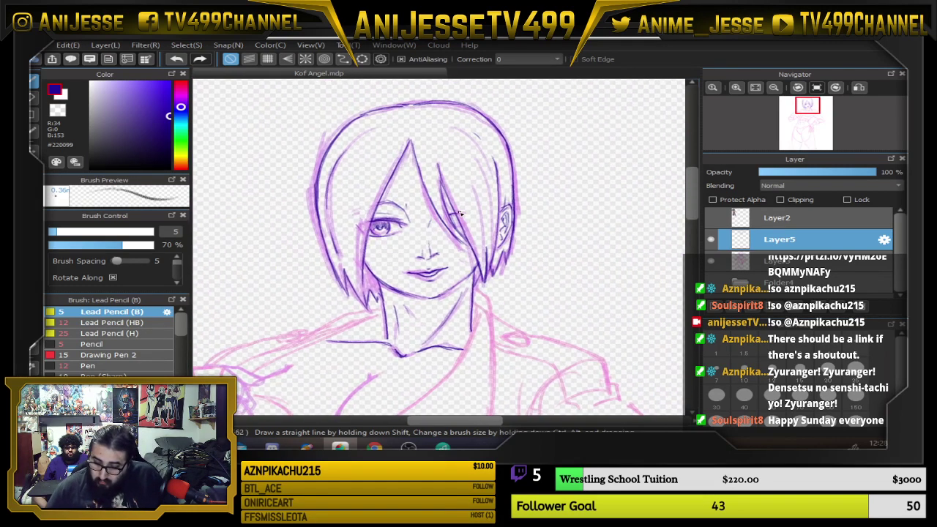
pyautogui.scroll(2, 442, 223)
pyautogui.moveTo(464, 350); pyautogui.dragTo(487, 224)
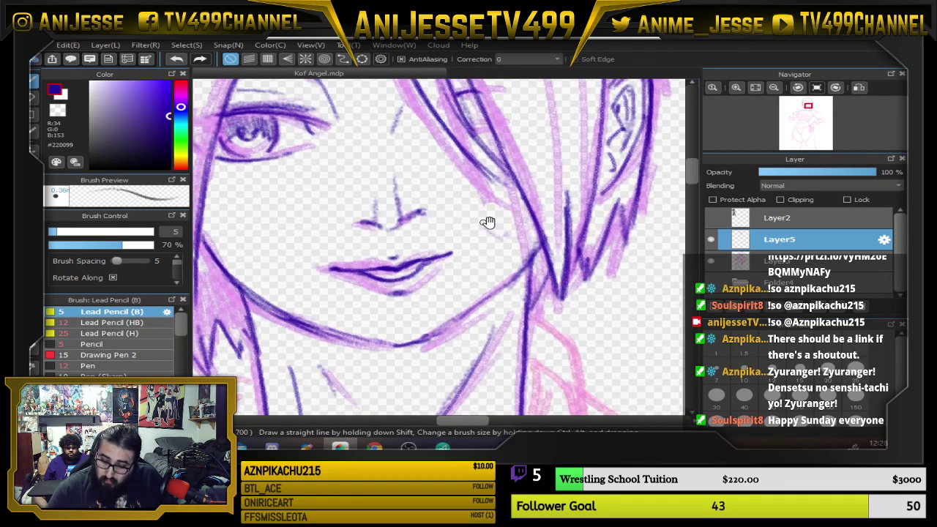
pyautogui.scroll(1, 489, 260)
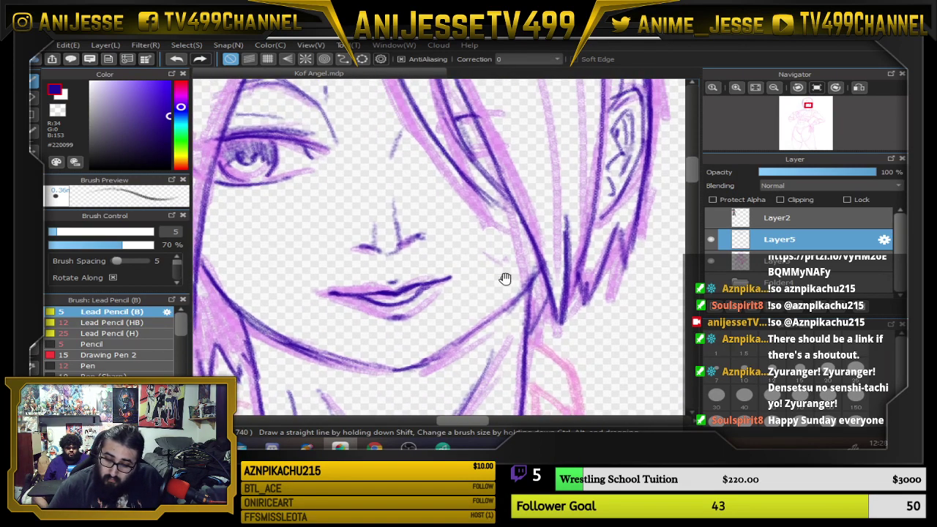
pyautogui.scroll(4, 517, 276)
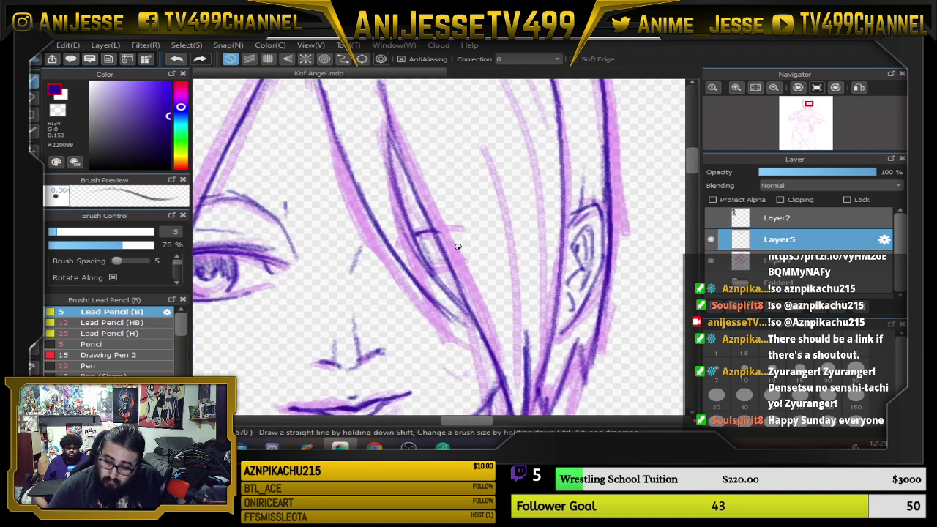
pyautogui.moveTo(427, 265); pyautogui.dragTo(446, 264)
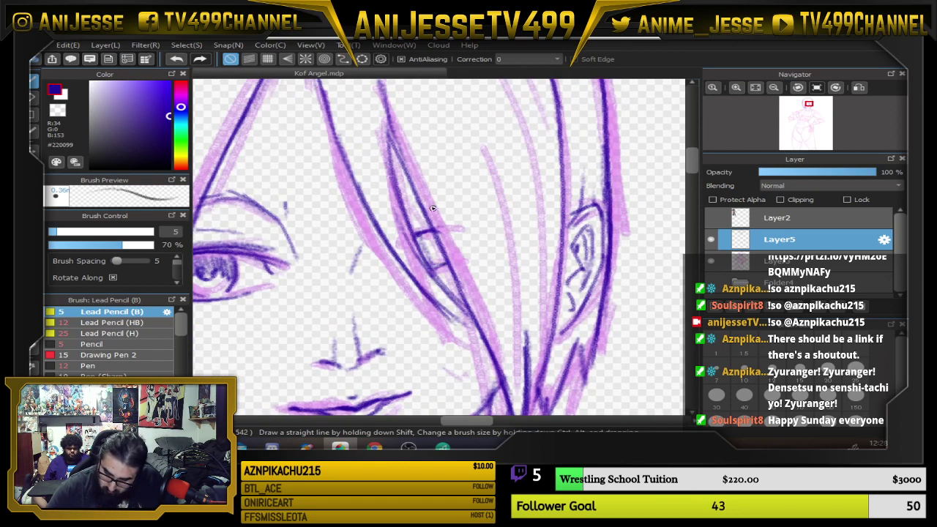
pyautogui.moveTo(399, 194); pyautogui.dragTo(424, 185)
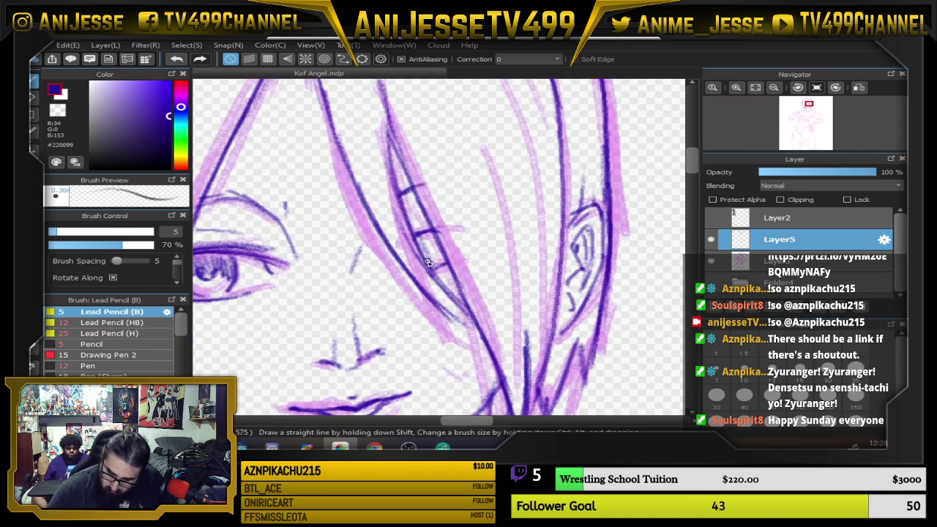
pyautogui.moveTo(428, 271); pyautogui.dragTo(450, 267)
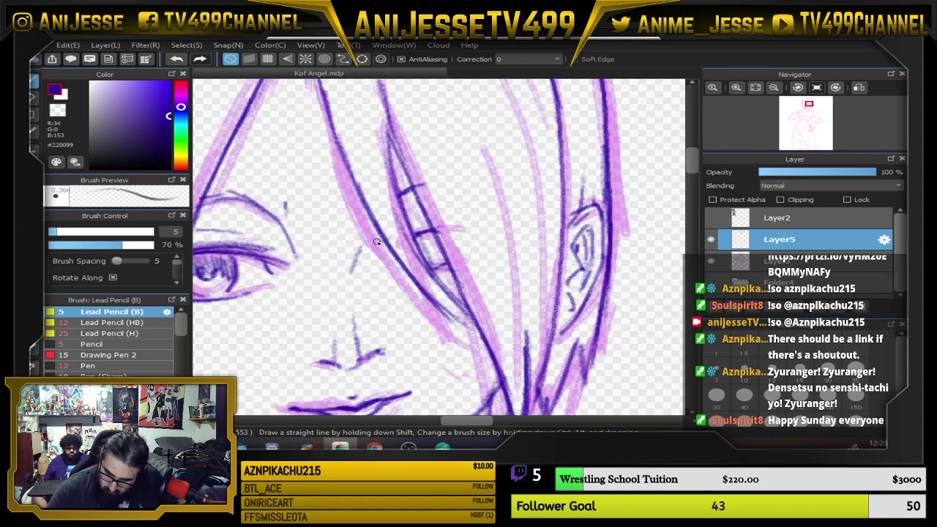
pyautogui.moveTo(416, 231); pyautogui.dragTo(484, 222)
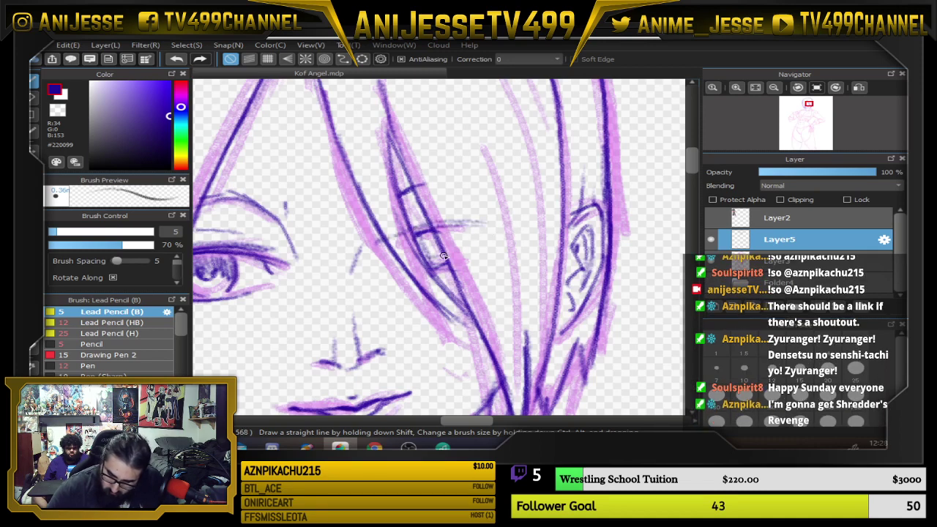
# Reinforce the outer contour of the hair along both sides and the crown with additional strokes
pyautogui.scroll(-3, 433, 180)
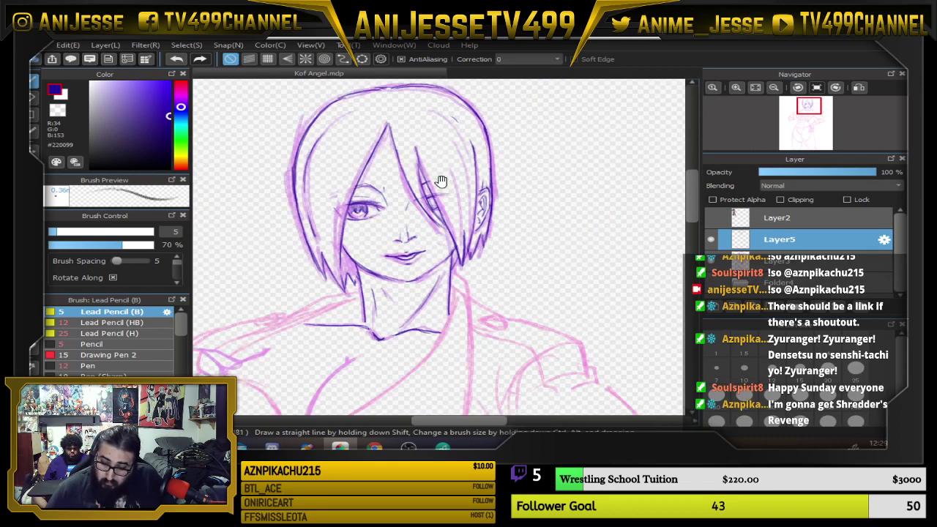
pyautogui.moveTo(441, 183); pyautogui.dragTo(437, 210)
pyautogui.scroll(-1, 452, 244)
pyautogui.moveTo(464, 255); pyautogui.dragTo(472, 283)
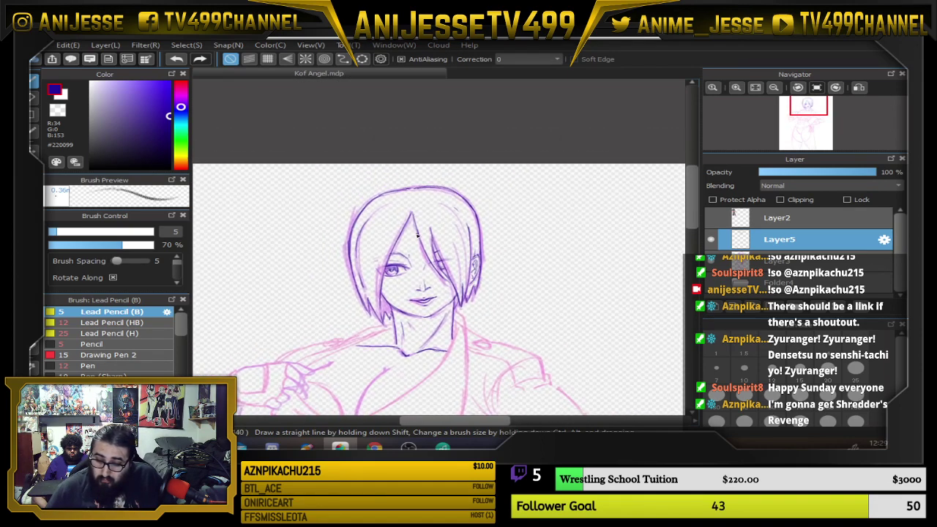
pyautogui.scroll(2, 414, 228)
pyautogui.moveTo(315, 265)
pyautogui.mouseDown()
pyautogui.moveTo(328, 210)
pyautogui.moveTo(352, 183)
pyautogui.moveTo(385, 171)
pyautogui.mouseUp()
pyautogui.moveTo(486, 181); pyautogui.dragTo(514, 254)
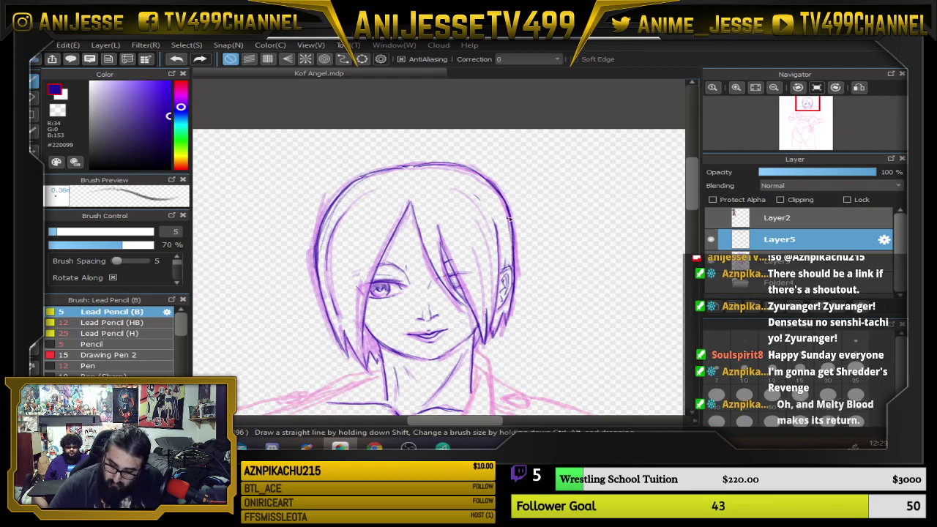
pyautogui.moveTo(473, 162); pyautogui.dragTo(441, 169)
# Begin inking the jacket collar beside the neck and the upper part of its inner neckline edge
pyautogui.scroll(-6, 387, 204)
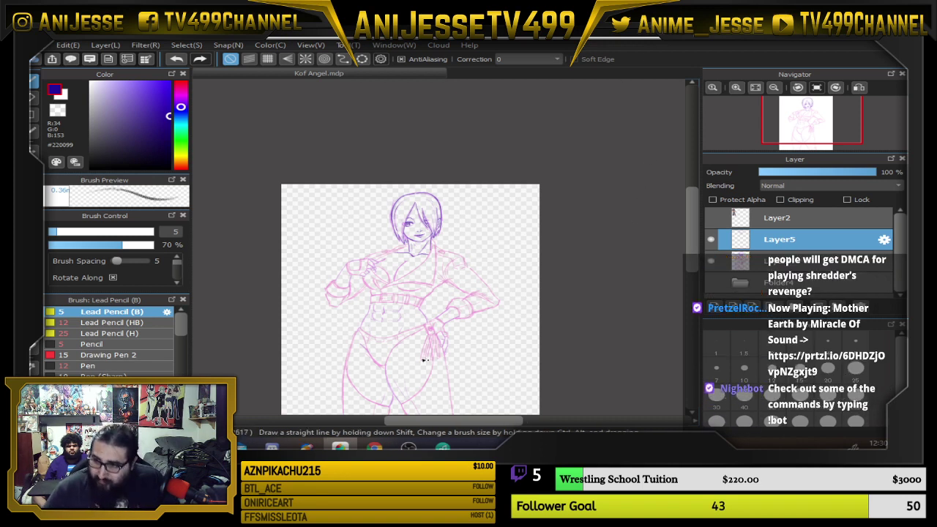
pyautogui.scroll(4, 422, 262)
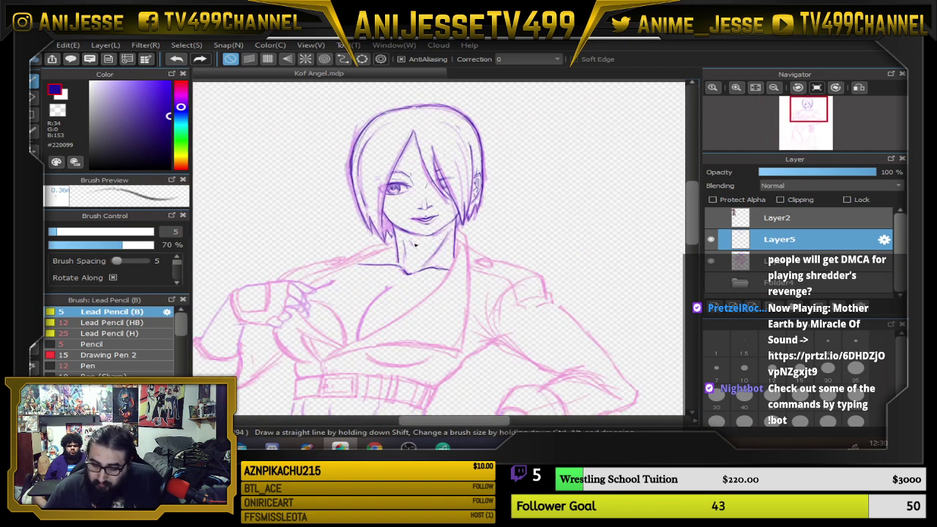
pyautogui.scroll(1, 479, 233)
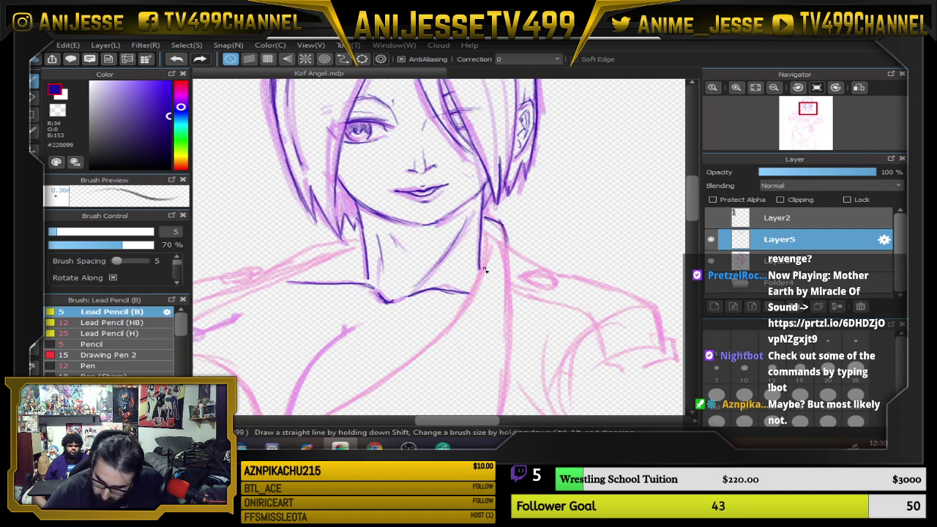
pyautogui.moveTo(476, 341); pyautogui.dragTo(549, 214)
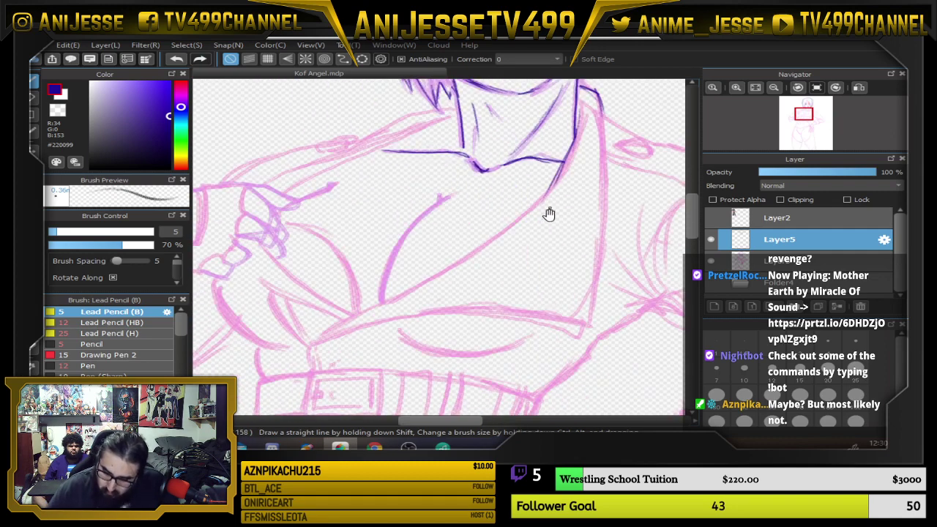
pyautogui.moveTo(574, 145); pyautogui.dragTo(554, 182)
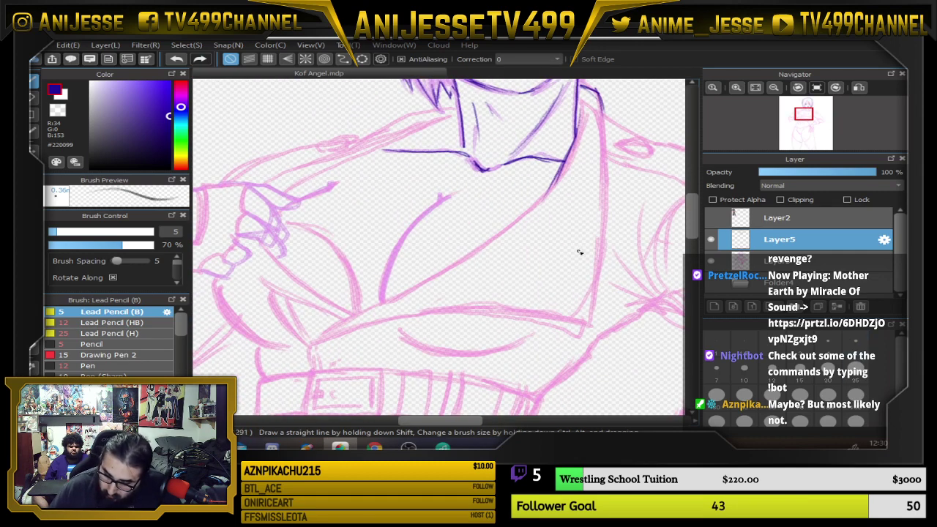
# Set the brush size to 10 and ink the jacket's inner neckline edge down to the point where the lapels meet
pyautogui.click(741, 372)
pyautogui.moveTo(570, 151)
pyautogui.mouseDown()
pyautogui.moveTo(539, 204)
pyautogui.moveTo(469, 254)
pyautogui.mouseUp()
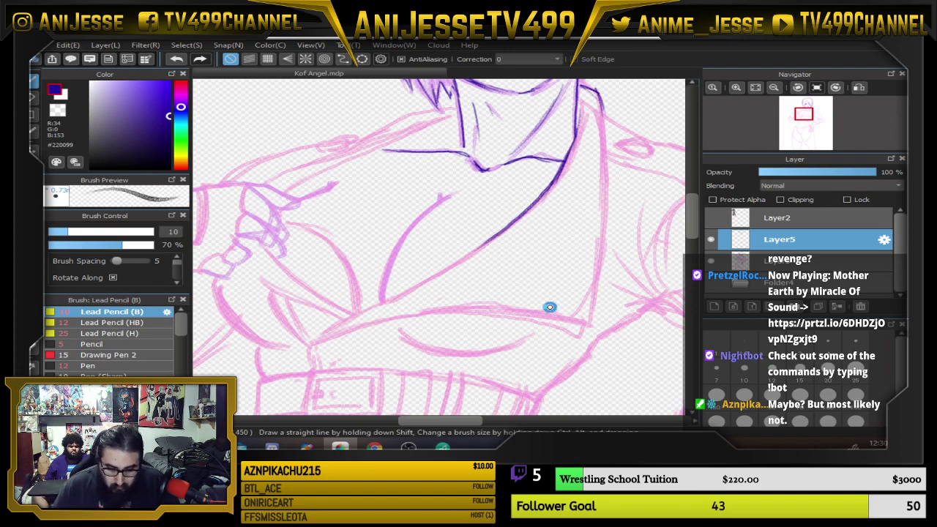
pyautogui.press('Down')
pyautogui.press('Right')
pyautogui.press('Right')
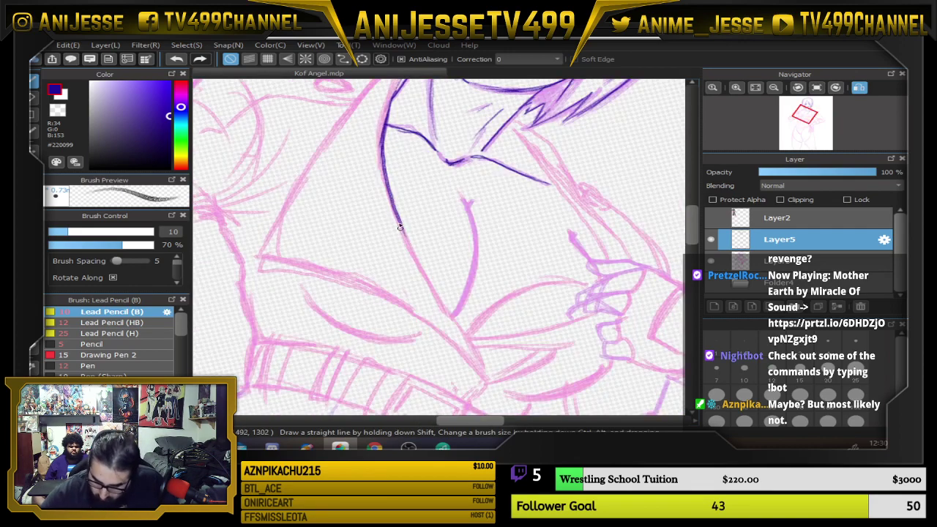
pyautogui.moveTo(400, 227); pyautogui.dragTo(487, 379)
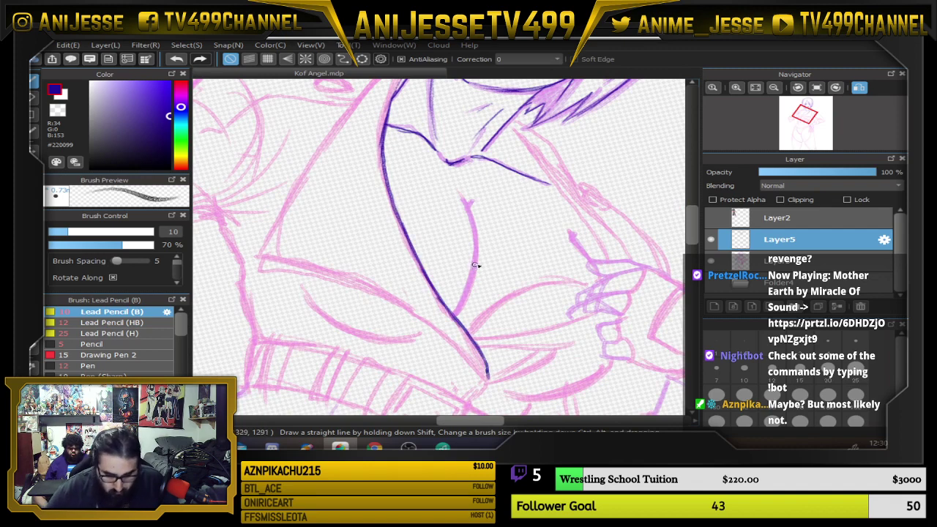
# Ink two short parallel strokes for the opposite lapel, running down to the point where the lapels meet
pyautogui.hotkey('ctrl', 'Left')
pyautogui.hotkey('ctrl', 'Left')
pyautogui.moveTo(284, 299); pyautogui.dragTo(308, 340)
pyautogui.moveTo(275, 296); pyautogui.dragTo(308, 343)
pyautogui.press('Left')
pyautogui.press('Left')
pyautogui.press('Left')
pyautogui.press('Left')
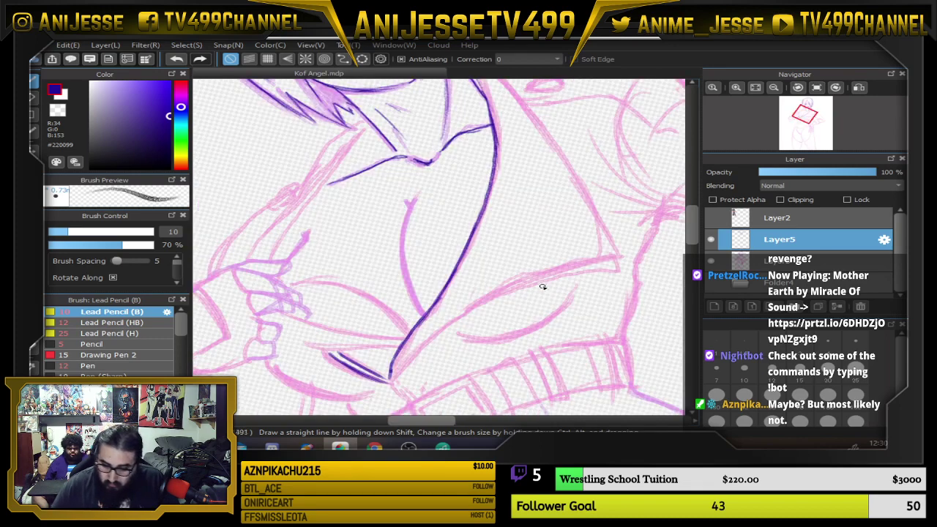
# Ink the large lapel's lower edge across the chest and its long outer edge from the collar down to the corner
pyautogui.moveTo(482, 376)
pyautogui.mouseDown()
pyautogui.moveTo(489, 326)
pyautogui.moveTo(520, 260)
pyautogui.moveTo(595, 195)
pyautogui.mouseUp()
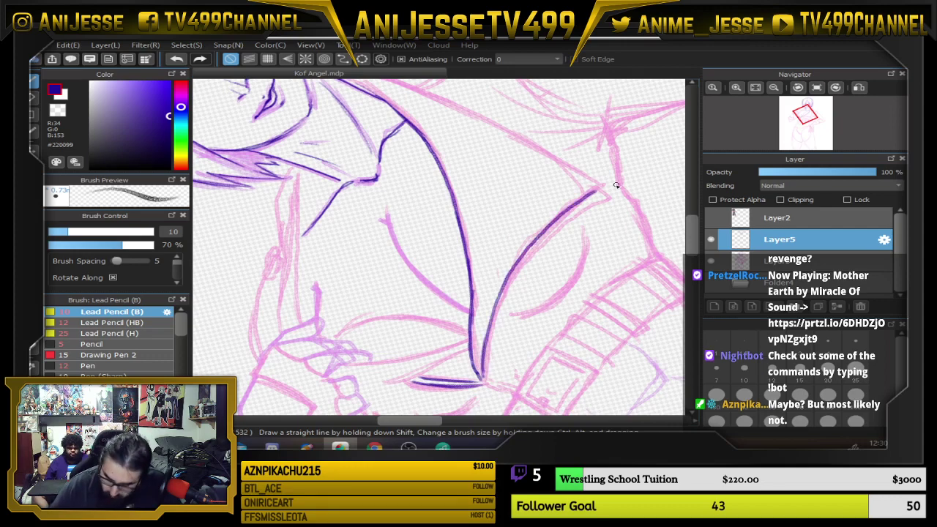
pyautogui.press('Down')
pyautogui.moveTo(612, 236); pyautogui.dragTo(541, 278)
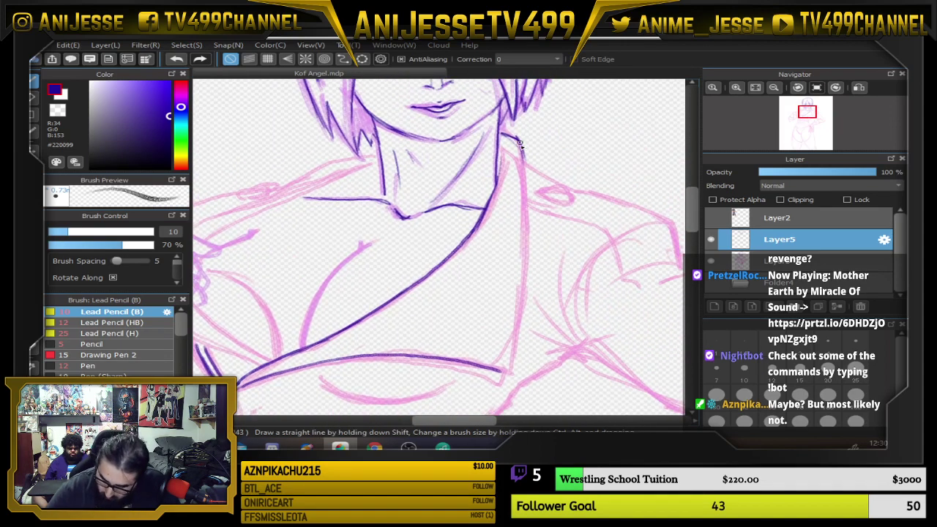
pyautogui.moveTo(524, 183)
pyautogui.mouseDown()
pyautogui.moveTo(525, 306)
pyautogui.moveTo(509, 374)
pyautogui.mouseUp()
pyautogui.moveTo(282, 350); pyautogui.dragTo(362, 299)
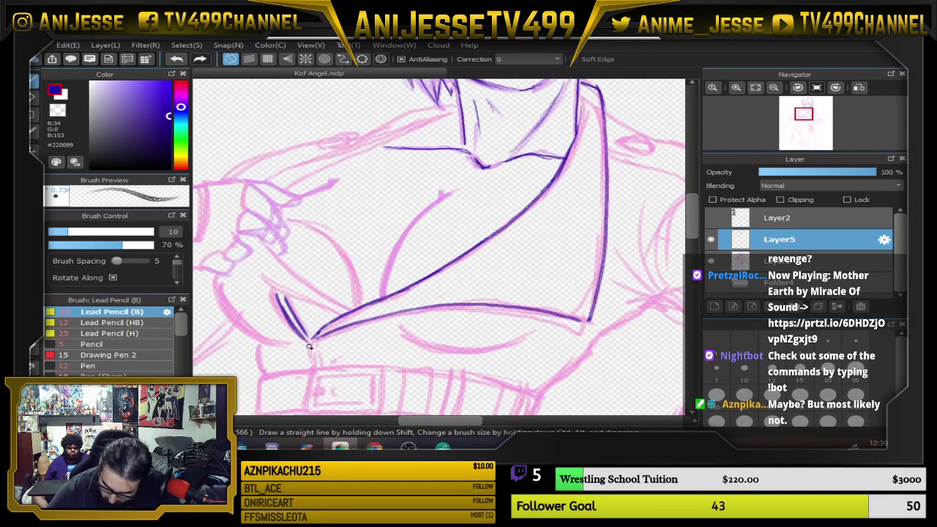
# Ink a short line below the lapels' meeting point and undo the extra line along the large lapel's lower edge
pyautogui.moveTo(310, 346); pyautogui.dragTo(312, 367)
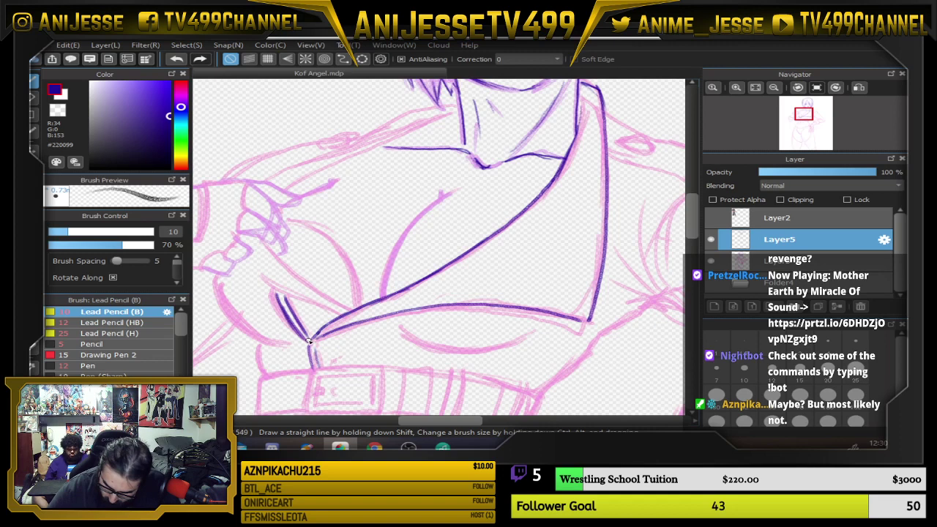
pyautogui.moveTo(319, 340)
pyautogui.mouseDown()
pyautogui.moveTo(472, 311)
pyautogui.moveTo(580, 326)
pyautogui.moveTo(587, 319)
pyautogui.moveTo(515, 305)
pyautogui.moveTo(586, 281)
pyautogui.moveTo(600, 298)
pyautogui.mouseUp()
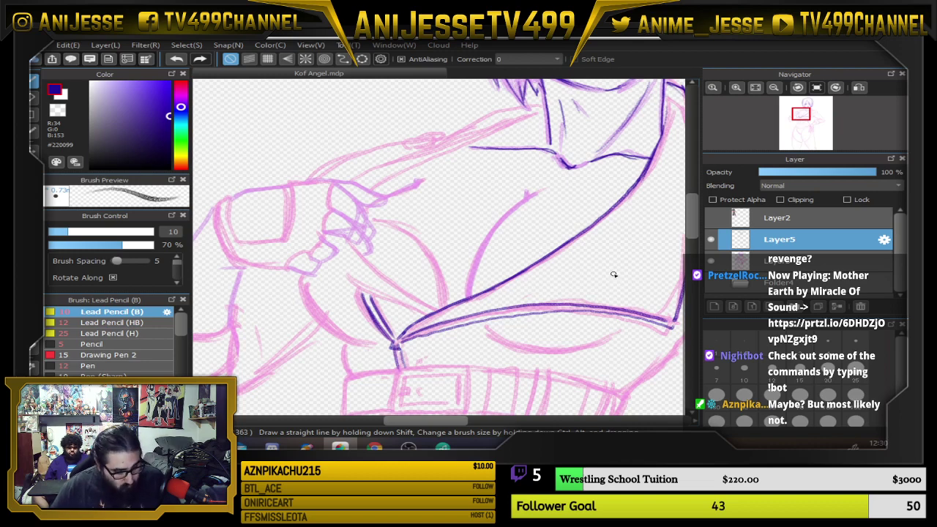
pyautogui.hotkey('ctrl', 'z')
# Ink a second line parallel to the large lapel's lower edge, from its outer corner to the point where the lapels meet
pyautogui.press('Left')
pyautogui.press('Left')
pyautogui.press('Left')
pyautogui.press('Left')
pyautogui.press('Left')
pyautogui.press('Left')
pyautogui.press('Left')
pyautogui.moveTo(550, 140); pyautogui.dragTo(451, 289)
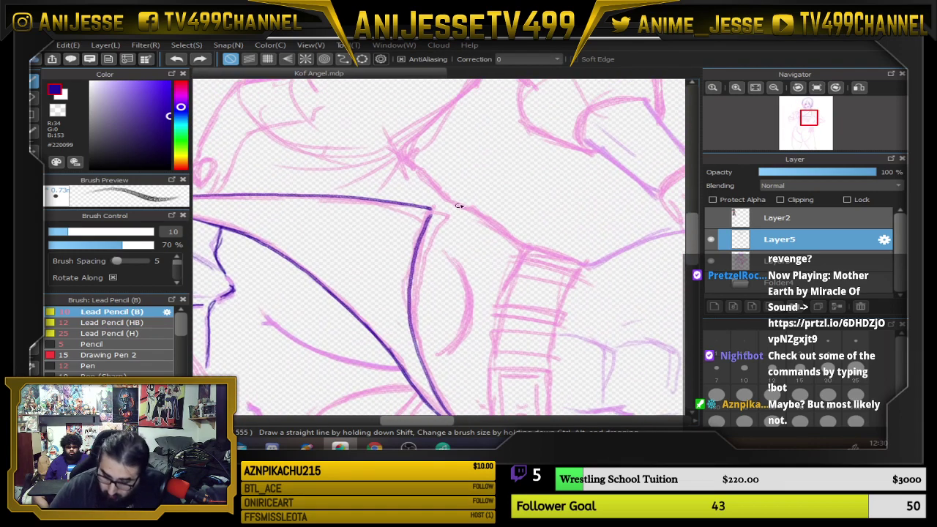
pyautogui.moveTo(432, 223)
pyautogui.mouseDown()
pyautogui.moveTo(418, 270)
pyautogui.moveTo(426, 243)
pyautogui.moveTo(424, 333)
pyautogui.mouseUp()
pyautogui.moveTo(417, 302); pyautogui.dragTo(432, 359)
pyautogui.press('e')
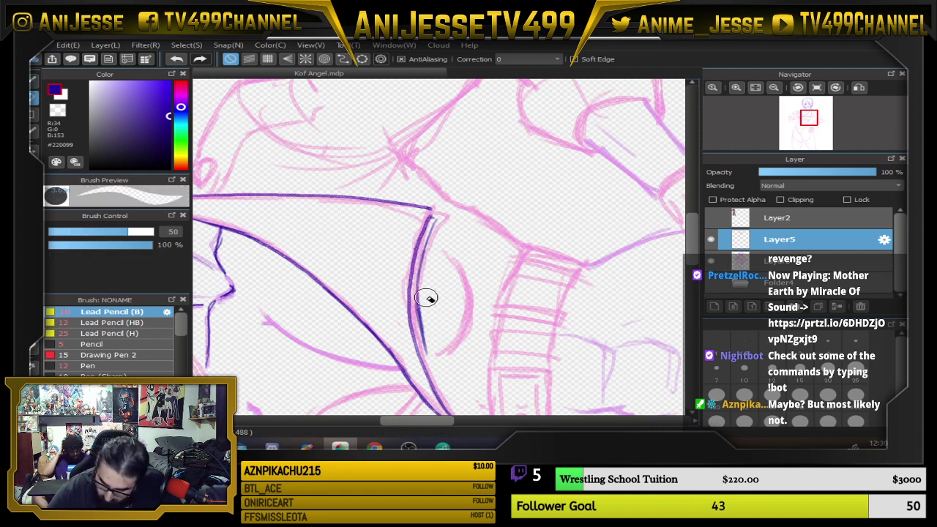
pyautogui.press('b')
pyautogui.scroll(-3, 464, 266)
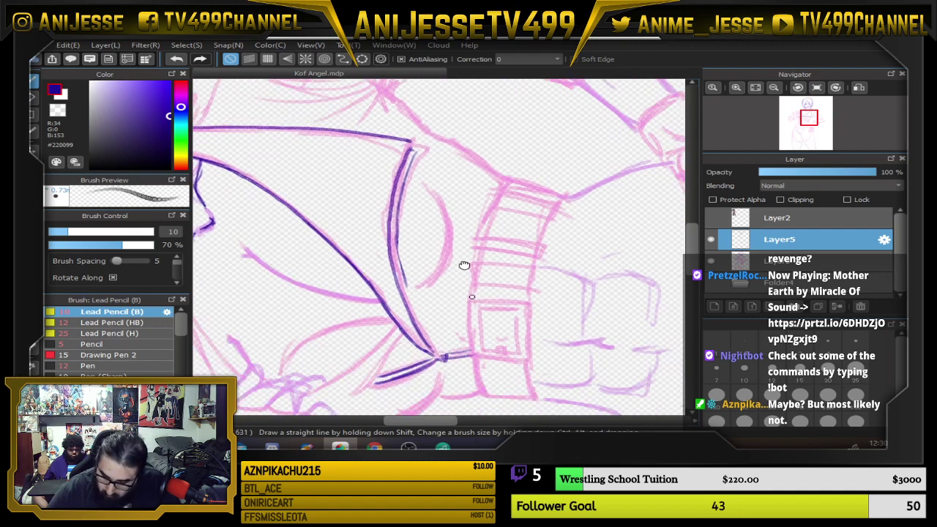
pyautogui.moveTo(388, 217); pyautogui.dragTo(416, 295)
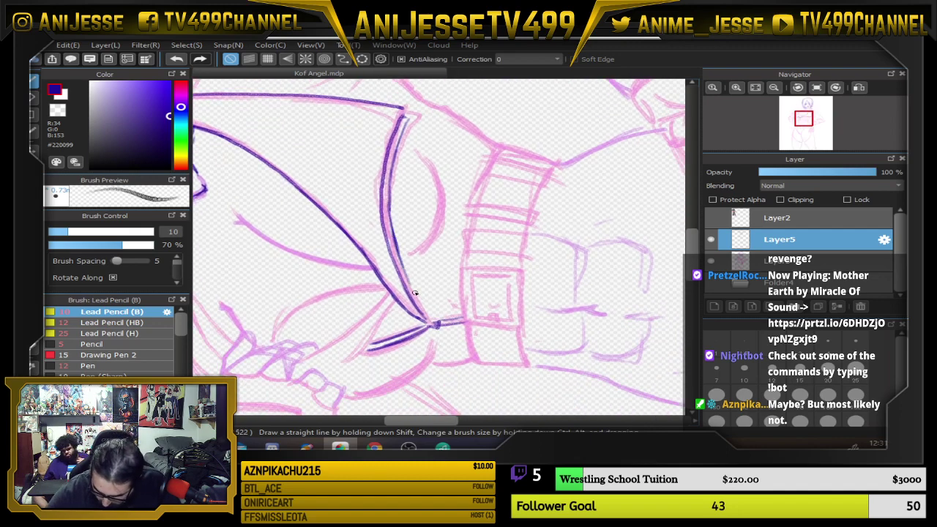
pyautogui.moveTo(398, 251); pyautogui.dragTo(433, 319)
pyautogui.press('Up')
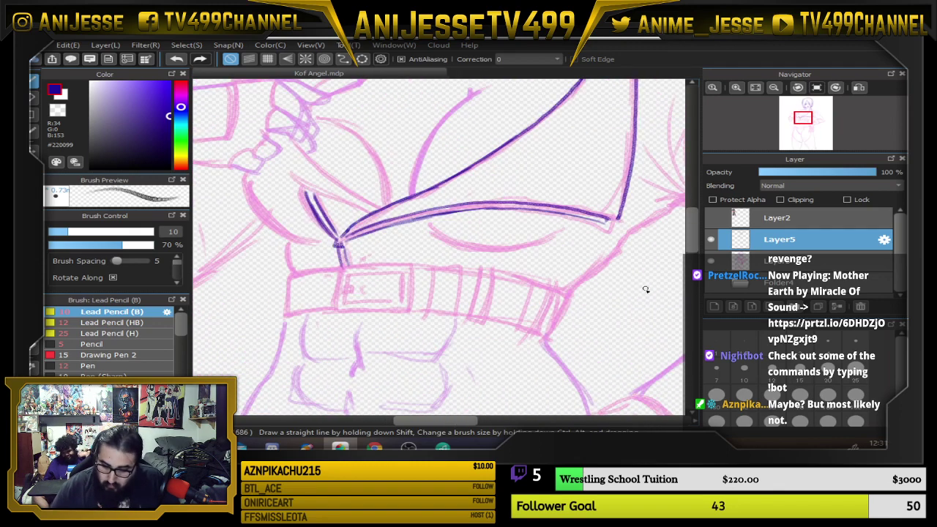
# Ink the curved fold beneath the large lapel, building up the line toward the end nearest the lapels' meeting point
pyautogui.moveTo(523, 306); pyautogui.dragTo(420, 376)
pyautogui.moveTo(322, 295); pyautogui.dragTo(451, 313)
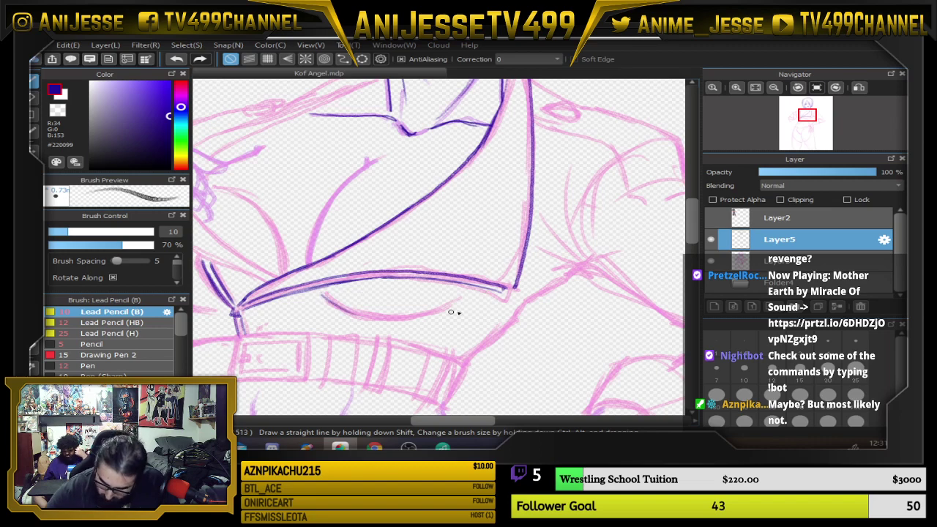
pyautogui.press('Right')
pyautogui.press('Right')
pyautogui.press('Right')
pyautogui.press('Right')
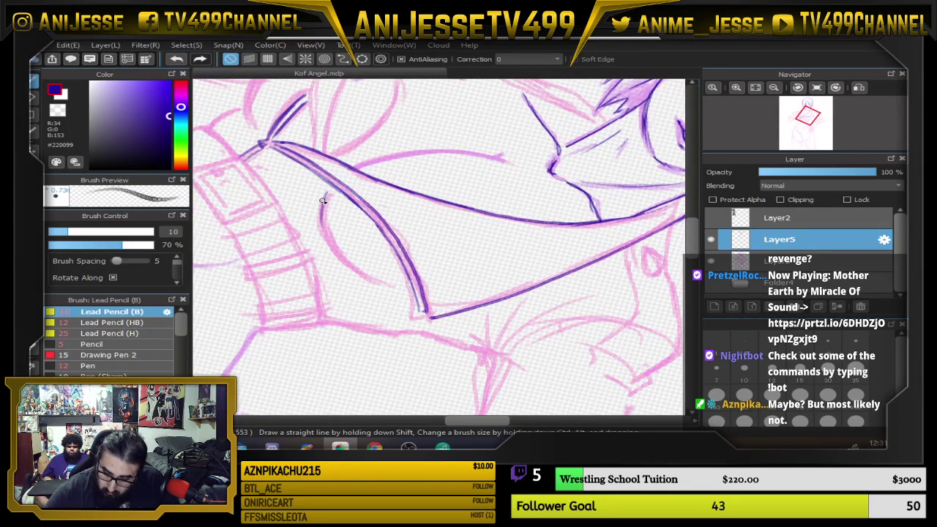
pyautogui.moveTo(327, 189); pyautogui.dragTo(335, 258)
pyautogui.moveTo(323, 192)
pyautogui.mouseDown()
pyautogui.moveTo(372, 281)
pyautogui.moveTo(337, 257)
pyautogui.moveTo(389, 284)
pyautogui.mouseUp()
pyautogui.moveTo(320, 202); pyautogui.dragTo(340, 250)
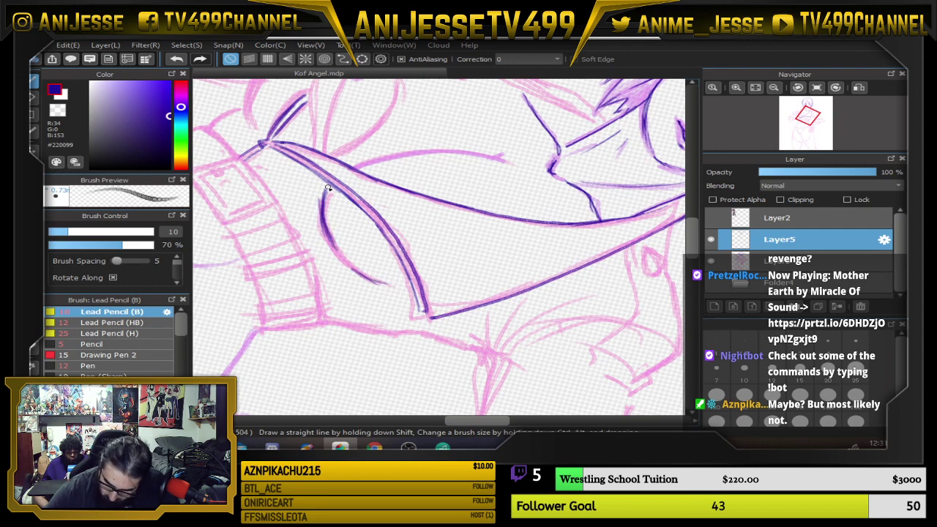
pyautogui.moveTo(328, 189); pyautogui.dragTo(341, 251)
pyautogui.press('Up')
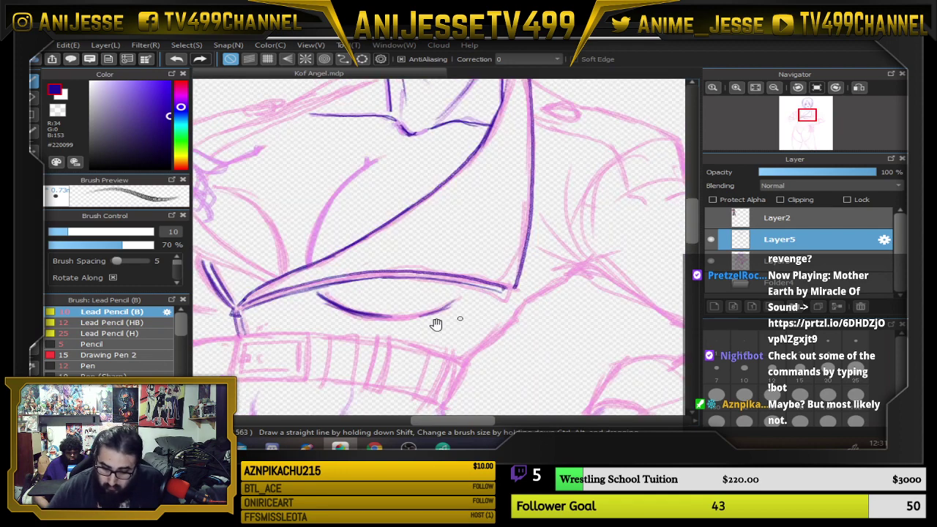
# Ink the jacket's side contour from beneath the raised hand down to the belt, with a short branch toward the lapels' meeting point
pyautogui.moveTo(437, 325); pyautogui.dragTo(552, 338)
pyautogui.moveTo(262, 262)
pyautogui.mouseDown()
pyautogui.moveTo(288, 313)
pyautogui.moveTo(335, 329)
pyautogui.moveTo(315, 326)
pyautogui.moveTo(266, 267)
pyautogui.moveTo(305, 334)
pyautogui.moveTo(275, 298)
pyautogui.moveTo(298, 329)
pyautogui.mouseUp()
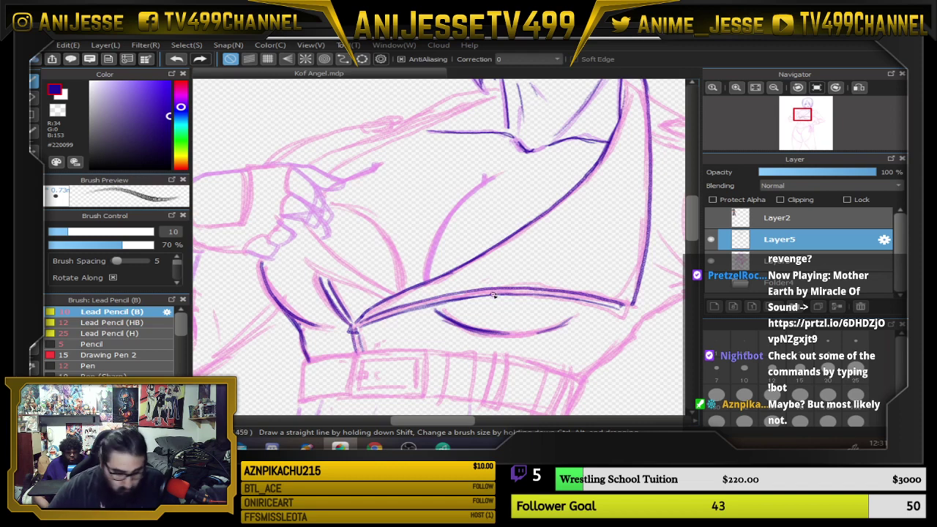
pyautogui.press('e')
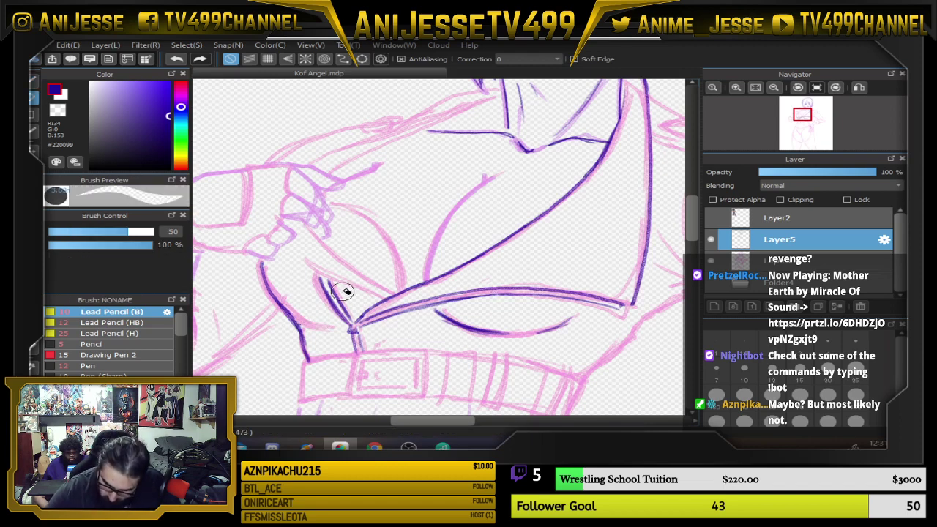
pyautogui.press('b')
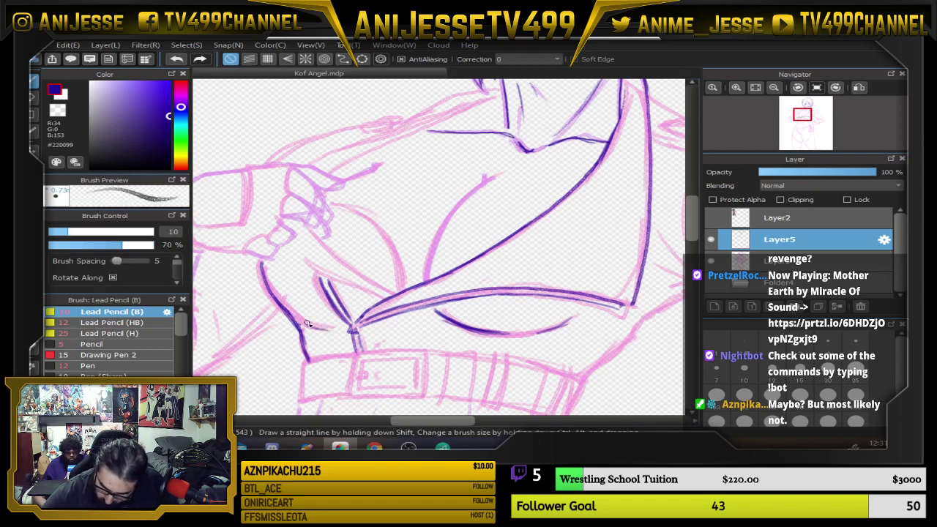
pyautogui.moveTo(308, 323)
pyautogui.mouseDown()
pyautogui.moveTo(341, 328)
pyautogui.moveTo(284, 312)
pyautogui.moveTo(260, 264)
pyautogui.mouseUp()
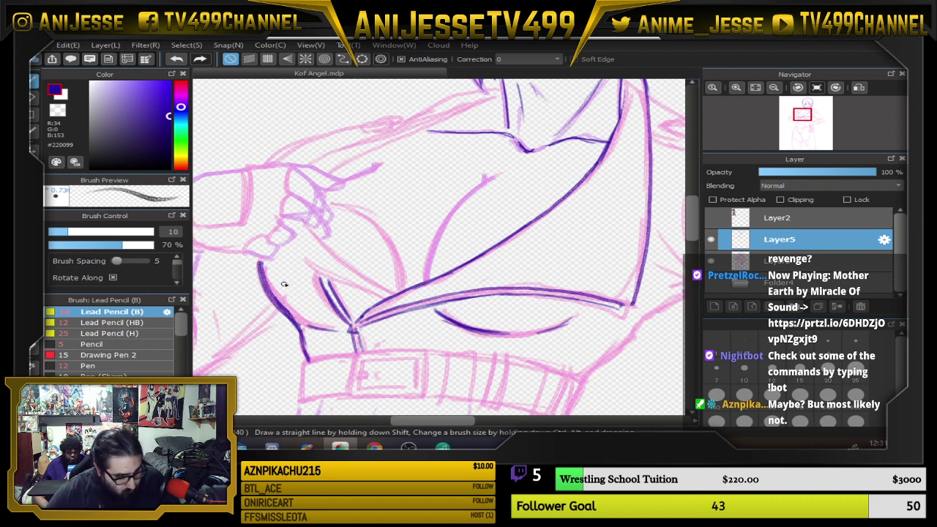
# Thicken the jacket's side contour below the hand with repeated strokes and touch up its short branch toward the lapels
pyautogui.press('e')
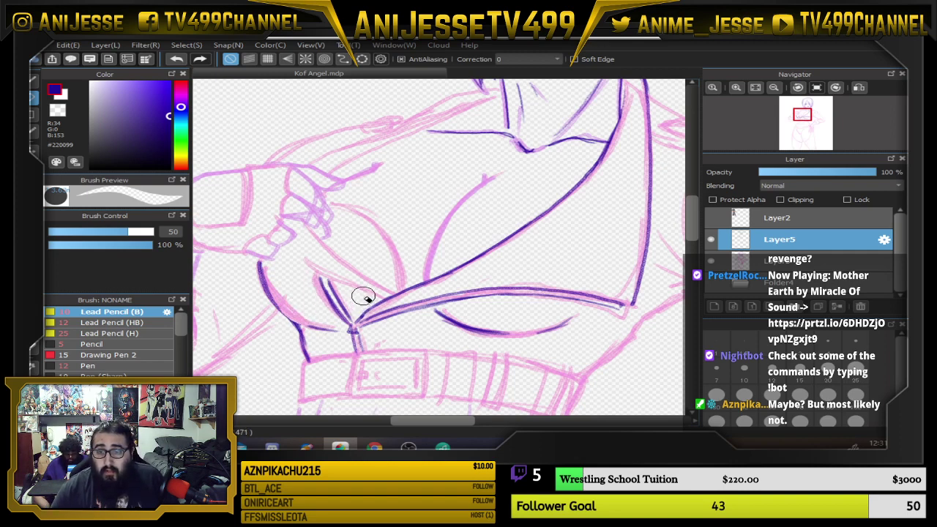
pyautogui.press('b')
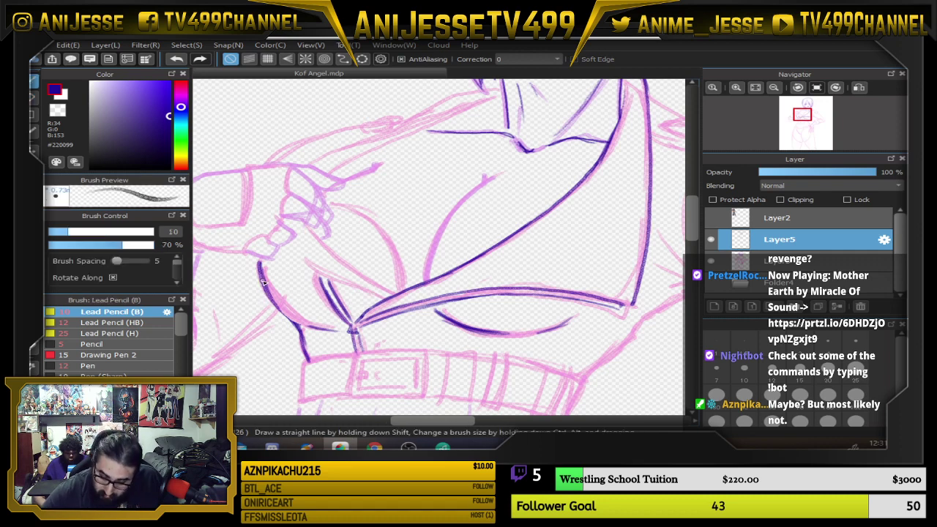
pyautogui.moveTo(263, 283); pyautogui.dragTo(306, 325)
pyautogui.moveTo(326, 325); pyautogui.dragTo(333, 331)
pyautogui.press('e')
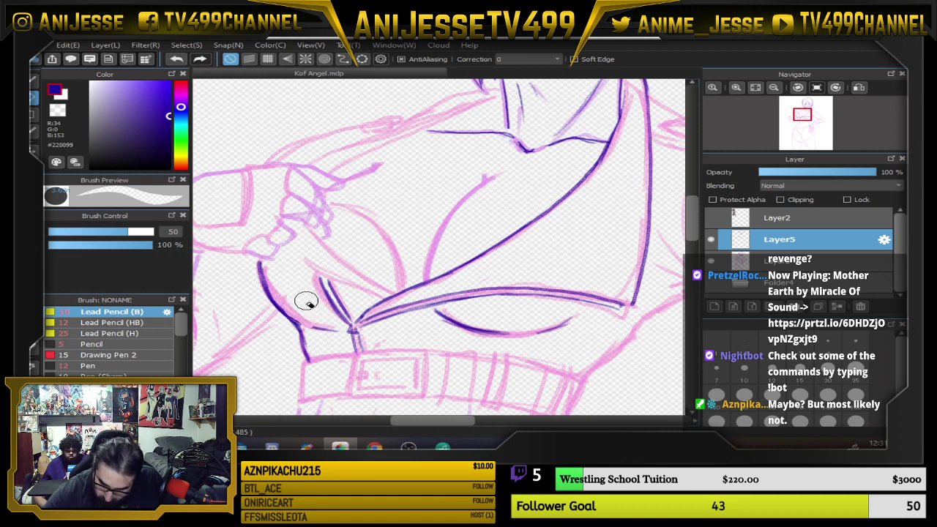
pyautogui.press('b')
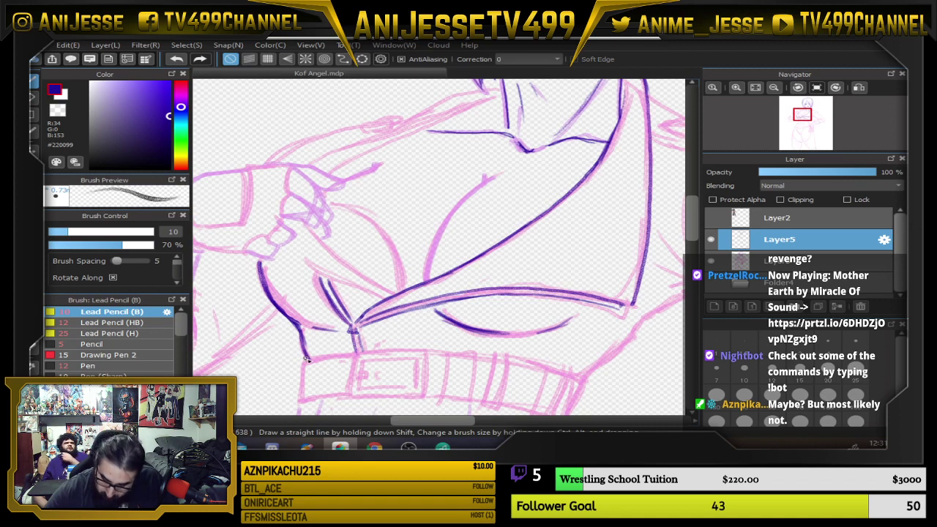
pyautogui.moveTo(286, 314); pyautogui.dragTo(259, 253)
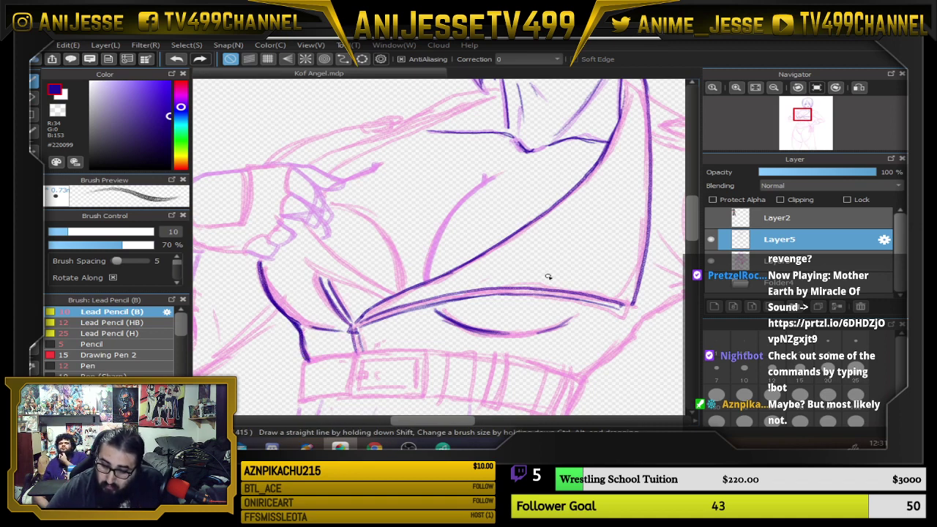
# Ink the curved chest line rising from the large lapel's inner edge, undoing the stray strokes
pyautogui.scroll(-3, 512, 294)
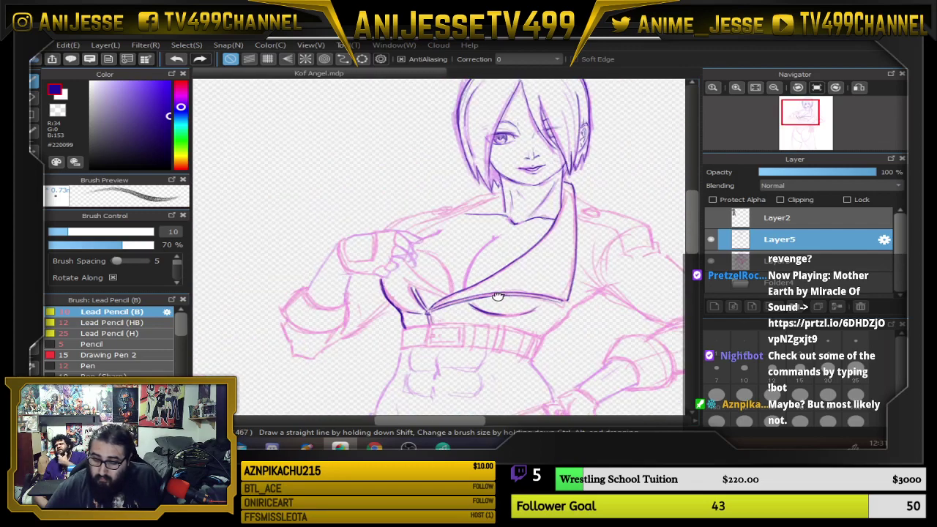
pyautogui.moveTo(500, 295); pyautogui.dragTo(456, 297)
pyautogui.scroll(3, 429, 303)
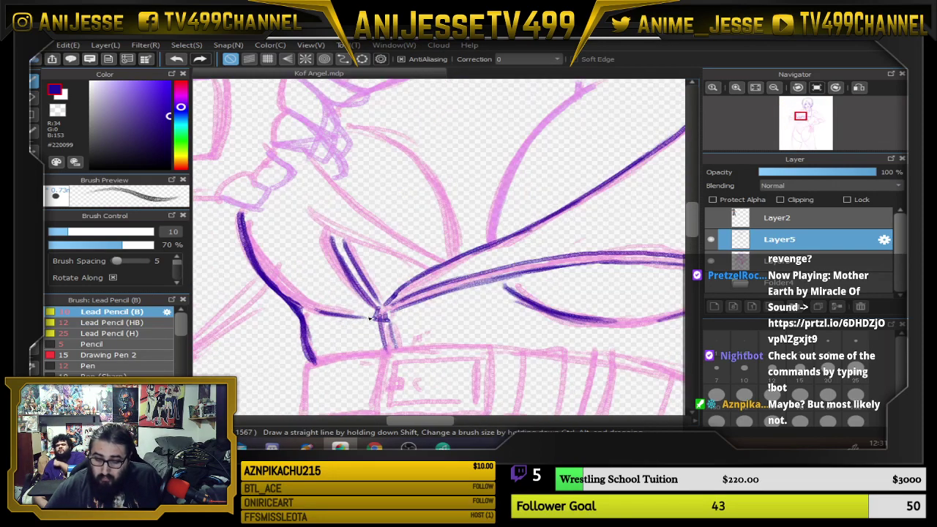
pyautogui.scroll(3, 520, 243)
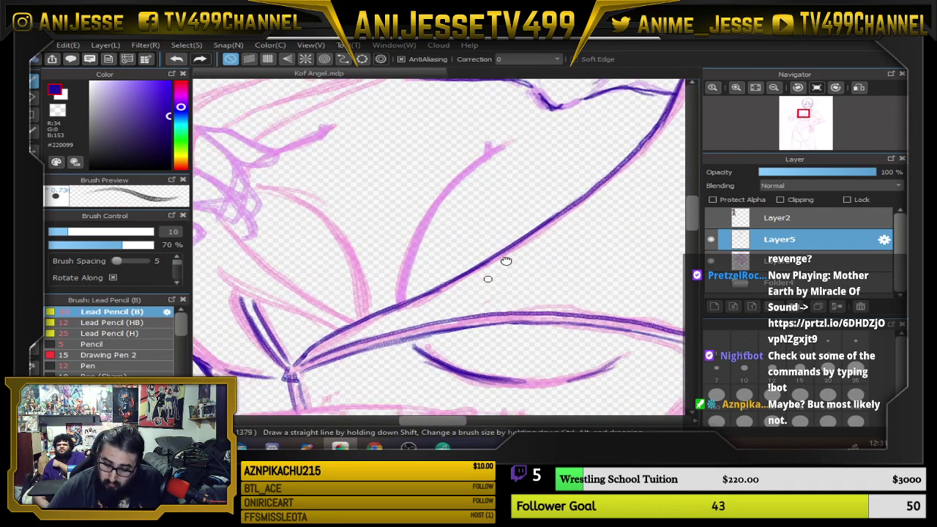
pyautogui.scroll(-3, 506, 263)
pyautogui.moveTo(539, 200); pyautogui.dragTo(422, 292)
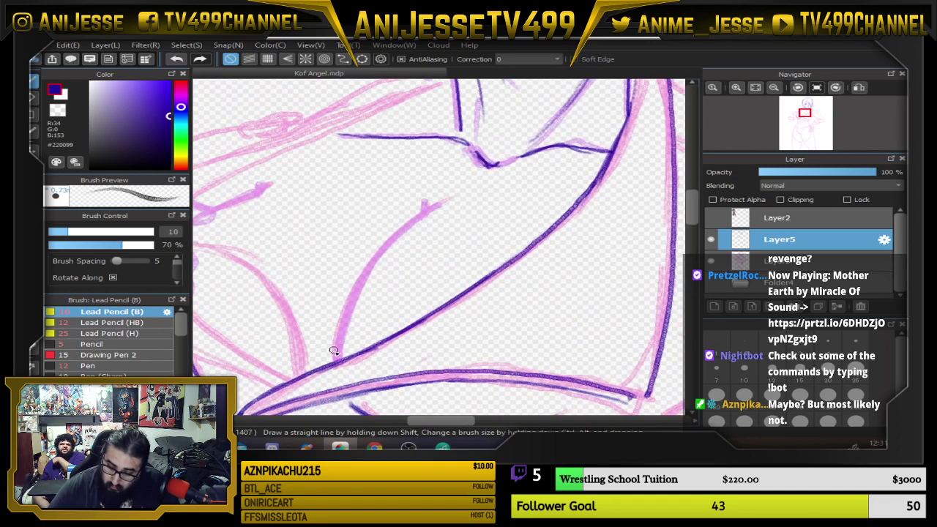
pyautogui.moveTo(336, 360)
pyautogui.mouseDown()
pyautogui.moveTo(335, 341)
pyautogui.moveTo(402, 232)
pyautogui.moveTo(432, 202)
pyautogui.moveTo(372, 265)
pyautogui.moveTo(336, 342)
pyautogui.moveTo(366, 275)
pyautogui.moveTo(439, 204)
pyautogui.mouseUp()
pyautogui.hotkey('ctrl', 'z')
pyautogui.hotkey('ctrl', 'z')
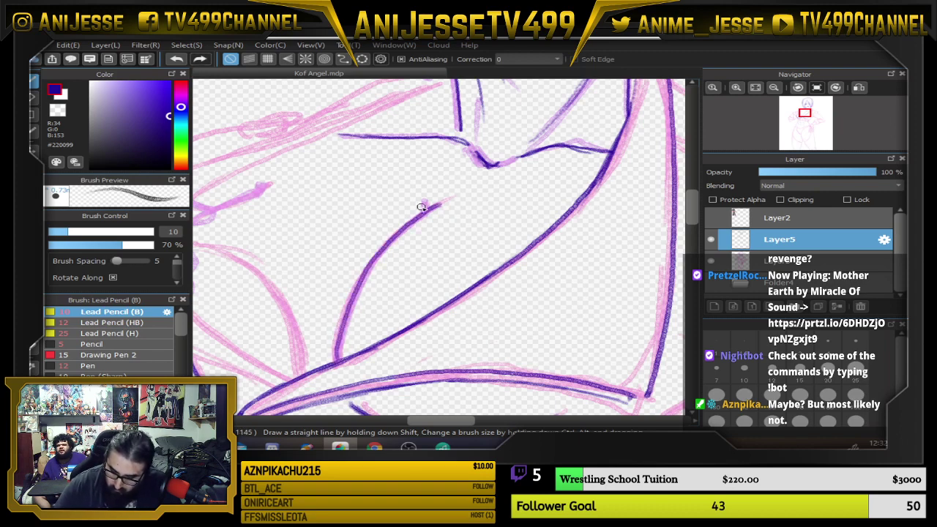
# Touch up the curved chest line and add a short forked stroke at its upper end
pyautogui.scroll(-2, 484, 193)
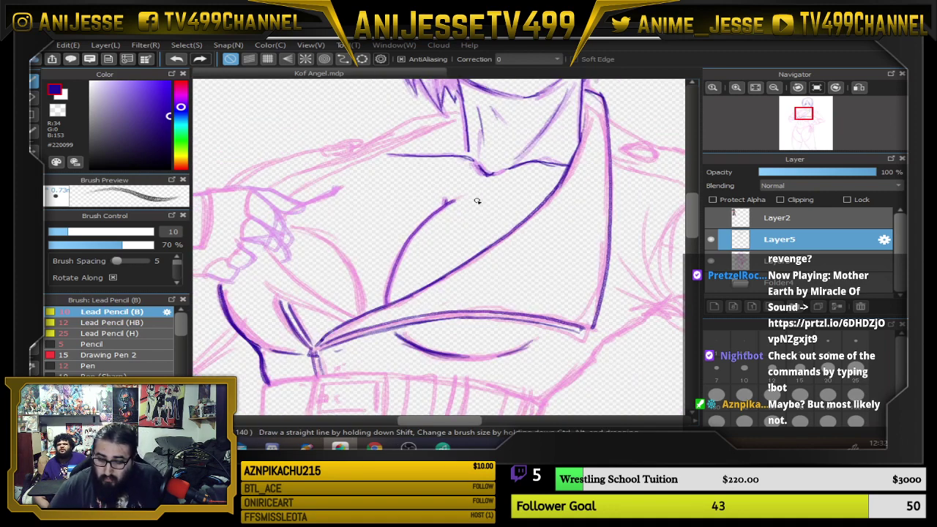
pyautogui.scroll(2, 452, 211)
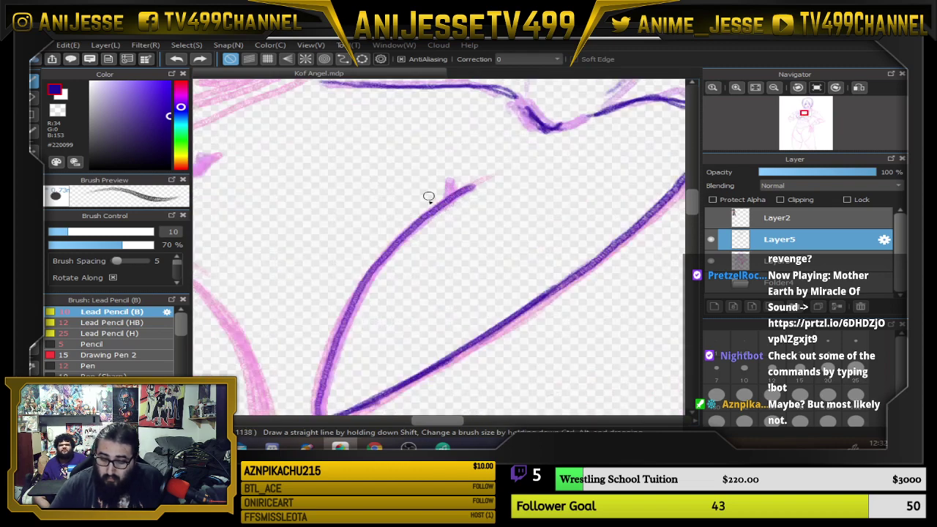
pyautogui.moveTo(421, 223)
pyautogui.mouseDown()
pyautogui.moveTo(448, 175)
pyautogui.moveTo(389, 260)
pyautogui.moveTo(398, 252)
pyautogui.mouseUp()
pyautogui.scroll(-3, 458, 146)
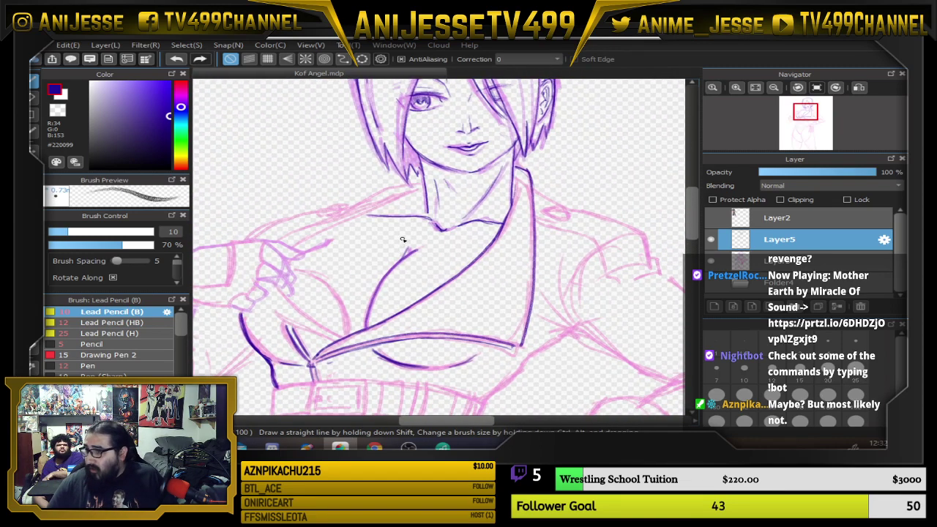
pyautogui.scroll(2, 402, 298)
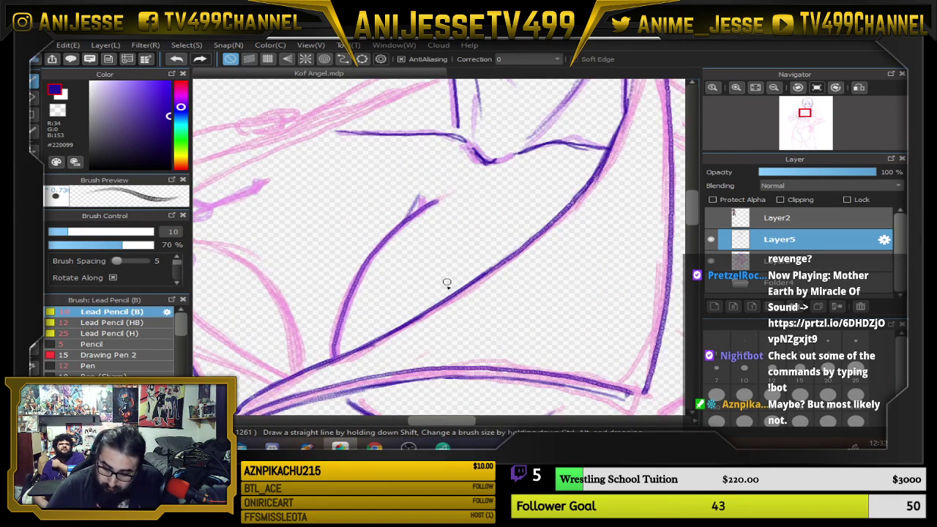
# Show Layer2 and examine the jacket and gloved hands in the reference picture
pyautogui.moveTo(330, 358)
pyautogui.mouseDown()
pyautogui.moveTo(392, 329)
pyautogui.moveTo(552, 319)
pyautogui.mouseUp()
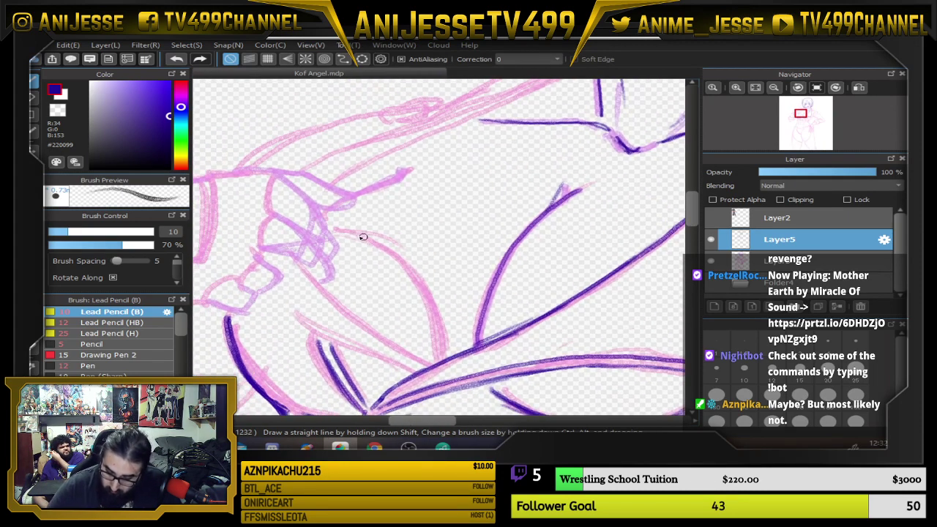
pyautogui.moveTo(469, 332)
pyautogui.mouseDown()
pyautogui.moveTo(427, 259)
pyautogui.moveTo(464, 297)
pyautogui.mouseUp()
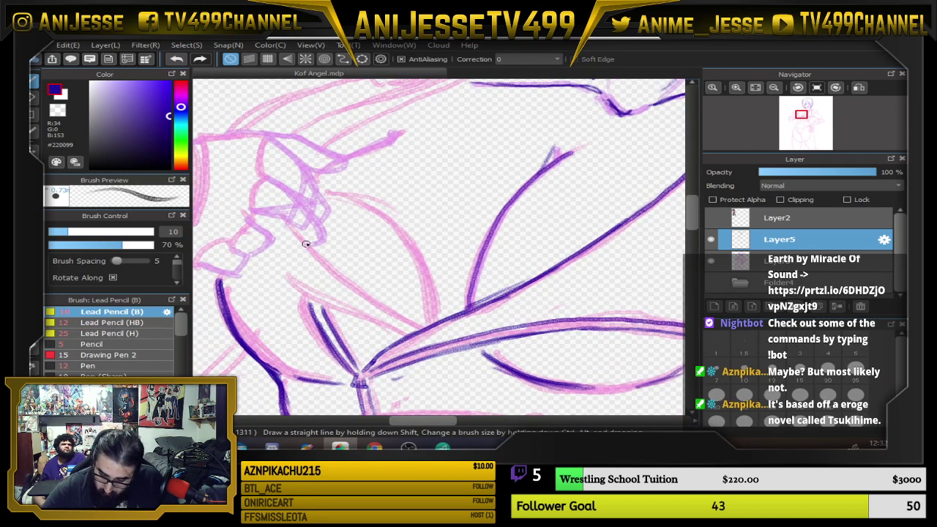
pyautogui.click(711, 217)
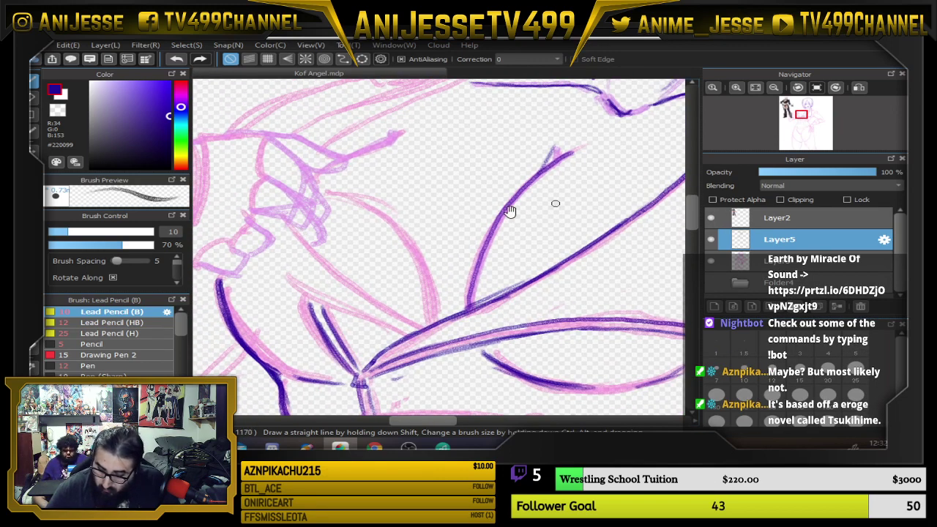
pyautogui.moveTo(341, 248); pyautogui.dragTo(602, 347)
pyautogui.moveTo(403, 291); pyautogui.dragTo(547, 408)
pyautogui.scroll(5, 547, 407)
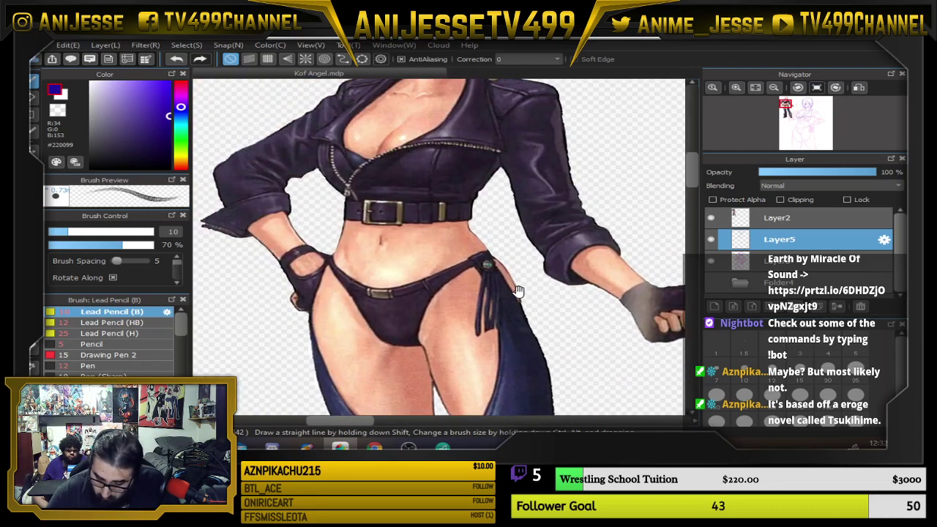
pyautogui.moveTo(642, 342); pyautogui.dragTo(300, 161)
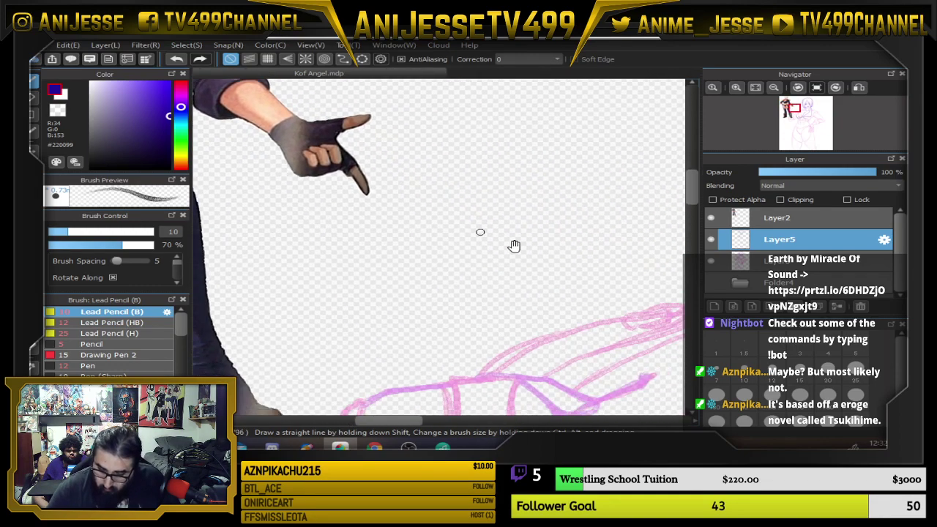
pyautogui.moveTo(600, 274); pyautogui.dragTo(326, 104)
pyautogui.scroll(-3, 476, 177)
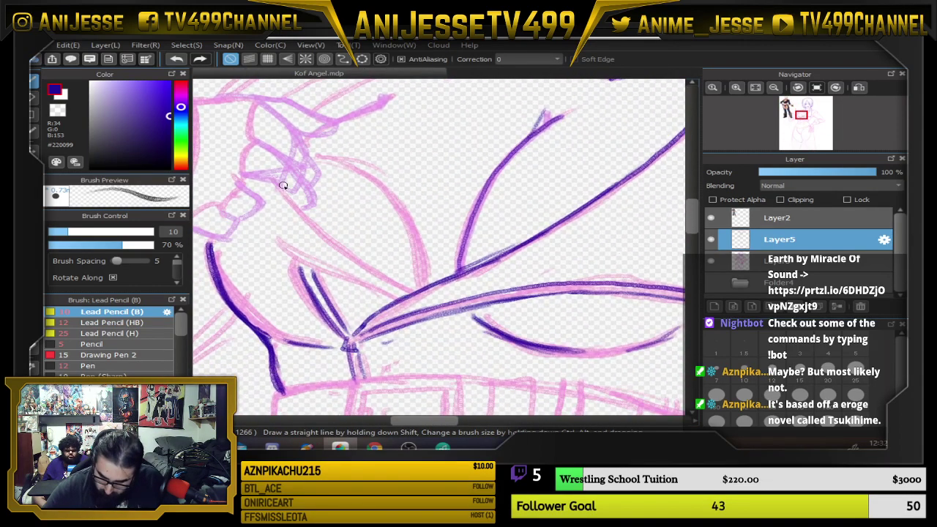
# Ink the edges of the narrow lapel running from the raised hand down to the knot, undoing the misplaced stroke
pyautogui.moveTo(283, 186)
pyautogui.mouseDown()
pyautogui.moveTo(383, 307)
pyautogui.moveTo(370, 302)
pyautogui.moveTo(374, 316)
pyautogui.moveTo(249, 220)
pyautogui.mouseUp()
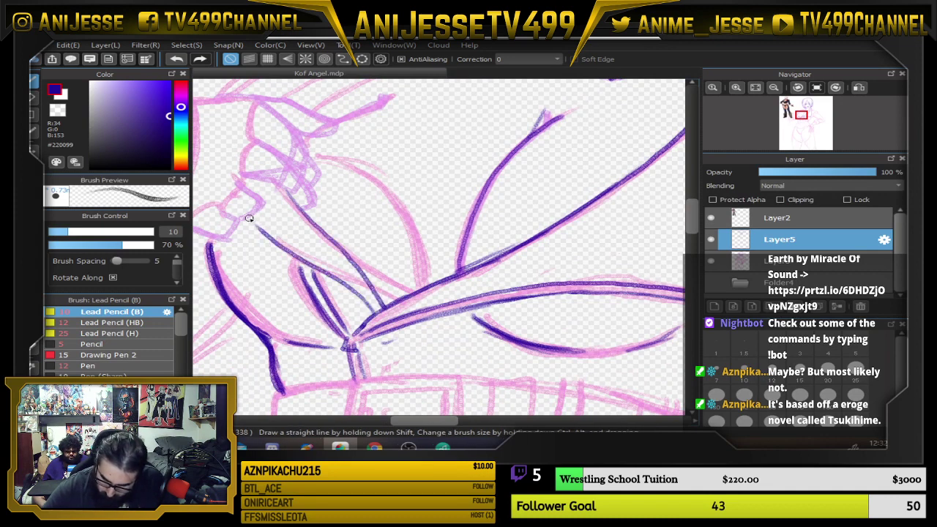
pyautogui.hotkey('ctrl', 'z')
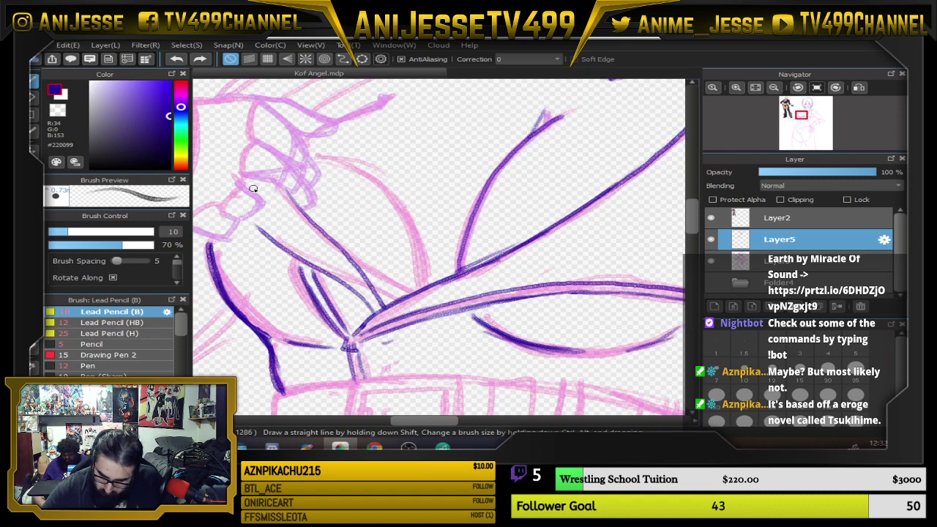
pyautogui.hotkey('ctrl', 'z')
pyautogui.moveTo(250, 183); pyautogui.dragTo(291, 236)
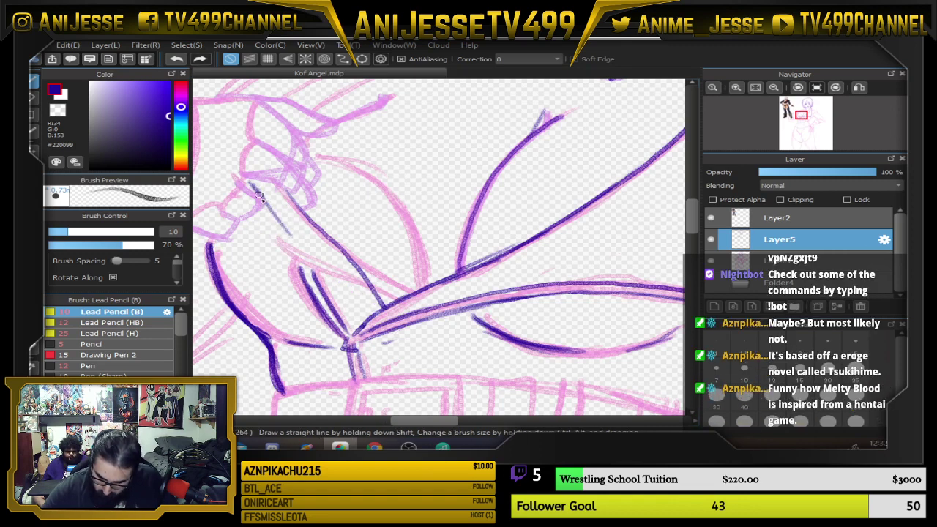
pyautogui.moveTo(259, 195)
pyautogui.mouseDown()
pyautogui.moveTo(388, 322)
pyautogui.moveTo(279, 230)
pyautogui.moveTo(251, 184)
pyautogui.mouseUp()
pyautogui.moveTo(299, 276)
pyautogui.mouseDown()
pyautogui.moveTo(295, 244)
pyautogui.moveTo(309, 279)
pyautogui.mouseUp()
pyautogui.moveTo(305, 256); pyautogui.dragTo(315, 290)
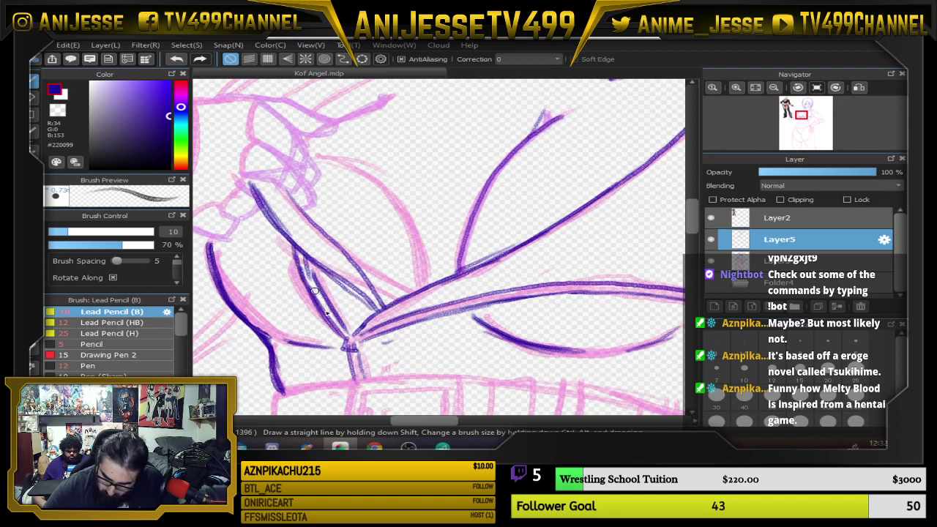
# Ink the belt buckle's inner rectangle with its small prong tab on the side edge
pyautogui.scroll(-3, 343, 317)
pyautogui.moveTo(406, 288); pyautogui.dragTo(390, 306)
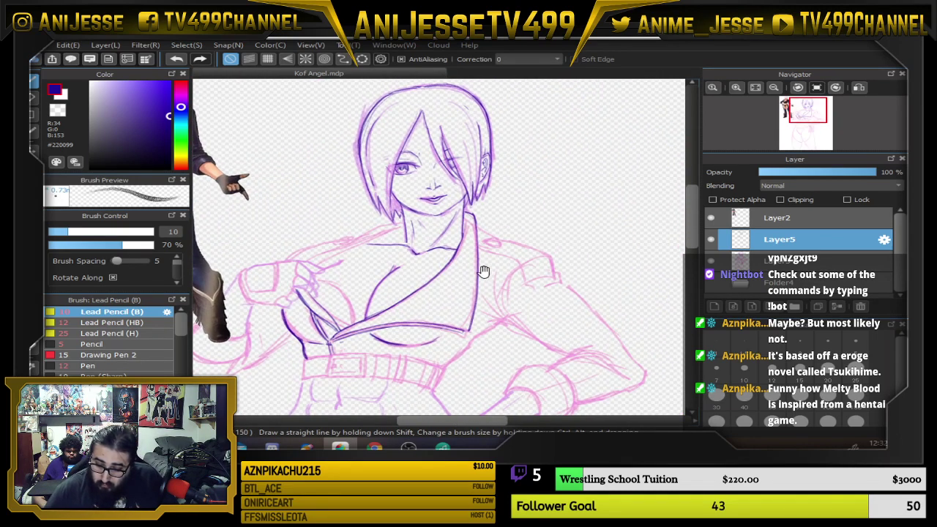
pyautogui.moveTo(483, 272); pyautogui.dragTo(508, 194)
pyautogui.scroll(5, 362, 288)
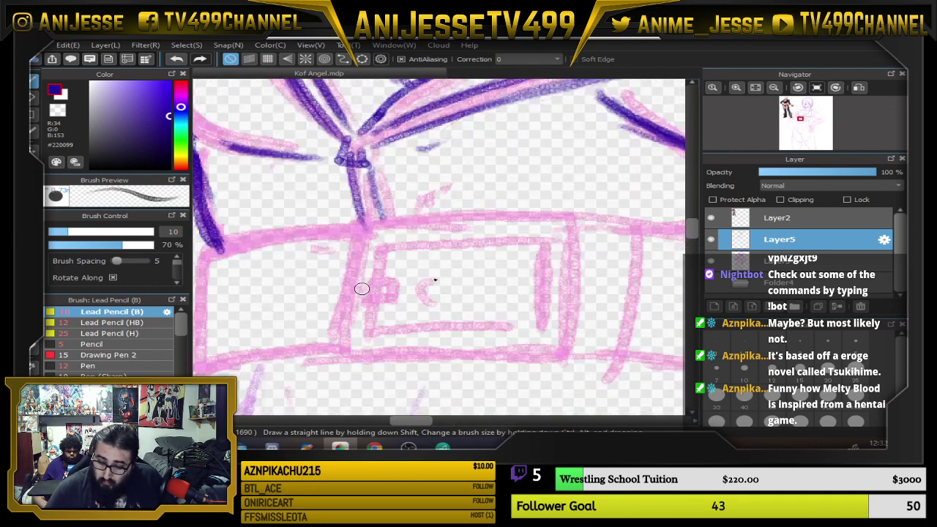
pyautogui.moveTo(486, 260); pyautogui.dragTo(393, 227)
pyautogui.moveTo(273, 250)
pyautogui.mouseDown()
pyautogui.moveTo(296, 265)
pyautogui.moveTo(276, 250)
pyautogui.moveTo(275, 298)
pyautogui.moveTo(443, 301)
pyautogui.moveTo(447, 231)
pyautogui.mouseUp()
pyautogui.moveTo(274, 272); pyautogui.dragTo(273, 309)
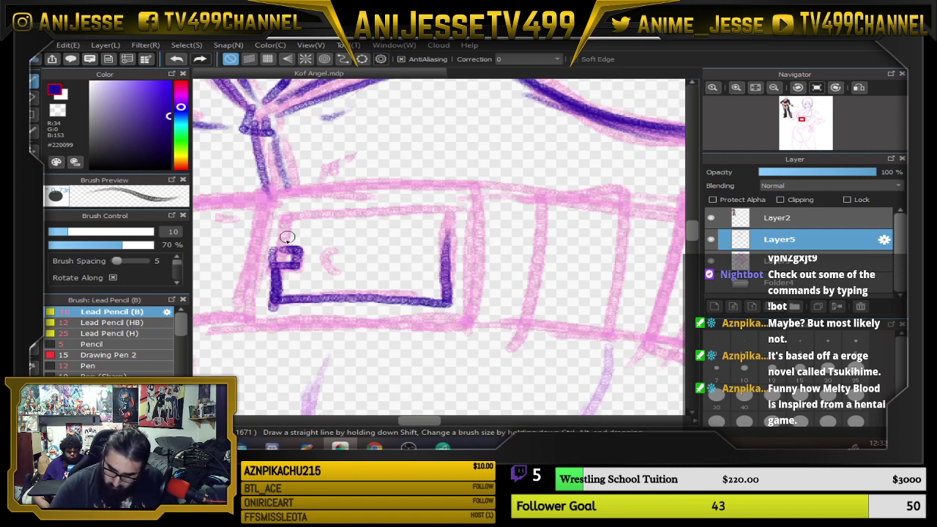
pyautogui.moveTo(280, 255)
pyautogui.mouseDown()
pyautogui.moveTo(281, 214)
pyautogui.moveTo(393, 212)
pyautogui.moveTo(453, 213)
pyautogui.moveTo(451, 252)
pyautogui.mouseUp()
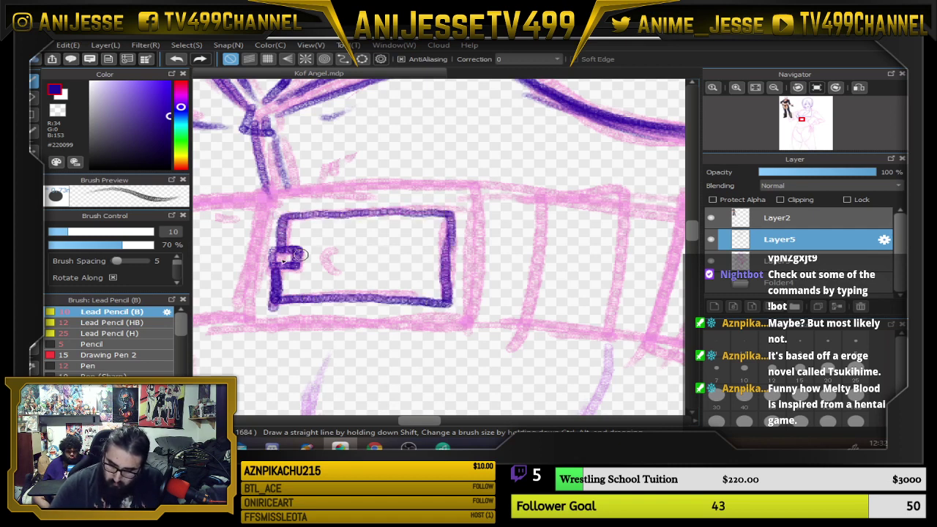
# Ink the belt buckle's outer frame around the inner rectangle
pyautogui.moveTo(267, 194); pyautogui.dragTo(251, 316)
pyautogui.moveTo(252, 246)
pyautogui.mouseDown()
pyautogui.moveTo(250, 328)
pyautogui.moveTo(425, 328)
pyautogui.moveTo(484, 282)
pyautogui.mouseUp()
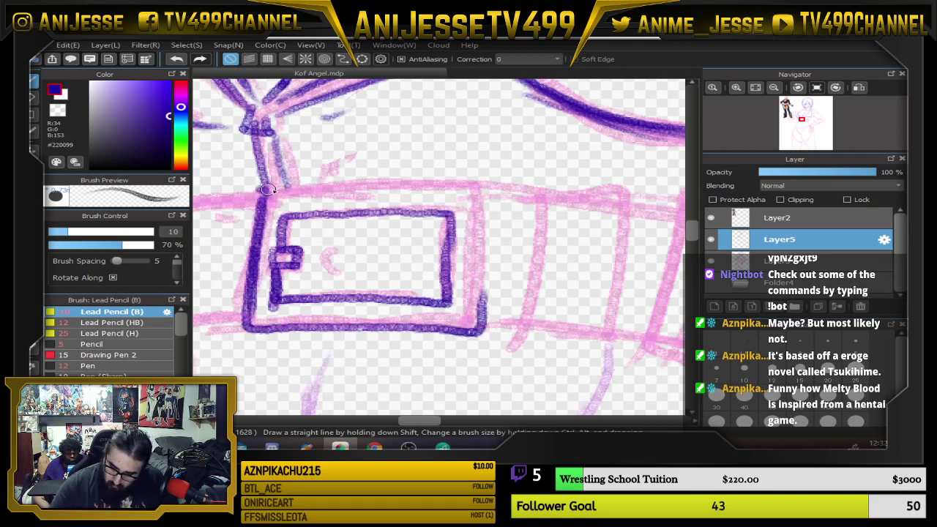
pyautogui.moveTo(268, 189)
pyautogui.mouseDown()
pyautogui.moveTo(488, 186)
pyautogui.moveTo(480, 325)
pyautogui.moveTo(493, 209)
pyautogui.moveTo(436, 187)
pyautogui.moveTo(255, 189)
pyautogui.mouseUp()
# Draw a small crescent mark inside the belt buckle, undoing the filled dot and the other earlier attempts
pyautogui.moveTo(366, 251); pyautogui.dragTo(353, 258)
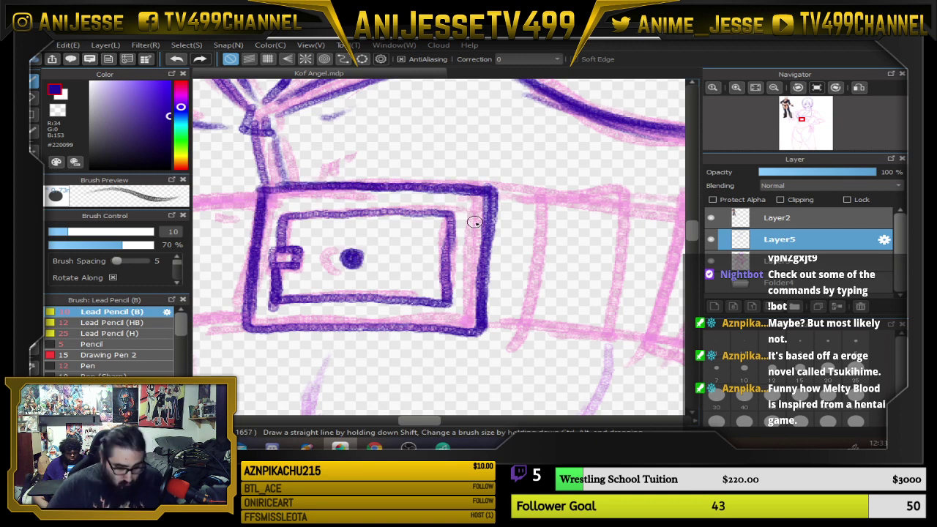
pyautogui.hotkey('ctrl', 'z')
pyautogui.hotkey('ctrl', 'z')
pyautogui.hotkey('ctrl', 'z')
pyautogui.moveTo(350, 250); pyautogui.dragTo(348, 265)
pyautogui.moveTo(356, 252)
pyautogui.mouseDown()
pyautogui.moveTo(362, 266)
pyautogui.moveTo(359, 257)
pyautogui.mouseUp()
pyautogui.scroll(-4, 416, 213)
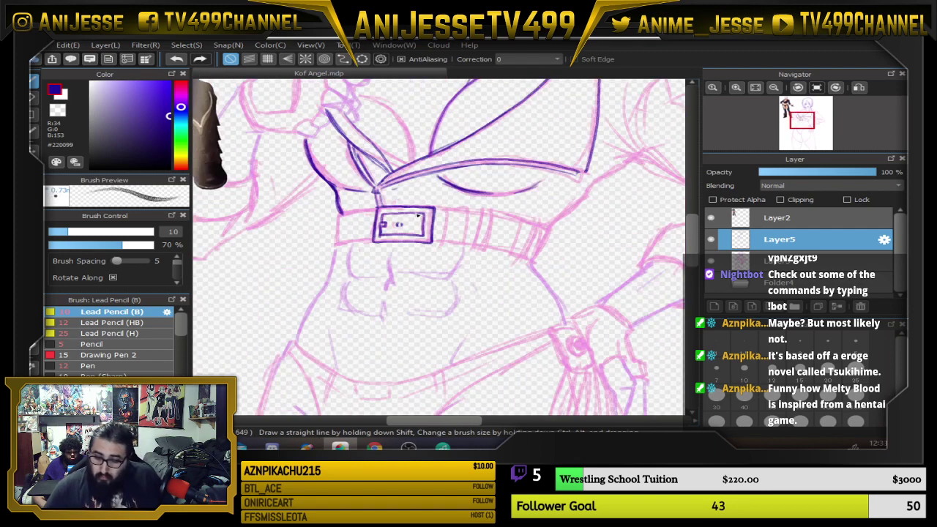
pyautogui.scroll(4, 415, 213)
pyautogui.hotkey('ctrl', 'z')
pyautogui.hotkey('ctrl', 'z')
pyautogui.hotkey('ctrl', 'z')
pyautogui.hotkey('ctrl', 'z')
pyautogui.moveTo(352, 253); pyautogui.dragTo(356, 263)
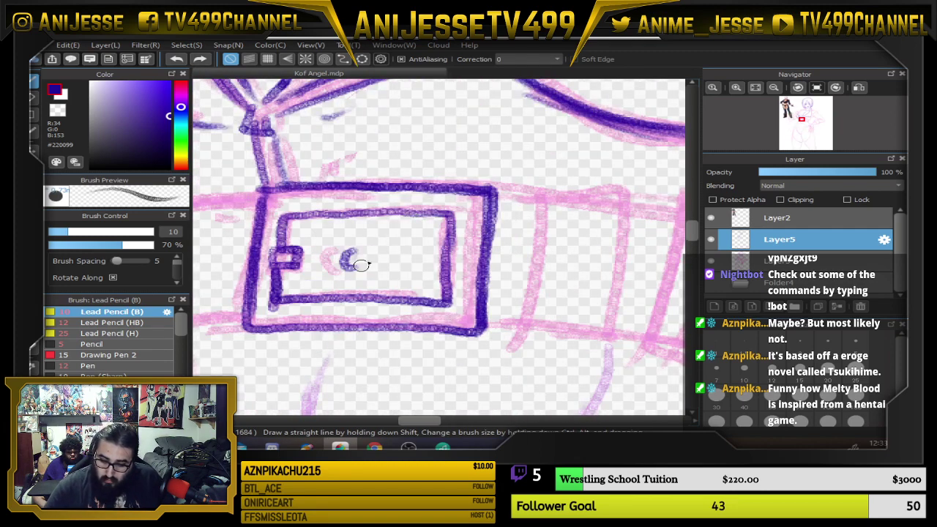
# Outline the short belt end beside the buckle's prong side and add a short fold stroke above it
pyautogui.scroll(-4, 408, 239)
pyautogui.moveTo(429, 235); pyautogui.dragTo(399, 282)
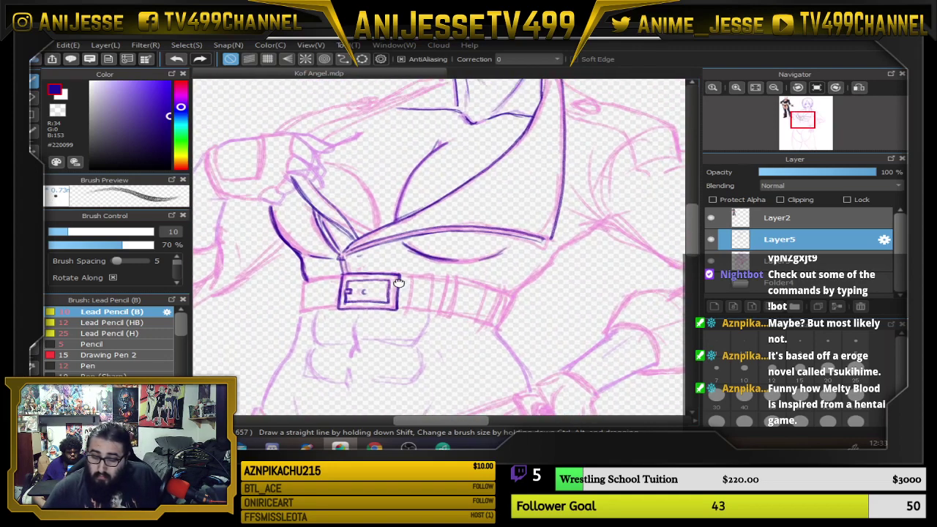
pyautogui.scroll(3, 321, 272)
pyautogui.moveTo(308, 254); pyautogui.dragTo(310, 277)
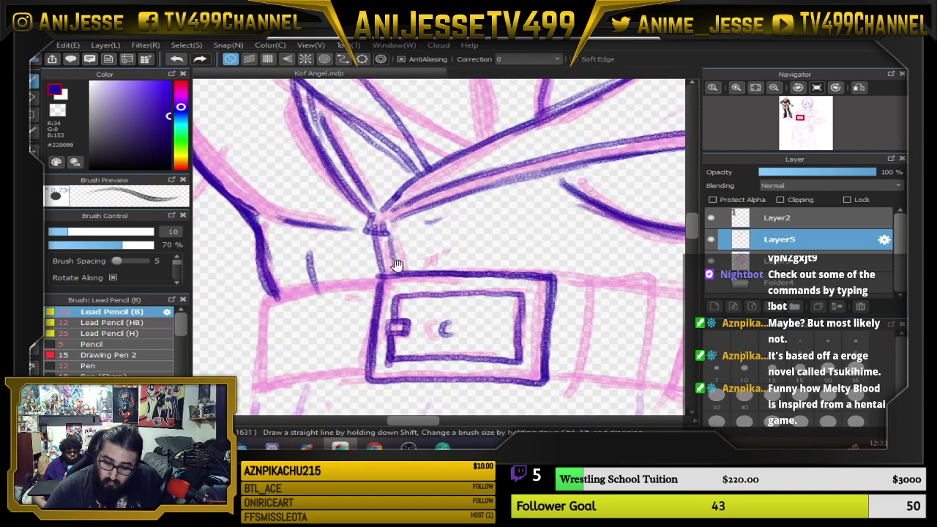
pyautogui.moveTo(261, 300)
pyautogui.mouseDown()
pyautogui.moveTo(378, 281)
pyautogui.moveTo(262, 301)
pyautogui.moveTo(254, 386)
pyautogui.mouseUp()
pyautogui.moveTo(347, 332); pyautogui.dragTo(383, 245)
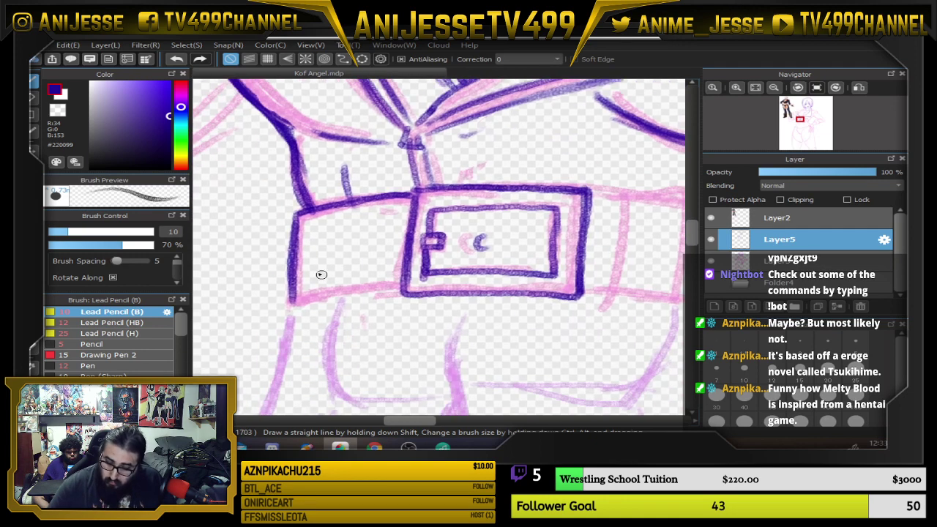
pyautogui.moveTo(292, 265)
pyautogui.mouseDown()
pyautogui.moveTo(293, 312)
pyautogui.moveTo(395, 289)
pyautogui.mouseUp()
# Draw a round hole on the short belt end and close the crescent inside the buckle into a ring
pyautogui.moveTo(334, 242)
pyautogui.mouseDown()
pyautogui.moveTo(331, 259)
pyautogui.moveTo(341, 248)
pyautogui.mouseUp()
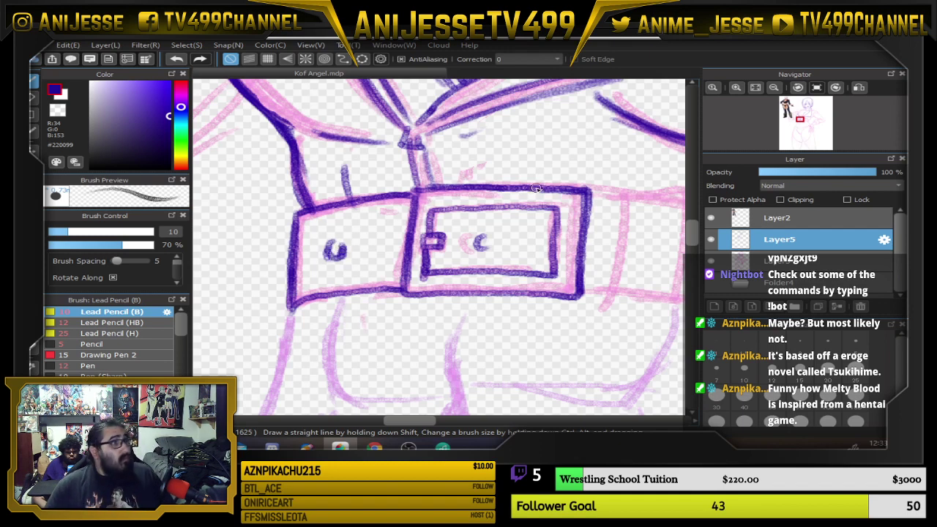
pyautogui.moveTo(488, 235); pyautogui.dragTo(499, 254)
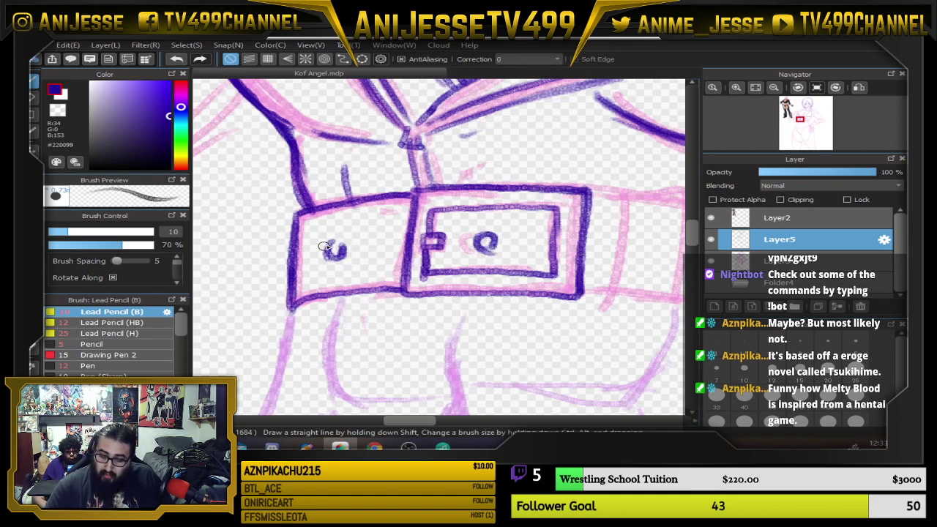
pyautogui.moveTo(323, 246); pyautogui.dragTo(342, 255)
pyautogui.scroll(-2, 349, 253)
pyautogui.moveTo(433, 222); pyautogui.dragTo(315, 255)
pyautogui.scroll(-2, 316, 255)
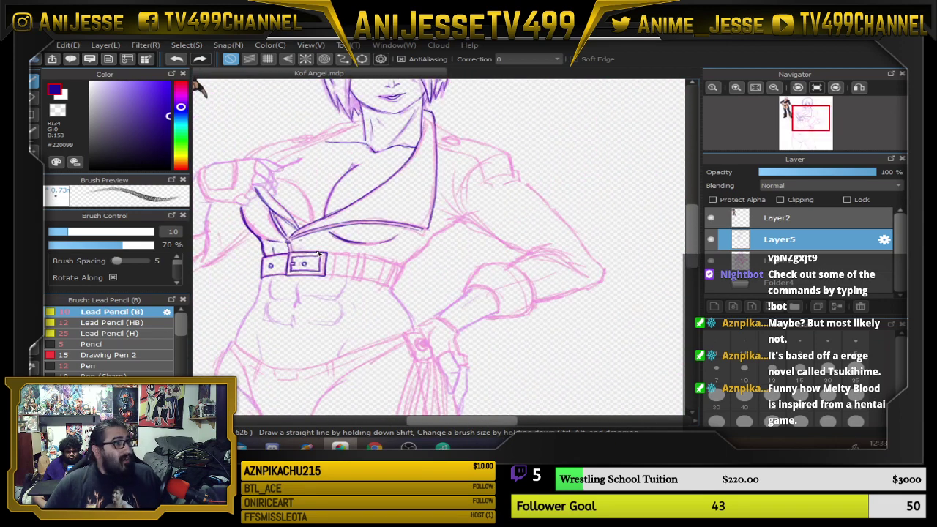
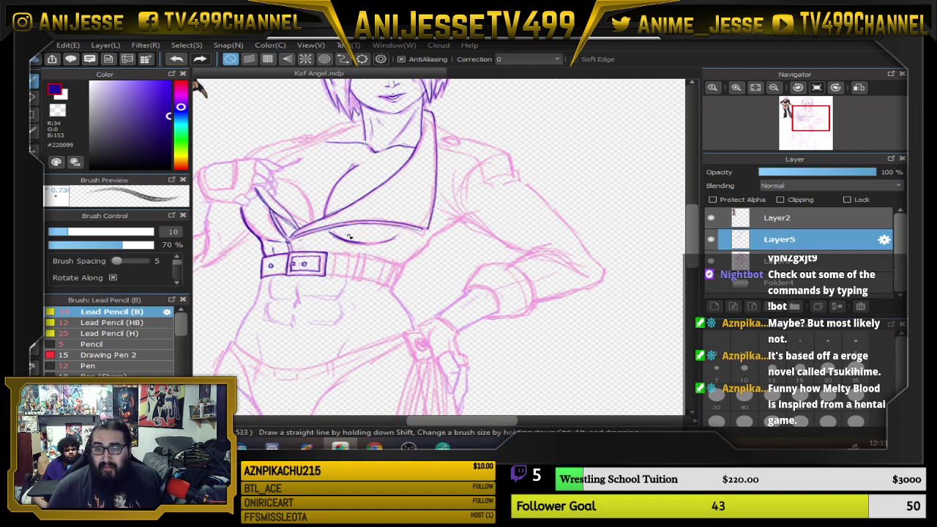
# Ink the first wide belt loop beyond the buckle and the short belt edges joining it to the buckle
pyautogui.scroll(5, 344, 245)
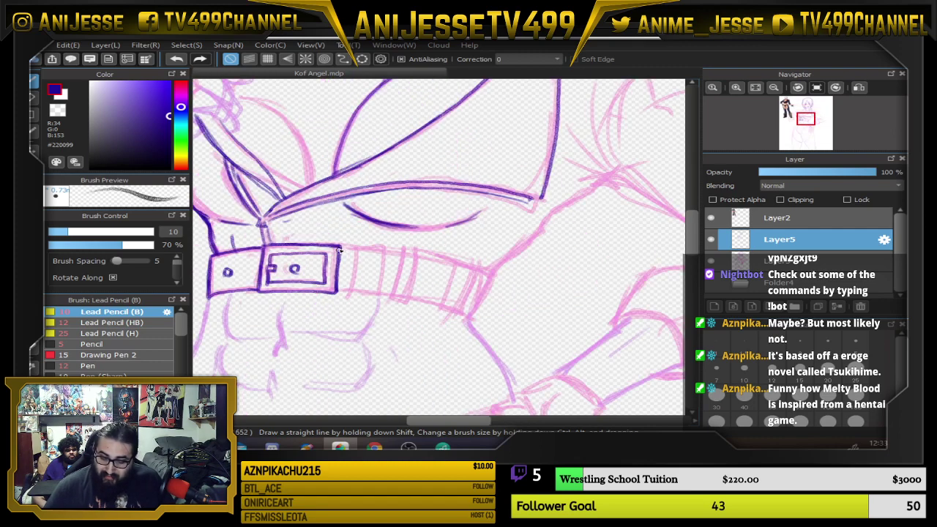
pyautogui.moveTo(342, 244); pyautogui.dragTo(371, 246)
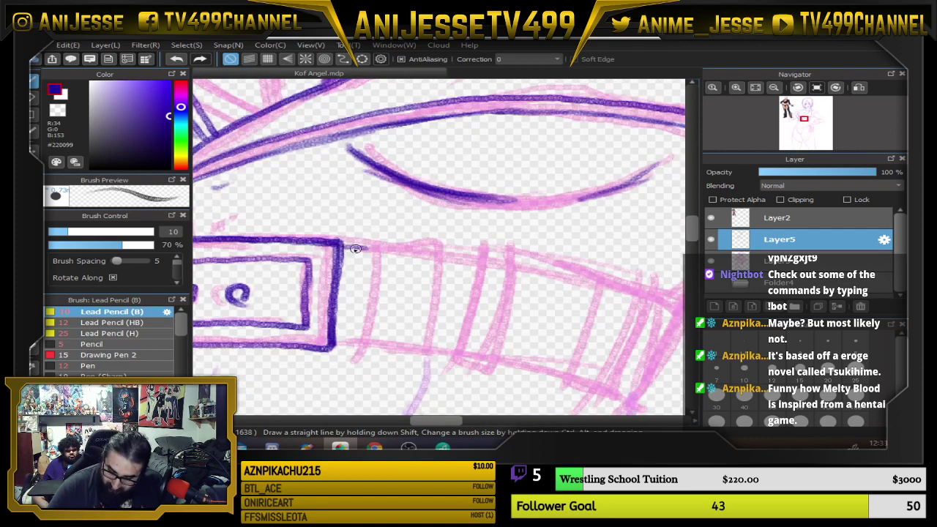
pyautogui.moveTo(332, 343); pyautogui.dragTo(356, 342)
pyautogui.moveTo(373, 247)
pyautogui.mouseDown()
pyautogui.moveTo(362, 342)
pyautogui.moveTo(372, 351)
pyautogui.moveTo(429, 350)
pyautogui.moveTo(436, 297)
pyautogui.moveTo(430, 242)
pyautogui.moveTo(381, 242)
pyautogui.moveTo(439, 252)
pyautogui.moveTo(438, 244)
pyautogui.moveTo(438, 288)
pyautogui.mouseUp()
pyautogui.moveTo(438, 288)
pyautogui.mouseDown()
pyautogui.moveTo(440, 249)
pyautogui.moveTo(410, 245)
pyautogui.mouseUp()
pyautogui.moveTo(552, 260); pyautogui.dragTo(469, 247)
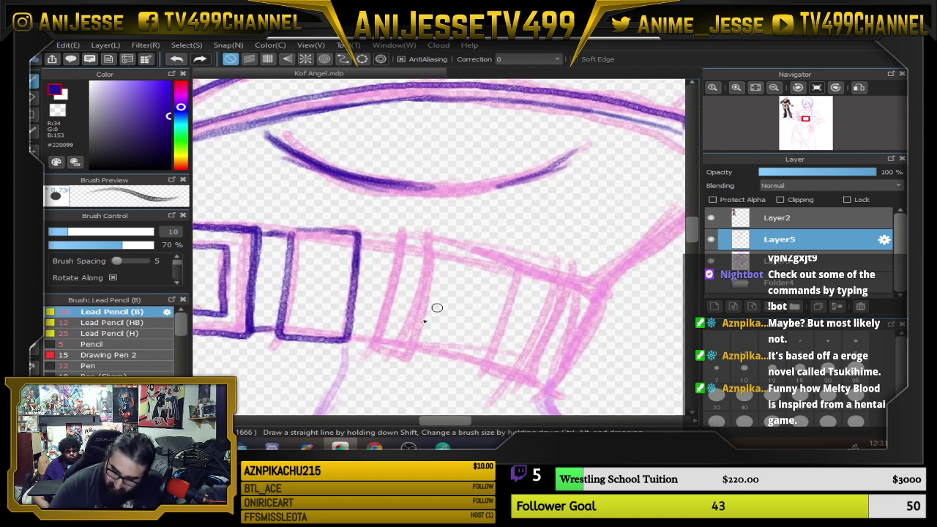
# Ink the narrow belt loop and the belt's edges connecting it to the wide loop, extending the lower edge past it
pyautogui.moveTo(356, 337)
pyautogui.mouseDown()
pyautogui.moveTo(390, 338)
pyautogui.moveTo(379, 328)
pyautogui.moveTo(378, 341)
pyautogui.moveTo(395, 348)
pyautogui.moveTo(383, 333)
pyautogui.moveTo(400, 344)
pyautogui.moveTo(409, 294)
pyautogui.mouseUp()
pyautogui.moveTo(385, 338); pyautogui.dragTo(402, 236)
pyautogui.moveTo(401, 237)
pyautogui.mouseDown()
pyautogui.moveTo(418, 239)
pyautogui.moveTo(398, 349)
pyautogui.mouseUp()
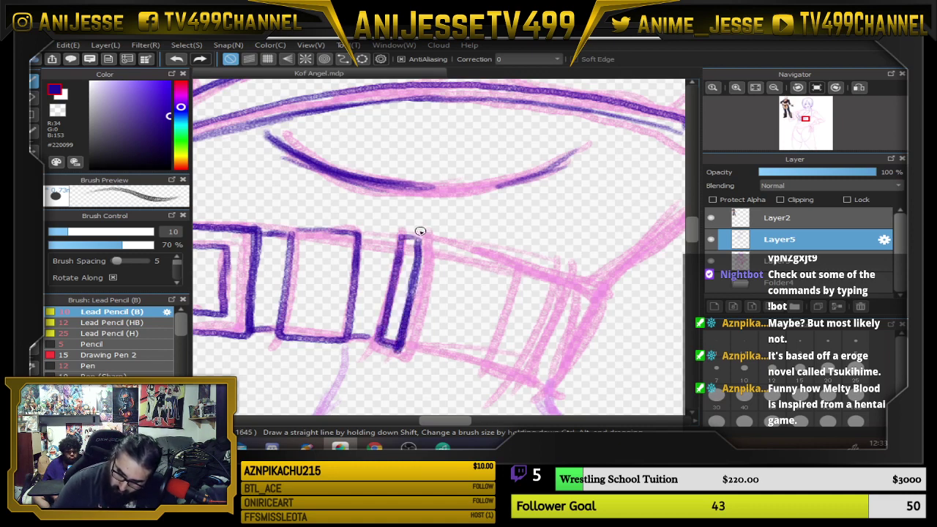
pyautogui.moveTo(363, 241); pyautogui.dragTo(405, 245)
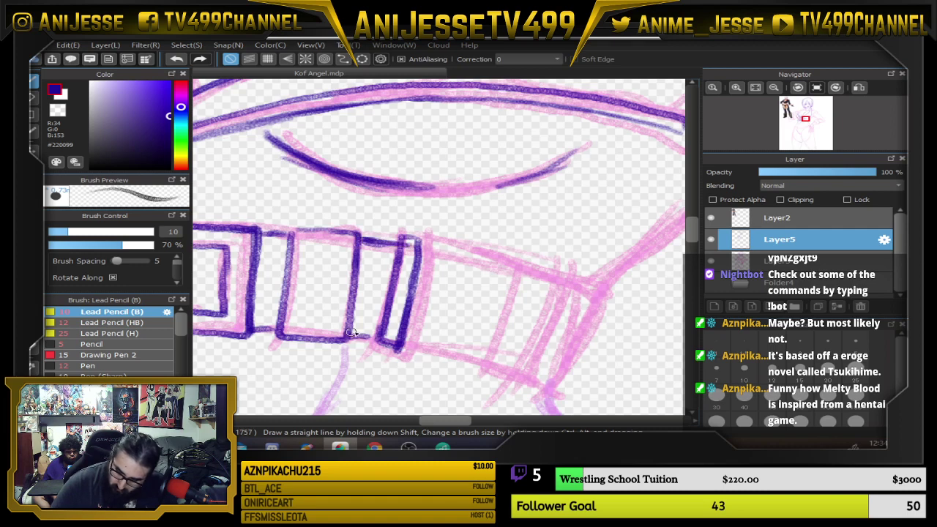
pyautogui.moveTo(351, 333); pyautogui.dragTo(465, 353)
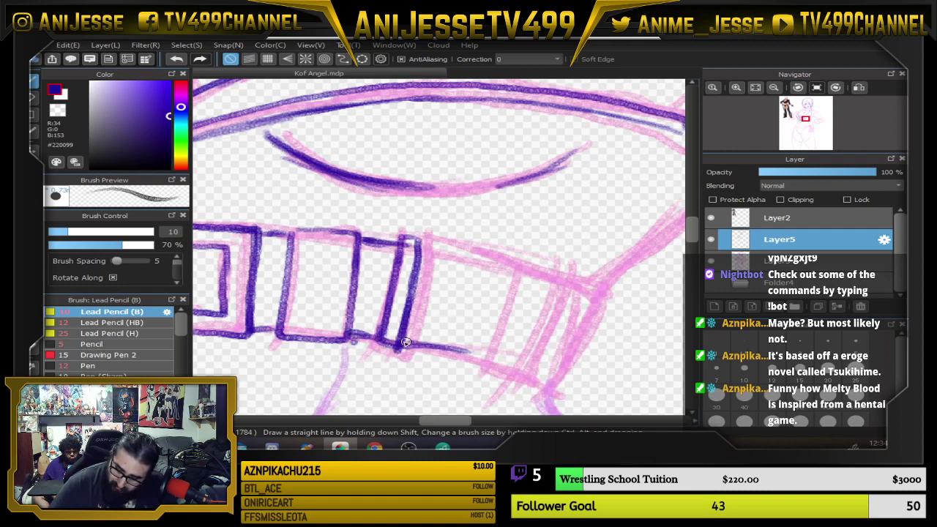
pyautogui.moveTo(401, 343); pyautogui.dragTo(476, 357)
# Ink the belt's upper edge, second wide loop and closing end at the far side, and reinforce the lower edge
pyautogui.moveTo(425, 245)
pyautogui.mouseDown()
pyautogui.moveTo(510, 272)
pyautogui.moveTo(513, 265)
pyautogui.moveTo(477, 366)
pyautogui.moveTo(501, 376)
pyautogui.moveTo(524, 382)
pyautogui.moveTo(536, 373)
pyautogui.moveTo(570, 280)
pyautogui.moveTo(516, 267)
pyautogui.moveTo(572, 281)
pyautogui.mouseUp()
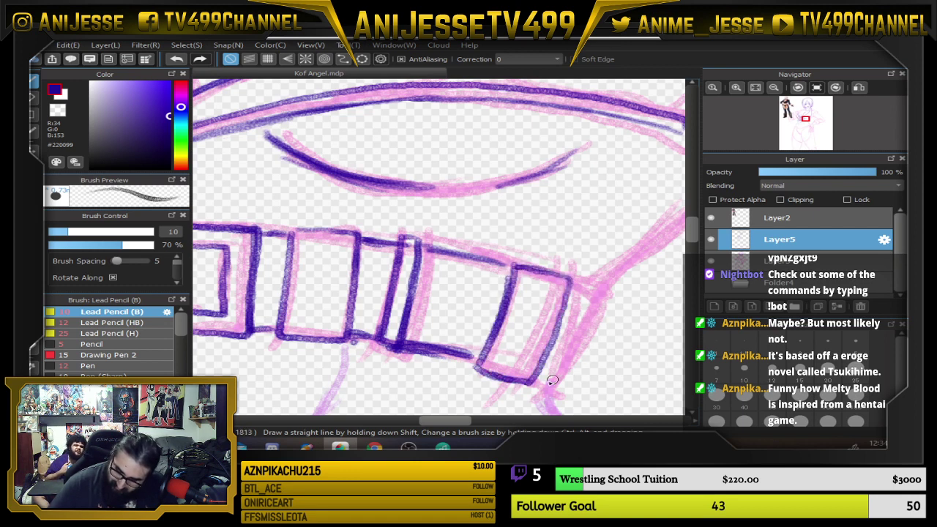
pyautogui.moveTo(552, 379)
pyautogui.mouseDown()
pyautogui.moveTo(560, 391)
pyautogui.moveTo(612, 297)
pyautogui.moveTo(570, 284)
pyautogui.moveTo(601, 293)
pyautogui.moveTo(558, 384)
pyautogui.moveTo(601, 295)
pyautogui.moveTo(558, 386)
pyautogui.mouseUp()
pyautogui.hotkey('ctrl', 'z')
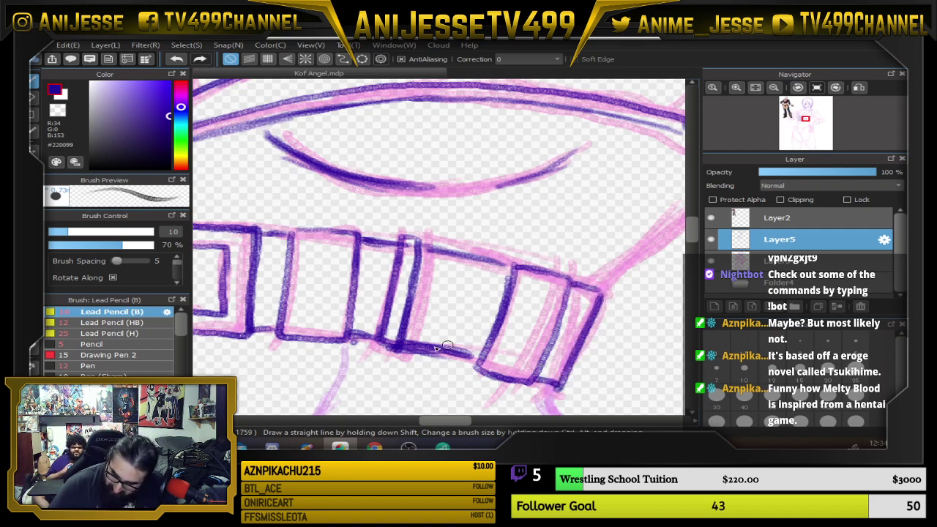
pyautogui.moveTo(401, 343); pyautogui.dragTo(488, 354)
pyautogui.scroll(-3, 478, 334)
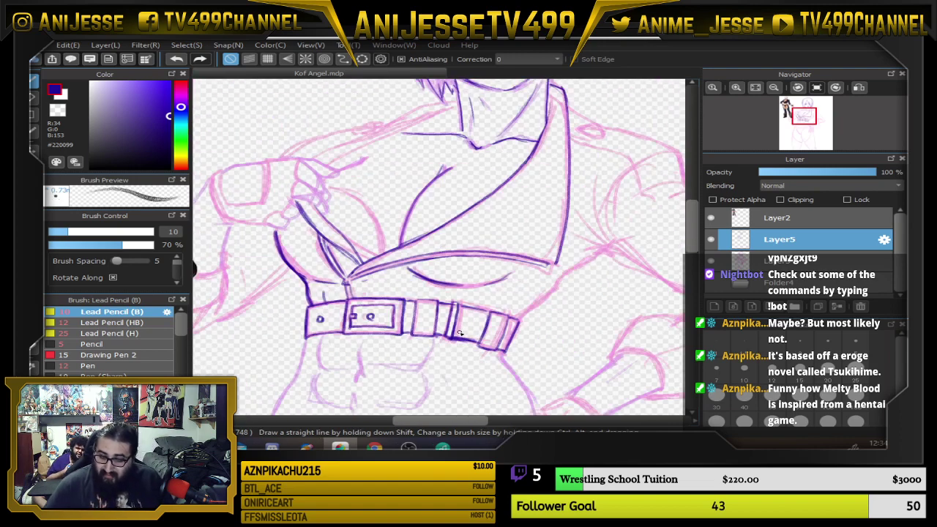
# Rotate the canvas and clean up the belt's thickened lower edge beyond the narrow loop with the pencil and eraser
pyautogui.scroll(2, 462, 334)
pyautogui.press('Right')
pyautogui.press('Right')
pyautogui.press('Right')
pyautogui.press('Right')
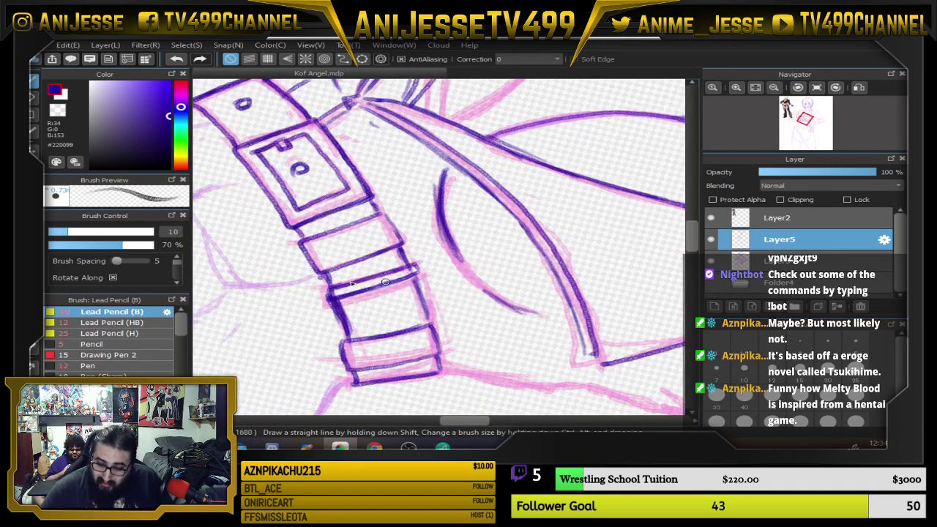
pyautogui.moveTo(300, 235); pyautogui.dragTo(346, 341)
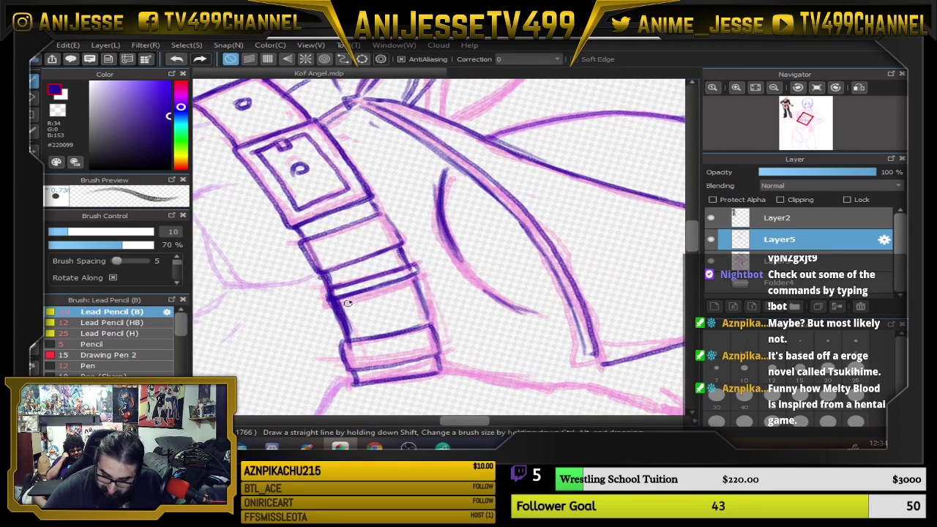
pyautogui.press('e')
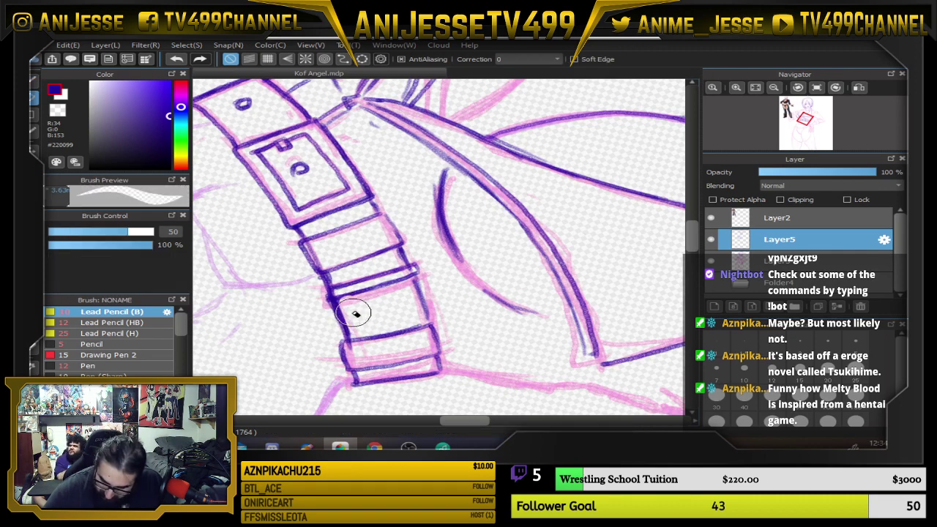
pyautogui.press('b')
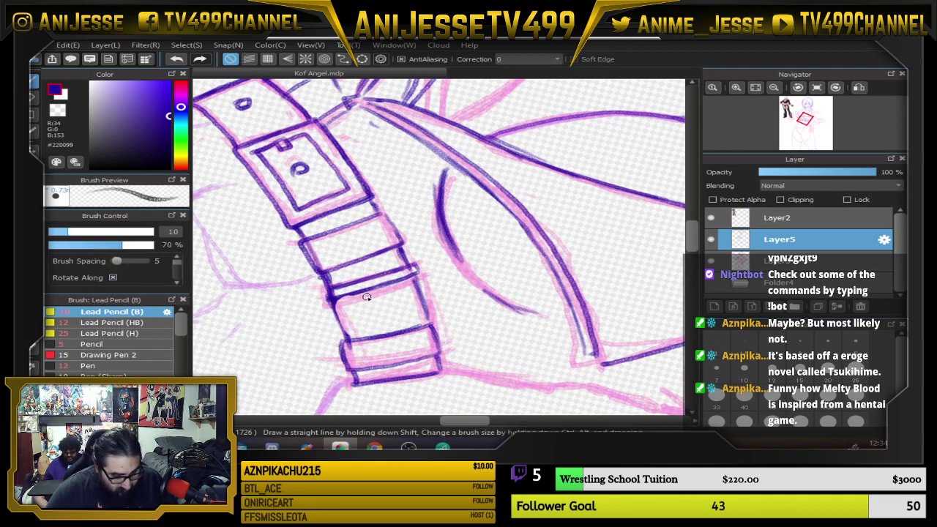
# Reset the canvas rotation and draw a round hole on the belt section between the narrow loop and the far loop
pyautogui.press('Up')
pyautogui.moveTo(444, 344); pyautogui.dragTo(499, 355)
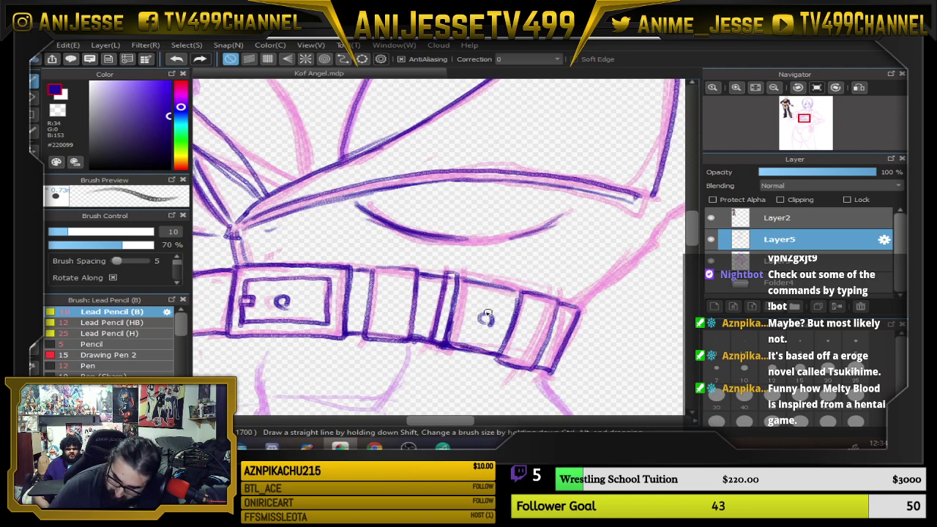
pyautogui.scroll(-2, 466, 288)
pyautogui.scroll(-3, 465, 288)
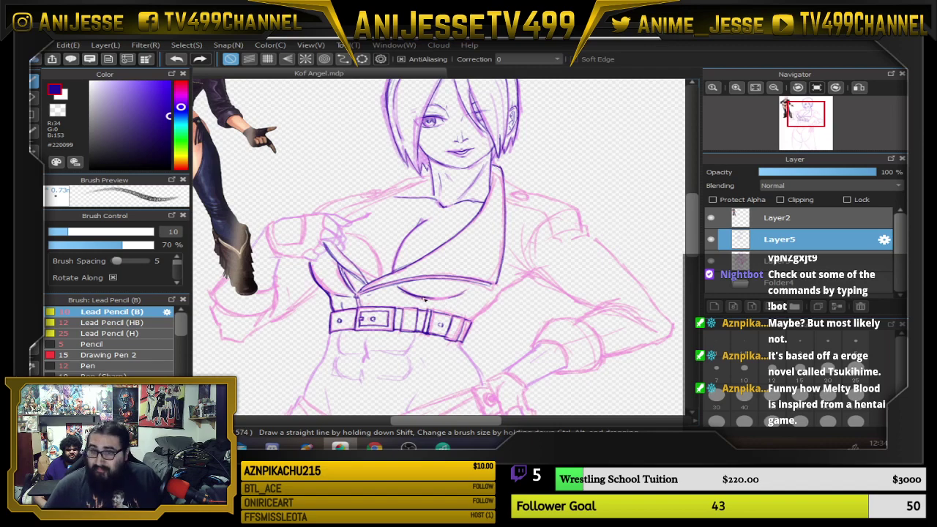
# Ink the torso's side contour from the belt's far end up to the armpit
pyautogui.scroll(2, 423, 299)
pyautogui.moveTo(641, 238); pyautogui.dragTo(514, 256)
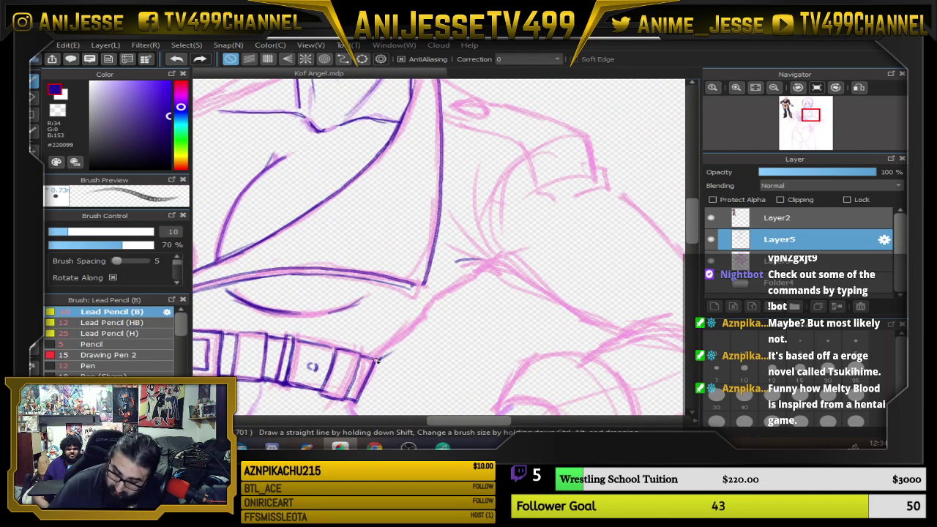
pyautogui.moveTo(376, 360)
pyautogui.mouseDown()
pyautogui.moveTo(430, 306)
pyautogui.moveTo(492, 268)
pyautogui.mouseUp()
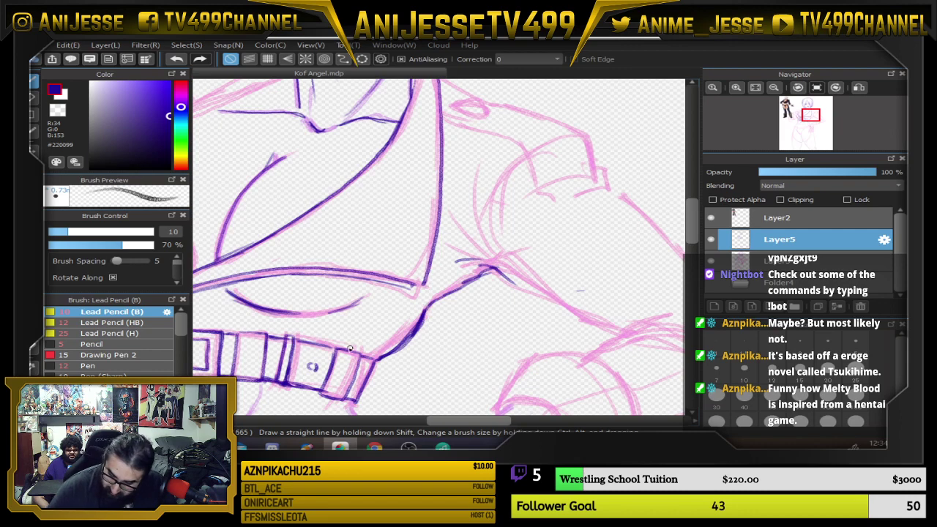
pyautogui.moveTo(383, 359); pyautogui.dragTo(552, 344)
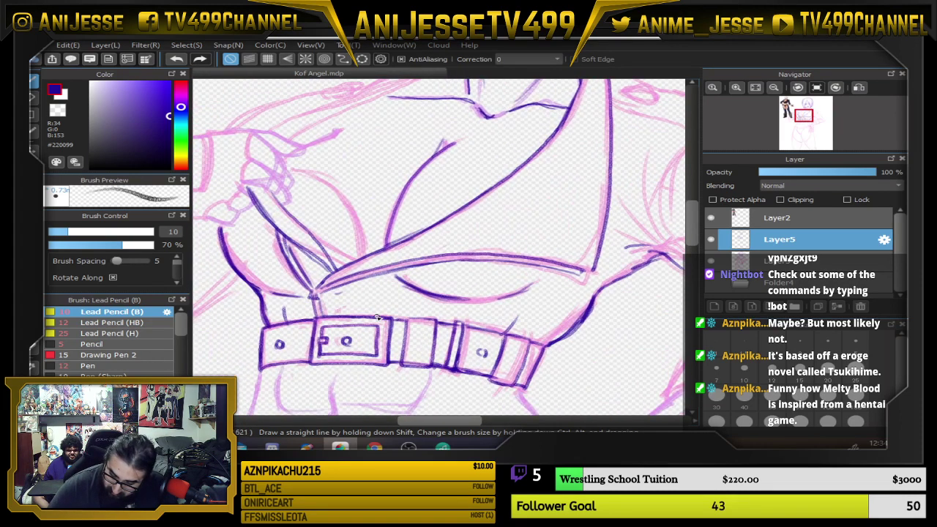
# Ink the oval button on top of the far shoulder of the jacket
pyautogui.scroll(-3, 422, 260)
pyautogui.moveTo(427, 266); pyautogui.dragTo(427, 313)
pyautogui.scroll(-1, 432, 298)
pyautogui.scroll(-3, 426, 312)
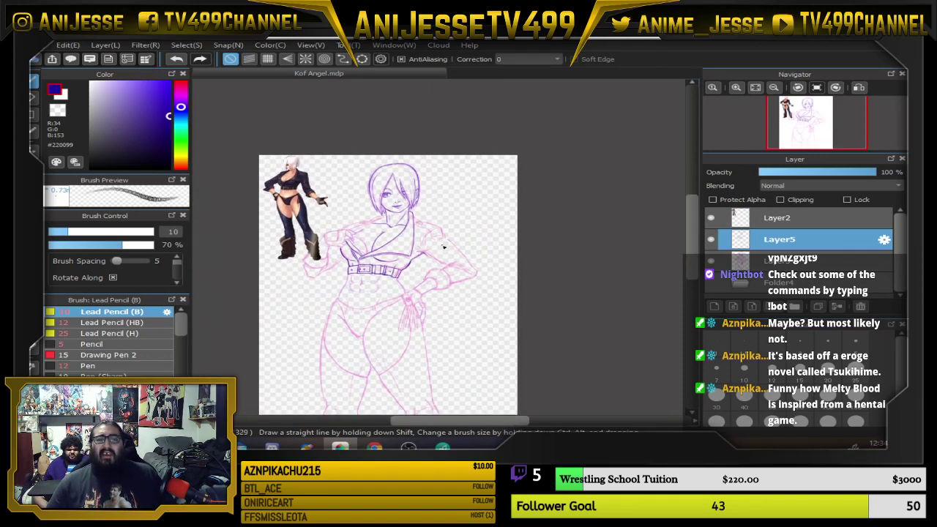
pyautogui.scroll(7, 431, 240)
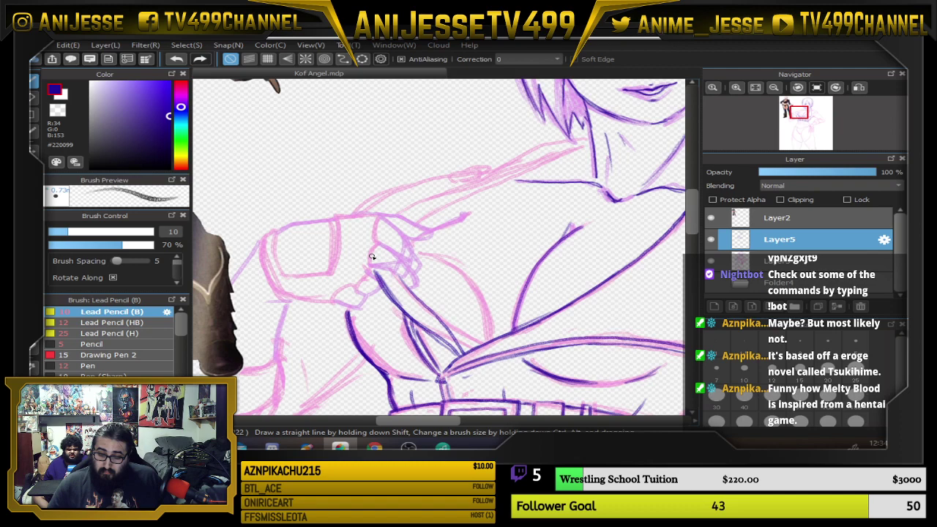
pyautogui.scroll(-6, 372, 256)
pyautogui.scroll(1, 395, 242)
pyautogui.scroll(5, 401, 216)
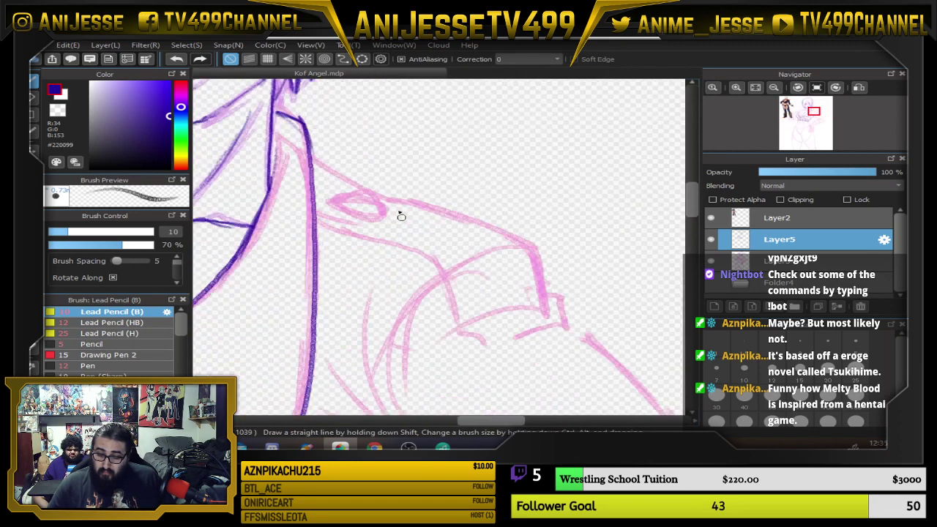
pyautogui.scroll(3, 401, 216)
pyautogui.moveTo(246, 188)
pyautogui.mouseDown()
pyautogui.moveTo(324, 235)
pyautogui.moveTo(355, 146)
pyautogui.moveTo(408, 190)
pyautogui.moveTo(346, 150)
pyautogui.moveTo(264, 186)
pyautogui.moveTo(324, 235)
pyautogui.moveTo(417, 220)
pyautogui.moveTo(241, 215)
pyautogui.moveTo(429, 235)
pyautogui.moveTo(375, 243)
pyautogui.moveTo(426, 223)
pyautogui.mouseUp()
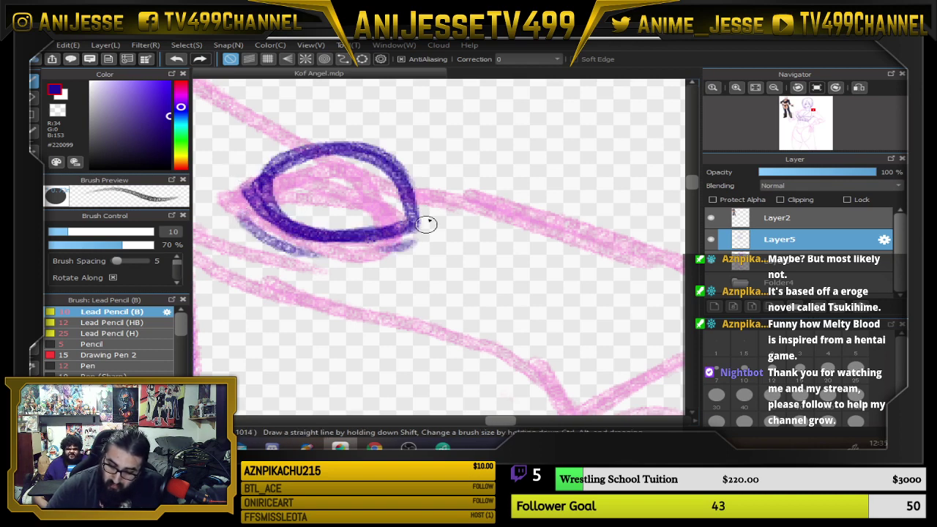
pyautogui.scroll(-1, 255, 206)
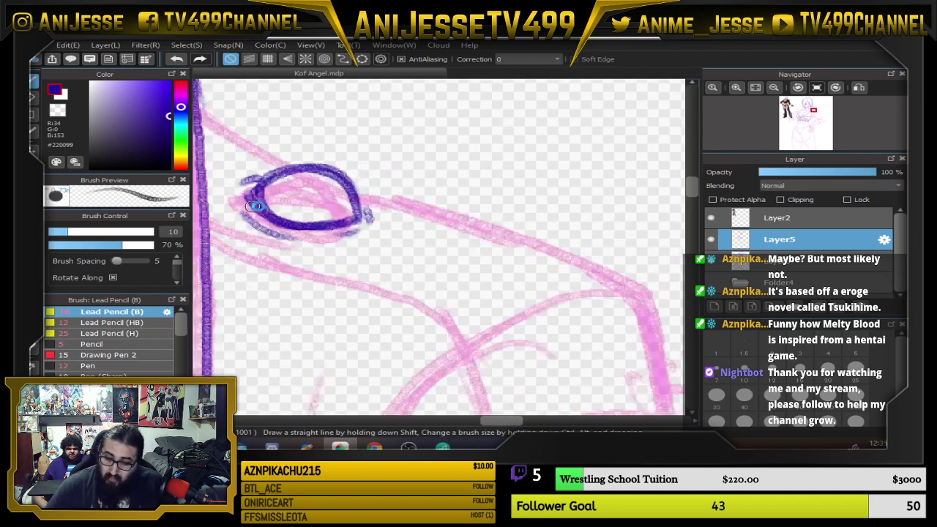
# Rotate the canvas and ink the far shoulder's upper edge from the lapel past the oval button to the sleeve corner
pyautogui.scroll(-2, 256, 206)
pyautogui.moveTo(347, 226); pyautogui.dragTo(408, 256)
pyautogui.press('Right')
pyautogui.press('Right')
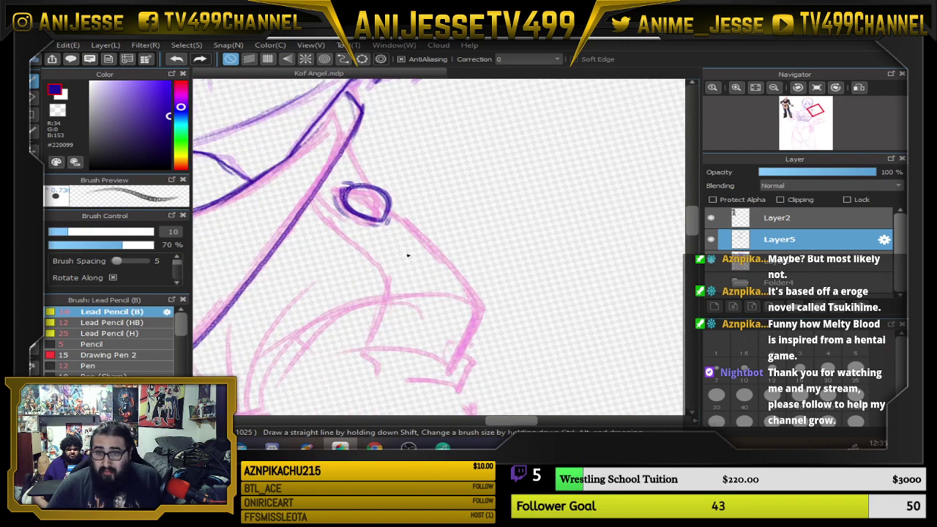
pyautogui.scroll(3, 408, 254)
pyautogui.moveTo(471, 197); pyautogui.dragTo(538, 334)
pyautogui.moveTo(390, 208); pyautogui.dragTo(403, 253)
pyautogui.moveTo(368, 185); pyautogui.dragTo(416, 267)
pyautogui.moveTo(509, 342); pyautogui.dragTo(406, 201)
pyautogui.moveTo(346, 173)
pyautogui.mouseDown()
pyautogui.moveTo(489, 305)
pyautogui.moveTo(533, 360)
pyautogui.mouseUp()
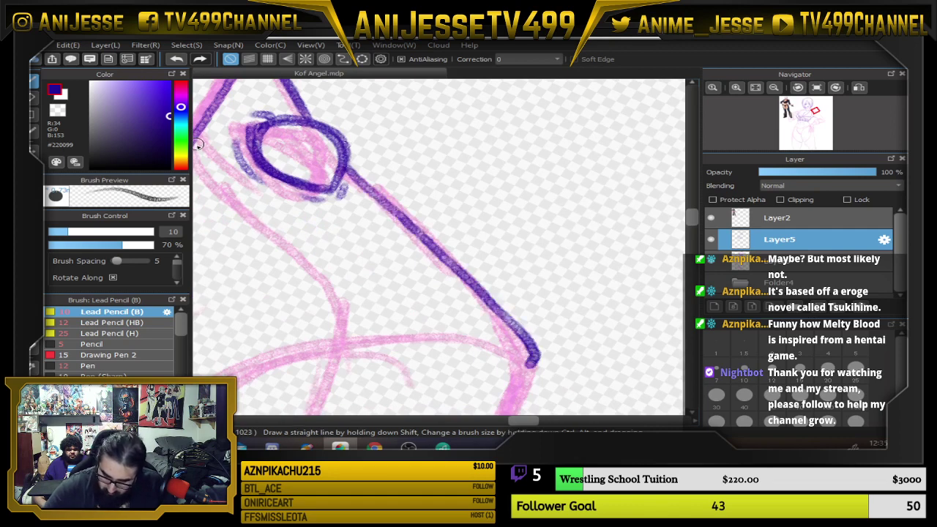
# Ink the lower edge of the shoulder flap, reset the canvas rotation, and continue the line down to the sleeve cuff
pyautogui.moveTo(198, 144); pyautogui.dragTo(344, 333)
pyautogui.press('Left')
pyautogui.press('Left')
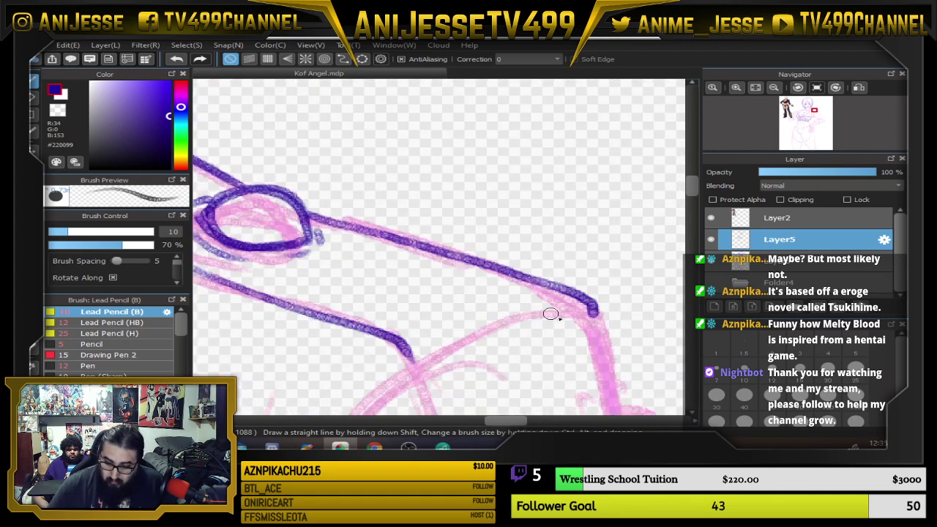
pyautogui.moveTo(526, 355)
pyautogui.mouseDown()
pyautogui.moveTo(478, 226)
pyautogui.moveTo(494, 137)
pyautogui.mouseUp()
pyautogui.moveTo(377, 155); pyautogui.dragTo(428, 265)
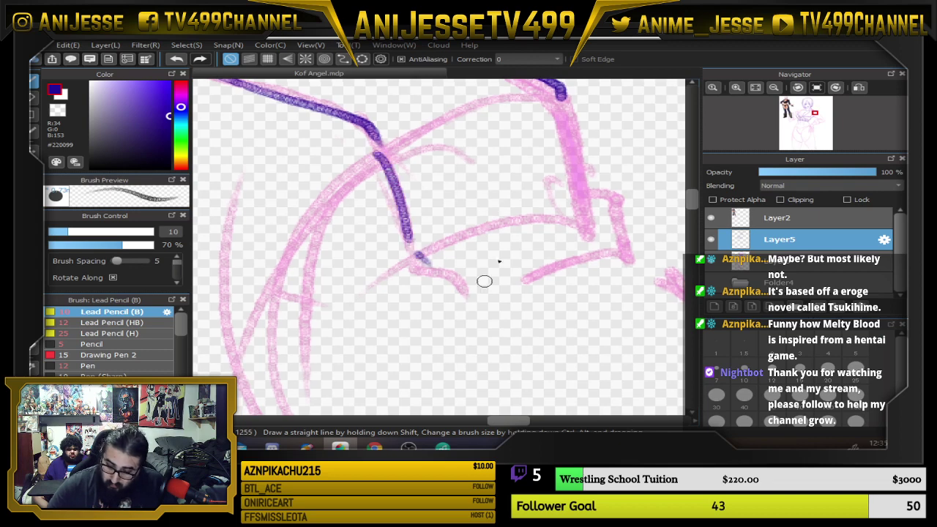
# Ink the curved armhole seam from the sleeve's outer corner across the shoulder flap's end toward the armpit
pyautogui.moveTo(566, 128); pyautogui.dragTo(577, 201)
pyautogui.moveTo(550, 171); pyautogui.dragTo(462, 183)
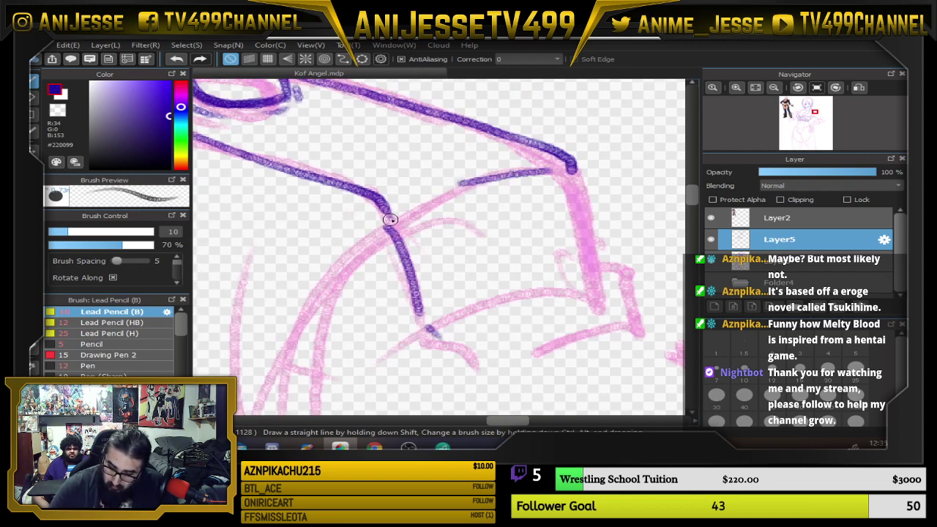
pyautogui.moveTo(390, 219); pyautogui.dragTo(319, 284)
pyautogui.moveTo(429, 196); pyautogui.dragTo(322, 284)
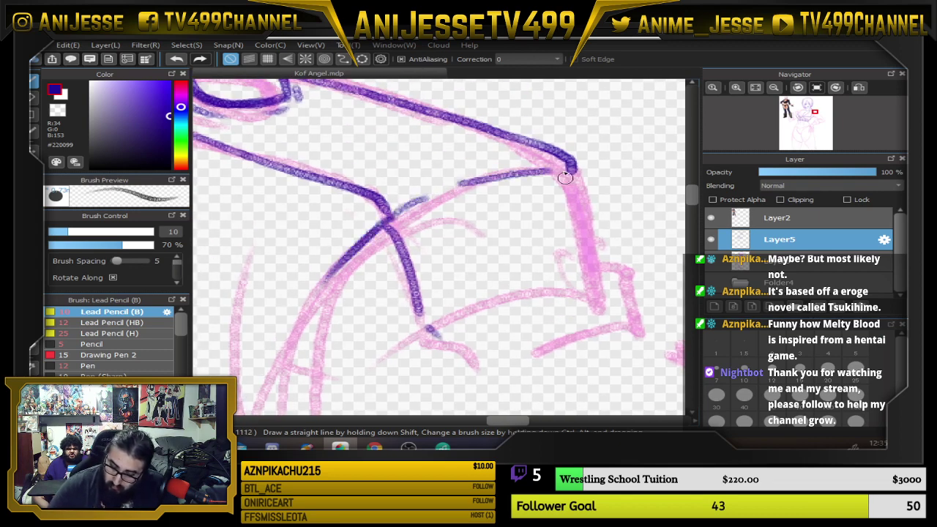
# Ink the short sleeve's outer edge, the stepped cuff corner, and the cuff's upper and lower edges
pyautogui.moveTo(569, 167)
pyautogui.mouseDown()
pyautogui.moveTo(597, 302)
pyautogui.moveTo(609, 291)
pyautogui.mouseUp()
pyautogui.moveTo(594, 275)
pyautogui.mouseDown()
pyautogui.moveTo(607, 276)
pyautogui.moveTo(634, 318)
pyautogui.mouseUp()
pyautogui.moveTo(507, 329); pyautogui.dragTo(583, 255)
pyautogui.moveTo(621, 231); pyautogui.dragTo(459, 276)
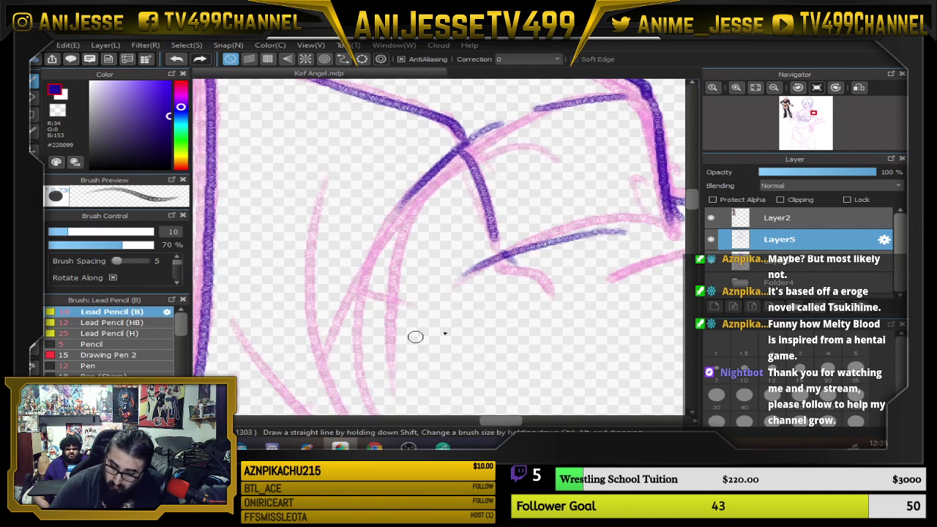
pyautogui.moveTo(650, 300); pyautogui.dragTo(473, 326)
pyautogui.moveTo(504, 276); pyautogui.dragTo(368, 326)
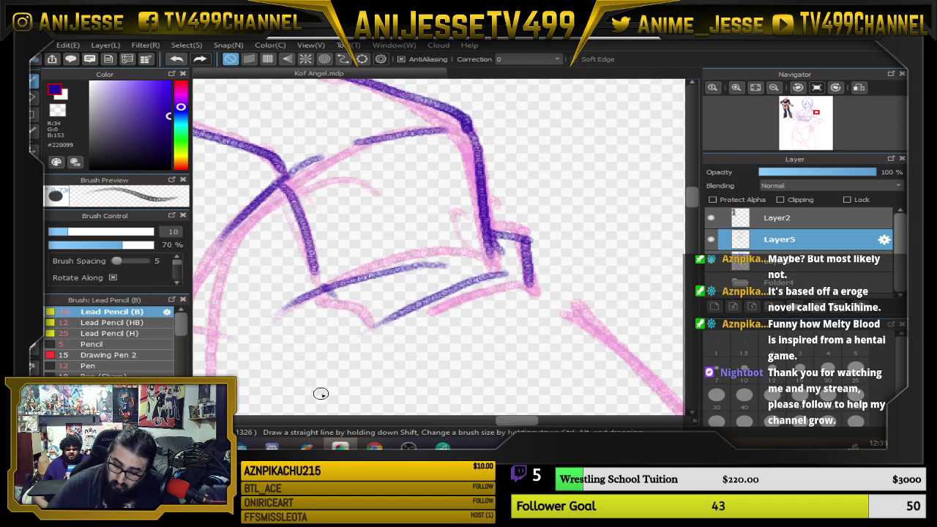
# Ink the fabric folds fanning out from the armpit and the curve running down from the sleeve cuff
pyautogui.scroll(-2, 321, 394)
pyautogui.moveTo(329, 352); pyautogui.dragTo(427, 247)
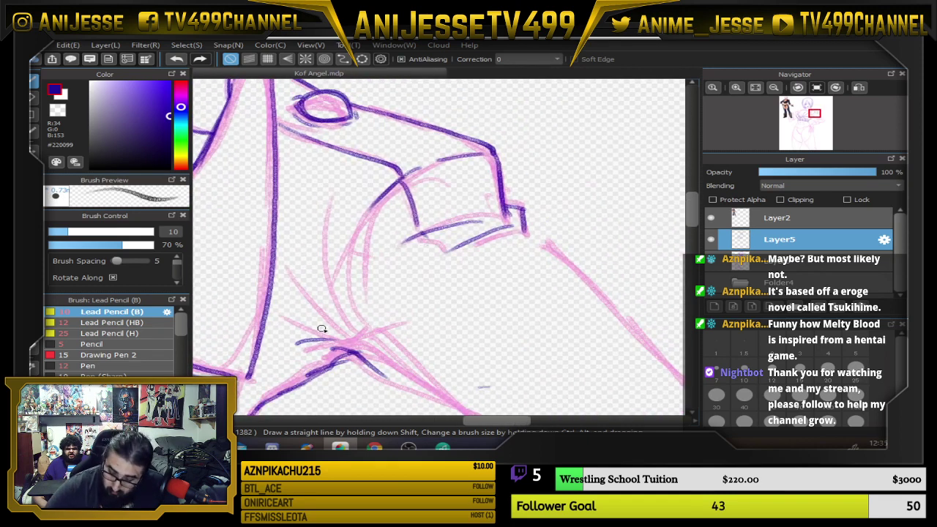
pyautogui.moveTo(296, 283)
pyautogui.mouseDown()
pyautogui.moveTo(333, 336)
pyautogui.moveTo(315, 212)
pyautogui.mouseUp()
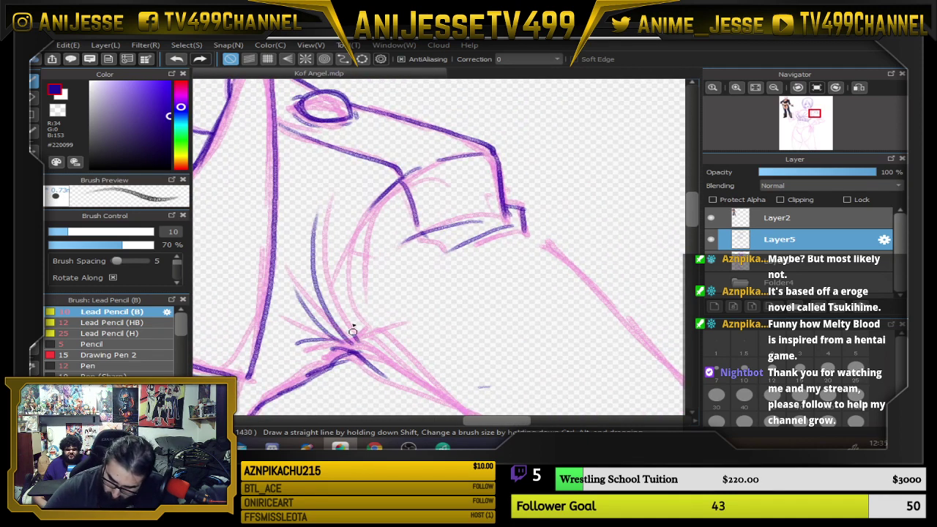
pyautogui.moveTo(353, 331); pyautogui.dragTo(353, 249)
pyautogui.moveTo(469, 331)
pyautogui.mouseDown()
pyautogui.moveTo(436, 278)
pyautogui.moveTo(460, 337)
pyautogui.mouseUp()
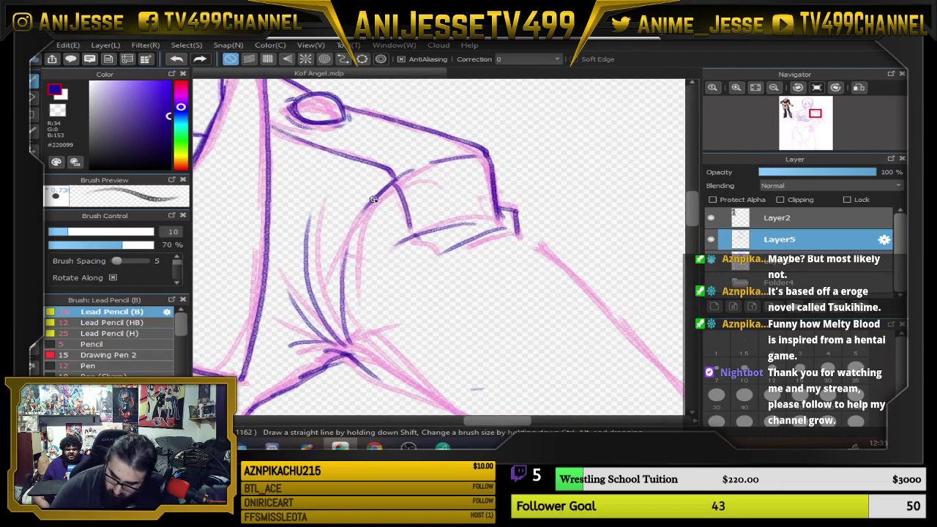
pyautogui.moveTo(373, 199); pyautogui.dragTo(350, 232)
pyautogui.moveTo(411, 235)
pyautogui.mouseDown()
pyautogui.moveTo(380, 254)
pyautogui.moveTo(356, 297)
pyautogui.mouseUp()
# Reinforce the armhole seam and ink the underside of the upper arm from the armpit toward the elbow
pyautogui.moveTo(377, 342)
pyautogui.mouseDown()
pyautogui.moveTo(500, 220)
pyautogui.moveTo(519, 390)
pyautogui.mouseUp()
pyautogui.moveTo(605, 327); pyautogui.dragTo(489, 407)
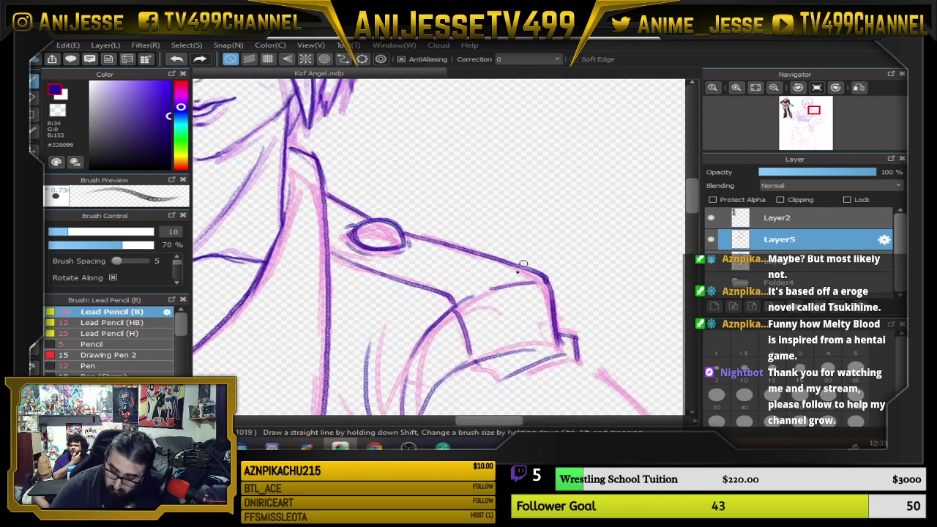
pyautogui.moveTo(462, 293); pyautogui.dragTo(550, 282)
pyautogui.moveTo(444, 306); pyautogui.dragTo(424, 329)
pyautogui.moveTo(580, 361)
pyautogui.mouseDown()
pyautogui.moveTo(468, 298)
pyautogui.moveTo(493, 177)
pyautogui.mouseUp()
pyautogui.moveTo(290, 252)
pyautogui.mouseDown()
pyautogui.moveTo(352, 247)
pyautogui.moveTo(391, 315)
pyautogui.mouseUp()
pyautogui.moveTo(330, 265); pyautogui.dragTo(418, 320)
pyautogui.moveTo(352, 281); pyautogui.dragTo(464, 335)
pyautogui.moveTo(395, 309); pyautogui.dragTo(504, 355)
pyautogui.moveTo(436, 265); pyautogui.dragTo(483, 306)
pyautogui.moveTo(596, 262); pyautogui.dragTo(501, 334)
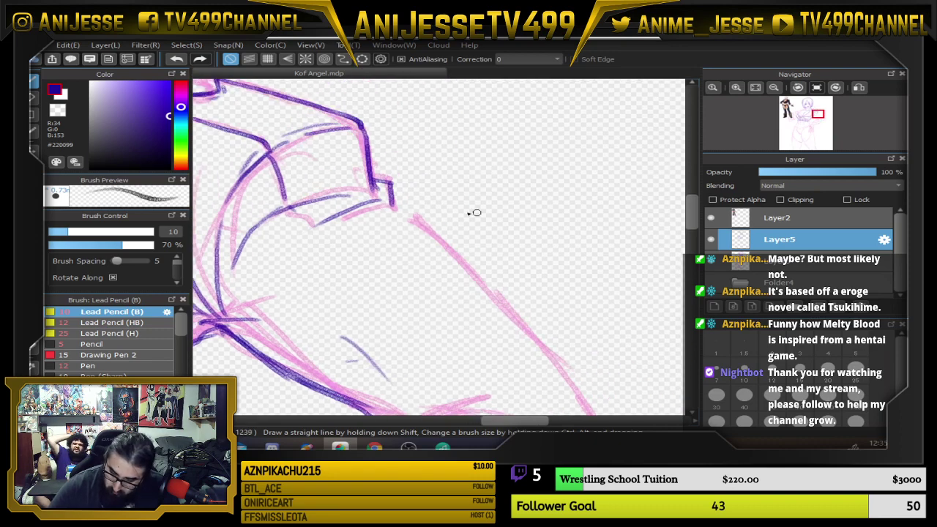
# Extend the sleeve cuff's lower edge into the outer arm contour and add a parallel seam line inside the shoulder flap
pyautogui.moveTo(392, 206)
pyautogui.mouseDown()
pyautogui.moveTo(447, 242)
pyautogui.moveTo(352, 215)
pyautogui.mouseUp()
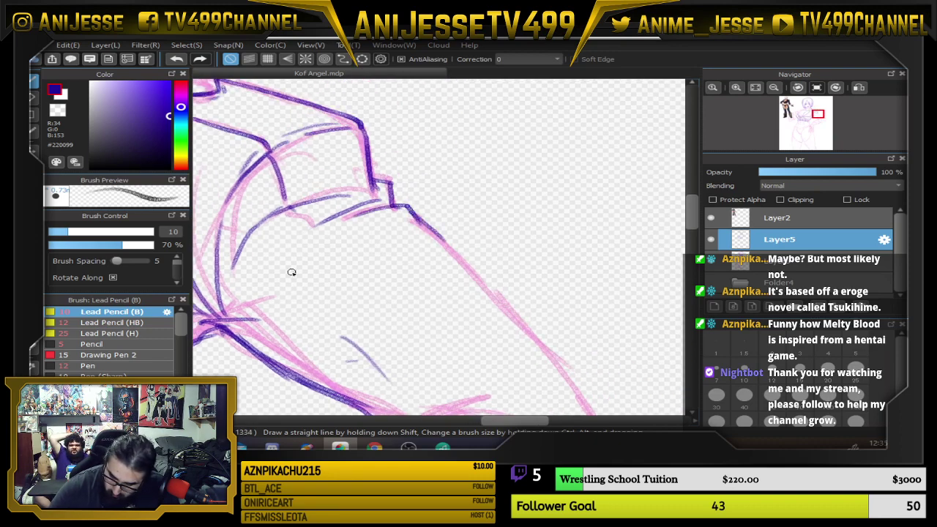
pyautogui.scroll(-3, 291, 272)
pyautogui.moveTo(341, 290); pyautogui.dragTo(486, 245)
pyautogui.scroll(2, 485, 245)
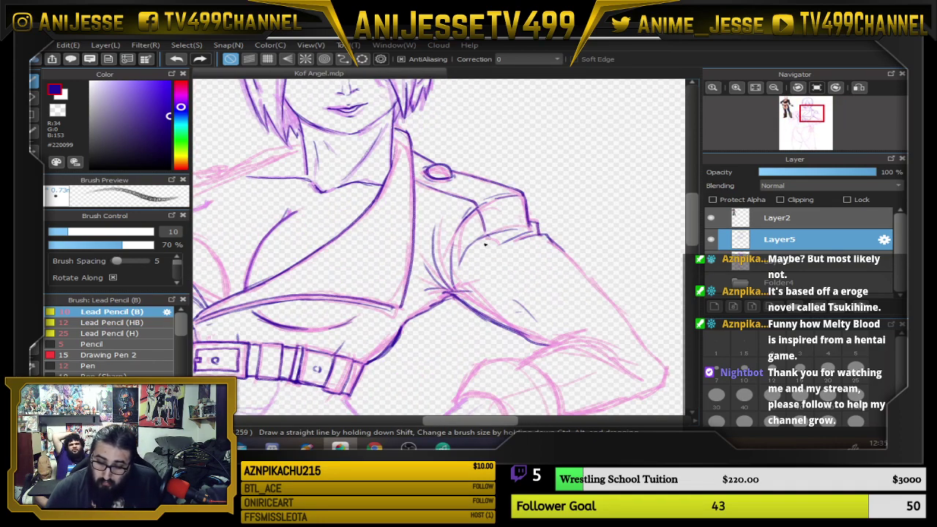
pyautogui.scroll(2, 428, 192)
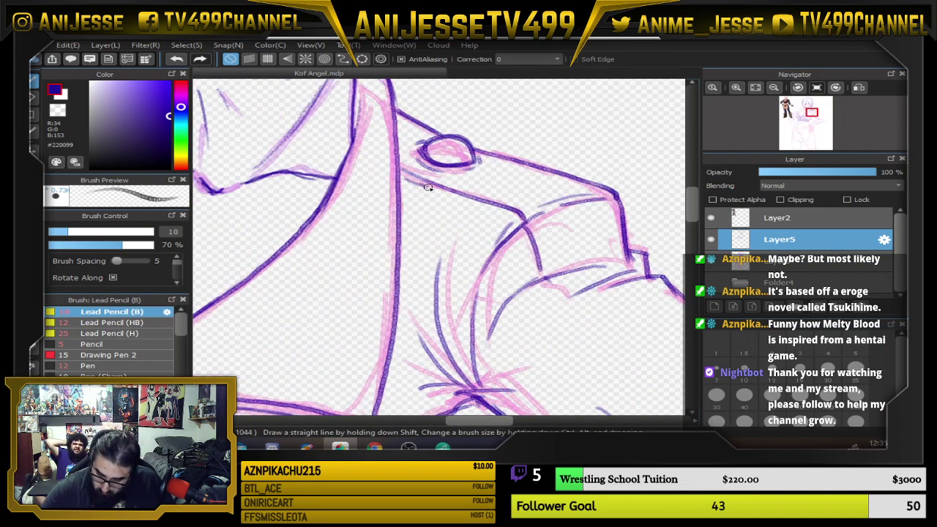
pyautogui.moveTo(428, 187)
pyautogui.mouseDown()
pyautogui.moveTo(510, 199)
pyautogui.moveTo(536, 218)
pyautogui.moveTo(541, 252)
pyautogui.mouseUp()
pyautogui.scroll(-3, 597, 245)
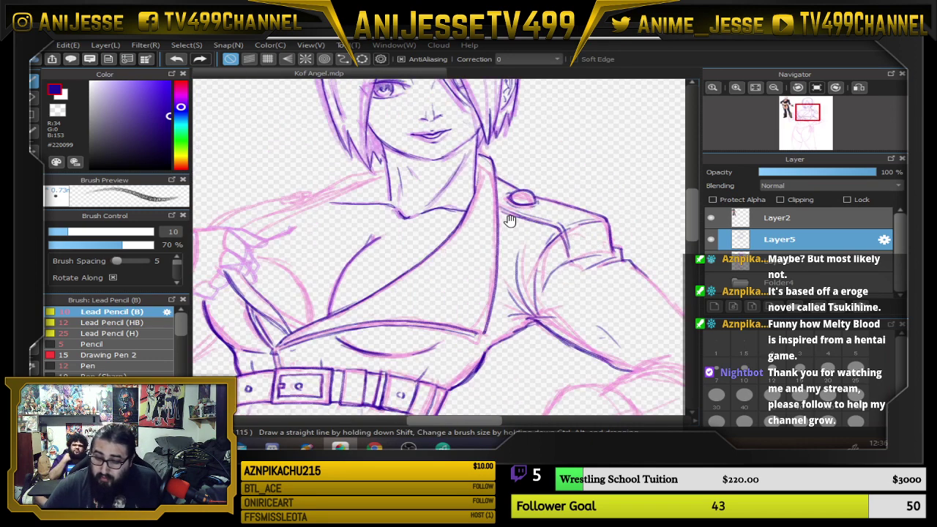
pyautogui.scroll(2, 476, 239)
pyautogui.scroll(-2, 476, 239)
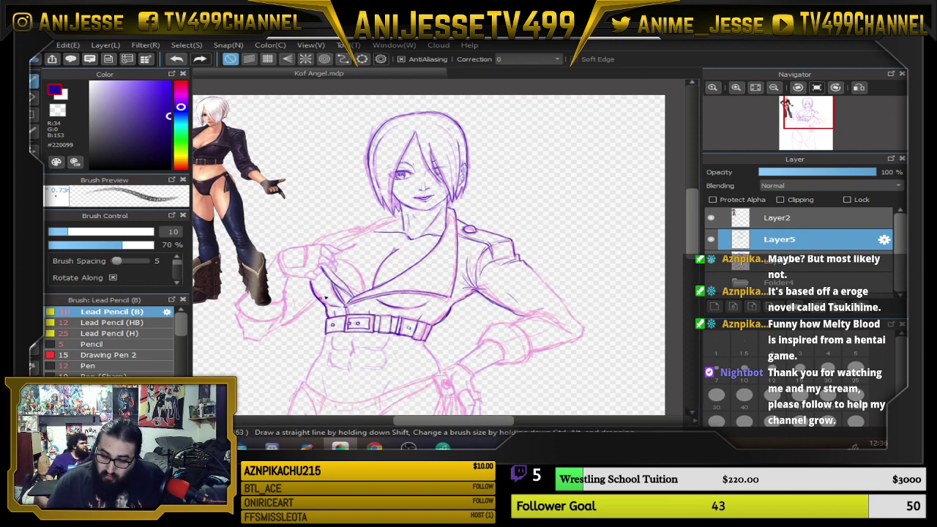
# Rotate the canvas at the hand gripping the jacket and ink the hand's lower edge and thumb
pyautogui.scroll(3, 325, 298)
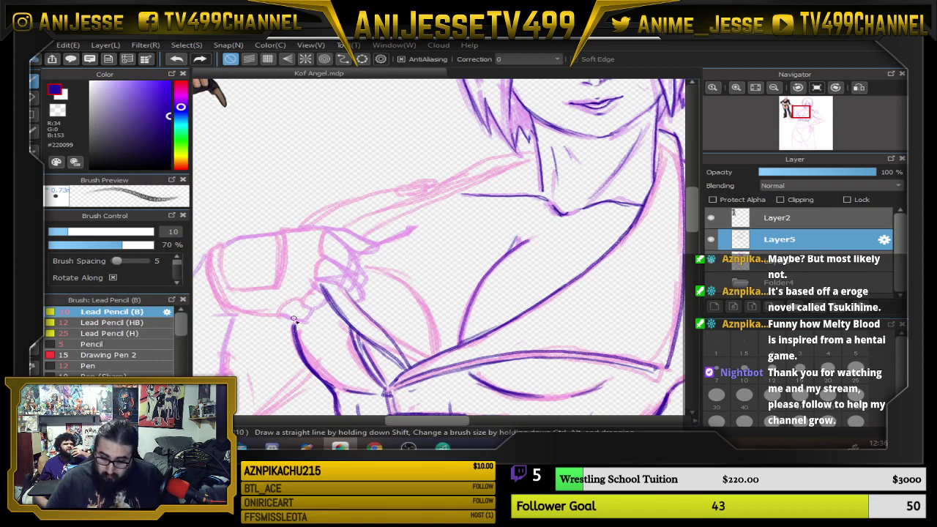
pyautogui.scroll(1, 294, 319)
pyautogui.moveTo(297, 318); pyautogui.dragTo(347, 270)
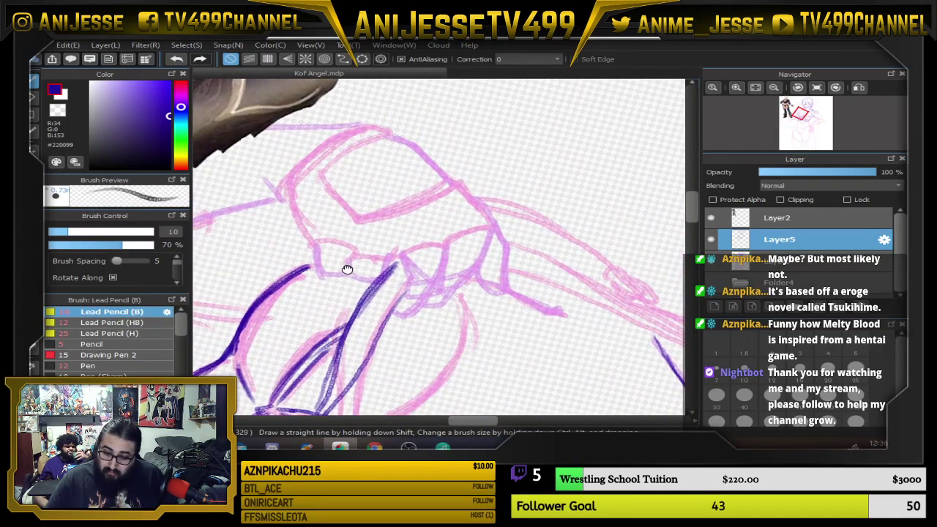
pyautogui.scroll(1, 320, 240)
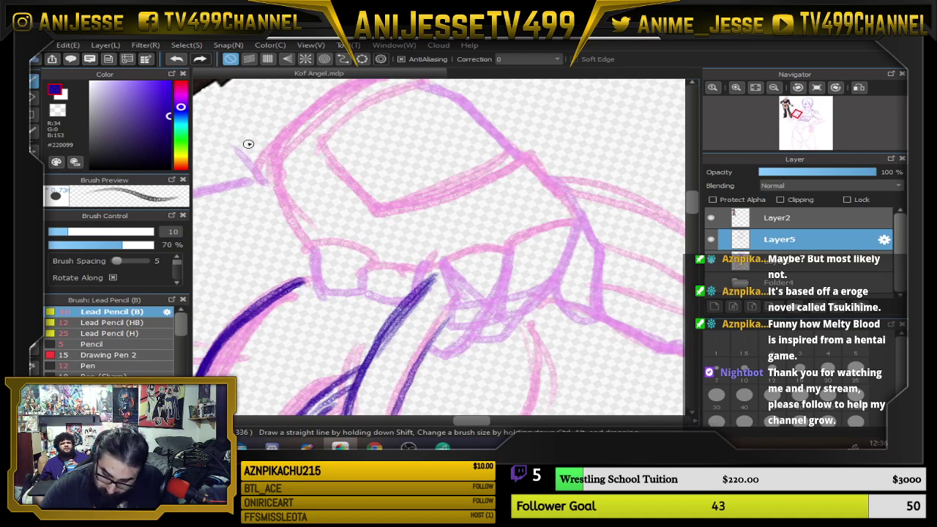
pyautogui.moveTo(238, 137)
pyautogui.mouseDown()
pyautogui.moveTo(273, 170)
pyautogui.moveTo(311, 241)
pyautogui.mouseUp()
pyautogui.moveTo(278, 179)
pyautogui.mouseDown()
pyautogui.moveTo(331, 292)
pyautogui.moveTo(369, 297)
pyautogui.moveTo(368, 260)
pyautogui.mouseUp()
pyautogui.moveTo(369, 296)
pyautogui.mouseDown()
pyautogui.moveTo(403, 303)
pyautogui.moveTo(423, 265)
pyautogui.mouseUp()
# Ink the curled fingers and knuckles gripping the jacket, reset the canvas rotation, and complete the thumb tip
pyautogui.moveTo(411, 300)
pyautogui.mouseDown()
pyautogui.moveTo(429, 260)
pyautogui.moveTo(455, 318)
pyautogui.moveTo(470, 325)
pyautogui.moveTo(501, 306)
pyautogui.moveTo(504, 237)
pyautogui.mouseUp()
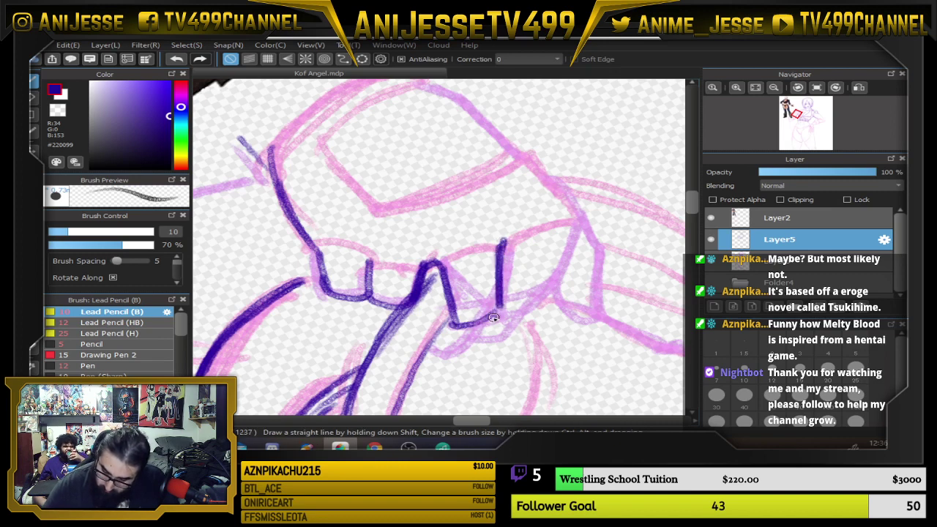
pyautogui.moveTo(487, 322)
pyautogui.mouseDown()
pyautogui.moveTo(545, 308)
pyautogui.moveTo(571, 225)
pyautogui.mouseUp()
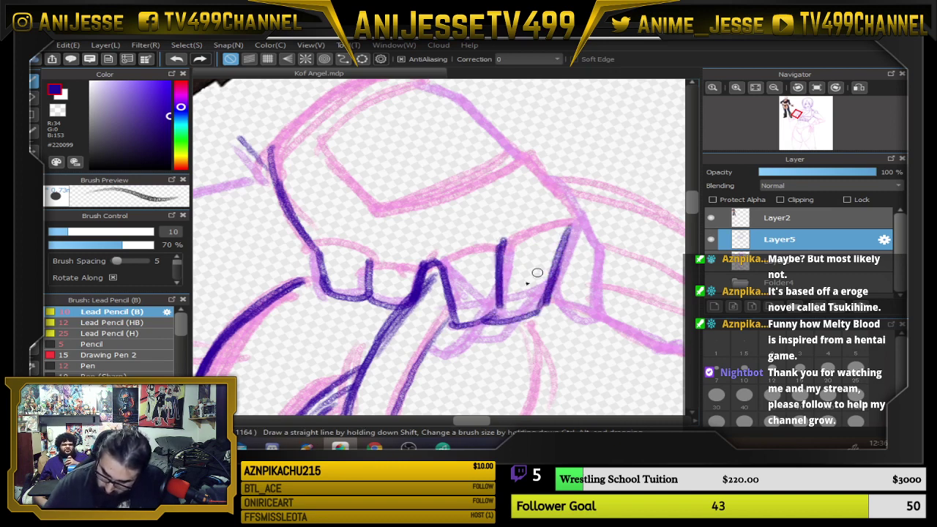
pyautogui.moveTo(496, 311); pyautogui.dragTo(480, 313)
pyautogui.press('Up')
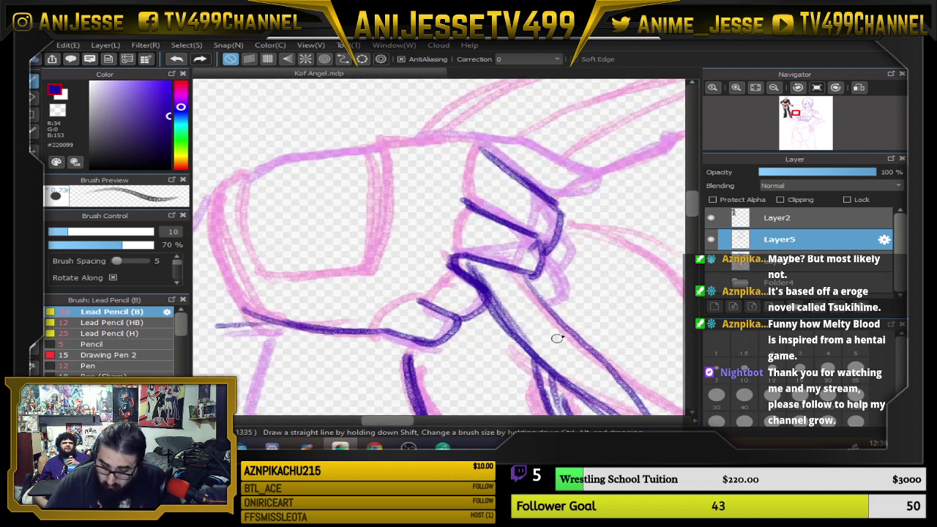
pyautogui.moveTo(537, 262)
pyautogui.mouseDown()
pyautogui.moveTo(538, 287)
pyautogui.moveTo(563, 297)
pyautogui.moveTo(537, 336)
pyautogui.mouseUp()
pyautogui.moveTo(460, 229)
pyautogui.mouseDown()
pyautogui.moveTo(409, 214)
pyautogui.moveTo(434, 249)
pyautogui.moveTo(436, 286)
pyautogui.moveTo(413, 352)
pyautogui.moveTo(359, 398)
pyautogui.mouseUp()
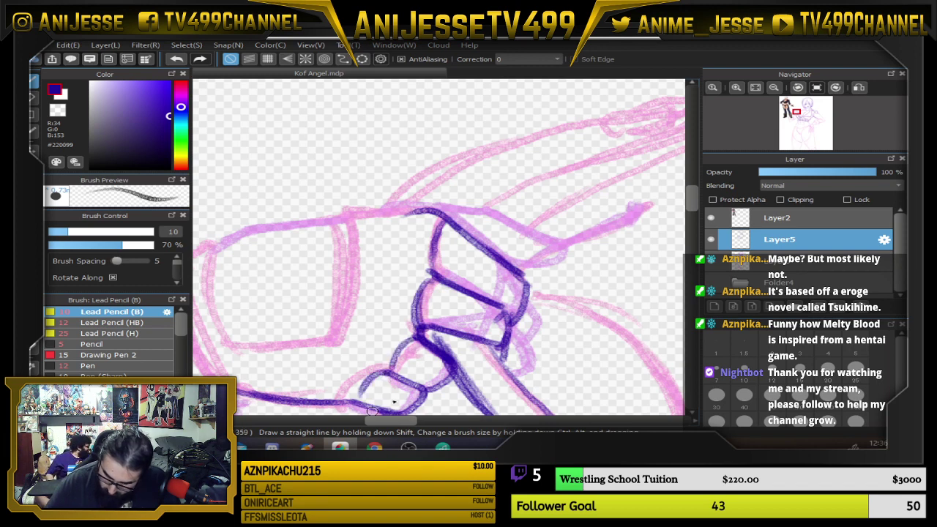
# Ink the sides and lower edge of the rectangular panel on the back of the gripping hand
pyautogui.moveTo(531, 310)
pyautogui.mouseDown()
pyautogui.moveTo(544, 276)
pyautogui.moveTo(577, 257)
pyautogui.moveTo(605, 297)
pyautogui.mouseUp()
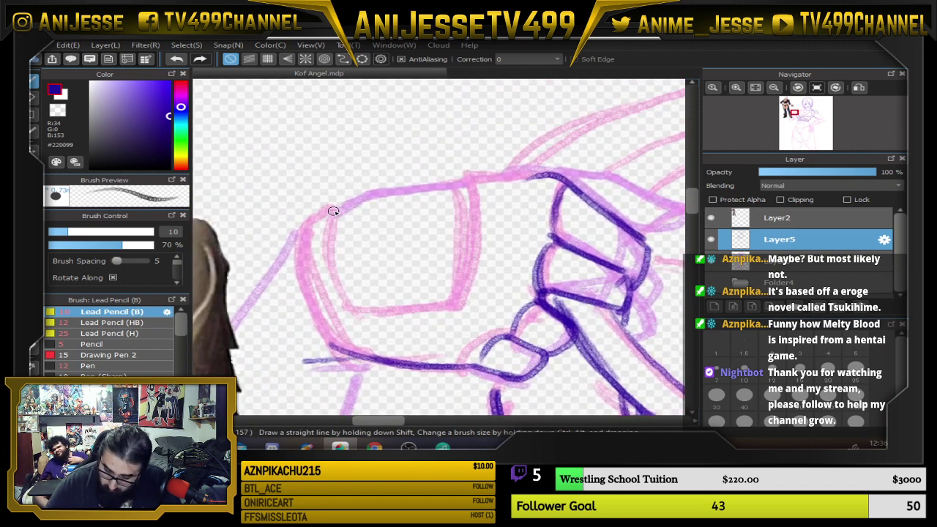
pyautogui.moveTo(330, 211)
pyautogui.mouseDown()
pyautogui.moveTo(333, 286)
pyautogui.moveTo(355, 316)
pyautogui.moveTo(480, 306)
pyautogui.mouseUp()
pyautogui.moveTo(357, 317)
pyautogui.mouseDown()
pyautogui.moveTo(429, 313)
pyautogui.moveTo(476, 220)
pyautogui.moveTo(472, 188)
pyautogui.mouseUp()
pyautogui.moveTo(474, 192); pyautogui.dragTo(468, 281)
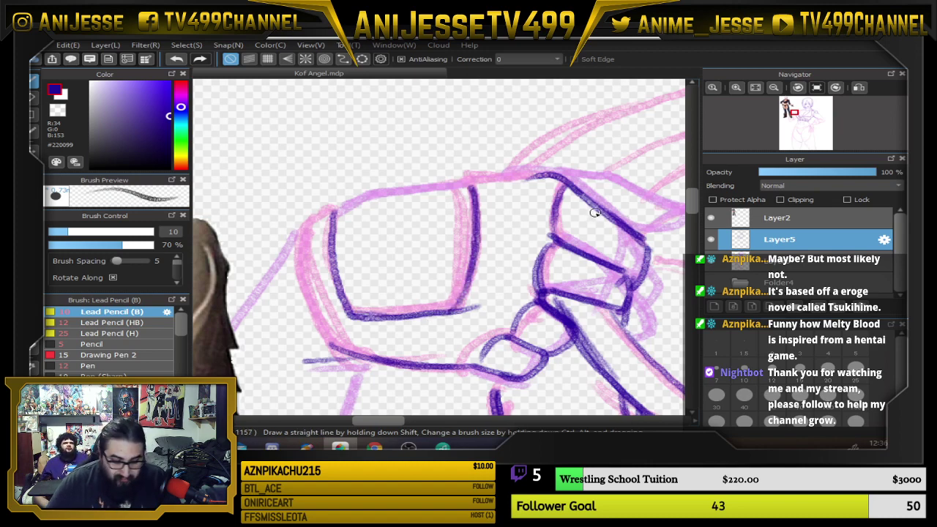
# Rotate the canvas at the gripping hand and ink the upper edge of the back of the hand
pyautogui.press('Left')
pyautogui.press('Left')
pyautogui.press('Left')
pyautogui.press('Left')
pyautogui.press('Left')
pyautogui.press('Left')
pyautogui.moveTo(363, 224)
pyautogui.mouseDown()
pyautogui.moveTo(377, 312)
pyautogui.moveTo(347, 172)
pyautogui.mouseUp()
pyautogui.press('space')
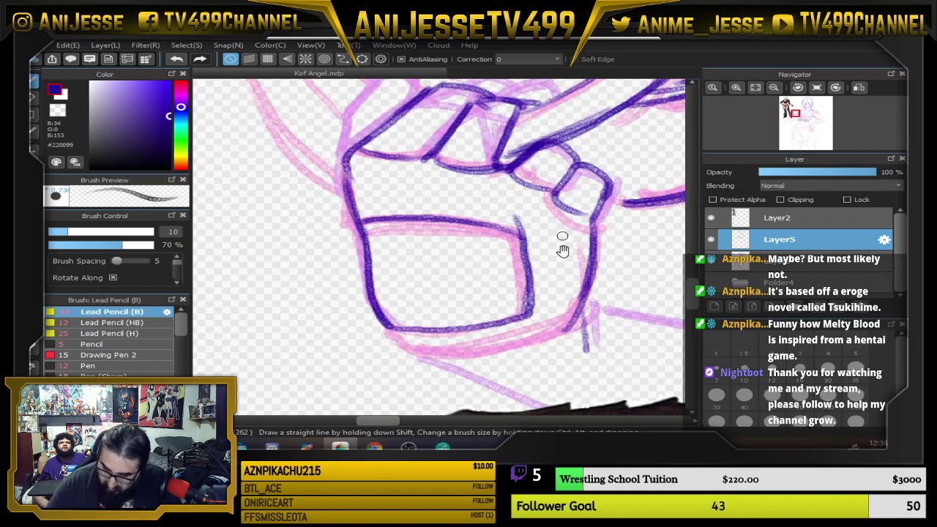
# Ink the outer side and lower corner of the back of the hand down to the wrist, with the canvas rotation reset
pyautogui.moveTo(562, 248); pyautogui.dragTo(535, 190)
pyautogui.moveTo(354, 268)
pyautogui.mouseDown()
pyautogui.moveTo(361, 286)
pyautogui.moveTo(392, 293)
pyautogui.mouseUp()
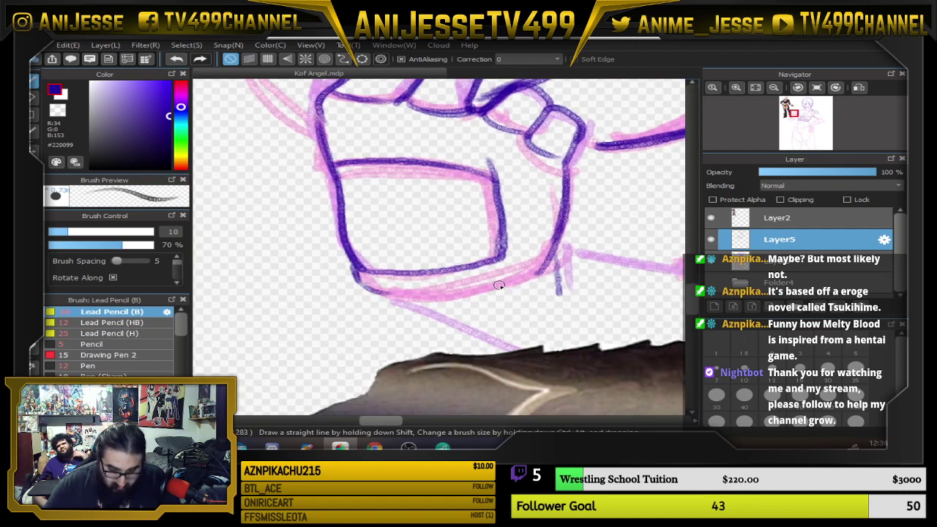
pyautogui.press('Down')
pyautogui.moveTo(377, 203); pyautogui.dragTo(393, 297)
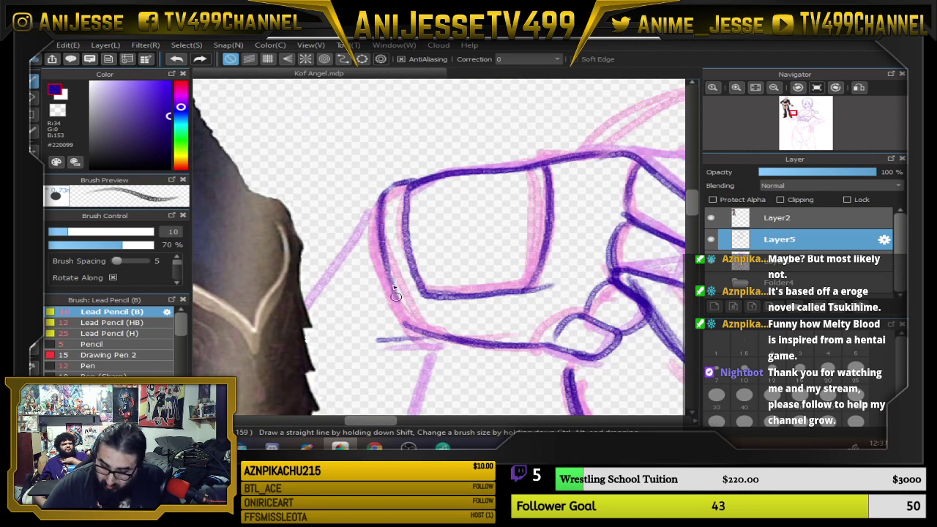
pyautogui.moveTo(380, 221)
pyautogui.mouseDown()
pyautogui.moveTo(414, 325)
pyautogui.moveTo(393, 313)
pyautogui.moveTo(485, 343)
pyautogui.mouseUp()
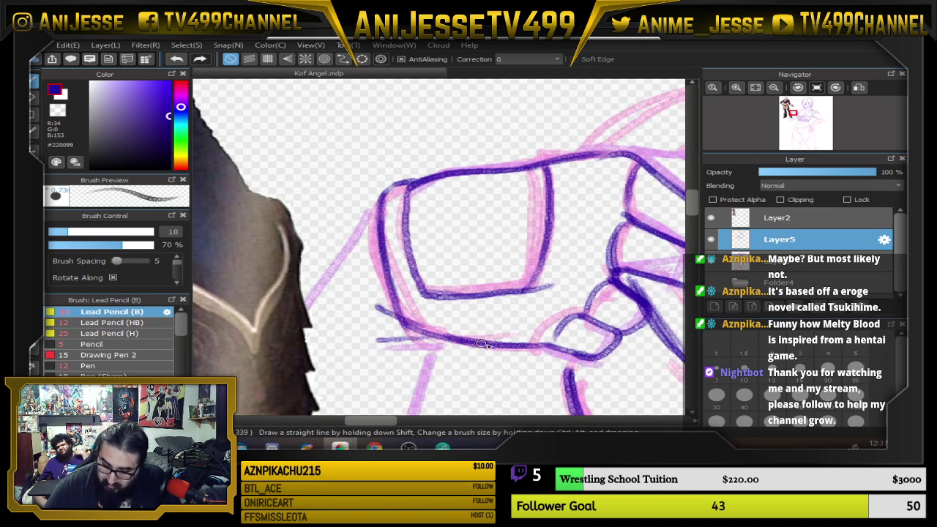
# Rotate the canvas the other way, ink the index finger and its tip above the curled fingers, and reset the rotation
pyautogui.moveTo(550, 322); pyautogui.dragTo(312, 314)
pyautogui.moveTo(502, 253); pyautogui.dragTo(468, 340)
pyautogui.press('Right')
pyautogui.press('Right')
pyautogui.press('Right')
pyautogui.press('Right')
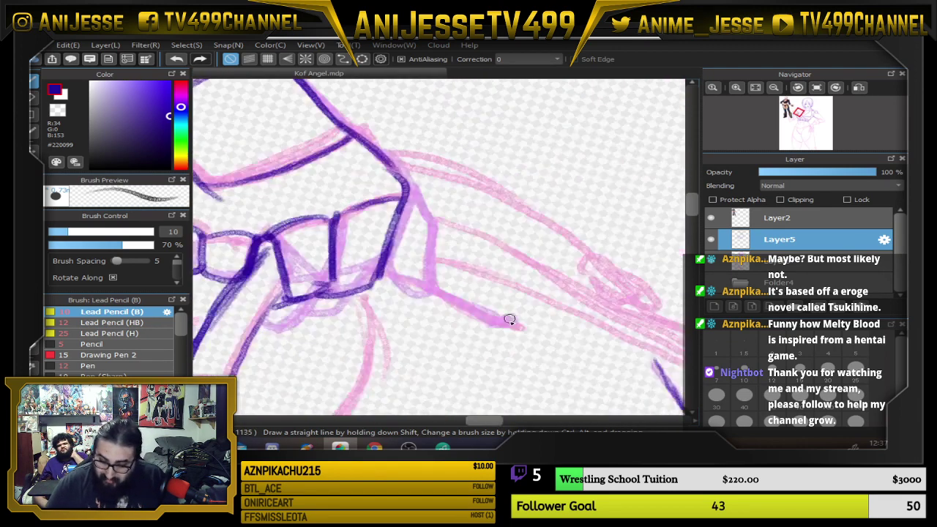
pyautogui.moveTo(387, 270); pyautogui.dragTo(408, 300)
pyautogui.moveTo(414, 296)
pyautogui.mouseDown()
pyautogui.moveTo(427, 233)
pyautogui.moveTo(409, 189)
pyautogui.mouseUp()
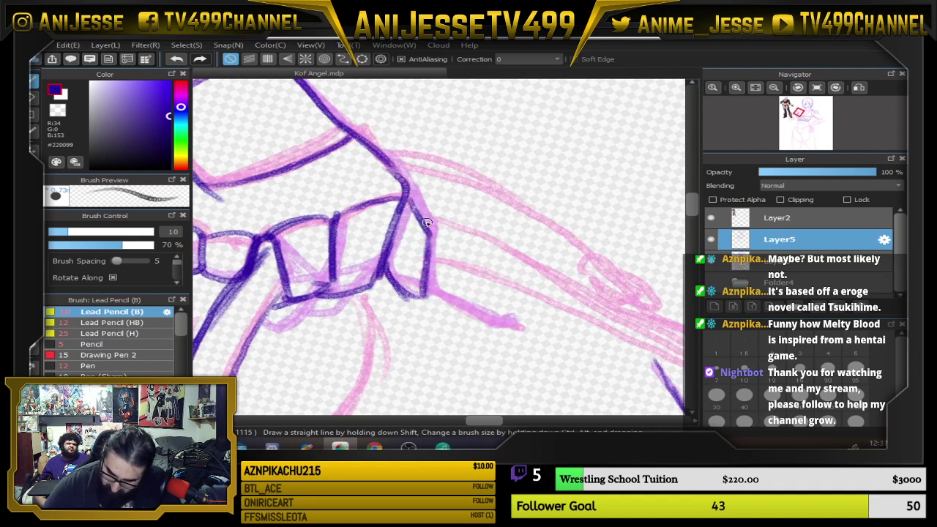
pyautogui.moveTo(427, 223)
pyautogui.mouseDown()
pyautogui.moveTo(403, 168)
pyautogui.moveTo(355, 136)
pyautogui.moveTo(413, 189)
pyautogui.moveTo(426, 253)
pyautogui.moveTo(421, 292)
pyautogui.moveTo(404, 289)
pyautogui.moveTo(393, 214)
pyautogui.moveTo(393, 252)
pyautogui.moveTo(431, 290)
pyautogui.mouseUp()
pyautogui.scroll(-2, 426, 254)
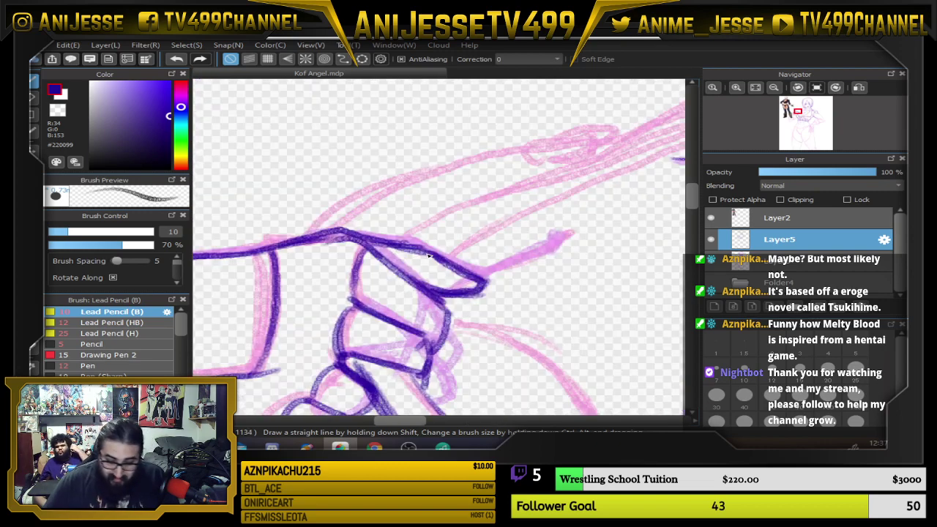
# Erase the stray line ends around the index fingertip and switch back to the Lead Pencil (B) brush
pyautogui.scroll(3, 447, 254)
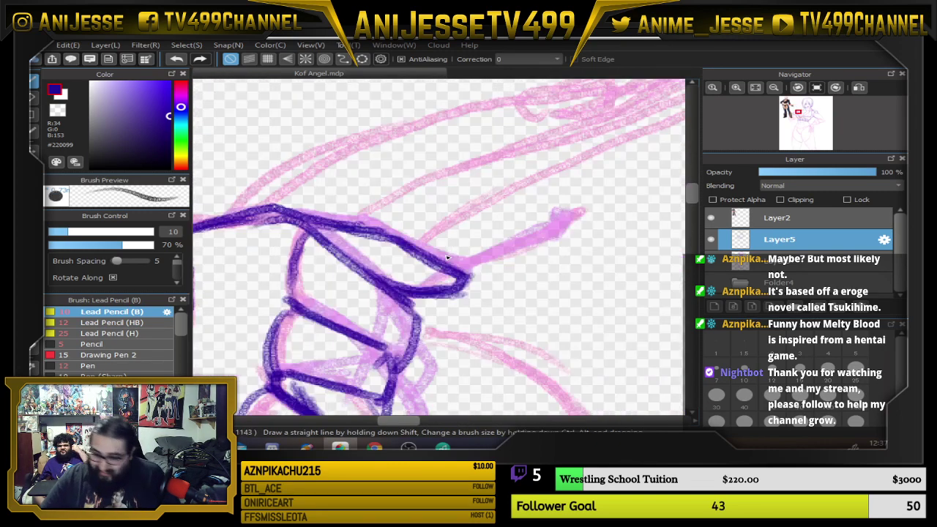
pyautogui.press('e')
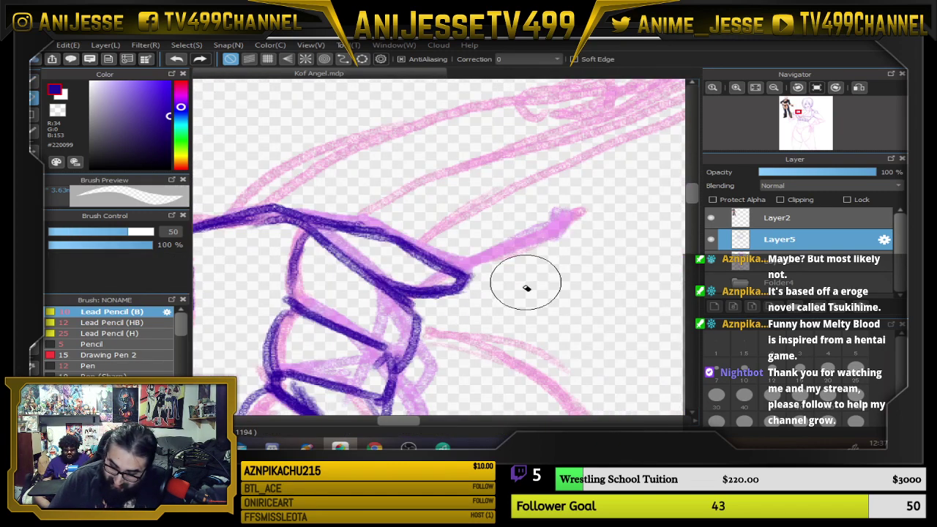
pyautogui.moveTo(472, 312); pyautogui.dragTo(500, 286)
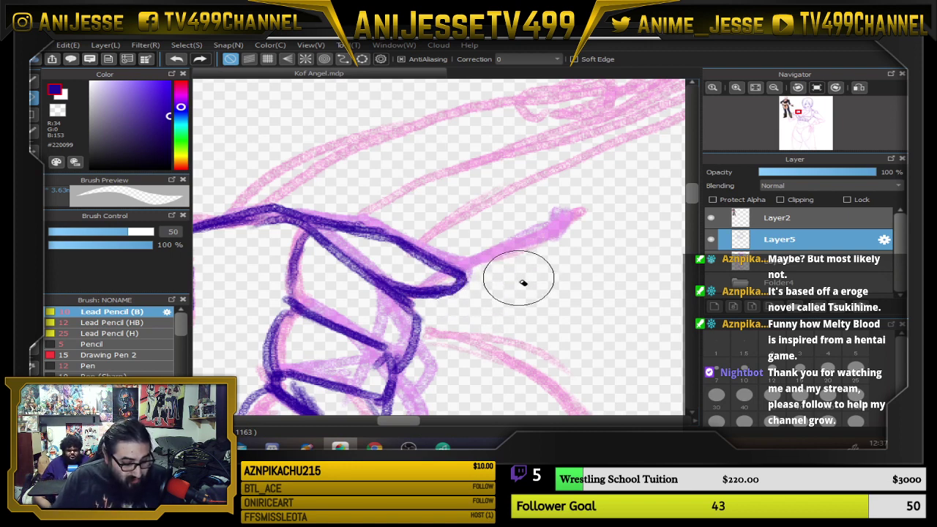
pyautogui.press('b')
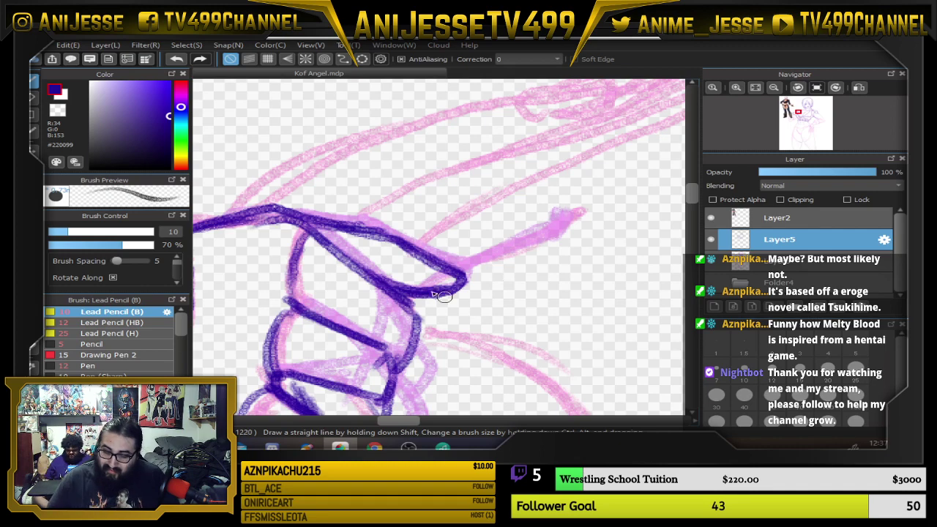
# Darken the ends of the curled fingers and add short crease marks at the finger joints
pyautogui.scroll(-3, 425, 281)
pyautogui.scroll(3, 400, 278)
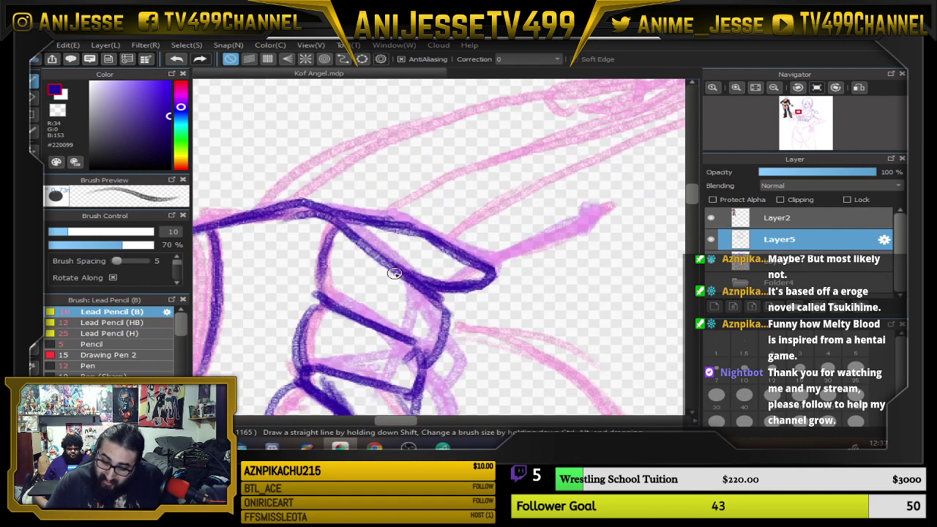
pyautogui.moveTo(408, 350); pyautogui.dragTo(403, 388)
pyautogui.moveTo(426, 300); pyautogui.dragTo(421, 345)
pyautogui.scroll(3, 421, 346)
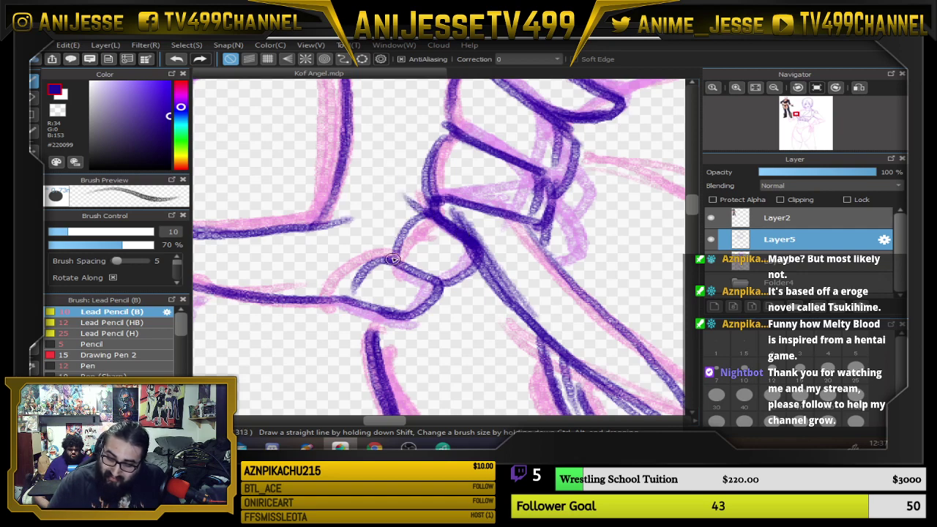
pyautogui.scroll(-2, 440, 219)
pyautogui.scroll(-1, 474, 198)
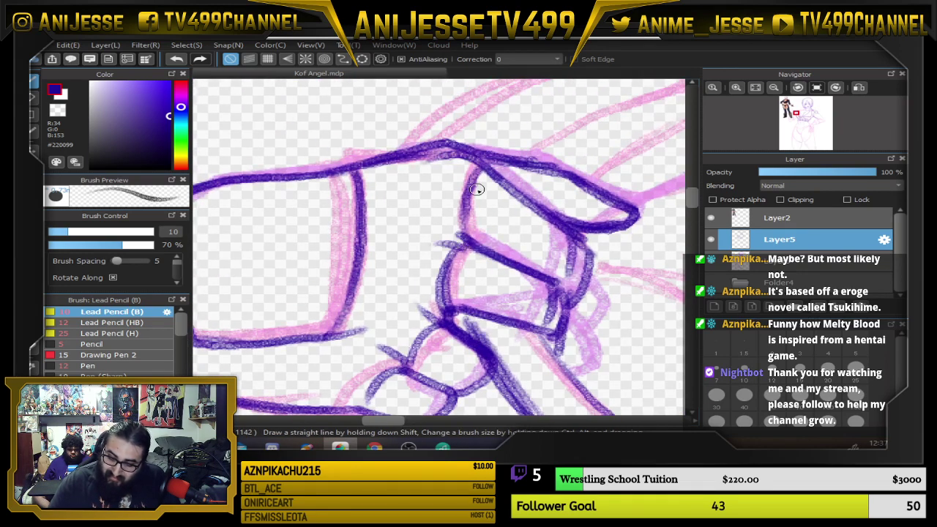
pyautogui.scroll(-1, 427, 188)
pyautogui.scroll(-1, 410, 215)
pyautogui.scroll(-1, 403, 242)
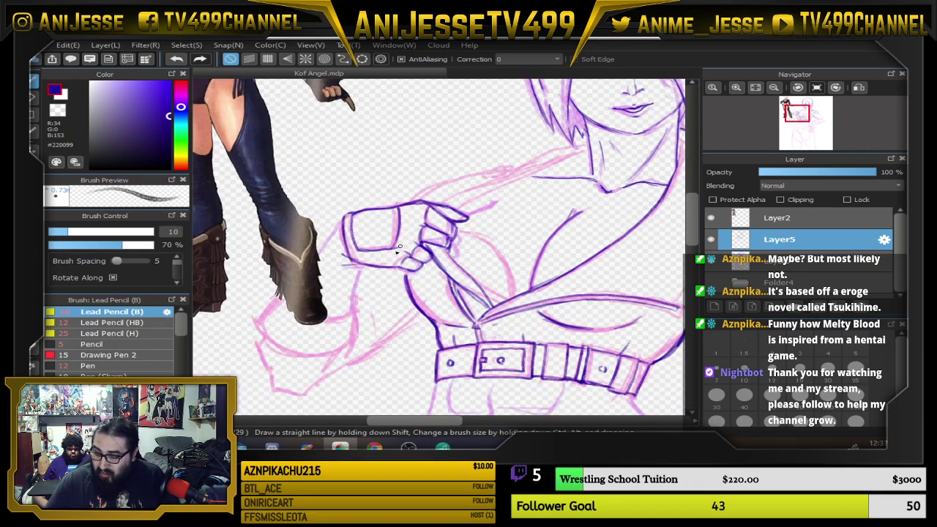
pyautogui.scroll(-1, 322, 240)
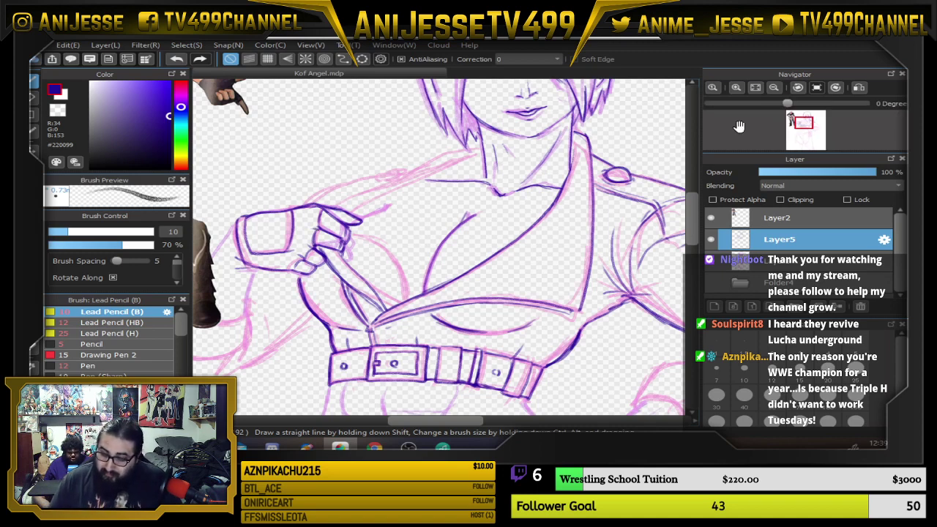
# Mirror and rotate the canvas, ink two long parallel jacket edge lines from the neck to the gripping hand, and restore the view
pyautogui.scroll(1, 399, 195)
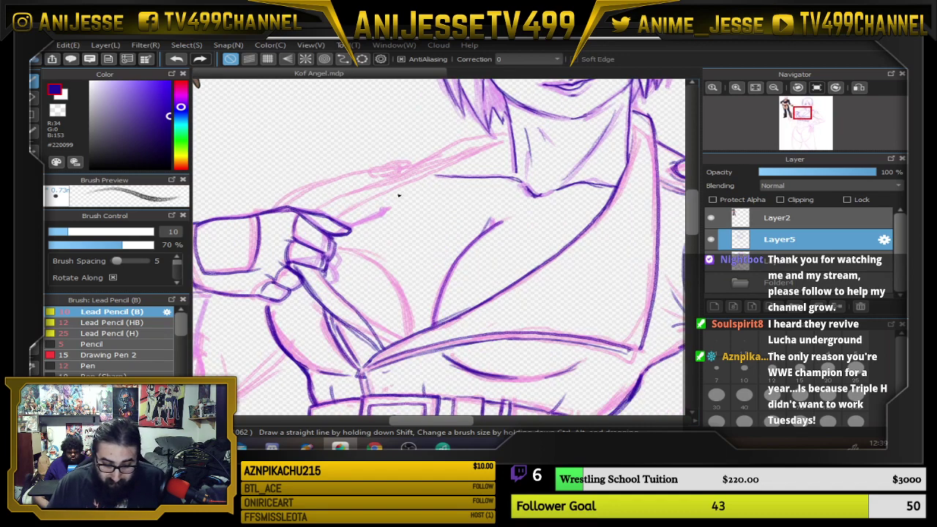
pyautogui.press('Down')
pyautogui.press('Right')
pyautogui.press('Right')
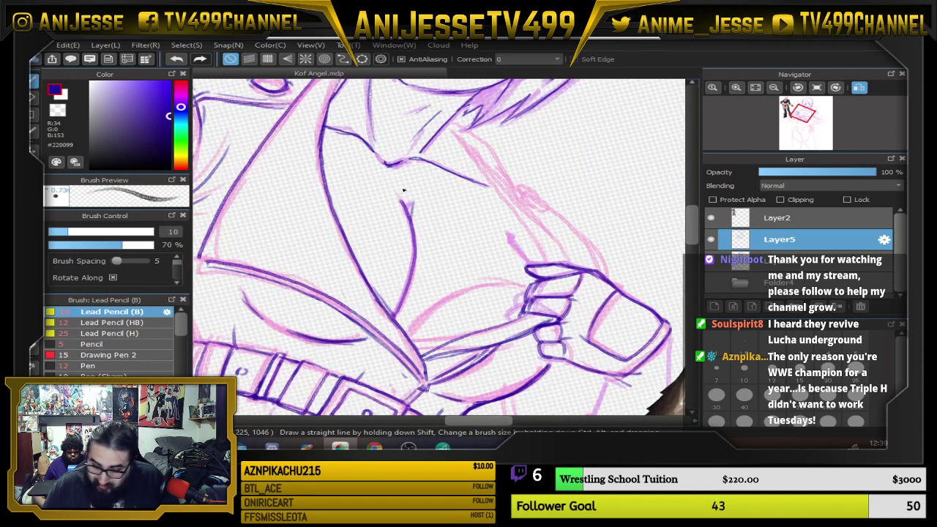
pyautogui.moveTo(451, 127); pyautogui.dragTo(494, 189)
pyautogui.moveTo(475, 154); pyautogui.dragTo(516, 215)
pyautogui.moveTo(491, 179); pyautogui.dragTo(533, 238)
pyautogui.moveTo(505, 199); pyautogui.dragTo(547, 260)
pyautogui.moveTo(452, 115); pyautogui.dragTo(584, 269)
pyautogui.press('Up')
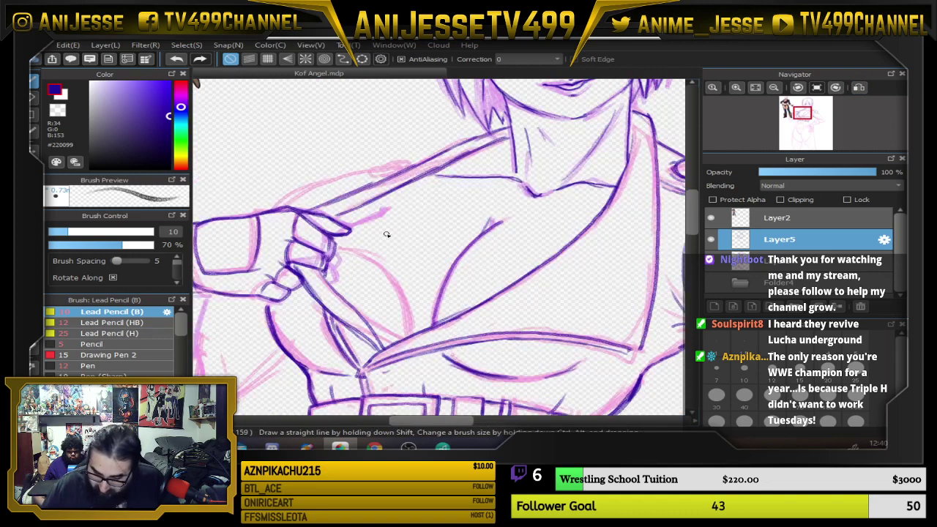
# Ink a short fold line off the index fingertip and the curved chest contour from the fingers down to the jacket edge
pyautogui.scroll(3, 384, 233)
pyautogui.moveTo(373, 228); pyautogui.dragTo(417, 191)
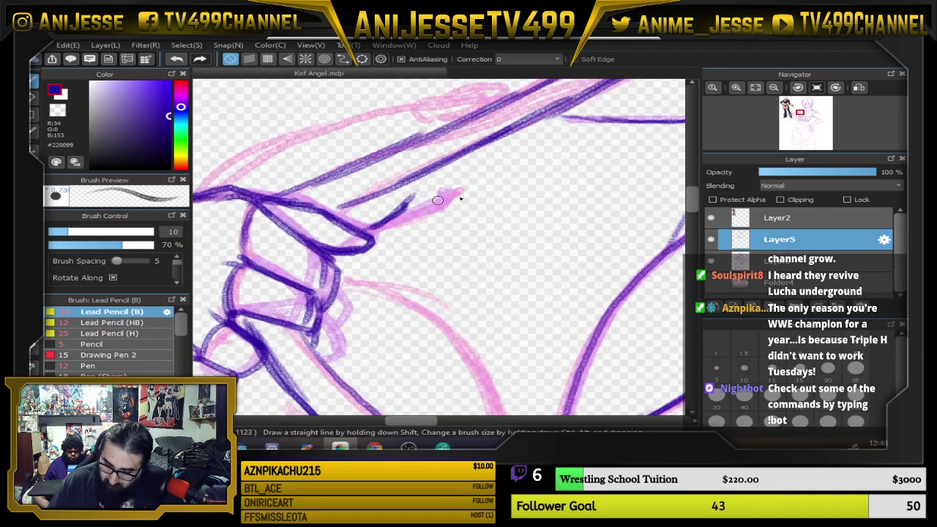
pyautogui.moveTo(375, 225); pyautogui.dragTo(408, 190)
pyautogui.moveTo(529, 282); pyautogui.dragTo(502, 162)
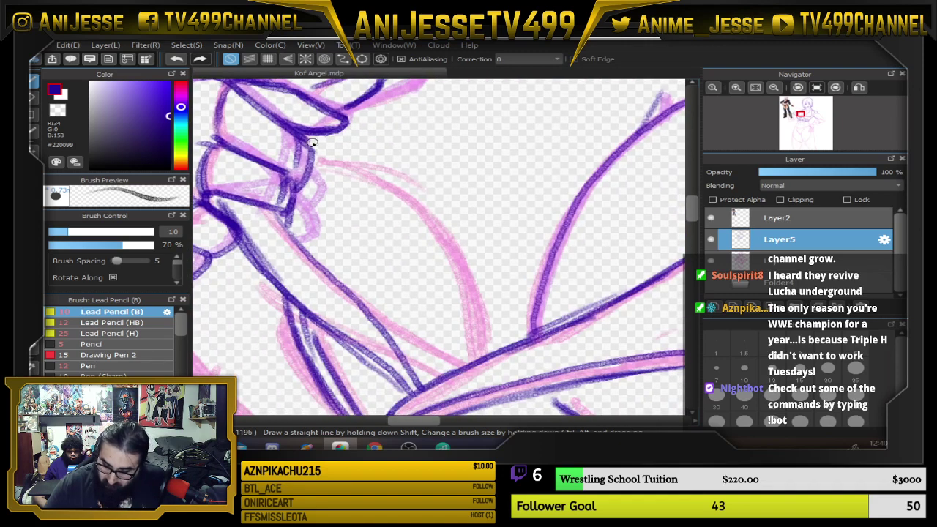
pyautogui.moveTo(308, 143)
pyautogui.mouseDown()
pyautogui.moveTo(401, 173)
pyautogui.moveTo(440, 202)
pyautogui.moveTo(462, 244)
pyautogui.moveTo(474, 357)
pyautogui.moveTo(471, 265)
pyautogui.moveTo(458, 222)
pyautogui.moveTo(419, 185)
pyautogui.moveTo(370, 158)
pyautogui.moveTo(299, 142)
pyautogui.mouseUp()
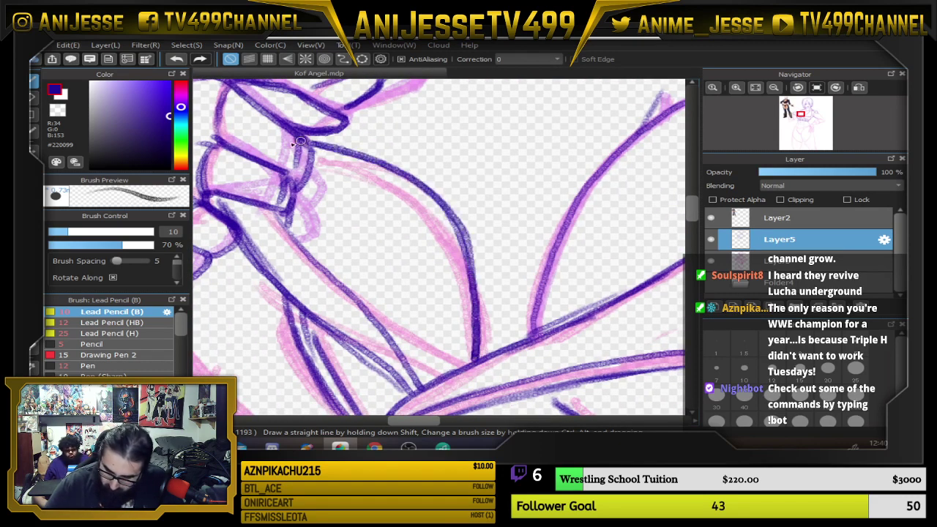
pyautogui.moveTo(460, 235); pyautogui.dragTo(477, 267)
pyautogui.moveTo(330, 174)
pyautogui.mouseDown()
pyautogui.moveTo(417, 209)
pyautogui.moveTo(492, 352)
pyautogui.moveTo(484, 288)
pyautogui.moveTo(382, 196)
pyautogui.moveTo(370, 254)
pyautogui.moveTo(378, 281)
pyautogui.mouseUp()
# Add a second stroke along the lower part of the jacket's diagonal neckline edge
pyautogui.scroll(-3, 318, 185)
pyautogui.scroll(-2, 318, 185)
pyautogui.scroll(3, 377, 281)
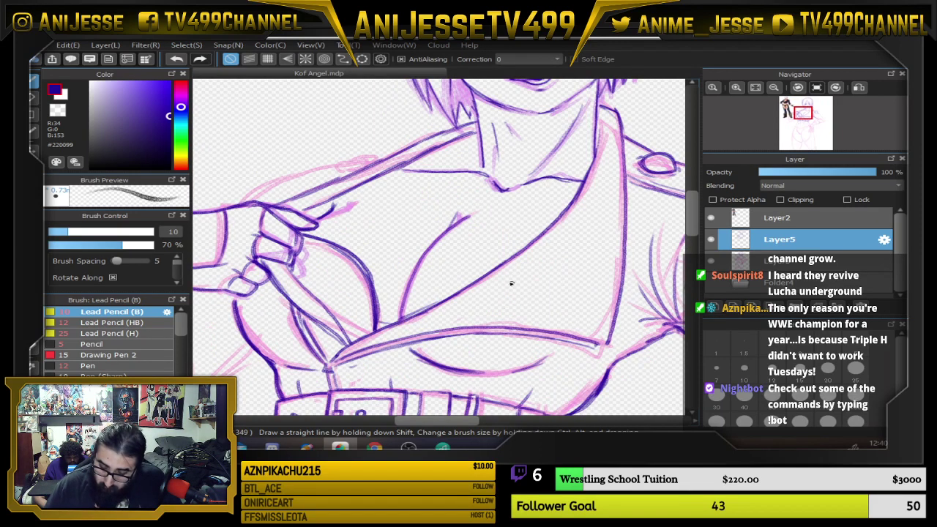
pyautogui.moveTo(428, 311)
pyautogui.mouseDown()
pyautogui.moveTo(531, 247)
pyautogui.moveTo(477, 269)
pyautogui.moveTo(424, 315)
pyautogui.mouseUp()
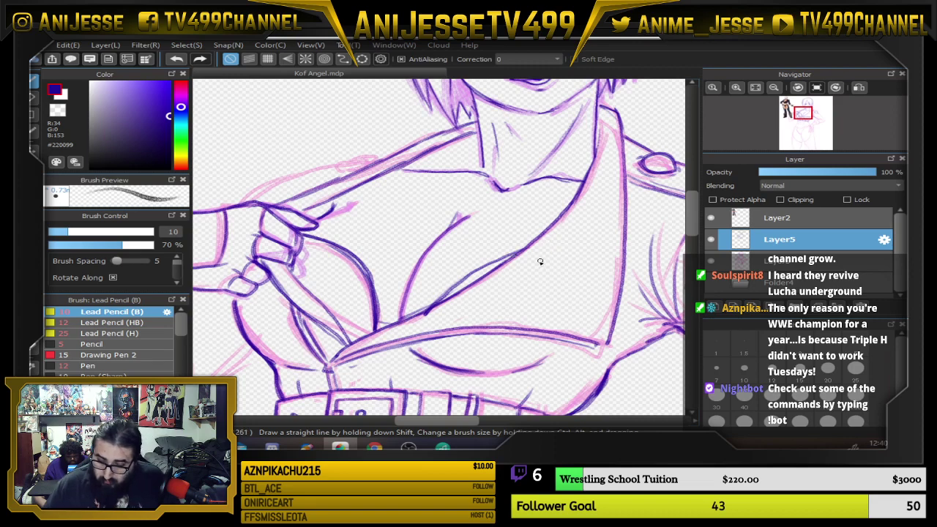
# Ink the oval button on the pulled jacket shoulder and the outer jacket edge running from it to the hand
pyautogui.scroll(-2, 535, 271)
pyautogui.moveTo(517, 285); pyautogui.dragTo(402, 299)
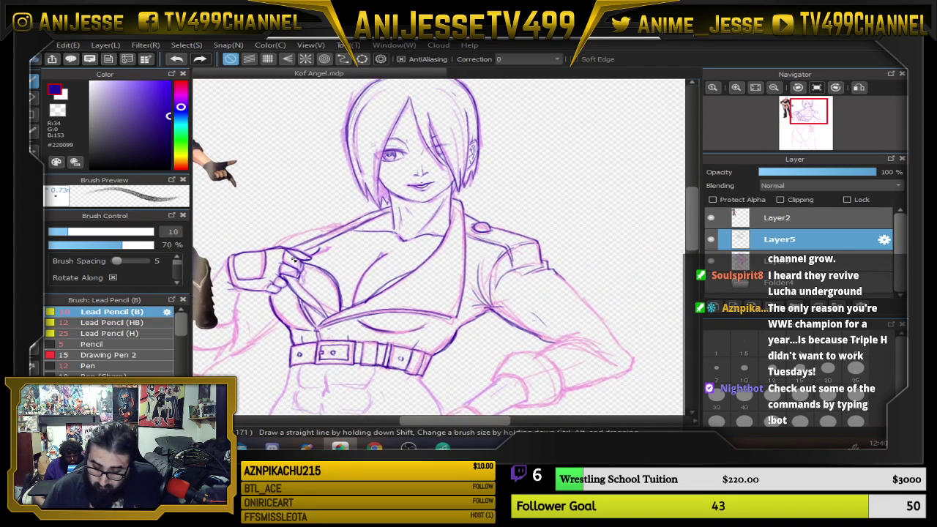
pyautogui.scroll(2, 309, 256)
pyautogui.scroll(2, 384, 200)
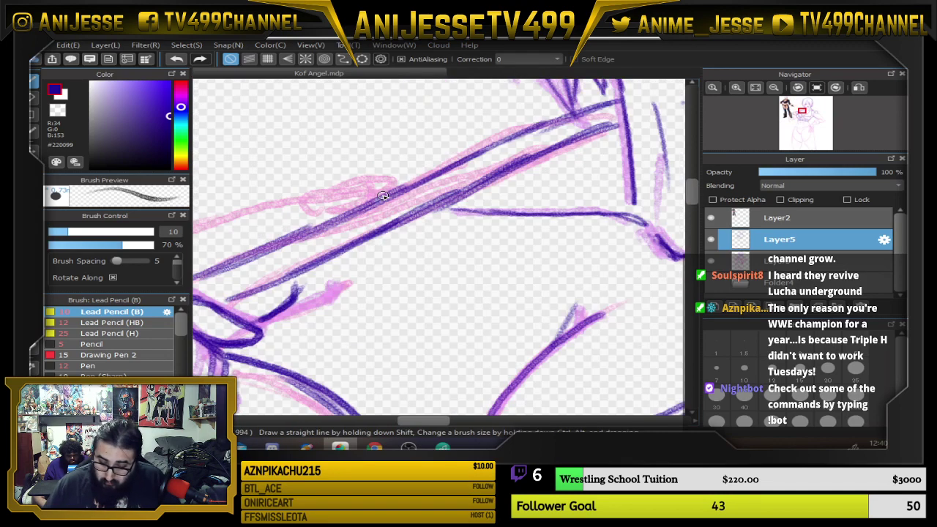
pyautogui.moveTo(320, 204)
pyautogui.mouseDown()
pyautogui.moveTo(408, 190)
pyautogui.moveTo(356, 173)
pyautogui.moveTo(368, 210)
pyautogui.moveTo(322, 218)
pyautogui.moveTo(593, 180)
pyautogui.mouseUp()
pyautogui.moveTo(557, 149)
pyautogui.mouseDown()
pyautogui.moveTo(347, 203)
pyautogui.moveTo(325, 238)
pyautogui.moveTo(345, 206)
pyautogui.mouseUp()
pyautogui.moveTo(345, 206)
pyautogui.mouseDown()
pyautogui.moveTo(461, 219)
pyautogui.moveTo(571, 144)
pyautogui.moveTo(407, 182)
pyautogui.moveTo(354, 229)
pyautogui.moveTo(365, 232)
pyautogui.moveTo(344, 197)
pyautogui.moveTo(567, 145)
pyautogui.mouseUp()
pyautogui.moveTo(530, 169); pyautogui.dragTo(539, 178)
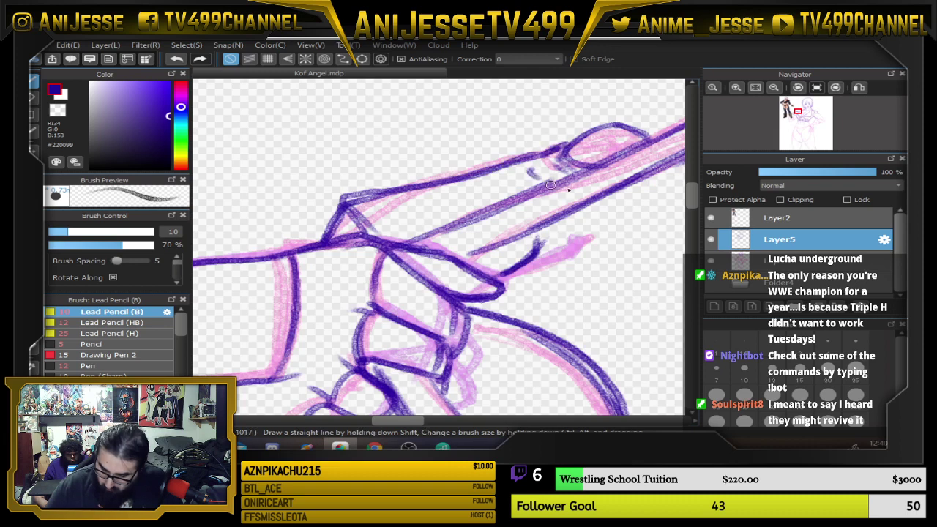
pyautogui.moveTo(634, 134); pyautogui.dragTo(672, 127)
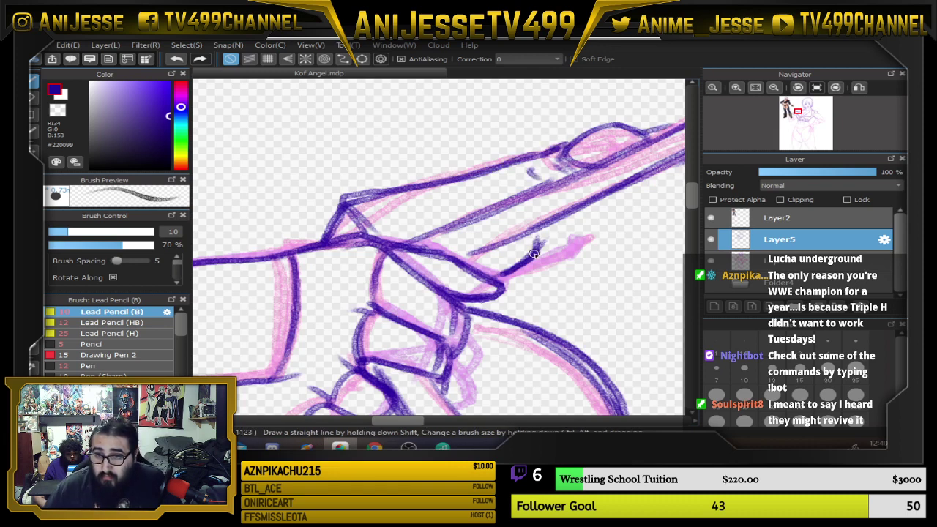
# Hide Layer2, which holds the reference character image
pyautogui.scroll(-3, 553, 242)
pyautogui.moveTo(564, 245); pyautogui.dragTo(410, 240)
pyautogui.scroll(-3, 328, 251)
pyautogui.scroll(1, 334, 276)
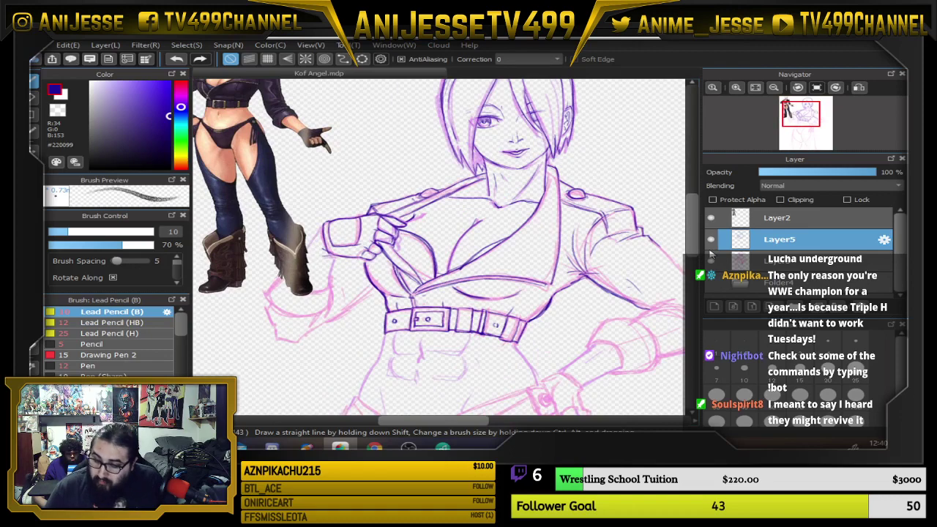
pyautogui.click(711, 217)
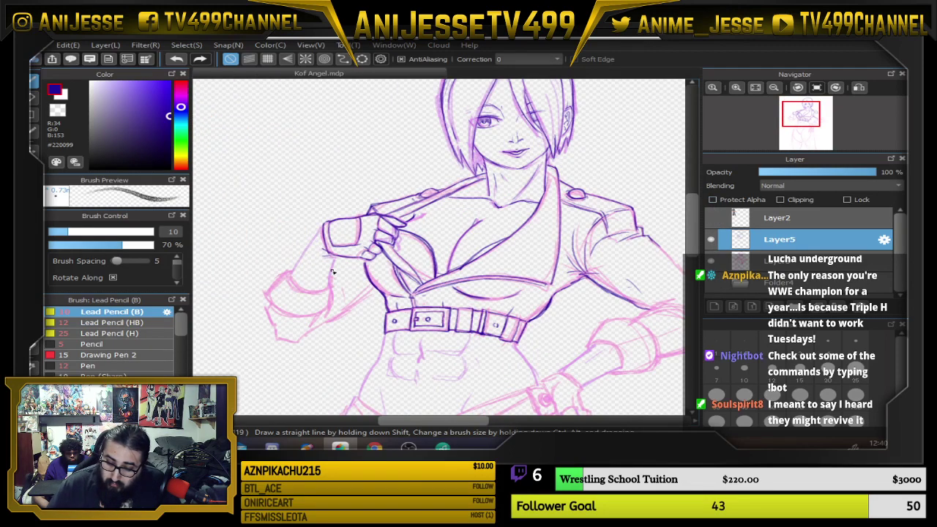
# Ink both sides of the forearm from the gripping hand's wrist down to the sleeve opening
pyautogui.scroll(3, 334, 272)
pyautogui.moveTo(317, 270); pyautogui.dragTo(419, 308)
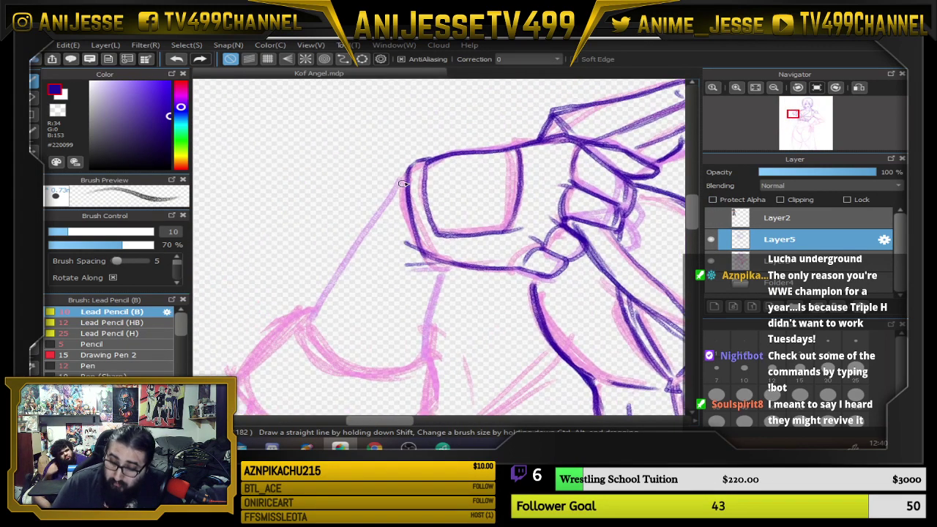
pyautogui.moveTo(407, 172)
pyautogui.mouseDown()
pyautogui.moveTo(309, 320)
pyautogui.moveTo(376, 221)
pyautogui.moveTo(398, 291)
pyautogui.moveTo(449, 293)
pyautogui.moveTo(360, 265)
pyautogui.moveTo(442, 291)
pyautogui.moveTo(475, 265)
pyautogui.mouseUp()
pyautogui.moveTo(492, 183); pyautogui.dragTo(472, 274)
# Ink the sleeve cuff around the forearm with its inner opening curve, outer sides and rounded lower edge
pyautogui.moveTo(351, 227)
pyautogui.mouseDown()
pyautogui.moveTo(282, 296)
pyautogui.moveTo(388, 359)
pyautogui.mouseUp()
pyautogui.moveTo(288, 300); pyautogui.dragTo(432, 363)
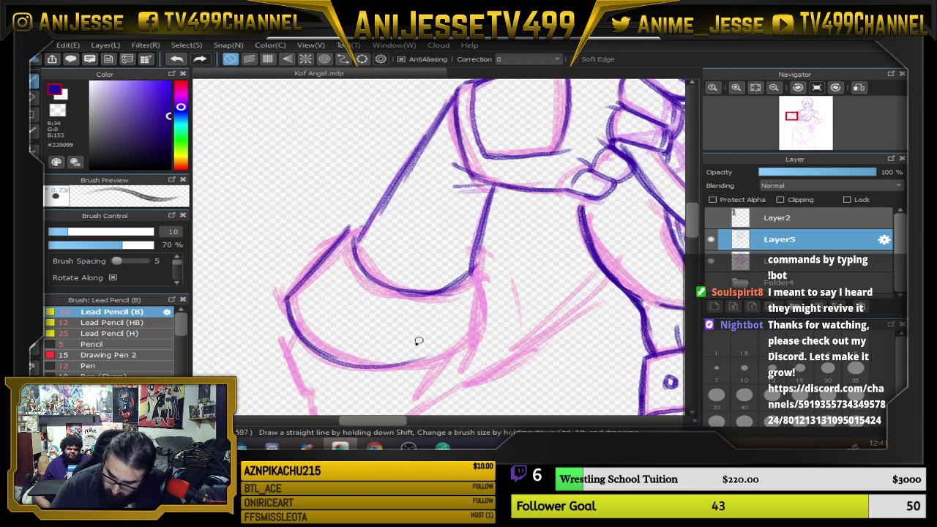
pyautogui.moveTo(371, 371); pyautogui.dragTo(458, 357)
pyautogui.moveTo(480, 256)
pyautogui.mouseDown()
pyautogui.moveTo(478, 317)
pyautogui.moveTo(482, 261)
pyautogui.moveTo(464, 353)
pyautogui.moveTo(410, 371)
pyautogui.moveTo(359, 370)
pyautogui.moveTo(293, 327)
pyautogui.moveTo(295, 291)
pyautogui.moveTo(359, 225)
pyautogui.moveTo(482, 256)
pyautogui.moveTo(494, 279)
pyautogui.moveTo(364, 226)
pyautogui.moveTo(426, 130)
pyautogui.mouseUp()
pyautogui.scroll(-3, 414, 208)
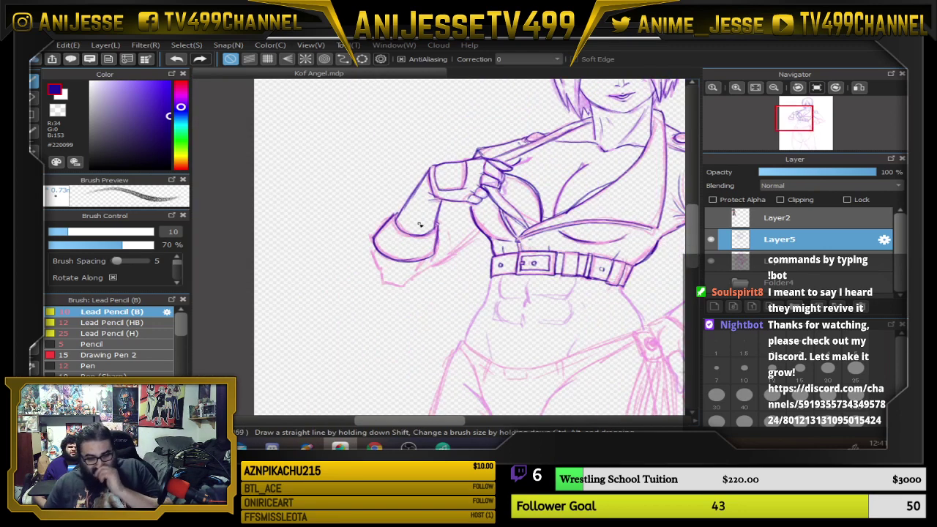
# Ink the outer end of the sleeve beneath the cuff, from the cuff's outer side around the angular lower corner
pyautogui.scroll(3, 418, 227)
pyautogui.moveTo(309, 309); pyautogui.dragTo(321, 282)
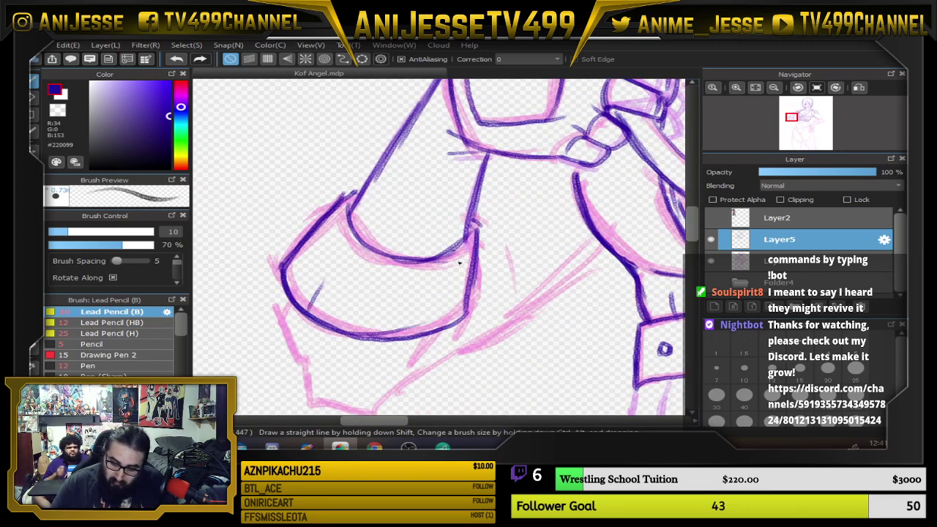
pyautogui.moveTo(425, 226); pyautogui.dragTo(441, 171)
pyautogui.moveTo(306, 245)
pyautogui.mouseDown()
pyautogui.moveTo(290, 268)
pyautogui.moveTo(317, 300)
pyautogui.moveTo(321, 335)
pyautogui.moveTo(344, 357)
pyautogui.moveTo(394, 357)
pyautogui.mouseUp()
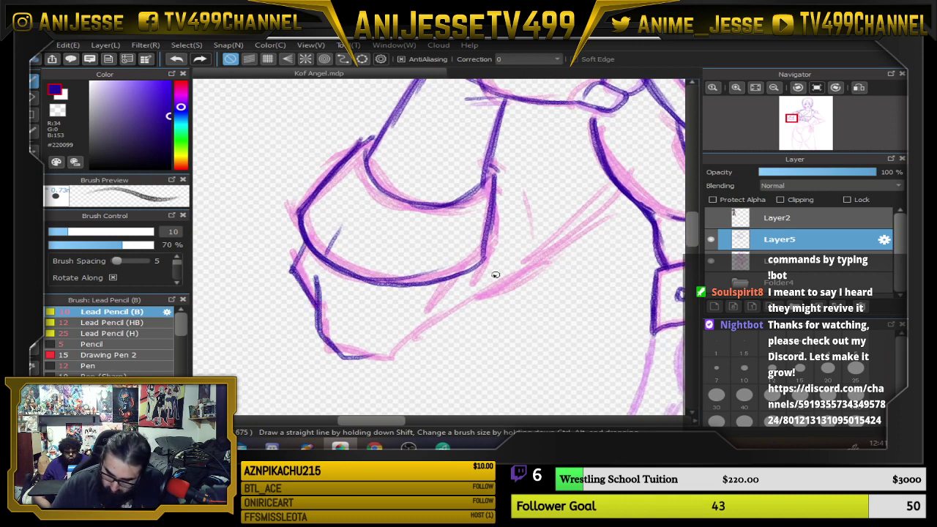
# Ink the sleeve's long lower edge up to the torso, with short fold ticks beneath the cuff and a reinforced outer corner
pyautogui.moveTo(458, 276); pyautogui.dragTo(452, 296)
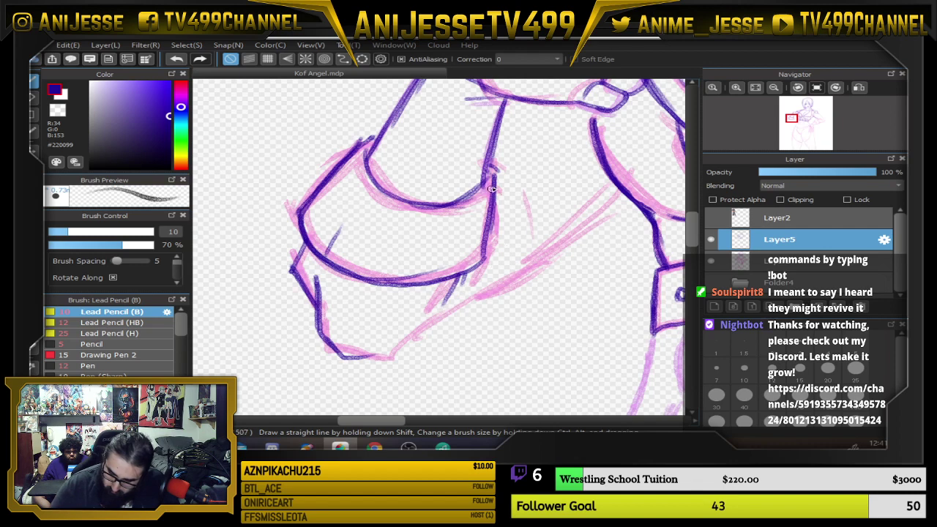
pyautogui.moveTo(373, 360)
pyautogui.mouseDown()
pyautogui.moveTo(520, 273)
pyautogui.moveTo(613, 184)
pyautogui.moveTo(570, 237)
pyautogui.moveTo(514, 276)
pyautogui.moveTo(368, 359)
pyautogui.moveTo(335, 350)
pyautogui.mouseUp()
pyautogui.moveTo(425, 285); pyautogui.dragTo(410, 311)
pyautogui.moveTo(527, 234); pyautogui.dragTo(522, 242)
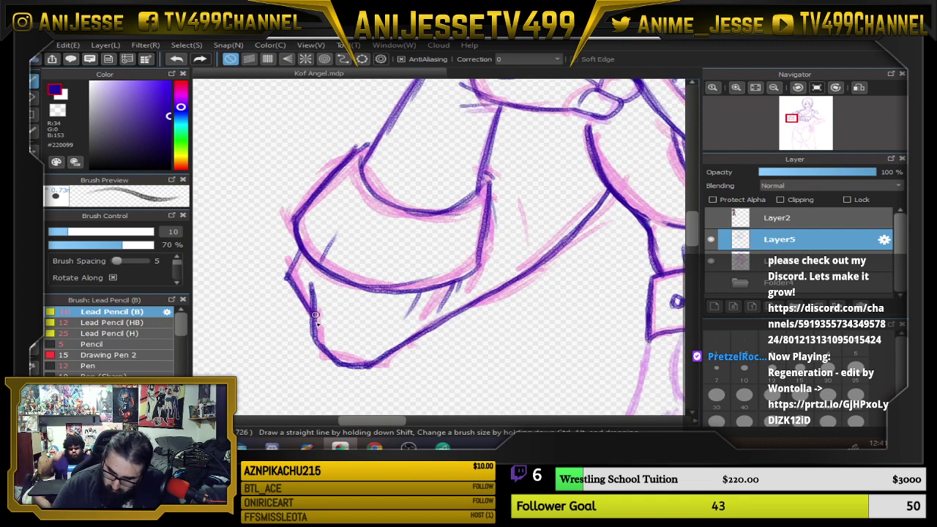
pyautogui.moveTo(316, 327)
pyautogui.mouseDown()
pyautogui.moveTo(289, 293)
pyautogui.moveTo(301, 251)
pyautogui.moveTo(313, 307)
pyautogui.mouseUp()
pyautogui.moveTo(314, 266); pyautogui.dragTo(313, 307)
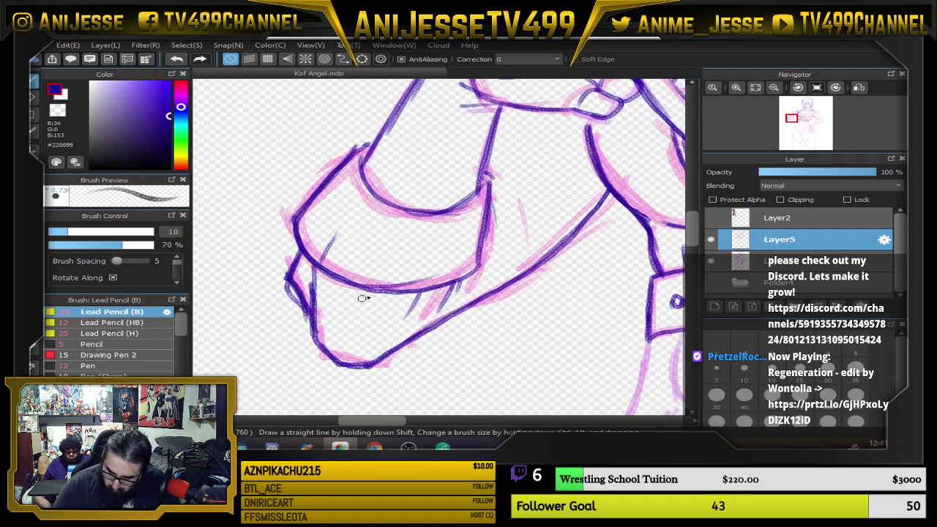
# Ink short curved crease lines beside the forearm just below the gripping hand's wrist
pyautogui.moveTo(556, 189); pyautogui.dragTo(524, 257)
pyautogui.moveTo(600, 223); pyautogui.dragTo(506, 310)
pyautogui.moveTo(364, 274); pyautogui.dragTo(342, 301)
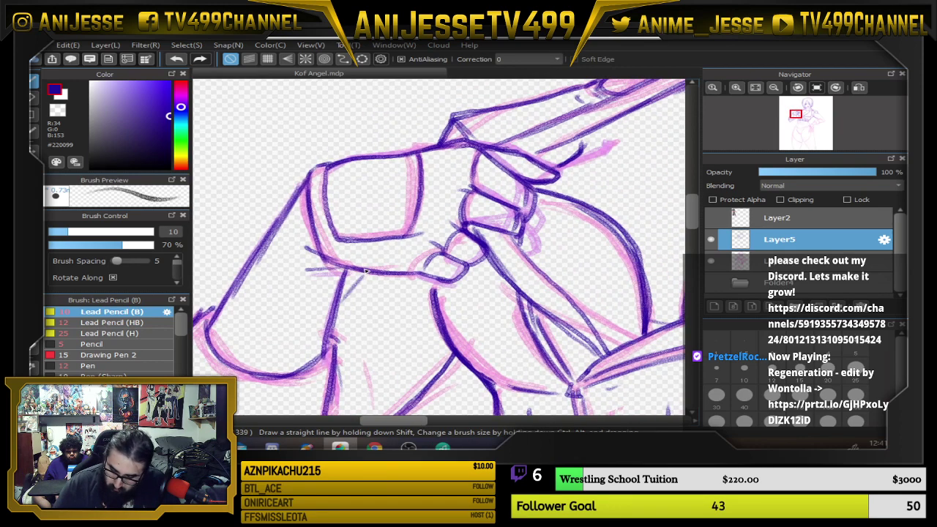
pyautogui.moveTo(364, 271)
pyautogui.mouseDown()
pyautogui.moveTo(339, 302)
pyautogui.moveTo(366, 302)
pyautogui.mouseUp()
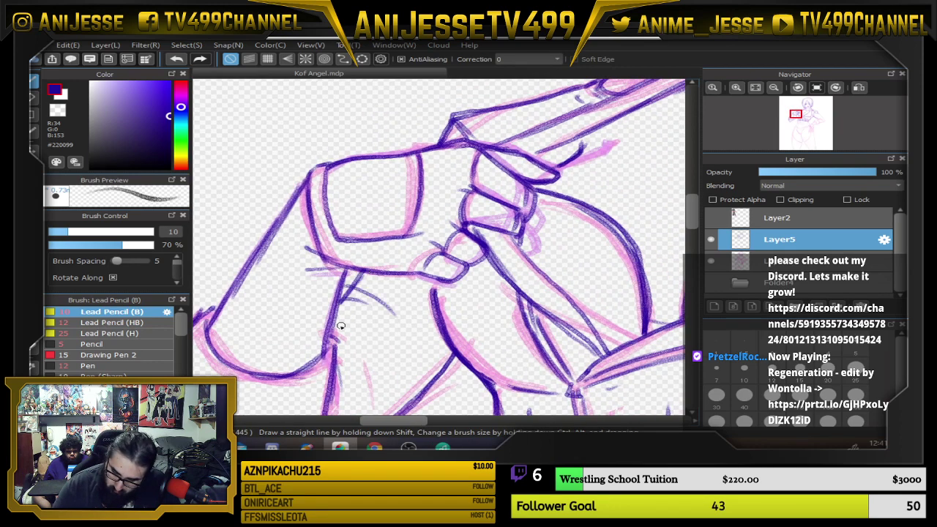
pyautogui.scroll(-4, 505, 218)
pyautogui.scroll(3, 377, 293)
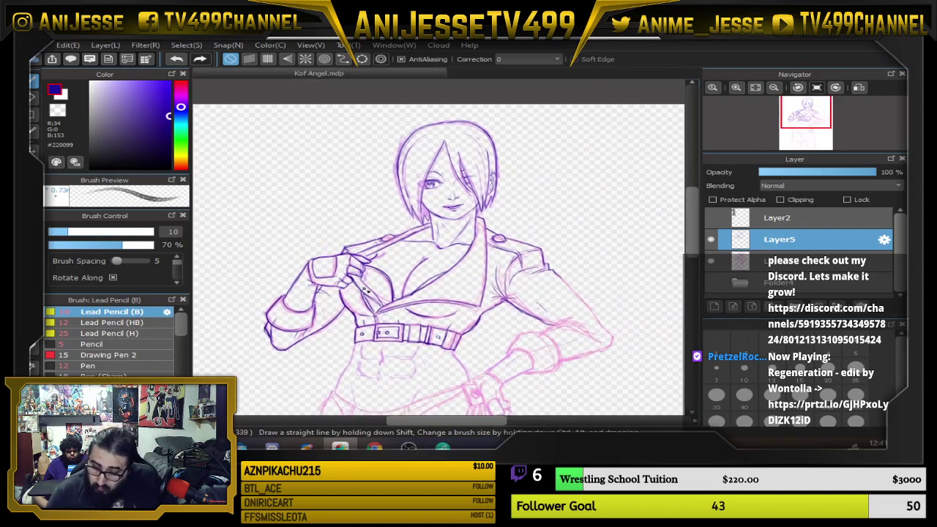
# Remove the upper part of the raised sleeve's lower edge and re-ink it as one clean line up to the torso
pyautogui.scroll(2, 389, 291)
pyautogui.moveTo(388, 291)
pyautogui.mouseDown()
pyautogui.moveTo(432, 290)
pyautogui.moveTo(411, 270)
pyautogui.mouseUp()
pyautogui.scroll(-3, 428, 281)
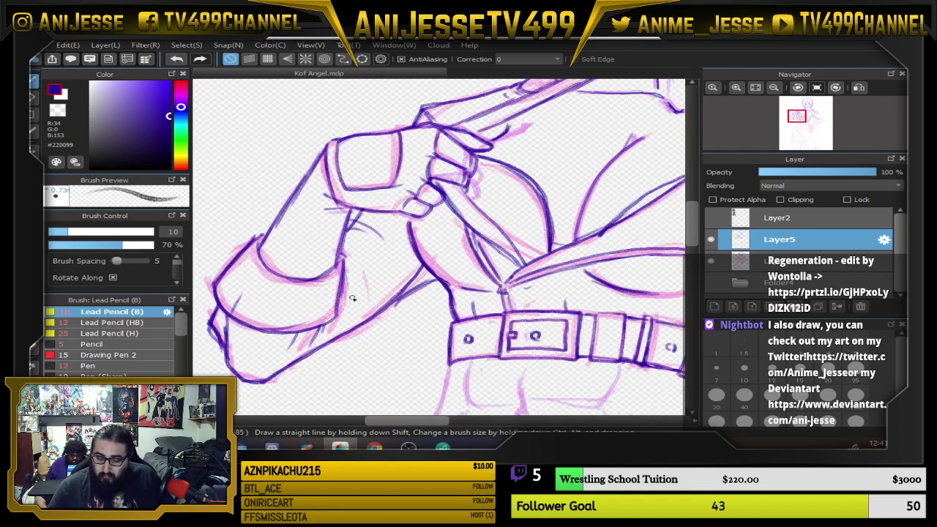
pyautogui.hotkey('ctrl', 'z')
pyautogui.hotkey('ctrl', 'z')
pyautogui.press('e')
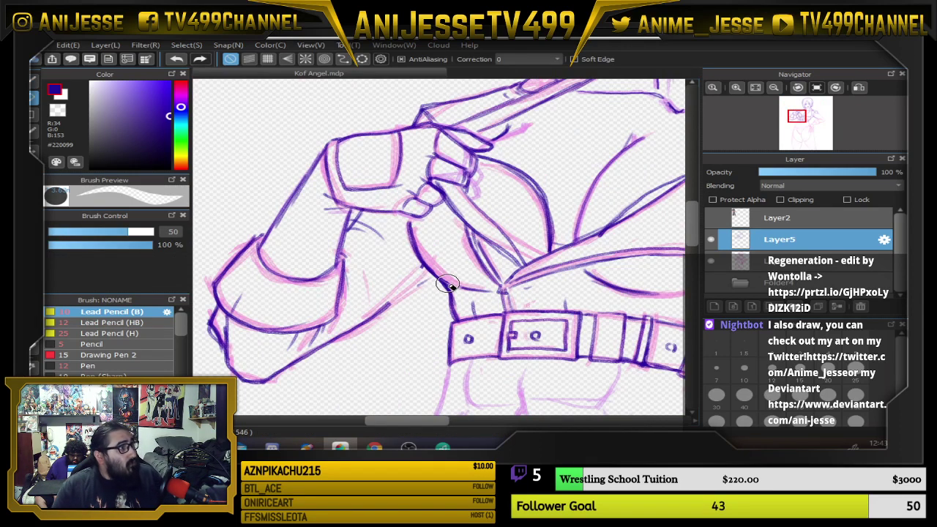
pyautogui.press('b')
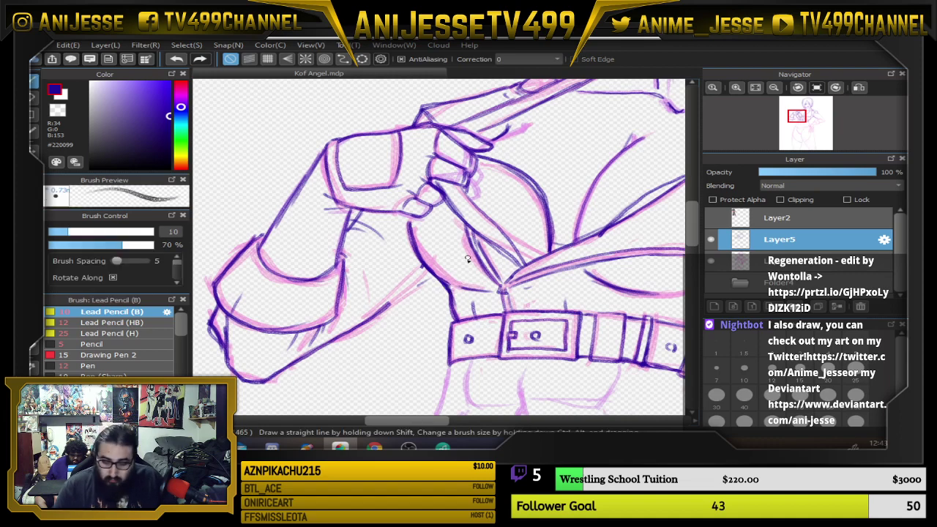
pyautogui.moveTo(381, 312); pyautogui.dragTo(434, 271)
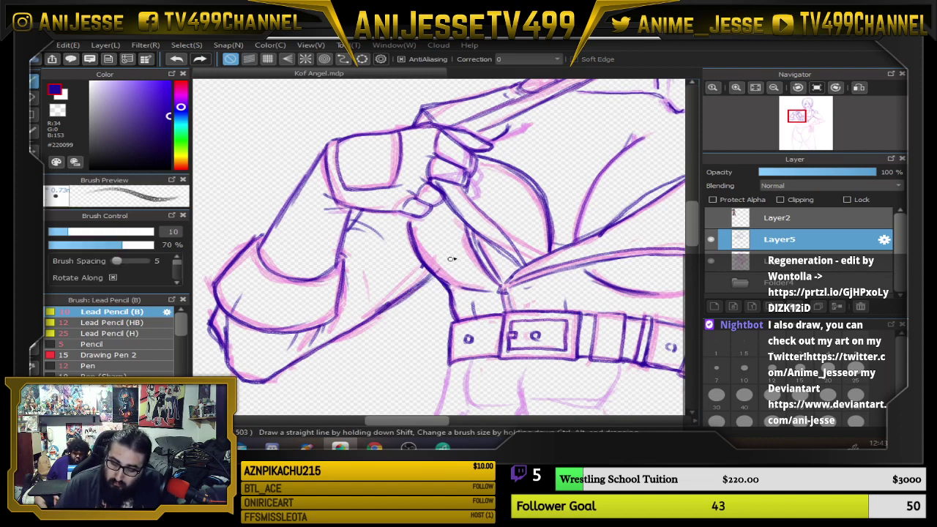
# Ink zigzag fold creases on the raised sleeve between cuff and chest, plus a smaller pair of creases beneath the cuff
pyautogui.scroll(-2, 500, 256)
pyautogui.moveTo(497, 256); pyautogui.dragTo(356, 271)
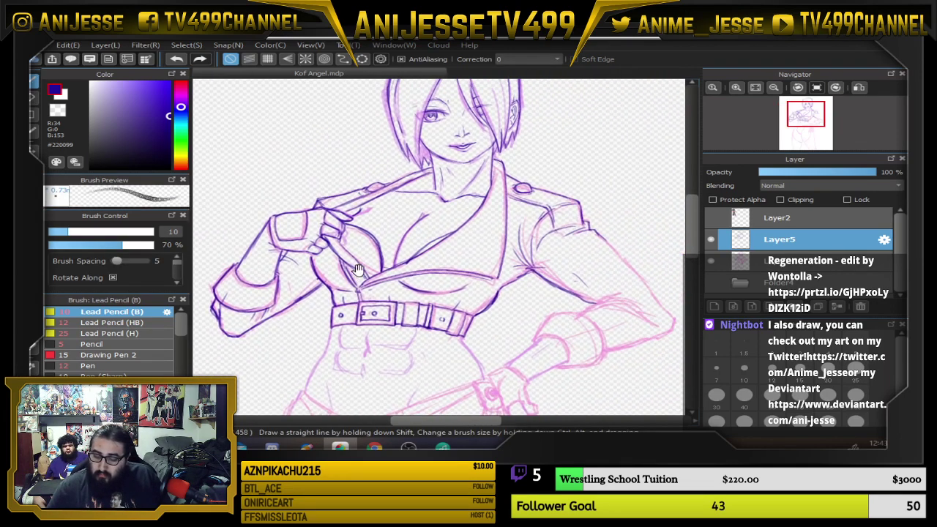
pyautogui.scroll(3, 318, 276)
pyautogui.moveTo(252, 311); pyautogui.dragTo(304, 262)
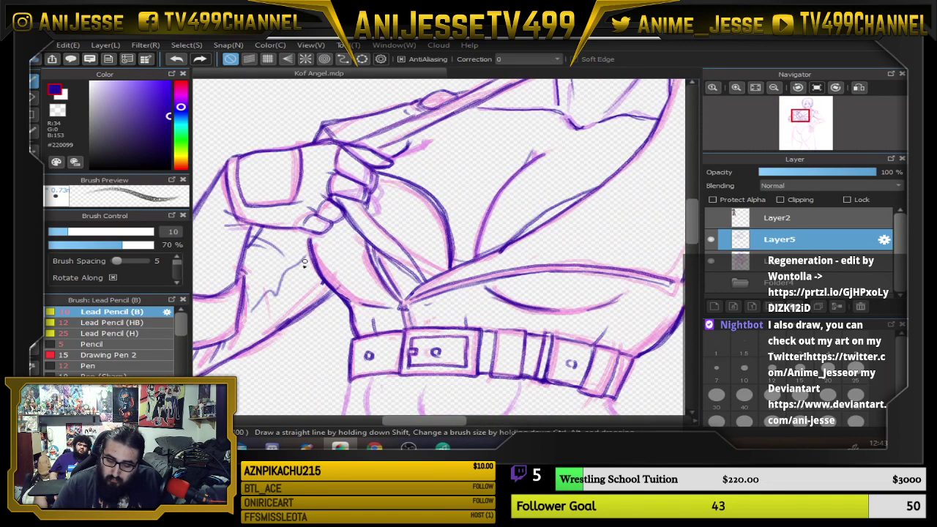
pyautogui.moveTo(268, 310); pyautogui.dragTo(324, 255)
pyautogui.moveTo(282, 325); pyautogui.dragTo(421, 255)
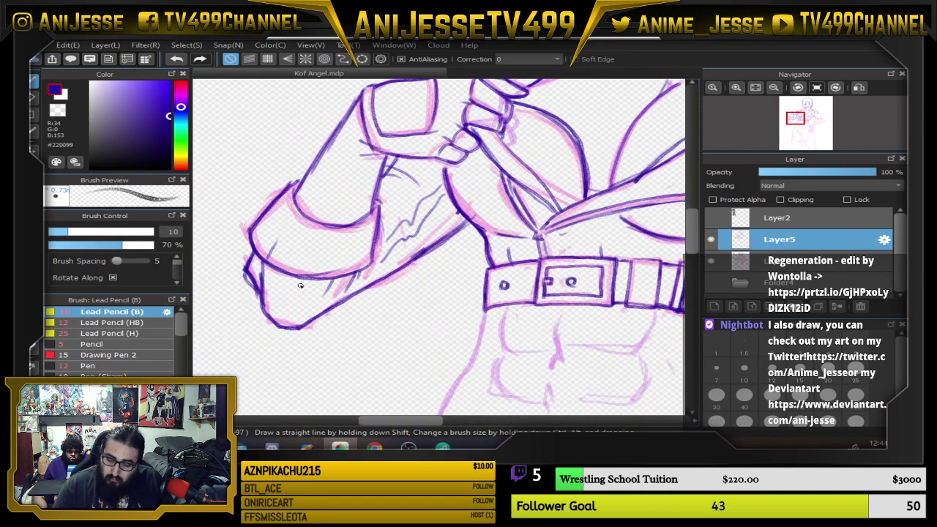
pyautogui.moveTo(284, 278); pyautogui.dragTo(278, 323)
pyautogui.moveTo(290, 291); pyautogui.dragTo(282, 320)
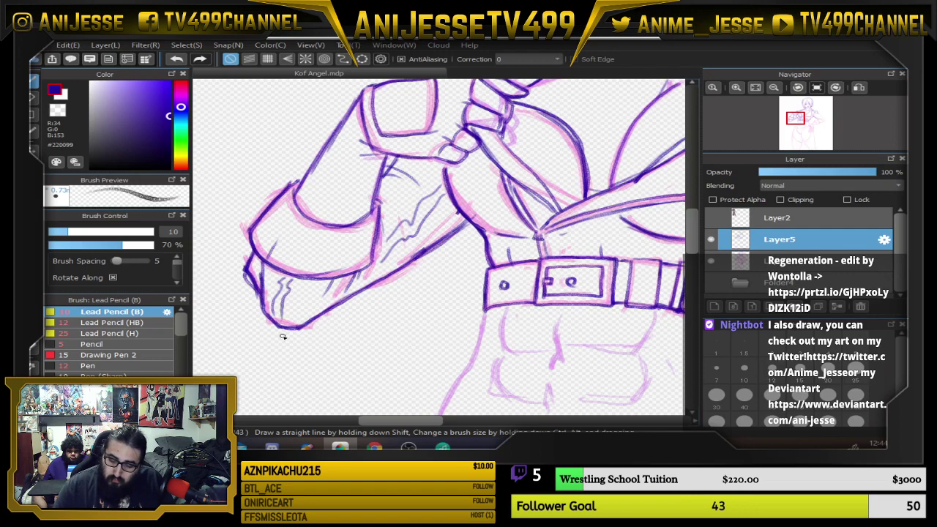
# Ink small zigzag fold creases on the top beneath the bust and on the jacket below the epaulette of the other shoulder
pyautogui.scroll(-3, 282, 335)
pyautogui.moveTo(344, 280); pyautogui.dragTo(256, 320)
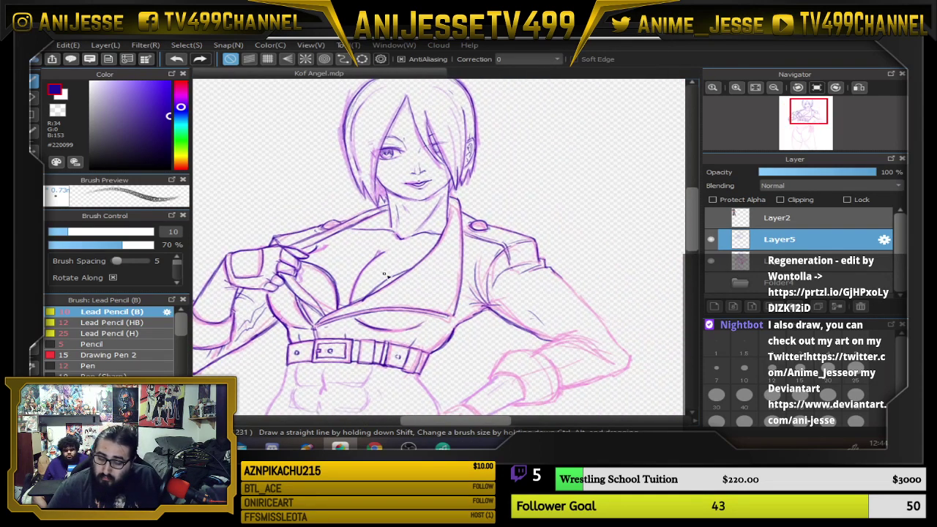
pyautogui.scroll(2, 381, 303)
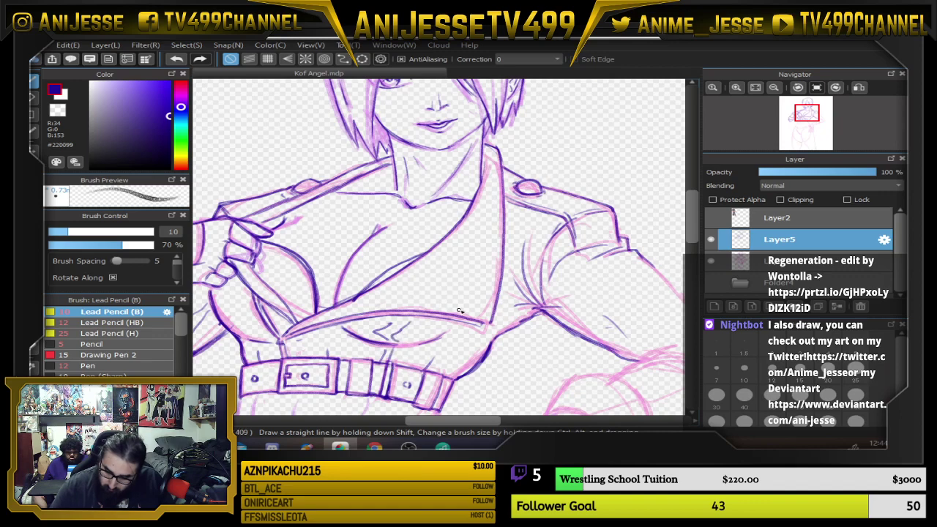
pyautogui.moveTo(583, 303); pyautogui.dragTo(530, 320)
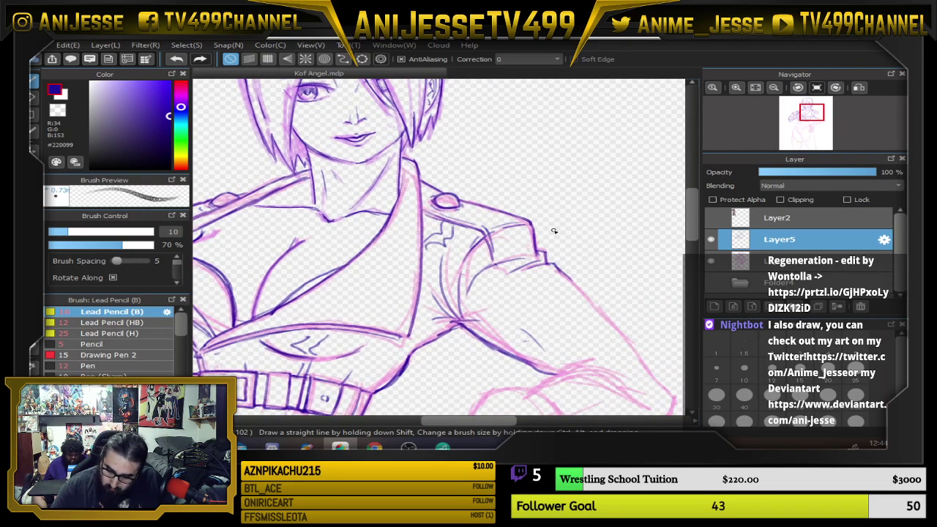
pyautogui.scroll(-3, 535, 236)
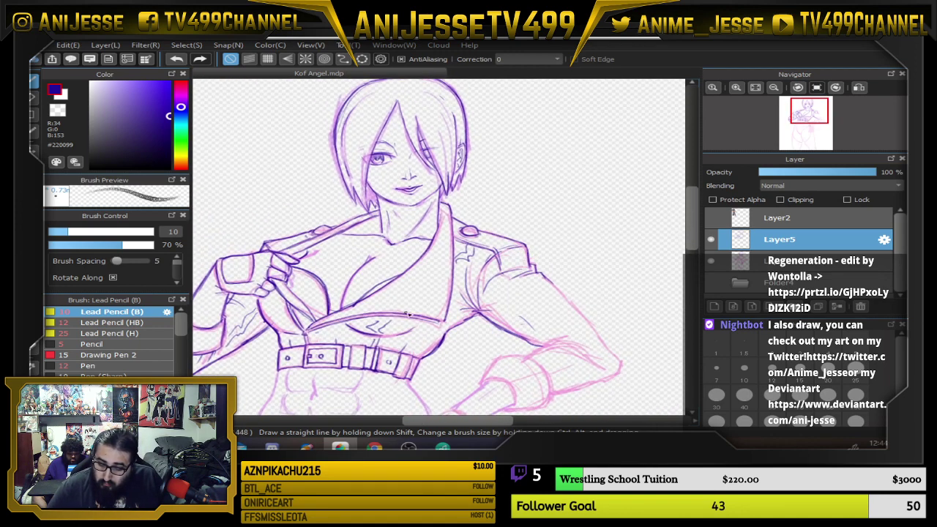
pyautogui.scroll(2, 265, 338)
pyautogui.scroll(-2, 288, 314)
pyautogui.moveTo(395, 267); pyautogui.dragTo(364, 295)
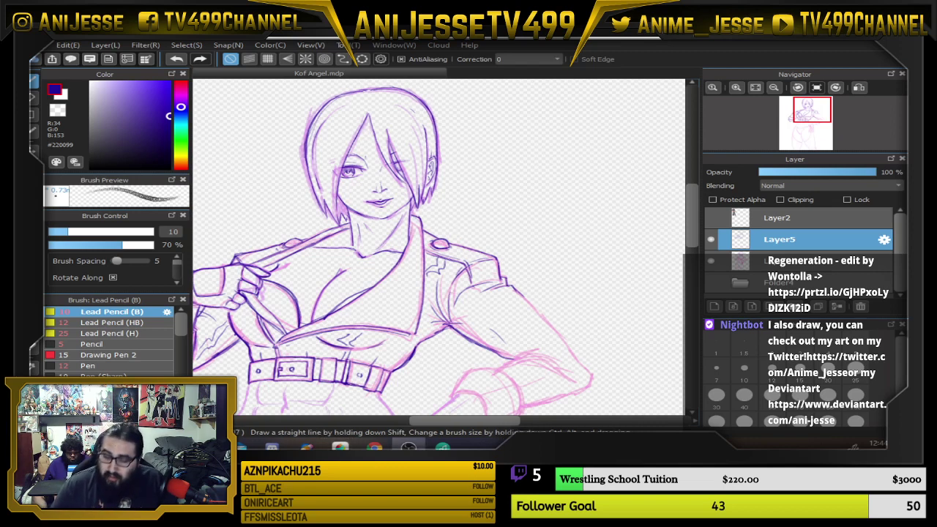
# Ink the two side lines of the back of the hand resting on the hip
pyautogui.moveTo(471, 362); pyautogui.dragTo(469, 209)
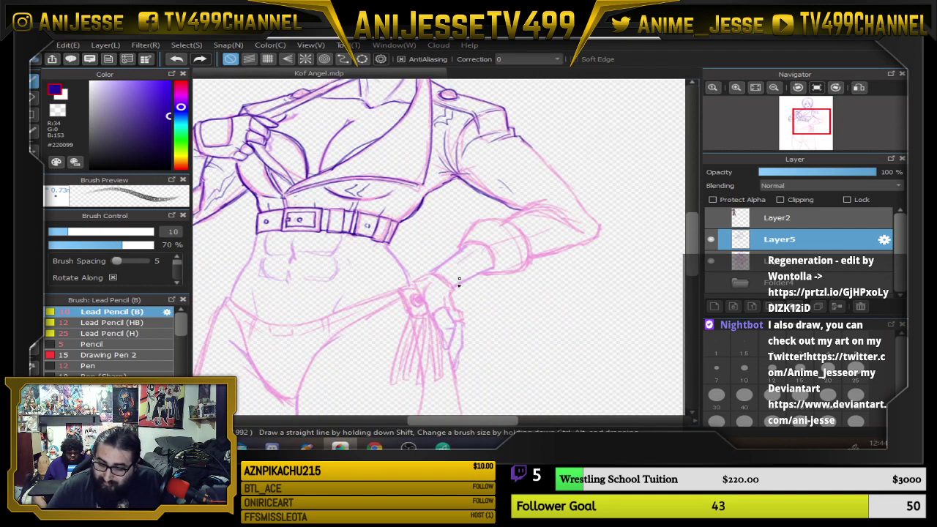
pyautogui.scroll(3, 457, 300)
pyautogui.scroll(3, 445, 309)
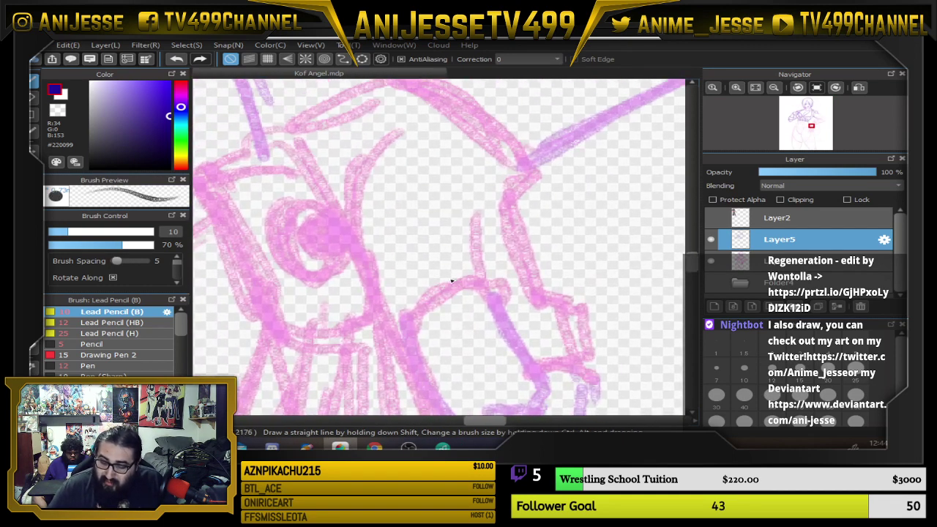
pyautogui.moveTo(382, 142); pyautogui.dragTo(355, 237)
pyautogui.moveTo(560, 291)
pyautogui.mouseDown()
pyautogui.moveTo(547, 239)
pyautogui.moveTo(539, 300)
pyautogui.mouseUp()
pyautogui.moveTo(487, 196)
pyautogui.mouseDown()
pyautogui.moveTo(482, 233)
pyautogui.moveTo(481, 293)
pyautogui.mouseUp()
# Ink the hip hand's long finger with both sides of its upper segment and the rounded lower segment
pyautogui.scroll(-3, 510, 356)
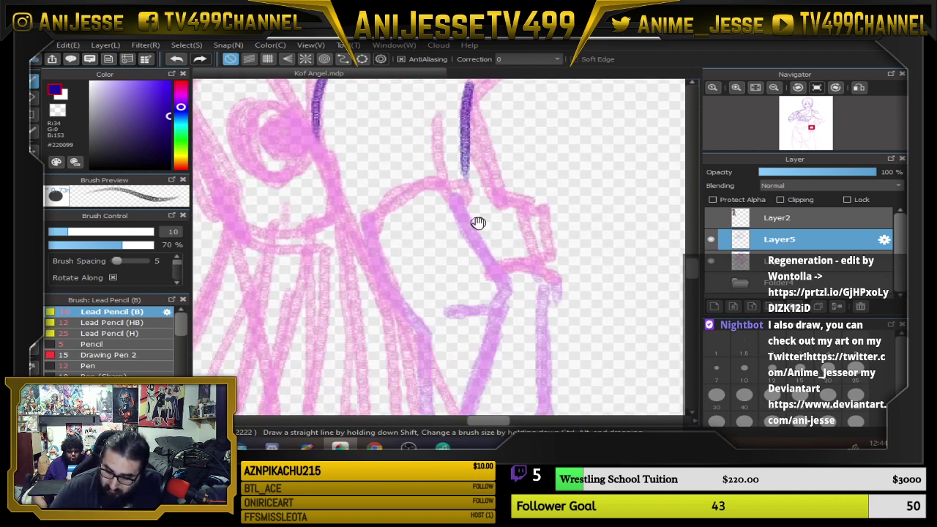
pyautogui.moveTo(468, 217)
pyautogui.mouseDown()
pyautogui.moveTo(497, 286)
pyautogui.moveTo(477, 302)
pyautogui.mouseUp()
pyautogui.moveTo(368, 239)
pyautogui.mouseDown()
pyautogui.moveTo(399, 311)
pyautogui.moveTo(421, 324)
pyautogui.mouseUp()
pyautogui.moveTo(473, 351); pyautogui.dragTo(491, 285)
pyautogui.moveTo(440, 265)
pyautogui.mouseDown()
pyautogui.moveTo(430, 319)
pyautogui.moveTo(460, 357)
pyautogui.moveTo(482, 315)
pyautogui.moveTo(468, 356)
pyautogui.moveTo(484, 344)
pyautogui.moveTo(499, 271)
pyautogui.moveTo(522, 241)
pyautogui.moveTo(497, 273)
pyautogui.moveTo(518, 233)
pyautogui.moveTo(493, 166)
pyautogui.moveTo(466, 243)
pyautogui.moveTo(469, 356)
pyautogui.mouseUp()
# Undo the curve across the finger's middle joint and re-ink the joint with a shorter crease line
pyautogui.hotkey('ctrl', 'z')
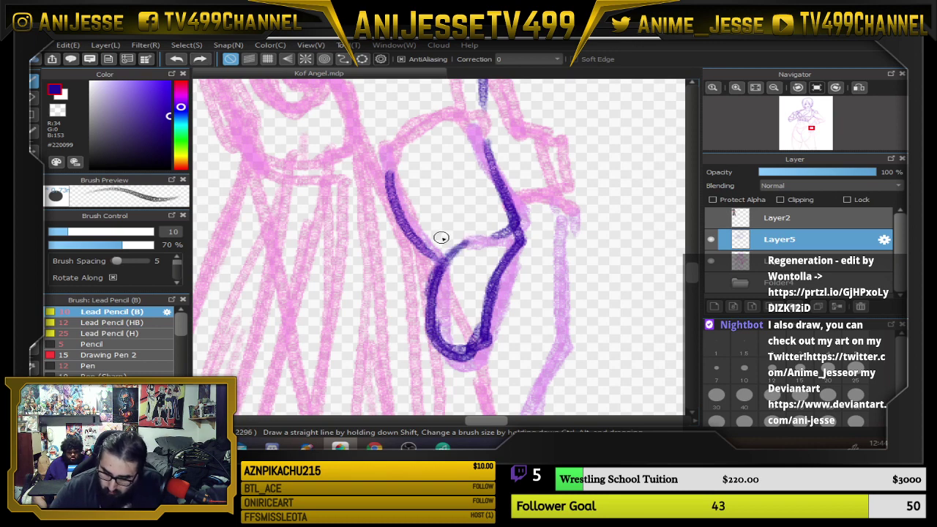
pyautogui.hotkey('ctrl', 'z')
pyautogui.moveTo(448, 255); pyautogui.dragTo(433, 296)
pyautogui.moveTo(476, 244)
pyautogui.mouseDown()
pyautogui.moveTo(518, 242)
pyautogui.moveTo(505, 196)
pyautogui.mouseUp()
pyautogui.scroll(3, 532, 199)
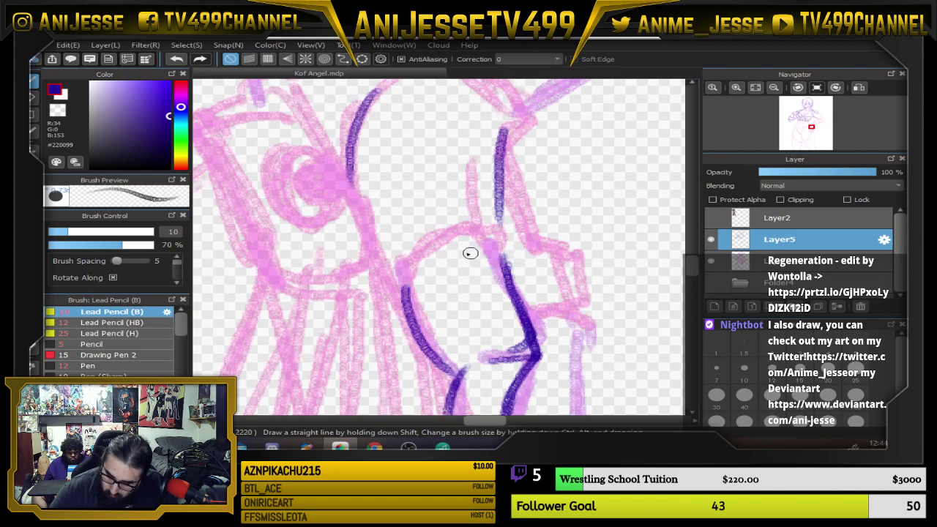
# Ink the hip hand's inner edge down to the finger and the knuckle arc across the finger's base
pyautogui.moveTo(410, 322); pyautogui.dragTo(385, 269)
pyautogui.moveTo(359, 212); pyautogui.dragTo(407, 317)
pyautogui.moveTo(377, 235); pyautogui.dragTo(411, 315)
pyautogui.moveTo(399, 288)
pyautogui.mouseDown()
pyautogui.moveTo(471, 235)
pyautogui.moveTo(487, 243)
pyautogui.moveTo(508, 276)
pyautogui.mouseUp()
pyautogui.moveTo(491, 234); pyautogui.dragTo(506, 251)
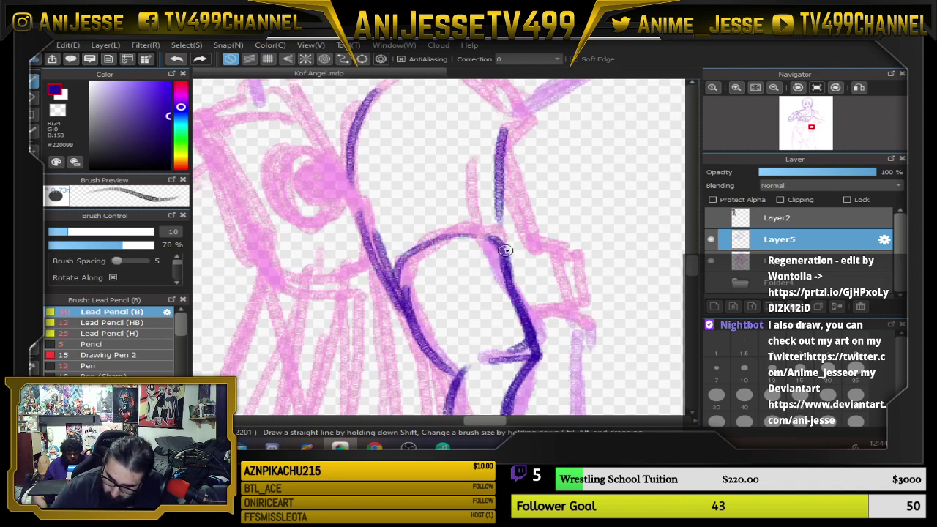
# Try to ink the two long outer contours of the hip hand from the wrist corner down to the short outer finger
pyautogui.moveTo(535, 194); pyautogui.dragTo(532, 189)
pyautogui.moveTo(511, 153); pyautogui.dragTo(530, 242)
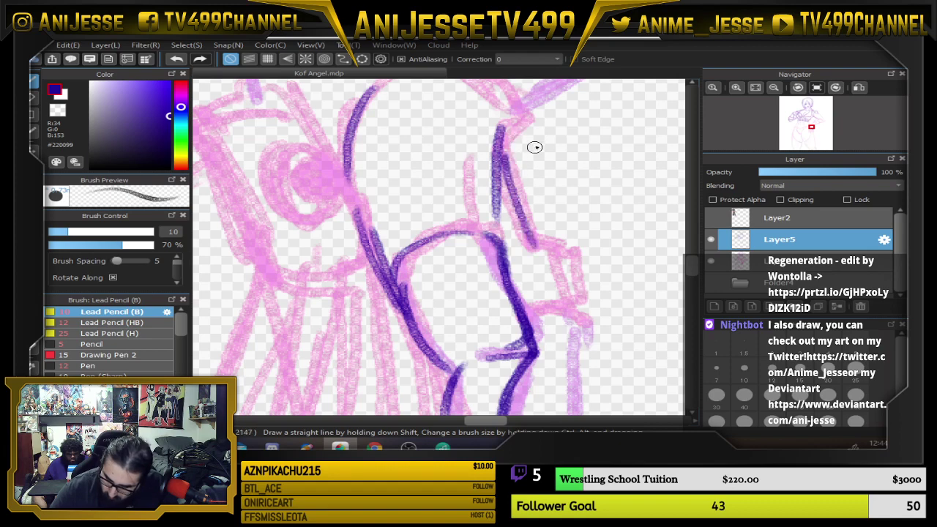
pyautogui.moveTo(532, 133); pyautogui.dragTo(563, 233)
pyautogui.moveTo(543, 156); pyautogui.dragTo(565, 242)
pyautogui.moveTo(499, 151); pyautogui.dragTo(525, 111)
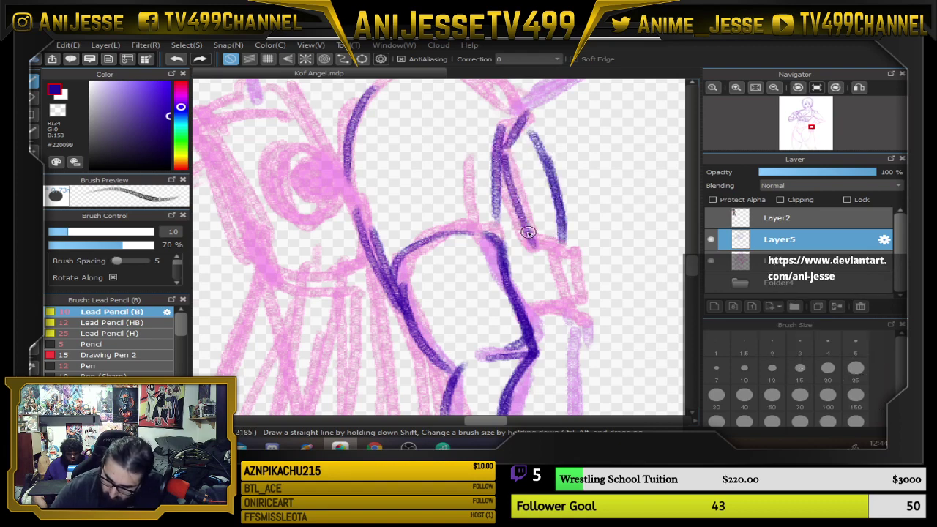
# Ink the short angular outer fingertip with its underside, and the curved wrist edge above the back of the hip hand
pyautogui.moveTo(522, 234)
pyautogui.mouseDown()
pyautogui.moveTo(567, 242)
pyautogui.moveTo(588, 291)
pyautogui.moveTo(550, 240)
pyautogui.mouseUp()
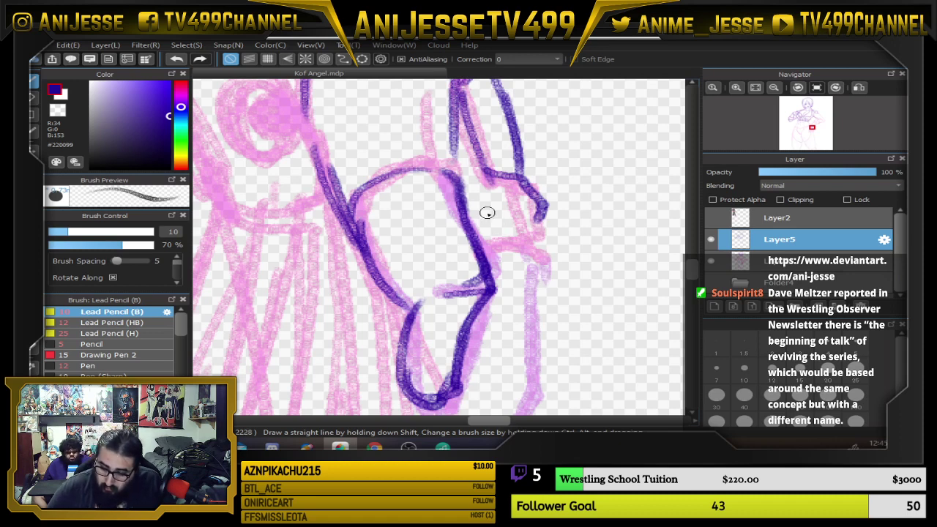
pyautogui.moveTo(470, 222)
pyautogui.mouseDown()
pyautogui.moveTo(512, 209)
pyautogui.moveTo(533, 233)
pyautogui.moveTo(509, 212)
pyautogui.moveTo(545, 206)
pyautogui.moveTo(537, 227)
pyautogui.moveTo(544, 204)
pyautogui.moveTo(531, 185)
pyautogui.moveTo(567, 327)
pyautogui.mouseUp()
pyautogui.moveTo(566, 243); pyautogui.dragTo(583, 341)
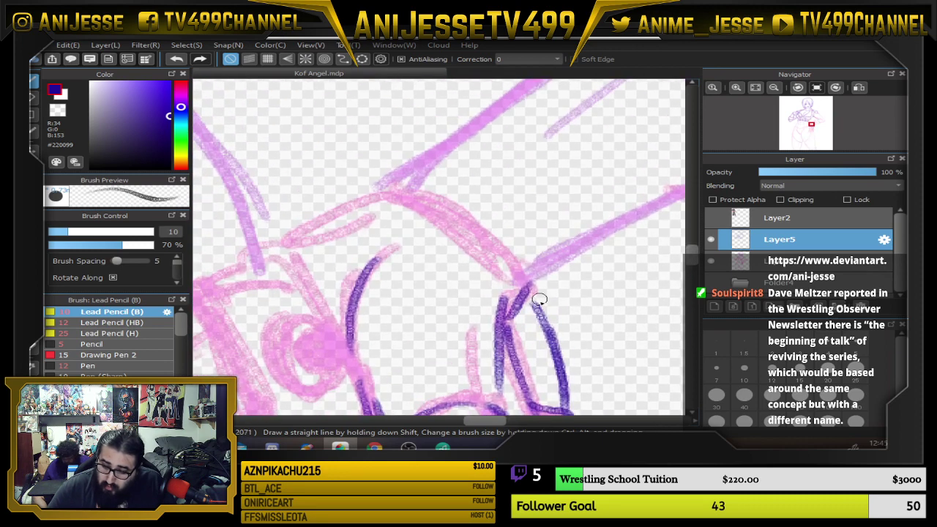
pyautogui.moveTo(564, 409)
pyautogui.mouseDown()
pyautogui.moveTo(512, 314)
pyautogui.moveTo(541, 300)
pyautogui.moveTo(541, 288)
pyautogui.moveTo(444, 207)
pyautogui.moveTo(386, 193)
pyautogui.moveTo(399, 197)
pyautogui.moveTo(338, 209)
pyautogui.moveTo(289, 249)
pyautogui.mouseUp()
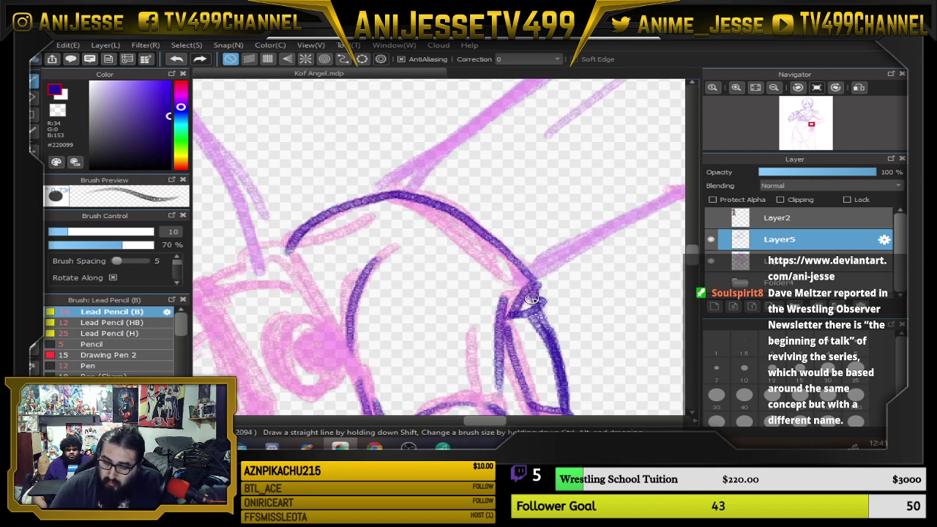
pyautogui.moveTo(503, 322)
pyautogui.mouseDown()
pyautogui.moveTo(532, 284)
pyautogui.moveTo(525, 294)
pyautogui.mouseUp()
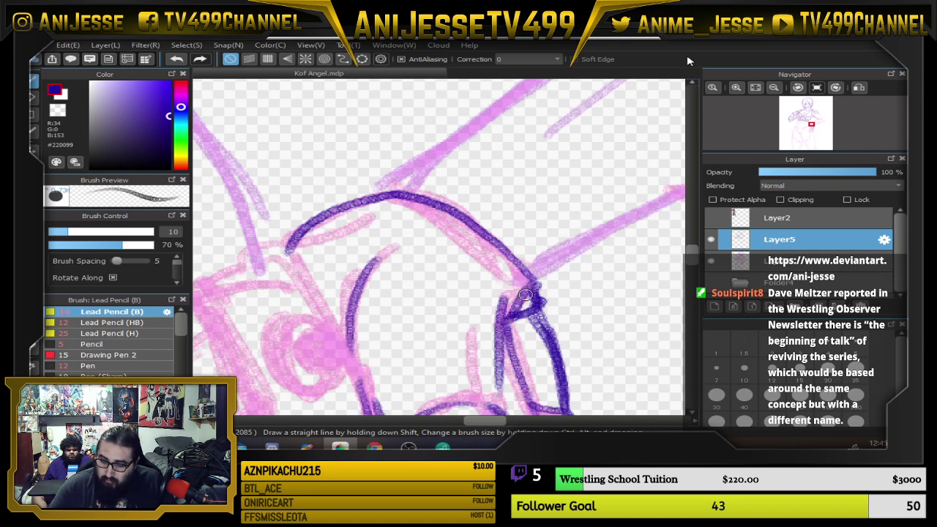
# Erase the long outer contour strokes between the wrist corner and the short outer fingertip of the hip hand
pyautogui.scroll(-2, 490, 231)
pyautogui.moveTo(515, 297)
pyautogui.mouseDown()
pyautogui.moveTo(481, 237)
pyautogui.moveTo(485, 278)
pyautogui.mouseUp()
pyautogui.scroll(2, 485, 278)
pyautogui.press('e')
pyautogui.moveTo(470, 213)
pyautogui.mouseDown()
pyautogui.moveTo(462, 202)
pyautogui.moveTo(469, 255)
pyautogui.moveTo(504, 240)
pyautogui.mouseUp()
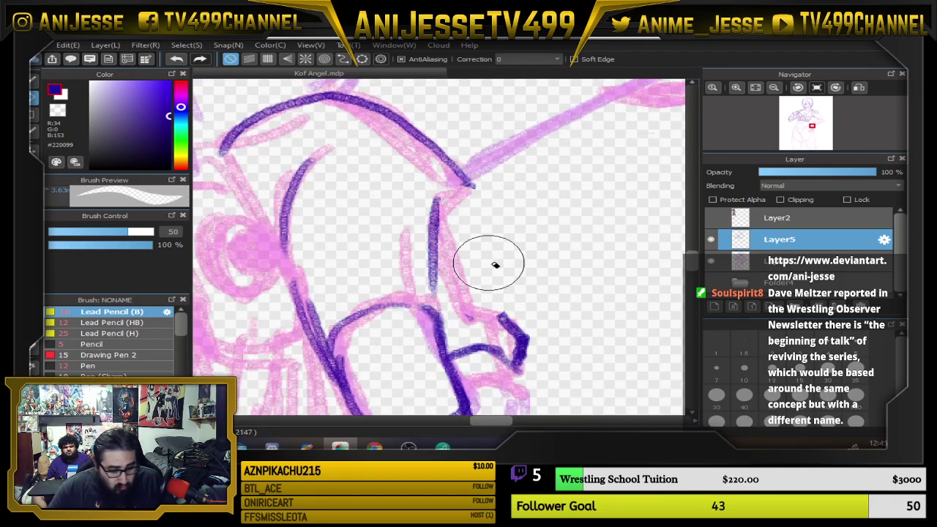
pyautogui.press('v')
pyautogui.press('b')
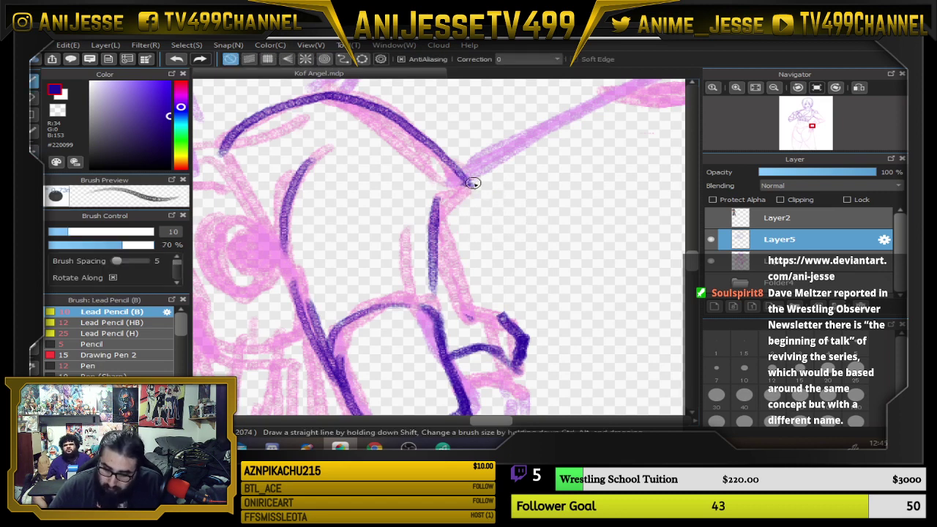
# Ink the thick outer contour of the hip hand from the wrist corner down to the short outer fingertip
pyautogui.moveTo(473, 183)
pyautogui.mouseDown()
pyautogui.moveTo(461, 213)
pyautogui.moveTo(485, 273)
pyautogui.mouseUp()
pyautogui.moveTo(463, 208); pyautogui.dragTo(496, 306)
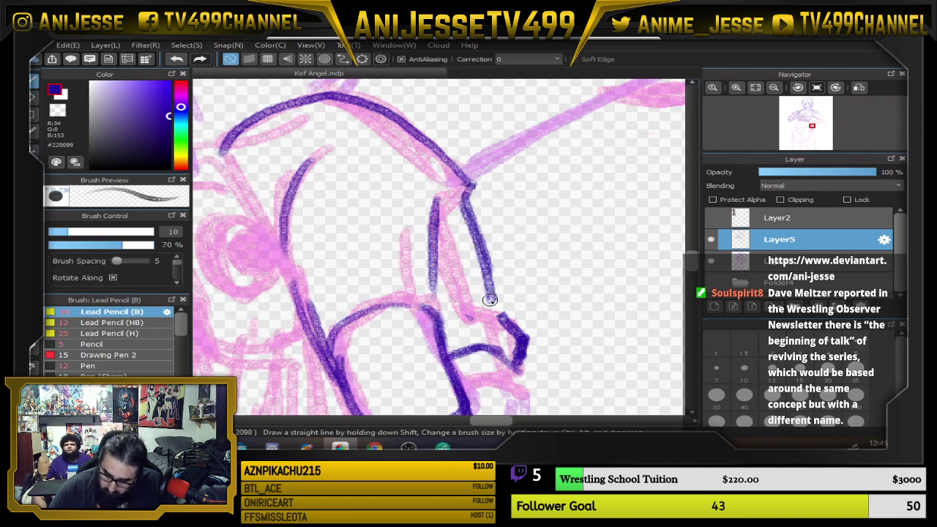
pyautogui.moveTo(483, 274)
pyautogui.mouseDown()
pyautogui.moveTo(516, 355)
pyautogui.moveTo(468, 191)
pyautogui.mouseUp()
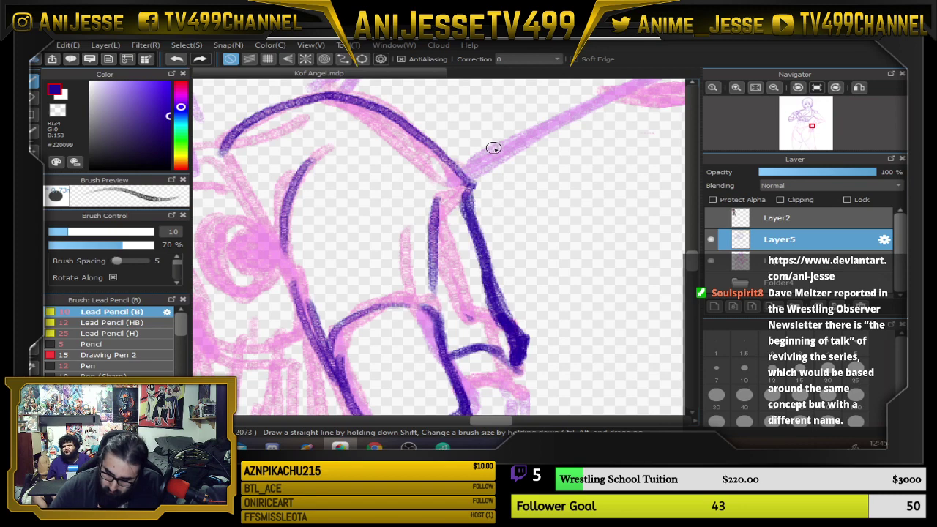
# Ink the rear finger's long outer edge below the short fingertip, angling inward to its tip, with a small curve for its inner side
pyautogui.scroll(-4, 468, 192)
pyautogui.scroll(5, 480, 212)
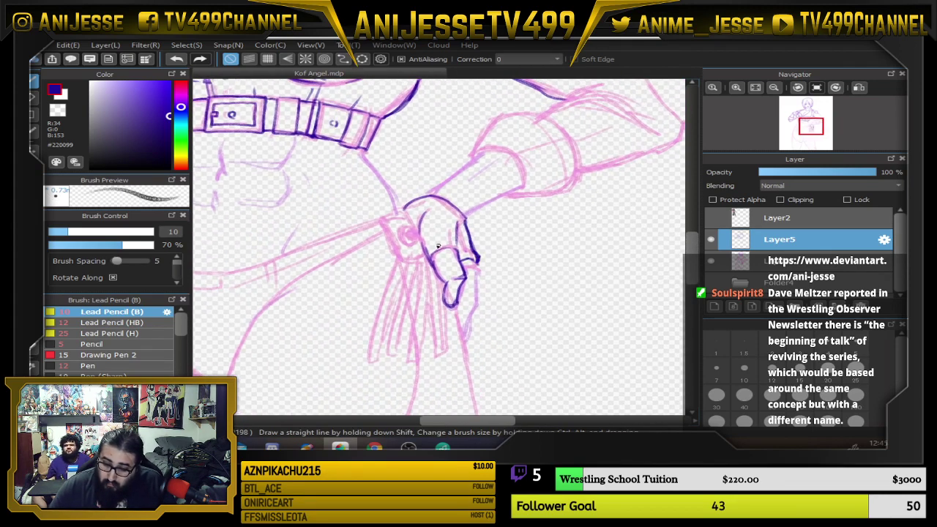
pyautogui.moveTo(372, 173); pyautogui.dragTo(329, 117)
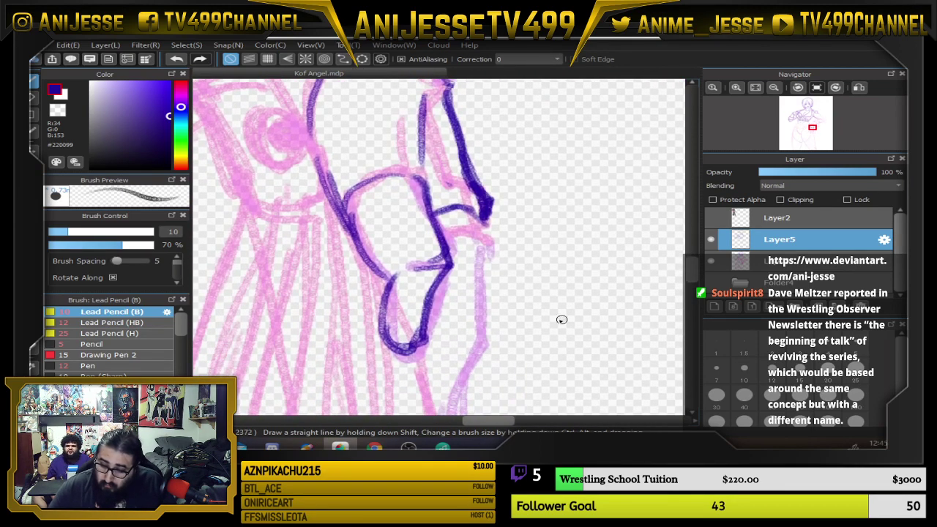
pyautogui.moveTo(478, 218); pyautogui.dragTo(484, 328)
pyautogui.moveTo(494, 358); pyautogui.dragTo(513, 293)
pyautogui.moveTo(444, 312); pyautogui.dragTo(469, 275)
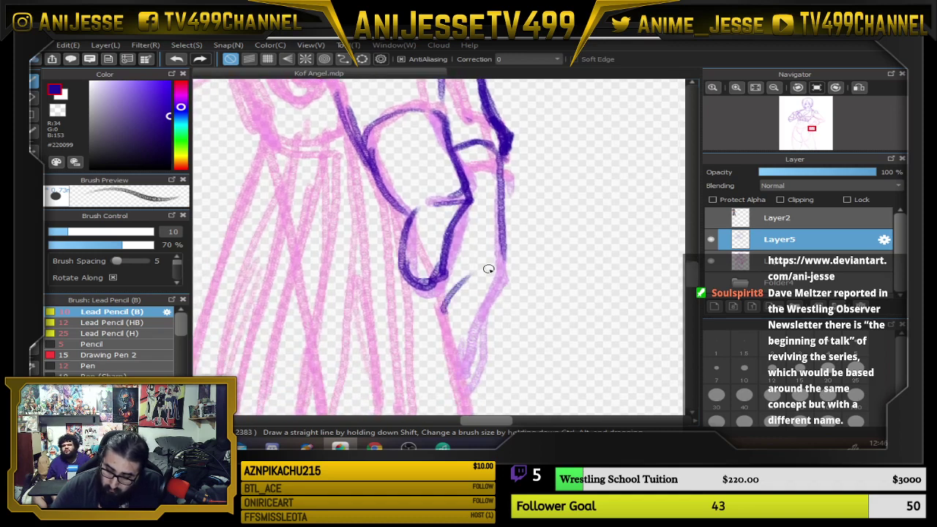
pyautogui.moveTo(502, 184)
pyautogui.mouseDown()
pyautogui.moveTo(508, 253)
pyautogui.moveTo(481, 320)
pyautogui.mouseUp()
pyautogui.moveTo(498, 272)
pyautogui.mouseDown()
pyautogui.moveTo(479, 339)
pyautogui.moveTo(458, 366)
pyautogui.mouseUp()
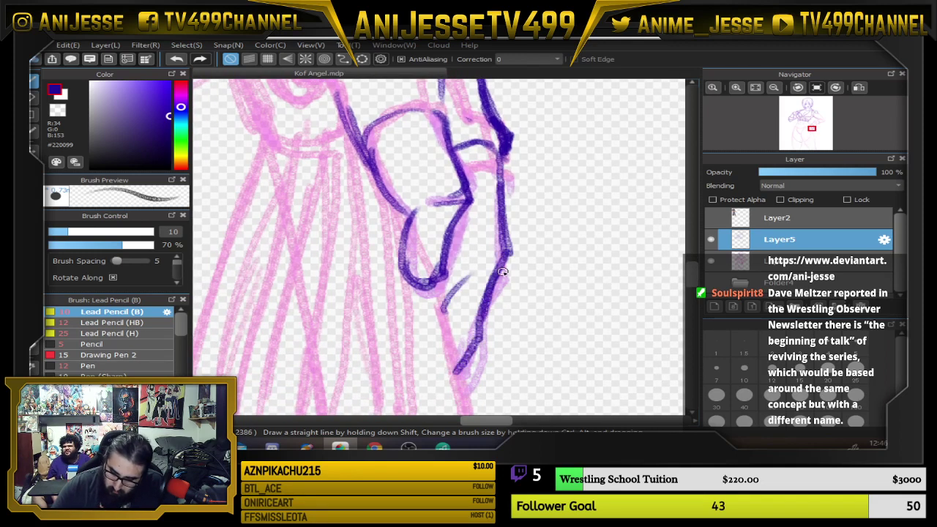
# Rework the rear finger's lower end into a shorter, closed tip beside the front finger
pyautogui.scroll(-3, 519, 234)
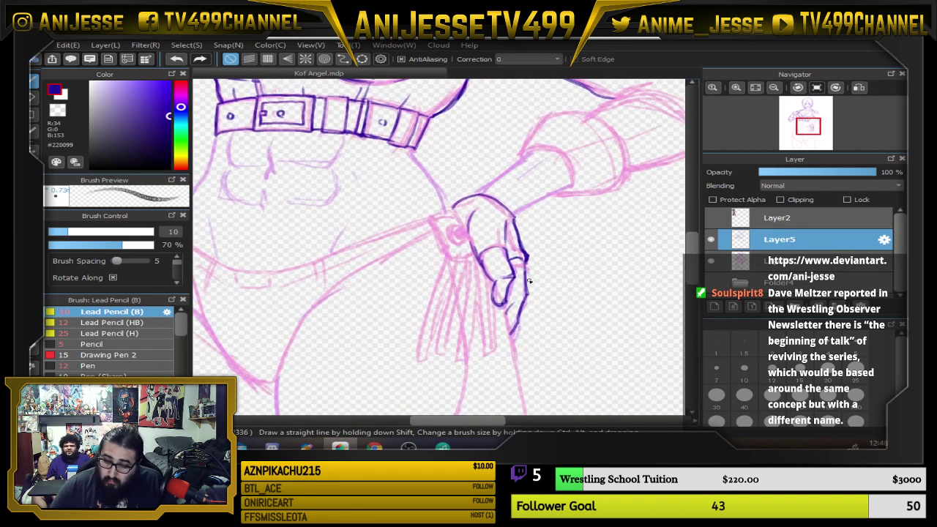
pyautogui.scroll(2, 519, 279)
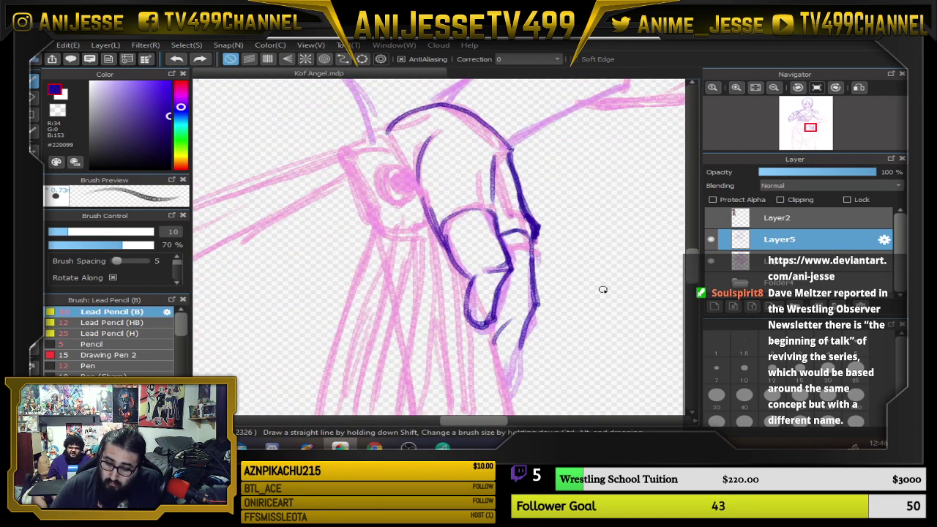
pyautogui.moveTo(532, 242)
pyautogui.mouseDown()
pyautogui.moveTo(530, 295)
pyautogui.moveTo(509, 334)
pyautogui.moveTo(533, 284)
pyautogui.moveTo(532, 220)
pyautogui.moveTo(492, 189)
pyautogui.moveTo(502, 169)
pyautogui.mouseUp()
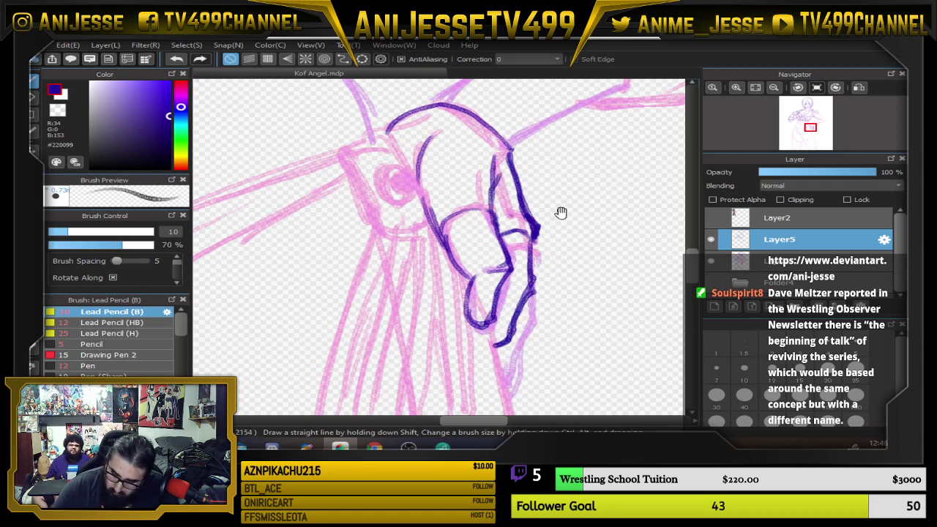
# Ink both sides of the bare wrist from the hip hand up to the sleeve cuff opening
pyautogui.moveTo(560, 214); pyautogui.dragTo(556, 247)
pyautogui.moveTo(498, 394); pyautogui.dragTo(512, 372)
pyautogui.scroll(2, 471, 253)
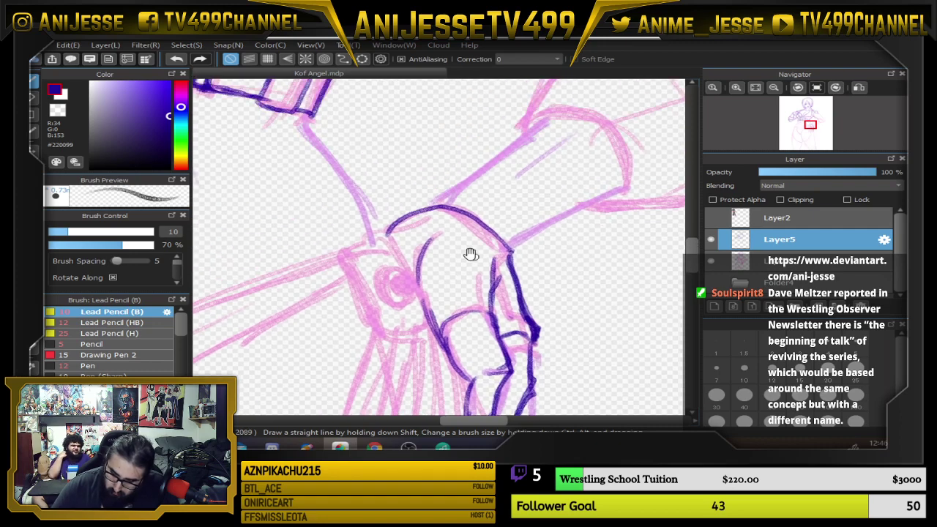
pyautogui.scroll(-4, 450, 202)
pyautogui.moveTo(489, 225); pyautogui.dragTo(500, 273)
pyautogui.scroll(2, 489, 276)
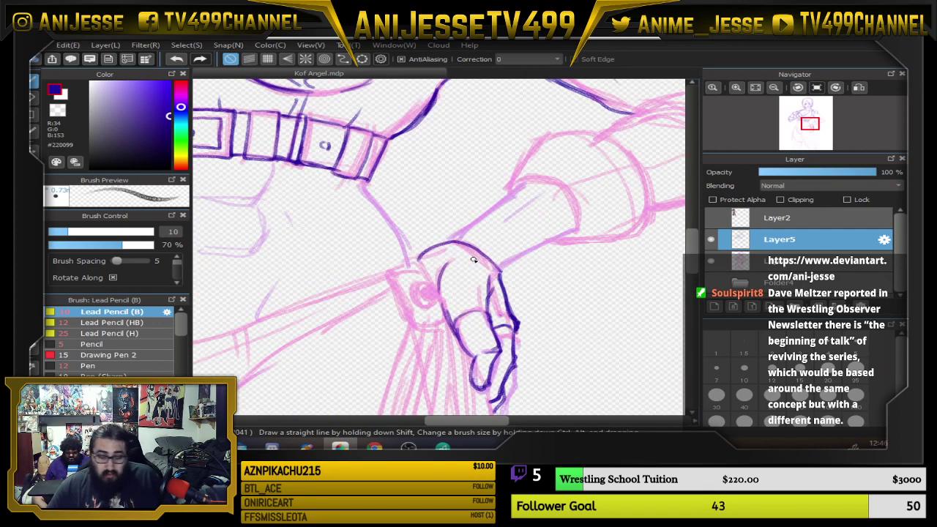
pyautogui.press('Left')
pyautogui.press('Left')
pyautogui.press('Left')
pyautogui.press('Left')
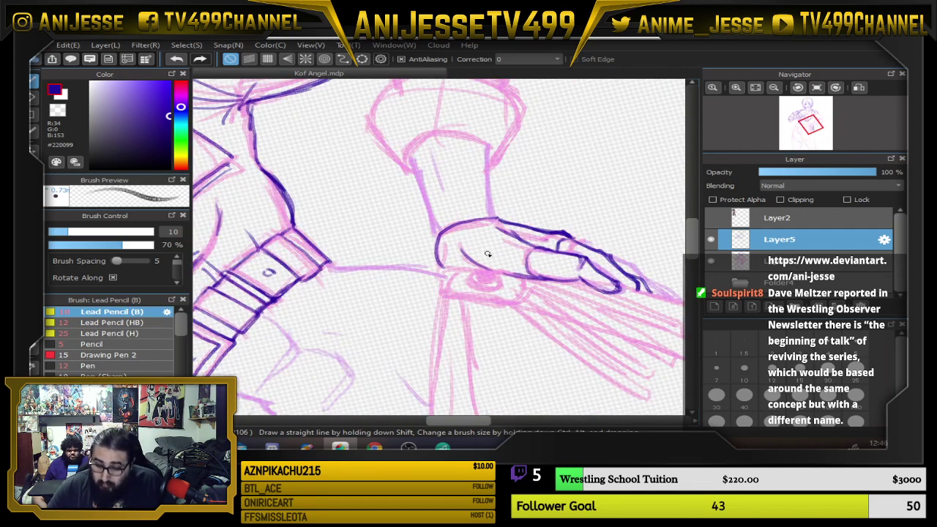
pyautogui.moveTo(411, 158); pyautogui.dragTo(439, 234)
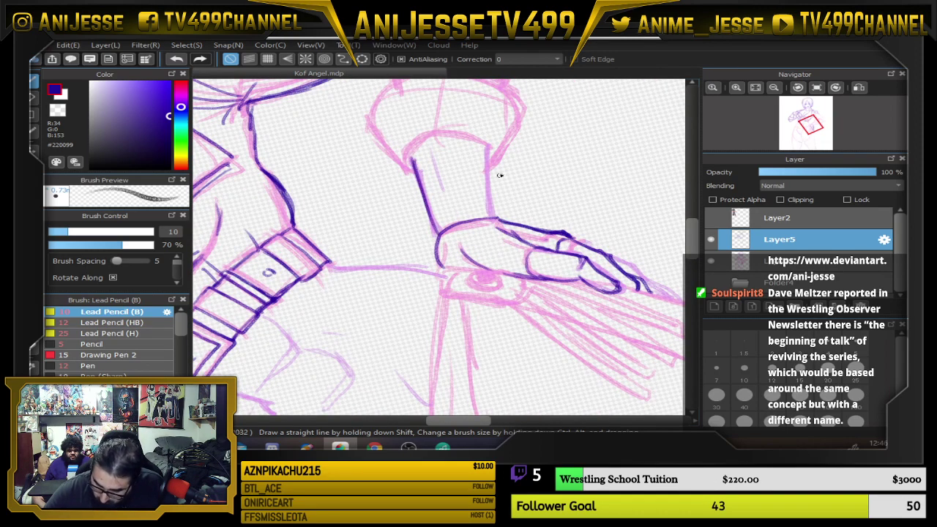
pyautogui.moveTo(487, 146)
pyautogui.mouseDown()
pyautogui.moveTo(492, 218)
pyautogui.moveTo(358, 278)
pyautogui.moveTo(366, 352)
pyautogui.mouseUp()
# Ink the curved cuff opening around the wrist and the short crease line running down inside the forearm
pyautogui.scroll(2, 505, 198)
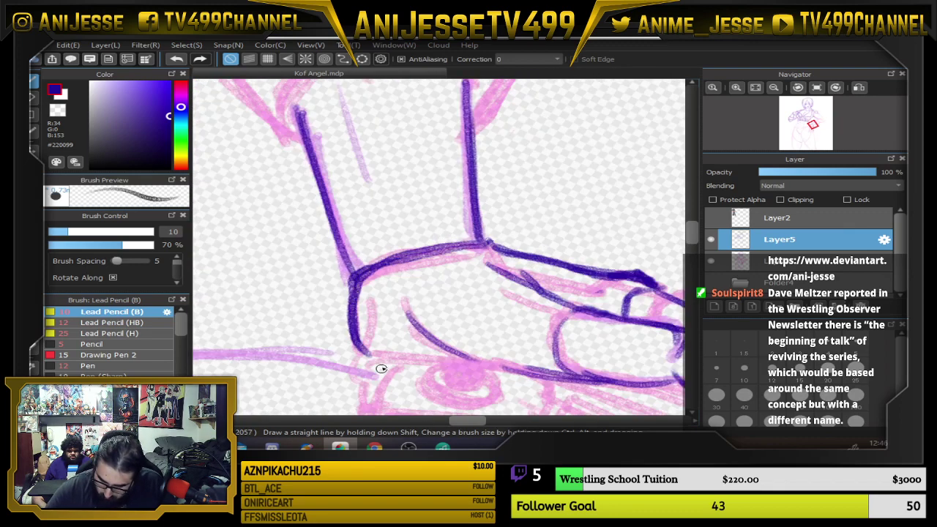
pyautogui.moveTo(442, 191); pyautogui.dragTo(483, 319)
pyautogui.moveTo(338, 236)
pyautogui.mouseDown()
pyautogui.moveTo(366, 195)
pyautogui.moveTo(502, 188)
pyautogui.moveTo(476, 185)
pyautogui.moveTo(344, 222)
pyautogui.moveTo(401, 296)
pyautogui.mouseUp()
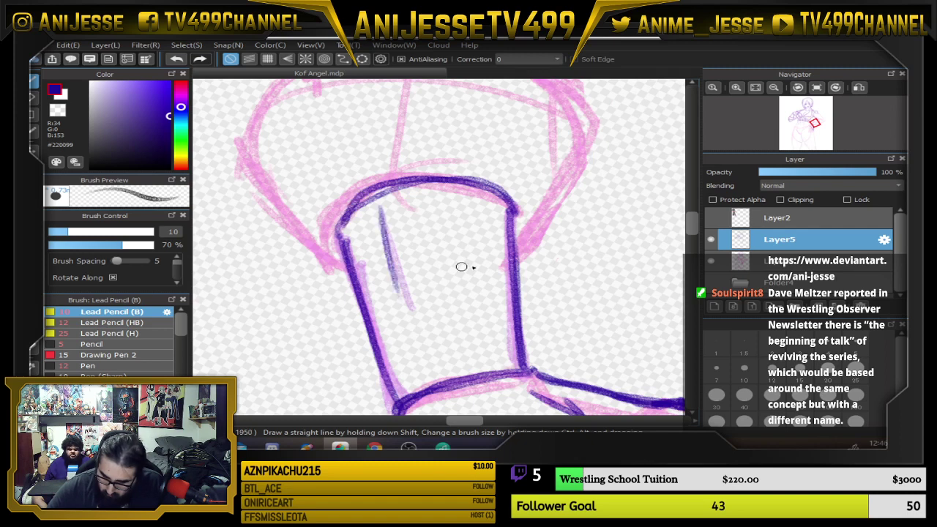
# Ink the wide outer arc of the rolled cuff and both of its sides down to the wrist opening
pyautogui.scroll(3, 464, 265)
pyautogui.moveTo(551, 364)
pyautogui.mouseDown()
pyautogui.moveTo(597, 269)
pyautogui.moveTo(606, 222)
pyautogui.moveTo(498, 163)
pyautogui.moveTo(318, 182)
pyautogui.moveTo(274, 230)
pyautogui.mouseUp()
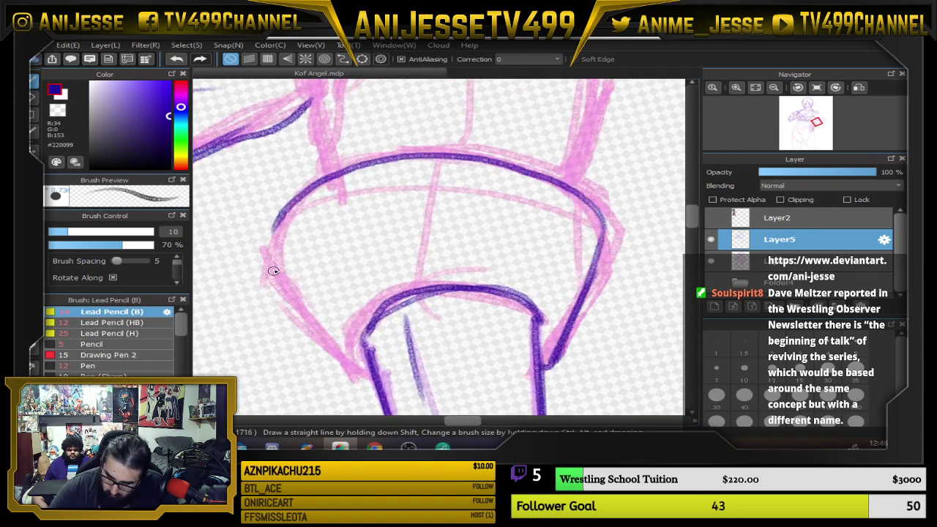
pyautogui.moveTo(272, 263); pyautogui.dragTo(329, 341)
pyautogui.moveTo(271, 244); pyautogui.dragTo(364, 385)
pyautogui.moveTo(321, 325)
pyautogui.mouseDown()
pyautogui.moveTo(370, 377)
pyautogui.moveTo(293, 290)
pyautogui.moveTo(289, 209)
pyautogui.moveTo(460, 157)
pyautogui.moveTo(591, 215)
pyautogui.moveTo(562, 340)
pyautogui.mouseUp()
# Ink the short sleeve edge linking the cuff's upper rim to the upper arm's underside, and extend the underside line into the elbow fold
pyautogui.press('Up')
pyautogui.scroll(-3, 558, 319)
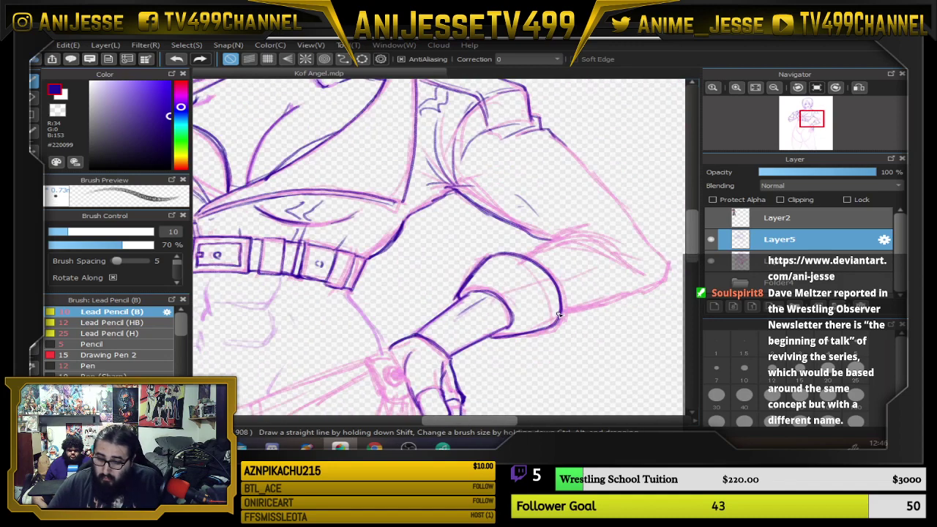
pyautogui.moveTo(551, 285); pyautogui.dragTo(492, 315)
pyautogui.scroll(2, 482, 286)
pyautogui.press('Left')
pyautogui.press('Left')
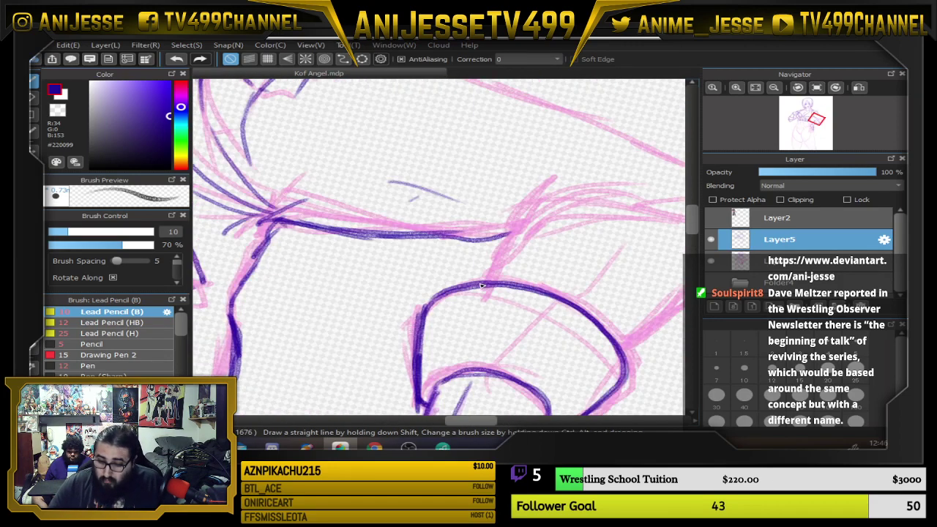
pyautogui.moveTo(482, 282); pyautogui.dragTo(502, 239)
pyautogui.moveTo(498, 240); pyautogui.dragTo(551, 217)
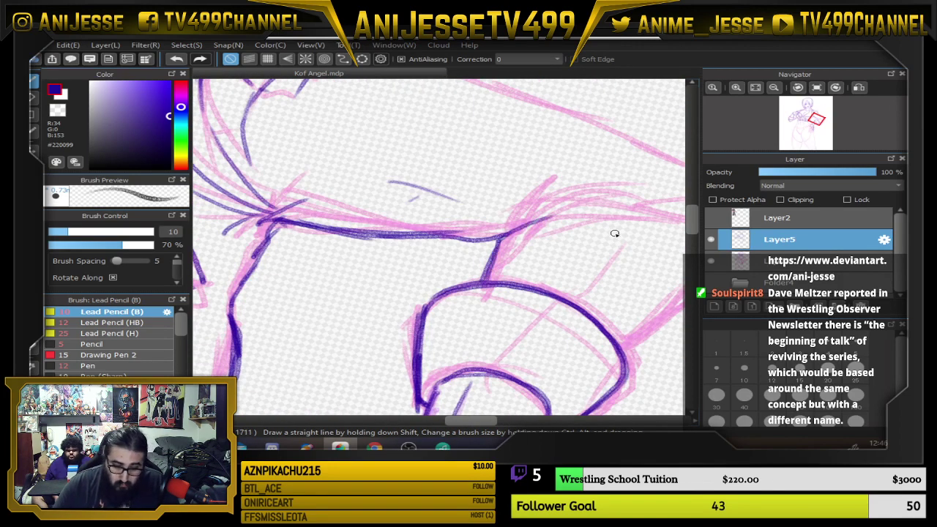
# Ink the flowing fold lines that run from the inner bend of the sleeve toward the elbow
pyautogui.press('Up')
pyautogui.moveTo(661, 324); pyautogui.dragTo(502, 342)
pyautogui.moveTo(414, 291); pyautogui.dragTo(499, 332)
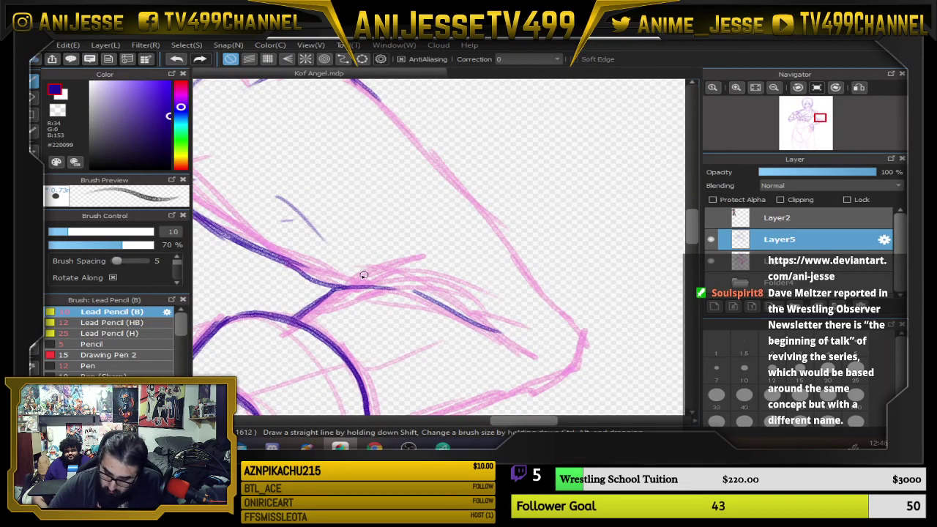
pyautogui.moveTo(338, 283)
pyautogui.mouseDown()
pyautogui.moveTo(433, 273)
pyautogui.moveTo(503, 329)
pyautogui.mouseUp()
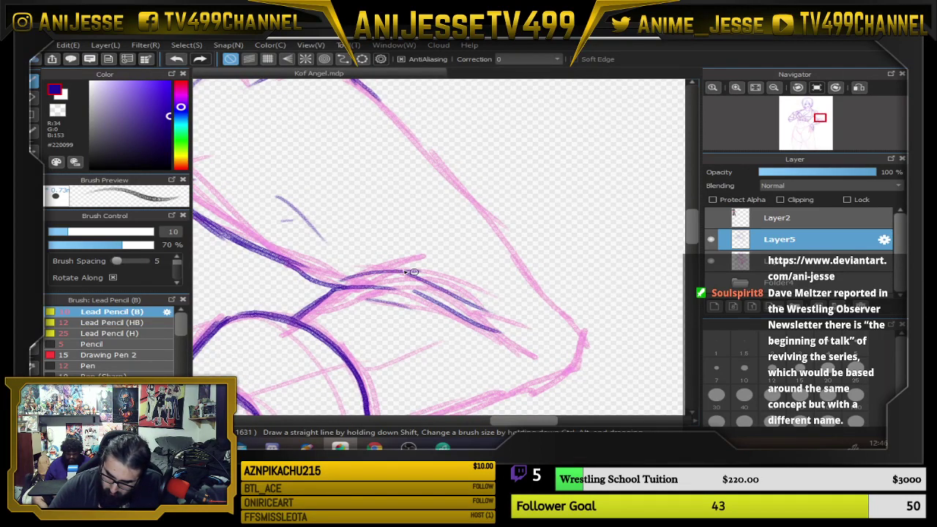
pyautogui.moveTo(333, 289)
pyautogui.mouseDown()
pyautogui.moveTo(415, 264)
pyautogui.moveTo(403, 275)
pyautogui.moveTo(510, 317)
pyautogui.mouseUp()
pyautogui.moveTo(437, 305)
pyautogui.mouseDown()
pyautogui.moveTo(528, 333)
pyautogui.moveTo(579, 359)
pyautogui.moveTo(573, 368)
pyautogui.mouseUp()
# Ink the angular elbow point and the sleeve's lower edge from the cuff out to the elbow
pyautogui.moveTo(573, 368)
pyautogui.mouseDown()
pyautogui.moveTo(575, 331)
pyautogui.moveTo(550, 303)
pyautogui.mouseUp()
pyautogui.moveTo(515, 397); pyautogui.dragTo(528, 314)
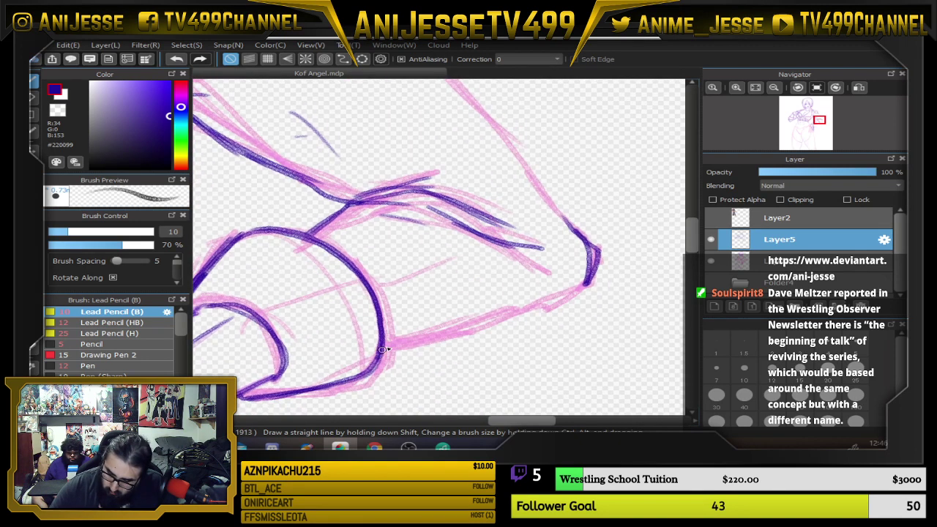
pyautogui.moveTo(383, 349); pyautogui.dragTo(492, 318)
pyautogui.moveTo(411, 343)
pyautogui.mouseDown()
pyautogui.moveTo(586, 279)
pyautogui.moveTo(453, 332)
pyautogui.mouseUp()
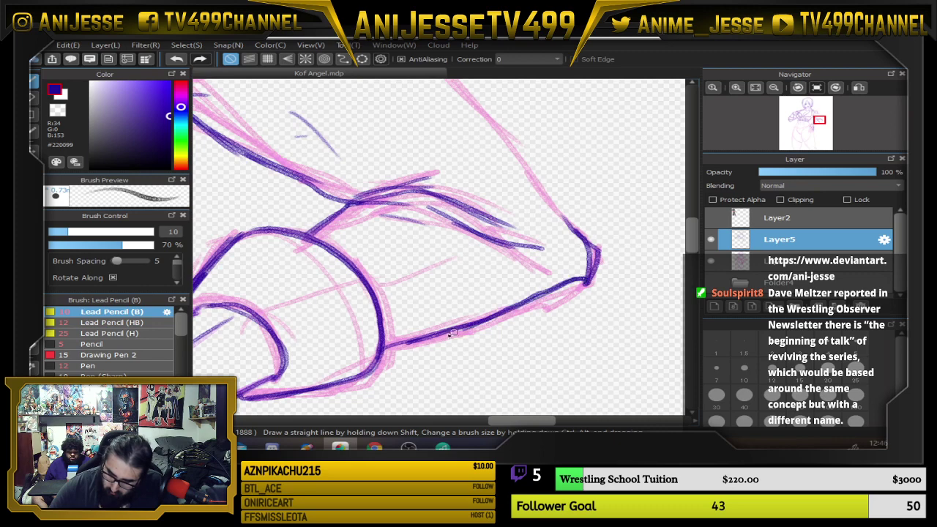
# Ink the outer edge of the upper sleeve from the stepped shoulder hem down toward the elbow
pyautogui.moveTo(591, 239); pyautogui.dragTo(642, 401)
pyautogui.moveTo(415, 152); pyautogui.dragTo(540, 274)
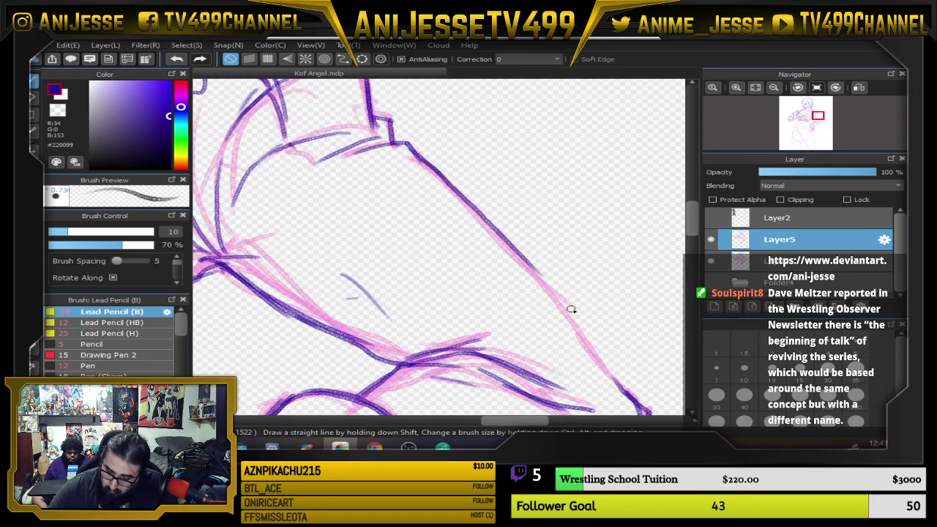
pyautogui.moveTo(604, 303); pyautogui.dragTo(662, 399)
pyautogui.moveTo(552, 275); pyautogui.dragTo(608, 333)
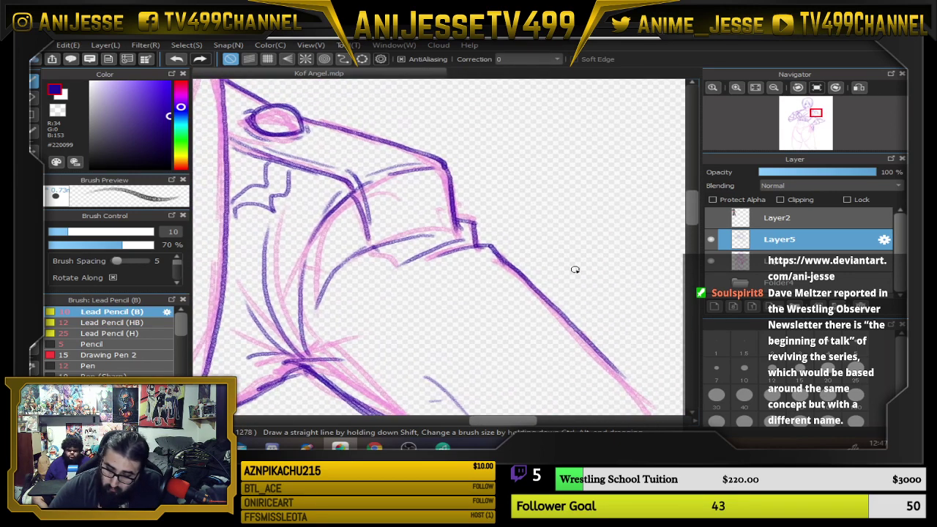
# Erase the long curved folds around the hip arm's armhole and ink shorter creases fanning upward from the armpit
pyautogui.scroll(-3, 570, 264)
pyautogui.moveTo(575, 269); pyautogui.dragTo(544, 248)
pyautogui.scroll(-2, 561, 230)
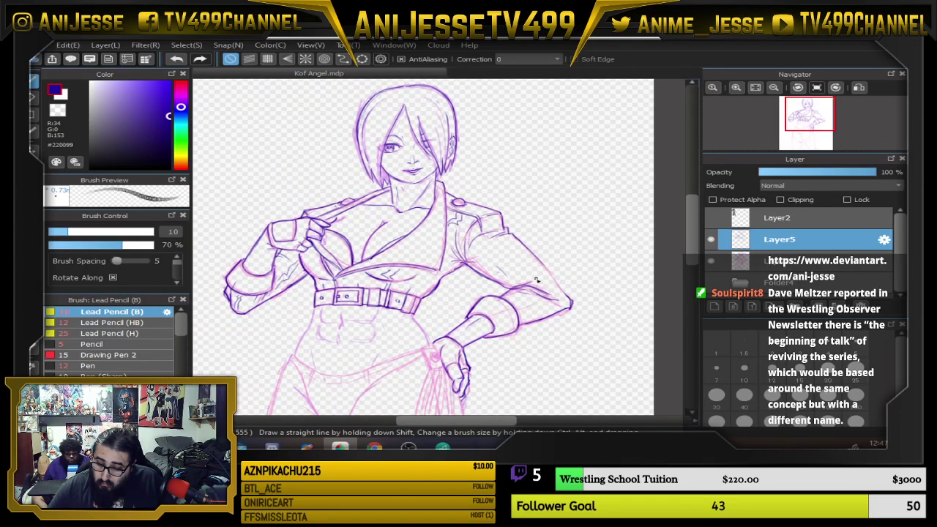
pyautogui.scroll(4, 500, 232)
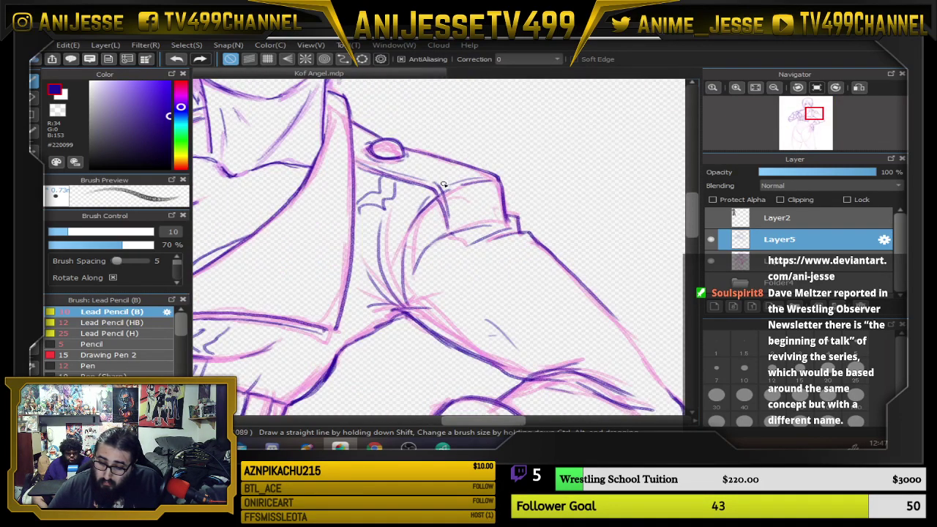
pyautogui.scroll(-4, 488, 182)
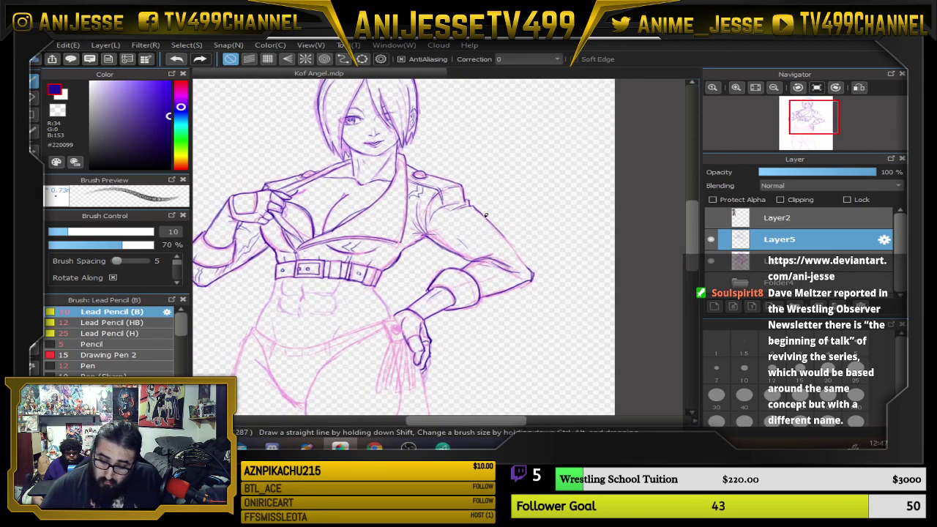
pyautogui.scroll(2, 433, 217)
pyautogui.scroll(2, 433, 217)
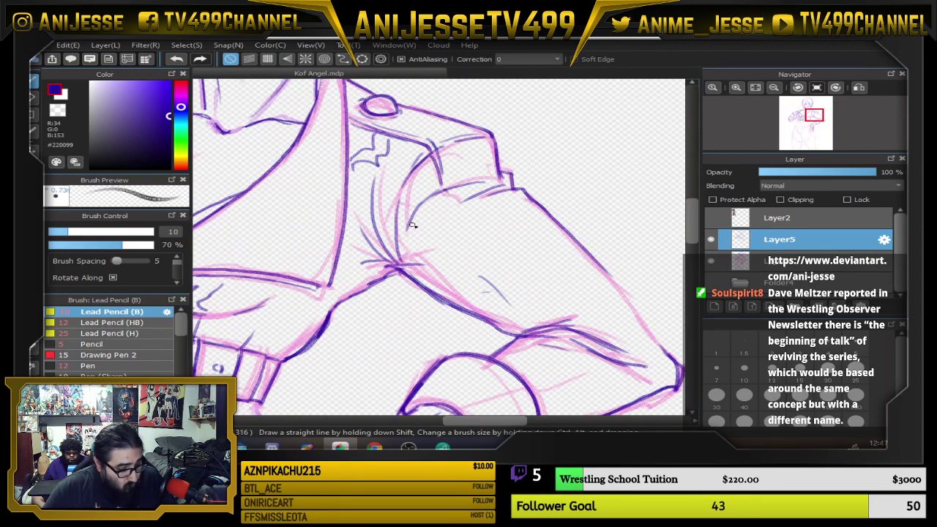
pyautogui.press('e')
pyautogui.moveTo(393, 211)
pyautogui.mouseDown()
pyautogui.moveTo(375, 179)
pyautogui.moveTo(370, 253)
pyautogui.moveTo(388, 182)
pyautogui.moveTo(409, 172)
pyautogui.moveTo(415, 223)
pyautogui.moveTo(374, 233)
pyautogui.moveTo(361, 265)
pyautogui.moveTo(421, 263)
pyautogui.moveTo(405, 255)
pyautogui.moveTo(387, 266)
pyautogui.moveTo(374, 214)
pyautogui.mouseUp()
pyautogui.press('b')
pyautogui.moveTo(398, 261)
pyautogui.mouseDown()
pyautogui.moveTo(394, 181)
pyautogui.moveTo(423, 222)
pyautogui.mouseUp()
# Erase the inked shoulder strap, its button, the small zigzag folds and the stepped hem on the hip arm's shoulder
pyautogui.press('space')
pyautogui.moveTo(499, 203); pyautogui.dragTo(504, 261)
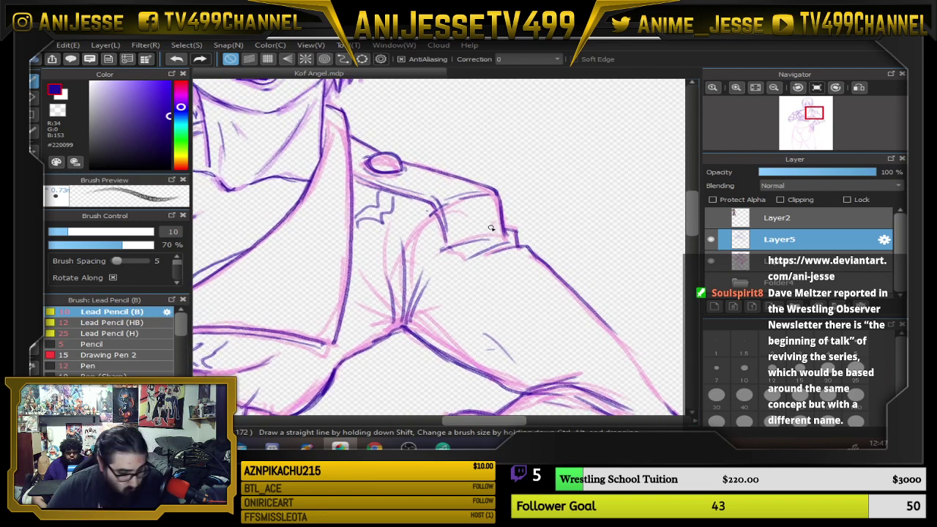
pyautogui.press('e')
pyautogui.moveTo(386, 178)
pyautogui.mouseDown()
pyautogui.moveTo(358, 170)
pyautogui.moveTo(365, 205)
pyautogui.moveTo(363, 167)
pyautogui.moveTo(371, 172)
pyautogui.moveTo(387, 147)
pyautogui.moveTo(404, 159)
pyautogui.moveTo(453, 257)
pyautogui.moveTo(478, 249)
pyautogui.moveTo(491, 210)
pyautogui.moveTo(516, 233)
pyautogui.mouseUp()
pyautogui.press('b')
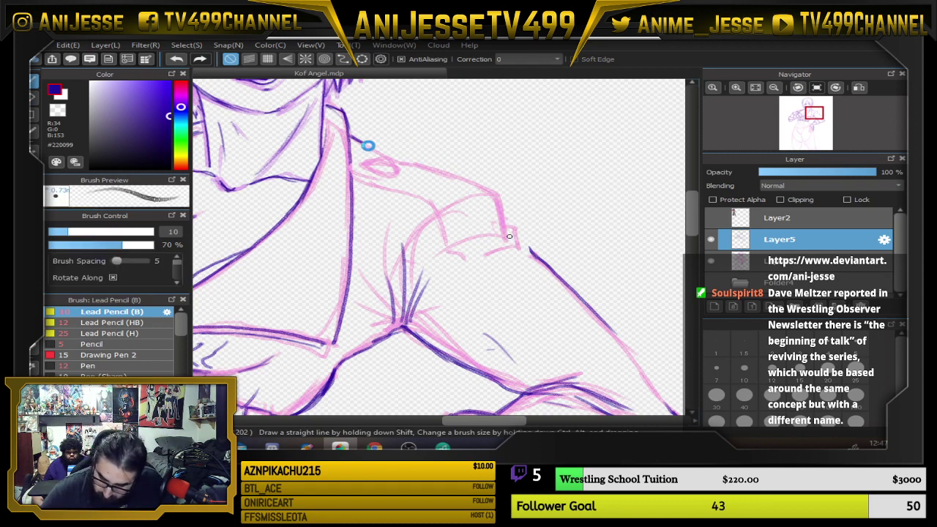
# Redraw the shoulder's upper contour and stepped corner with a narrower strap, a half-round button on top and a curved sleeve crease
pyautogui.moveTo(356, 164)
pyautogui.mouseDown()
pyautogui.moveTo(451, 192)
pyautogui.moveTo(469, 212)
pyautogui.mouseUp()
pyautogui.moveTo(371, 143)
pyautogui.mouseDown()
pyautogui.moveTo(499, 199)
pyautogui.moveTo(505, 231)
pyautogui.moveTo(525, 244)
pyautogui.mouseUp()
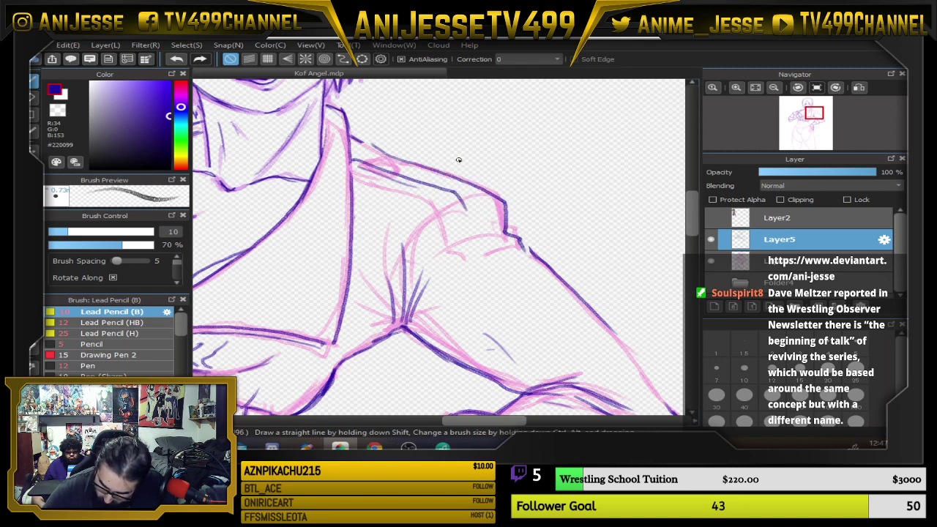
pyautogui.moveTo(375, 152)
pyautogui.mouseDown()
pyautogui.moveTo(401, 160)
pyautogui.moveTo(387, 156)
pyautogui.moveTo(403, 160)
pyautogui.moveTo(382, 146)
pyautogui.moveTo(406, 161)
pyautogui.moveTo(378, 165)
pyautogui.moveTo(476, 201)
pyautogui.moveTo(418, 171)
pyautogui.moveTo(405, 171)
pyautogui.moveTo(481, 207)
pyautogui.mouseUp()
pyautogui.moveTo(439, 186)
pyautogui.mouseDown()
pyautogui.moveTo(487, 204)
pyautogui.moveTo(487, 221)
pyautogui.moveTo(439, 252)
pyautogui.mouseUp()
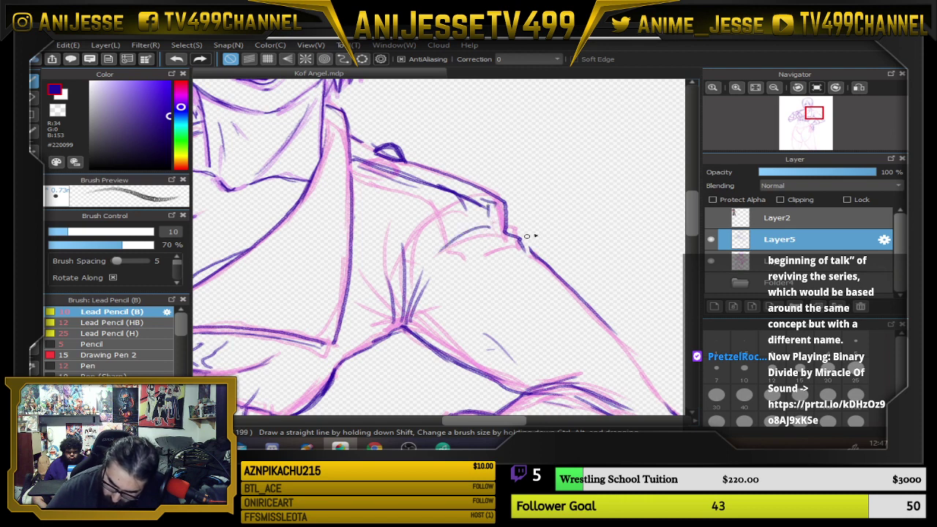
# Reinforce the redrawn strap line near the collar and connect the shoulder corner to the upper sleeve's outer edge
pyautogui.moveTo(353, 156); pyautogui.dragTo(411, 168)
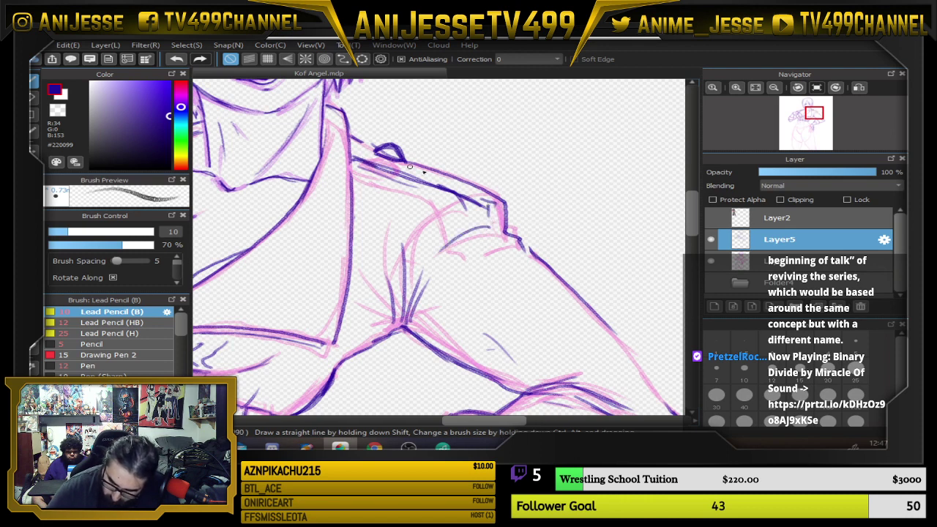
pyautogui.moveTo(505, 211)
pyautogui.mouseDown()
pyautogui.moveTo(505, 230)
pyautogui.moveTo(569, 295)
pyautogui.mouseUp()
pyautogui.moveTo(531, 253); pyautogui.dragTo(578, 287)
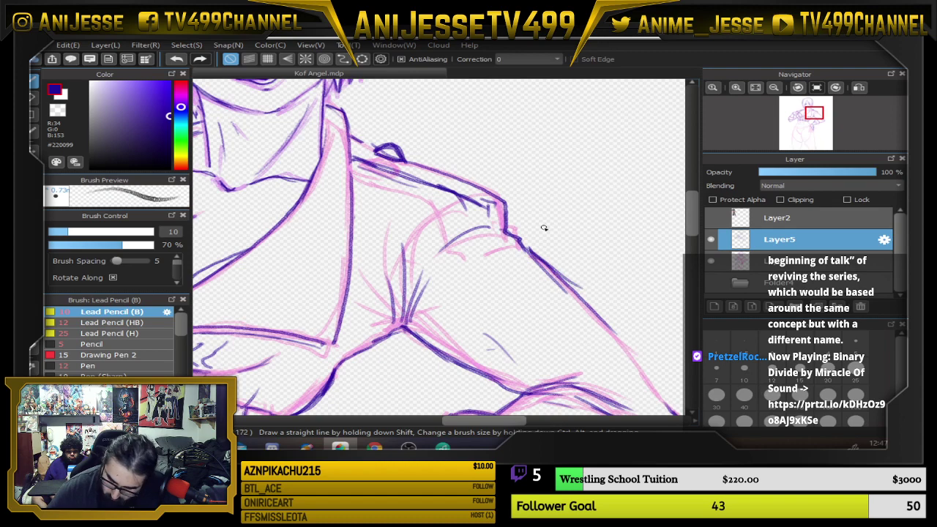
# Erase the outer end of the hip arm's shoulder contour and its stepped corner beyond the strap button
pyautogui.scroll(-3, 543, 227)
pyautogui.moveTo(543, 228)
pyautogui.mouseDown()
pyautogui.moveTo(476, 231)
pyautogui.moveTo(466, 194)
pyautogui.mouseUp()
pyautogui.scroll(5, 423, 207)
pyautogui.scroll(-3, 439, 215)
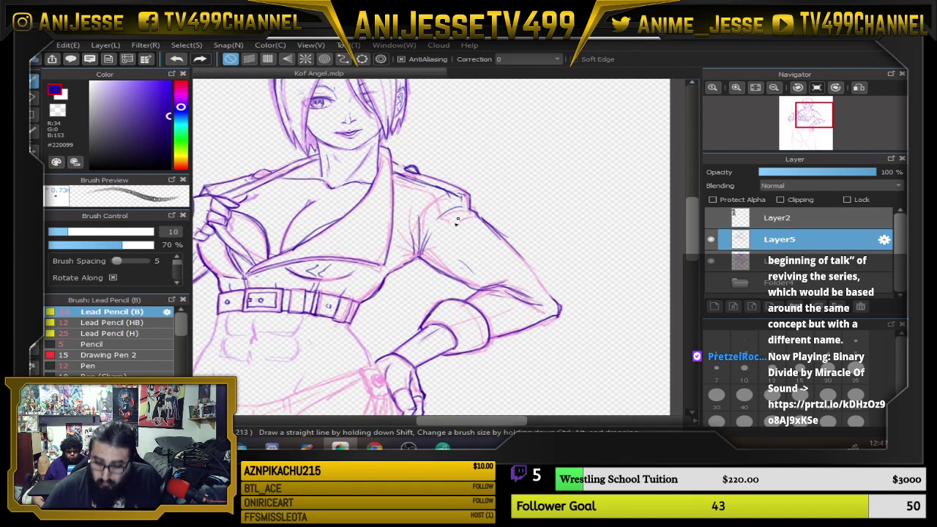
pyautogui.scroll(3, 457, 222)
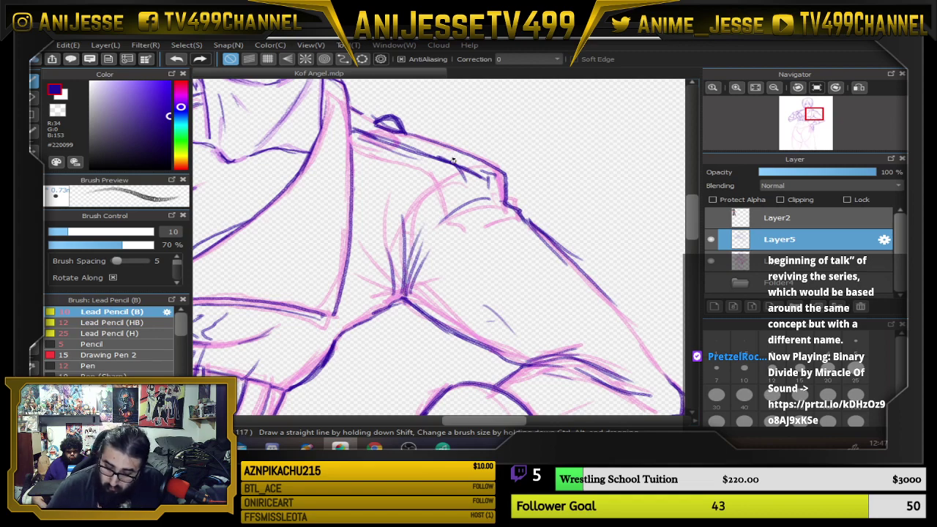
pyautogui.scroll(-4, 508, 224)
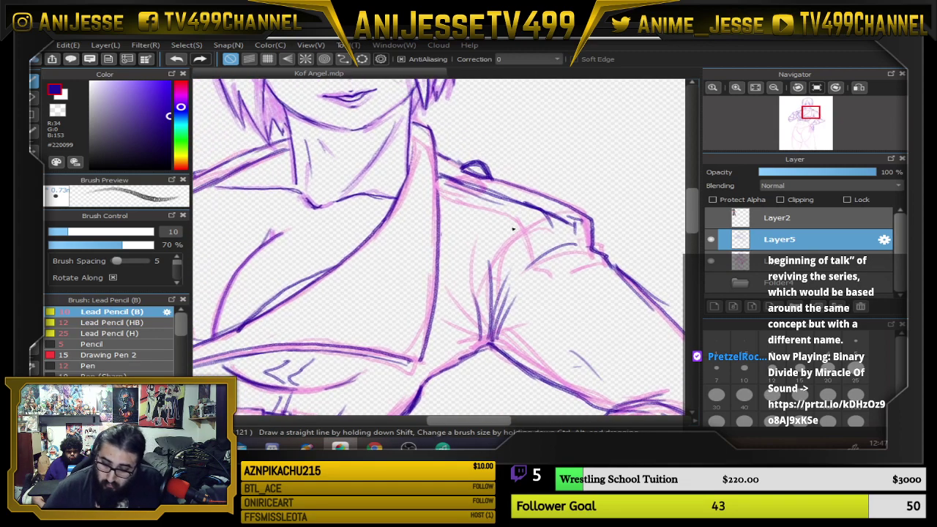
pyautogui.scroll(4, 515, 230)
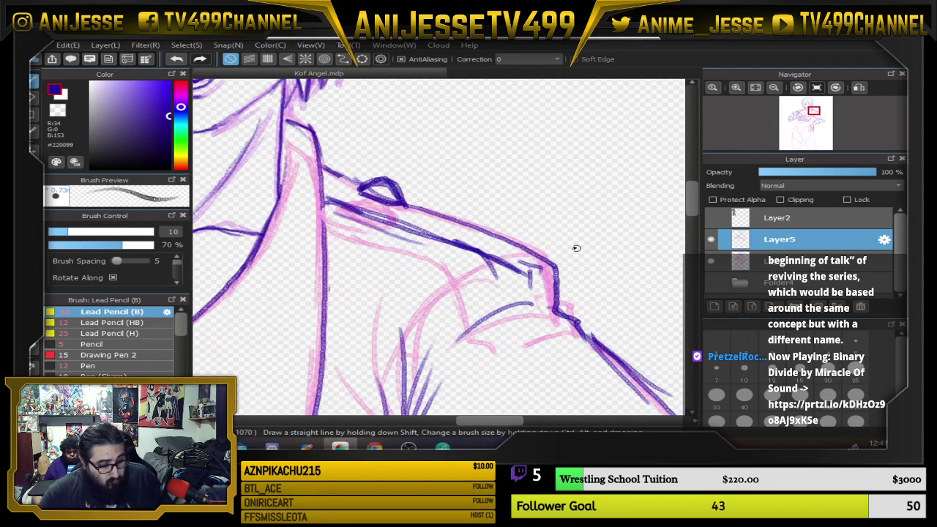
pyautogui.press('e')
pyautogui.moveTo(489, 226)
pyautogui.mouseDown()
pyautogui.moveTo(567, 305)
pyautogui.moveTo(564, 272)
pyautogui.mouseUp()
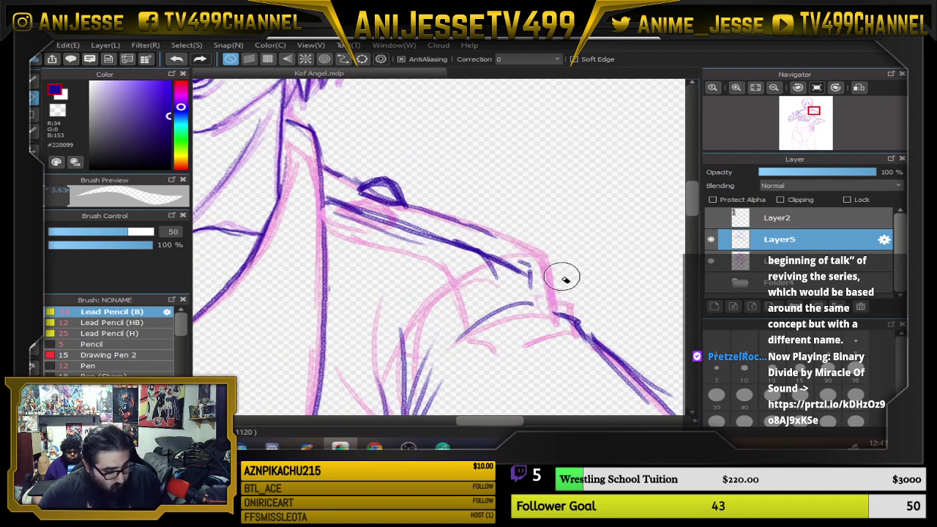
# Redraw the shoulder's upper contour closer to the strap, curving it down into the sleeve's outer edge
pyautogui.press('b')
pyautogui.moveTo(499, 235)
pyautogui.mouseDown()
pyautogui.moveTo(528, 260)
pyautogui.moveTo(538, 293)
pyautogui.moveTo(565, 319)
pyautogui.moveTo(512, 245)
pyautogui.moveTo(404, 199)
pyautogui.mouseUp()
pyautogui.moveTo(332, 191); pyautogui.dragTo(479, 231)
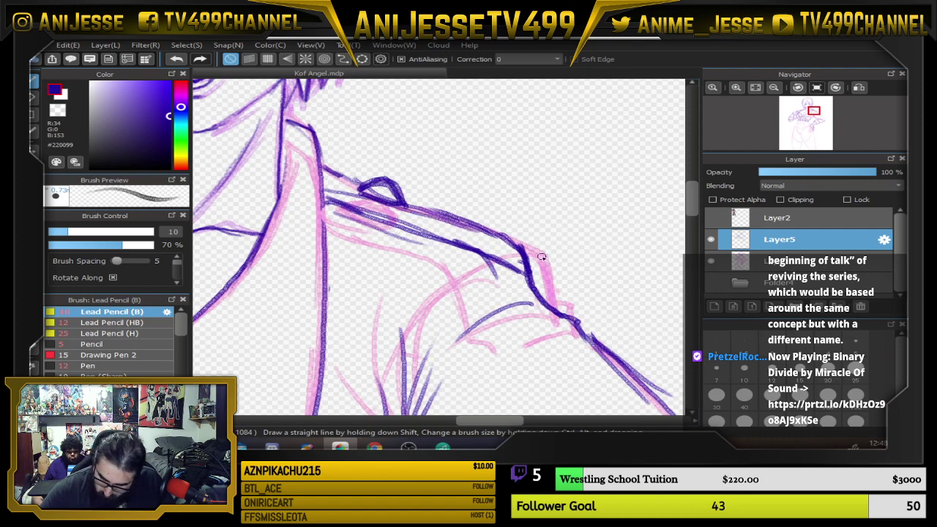
pyautogui.scroll(-6, 548, 233)
pyautogui.moveTo(554, 267); pyautogui.dragTo(452, 254)
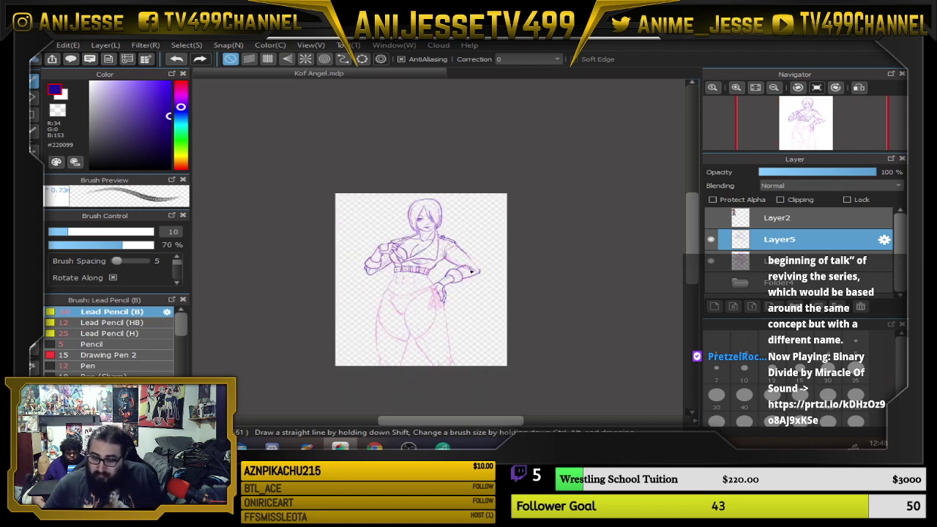
# Erase the curved crease under the hip arm's shoulder corner and ink short, light creases in its place
pyautogui.scroll(4, 469, 260)
pyautogui.scroll(3, 434, 233)
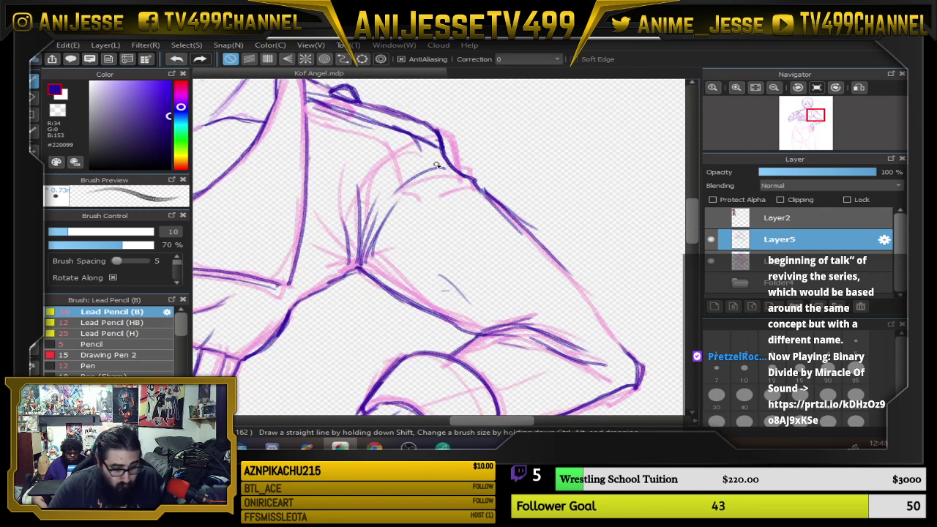
pyautogui.press('e')
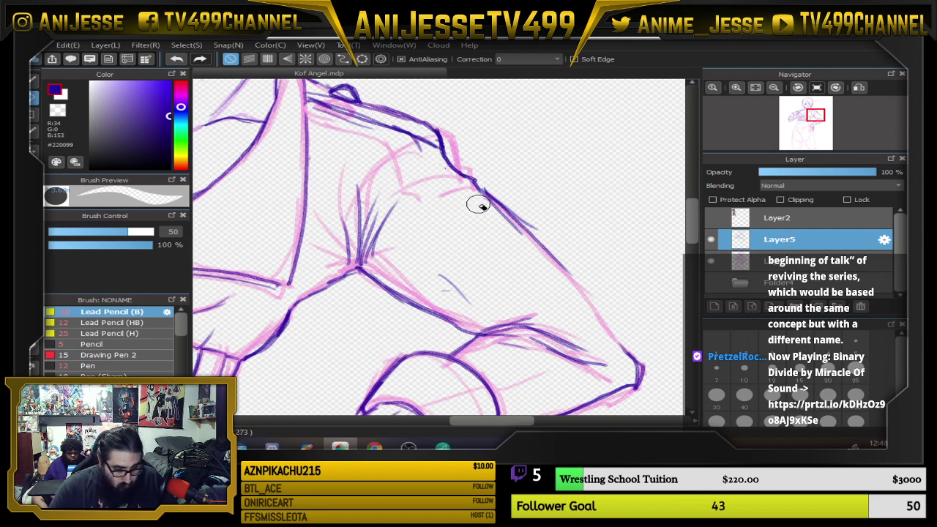
pyautogui.press('b')
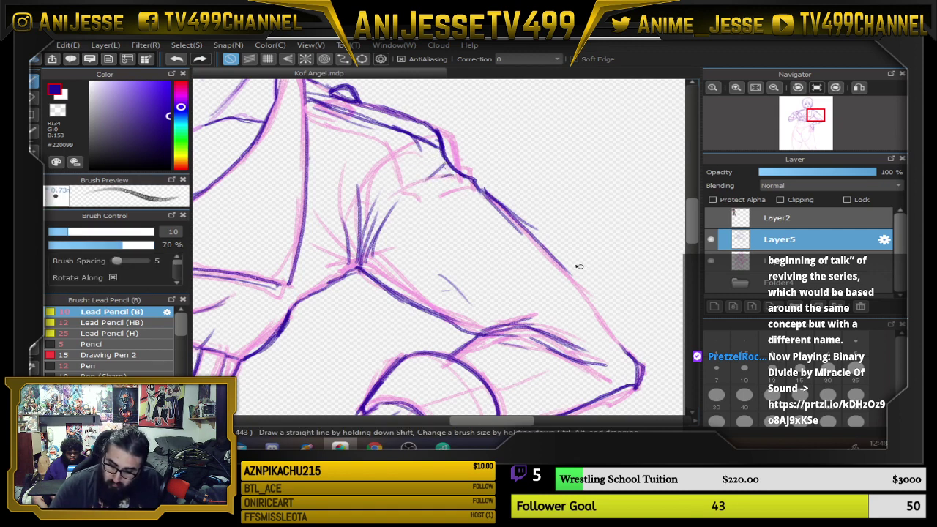
# Extend the upper sleeve's outer line down to the elbow and add a light crease at the inner elbow fold
pyautogui.moveTo(560, 262)
pyautogui.mouseDown()
pyautogui.moveTo(620, 346)
pyautogui.moveTo(545, 252)
pyautogui.mouseUp()
pyautogui.moveTo(498, 331)
pyautogui.mouseDown()
pyautogui.moveTo(555, 327)
pyautogui.moveTo(583, 309)
pyautogui.mouseUp()
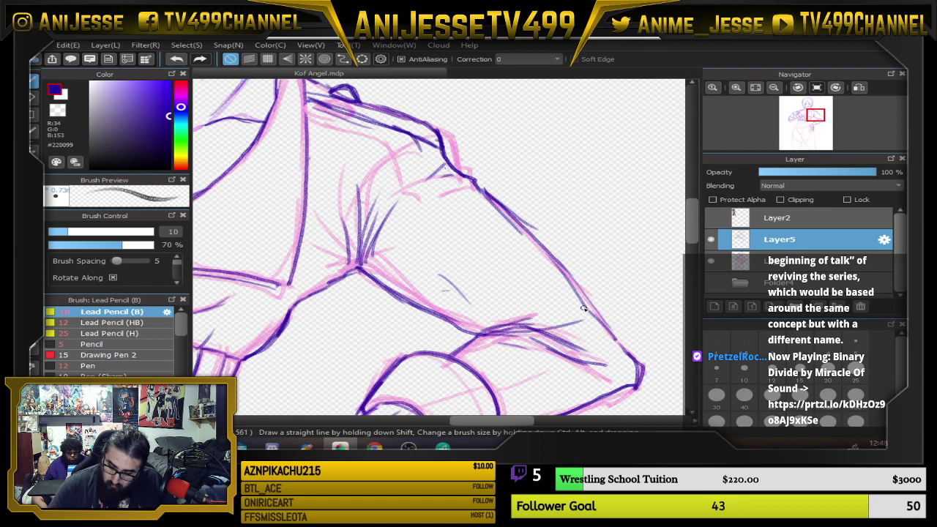
pyautogui.scroll(-1, 584, 309)
pyautogui.moveTo(513, 279); pyautogui.dragTo(485, 231)
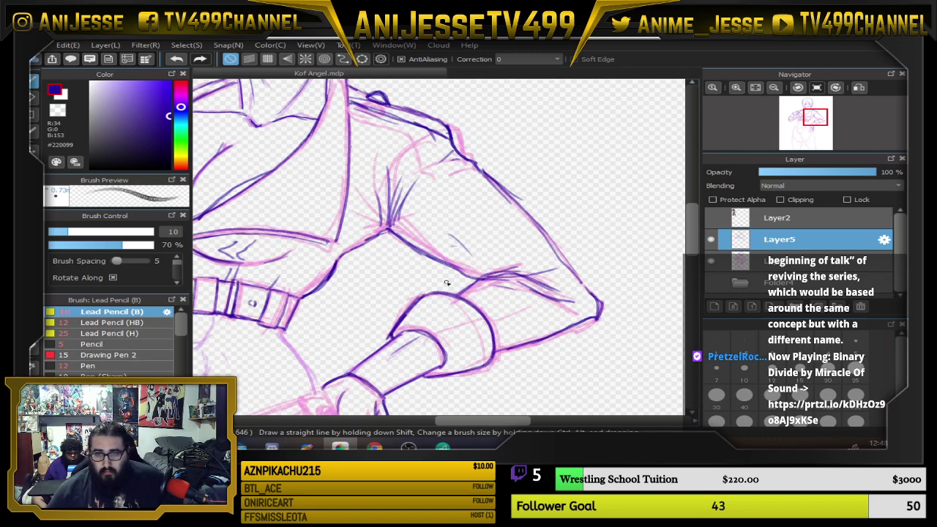
pyautogui.scroll(-5, 489, 282)
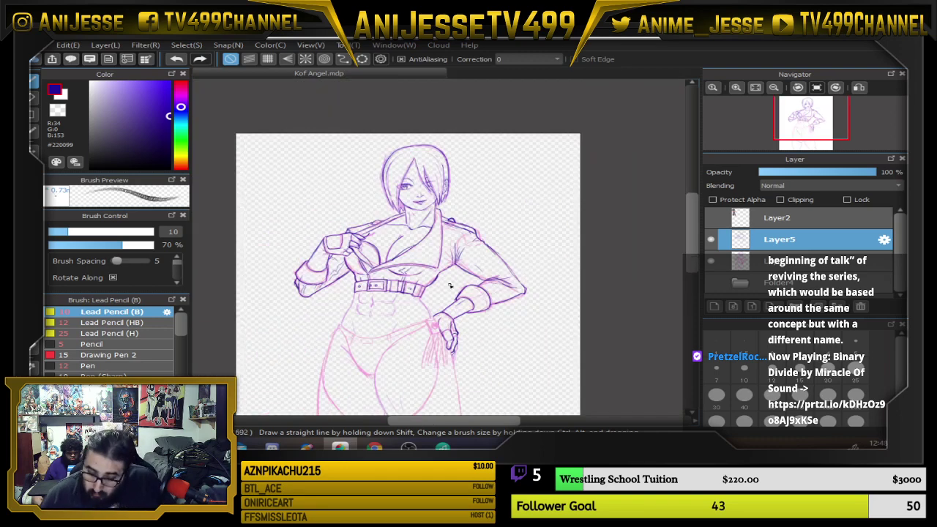
# Erase the inked lip lines from the face
pyautogui.scroll(5, 449, 285)
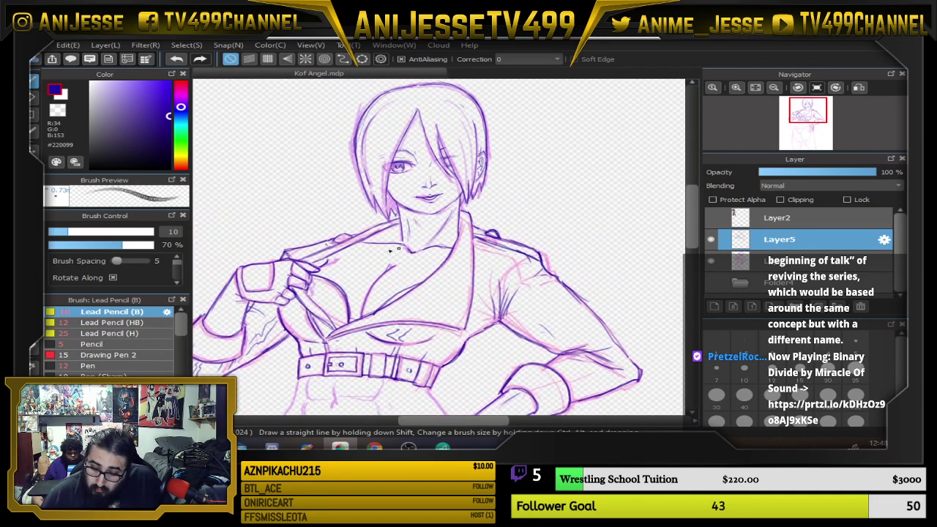
pyautogui.scroll(2, 319, 224)
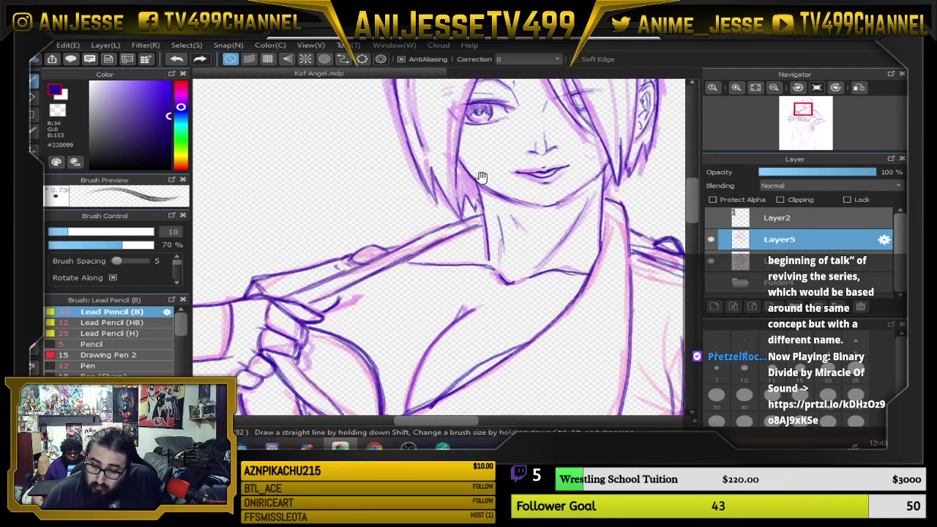
pyautogui.scroll(3, 358, 246)
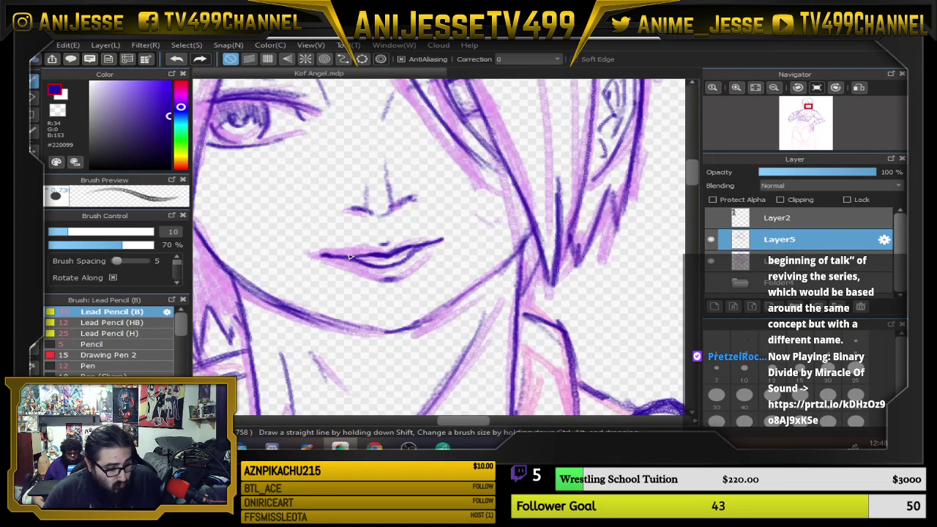
pyautogui.press('e')
pyautogui.moveTo(370, 256)
pyautogui.mouseDown()
pyautogui.moveTo(347, 260)
pyautogui.moveTo(441, 241)
pyautogui.moveTo(423, 266)
pyautogui.mouseUp()
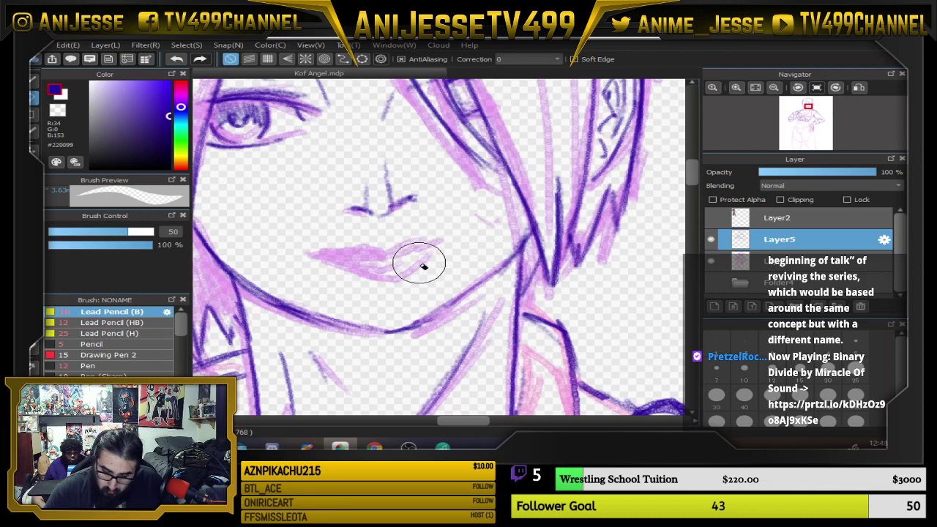
# Try a narrower mouth with slightly parted lips, a thick lower-lip curve and a small mark above the upper lip
pyautogui.press('b')
pyautogui.moveTo(344, 262)
pyautogui.mouseDown()
pyautogui.moveTo(399, 250)
pyautogui.moveTo(426, 255)
pyautogui.moveTo(362, 261)
pyautogui.moveTo(392, 271)
pyautogui.moveTo(408, 256)
pyautogui.moveTo(400, 268)
pyautogui.moveTo(371, 259)
pyautogui.moveTo(406, 251)
pyautogui.moveTo(349, 264)
pyautogui.mouseUp()
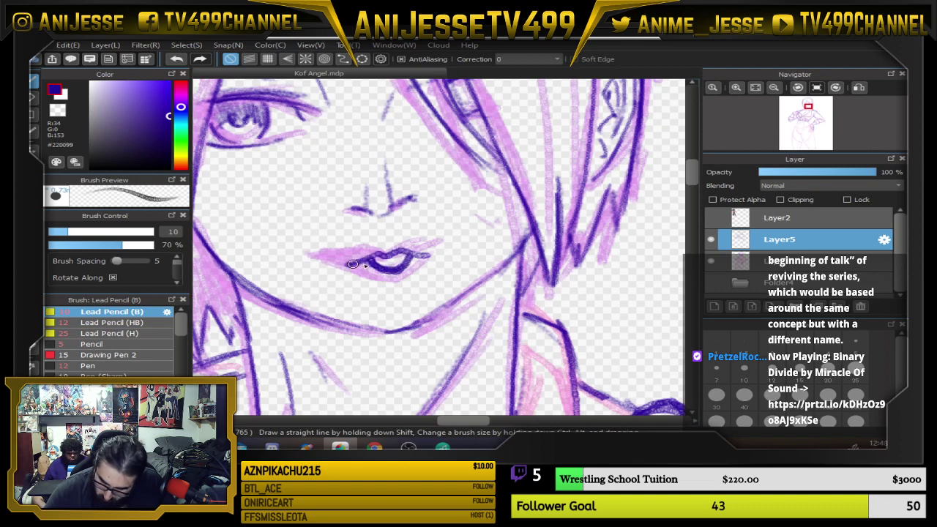
pyautogui.moveTo(410, 252); pyautogui.dragTo(433, 255)
pyautogui.moveTo(386, 284); pyautogui.dragTo(400, 284)
pyautogui.moveTo(381, 246); pyautogui.dragTo(389, 244)
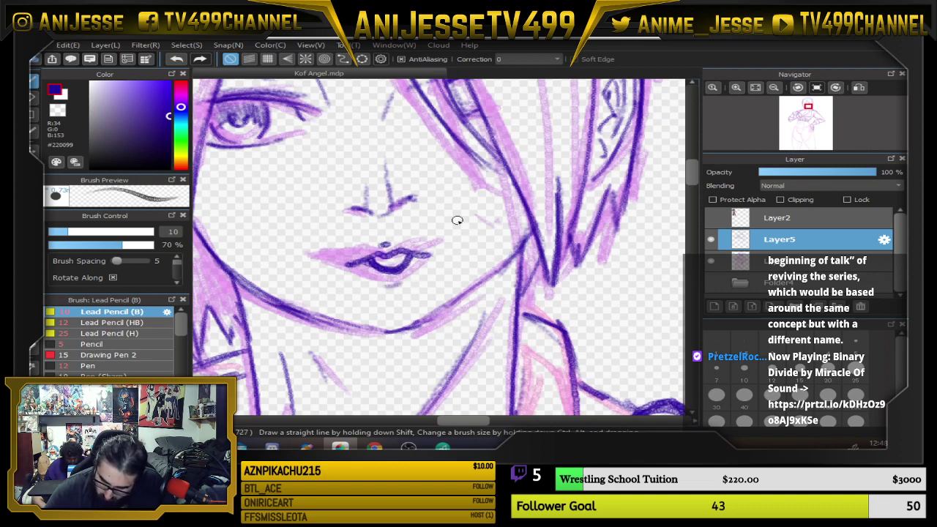
pyautogui.scroll(-5, 457, 219)
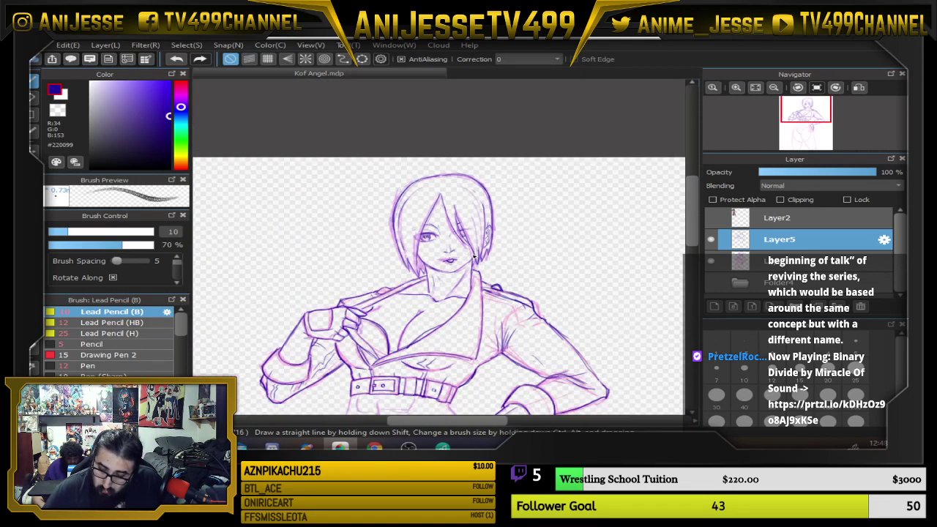
pyautogui.scroll(5, 455, 228)
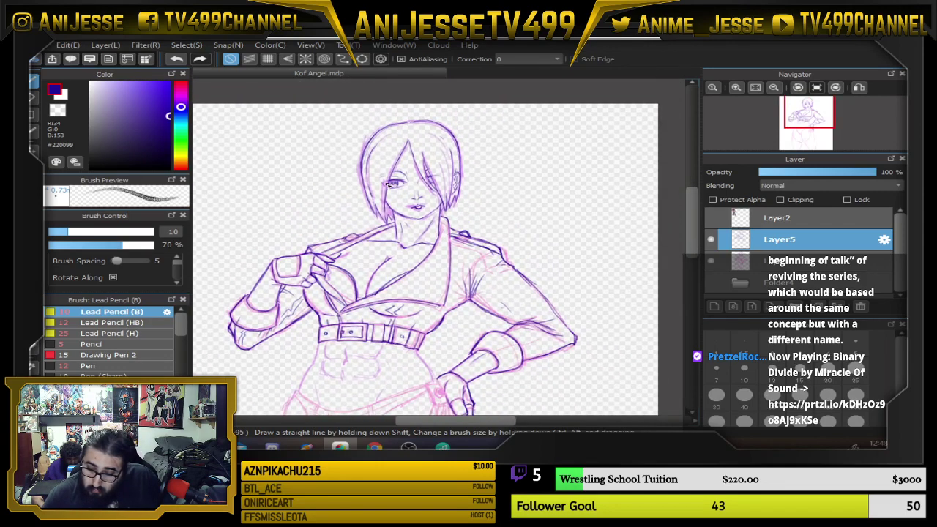
pyautogui.scroll(3, 338, 176)
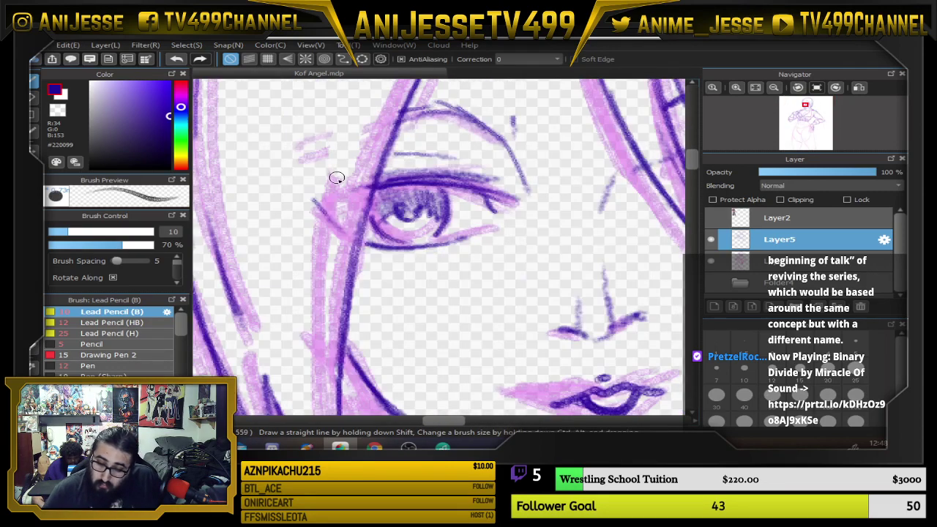
pyautogui.scroll(-3, 337, 176)
pyautogui.scroll(-3, 436, 198)
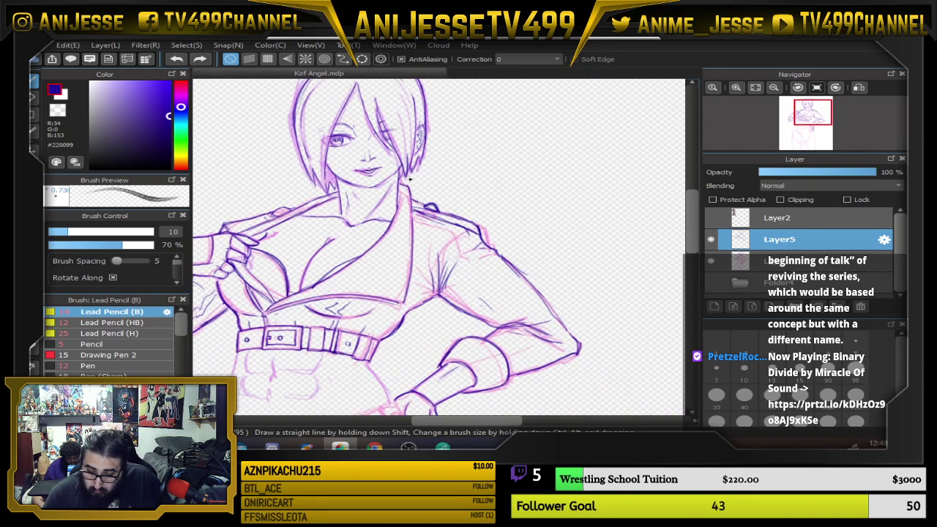
# Ink the abdomen's broken center line below the belt, with a dark accent in the middle and a short curved segment beneath
pyautogui.scroll(-3, 410, 177)
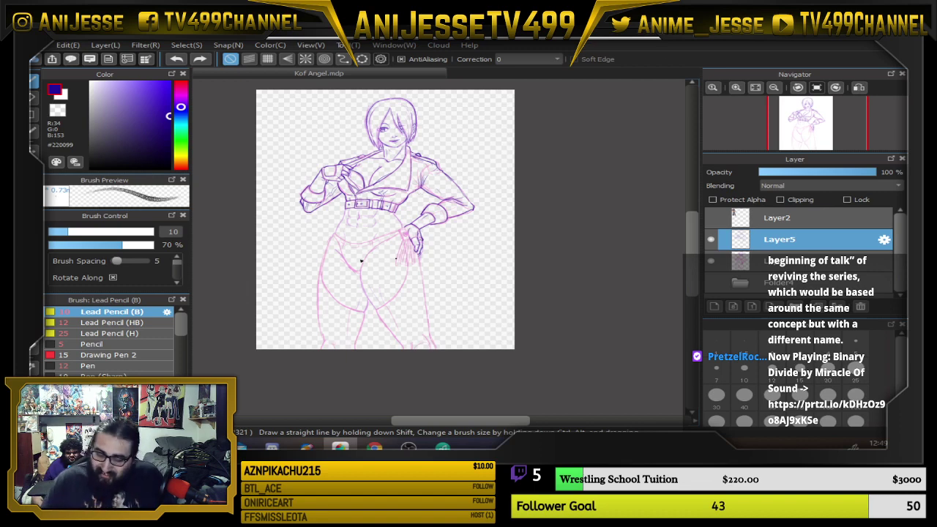
pyautogui.scroll(5, 360, 214)
pyautogui.scroll(3, 386, 208)
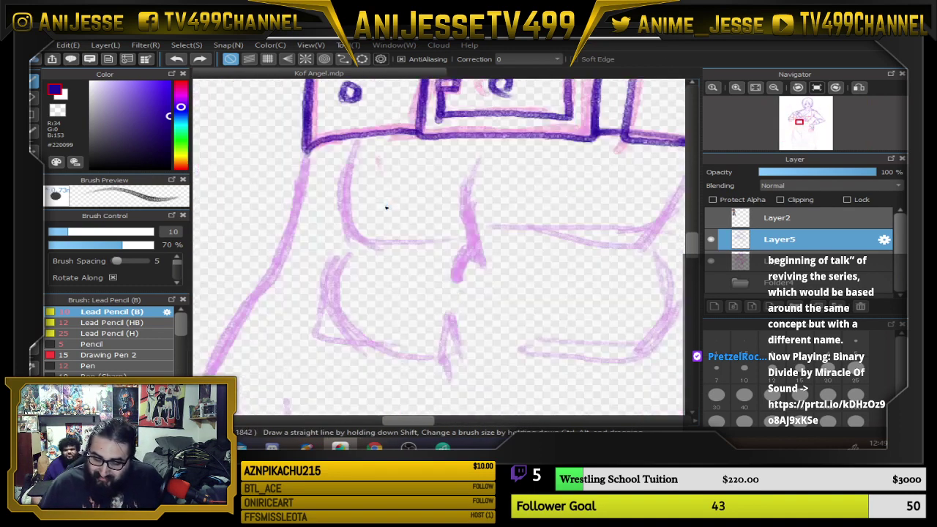
pyautogui.moveTo(479, 156)
pyautogui.mouseDown()
pyautogui.moveTo(475, 249)
pyautogui.moveTo(464, 237)
pyautogui.moveTo(465, 263)
pyautogui.moveTo(469, 241)
pyautogui.mouseUp()
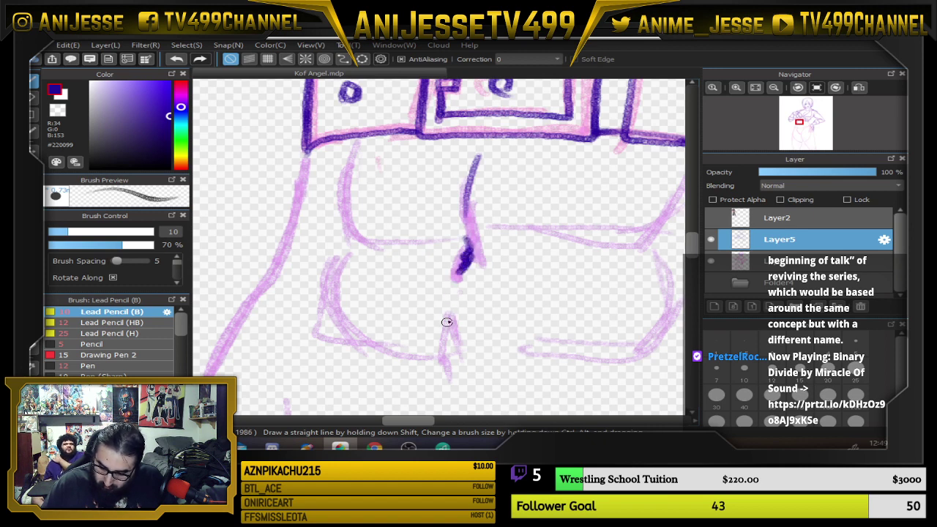
pyautogui.moveTo(446, 313)
pyautogui.mouseDown()
pyautogui.moveTo(449, 379)
pyautogui.moveTo(448, 307)
pyautogui.mouseUp()
# Ink the upper and lower abdominal muscle curves on the raised arm's side of the center line
pyautogui.moveTo(353, 146)
pyautogui.mouseDown()
pyautogui.moveTo(371, 239)
pyautogui.moveTo(410, 245)
pyautogui.mouseUp()
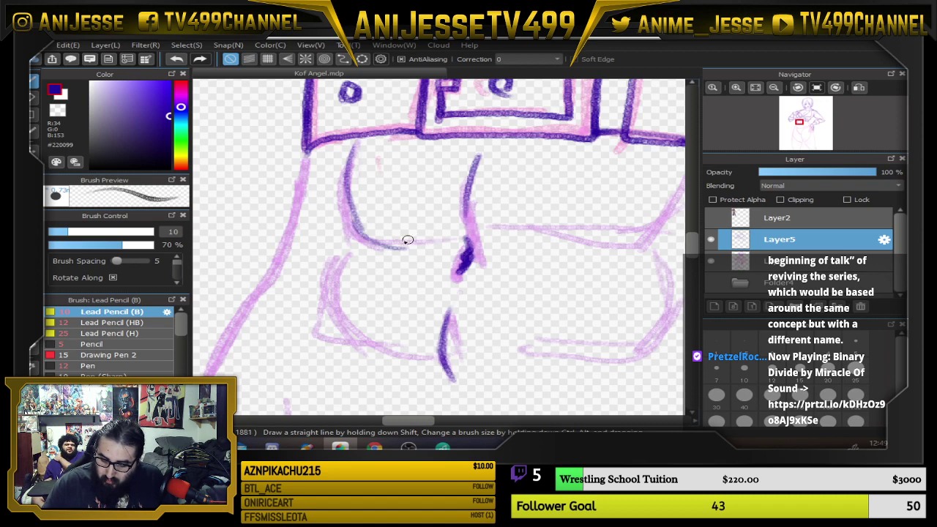
pyautogui.moveTo(342, 202)
pyautogui.mouseDown()
pyautogui.moveTo(438, 237)
pyautogui.moveTo(379, 239)
pyautogui.moveTo(353, 184)
pyautogui.mouseUp()
pyautogui.moveTo(350, 257)
pyautogui.mouseDown()
pyautogui.moveTo(336, 306)
pyautogui.moveTo(407, 357)
pyautogui.mouseUp()
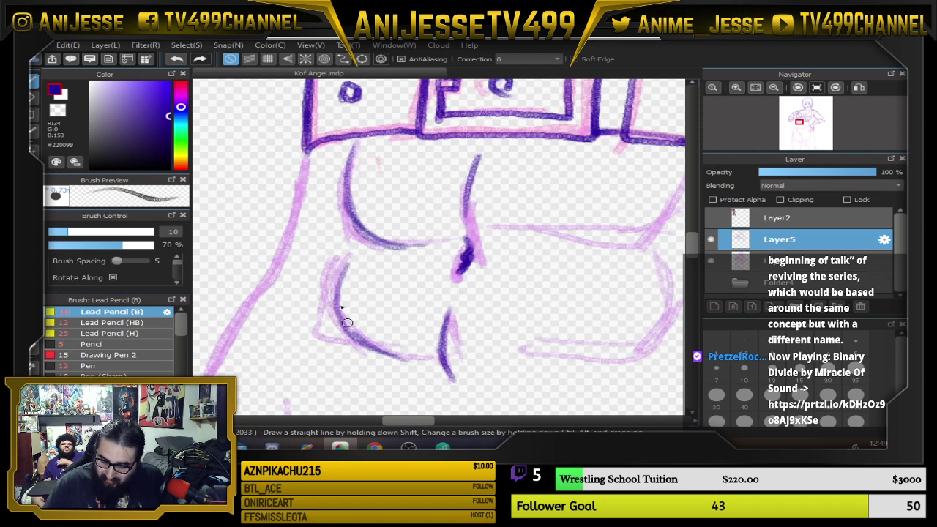
pyautogui.moveTo(344, 290); pyautogui.dragTo(410, 358)
# Ink the upper and lower abdominal muscle curves on the hip arm's side and extend the opposite upper curve inward
pyautogui.moveTo(604, 356); pyautogui.dragTo(513, 365)
pyautogui.moveTo(423, 250)
pyautogui.mouseDown()
pyautogui.moveTo(544, 257)
pyautogui.moveTo(606, 223)
pyautogui.mouseUp()
pyautogui.moveTo(604, 171)
pyautogui.mouseDown()
pyautogui.moveTo(562, 259)
pyautogui.moveTo(519, 261)
pyautogui.moveTo(425, 243)
pyautogui.mouseUp()
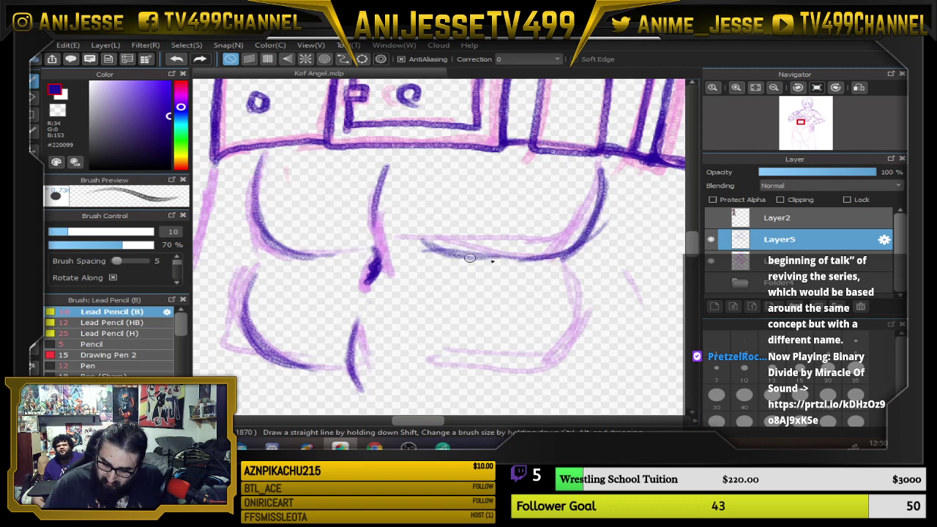
pyautogui.moveTo(527, 261); pyautogui.dragTo(406, 240)
pyautogui.moveTo(306, 255); pyautogui.dragTo(335, 247)
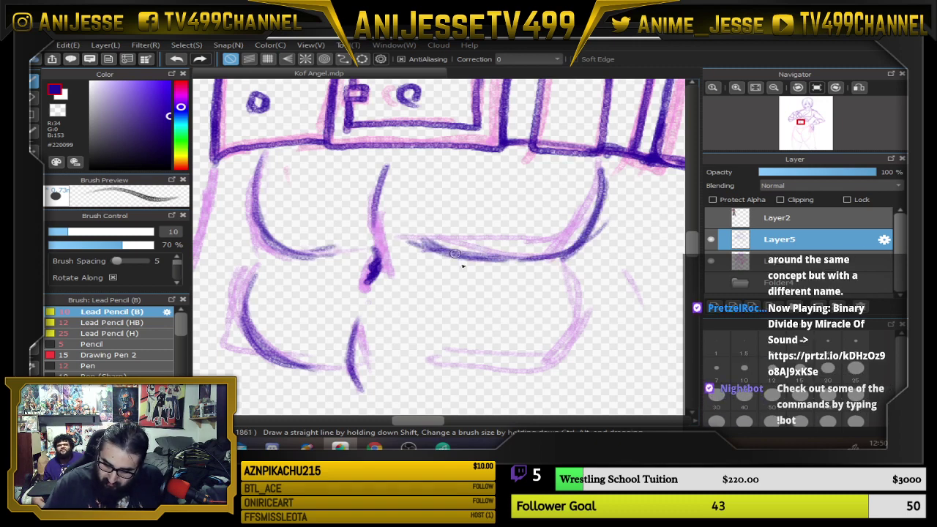
pyautogui.moveTo(426, 374)
pyautogui.mouseDown()
pyautogui.moveTo(513, 364)
pyautogui.moveTo(569, 268)
pyautogui.moveTo(549, 320)
pyautogui.moveTo(469, 372)
pyautogui.moveTo(552, 323)
pyautogui.moveTo(549, 274)
pyautogui.moveTo(520, 368)
pyautogui.moveTo(548, 270)
pyautogui.mouseUp()
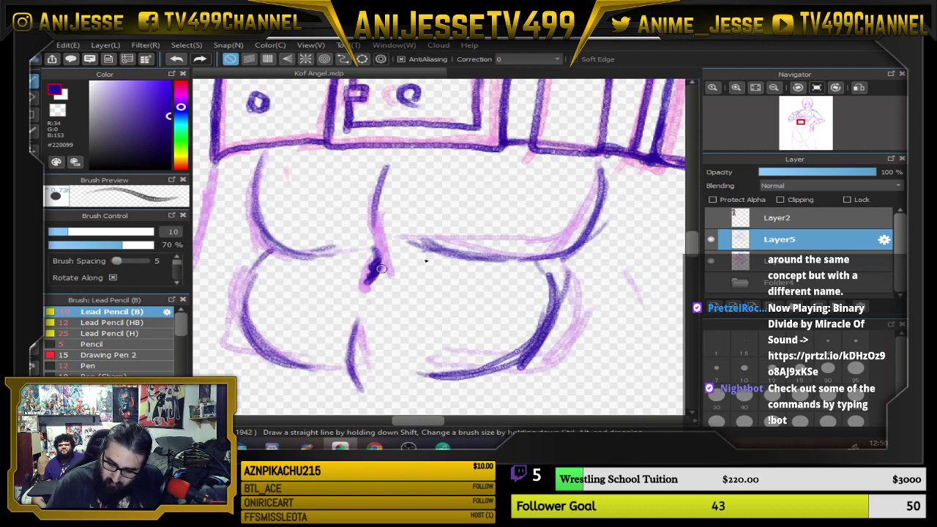
# Ink a slanted pelvic line on each side of the lower abdomen, just above the waistband
pyautogui.moveTo(584, 338)
pyautogui.mouseDown()
pyautogui.moveTo(581, 318)
pyautogui.moveTo(622, 330)
pyautogui.moveTo(481, 105)
pyautogui.mouseUp()
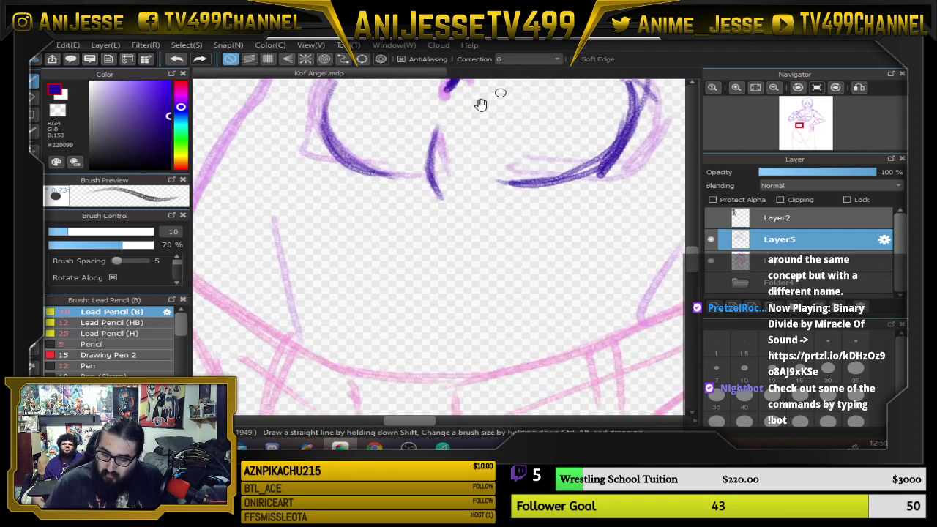
pyautogui.moveTo(273, 219); pyautogui.dragTo(287, 335)
pyautogui.moveTo(535, 313)
pyautogui.mouseDown()
pyautogui.moveTo(521, 339)
pyautogui.moveTo(444, 355)
pyautogui.mouseUp()
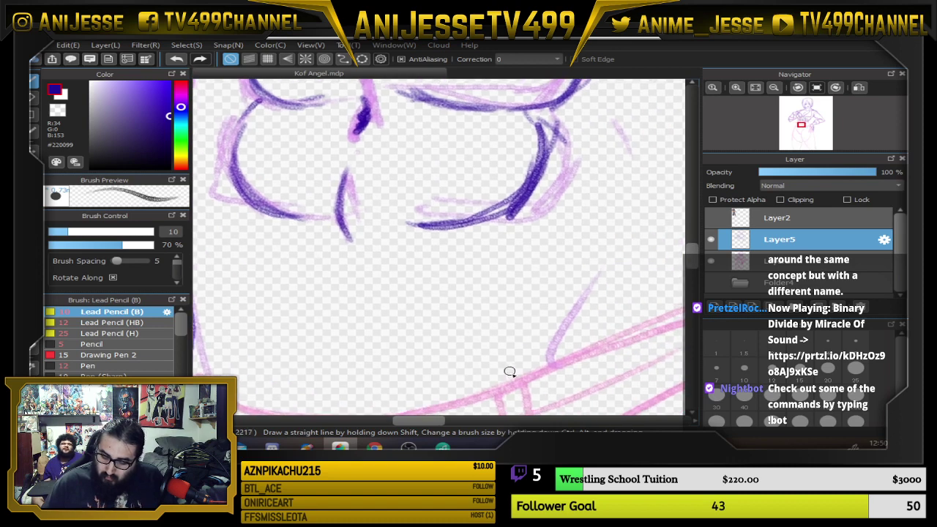
pyautogui.moveTo(518, 382)
pyautogui.mouseDown()
pyautogui.moveTo(580, 258)
pyautogui.moveTo(423, 278)
pyautogui.mouseUp()
pyautogui.scroll(-5, 596, 244)
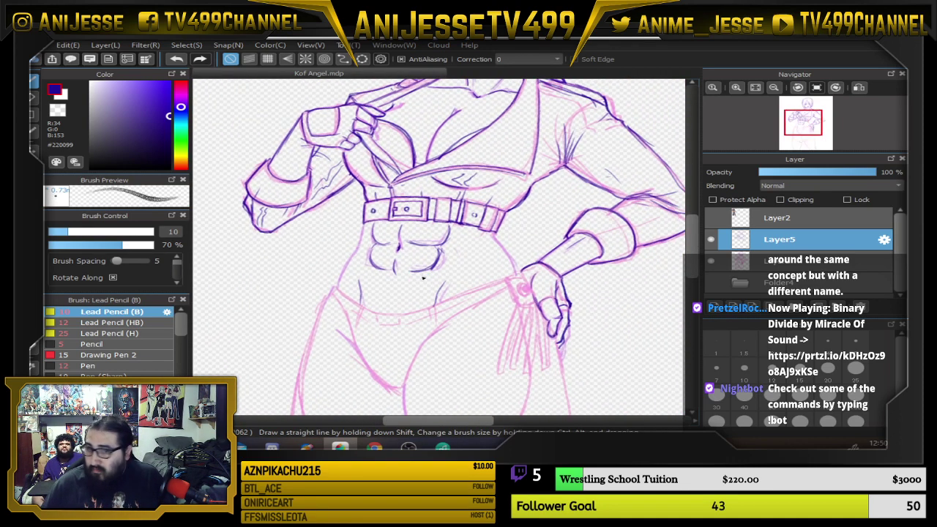
pyautogui.scroll(3, 416, 277)
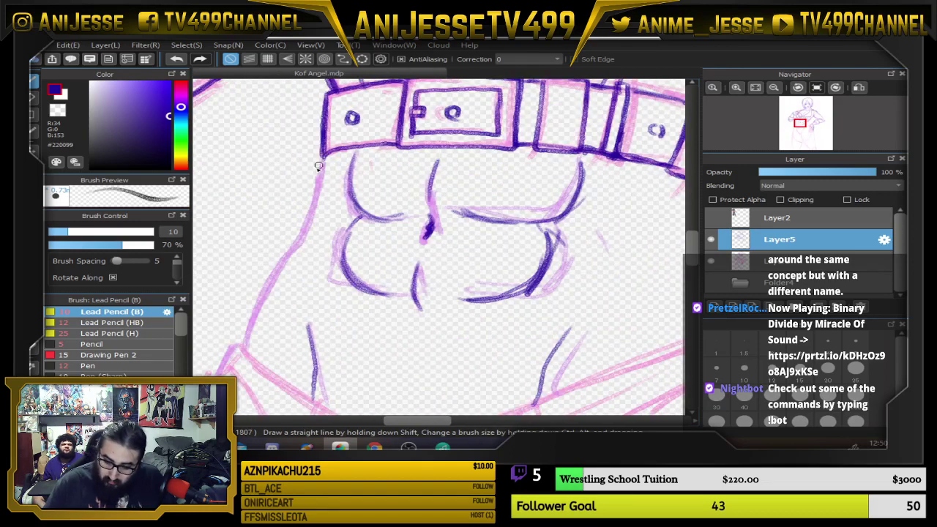
# Ink the waist contours on both sides of the abdomen, from the chest belt down to the hips
pyautogui.moveTo(324, 156)
pyautogui.mouseDown()
pyautogui.moveTo(310, 225)
pyautogui.moveTo(260, 294)
pyautogui.moveTo(246, 353)
pyautogui.mouseUp()
pyautogui.moveTo(246, 353); pyautogui.dragTo(297, 241)
pyautogui.moveTo(592, 228); pyautogui.dragTo(446, 228)
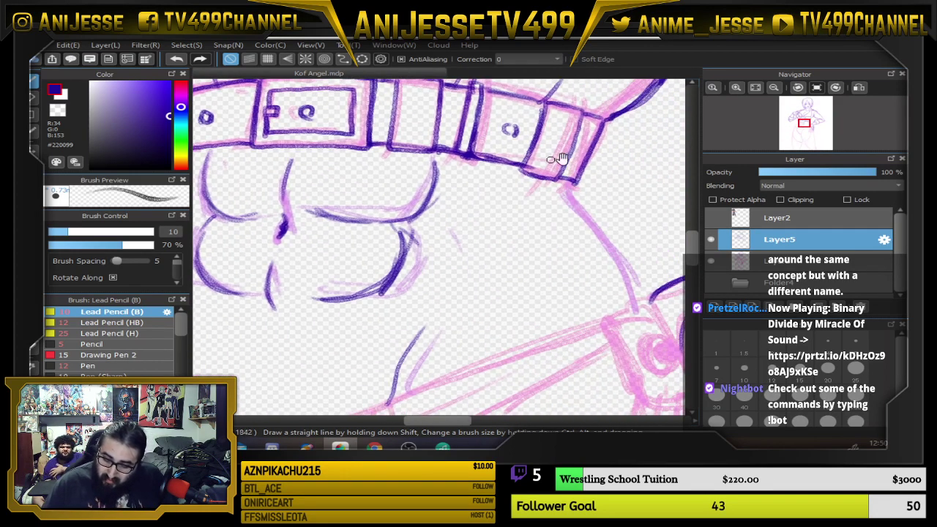
pyautogui.moveTo(574, 178); pyautogui.dragTo(636, 300)
pyautogui.scroll(-2, 552, 180)
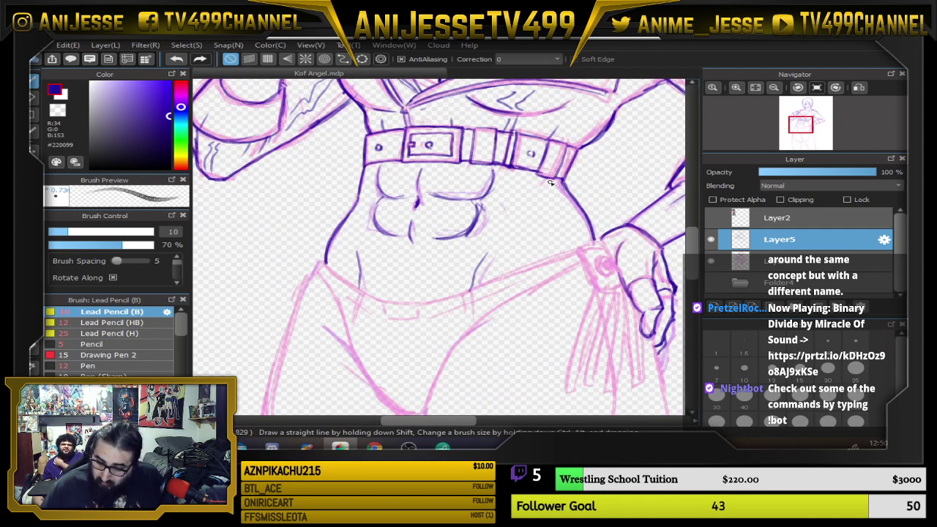
pyautogui.moveTo(531, 195); pyautogui.dragTo(467, 292)
pyautogui.moveTo(487, 285); pyautogui.dragTo(372, 232)
pyautogui.scroll(-1, 377, 293)
pyautogui.scroll(2, 369, 135)
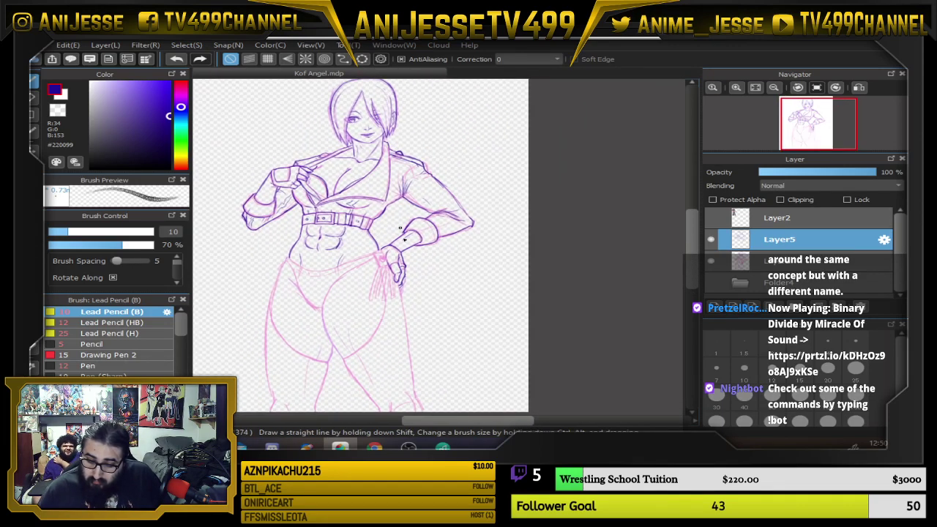
pyautogui.scroll(-2, 464, 231)
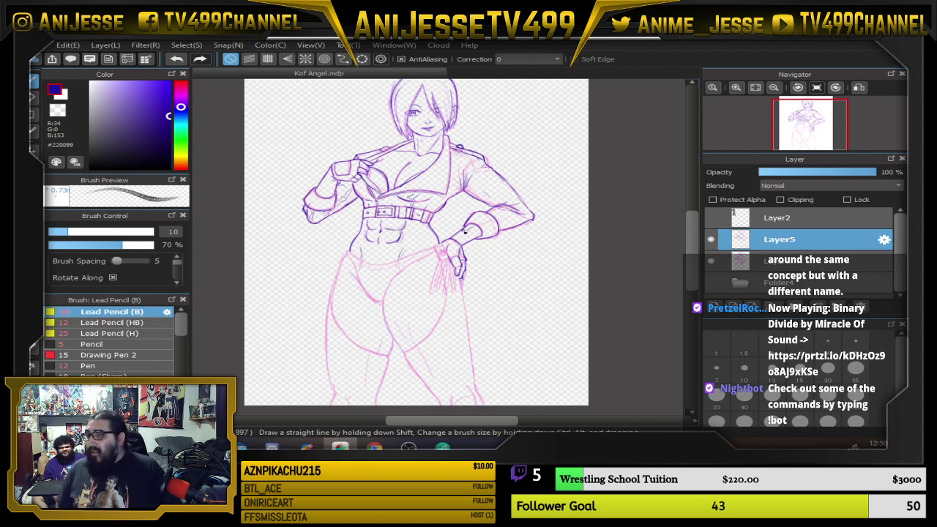
pyautogui.scroll(1, 464, 231)
pyautogui.scroll(-1, 464, 231)
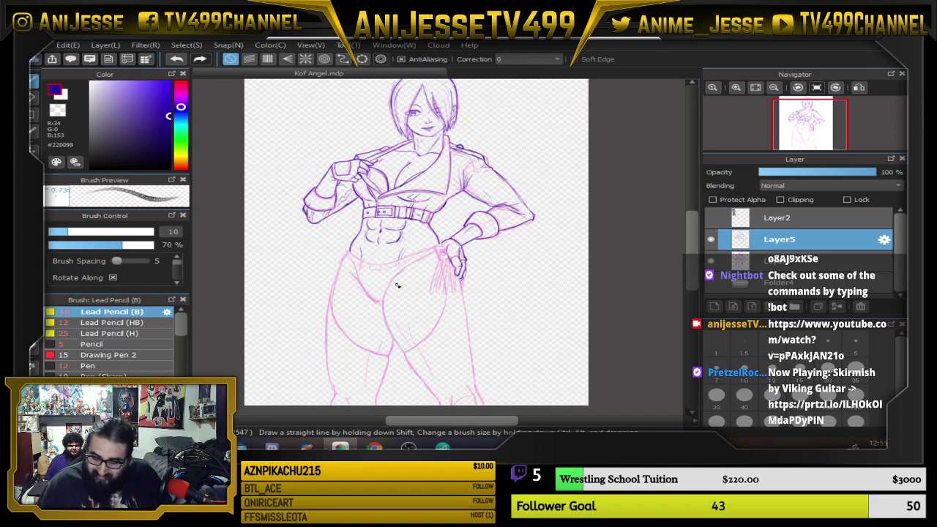
# Ink the round hip ornament beside the hand as an outer ring with a smaller circle and a bent line inside
pyautogui.scroll(6, 396, 286)
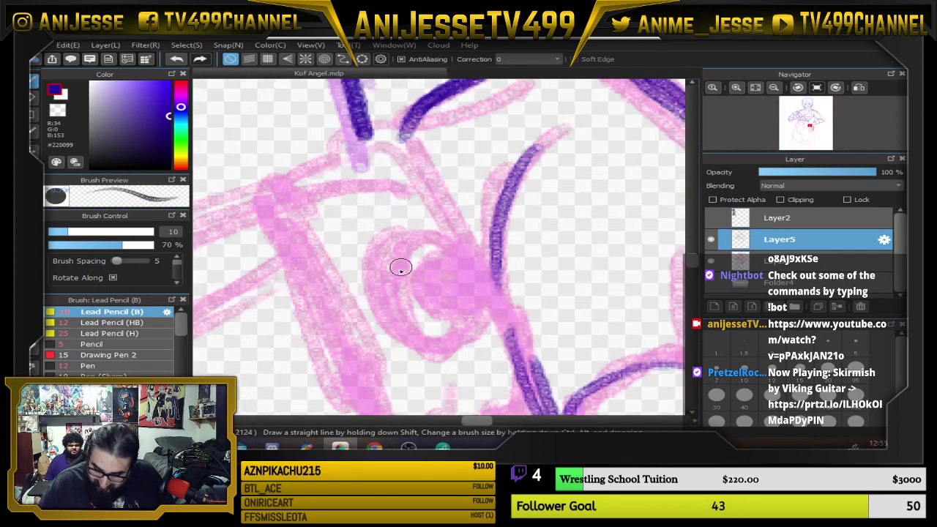
pyautogui.moveTo(381, 266)
pyautogui.mouseDown()
pyautogui.moveTo(380, 300)
pyautogui.moveTo(400, 335)
pyautogui.moveTo(449, 350)
pyautogui.mouseUp()
pyautogui.moveTo(387, 323)
pyautogui.mouseDown()
pyautogui.moveTo(390, 245)
pyautogui.moveTo(414, 231)
pyautogui.mouseUp()
pyautogui.moveTo(414, 231)
pyautogui.mouseDown()
pyautogui.moveTo(378, 296)
pyautogui.moveTo(455, 233)
pyautogui.moveTo(472, 243)
pyautogui.mouseUp()
pyautogui.moveTo(399, 262)
pyautogui.mouseDown()
pyautogui.moveTo(443, 279)
pyautogui.moveTo(458, 324)
pyautogui.moveTo(472, 308)
pyautogui.moveTo(458, 249)
pyautogui.moveTo(490, 263)
pyautogui.moveTo(484, 289)
pyautogui.mouseUp()
pyautogui.moveTo(436, 347); pyautogui.dragTo(497, 312)
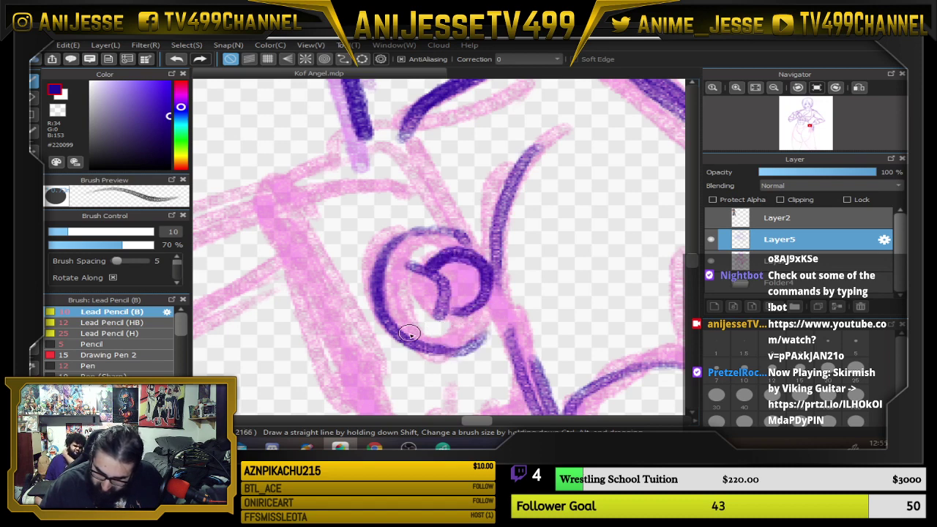
pyautogui.moveTo(409, 334)
pyautogui.mouseDown()
pyautogui.moveTo(481, 327)
pyautogui.moveTo(489, 311)
pyautogui.moveTo(437, 313)
pyautogui.moveTo(491, 324)
pyautogui.moveTo(468, 347)
pyautogui.moveTo(440, 320)
pyautogui.moveTo(437, 280)
pyautogui.moveTo(402, 260)
pyautogui.mouseUp()
pyautogui.moveTo(468, 250)
pyautogui.mouseDown()
pyautogui.moveTo(462, 234)
pyautogui.moveTo(388, 249)
pyautogui.mouseUp()
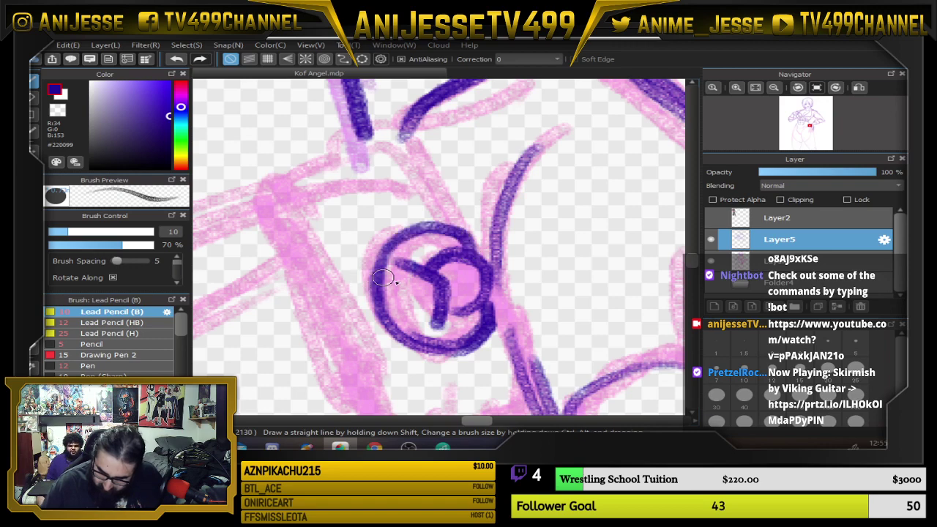
# Ink the tab around the hip ornament, with its long sides, rounded lower end and slanted upper edge meeting the waist
pyautogui.scroll(-3, 524, 268)
pyautogui.scroll(2, 453, 274)
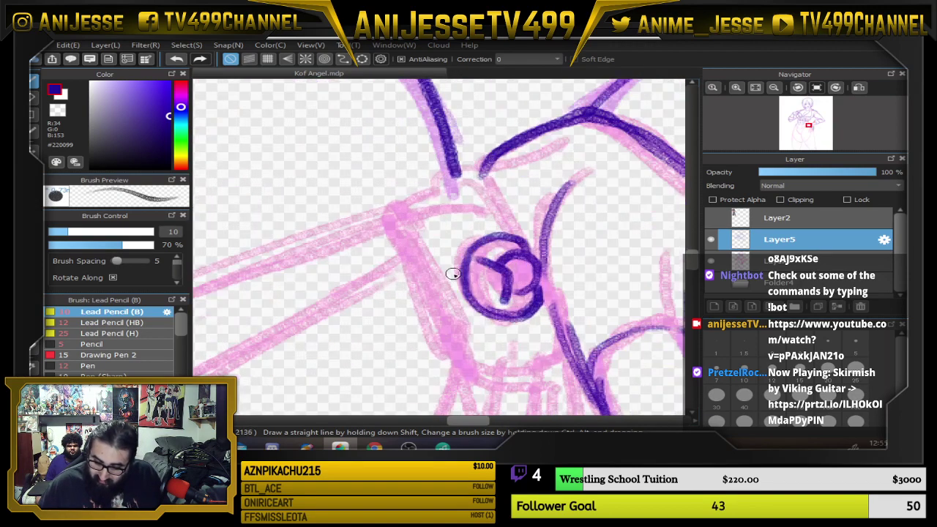
pyautogui.moveTo(400, 224)
pyautogui.mouseDown()
pyautogui.moveTo(465, 360)
pyautogui.moveTo(485, 370)
pyautogui.moveTo(536, 358)
pyautogui.moveTo(553, 343)
pyautogui.moveTo(541, 275)
pyautogui.mouseUp()
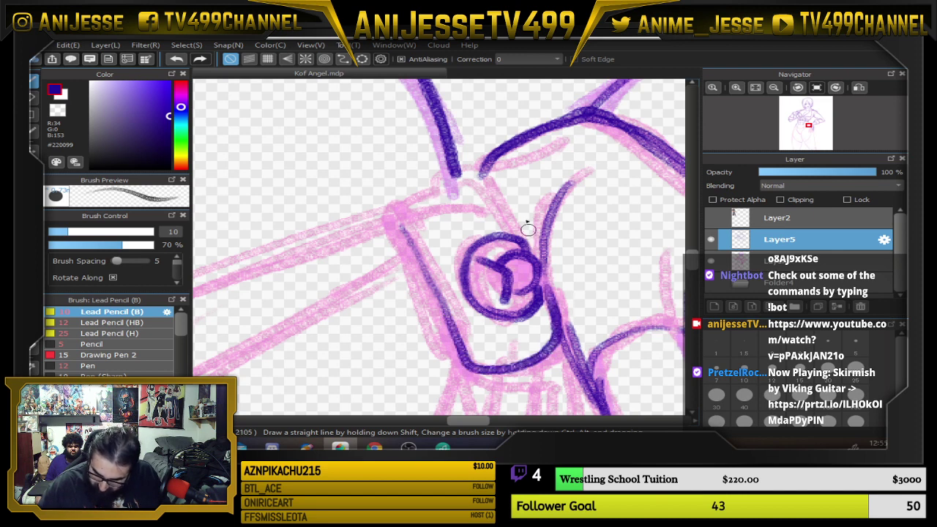
pyautogui.moveTo(528, 229)
pyautogui.mouseDown()
pyautogui.moveTo(475, 178)
pyautogui.moveTo(383, 197)
pyautogui.moveTo(375, 205)
pyautogui.moveTo(428, 273)
pyautogui.mouseUp()
pyautogui.moveTo(397, 211); pyautogui.dragTo(470, 350)
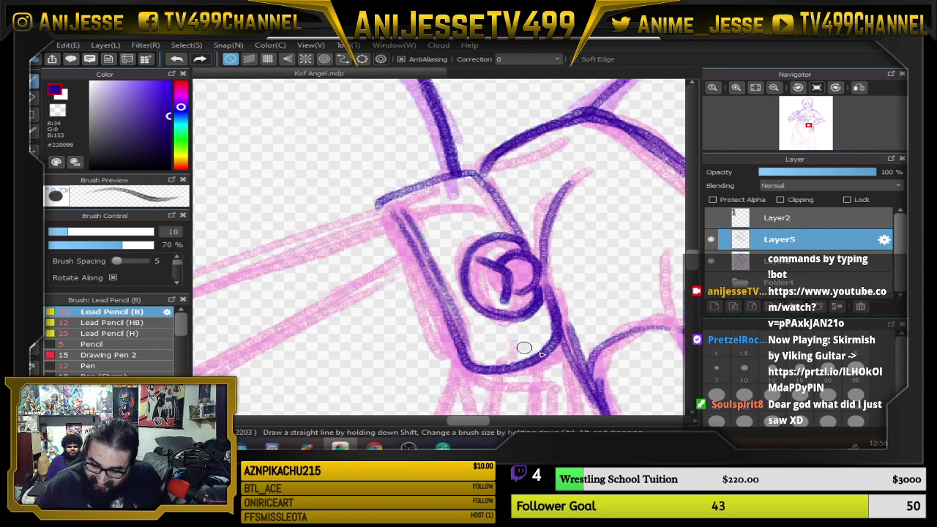
pyautogui.moveTo(524, 348); pyautogui.dragTo(442, 176)
pyautogui.scroll(-3, 476, 188)
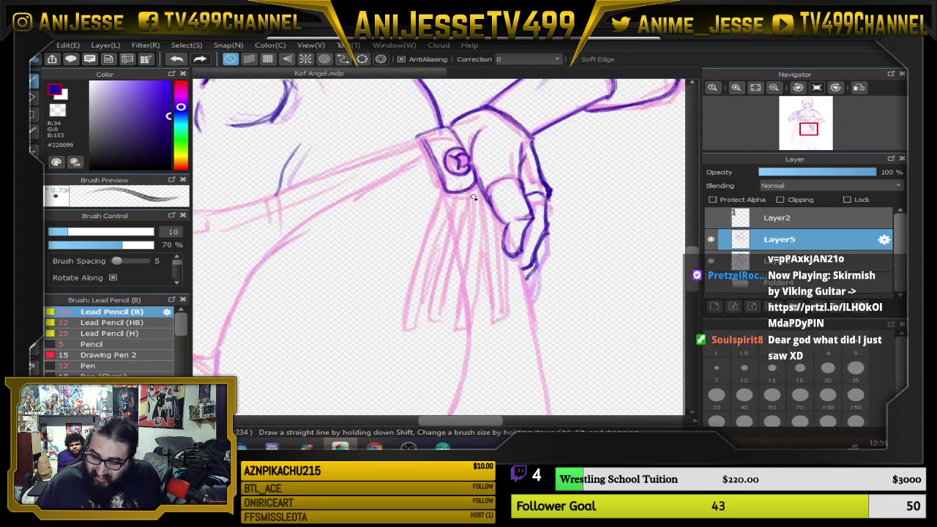
# Show the reference image on Layer2 and examine the hip fastening of the reference character's outfit
pyautogui.scroll(6, 473, 198)
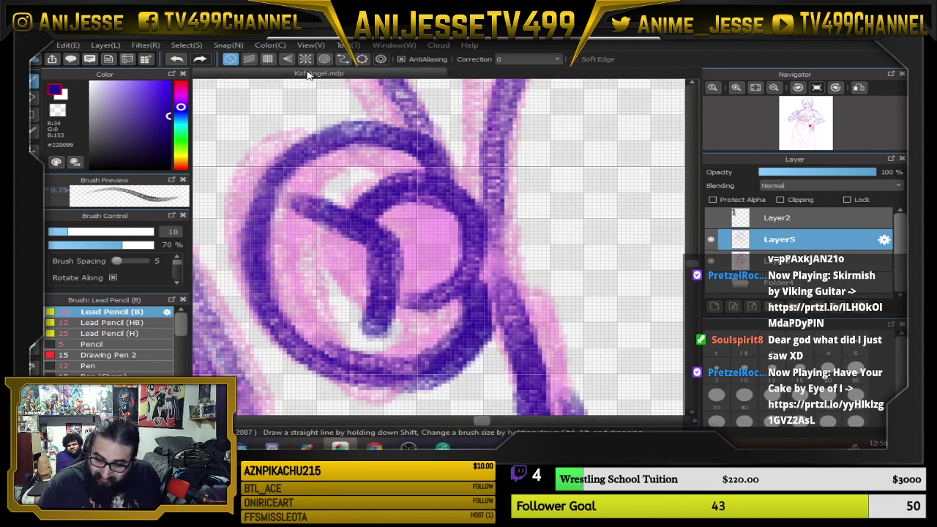
pyautogui.click(711, 217)
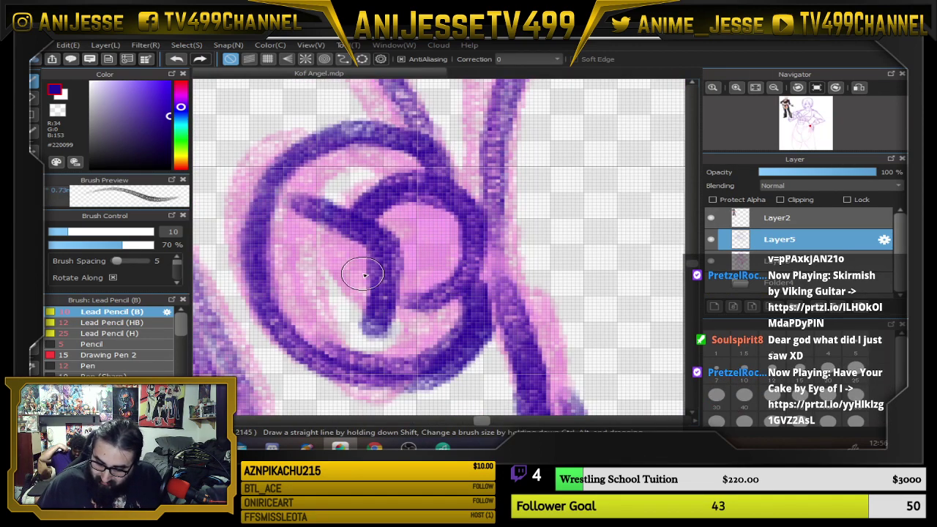
pyautogui.scroll(-8, 364, 276)
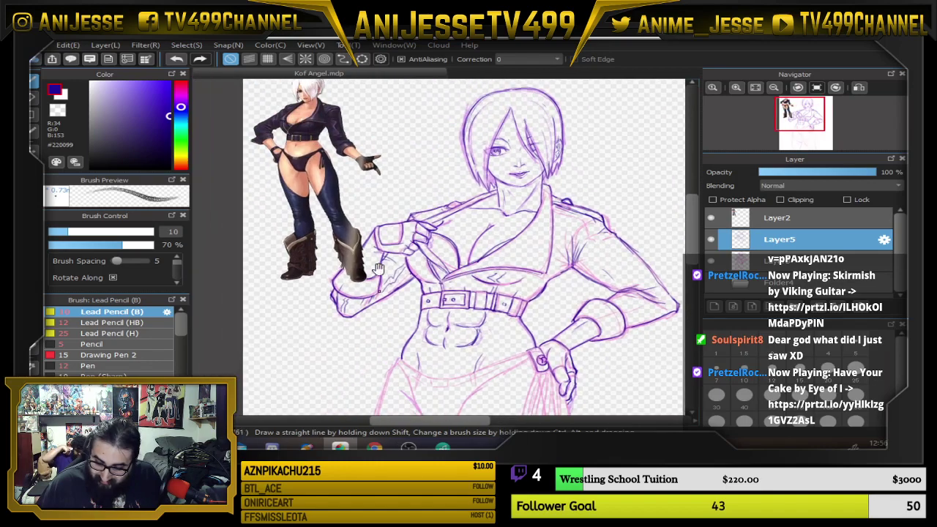
pyautogui.scroll(8, 377, 268)
pyautogui.scroll(-6, 351, 223)
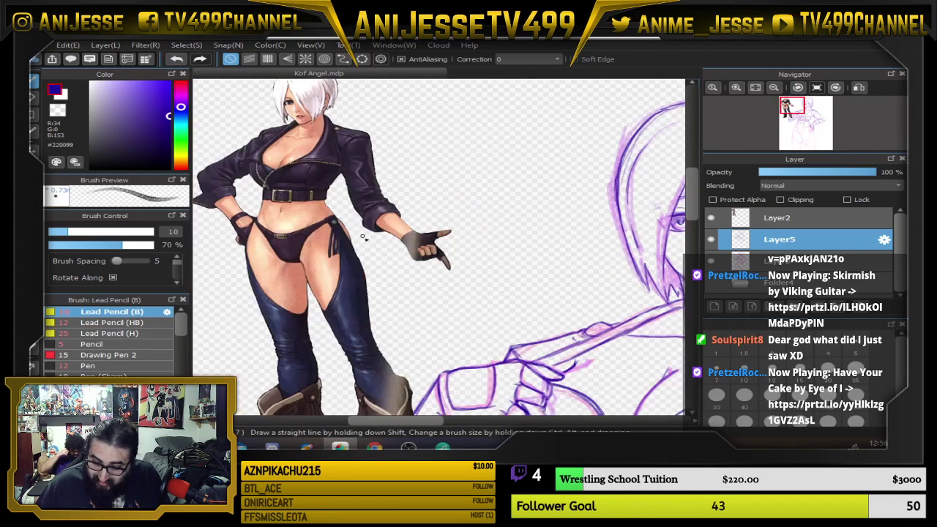
pyautogui.scroll(-4, 363, 237)
pyautogui.scroll(8, 403, 309)
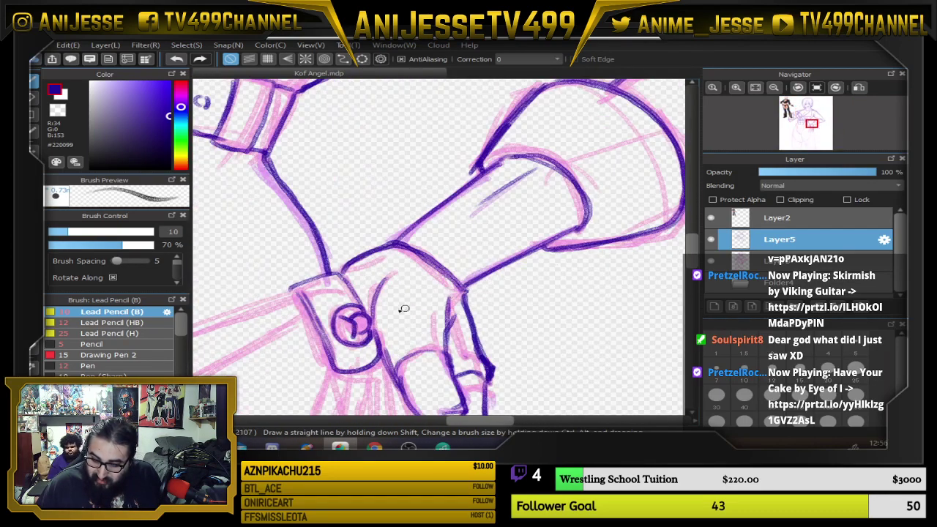
# Erase the small circle and bent line inside the hip ornament with a size 12 eraser
pyautogui.scroll(5, 377, 318)
pyautogui.moveTo(320, 320); pyautogui.dragTo(383, 270)
pyautogui.press('e')
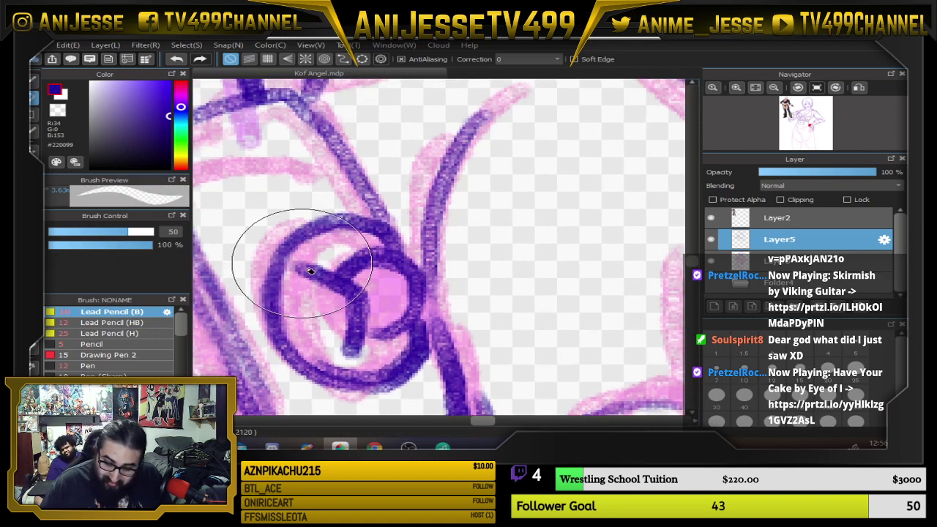
pyautogui.click(772, 368)
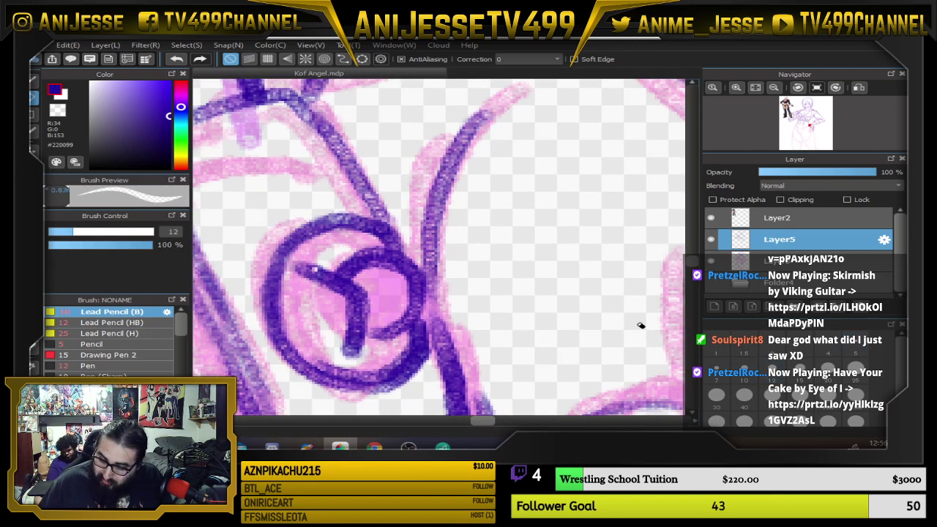
pyautogui.moveTo(311, 266)
pyautogui.mouseDown()
pyautogui.moveTo(333, 262)
pyautogui.moveTo(368, 308)
pyautogui.moveTo(345, 259)
pyautogui.moveTo(399, 310)
pyautogui.moveTo(407, 281)
pyautogui.moveTo(414, 299)
pyautogui.moveTo(401, 256)
pyautogui.mouseUp()
# Ink a new inner circle in the hip ornament with short spokes to the outer ring, and darken the edge beside the hand
pyautogui.press('b')
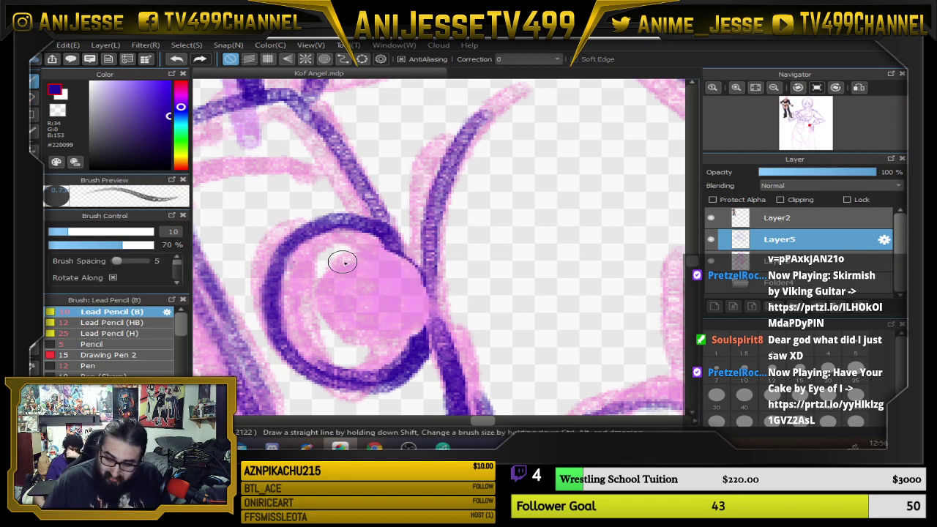
pyautogui.moveTo(344, 261)
pyautogui.mouseDown()
pyautogui.moveTo(414, 307)
pyautogui.moveTo(409, 268)
pyautogui.moveTo(331, 281)
pyautogui.moveTo(417, 317)
pyautogui.moveTo(338, 339)
pyautogui.mouseUp()
pyautogui.moveTo(312, 239)
pyautogui.mouseDown()
pyautogui.moveTo(330, 256)
pyautogui.moveTo(289, 308)
pyautogui.moveTo(341, 323)
pyautogui.moveTo(344, 386)
pyautogui.moveTo(410, 323)
pyautogui.mouseUp()
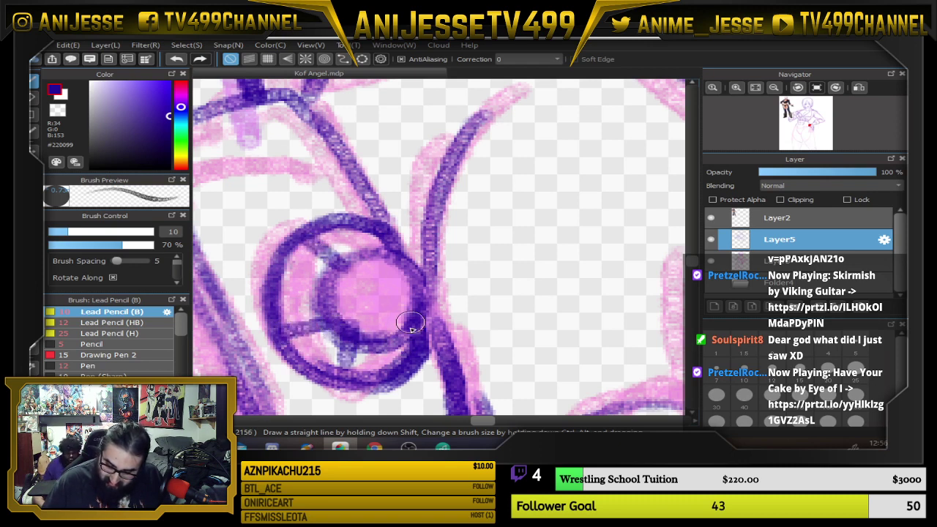
pyautogui.moveTo(306, 244); pyautogui.dragTo(344, 277)
pyautogui.moveTo(294, 326); pyautogui.dragTo(336, 316)
pyautogui.moveTo(388, 231)
pyautogui.mouseDown()
pyautogui.moveTo(411, 274)
pyautogui.moveTo(418, 340)
pyautogui.mouseUp()
pyautogui.moveTo(388, 221); pyautogui.dragTo(439, 359)
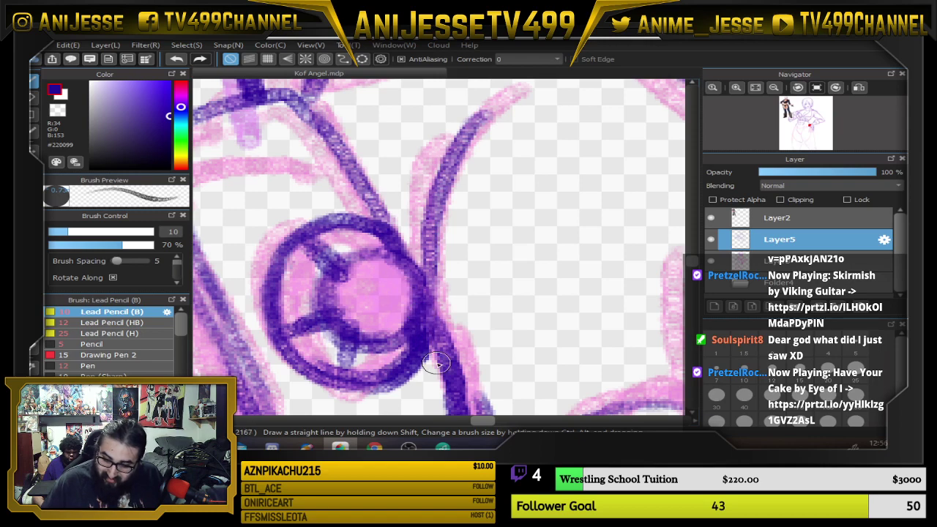
pyautogui.scroll(-4, 403, 366)
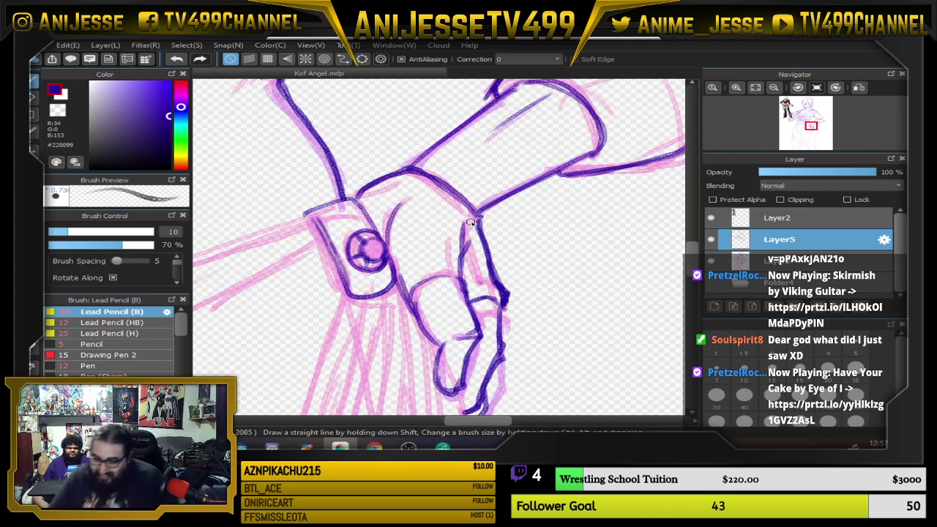
# Ink the waistband's upper edge from the hip on the raised arm's side down to the center of the lower abdomen
pyautogui.scroll(-3, 470, 222)
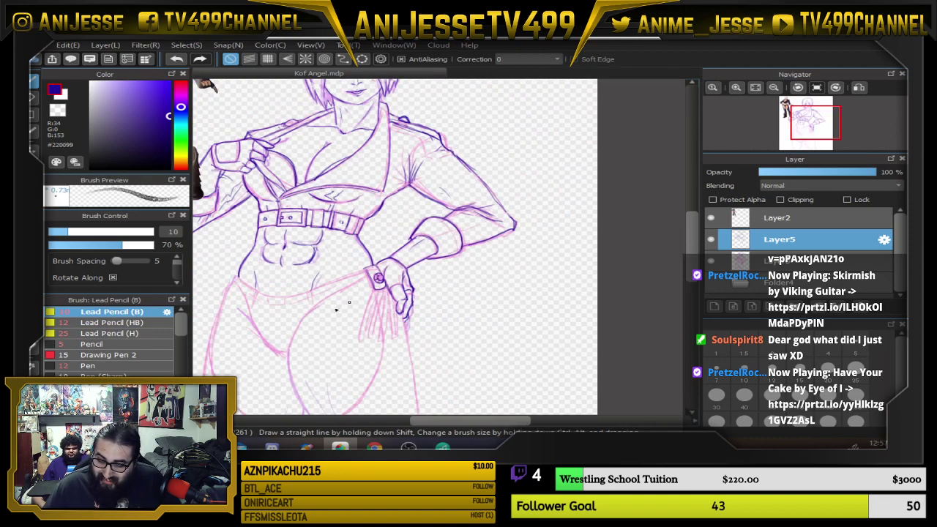
pyautogui.scroll(5, 336, 310)
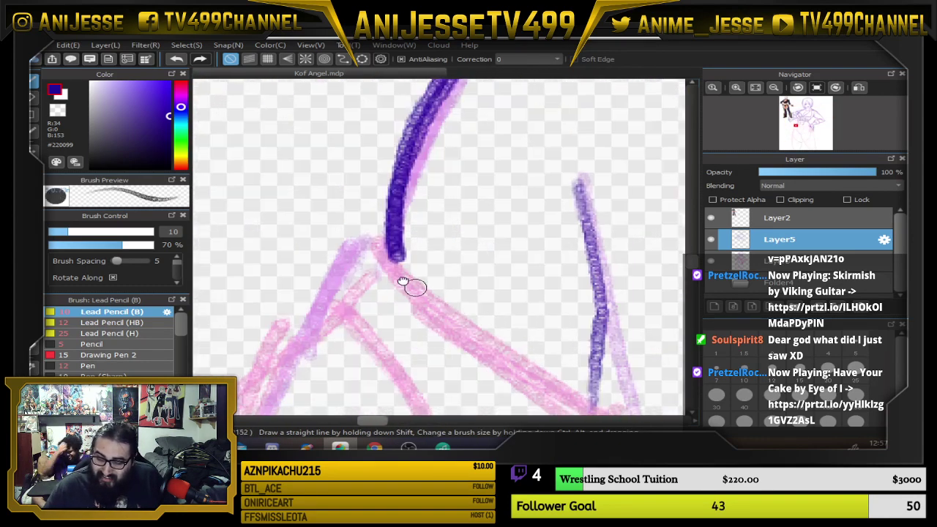
pyautogui.moveTo(403, 282)
pyautogui.mouseDown()
pyautogui.moveTo(264, 122)
pyautogui.moveTo(320, 210)
pyautogui.mouseUp()
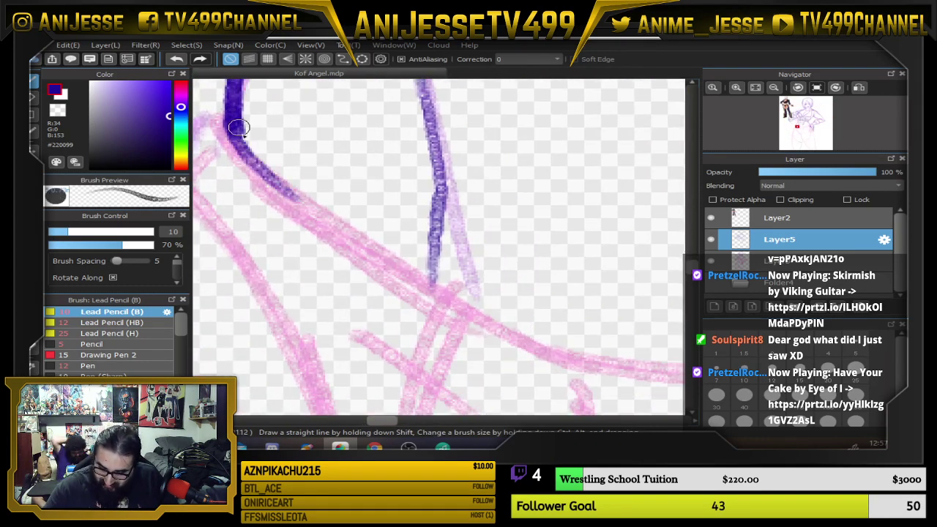
pyautogui.moveTo(239, 127)
pyautogui.mouseDown()
pyautogui.moveTo(281, 184)
pyautogui.moveTo(489, 320)
pyautogui.mouseUp()
pyautogui.moveTo(568, 323); pyautogui.dragTo(357, 245)
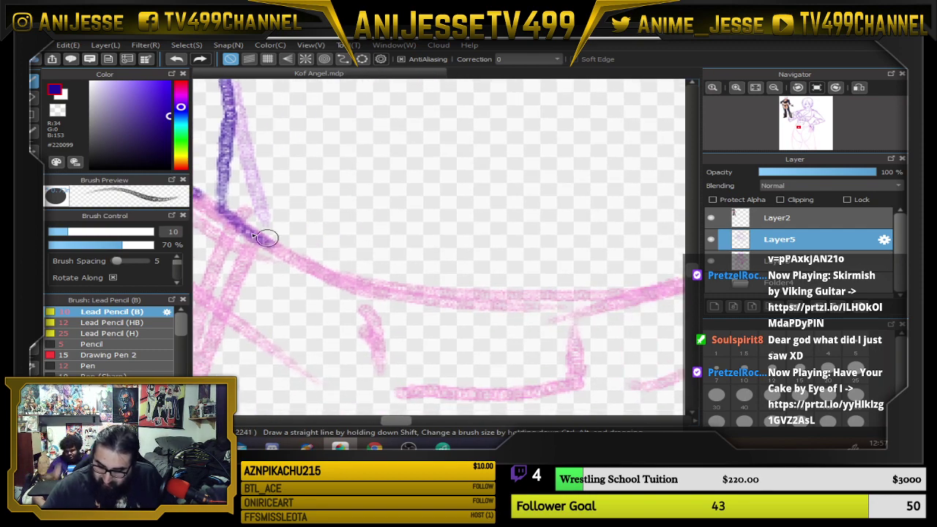
pyautogui.moveTo(266, 238)
pyautogui.mouseDown()
pyautogui.moveTo(350, 284)
pyautogui.moveTo(453, 306)
pyautogui.mouseUp()
pyautogui.scroll(-3, 497, 310)
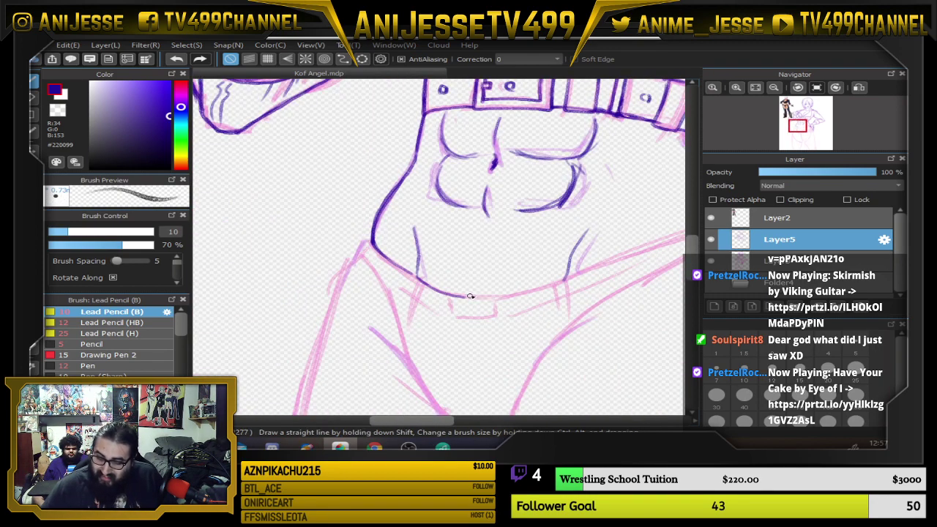
# Rotate the canvas and continue the waistband's upper edge from the center across the hip to the ornament tab
pyautogui.scroll(2, 341, 300)
pyautogui.scroll(3, 356, 299)
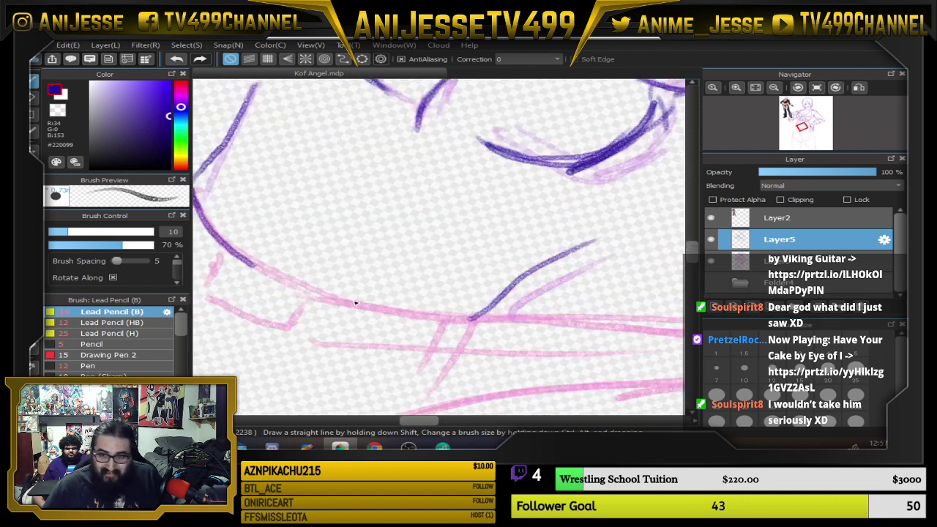
pyautogui.press('Right')
pyautogui.press('Right')
pyautogui.press('Right')
pyautogui.press('Right')
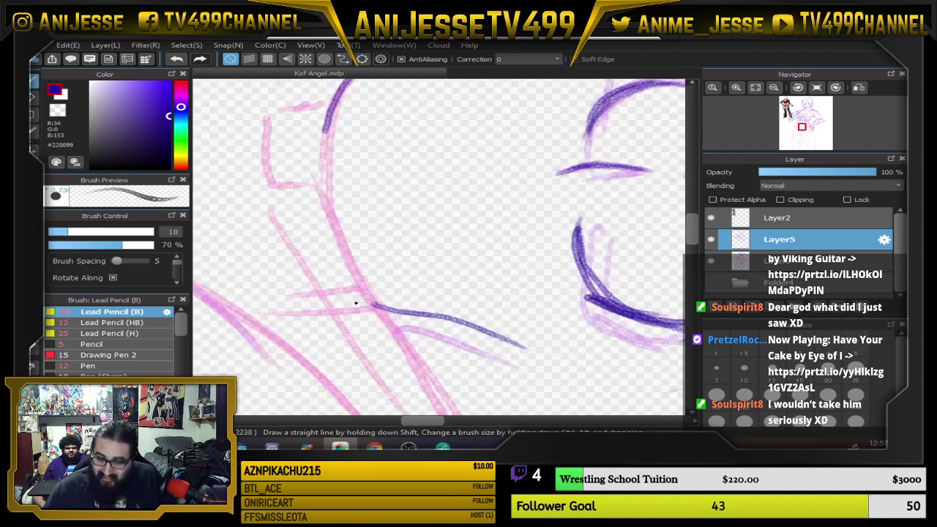
pyautogui.moveTo(333, 128)
pyautogui.mouseDown()
pyautogui.moveTo(320, 157)
pyautogui.moveTo(331, 106)
pyautogui.moveTo(325, 196)
pyautogui.moveTo(323, 140)
pyautogui.moveTo(337, 229)
pyautogui.moveTo(373, 299)
pyautogui.mouseUp()
pyautogui.moveTo(467, 345); pyautogui.dragTo(431, 244)
pyautogui.moveTo(314, 157)
pyautogui.mouseDown()
pyautogui.moveTo(329, 195)
pyautogui.moveTo(375, 254)
pyautogui.mouseUp()
pyautogui.moveTo(346, 214); pyautogui.dragTo(412, 316)
pyautogui.moveTo(460, 343); pyautogui.dragTo(398, 215)
pyautogui.moveTo(327, 143); pyautogui.dragTo(372, 217)
pyautogui.moveTo(336, 165); pyautogui.dragTo(437, 327)
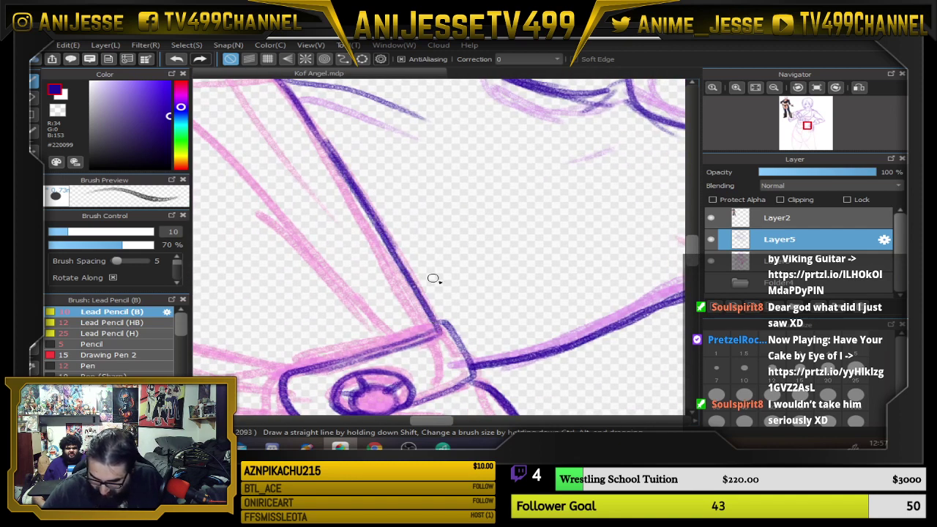
pyautogui.press('Up')
# Ink a small rectangular buckle hanging from the center of the waistband's upper edge
pyautogui.scroll(-4, 451, 273)
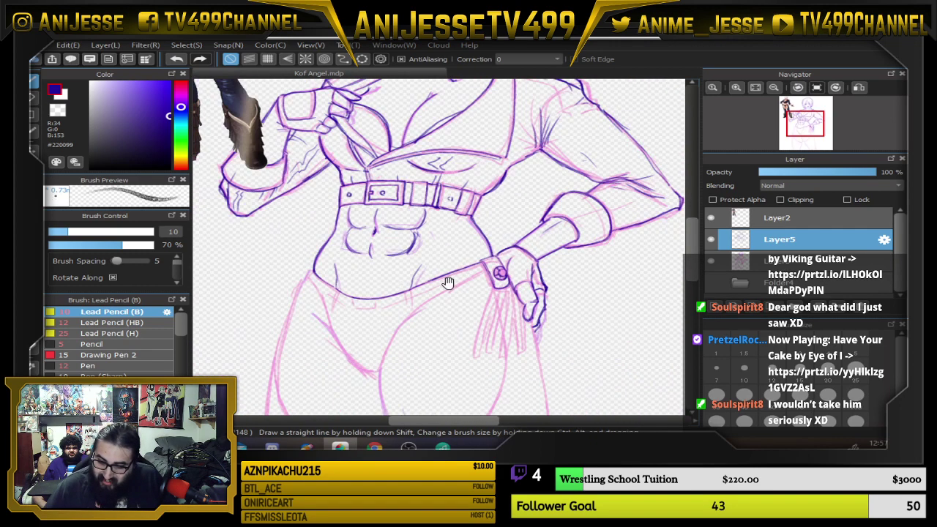
pyautogui.moveTo(447, 284); pyautogui.dragTo(463, 256)
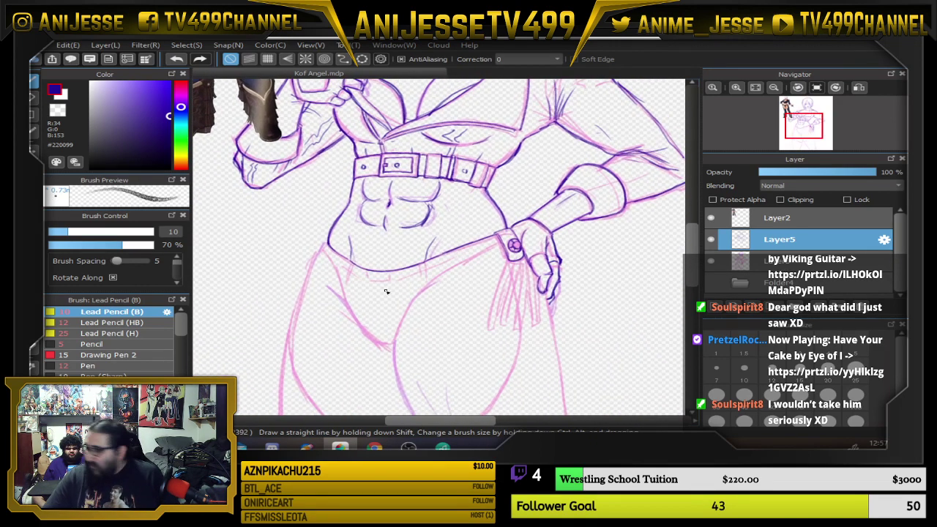
pyautogui.scroll(5, 386, 291)
pyautogui.moveTo(393, 244)
pyautogui.mouseDown()
pyautogui.moveTo(394, 265)
pyautogui.moveTo(421, 277)
pyautogui.moveTo(483, 274)
pyautogui.mouseUp()
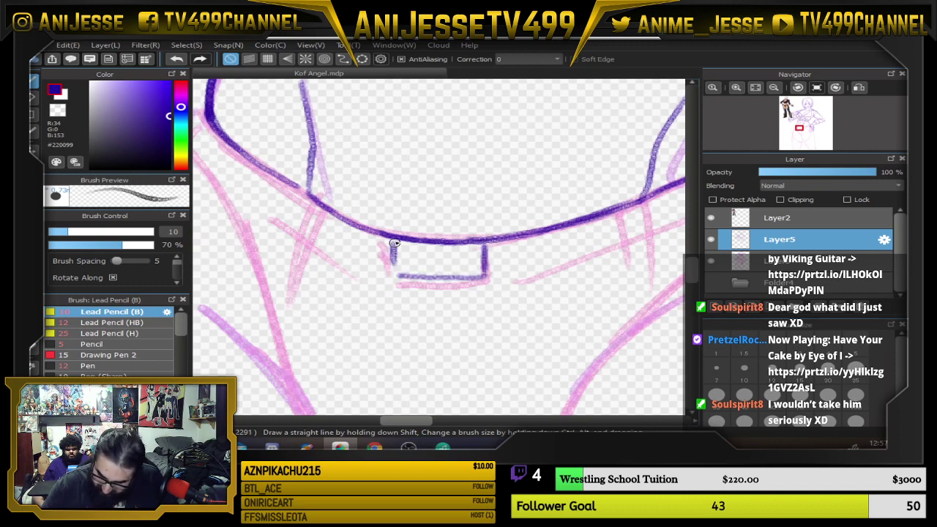
pyautogui.moveTo(394, 242); pyautogui.dragTo(398, 277)
# Ink the waistband's lower edge from the buckle up to the hip on the raised arm's side, with a short connecting stroke at the hip
pyautogui.moveTo(317, 237); pyautogui.dragTo(397, 273)
pyautogui.moveTo(410, 266); pyautogui.dragTo(496, 313)
pyautogui.moveTo(291, 157)
pyautogui.mouseDown()
pyautogui.moveTo(280, 173)
pyautogui.moveTo(330, 227)
pyautogui.mouseUp()
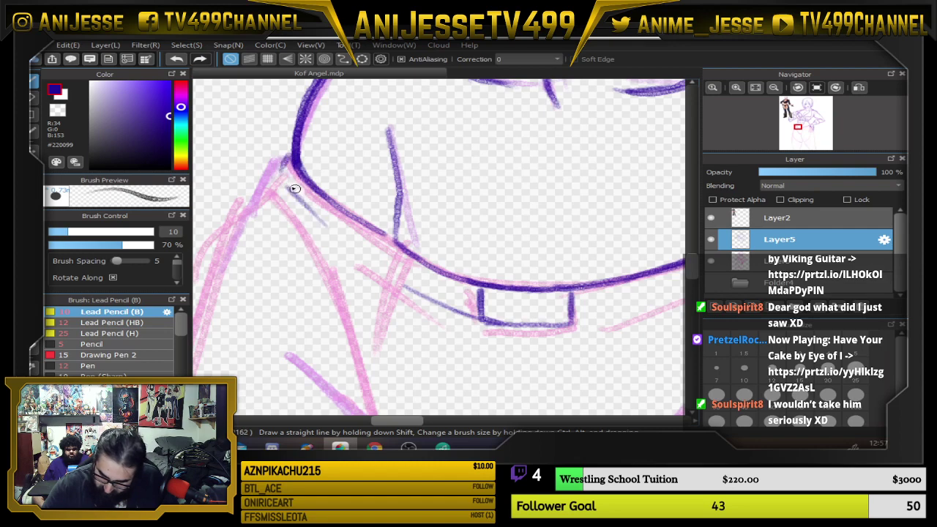
pyautogui.moveTo(293, 183)
pyautogui.mouseDown()
pyautogui.moveTo(314, 219)
pyautogui.moveTo(312, 211)
pyautogui.moveTo(404, 287)
pyautogui.mouseUp()
pyautogui.moveTo(284, 173); pyautogui.dragTo(275, 194)
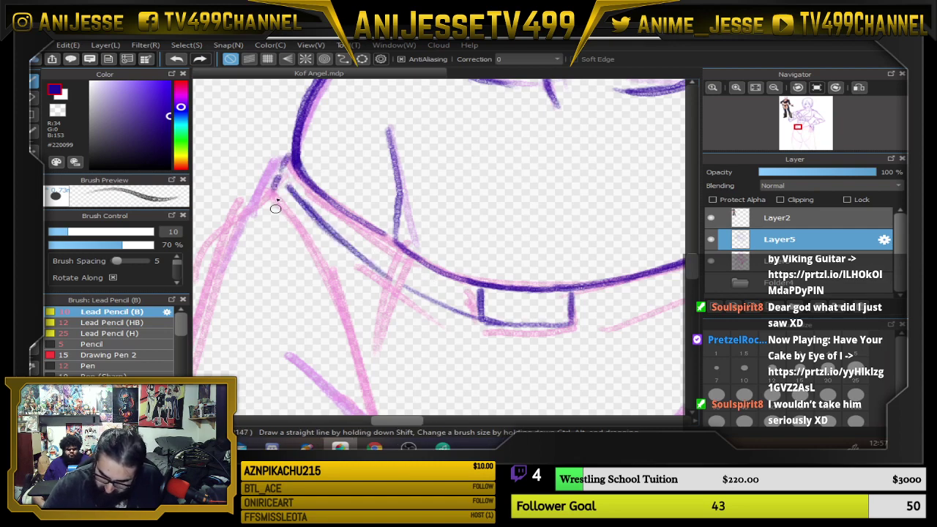
# Rotate the canvas and ink the waistband's lower edge from the buckle toward the ornament tab, then restore the upright view
pyautogui.scroll(-3, 464, 144)
pyautogui.moveTo(499, 173)
pyautogui.mouseDown()
pyautogui.moveTo(457, 228)
pyautogui.moveTo(469, 265)
pyautogui.mouseUp()
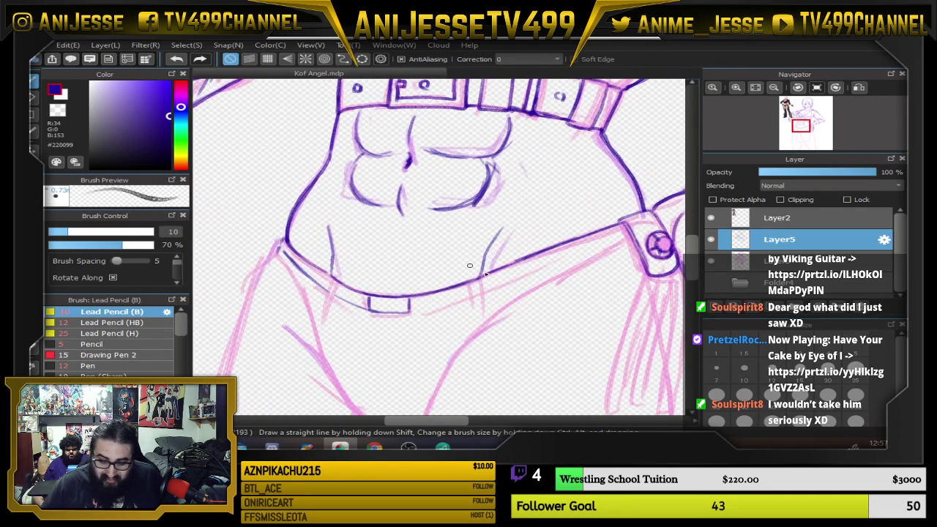
pyautogui.scroll(5, 495, 277)
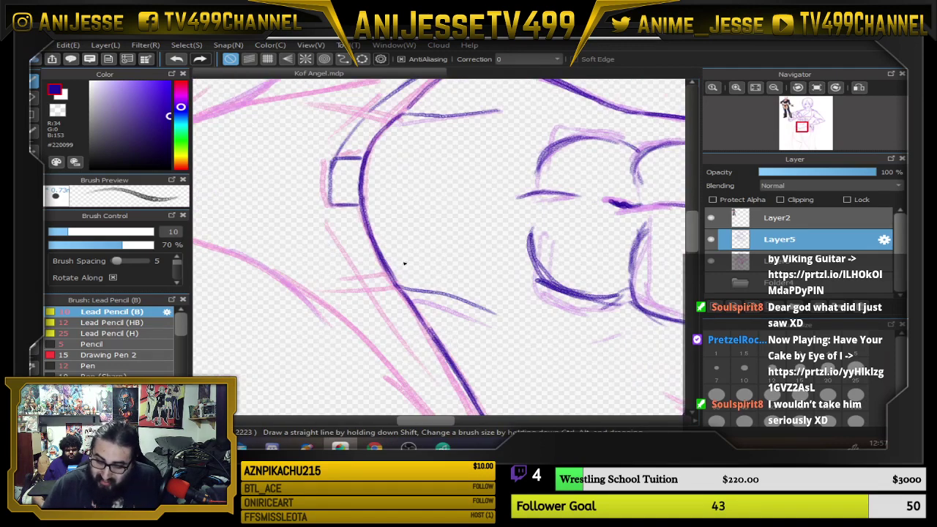
pyautogui.moveTo(331, 217); pyautogui.dragTo(416, 347)
pyautogui.moveTo(481, 381); pyautogui.dragTo(416, 274)
pyautogui.moveTo(364, 251); pyautogui.dragTo(426, 346)
pyautogui.press('Up')
# Ink pairs of short parallel strokes across the waistband as belt loops, two pairs on each side of the buckle
pyautogui.scroll(-2, 405, 275)
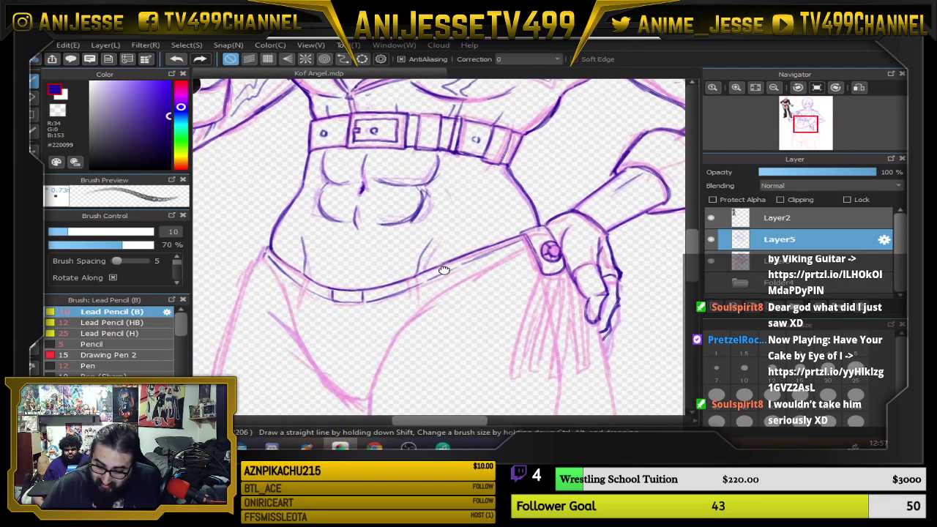
pyautogui.moveTo(396, 280); pyautogui.dragTo(437, 276)
pyautogui.scroll(3, 377, 275)
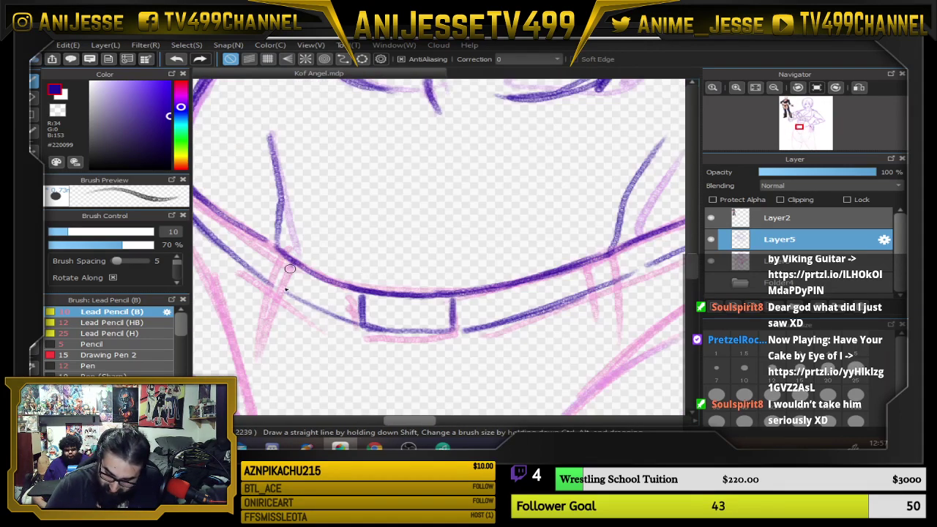
pyautogui.moveTo(291, 258)
pyautogui.mouseDown()
pyautogui.moveTo(281, 298)
pyautogui.moveTo(282, 255)
pyautogui.moveTo(268, 323)
pyautogui.mouseUp()
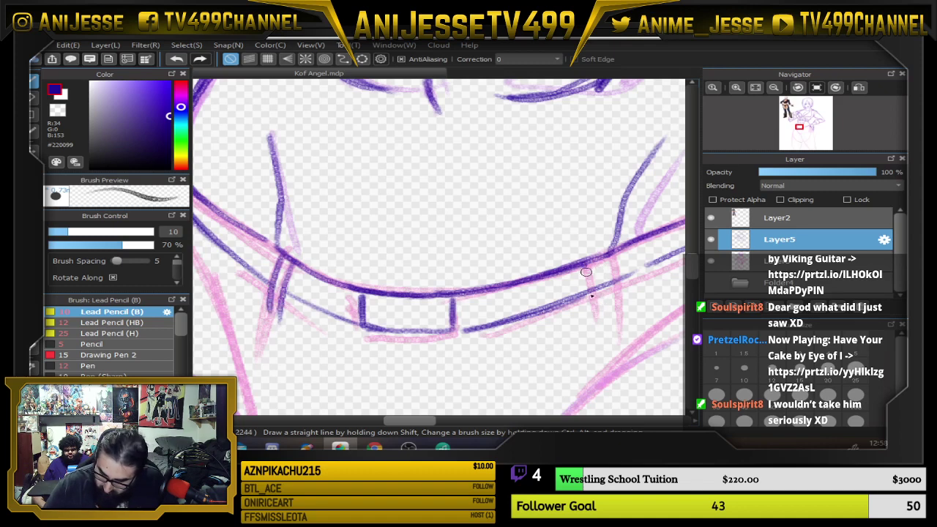
pyautogui.moveTo(585, 268); pyautogui.dragTo(603, 323)
pyautogui.moveTo(525, 303); pyautogui.dragTo(684, 314)
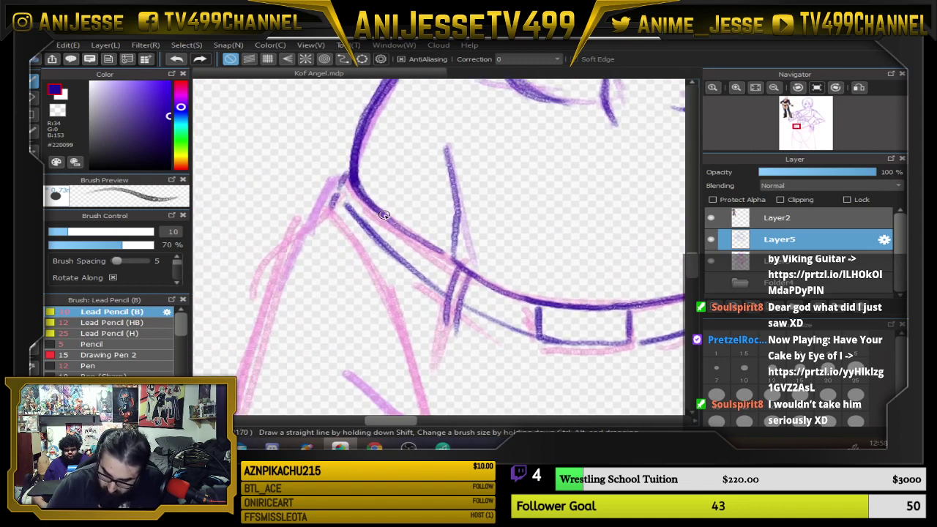
pyautogui.moveTo(385, 217)
pyautogui.mouseDown()
pyautogui.moveTo(376, 250)
pyautogui.moveTo(384, 253)
pyautogui.mouseUp()
pyautogui.moveTo(605, 284); pyautogui.dragTo(295, 317)
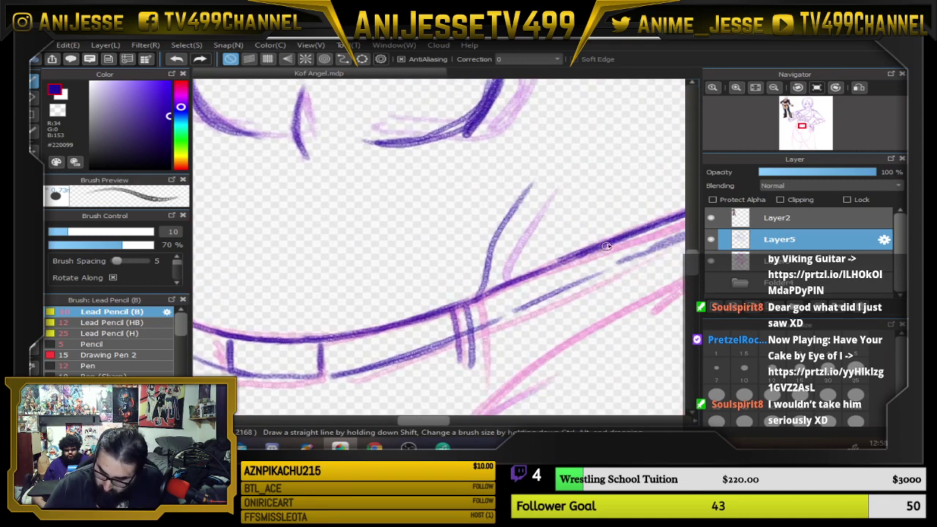
pyautogui.moveTo(607, 240)
pyautogui.mouseDown()
pyautogui.moveTo(616, 278)
pyautogui.moveTo(629, 261)
pyautogui.moveTo(626, 235)
pyautogui.moveTo(631, 286)
pyautogui.mouseUp()
# Ink the brief's leg opening from the hip on the raised arm's side down toward the crotch, following the pink sketch
pyautogui.scroll(-3, 633, 241)
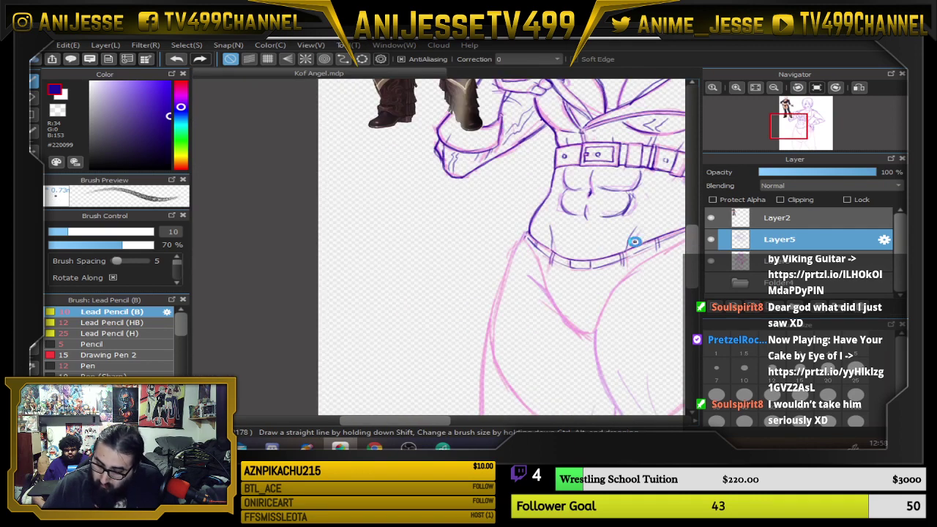
pyautogui.moveTo(634, 241); pyautogui.dragTo(406, 291)
pyautogui.scroll(-1, 399, 283)
pyautogui.scroll(6, 398, 282)
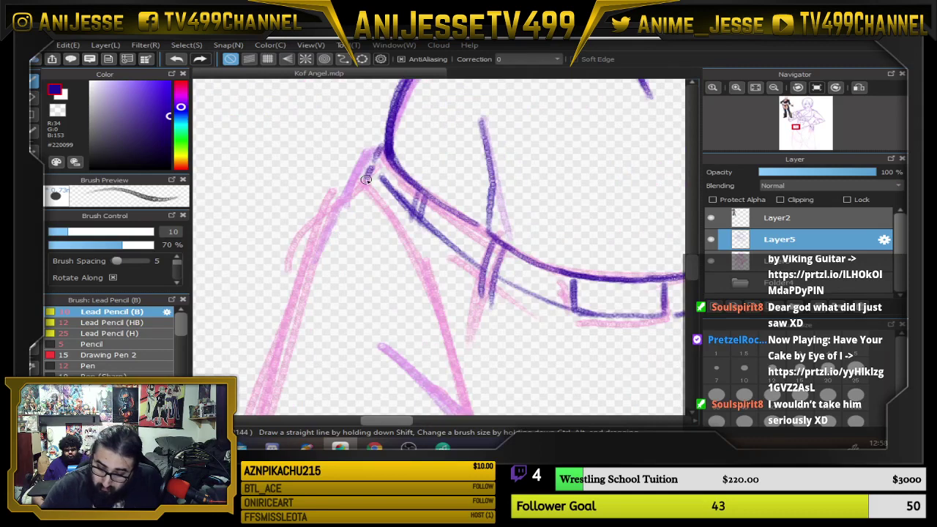
pyautogui.moveTo(366, 181)
pyautogui.mouseDown()
pyautogui.moveTo(380, 152)
pyautogui.moveTo(369, 190)
pyautogui.moveTo(417, 260)
pyautogui.mouseUp()
pyautogui.moveTo(468, 304)
pyautogui.mouseDown()
pyautogui.moveTo(470, 246)
pyautogui.moveTo(403, 189)
pyautogui.mouseUp()
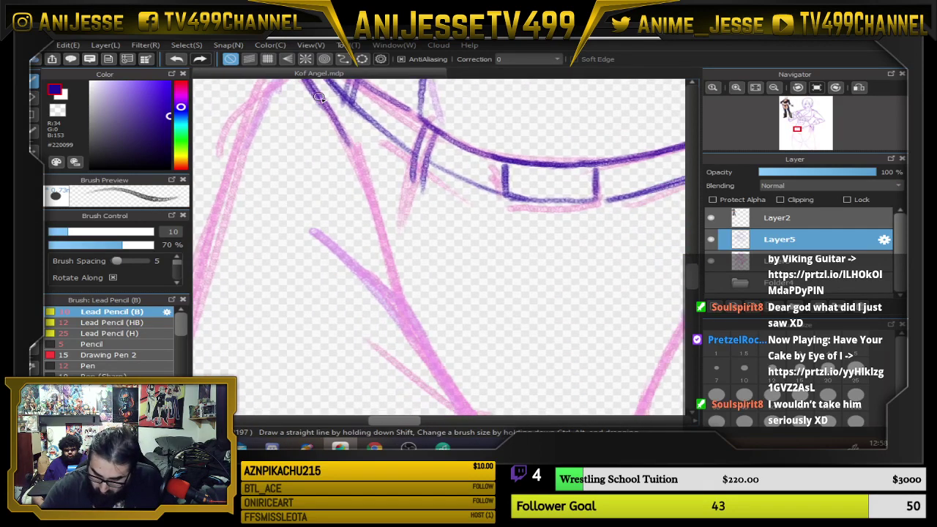
pyautogui.moveTo(315, 94)
pyautogui.mouseDown()
pyautogui.moveTo(366, 167)
pyautogui.moveTo(409, 318)
pyautogui.mouseUp()
pyautogui.moveTo(502, 302); pyautogui.dragTo(439, 146)
pyautogui.moveTo(320, 82)
pyautogui.mouseDown()
pyautogui.moveTo(338, 146)
pyautogui.moveTo(339, 129)
pyautogui.moveTo(383, 222)
pyautogui.moveTo(448, 301)
pyautogui.mouseUp()
pyautogui.moveTo(415, 268); pyautogui.dragTo(494, 333)
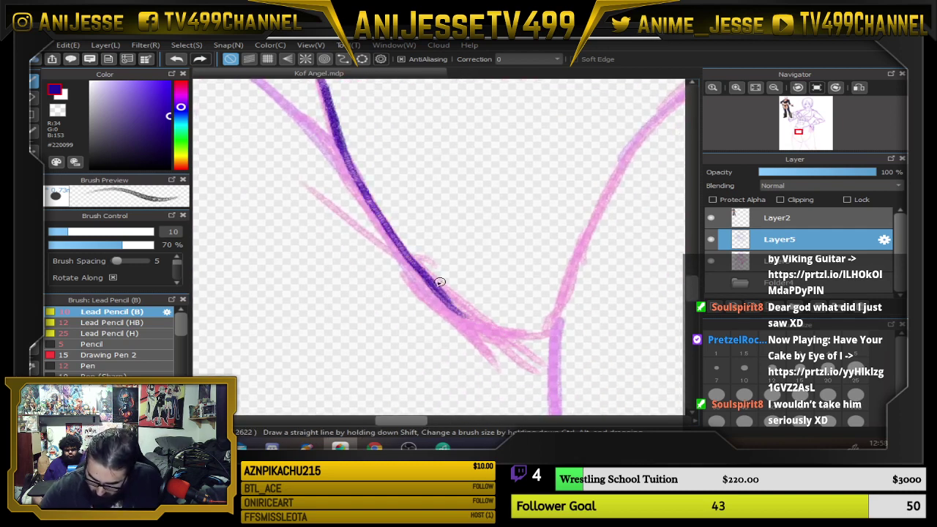
# Try to extend the leg line around the crotch to the opposite thigh, and undo those strokes
pyautogui.moveTo(437, 282)
pyautogui.mouseDown()
pyautogui.moveTo(513, 343)
pyautogui.moveTo(523, 346)
pyautogui.moveTo(480, 307)
pyautogui.moveTo(551, 309)
pyautogui.moveTo(545, 335)
pyautogui.moveTo(562, 337)
pyautogui.moveTo(449, 319)
pyautogui.mouseUp()
pyautogui.scroll(-4, 390, 176)
pyautogui.moveTo(423, 155); pyautogui.dragTo(429, 234)
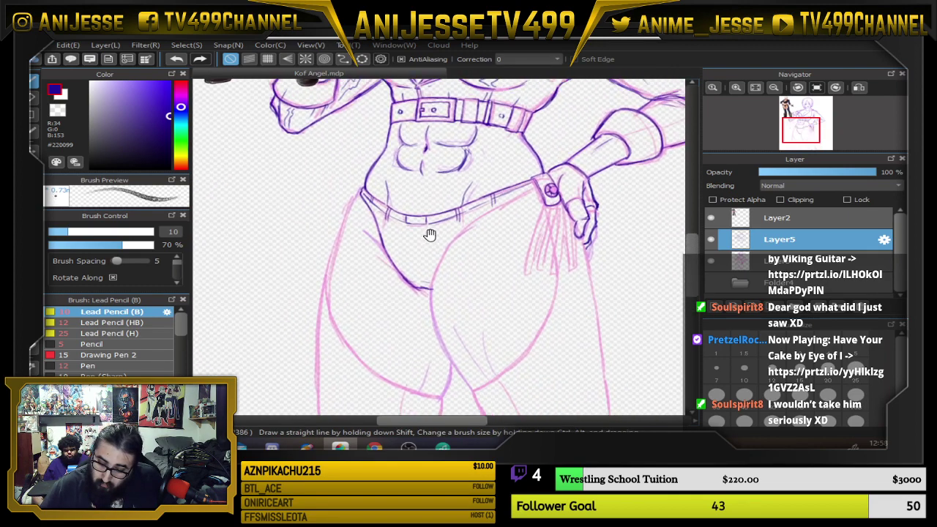
pyautogui.scroll(2, 447, 274)
pyautogui.moveTo(439, 307); pyautogui.dragTo(522, 279)
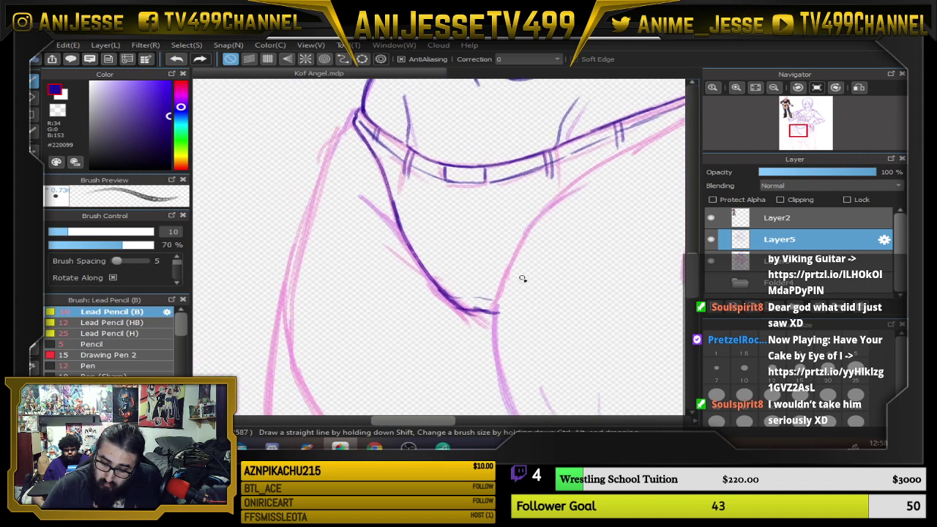
pyautogui.hotkey('ctrl', 'z')
pyautogui.hotkey('ctrl', 'z')
pyautogui.hotkey('ctrl', 'z')
pyautogui.hotkey('ctrl', 'z')
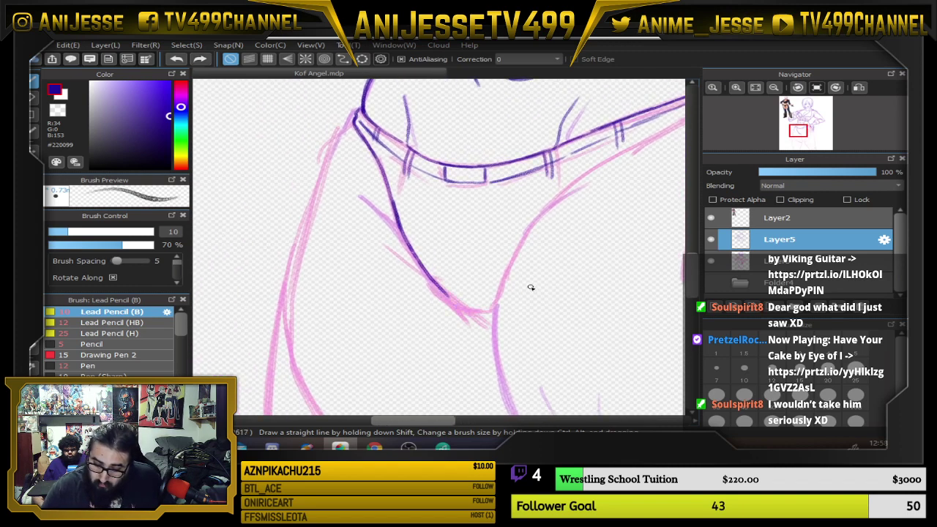
# Ink a short crease across the first leg opening, and the opposite leg opening from the crotch up toward the hip
pyautogui.moveTo(489, 241); pyautogui.dragTo(481, 280)
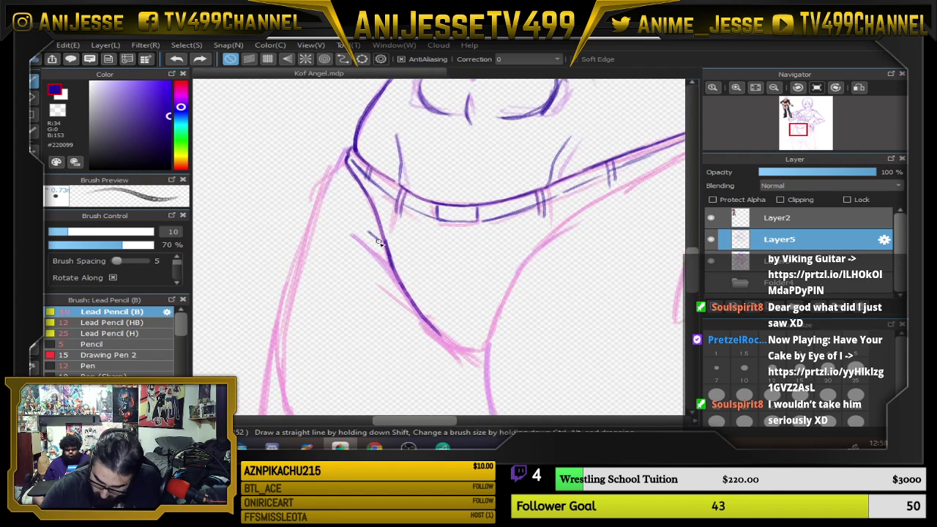
pyautogui.moveTo(378, 242); pyautogui.dragTo(421, 307)
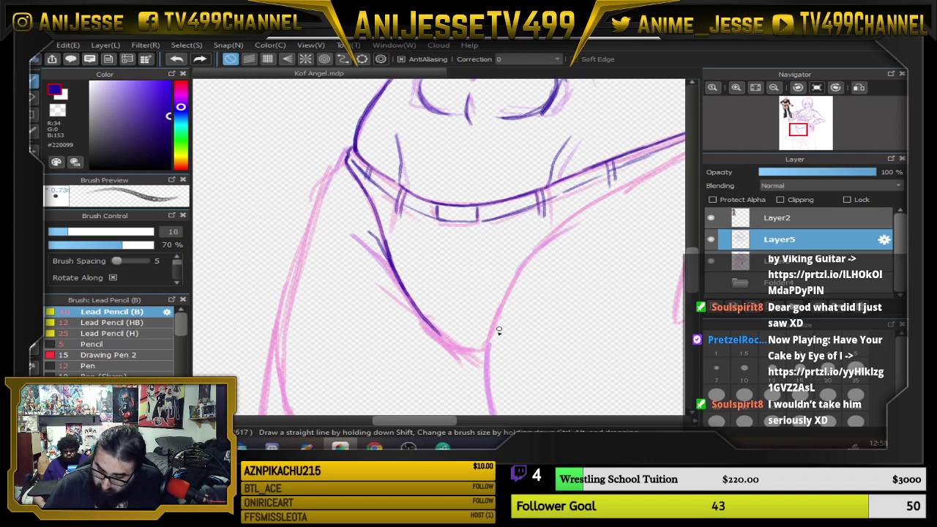
pyautogui.moveTo(487, 352)
pyautogui.mouseDown()
pyautogui.moveTo(517, 278)
pyautogui.moveTo(593, 216)
pyautogui.mouseUp()
pyautogui.moveTo(609, 238); pyautogui.dragTo(557, 301)
pyautogui.moveTo(468, 337); pyautogui.dragTo(515, 287)
pyautogui.moveTo(483, 319)
pyautogui.mouseDown()
pyautogui.moveTo(551, 261)
pyautogui.moveTo(651, 209)
pyautogui.mouseUp()
pyautogui.moveTo(590, 239); pyautogui.dragTo(626, 221)
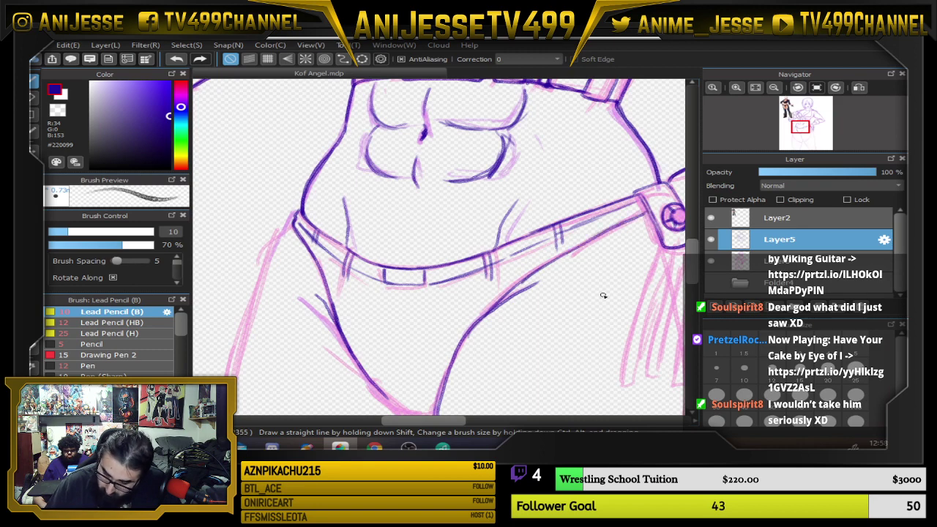
# Rotate the canvas and continue the second leg opening's line up to the ornament tab, leaving the short thigh crease branching off
pyautogui.scroll(-2, 520, 272)
pyautogui.moveTo(519, 265); pyautogui.dragTo(426, 308)
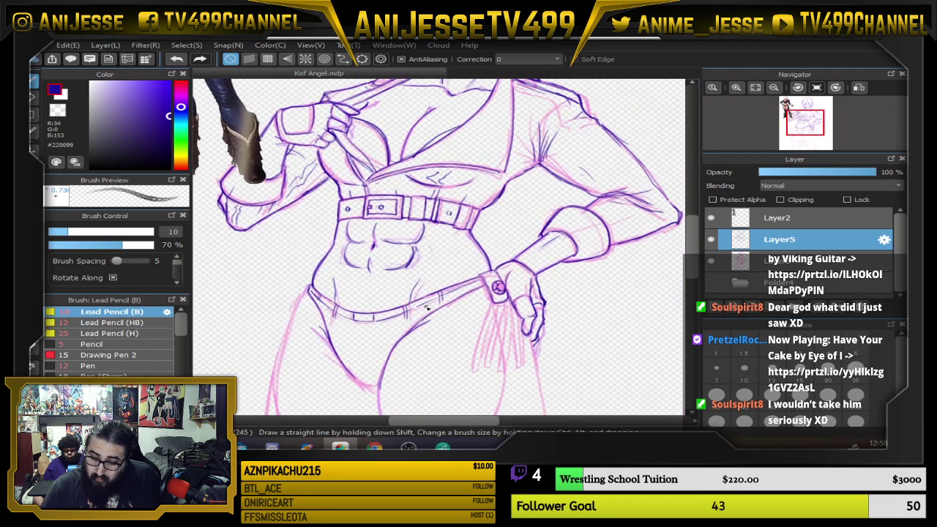
pyautogui.scroll(4, 452, 303)
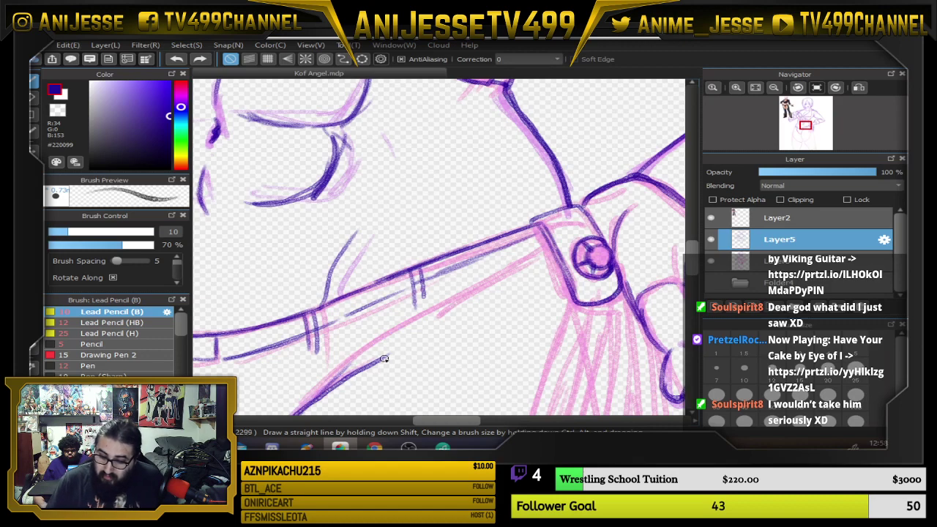
pyautogui.moveTo(442, 320); pyautogui.dragTo(491, 317)
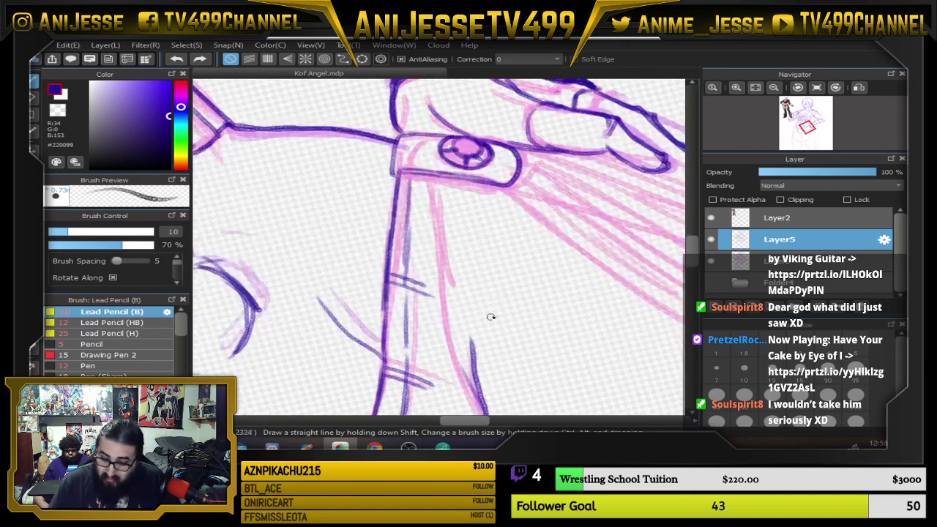
pyautogui.moveTo(432, 176)
pyautogui.mouseDown()
pyautogui.moveTo(439, 297)
pyautogui.moveTo(477, 394)
pyautogui.mouseUp()
pyautogui.moveTo(436, 176)
pyautogui.mouseDown()
pyautogui.moveTo(437, 278)
pyautogui.moveTo(469, 388)
pyautogui.moveTo(491, 419)
pyautogui.mouseUp()
pyautogui.moveTo(491, 339)
pyautogui.mouseDown()
pyautogui.moveTo(447, 208)
pyautogui.moveTo(472, 325)
pyautogui.moveTo(492, 332)
pyautogui.mouseUp()
pyautogui.press('e')
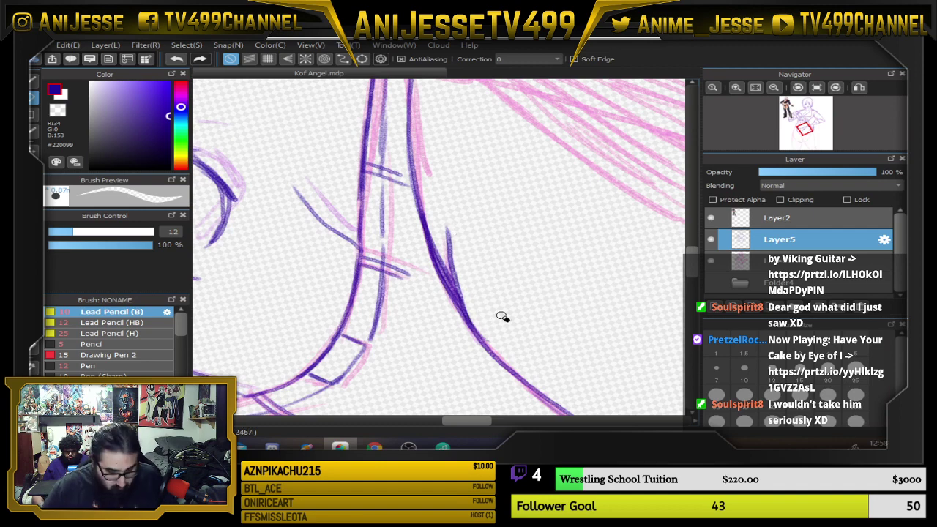
pyautogui.scroll(-1, 504, 318)
pyautogui.press('b')
# Examine the inked linework over the whole figure and close up on the face
pyautogui.scroll(-1, 507, 315)
pyautogui.moveTo(493, 316); pyautogui.dragTo(429, 288)
pyautogui.scroll(-1, 465, 197)
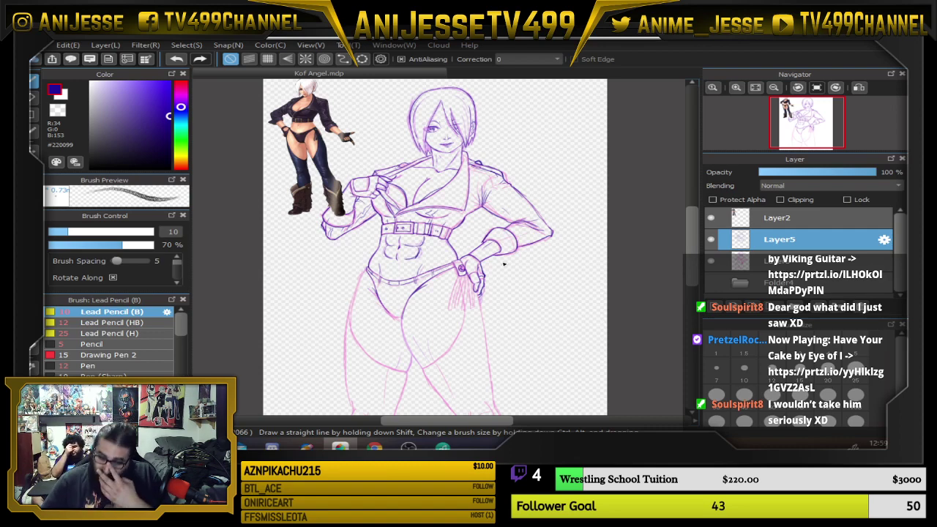
pyautogui.scroll(3, 523, 208)
pyautogui.scroll(-3, 523, 249)
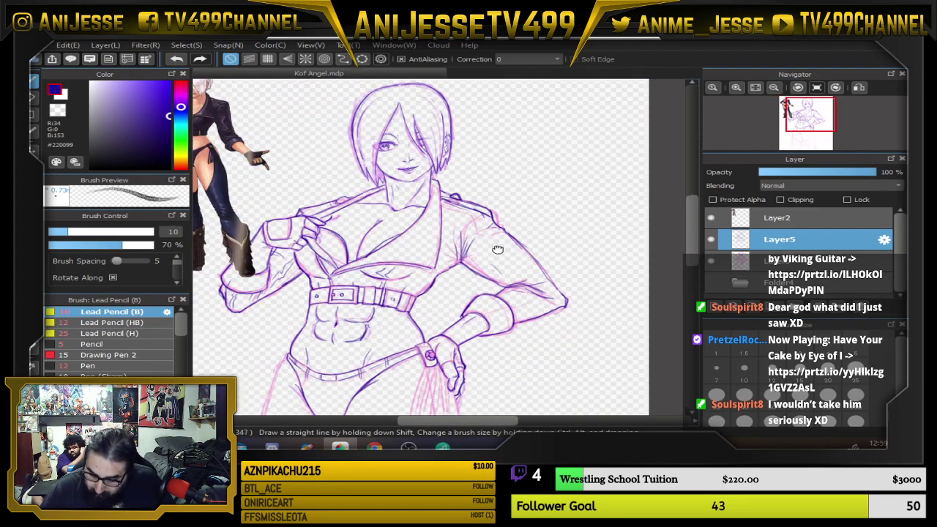
pyautogui.moveTo(498, 250); pyautogui.dragTo(490, 199)
pyautogui.scroll(2, 411, 190)
pyautogui.moveTo(411, 190); pyautogui.dragTo(435, 243)
pyautogui.scroll(3, 436, 242)
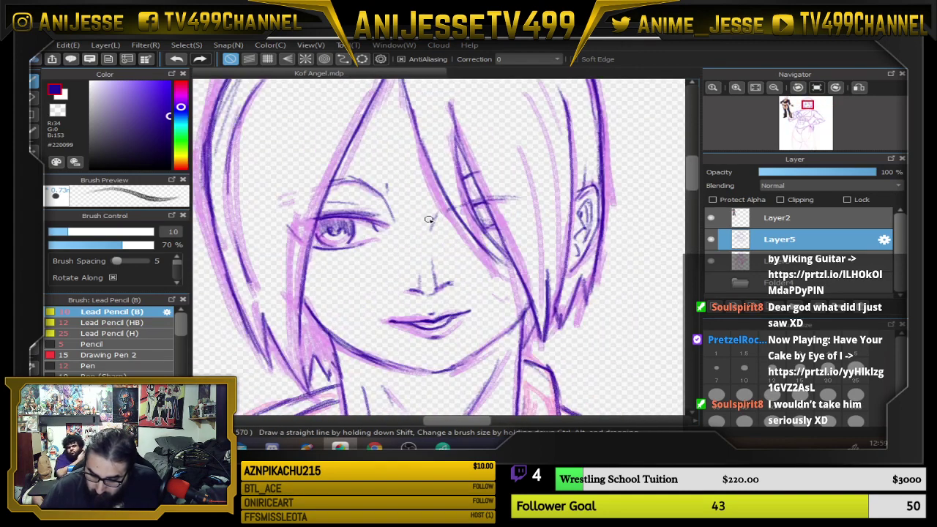
pyautogui.scroll(-3, 404, 235)
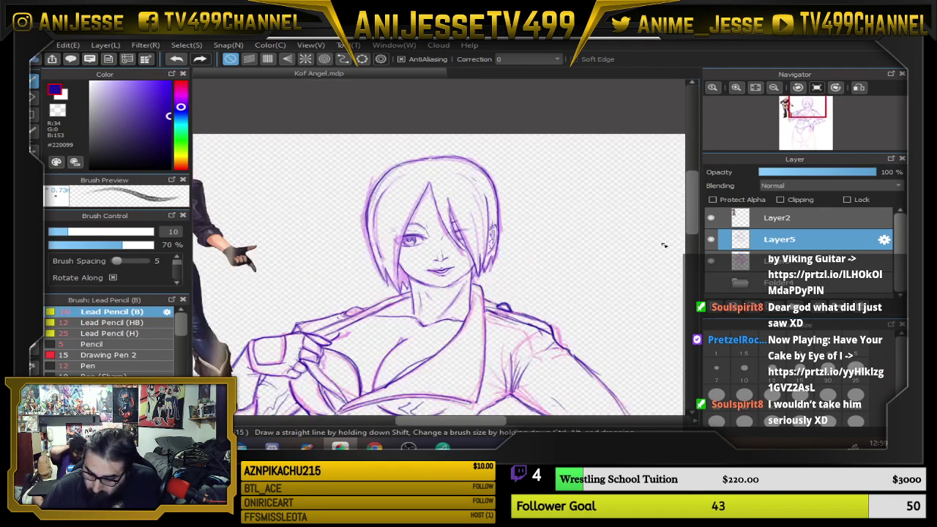
# Hide the rough sketch layer to inspect the inked lines on their own, and show it again
pyautogui.click(710, 261)
pyautogui.scroll(3, 406, 255)
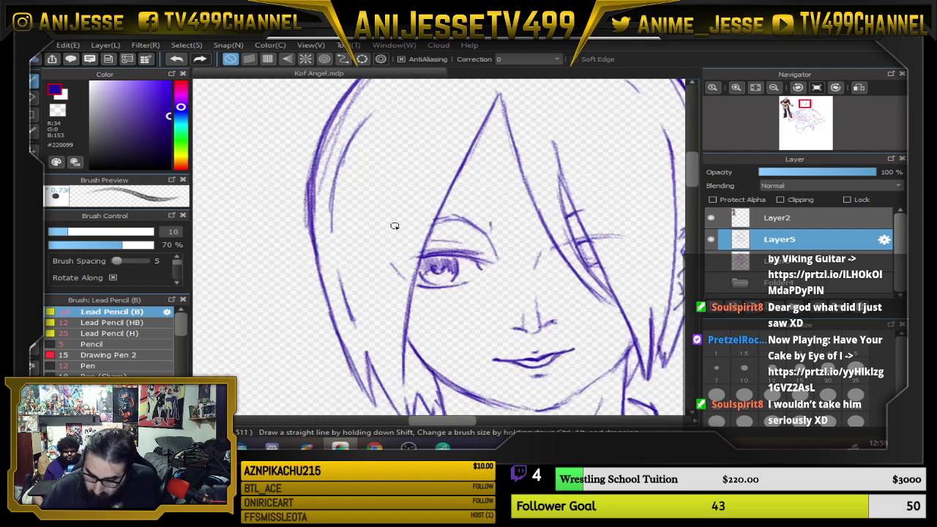
pyautogui.scroll(-4, 395, 225)
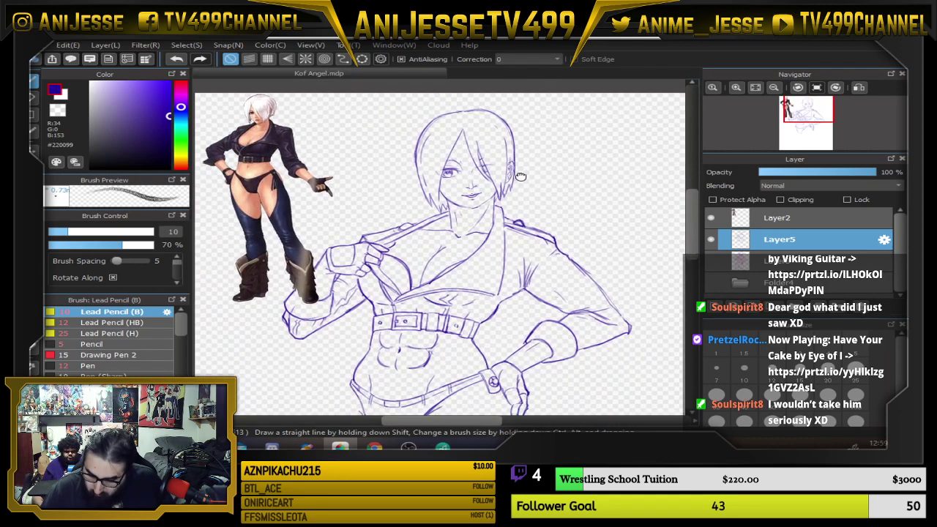
pyautogui.moveTo(521, 176)
pyautogui.mouseDown()
pyautogui.moveTo(449, 177)
pyautogui.moveTo(479, 224)
pyautogui.mouseUp()
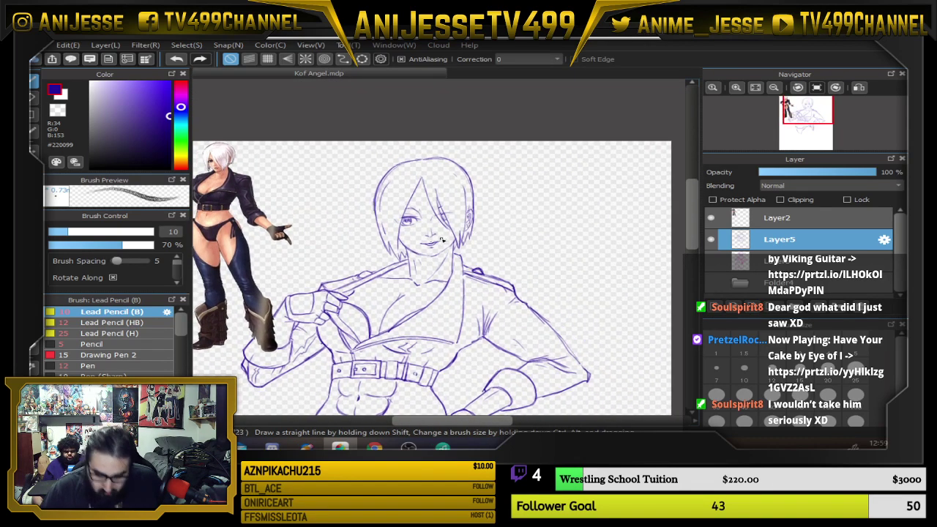
pyautogui.click(710, 262)
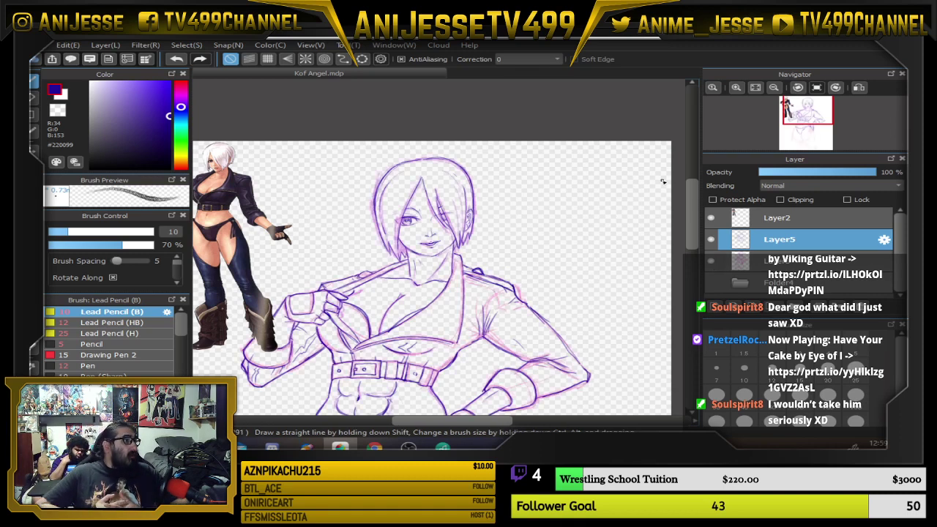